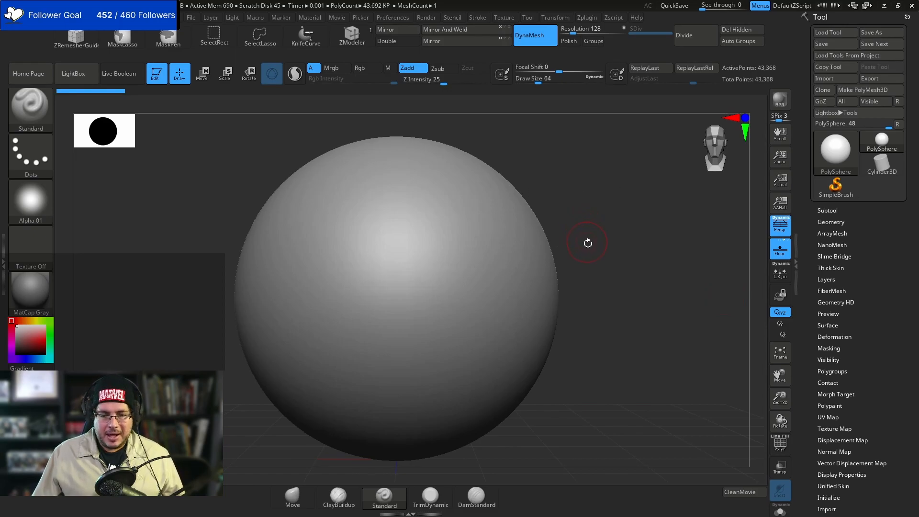
{"action": "scroll", "coordinate": [586, 239], "scroll_direction": "down", "scroll_amount": 2}
{"action": "scroll", "coordinate": [584, 237], "scroll_direction": "up", "scroll_amount": 1}
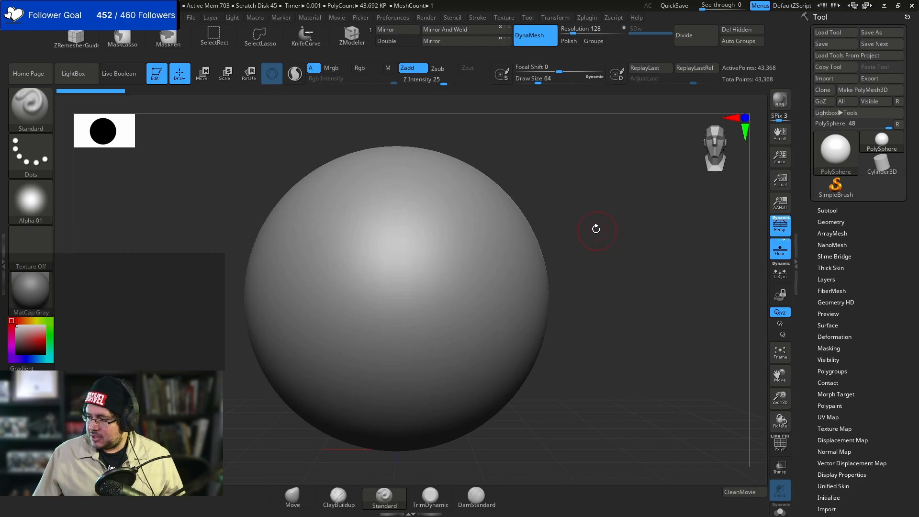
{"action": "left_click_drag", "start_coordinate": [594, 228], "coordinate": [642, 189], "text": "alt"}
{"action": "scroll", "coordinate": [644, 194], "scroll_direction": "up", "scroll_amount": 1}
{"action": "scroll", "coordinate": [655, 207], "scroll_direction": "down", "scroll_amount": 3}
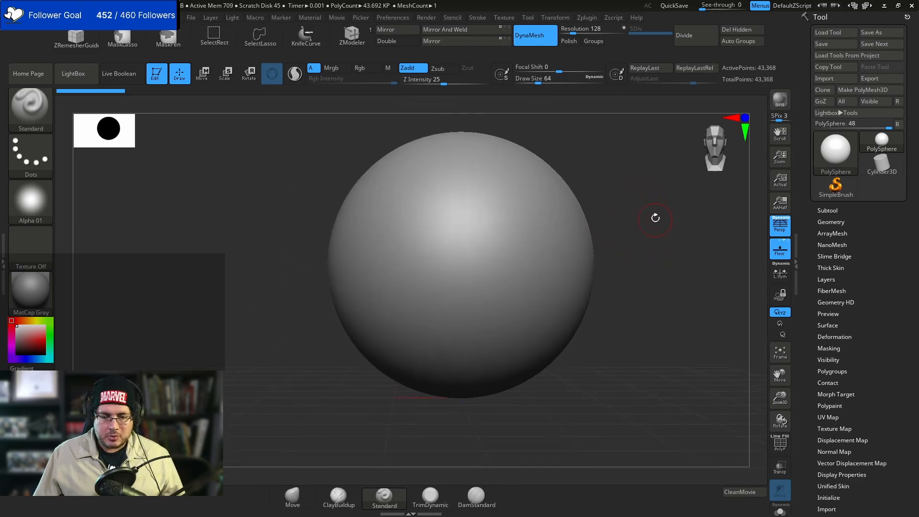
{"action": "scroll", "coordinate": [652, 222], "scroll_direction": "up", "scroll_amount": 2}
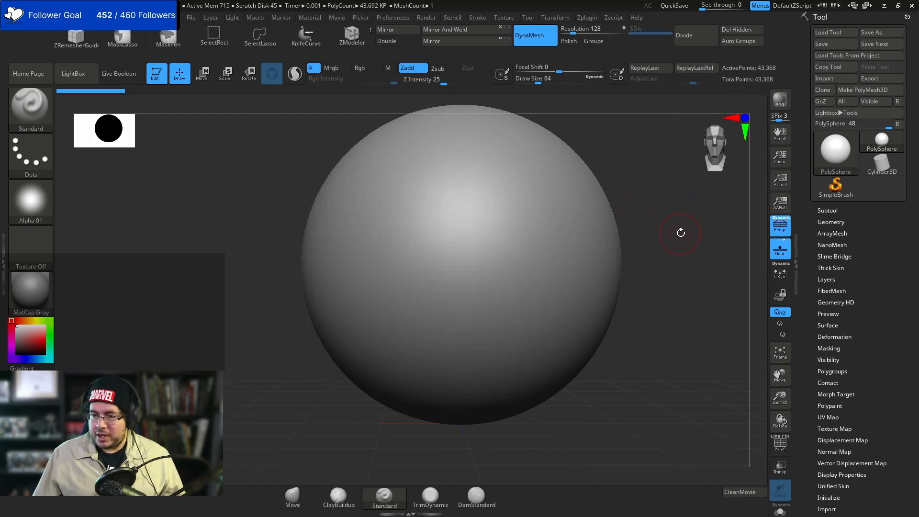
{"action": "scroll", "coordinate": [693, 241], "scroll_direction": "down", "scroll_amount": 2}
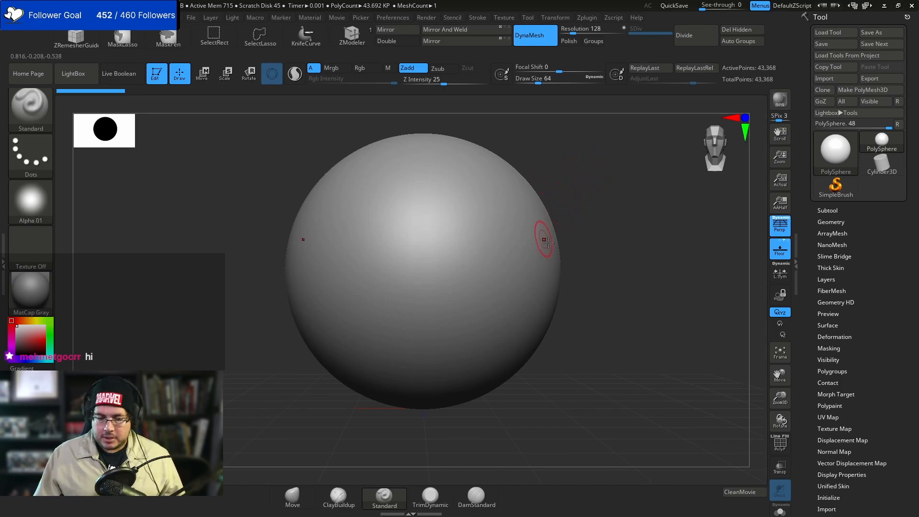
{"action": "right_click_drag", "start_coordinate": [603, 261], "coordinate": [582, 247], "text": "ctrl"}
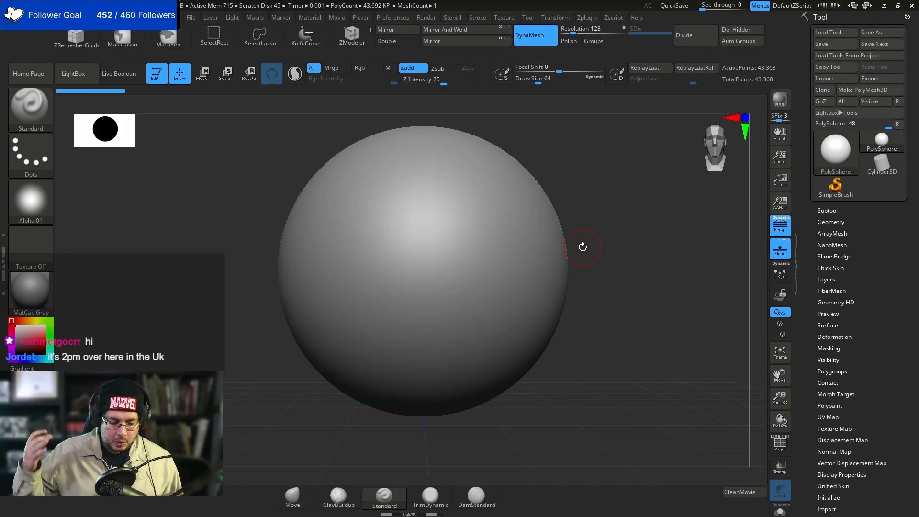
{"action": "mouse_move", "coordinate": [634, 267]}
{"action": "left_mouse_down", "text": "alt"}
{"action": "mouse_move", "coordinate": [614, 229]}
{"action": "mouse_move", "coordinate": [634, 283]}
{"action": "mouse_move", "coordinate": [625, 205]}
{"action": "mouse_move", "coordinate": [608, 220]}
{"action": "mouse_move", "coordinate": [629, 257]}
{"action": "mouse_move", "coordinate": [622, 214]}
{"action": "mouse_move", "coordinate": [625, 258]}
{"action": "left_mouse_up", "text": "alt"}
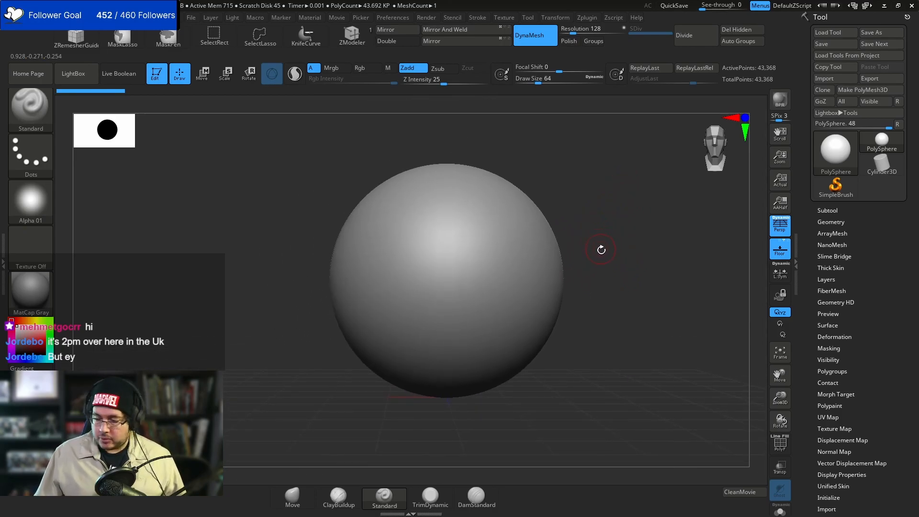
{"action": "left_click_drag", "start_coordinate": [603, 250], "coordinate": [608, 253], "text": "alt"}
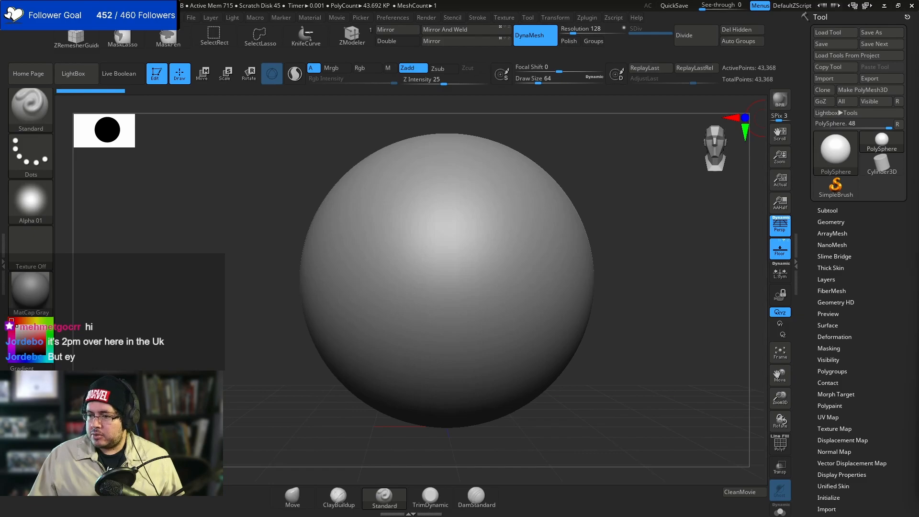
{"action": "left_click_drag", "start_coordinate": [918, 28], "coordinate": [918, 6]}
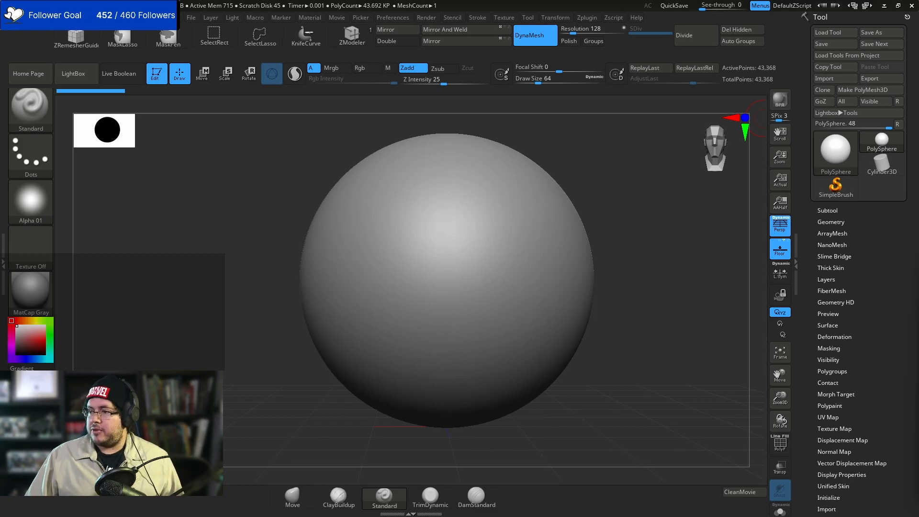
- Switch to the Chrome browser and search Google for "flip coin" to run the coin toss
{"action": "left_click_drag", "start_coordinate": [918, 94], "coordinate": [599, 1]}
{"action": "left_click", "coordinate": [601, 33]}
{"action": "type", "text": "fliu"}
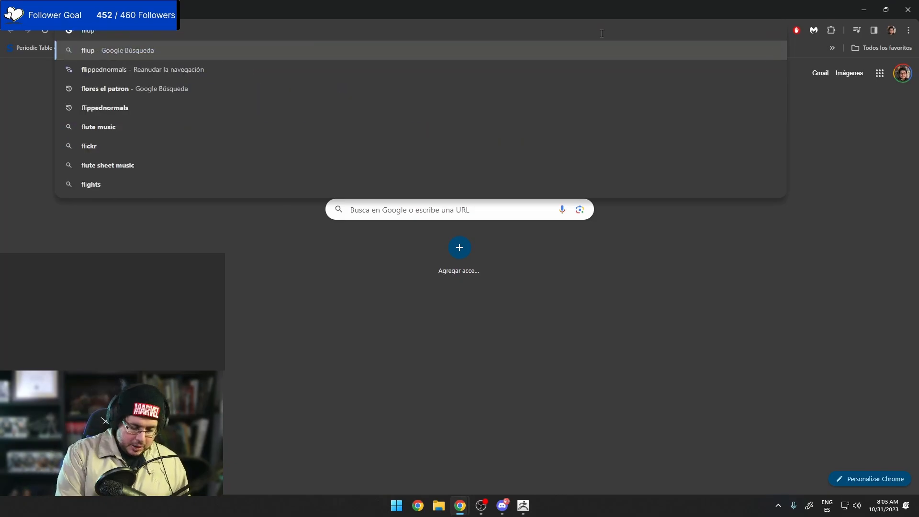
{"action": "key", "text": "BackSpace"}
{"action": "type", "text": "p coin"}
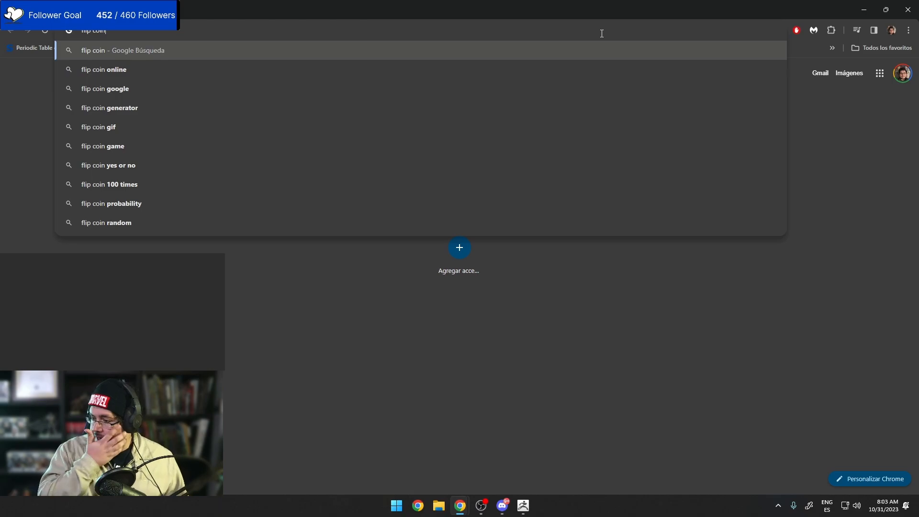
{"action": "key", "text": "Return"}
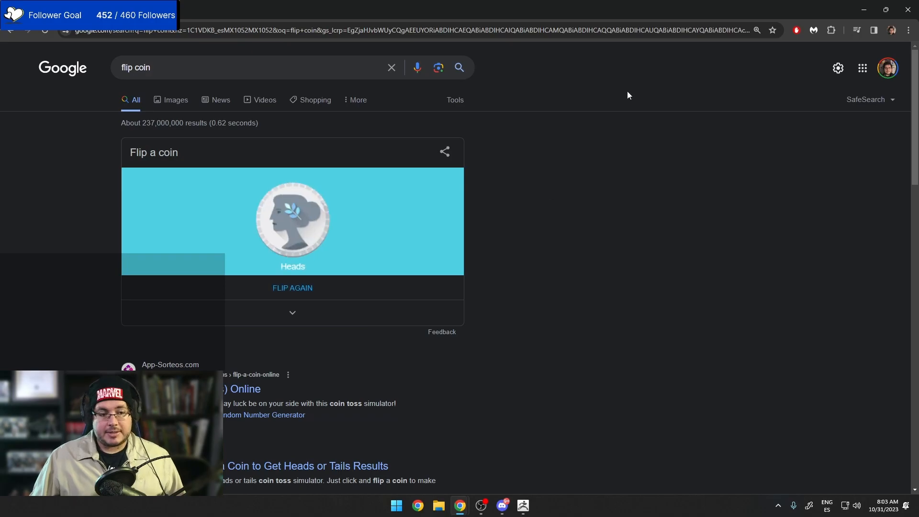
- Search Google for "imp" and browse the image results for creature references
{"action": "triple_click", "coordinate": [298, 62]}
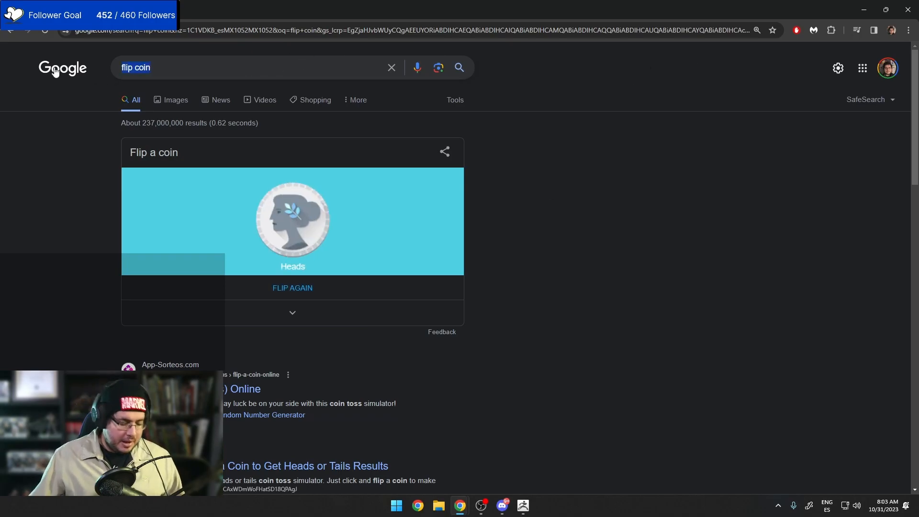
{"action": "type", "text": "imp"}
{"action": "key", "text": "Return"}
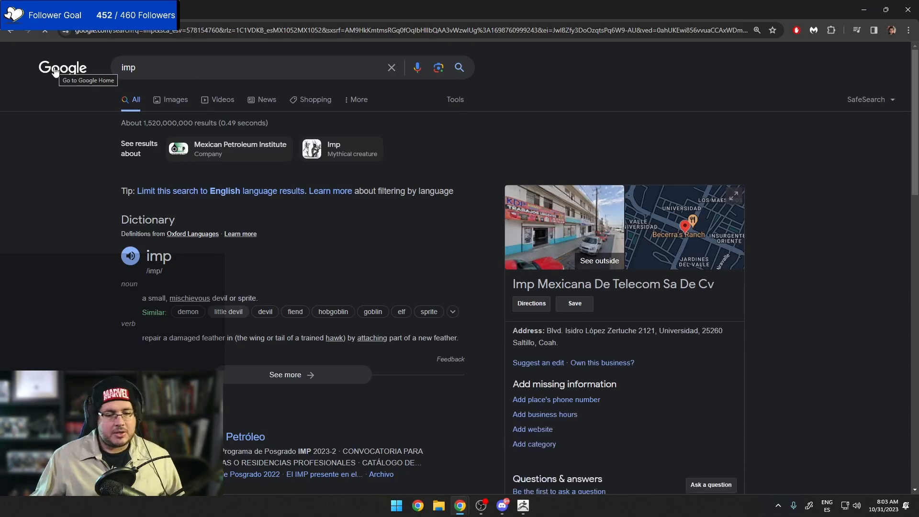
{"action": "left_click", "coordinate": [165, 99]}
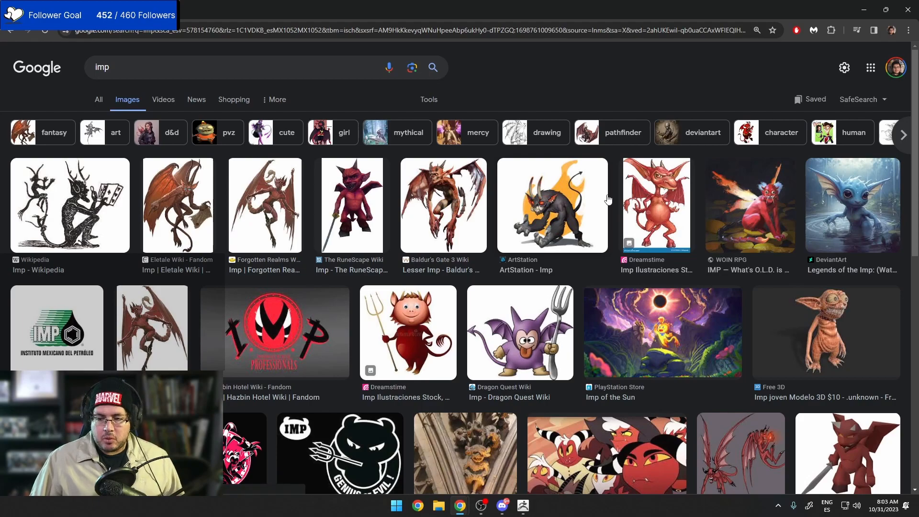
{"action": "scroll", "coordinate": [669, 206], "scroll_direction": "down", "scroll_amount": 1}
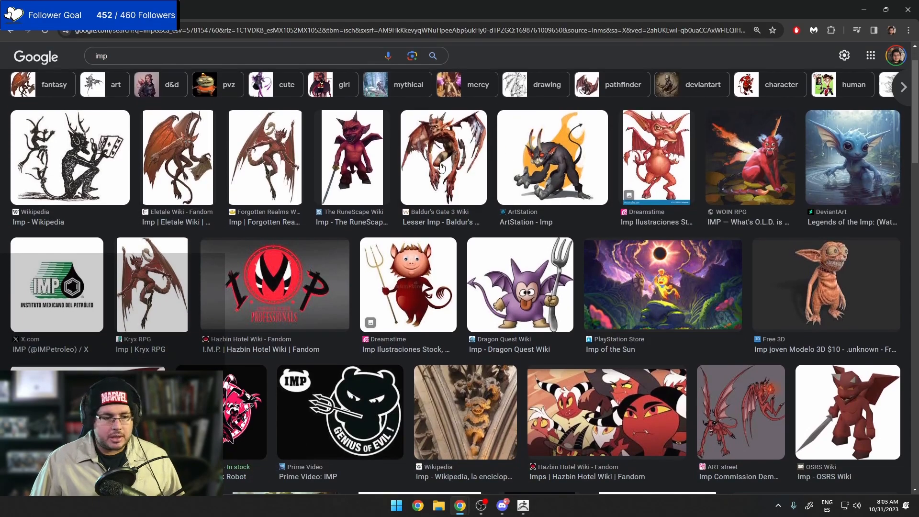
{"action": "scroll", "coordinate": [254, 164], "scroll_direction": "down", "scroll_amount": 1}
{"action": "scroll", "coordinate": [254, 164], "scroll_direction": "down", "scroll_amount": 4}
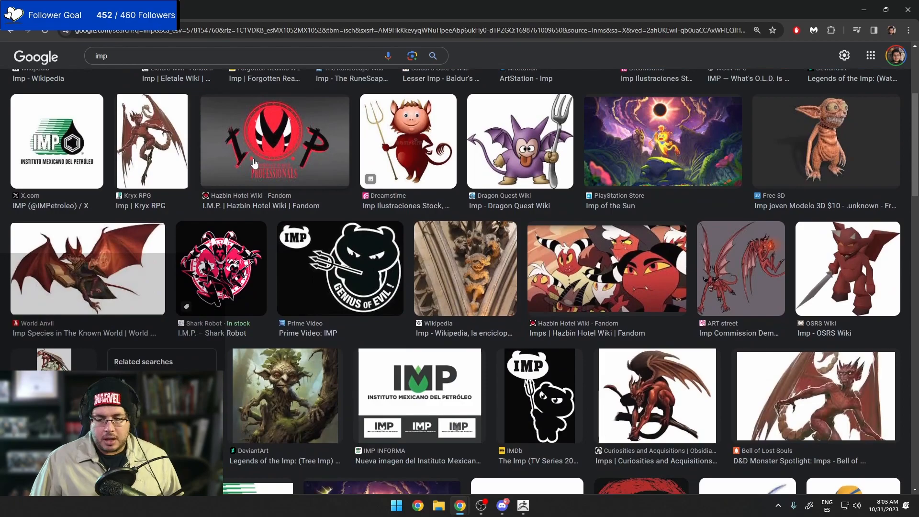
- Switch back to ZBrush and select the Move brush with a draw size of about 331
{"action": "key", "text": "alt+Tab"}
{"action": "key", "text": "alt+Tab"}
{"action": "key", "text": "alt+Tab"}
{"action": "key", "text": "alt+Tab"}
{"action": "key", "text": "alt+Tab"}
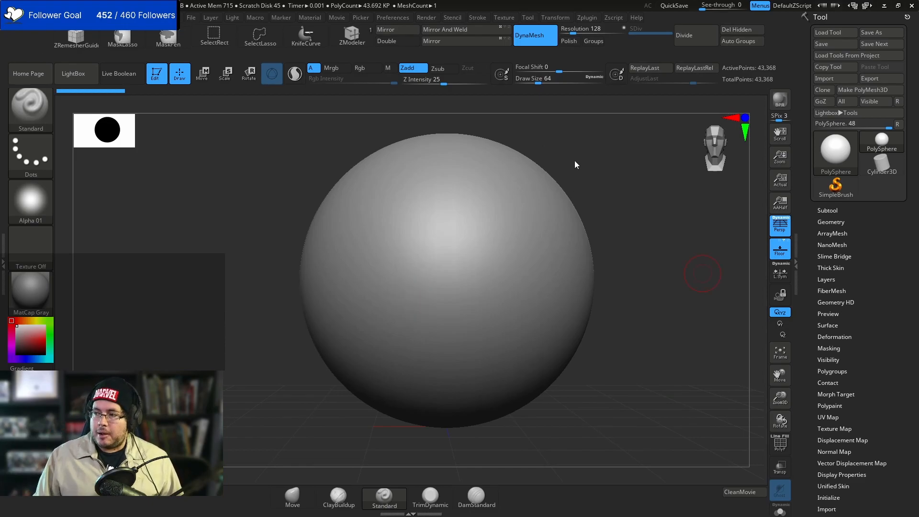
{"action": "mouse_move", "coordinate": [641, 231]}
{"action": "left_mouse_down"}
{"action": "mouse_move", "coordinate": [631, 213]}
{"action": "mouse_move", "coordinate": [590, 240]}
{"action": "mouse_move", "coordinate": [601, 257]}
{"action": "mouse_move", "coordinate": [574, 200]}
{"action": "mouse_move", "coordinate": [597, 204]}
{"action": "left_mouse_up"}
{"action": "key", "text": "b"}
{"action": "key", "text": "m"}
{"action": "key", "text": "v"}
{"action": "key", "text": "space"}
{"action": "left_click_drag", "start_coordinate": [516, 229], "coordinate": [512, 221], "text": "alt"}
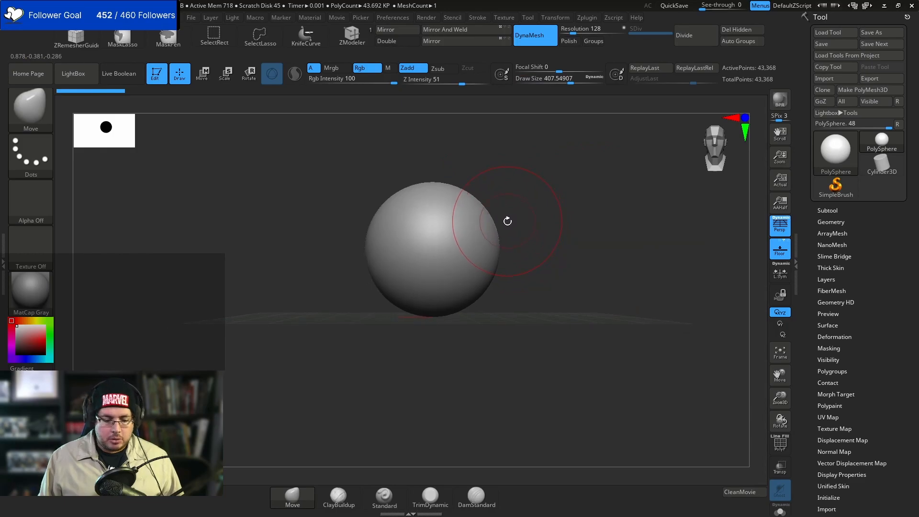
{"action": "left_click_drag", "start_coordinate": [532, 226], "coordinate": [525, 226]}
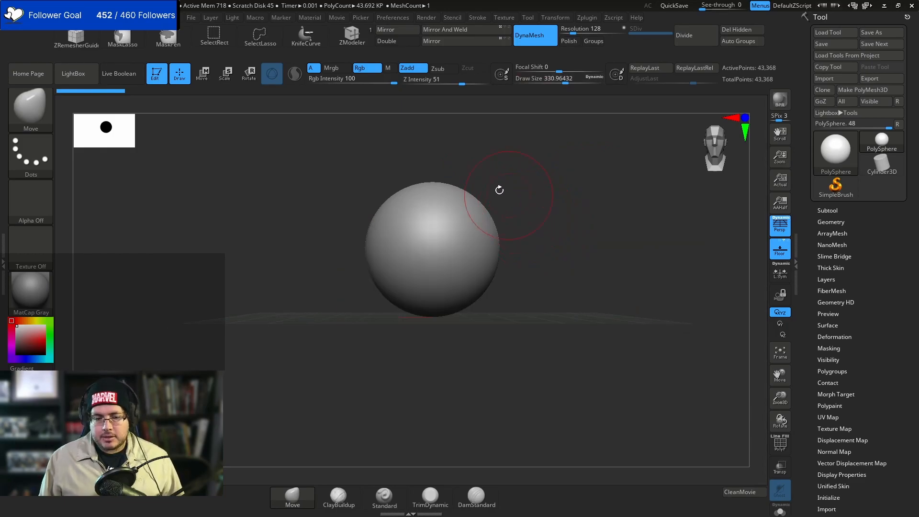
- Turn off perspective and pull the sphere into a tapered egg with the Move brush at draw size about 846
{"action": "key", "text": "p"}
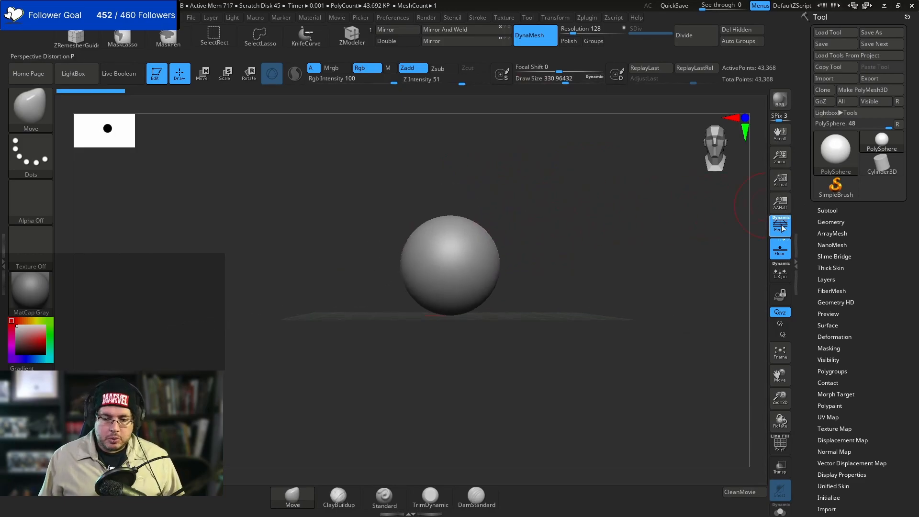
{"action": "key", "text": "space"}
{"action": "mouse_move", "coordinate": [463, 265]}
{"action": "left_mouse_down"}
{"action": "mouse_move", "coordinate": [493, 257]}
{"action": "mouse_move", "coordinate": [471, 295]}
{"action": "left_mouse_up"}
{"action": "mouse_move", "coordinate": [471, 296]}
{"action": "right_mouse_down"}
{"action": "mouse_move", "coordinate": [488, 277]}
{"action": "mouse_move", "coordinate": [471, 282]}
{"action": "right_mouse_up"}
{"action": "left_click_drag", "start_coordinate": [471, 287], "coordinate": [491, 290]}
{"action": "right_click_drag", "start_coordinate": [507, 294], "coordinate": [492, 297]}
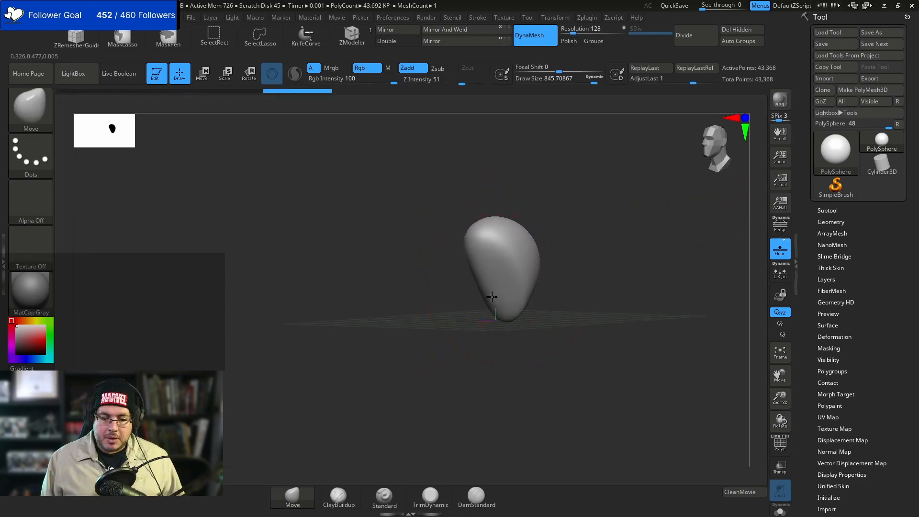
{"action": "left_click_drag", "start_coordinate": [492, 297], "coordinate": [503, 292]}
- Bend the tapered form into a curved teardrop in side view, using Move brush draw sizes of about 714 and 567
{"action": "right_click_drag", "start_coordinate": [526, 284], "coordinate": [552, 276], "text": "shift"}
{"action": "key", "text": "space"}
{"action": "left_click", "coordinate": [496, 297]}
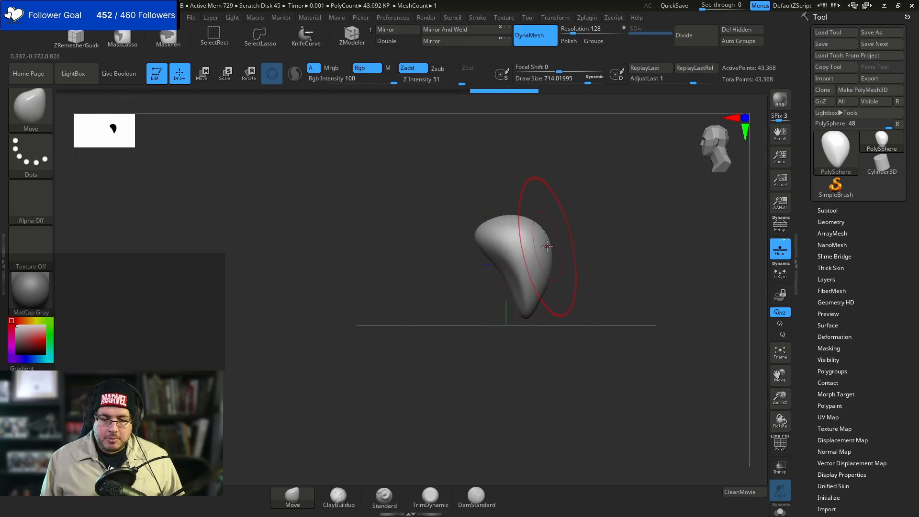
{"action": "key", "text": "space"}
{"action": "left_click_drag", "start_coordinate": [529, 235], "coordinate": [509, 233]}
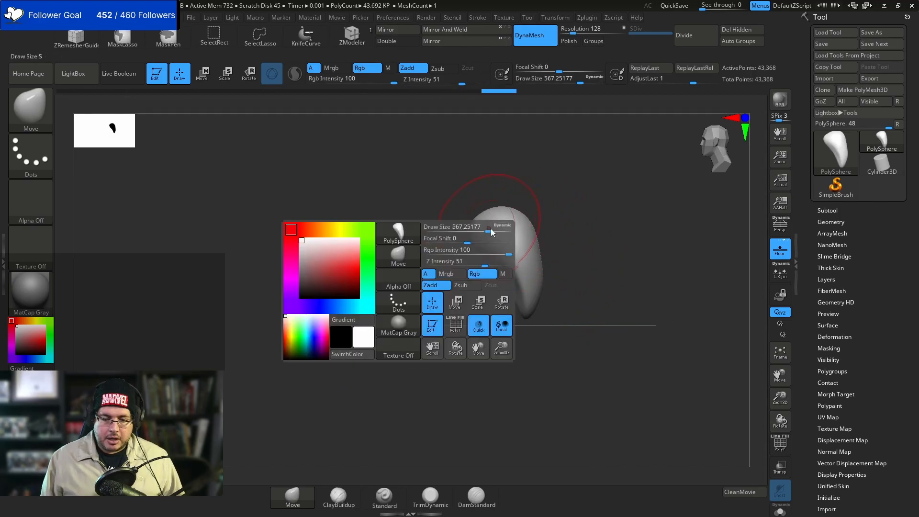
{"action": "left_click_drag", "start_coordinate": [475, 255], "coordinate": [481, 253]}
{"action": "right_click_drag", "start_coordinate": [482, 254], "coordinate": [484, 258]}
{"action": "left_click_drag", "start_coordinate": [483, 259], "coordinate": [487, 258]}
- Refine the curve and lower end of the form with the Move brush, reducing the draw size to about 274
{"action": "right_click_drag", "start_coordinate": [467, 273], "coordinate": [494, 280], "text": "shift"}
{"action": "key", "text": "space"}
{"action": "left_click_drag", "start_coordinate": [494, 281], "coordinate": [491, 280]}
{"action": "mouse_move", "coordinate": [506, 241]}
{"action": "right_mouse_down"}
{"action": "mouse_move", "coordinate": [522, 269]}
{"action": "mouse_move", "coordinate": [486, 292]}
{"action": "mouse_move", "coordinate": [519, 287]}
{"action": "right_mouse_up"}
{"action": "left_click_drag", "start_coordinate": [519, 288], "coordinate": [513, 287]}
{"action": "right_click_drag", "start_coordinate": [527, 282], "coordinate": [514, 294]}
{"action": "key", "text": "space"}
{"action": "left_click_drag", "start_coordinate": [514, 294], "coordinate": [505, 293]}
{"action": "right_click_drag", "start_coordinate": [520, 290], "coordinate": [508, 306]}
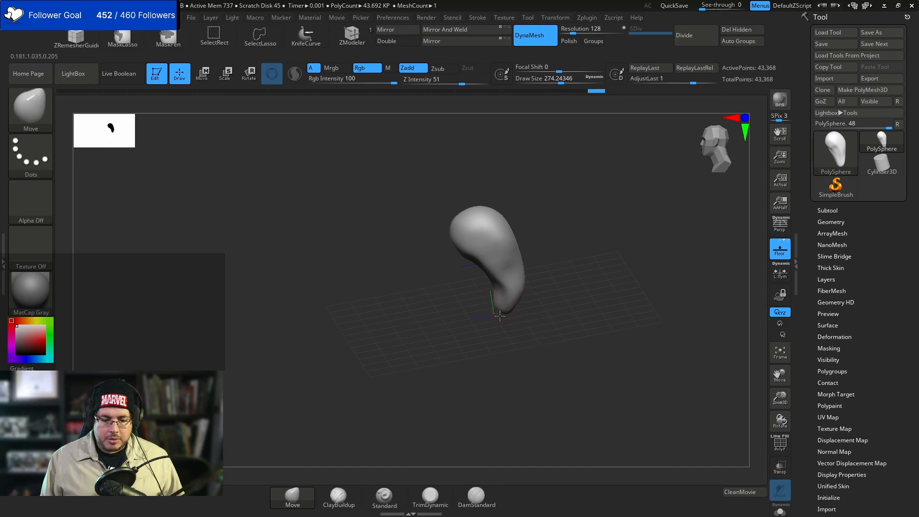
- Shape the waist and the sides of the form's lower half from the back view with the Move brush
{"action": "right_click_drag", "start_coordinate": [516, 274], "coordinate": [514, 278], "text": "shift"}
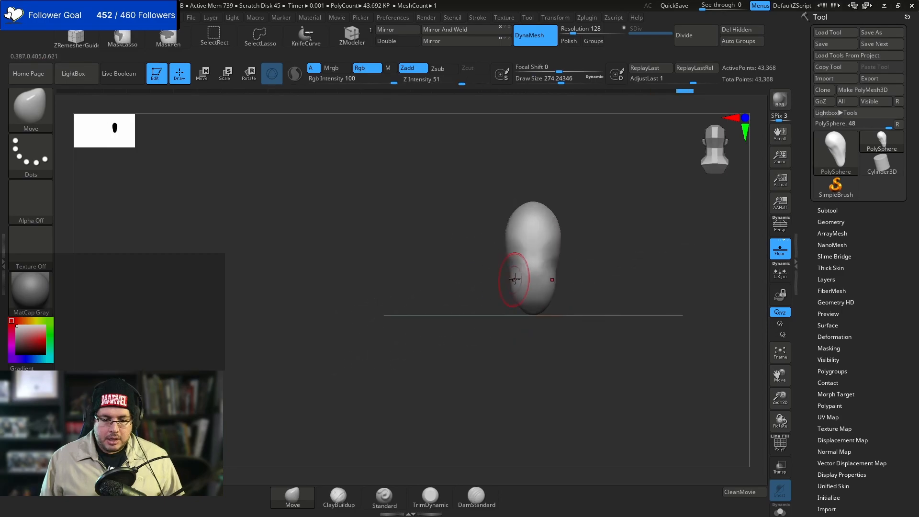
{"action": "left_click_drag", "start_coordinate": [505, 268], "coordinate": [508, 276]}
{"action": "right_click_drag", "start_coordinate": [512, 281], "coordinate": [493, 268]}
{"action": "left_click_drag", "start_coordinate": [509, 265], "coordinate": [499, 263]}
{"action": "mouse_move", "coordinate": [550, 234]}
{"action": "right_mouse_down"}
{"action": "mouse_move", "coordinate": [574, 224]}
{"action": "mouse_move", "coordinate": [554, 230]}
{"action": "right_mouse_up"}
{"action": "right_click_drag", "start_coordinate": [555, 230], "coordinate": [535, 245], "text": "ctrl"}
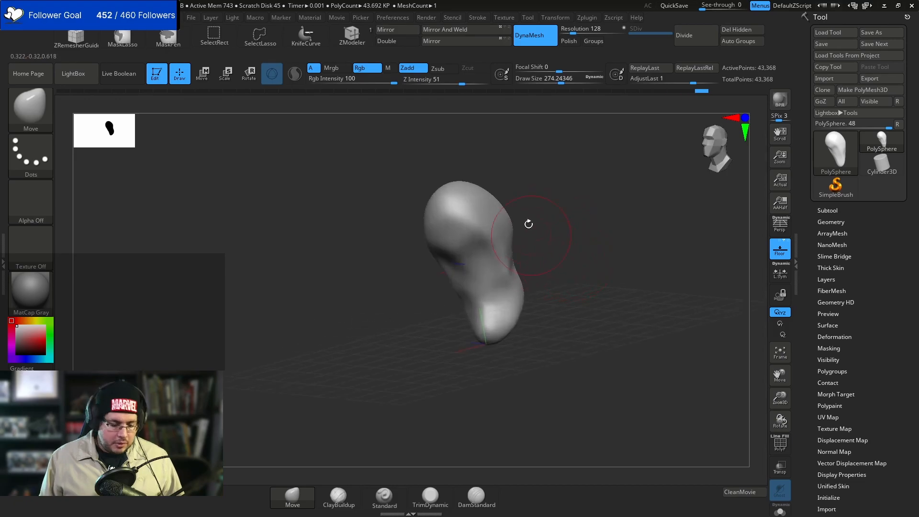
- Flatten the side of the form's upper mass with the TrimDynamic brush at draw size about 192
{"action": "key", "text": "b"}
{"action": "key", "text": "t"}
{"action": "key", "text": "d"}
{"action": "key", "text": "space"}
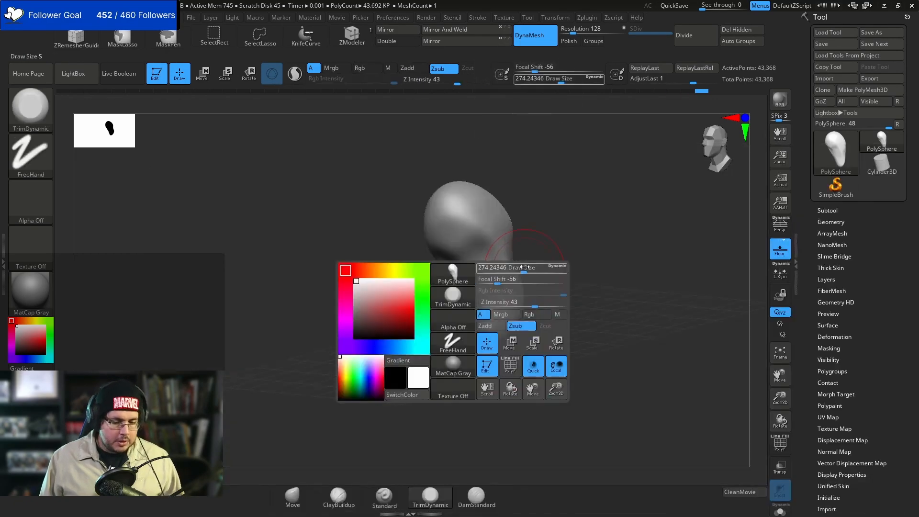
{"action": "right_click_drag", "start_coordinate": [507, 236], "coordinate": [487, 243]}
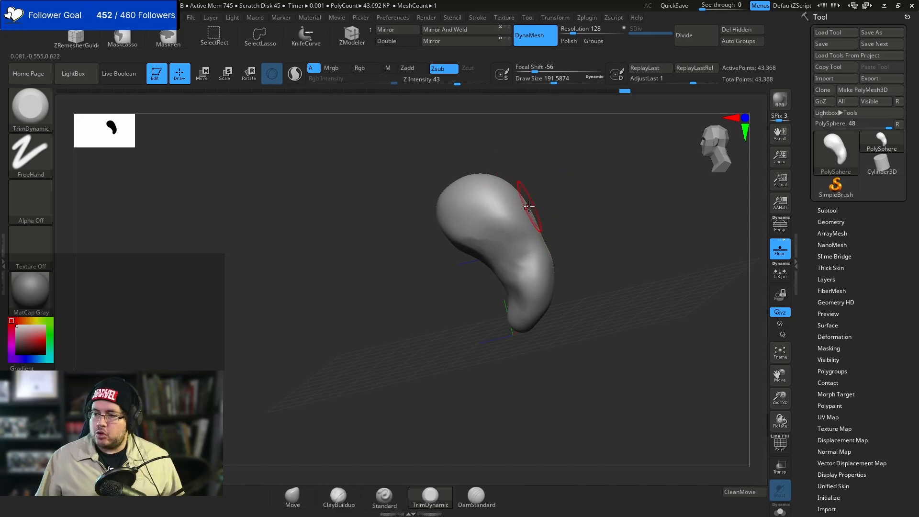
{"action": "mouse_move", "coordinate": [881, 142]}
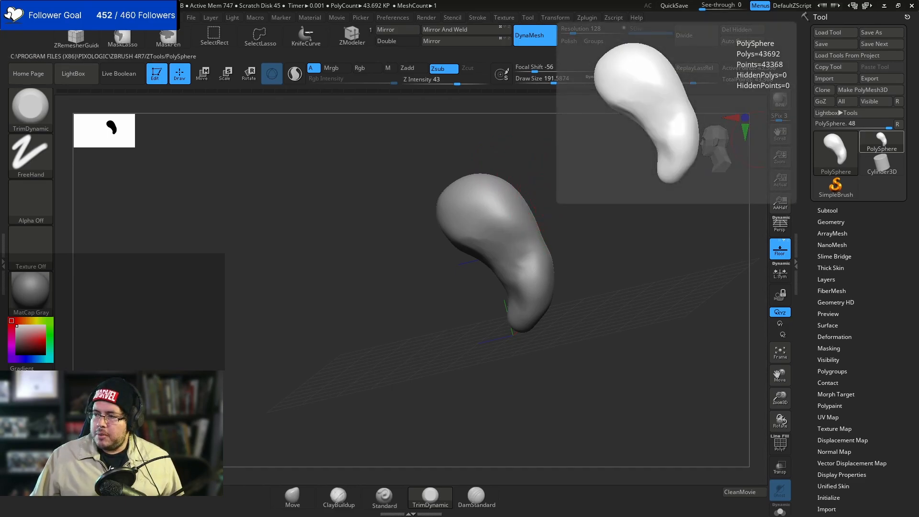
{"action": "mouse_move", "coordinate": [538, 261]}
{"action": "left_mouse_down"}
{"action": "mouse_move", "coordinate": [475, 235]}
{"action": "mouse_move", "coordinate": [494, 236]}
{"action": "left_mouse_up"}
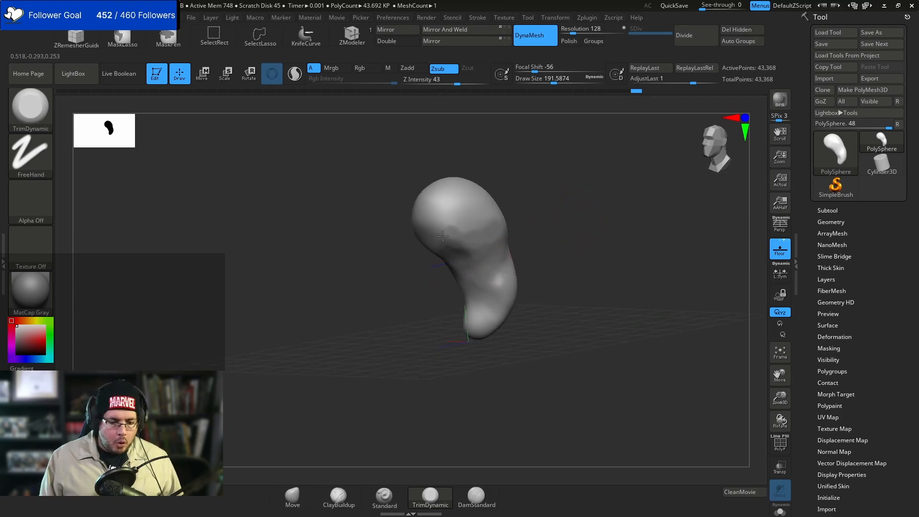
- Switch to the Chrome window with the "imp" image results and look further down for reference designs
{"action": "key", "text": "alt+Tab"}
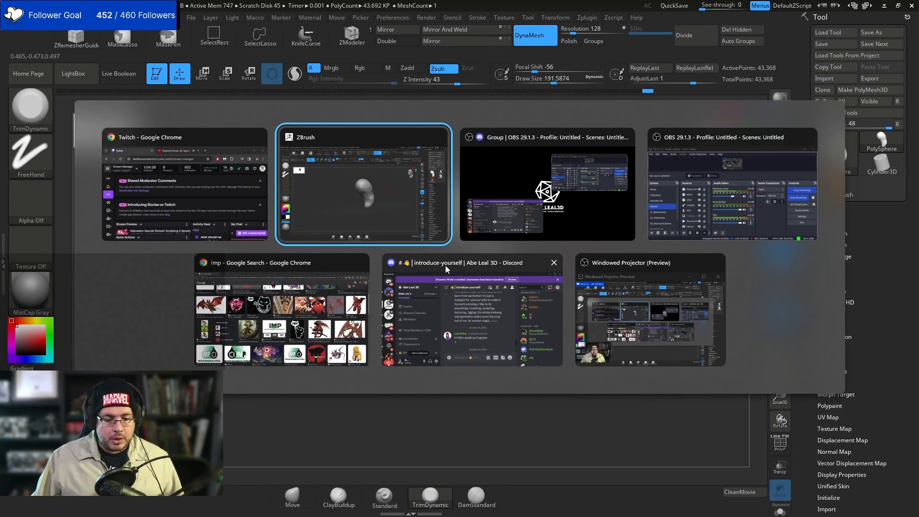
{"action": "left_click", "coordinate": [307, 332]}
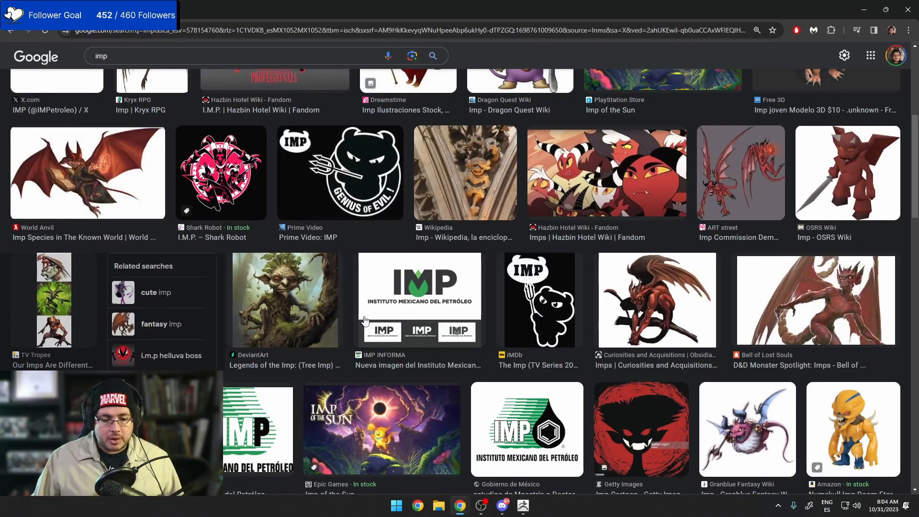
{"action": "scroll", "coordinate": [366, 321], "scroll_direction": "down", "scroll_amount": 15}
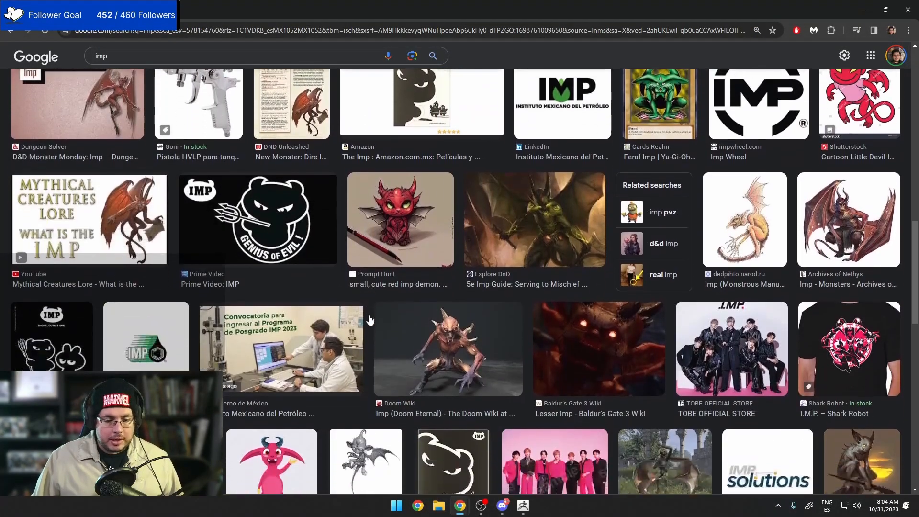
{"action": "scroll", "coordinate": [369, 320], "scroll_direction": "down", "scroll_amount": 4}
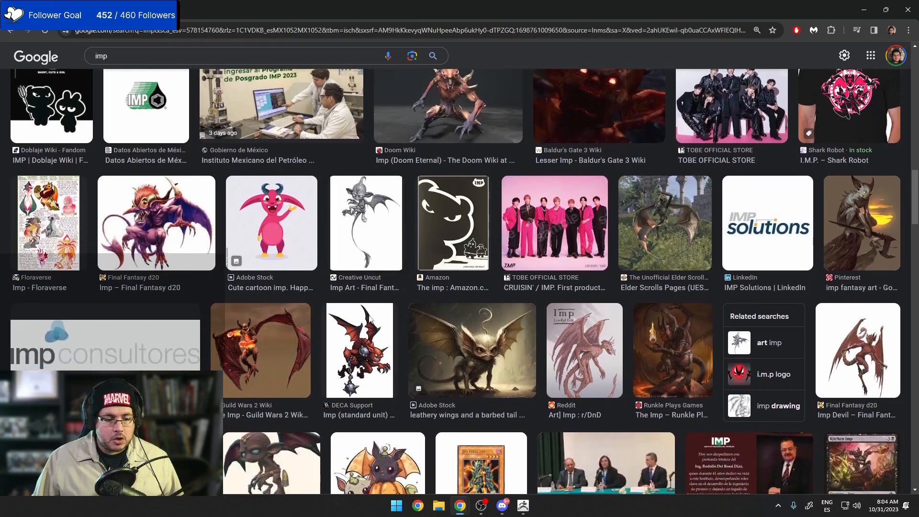
{"action": "scroll", "coordinate": [369, 320], "scroll_direction": "down", "scroll_amount": 1}
{"action": "scroll", "coordinate": [370, 320], "scroll_direction": "down", "scroll_amount": 1}
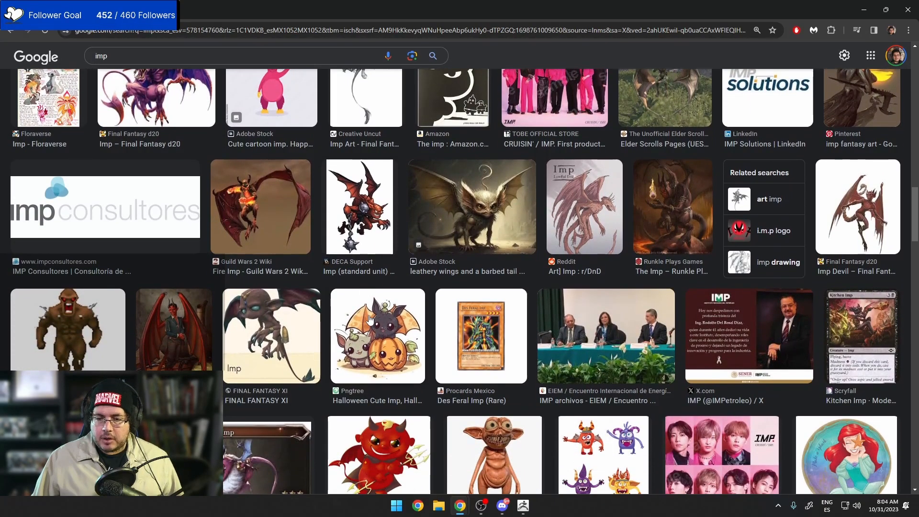
- Browse further down the imp image results and open the ArtStation image showing three horned black imps
{"action": "scroll", "coordinate": [370, 319], "scroll_direction": "down", "scroll_amount": 1}
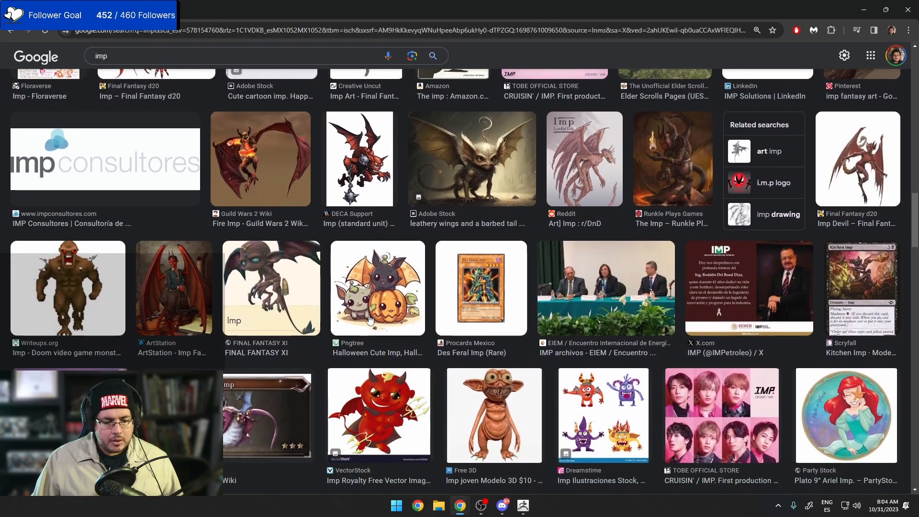
{"action": "scroll", "coordinate": [369, 319], "scroll_direction": "down", "scroll_amount": 10}
{"action": "scroll", "coordinate": [368, 314], "scroll_direction": "down", "scroll_amount": 15}
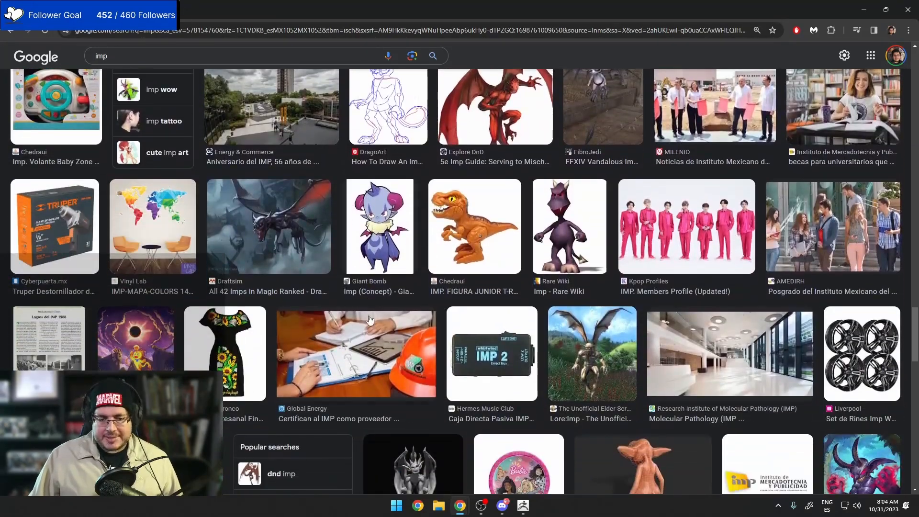
{"action": "scroll", "coordinate": [370, 319], "scroll_direction": "down", "scroll_amount": 4}
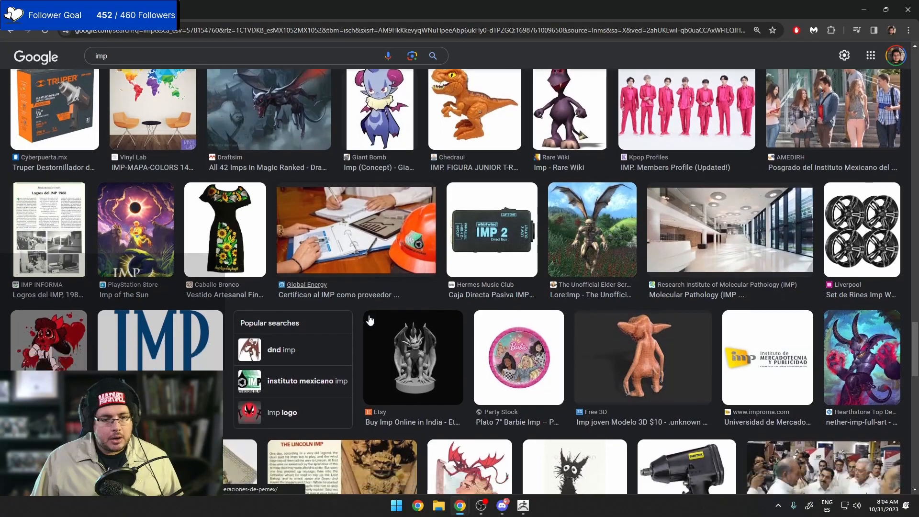
{"action": "scroll", "coordinate": [370, 319], "scroll_direction": "down", "scroll_amount": 12}
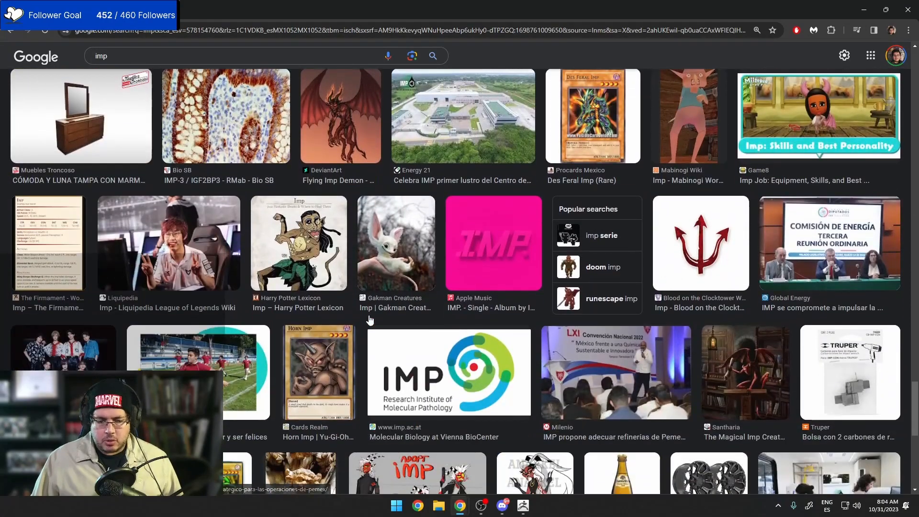
{"action": "scroll", "coordinate": [369, 320], "scroll_direction": "down", "scroll_amount": 12}
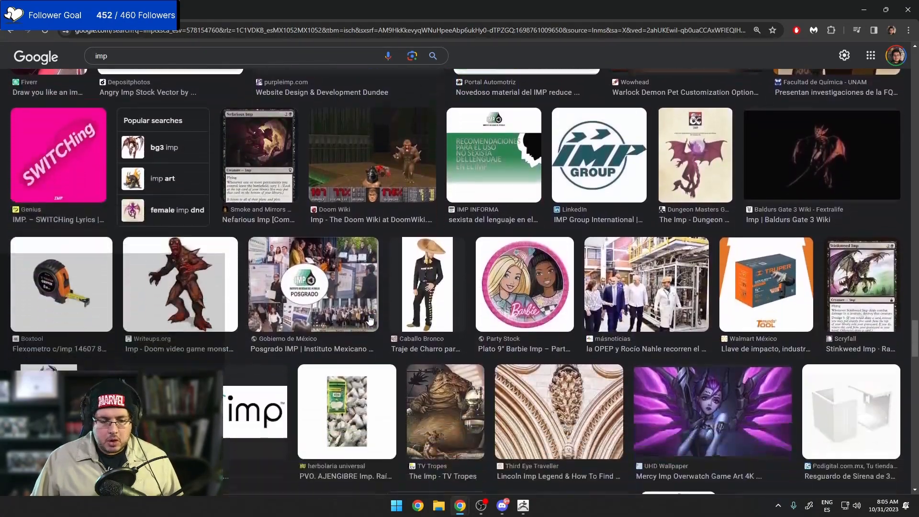
{"action": "scroll", "coordinate": [378, 311], "scroll_direction": "down", "scroll_amount": 5}
{"action": "scroll", "coordinate": [432, 203], "scroll_direction": "up", "scroll_amount": 3}
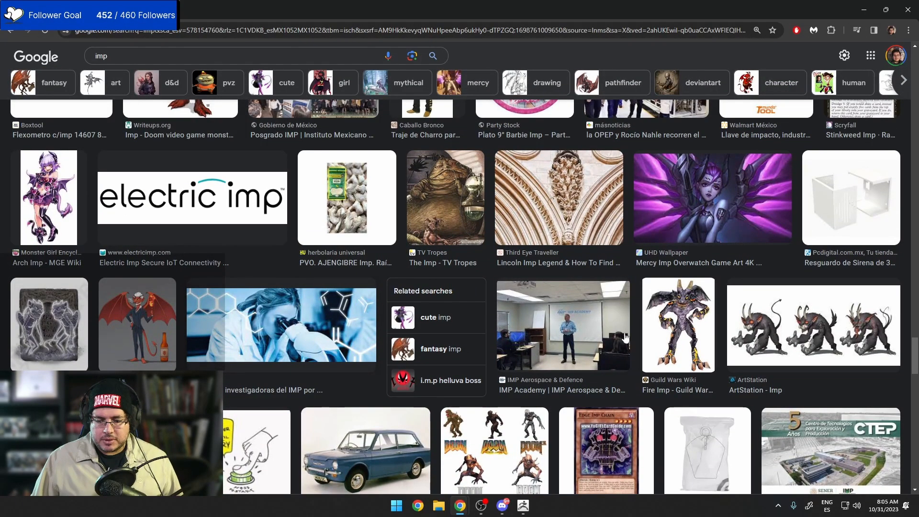
{"action": "left_click", "coordinate": [798, 333]}
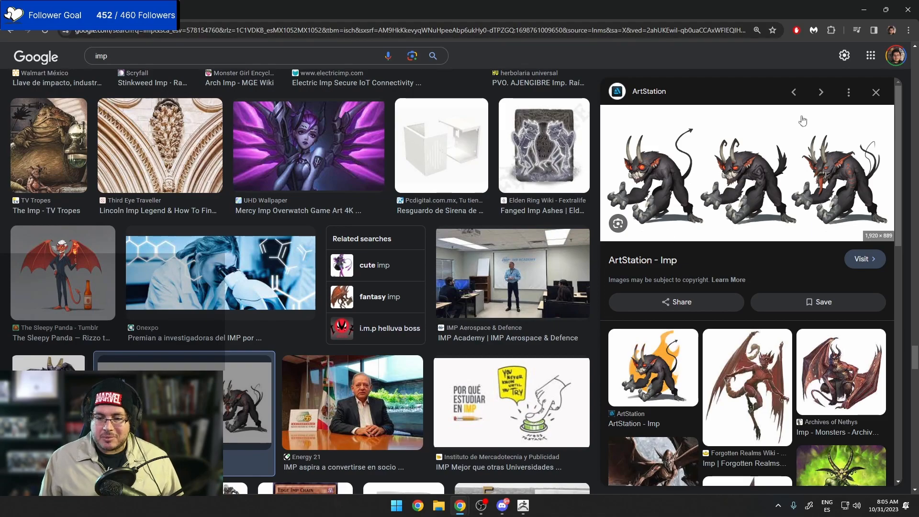
- Return to ZBrush and bend the body into a hunched curve with the Move brush at draw size about 358
{"action": "key", "text": "alt+Tab"}
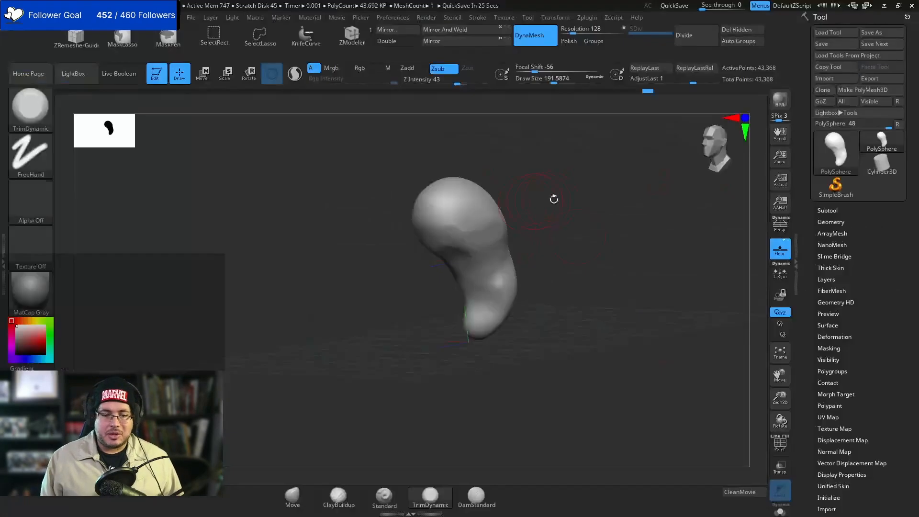
{"action": "mouse_move", "coordinate": [571, 239]}
{"action": "left_mouse_down", "text": "shift"}
{"action": "mouse_move", "coordinate": [572, 213]}
{"action": "mouse_move", "coordinate": [554, 222]}
{"action": "left_mouse_up", "text": "shift"}
{"action": "key", "text": "b"}
{"action": "key", "text": "m"}
{"action": "key", "text": "v"}
{"action": "key", "text": "space"}
{"action": "left_click_drag", "start_coordinate": [492, 229], "coordinate": [513, 219]}
{"action": "left_click_drag", "start_coordinate": [482, 311], "coordinate": [522, 286]}
{"action": "key", "text": "space"}
{"action": "left_click_drag", "start_coordinate": [514, 255], "coordinate": [524, 255]}
{"action": "left_click_drag", "start_coordinate": [527, 241], "coordinate": [541, 244]}
{"action": "left_click_drag", "start_coordinate": [508, 287], "coordinate": [465, 254]}
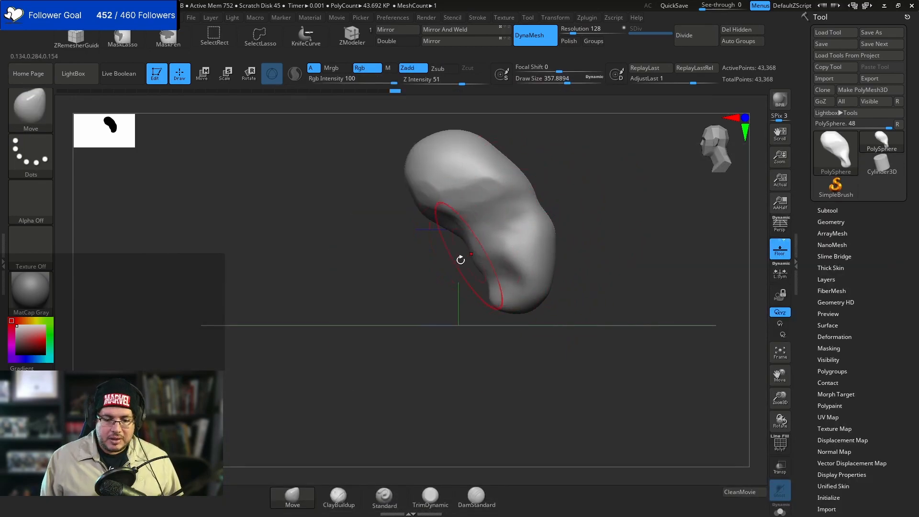
- Adjust the silhouette of the body's upper mass with the Move brush
{"action": "mouse_move", "coordinate": [476, 158]}
{"action": "left_mouse_down"}
{"action": "mouse_move", "coordinate": [493, 168]}
{"action": "mouse_move", "coordinate": [531, 156]}
{"action": "mouse_move", "coordinate": [574, 199]}
{"action": "mouse_move", "coordinate": [483, 175]}
{"action": "mouse_move", "coordinate": [544, 180]}
{"action": "mouse_move", "coordinate": [444, 221]}
{"action": "mouse_move", "coordinate": [474, 187]}
{"action": "left_mouse_up"}
{"action": "key", "text": "space"}
{"action": "key", "text": "space"}
{"action": "left_click_drag", "start_coordinate": [514, 133], "coordinate": [500, 133]}
- Mask a round spot on the upper front at draw size about 108 and pull it forward along Z as a neck
{"action": "key", "text": "space"}
{"action": "left_click_drag", "start_coordinate": [500, 181], "coordinate": [491, 181]}
{"action": "key", "text": "ctrl"}
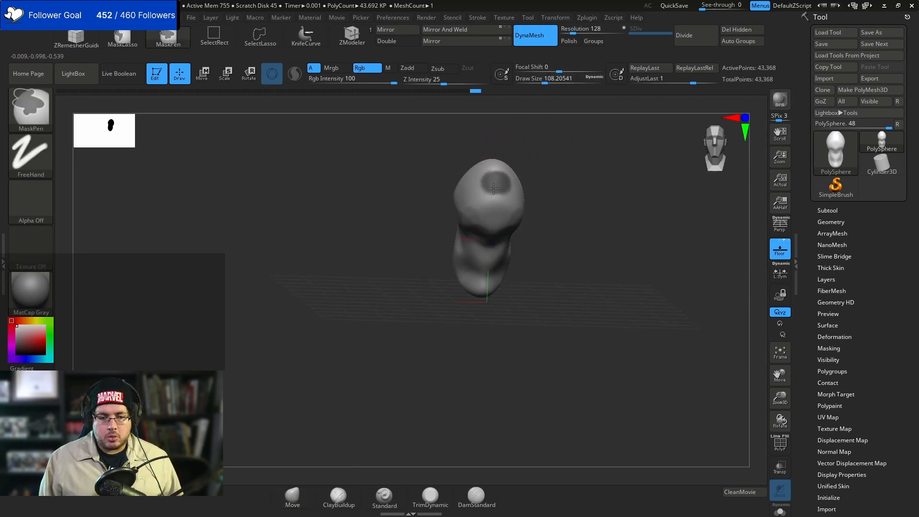
{"action": "left_click_drag", "start_coordinate": [550, 216], "coordinate": [460, 201]}
{"action": "key", "text": "w"}
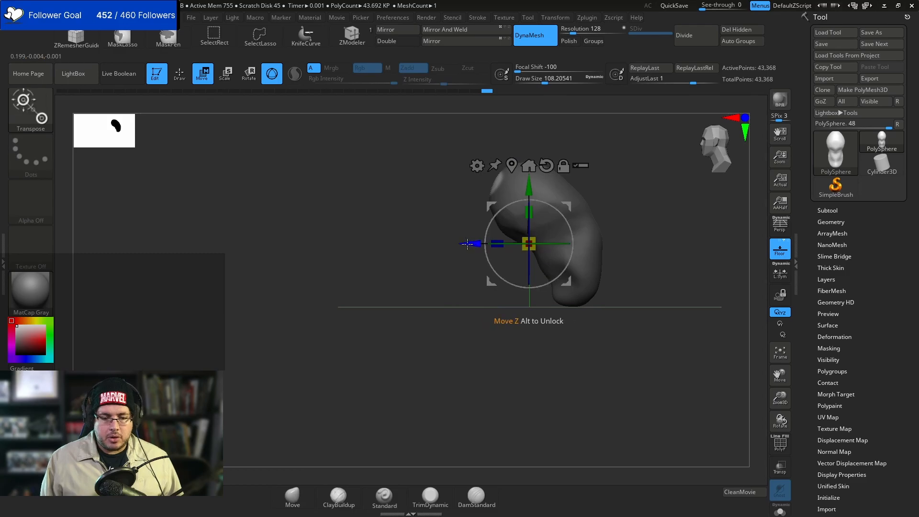
{"action": "left_click_drag", "start_coordinate": [468, 244], "coordinate": [449, 244]}
{"action": "key", "text": "alt+Tab"}
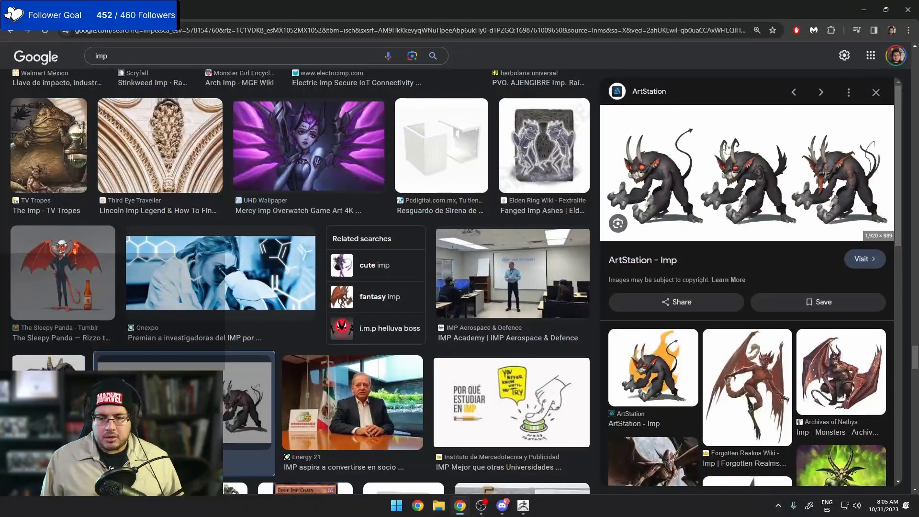
{"action": "key", "text": "alt+Tab"}
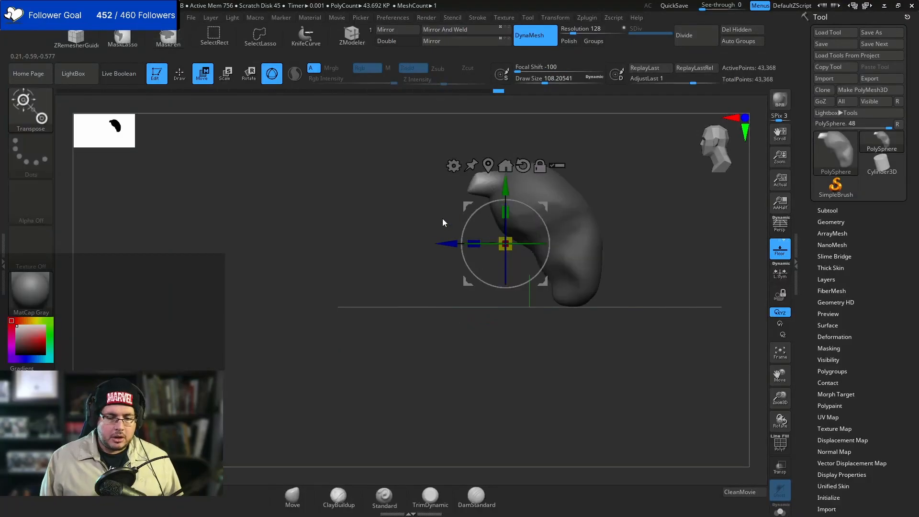
- Swell the neck stub's end into a rounded head with the Inflat brush, raising the draw size to about 386
{"action": "key", "text": "q"}
{"action": "key", "text": "b"}
{"action": "key", "text": "i"}
{"action": "key", "text": "n"}
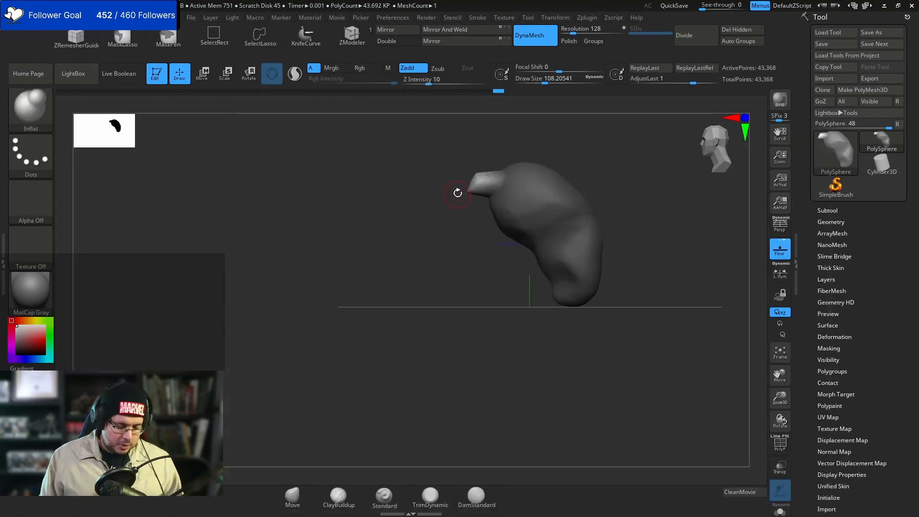
{"action": "key", "text": "s"}
{"action": "mouse_move", "coordinate": [460, 187]}
{"action": "left_mouse_down"}
{"action": "mouse_move", "coordinate": [485, 185]}
{"action": "mouse_move", "coordinate": [453, 206]}
{"action": "mouse_move", "coordinate": [472, 166]}
{"action": "mouse_move", "coordinate": [434, 236]}
{"action": "mouse_move", "coordinate": [514, 274]}
{"action": "mouse_move", "coordinate": [544, 252]}
{"action": "mouse_move", "coordinate": [537, 271]}
{"action": "mouse_move", "coordinate": [444, 203]}
{"action": "left_mouse_up"}
{"action": "left_click_drag", "start_coordinate": [450, 167], "coordinate": [508, 177], "text": "shift"}
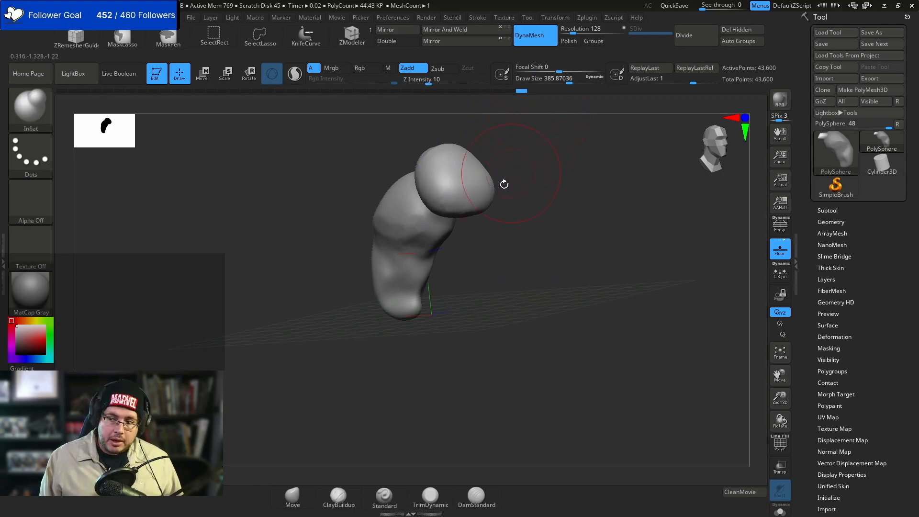
- Build up the neck and upper torso with the ClayBuildup brush
{"action": "mouse_move", "coordinate": [509, 244]}
{"action": "left_mouse_down"}
{"action": "mouse_move", "coordinate": [558, 252]}
{"action": "mouse_move", "coordinate": [566, 285]}
{"action": "left_mouse_up"}
{"action": "key", "text": "b"}
{"action": "key", "text": "c"}
{"action": "key", "text": "b"}
{"action": "key", "text": "bracketleft"}
{"action": "left_click_drag", "start_coordinate": [387, 191], "coordinate": [403, 161]}
{"action": "left_click_drag", "start_coordinate": [404, 193], "coordinate": [388, 185]}
{"action": "left_click_drag", "start_coordinate": [516, 142], "coordinate": [531, 197]}
{"action": "mouse_move", "coordinate": [395, 202]}
{"action": "left_mouse_down"}
{"action": "mouse_move", "coordinate": [418, 161]}
{"action": "mouse_move", "coordinate": [368, 205]}
{"action": "left_mouse_up"}
{"action": "key", "text": "space"}
{"action": "left_click_drag", "start_coordinate": [407, 306], "coordinate": [382, 260]}
{"action": "left_click_drag", "start_coordinate": [483, 239], "coordinate": [536, 224]}
- Flatten the surface of the head with the TrimDynamic brush at draw size about 202, checking the ArtStation imp reference
{"action": "key", "text": "b"}
{"action": "key", "text": "t"}
{"action": "key", "text": "d"}
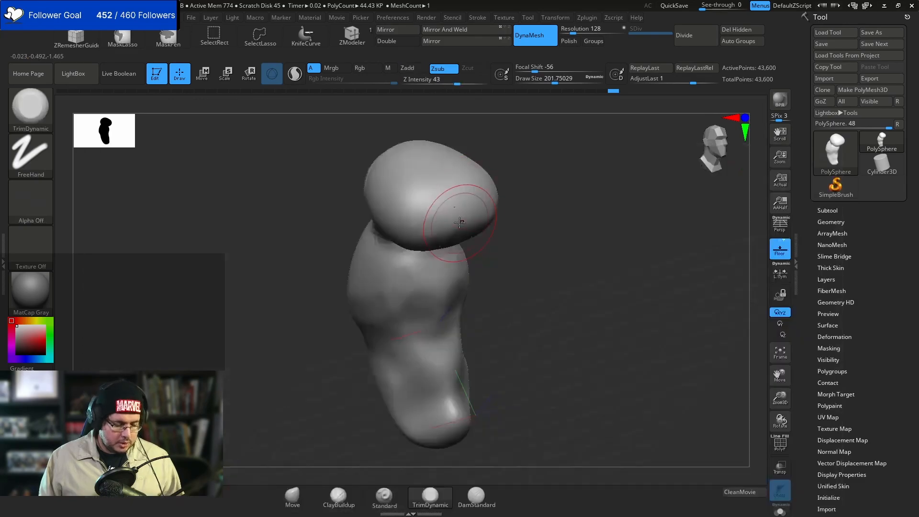
{"action": "key", "text": "alt+Tab"}
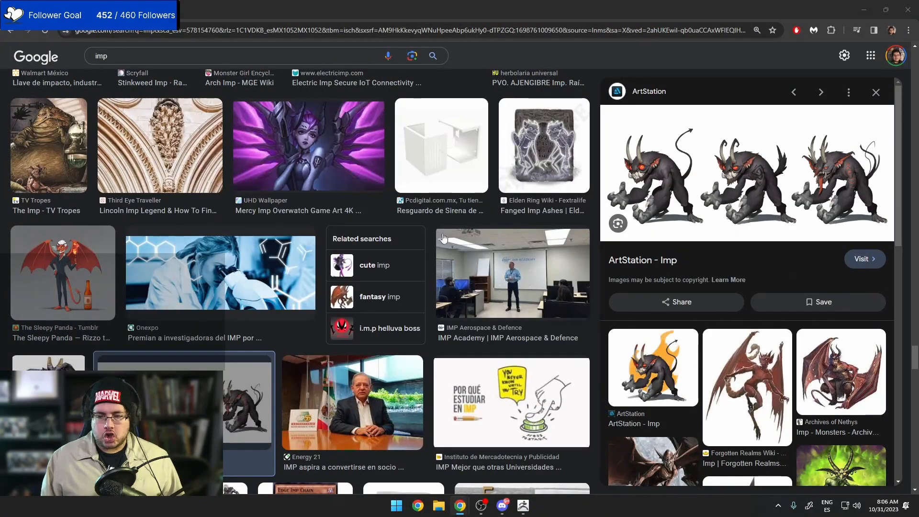
{"action": "key", "text": "alt+Tab"}
{"action": "mouse_move", "coordinate": [367, 195]}
{"action": "left_mouse_down"}
{"action": "mouse_move", "coordinate": [421, 230]}
{"action": "mouse_move", "coordinate": [430, 222]}
{"action": "mouse_move", "coordinate": [407, 201]}
{"action": "mouse_move", "coordinate": [446, 212]}
{"action": "mouse_move", "coordinate": [412, 230]}
{"action": "mouse_move", "coordinate": [459, 213]}
{"action": "left_mouse_up"}
{"action": "mouse_move", "coordinate": [531, 205]}
{"action": "left_mouse_down"}
{"action": "mouse_move", "coordinate": [543, 139]}
{"action": "mouse_move", "coordinate": [535, 148]}
{"action": "left_mouse_up"}
- Add volume to the front of the head with ClayBuildup strokes to start the snout
{"action": "key", "text": "b"}
{"action": "key", "text": "c"}
{"action": "key", "text": "b"}
{"action": "key", "text": "space"}
{"action": "mouse_move", "coordinate": [469, 225]}
{"action": "left_mouse_down"}
{"action": "mouse_move", "coordinate": [386, 249]}
{"action": "mouse_move", "coordinate": [451, 215]}
{"action": "left_mouse_up"}
{"action": "left_click_drag", "start_coordinate": [478, 179], "coordinate": [478, 155]}
{"action": "mouse_move", "coordinate": [428, 209]}
{"action": "left_mouse_down"}
{"action": "mouse_move", "coordinate": [390, 239]}
{"action": "mouse_move", "coordinate": [446, 198]}
{"action": "mouse_move", "coordinate": [471, 196]}
{"action": "left_mouse_up"}
- Pull the snout outward and shape the head's profile with the Move brush at draw size about 245, then 228
{"action": "key", "text": "b"}
{"action": "key", "text": "m"}
{"action": "key", "text": "v"}
{"action": "key", "text": "space"}
{"action": "mouse_move", "coordinate": [438, 237]}
{"action": "left_mouse_down"}
{"action": "mouse_move", "coordinate": [445, 227]}
{"action": "mouse_move", "coordinate": [416, 221]}
{"action": "left_mouse_up"}
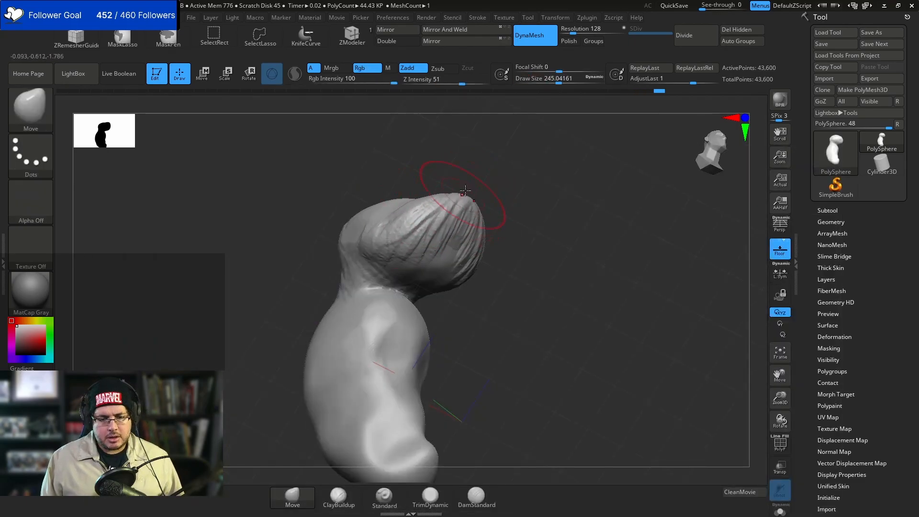
{"action": "left_click_drag", "start_coordinate": [441, 174], "coordinate": [486, 209]}
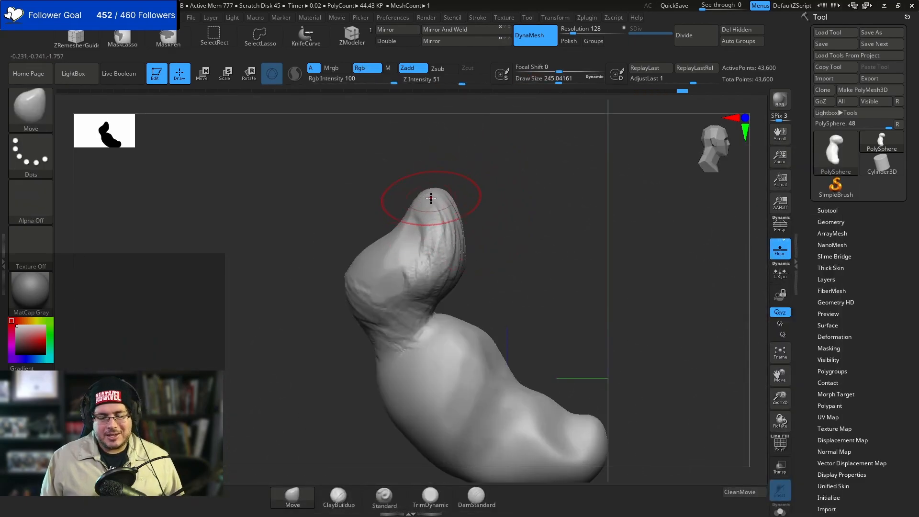
{"action": "key", "text": "space"}
{"action": "left_click_drag", "start_coordinate": [431, 198], "coordinate": [428, 198]}
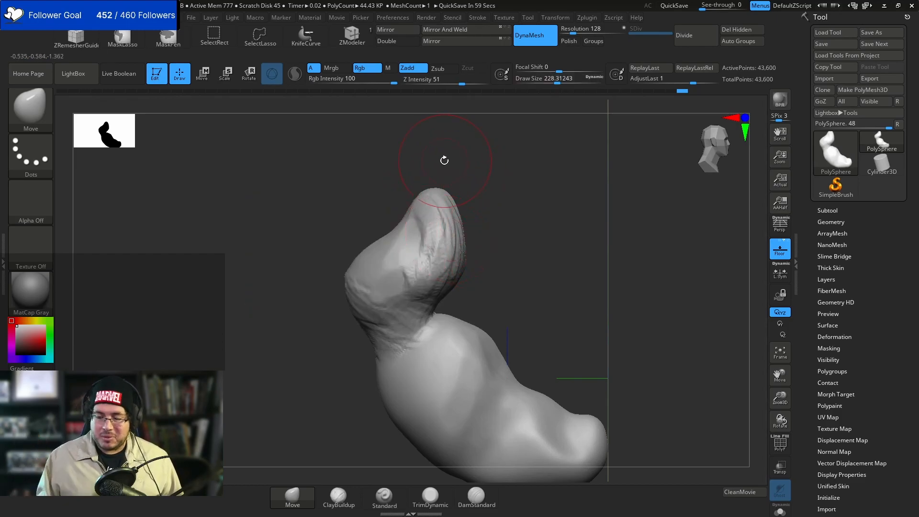
- Flatten the planes of the snout and head with the TrimDynamic brush at draw size about 172, smoothing the rough areas
{"action": "key", "text": "b"}
{"action": "key", "text": "t"}
{"action": "key", "text": "d"}
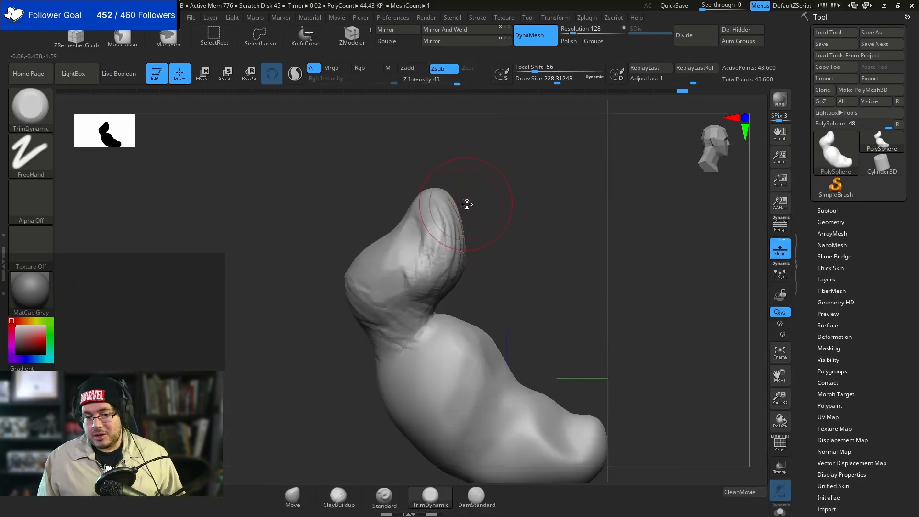
{"action": "key", "text": "space"}
{"action": "left_click_drag", "start_coordinate": [441, 218], "coordinate": [436, 218]}
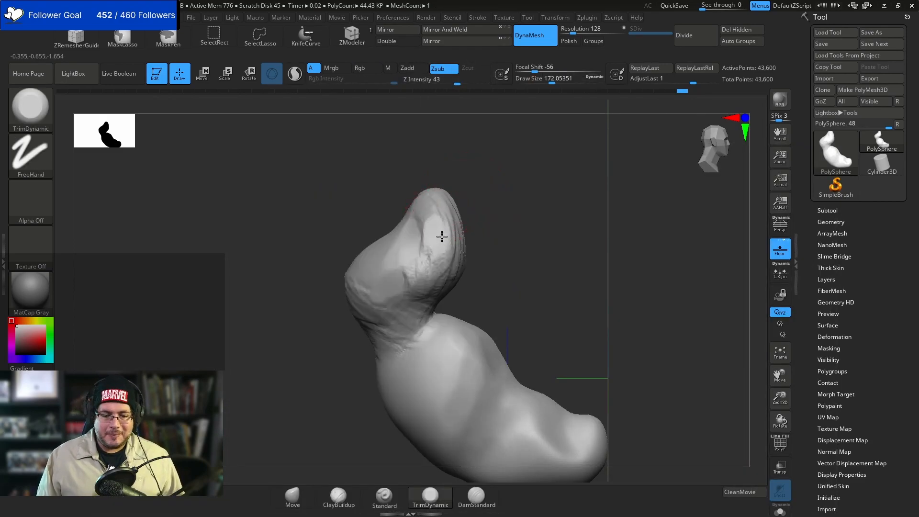
{"action": "right_click_drag", "start_coordinate": [438, 214], "coordinate": [460, 214]}
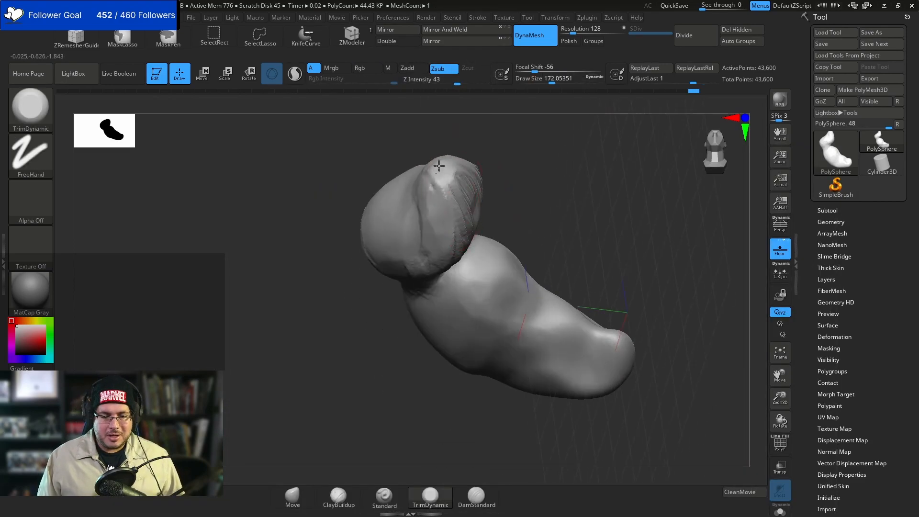
{"action": "left_click_drag", "start_coordinate": [429, 173], "coordinate": [453, 197]}
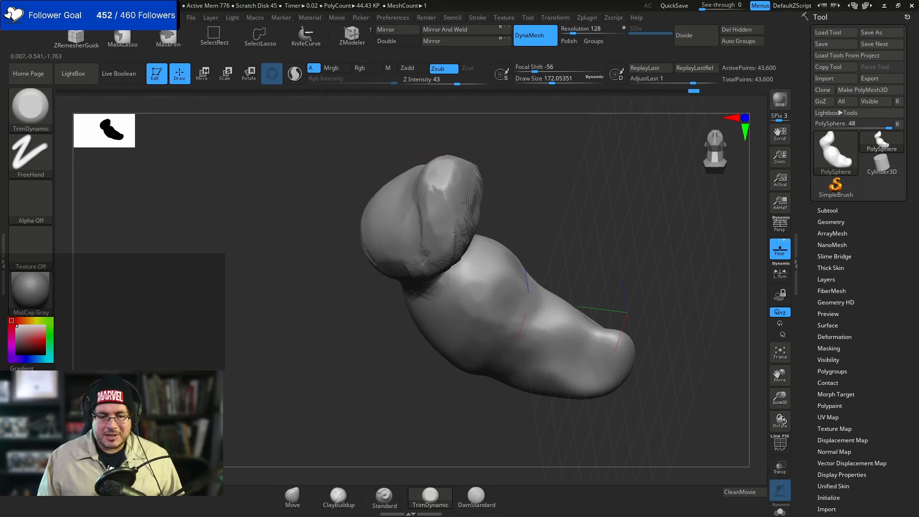
{"action": "right_click_drag", "start_coordinate": [466, 203], "coordinate": [474, 138]}
{"action": "left_click_drag", "start_coordinate": [467, 219], "coordinate": [466, 260], "text": "shift"}
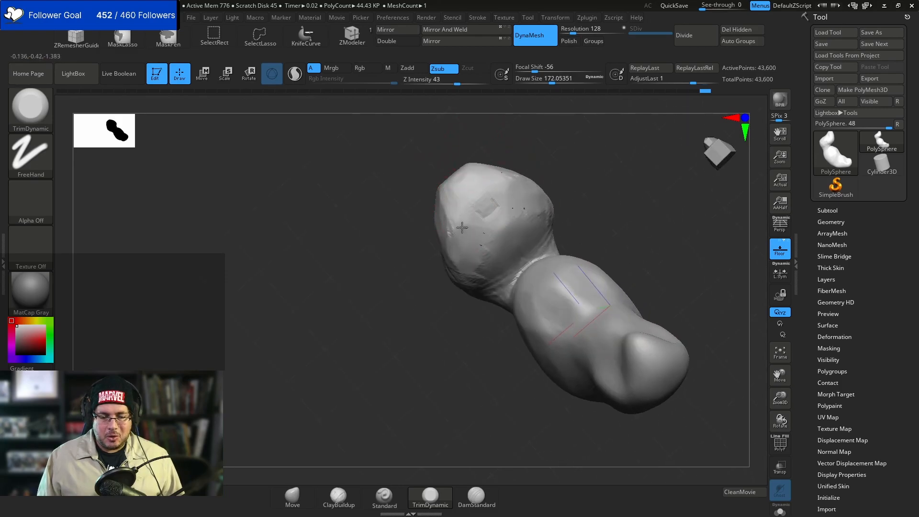
{"action": "mouse_move", "coordinate": [485, 233]}
{"action": "right_mouse_down"}
{"action": "mouse_move", "coordinate": [461, 275]}
{"action": "mouse_move", "coordinate": [467, 174]}
{"action": "mouse_move", "coordinate": [459, 156]}
{"action": "right_mouse_up"}
- Build up clay across the head above the snout with ClayBuildup at draw size about 132
{"action": "key", "text": "b"}
{"action": "key", "text": "c"}
{"action": "key", "text": "b"}
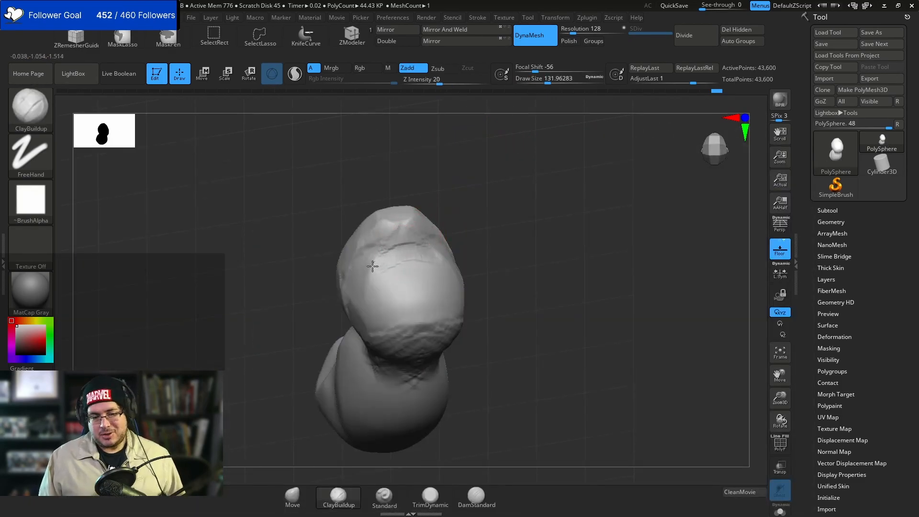
{"action": "mouse_move", "coordinate": [384, 260]}
{"action": "left_mouse_down"}
{"action": "mouse_move", "coordinate": [382, 240]}
{"action": "mouse_move", "coordinate": [390, 254]}
{"action": "mouse_move", "coordinate": [364, 276]}
{"action": "left_mouse_up"}
{"action": "mouse_move", "coordinate": [508, 179]}
{"action": "left_mouse_down"}
{"action": "mouse_move", "coordinate": [486, 242]}
{"action": "mouse_move", "coordinate": [467, 258]}
{"action": "mouse_move", "coordinate": [519, 231]}
{"action": "mouse_move", "coordinate": [478, 268]}
{"action": "mouse_move", "coordinate": [428, 190]}
{"action": "left_mouse_up"}
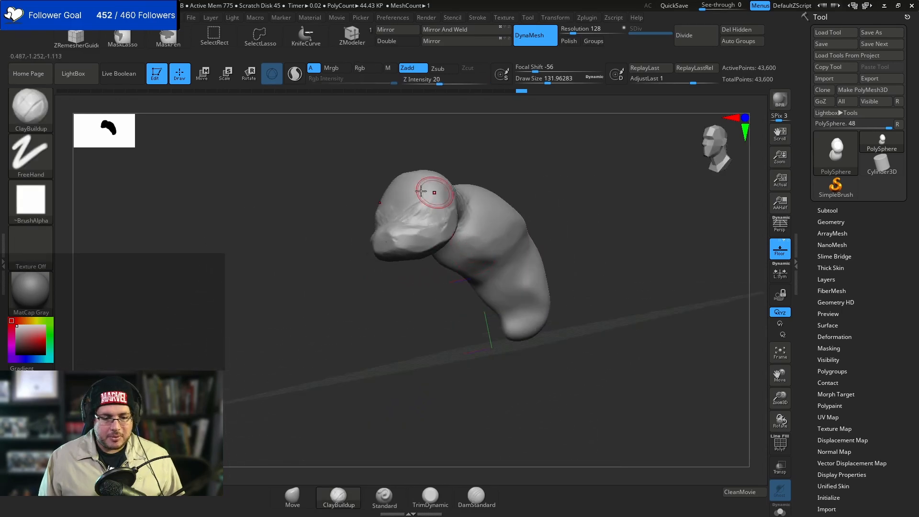
- Carve eye sockets into the head with ClayBuildup at draw size about 97 and form the upper lids at about 71
{"action": "key", "text": "alt+Tab"}
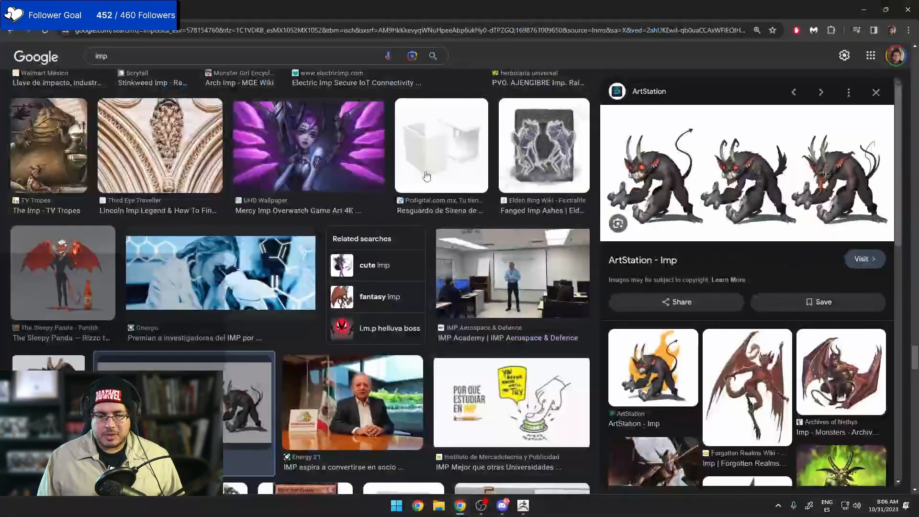
{"action": "key", "text": "alt+Tab"}
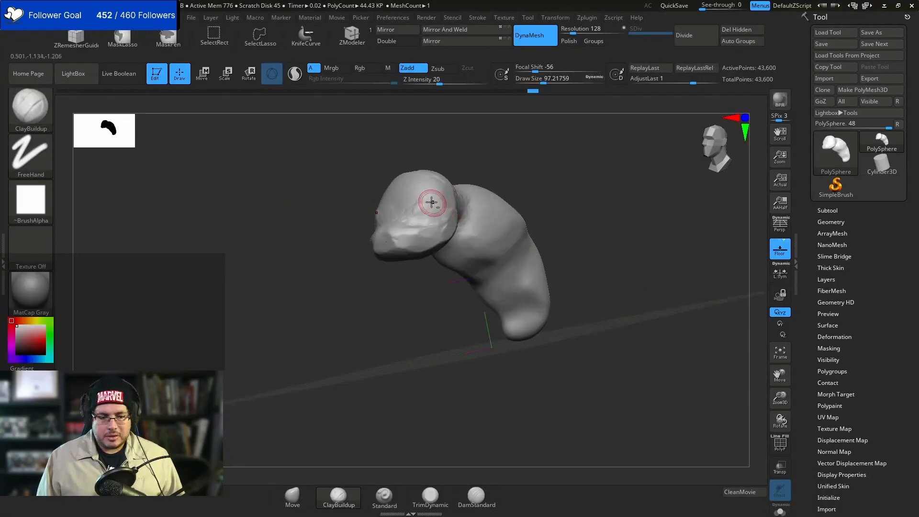
{"action": "left_click_drag", "start_coordinate": [420, 199], "coordinate": [420, 202]}
{"action": "left_click_drag", "start_coordinate": [428, 158], "coordinate": [529, 152]}
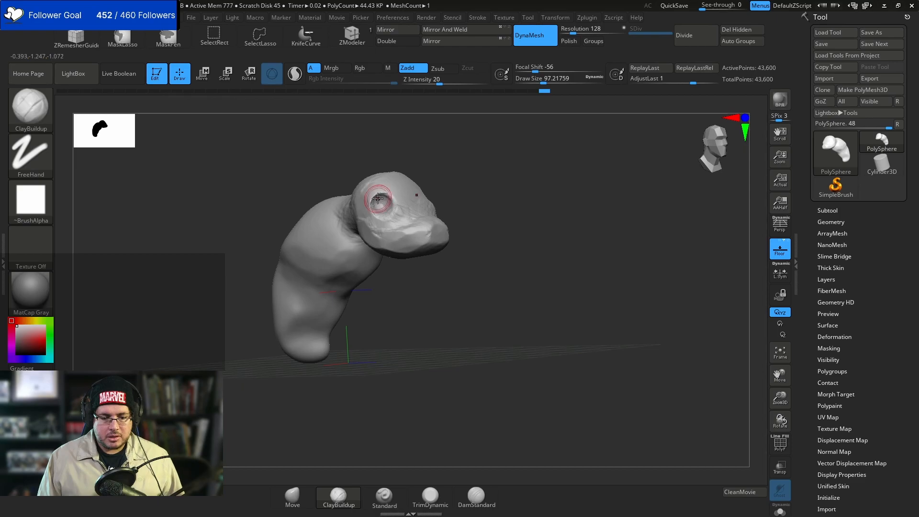
{"action": "left_click", "coordinate": [377, 198]}
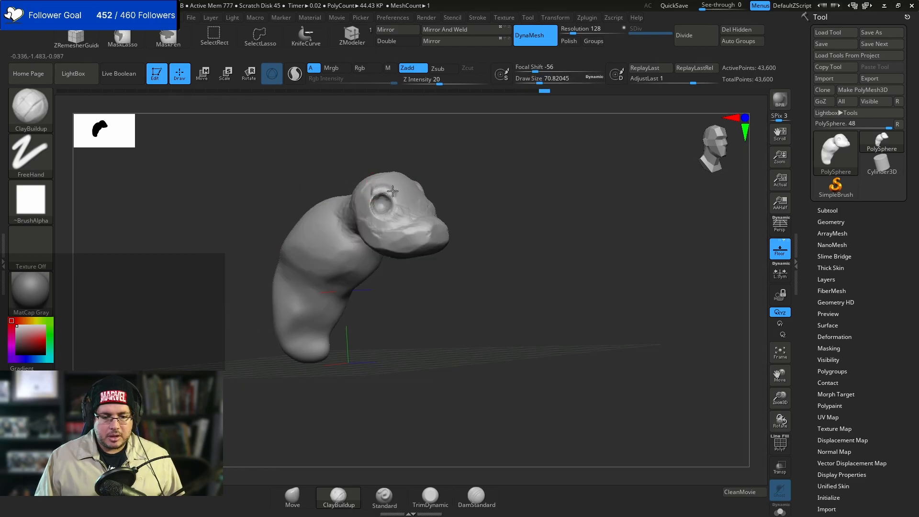
{"action": "key", "text": "space"}
{"action": "left_click_drag", "start_coordinate": [373, 190], "coordinate": [398, 194]}
- Build up the shoulder area on the side of the torso with ClayBuildup at draw size about 145
{"action": "mouse_move", "coordinate": [461, 162]}
{"action": "left_mouse_down"}
{"action": "mouse_move", "coordinate": [394, 171]}
{"action": "mouse_move", "coordinate": [457, 240]}
{"action": "mouse_move", "coordinate": [452, 303]}
{"action": "mouse_move", "coordinate": [431, 277]}
{"action": "left_mouse_up"}
{"action": "mouse_move", "coordinate": [528, 146]}
{"action": "left_mouse_down", "text": "shift"}
{"action": "mouse_move", "coordinate": [506, 211]}
{"action": "mouse_move", "coordinate": [379, 314]}
{"action": "left_mouse_up", "text": "shift"}
{"action": "key", "text": "space"}
{"action": "left_click_drag", "start_coordinate": [493, 201], "coordinate": [485, 165], "text": "alt"}
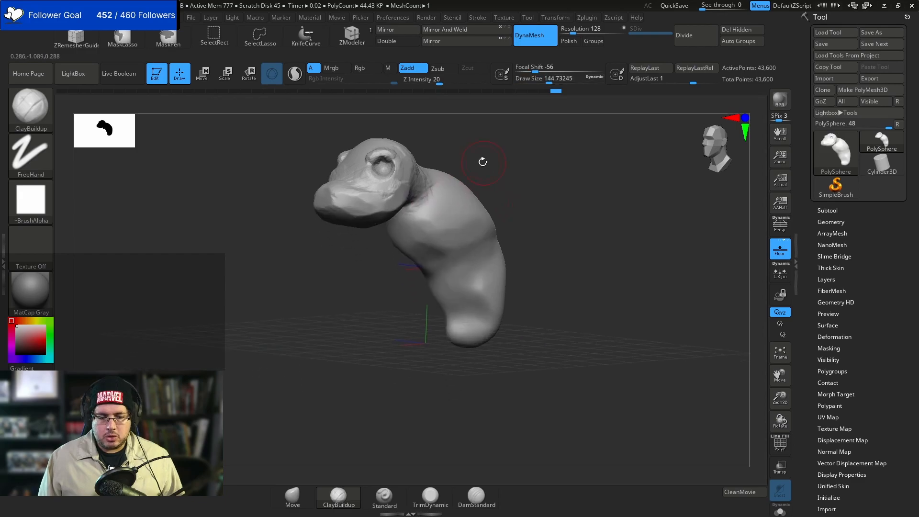
{"action": "left_click_drag", "start_coordinate": [440, 247], "coordinate": [453, 232]}
{"action": "mouse_move", "coordinate": [488, 150]}
{"action": "left_mouse_down"}
{"action": "mouse_move", "coordinate": [529, 170]}
{"action": "mouse_move", "coordinate": [461, 234]}
{"action": "mouse_move", "coordinate": [521, 220]}
{"action": "left_mouse_up"}
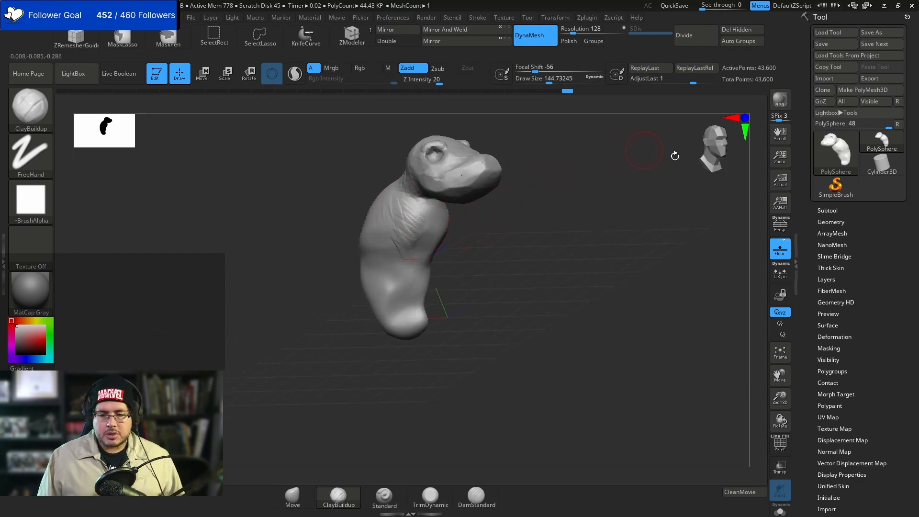
- Append a ZSphere to the imp body as a new subtool
{"action": "left_click", "coordinate": [828, 210]}
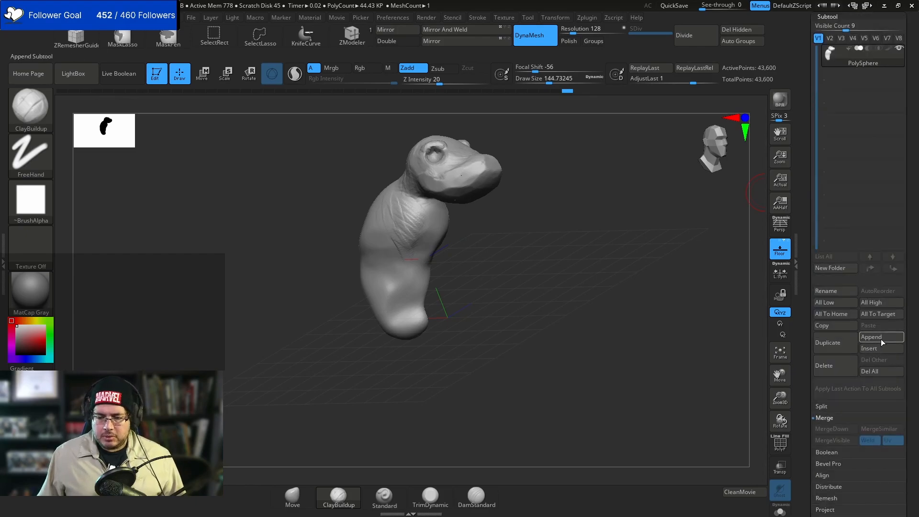
{"action": "left_click", "coordinate": [878, 337]}
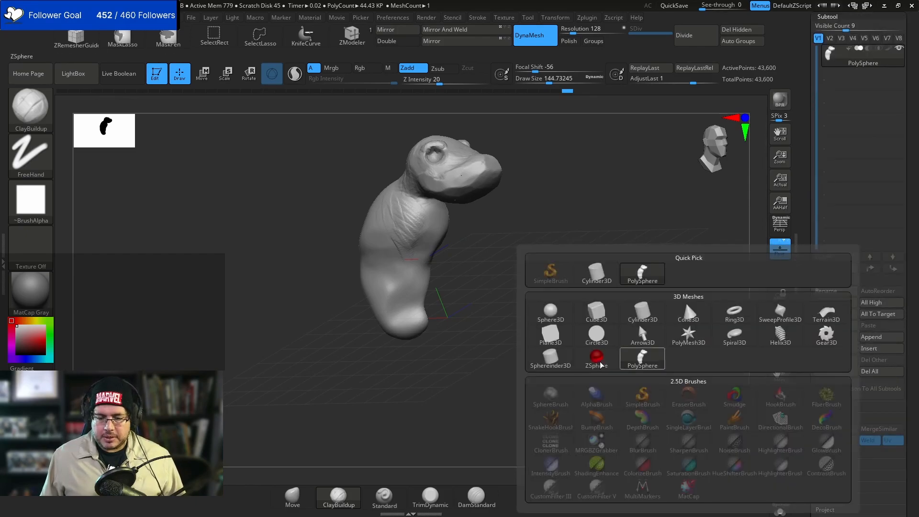
{"action": "left_click", "coordinate": [595, 354]}
{"action": "right_click_drag", "start_coordinate": [579, 297], "coordinate": [591, 330], "text": "ctrl"}
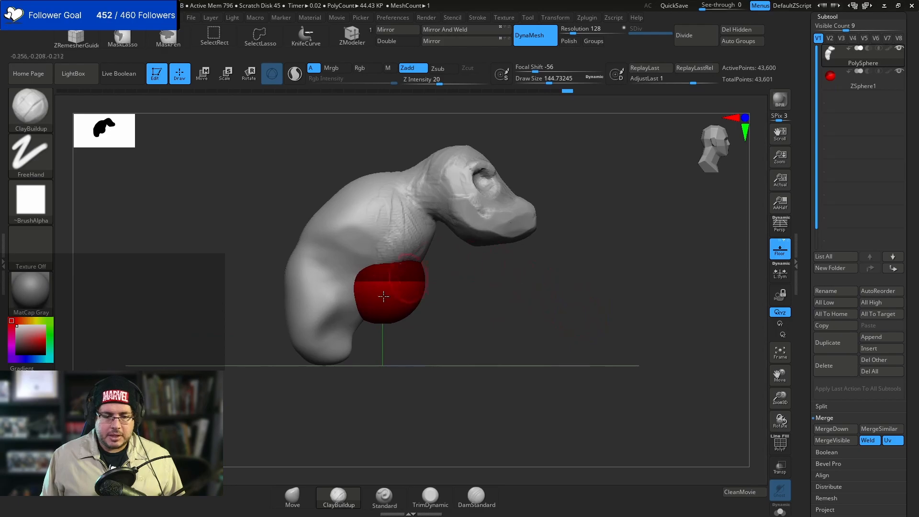
- Move the ZSphere up inside the imp's chest at shoulder height, with Transparency and Ghost turned on
{"action": "left_click", "coordinate": [373, 301], "text": "alt"}
{"action": "key", "text": "w"}
{"action": "left_click_drag", "start_coordinate": [389, 292], "coordinate": [379, 246]}
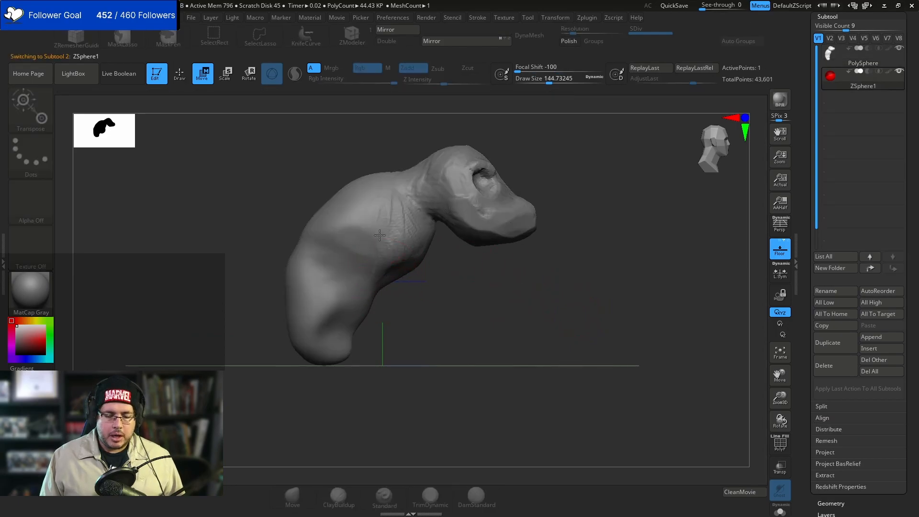
{"action": "left_click", "coordinate": [780, 510]}
{"action": "left_click", "coordinate": [780, 510]}
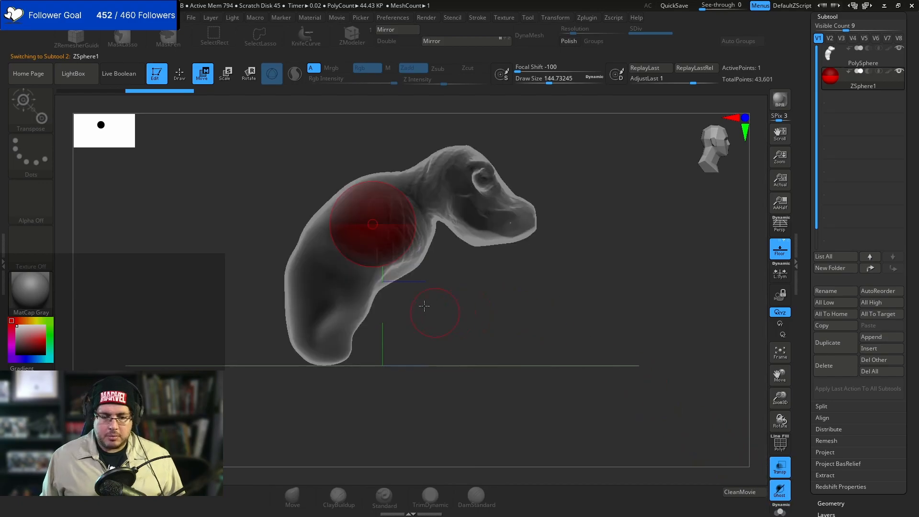
{"action": "left_click_drag", "start_coordinate": [386, 233], "coordinate": [392, 241]}
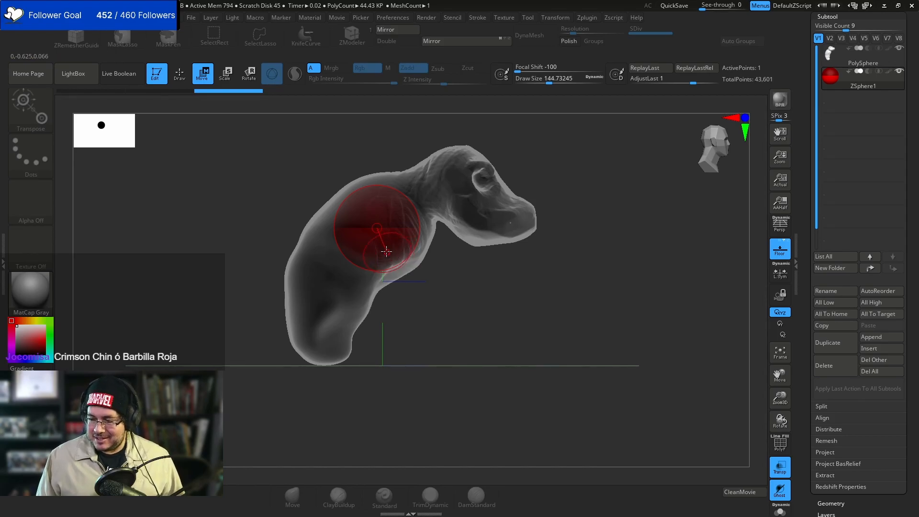
- Add mirrored shoulder ZSpheres to the chest sphere and pull an arm chain down and forward from each shoulder
{"action": "key", "text": "q"}
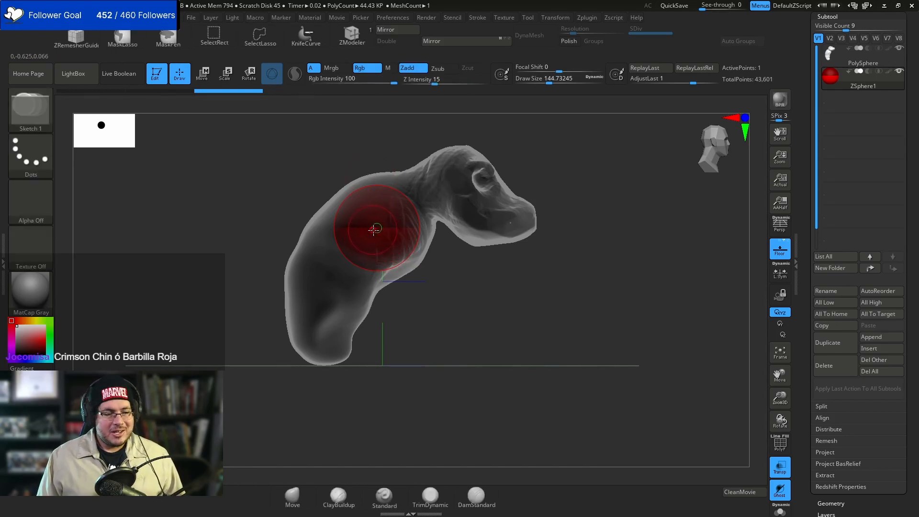
{"action": "left_click_drag", "start_coordinate": [376, 230], "coordinate": [385, 237]}
{"action": "mouse_move", "coordinate": [451, 322]}
{"action": "left_mouse_down", "text": "shift"}
{"action": "mouse_move", "coordinate": [415, 295]}
{"action": "mouse_move", "coordinate": [517, 243]}
{"action": "left_mouse_up", "text": "shift"}
{"action": "key", "text": "ctrl+z"}
{"action": "left_click_drag", "start_coordinate": [376, 229], "coordinate": [385, 238]}
{"action": "mouse_move", "coordinate": [478, 307]}
{"action": "left_mouse_down"}
{"action": "mouse_move", "coordinate": [413, 319]}
{"action": "mouse_move", "coordinate": [455, 261]}
{"action": "mouse_move", "coordinate": [439, 235]}
{"action": "mouse_move", "coordinate": [458, 240]}
{"action": "mouse_move", "coordinate": [472, 353]}
{"action": "mouse_move", "coordinate": [441, 244]}
{"action": "mouse_move", "coordinate": [474, 416]}
{"action": "mouse_move", "coordinate": [438, 412]}
{"action": "left_mouse_up"}
{"action": "key", "text": "w"}
{"action": "key", "text": "ctrl+z"}
{"action": "left_click_drag", "start_coordinate": [546, 316], "coordinate": [497, 258], "text": "shift"}
{"action": "left_click_drag", "start_coordinate": [429, 360], "coordinate": [378, 306]}
- Check the ArtStation imp reference, then lengthen the arms, insert an elbow joint and bend the forearms forward
{"action": "key", "text": "alt+Tab"}
{"action": "left_click", "coordinate": [603, 226]}
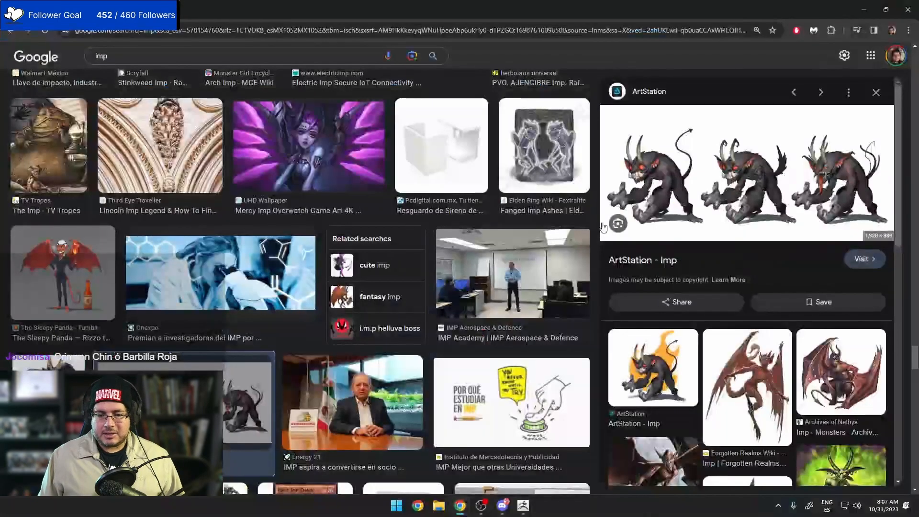
{"action": "key", "text": "alt+Tab"}
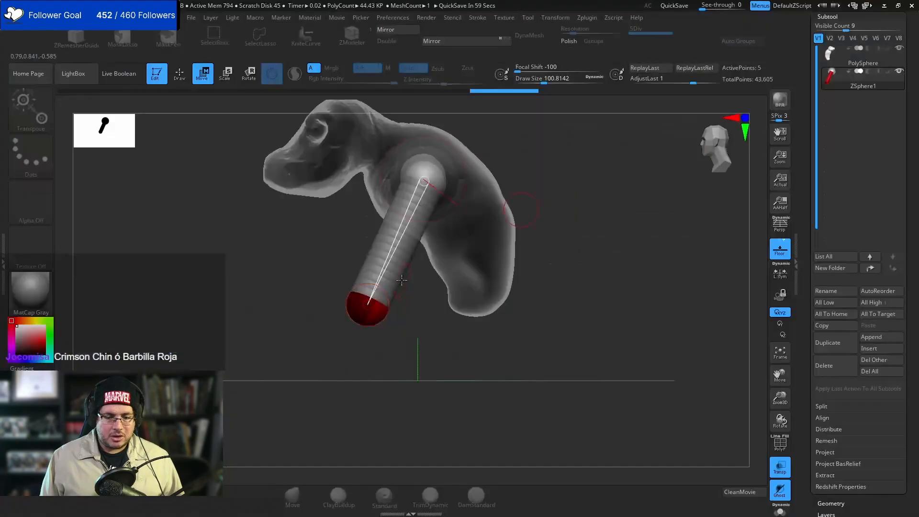
{"action": "left_click_drag", "start_coordinate": [366, 313], "coordinate": [348, 360]}
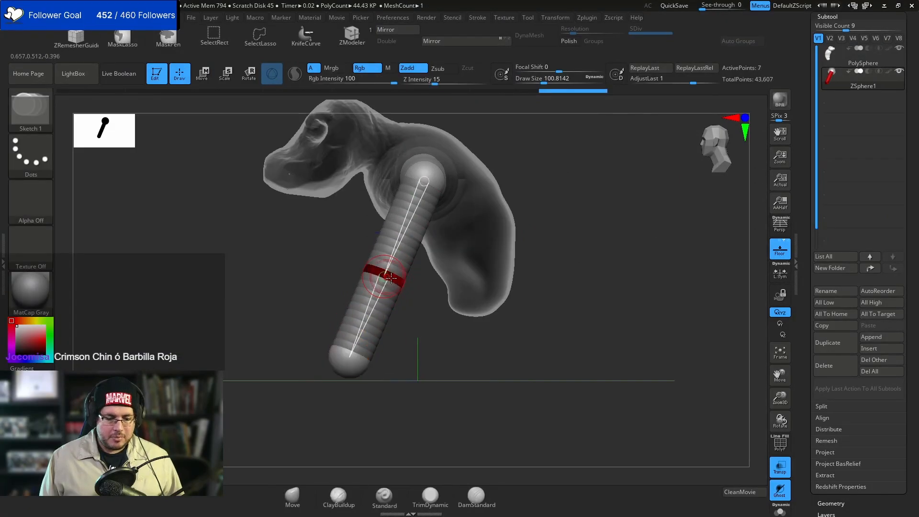
{"action": "left_click_drag", "start_coordinate": [385, 273], "coordinate": [411, 281]}
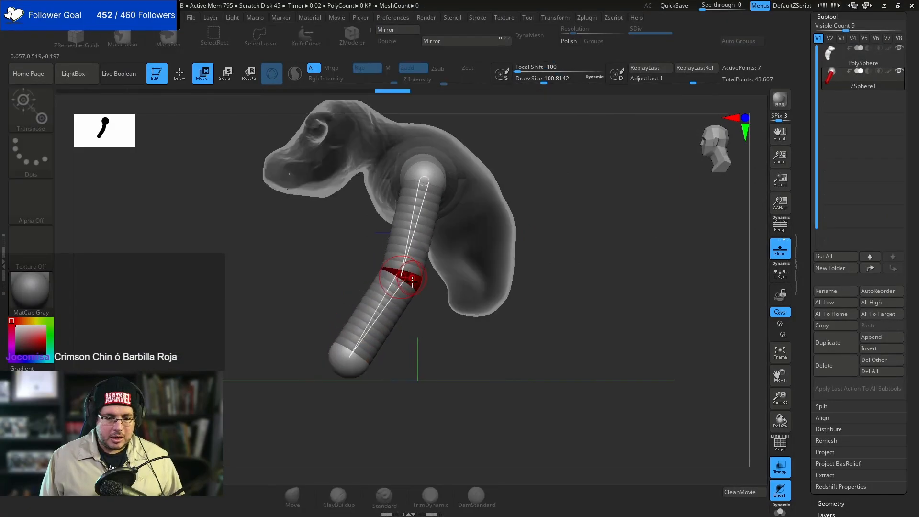
{"action": "left_click", "coordinate": [348, 363]}
{"action": "left_click_drag", "start_coordinate": [359, 266], "coordinate": [356, 327]}
{"action": "left_click_drag", "start_coordinate": [430, 345], "coordinate": [409, 309]}
- Add small finger-base ZSpheres to the end of each forearm at draw size about 65 and position them
{"action": "key", "text": "q"}
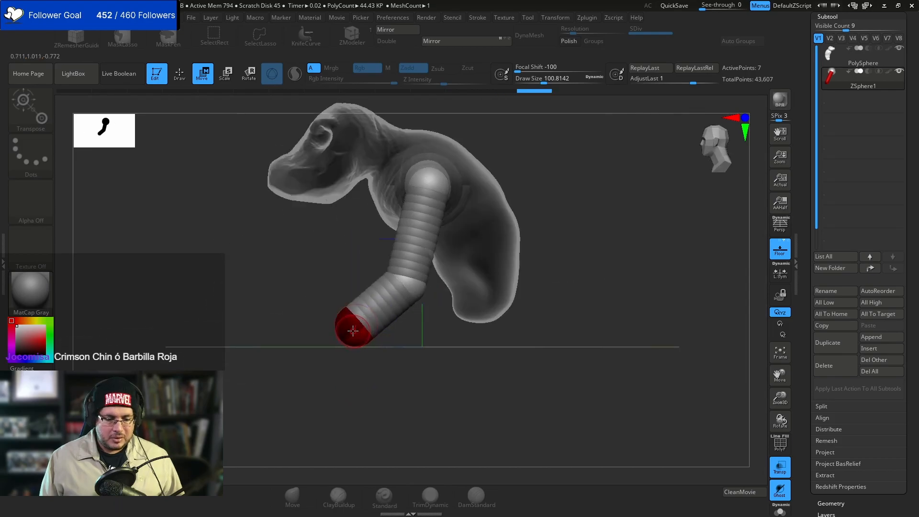
{"action": "key", "text": "space"}
{"action": "left_click_drag", "start_coordinate": [345, 288], "coordinate": [335, 289]}
{"action": "mouse_move", "coordinate": [338, 335]}
{"action": "left_mouse_down"}
{"action": "mouse_move", "coordinate": [344, 362]}
{"action": "mouse_move", "coordinate": [360, 337]}
{"action": "mouse_move", "coordinate": [330, 329]}
{"action": "mouse_move", "coordinate": [339, 328]}
{"action": "left_mouse_up"}
{"action": "mouse_move", "coordinate": [359, 367]}
{"action": "left_mouse_down"}
{"action": "mouse_move", "coordinate": [347, 339]}
{"action": "mouse_move", "coordinate": [365, 338]}
{"action": "mouse_move", "coordinate": [396, 382]}
{"action": "mouse_move", "coordinate": [322, 303]}
{"action": "left_mouse_up"}
{"action": "key", "text": "w"}
{"action": "mouse_move", "coordinate": [331, 339]}
{"action": "left_mouse_down"}
{"action": "mouse_move", "coordinate": [317, 351]}
{"action": "mouse_move", "coordinate": [290, 341]}
{"action": "mouse_move", "coordinate": [304, 351]}
{"action": "left_mouse_up"}
{"action": "key", "text": "e"}
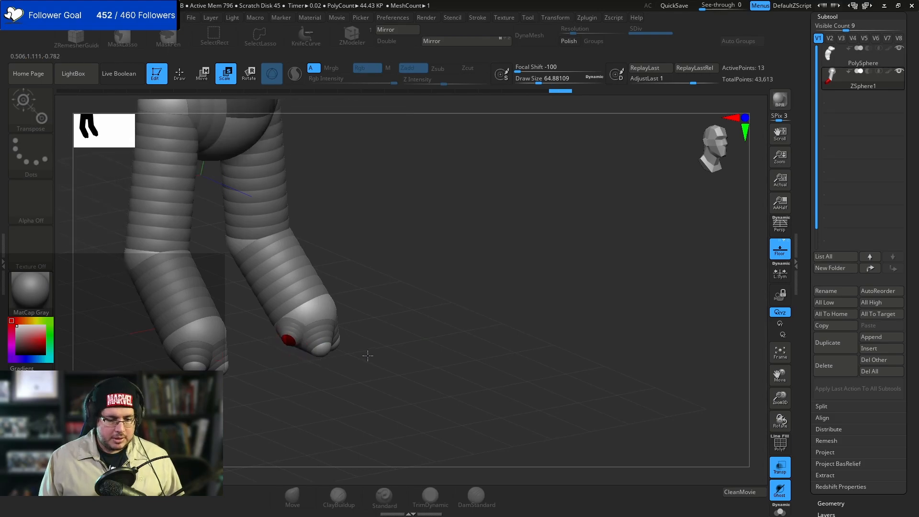
- Extend three fingers forward from each wrist and level them, reducing the draw size to 1
{"action": "key", "text": "q"}
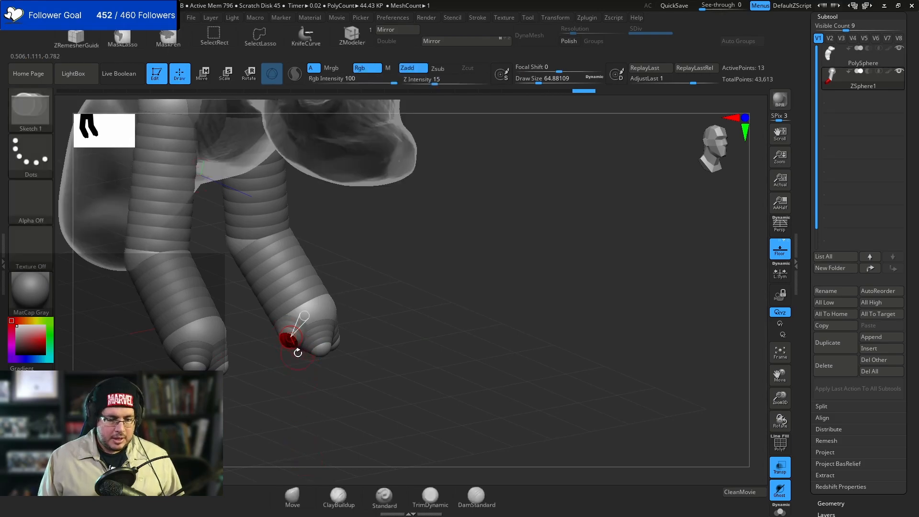
{"action": "left_click", "coordinate": [325, 351]}
{"action": "left_click_drag", "start_coordinate": [365, 367], "coordinate": [342, 371], "text": "shift"}
{"action": "left_click", "coordinate": [349, 346]}
{"action": "mouse_move", "coordinate": [385, 332]}
{"action": "left_mouse_down", "text": "shift"}
{"action": "mouse_move", "coordinate": [354, 371]}
{"action": "mouse_move", "coordinate": [288, 347]}
{"action": "left_mouse_up", "text": "shift"}
{"action": "key", "text": "w"}
{"action": "key", "text": "ctrl+z"}
{"action": "key", "text": "ctrl+z"}
{"action": "key", "text": "space"}
{"action": "left_click_drag", "start_coordinate": [322, 313], "coordinate": [294, 313]}
{"action": "key", "text": "ctrl+z"}
{"action": "mouse_move", "coordinate": [324, 347]}
{"action": "left_mouse_down"}
{"action": "mouse_move", "coordinate": [276, 344]}
{"action": "mouse_move", "coordinate": [325, 352]}
{"action": "left_mouse_up"}
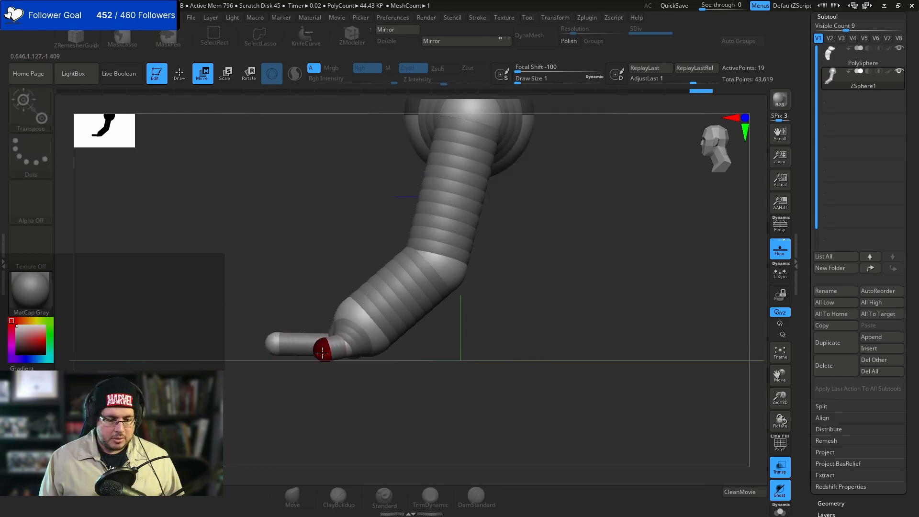
- Angle the innermost finger of each hand away from the other two and adjust its joints
{"action": "right_click_drag", "start_coordinate": [300, 347], "coordinate": [382, 373]}
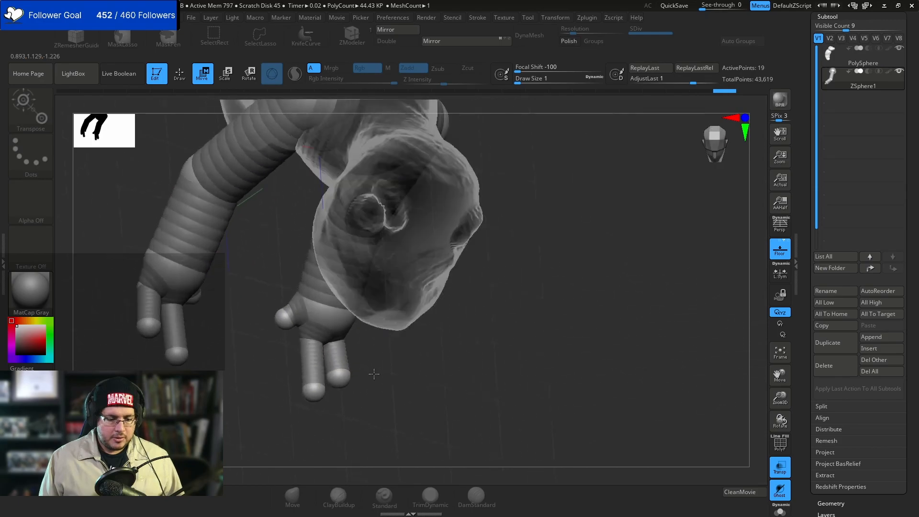
{"action": "right_click_drag", "start_coordinate": [320, 344], "coordinate": [403, 183]}
{"action": "left_click_drag", "start_coordinate": [267, 393], "coordinate": [247, 341]}
{"action": "key", "text": "q"}
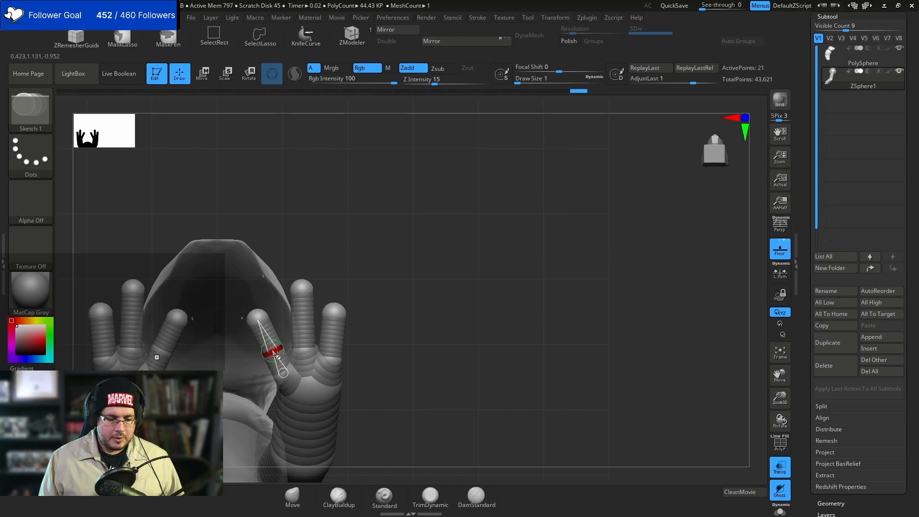
{"action": "key", "text": "ctrl+z"}
{"action": "key", "text": "w"}
{"action": "right_click_drag", "start_coordinate": [307, 329], "coordinate": [497, 173]}
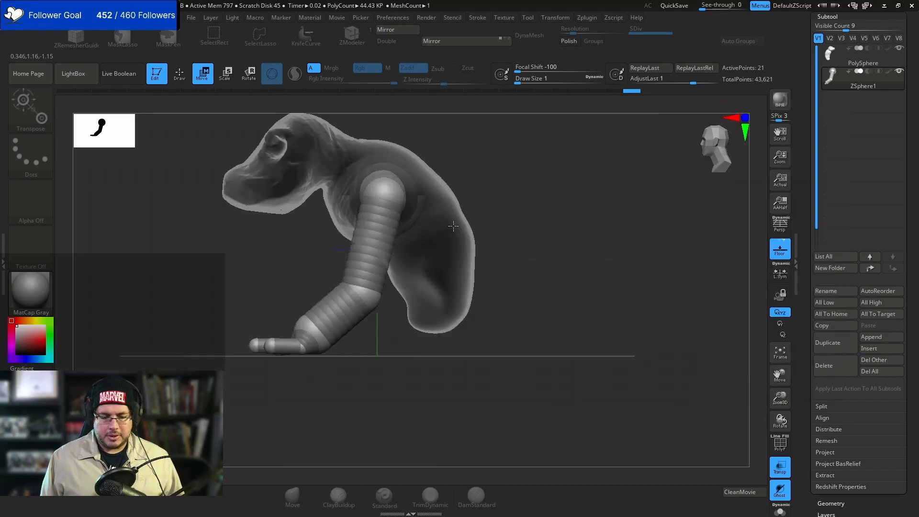
- Check the imp reference, then add a ZSphere to the back of the chest sphere and move it down to the pelvis
{"action": "key", "text": "alt+Tab"}
{"action": "key", "text": "alt+Tab"}
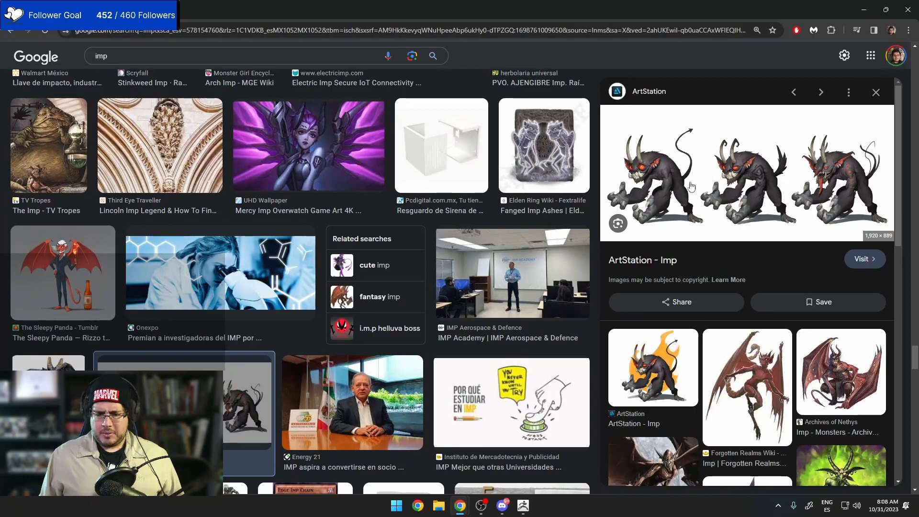
{"action": "key", "text": "alt+Tab"}
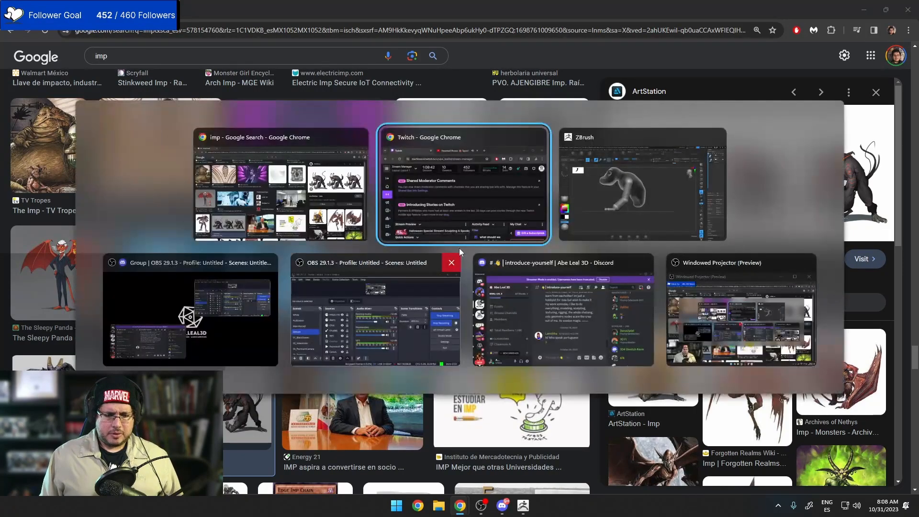
{"action": "mouse_move", "coordinate": [483, 235]}
{"action": "left_mouse_down"}
{"action": "mouse_move", "coordinate": [434, 182]}
{"action": "mouse_move", "coordinate": [498, 197]}
{"action": "left_mouse_up"}
{"action": "left_click", "coordinate": [406, 216]}
{"action": "key", "text": "w"}
{"action": "left_click_drag", "start_coordinate": [431, 235], "coordinate": [445, 299]}
{"action": "key", "text": "r"}
{"action": "left_click", "coordinate": [446, 310]}
{"action": "key", "text": "e"}
{"action": "key", "text": "w"}
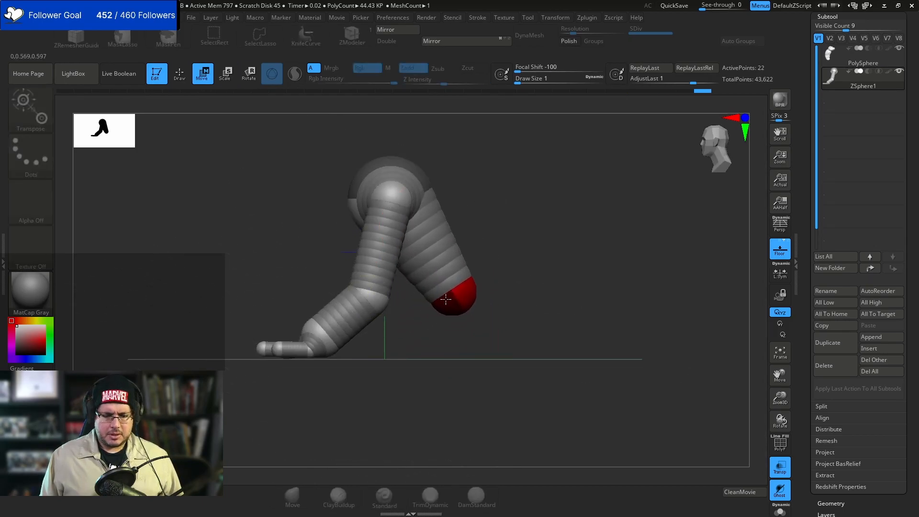
- Add mirrored hip ZSpheres to the pelvis sphere and start a leg chain downward from each hip
{"action": "key", "text": "q"}
{"action": "left_click", "coordinate": [452, 307]}
{"action": "left_click_drag", "start_coordinate": [512, 302], "coordinate": [414, 325]}
{"action": "key", "text": "w"}
{"action": "key", "text": "q"}
{"action": "mouse_move", "coordinate": [420, 389]}
{"action": "left_mouse_down"}
{"action": "mouse_move", "coordinate": [485, 375]}
{"action": "mouse_move", "coordinate": [485, 357]}
{"action": "left_mouse_up"}
{"action": "left_click_drag", "start_coordinate": [420, 331], "coordinate": [425, 330]}
{"action": "left_click_drag", "start_coordinate": [523, 234], "coordinate": [507, 271], "text": "shift"}
- Compare the legs with the imp reference, then reposition the hips and lengthen the legs downward
{"action": "key", "text": "alt+Tab"}
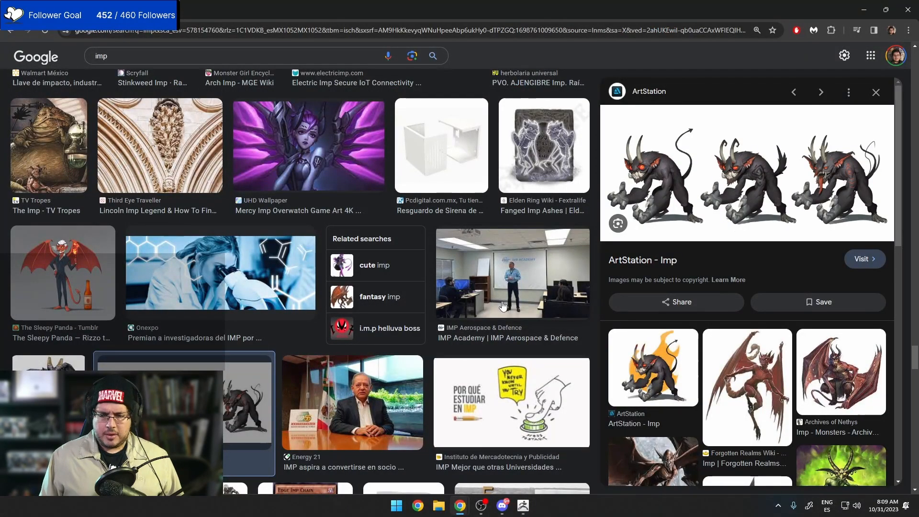
{"action": "key", "text": "alt+Tab"}
{"action": "key", "text": "alt+Tab"}
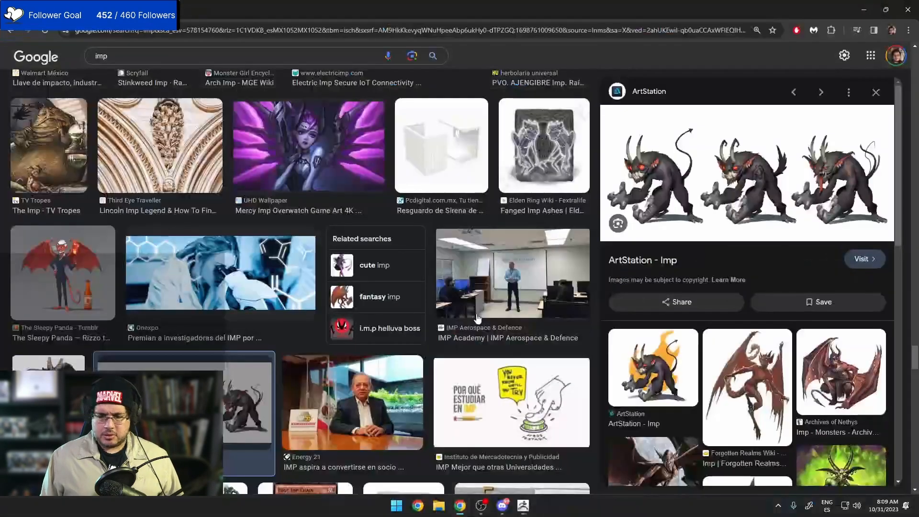
{"action": "key", "text": "alt+Tab"}
{"action": "left_click_drag", "start_coordinate": [487, 310], "coordinate": [473, 253], "text": "alt"}
{"action": "key", "text": "w"}
{"action": "mouse_move", "coordinate": [429, 274]}
{"action": "left_mouse_down"}
{"action": "mouse_move", "coordinate": [432, 359]}
{"action": "mouse_move", "coordinate": [424, 248]}
{"action": "mouse_move", "coordinate": [425, 257]}
{"action": "left_mouse_up"}
{"action": "key", "text": "e"}
{"action": "key", "text": "w"}
{"action": "left_click_drag", "start_coordinate": [432, 359], "coordinate": [434, 378]}
- Insert knee and ankle joints in the legs, moving the knees forward and the ankles back
{"action": "key", "text": "q"}
{"action": "left_click", "coordinate": [427, 303]}
{"action": "key", "text": "w"}
{"action": "left_click_drag", "start_coordinate": [427, 304], "coordinate": [411, 310]}
{"action": "key", "text": "q"}
{"action": "left_click", "coordinate": [427, 345]}
{"action": "key", "text": "w"}
{"action": "left_click_drag", "start_coordinate": [427, 345], "coordinate": [441, 339]}
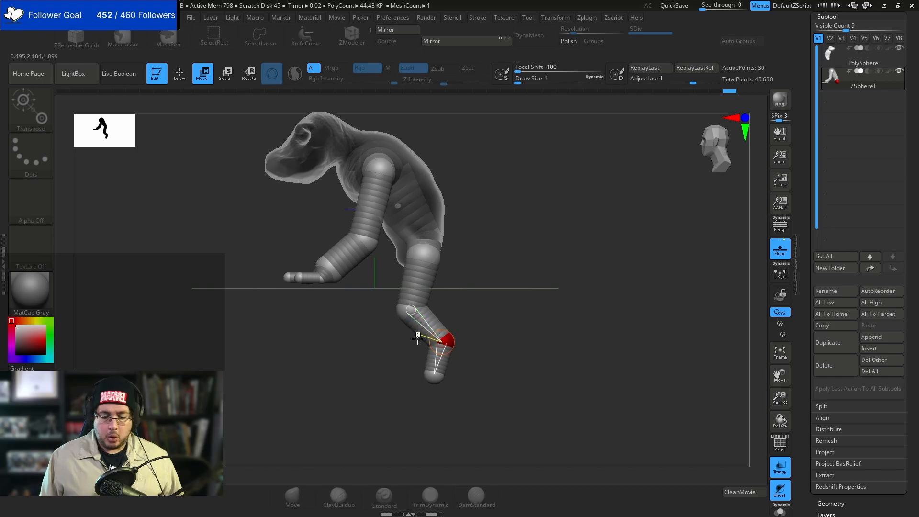
- Add a foot ZSphere at the end of each leg and extend it forward along the ground
{"action": "left_click_drag", "start_coordinate": [461, 378], "coordinate": [471, 282], "text": "alt"}
{"action": "mouse_move", "coordinate": [471, 283]}
{"action": "left_mouse_down", "text": "alt"}
{"action": "mouse_move", "coordinate": [465, 260]}
{"action": "mouse_move", "coordinate": [467, 321]}
{"action": "mouse_move", "coordinate": [445, 335]}
{"action": "mouse_move", "coordinate": [437, 367]}
{"action": "mouse_move", "coordinate": [451, 351]}
{"action": "mouse_move", "coordinate": [426, 362]}
{"action": "mouse_move", "coordinate": [435, 302]}
{"action": "left_mouse_up", "text": "alt"}
{"action": "key", "text": "q"}
{"action": "left_click", "coordinate": [442, 362]}
{"action": "key", "text": "w"}
{"action": "left_click_drag", "start_coordinate": [415, 362], "coordinate": [413, 362]}
{"action": "left_click_drag", "start_coordinate": [433, 315], "coordinate": [452, 350]}
{"action": "left_click_drag", "start_coordinate": [470, 287], "coordinate": [499, 375], "text": "alt"}
{"action": "left_click_drag", "start_coordinate": [495, 331], "coordinate": [412, 343]}
{"action": "key", "text": "q"}
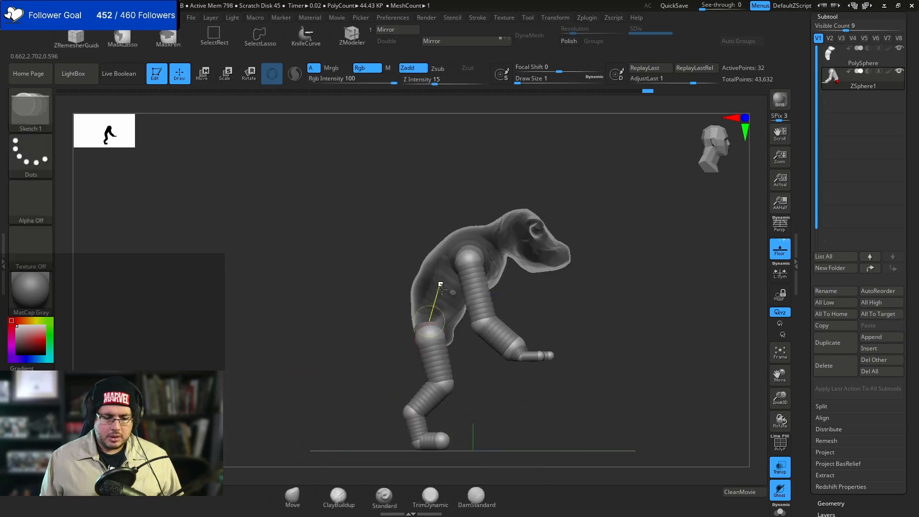
{"action": "left_click_drag", "start_coordinate": [574, 314], "coordinate": [611, 254]}
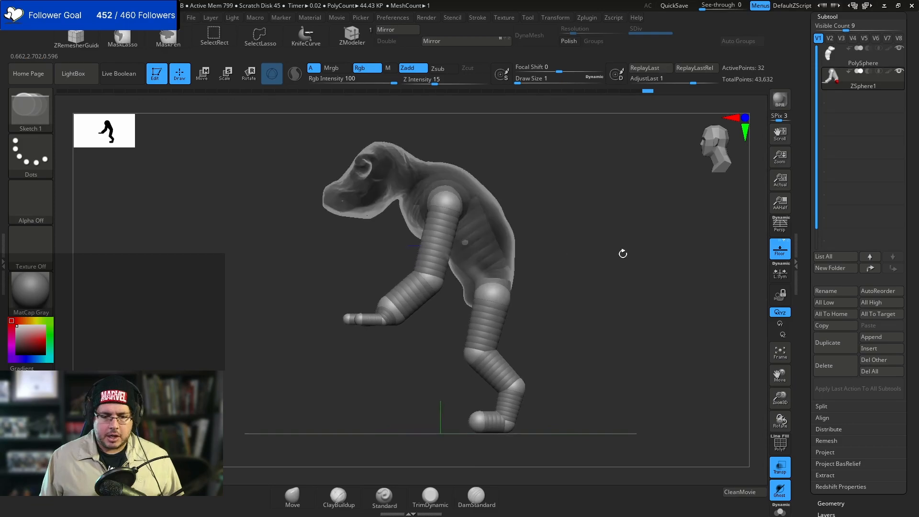
- Make an adaptive skin from the ZSphere limbs with density 2 and DynaMesh resolution 256, and open the skin tool
{"action": "scroll", "coordinate": [914, 393], "scroll_direction": "down", "scroll_amount": 8}
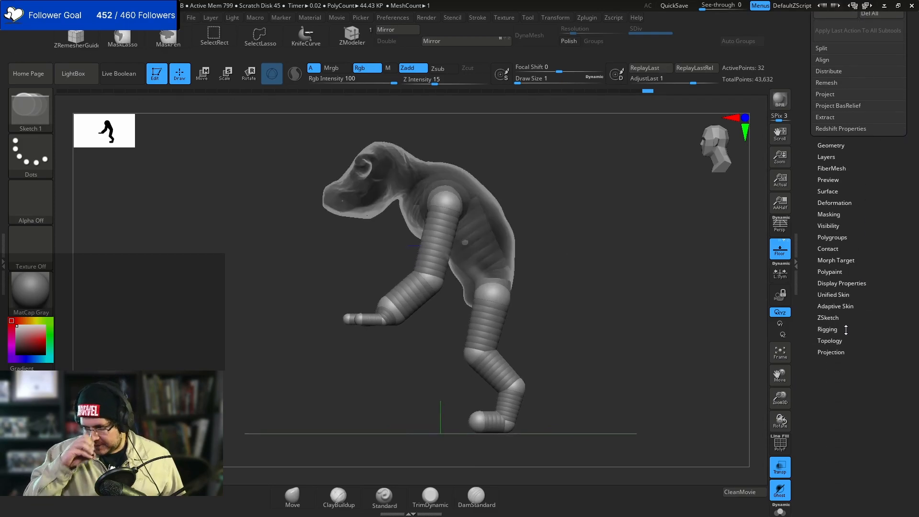
{"action": "left_click", "coordinate": [832, 306]}
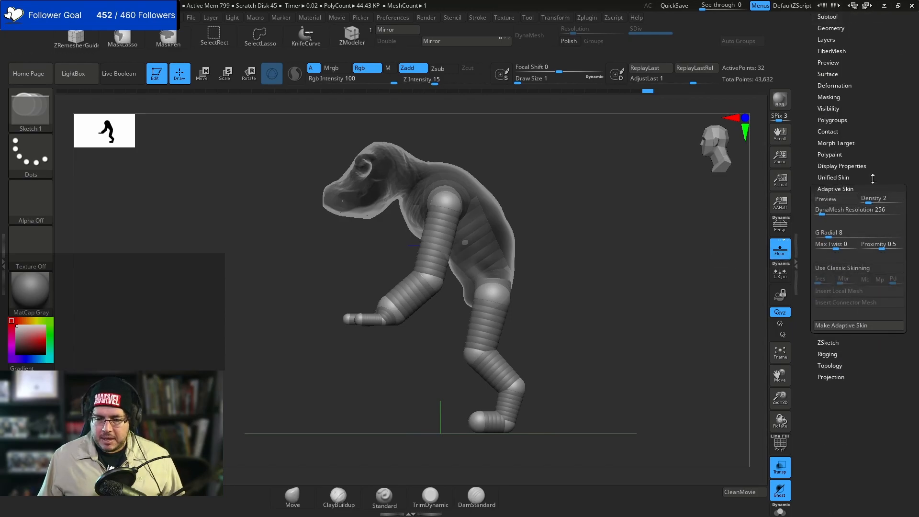
{"action": "scroll", "coordinate": [874, 191], "scroll_direction": "up", "scroll_amount": 4}
{"action": "left_click", "coordinate": [877, 145]}
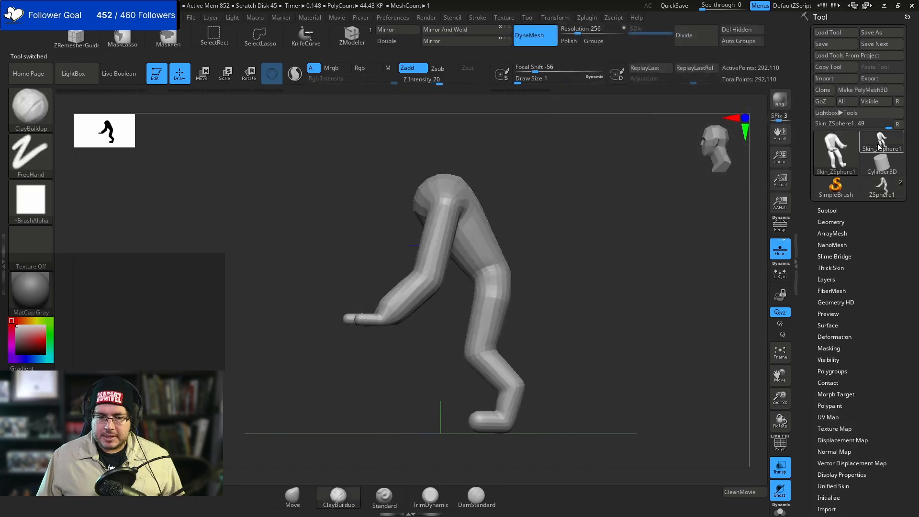
- Return to the ZSphere tool and append the adaptive skin mesh as a subtool beside the imp body
{"action": "left_click", "coordinate": [871, 195]}
{"action": "left_click", "coordinate": [827, 210]}
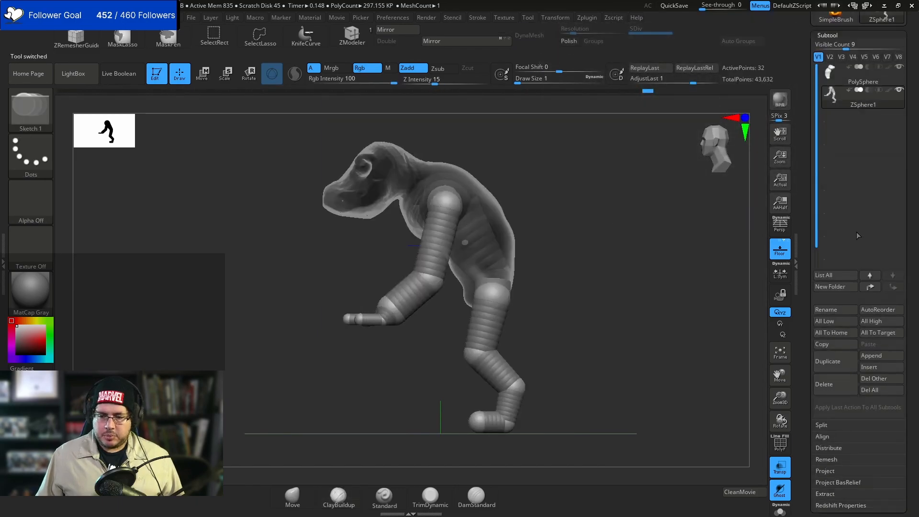
{"action": "left_click", "coordinate": [879, 364]}
{"action": "left_click", "coordinate": [592, 318]}
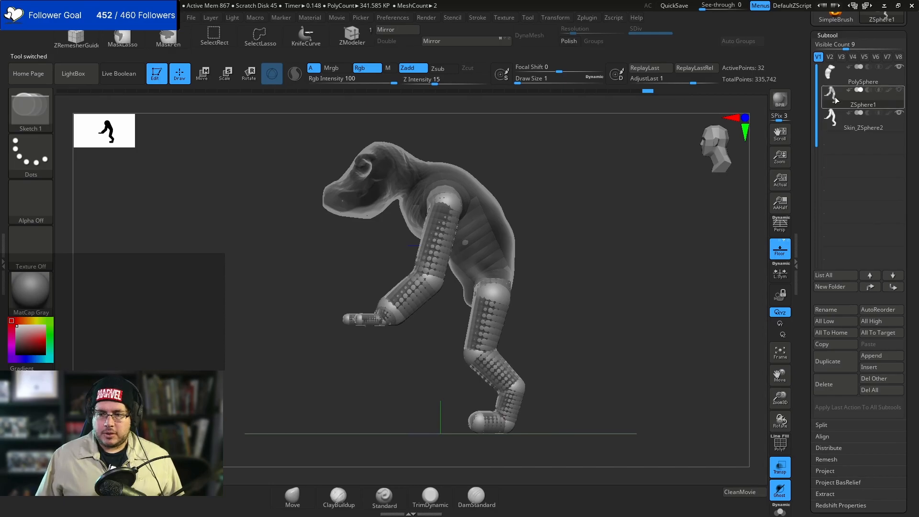
- Hide the ZSphere limb rig, make the body PolySphere the active subtool and turn off transparency
{"action": "left_click", "coordinate": [835, 83]}
{"action": "left_click_drag", "start_coordinate": [635, 229], "coordinate": [651, 236]}
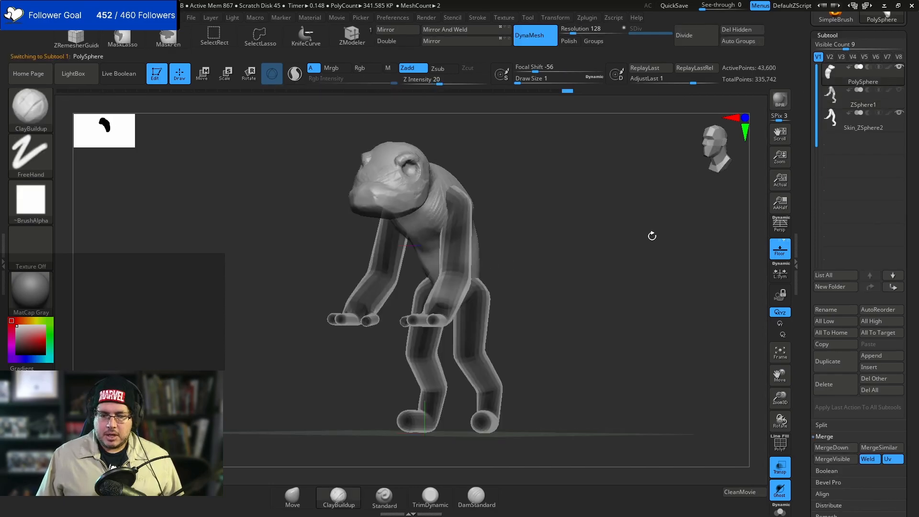
{"action": "left_click", "coordinate": [779, 470]}
{"action": "left_click_drag", "start_coordinate": [611, 328], "coordinate": [608, 260]}
{"action": "mouse_move", "coordinate": [571, 301]}
{"action": "left_mouse_down"}
{"action": "mouse_move", "coordinate": [564, 317]}
{"action": "mouse_move", "coordinate": [562, 211]}
{"action": "left_mouse_up"}
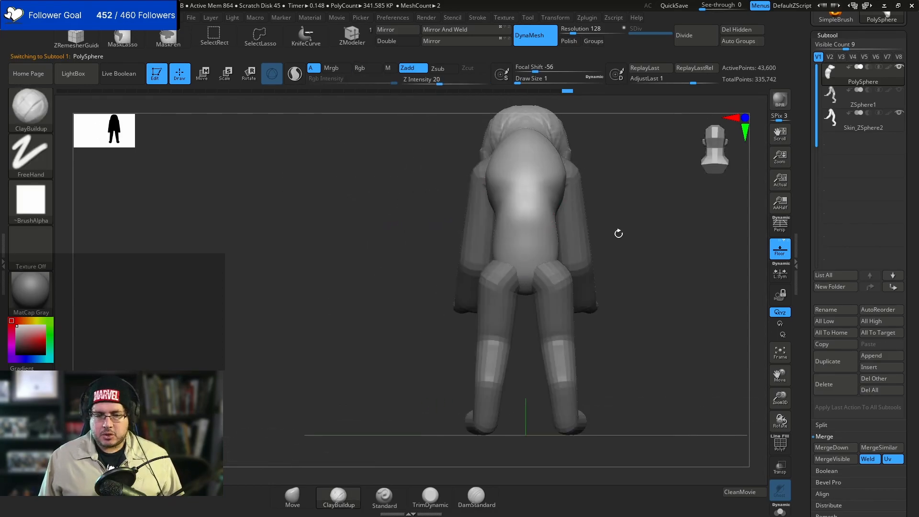
- Merge the visible subtools into one mesh, make the merged mesh the active tool and DynaMesh it at resolution 128
{"action": "left_click", "coordinate": [821, 425]}
{"action": "left_click_drag", "start_coordinate": [906, 385], "coordinate": [883, 331]}
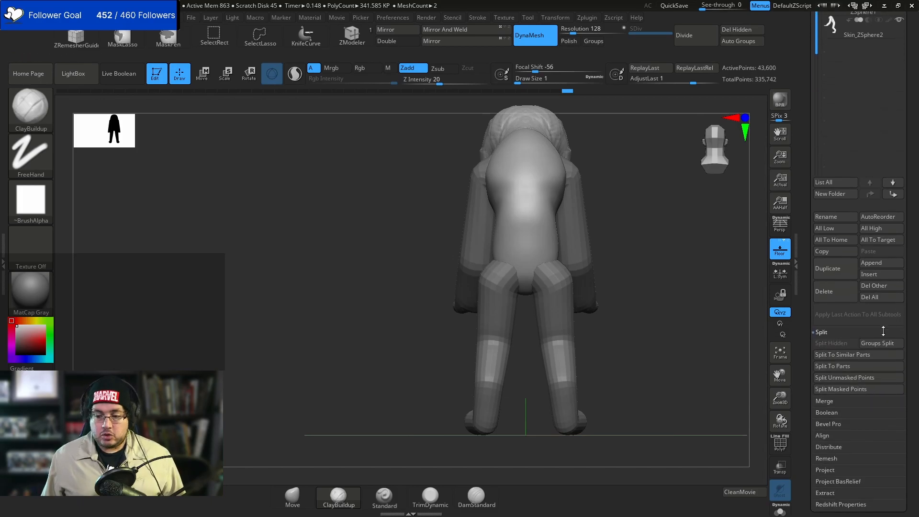
{"action": "left_click", "coordinate": [830, 401]}
{"action": "left_click", "coordinate": [841, 370]}
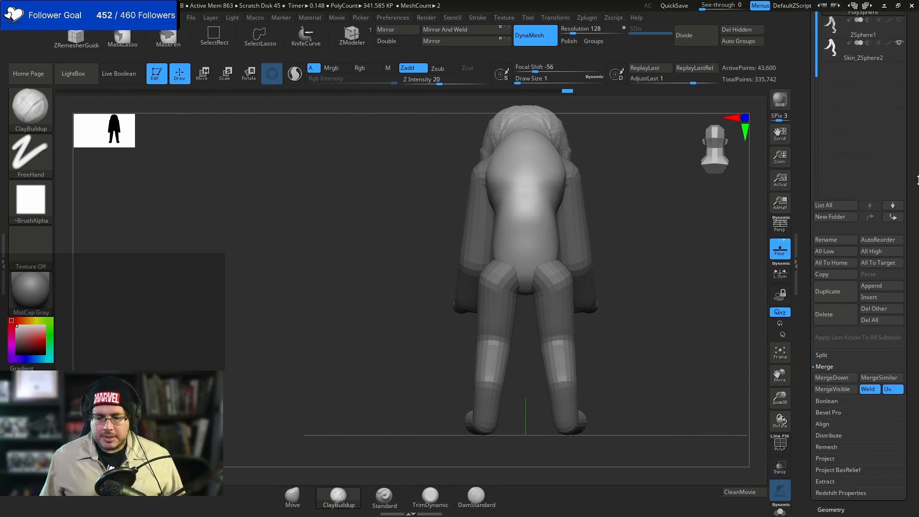
{"action": "left_click", "coordinate": [874, 187]}
{"action": "left_click_drag", "start_coordinate": [605, 258], "coordinate": [660, 234]}
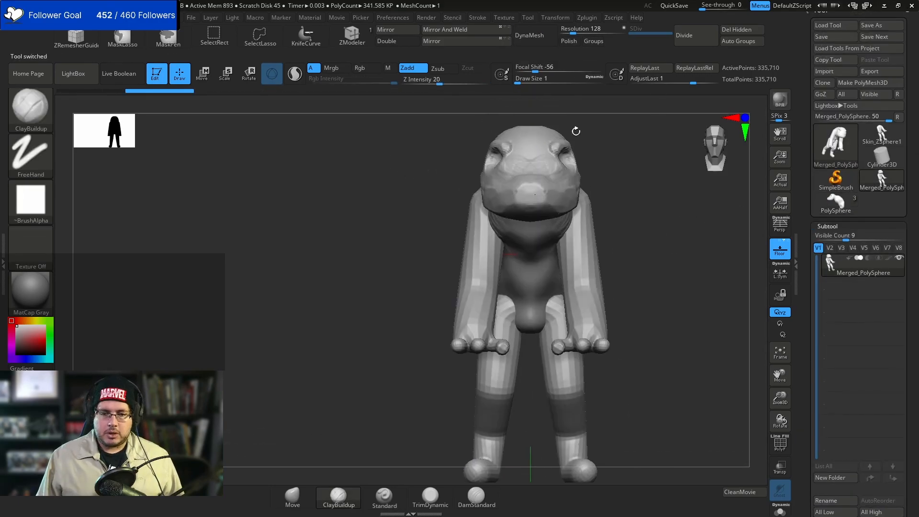
{"action": "left_click", "coordinate": [526, 36]}
- Reshape the torso and limbs of the merged figure with the Move brush, enlarging it to a draw size of about 452
{"action": "left_click_drag", "start_coordinate": [621, 203], "coordinate": [550, 158]}
{"action": "key", "text": "b"}
{"action": "key", "text": "m"}
{"action": "key", "text": "v"}
{"action": "key", "text": "space"}
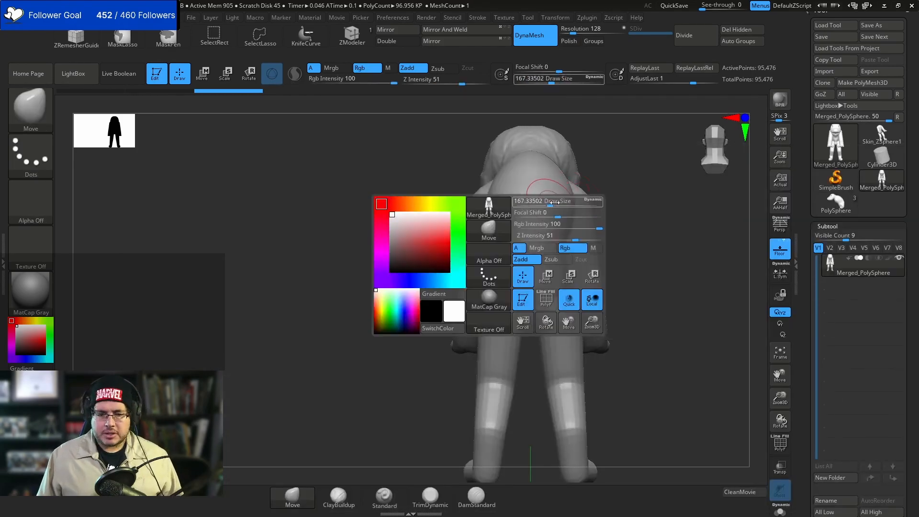
{"action": "left_click_drag", "start_coordinate": [491, 203], "coordinate": [469, 190]}
{"action": "key", "text": "ctrl+z"}
{"action": "mouse_move", "coordinate": [407, 206]}
{"action": "left_mouse_down"}
{"action": "mouse_move", "coordinate": [526, 227]}
{"action": "mouse_move", "coordinate": [505, 232]}
{"action": "left_mouse_up"}
{"action": "key", "text": "space"}
{"action": "left_click_drag", "start_coordinate": [470, 277], "coordinate": [484, 269]}
{"action": "mouse_move", "coordinate": [536, 299]}
{"action": "left_mouse_down"}
{"action": "mouse_move", "coordinate": [459, 311]}
{"action": "mouse_move", "coordinate": [407, 297]}
{"action": "mouse_move", "coordinate": [453, 363]}
{"action": "mouse_move", "coordinate": [434, 351]}
{"action": "left_mouse_up"}
{"action": "left_click_drag", "start_coordinate": [593, 255], "coordinate": [562, 198], "text": "alt"}
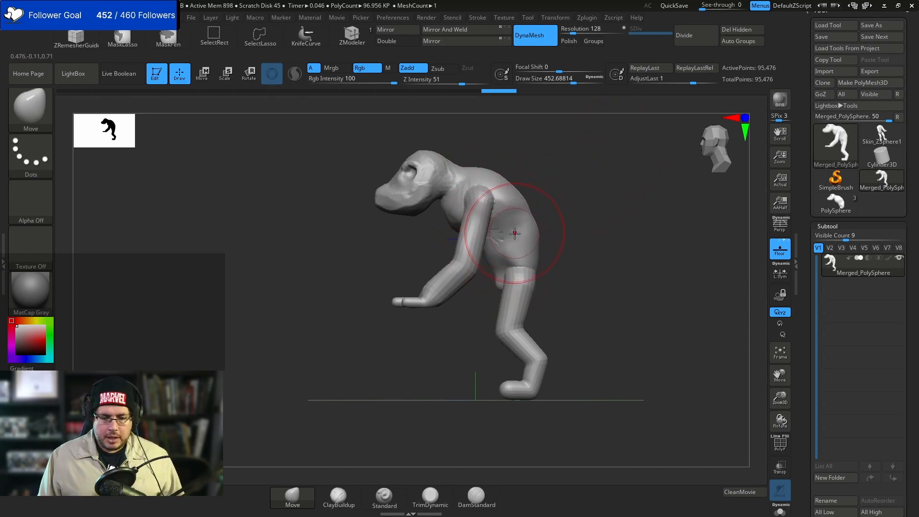
{"action": "left_click_drag", "start_coordinate": [550, 157], "coordinate": [537, 178]}
{"action": "mouse_move", "coordinate": [547, 180]}
{"action": "left_mouse_down"}
{"action": "mouse_move", "coordinate": [521, 183]}
{"action": "mouse_move", "coordinate": [542, 177]}
{"action": "left_mouse_up"}
{"action": "key", "text": "alt+Tab"}
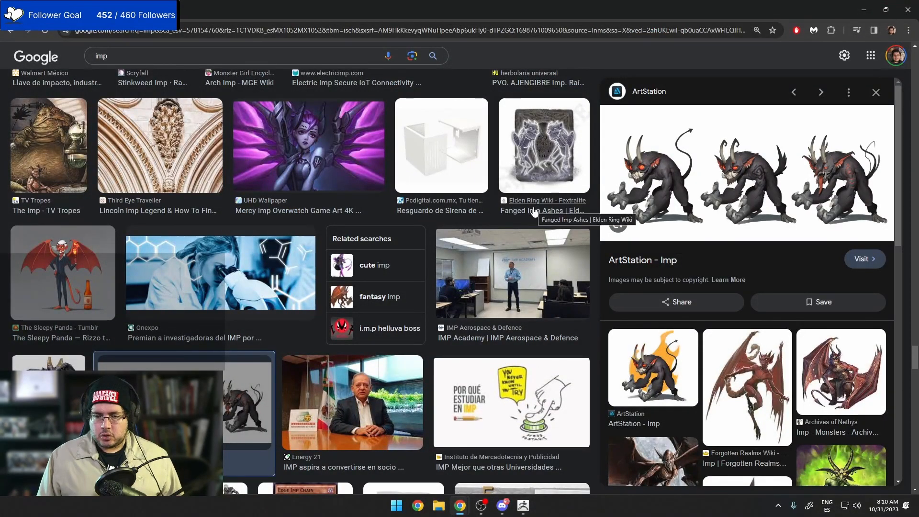
{"action": "key", "text": "alt+Tab"}
{"action": "mouse_move", "coordinate": [556, 208]}
{"action": "left_mouse_down", "text": "alt"}
{"action": "mouse_move", "coordinate": [566, 208]}
{"action": "mouse_move", "coordinate": [316, 254]}
{"action": "left_mouse_up", "text": "alt"}
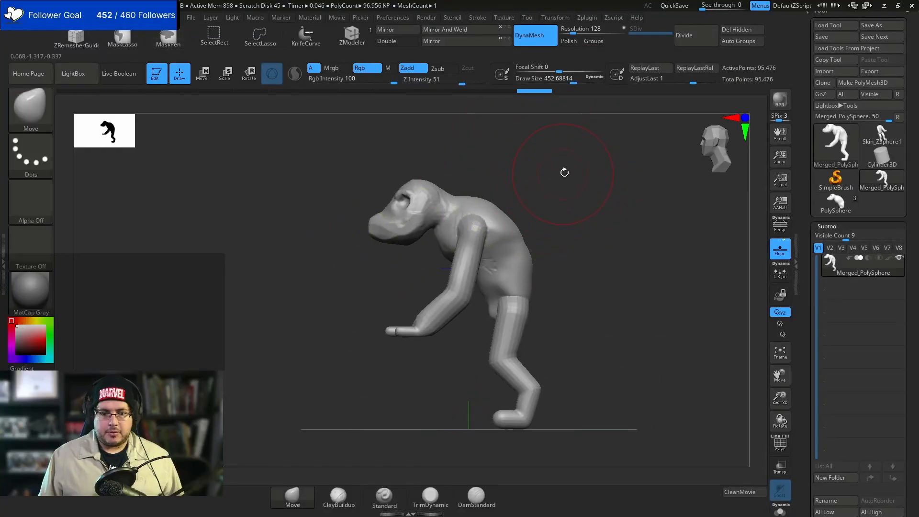
{"action": "key", "text": "ctrl+z"}
- Choose MaskLasso as the masking brush, mask the hips and legs, invert the mask and try transforming the lower body
{"action": "left_click", "coordinate": [52, 114], "text": "ctrl"}
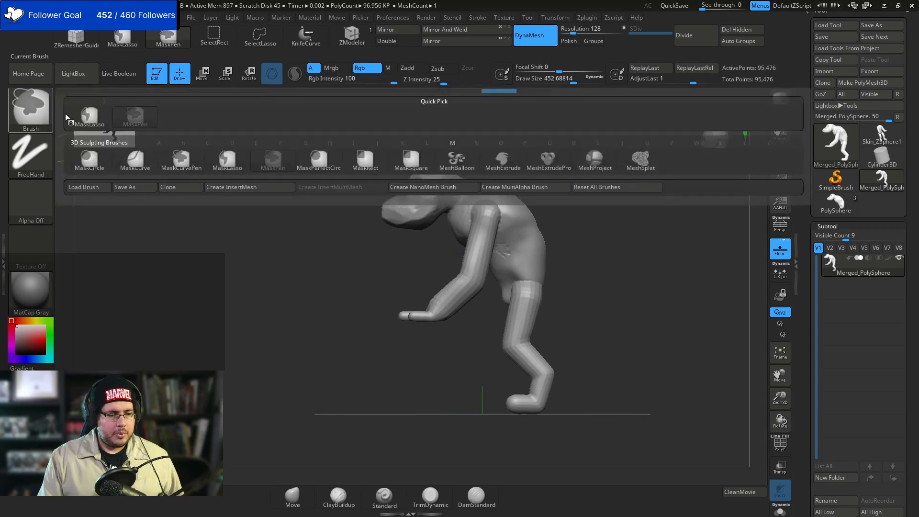
{"action": "left_click", "coordinate": [89, 114]}
{"action": "mouse_move", "coordinate": [601, 368]}
{"action": "left_mouse_down", "text": "ctrl"}
{"action": "mouse_move", "coordinate": [594, 287]}
{"action": "mouse_move", "coordinate": [505, 267]}
{"action": "mouse_move", "coordinate": [504, 439]}
{"action": "mouse_move", "coordinate": [587, 449]}
{"action": "left_mouse_up", "text": "ctrl"}
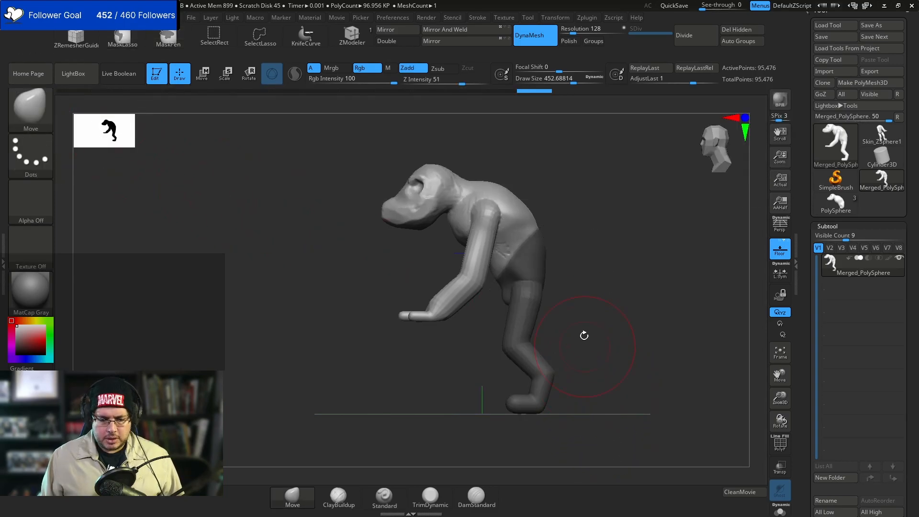
{"action": "left_click", "coordinate": [588, 260], "text": "ctrl"}
{"action": "key", "text": "e"}
{"action": "left_click_drag", "start_coordinate": [520, 236], "coordinate": [527, 253]}
{"action": "key", "text": "ctrl+z"}
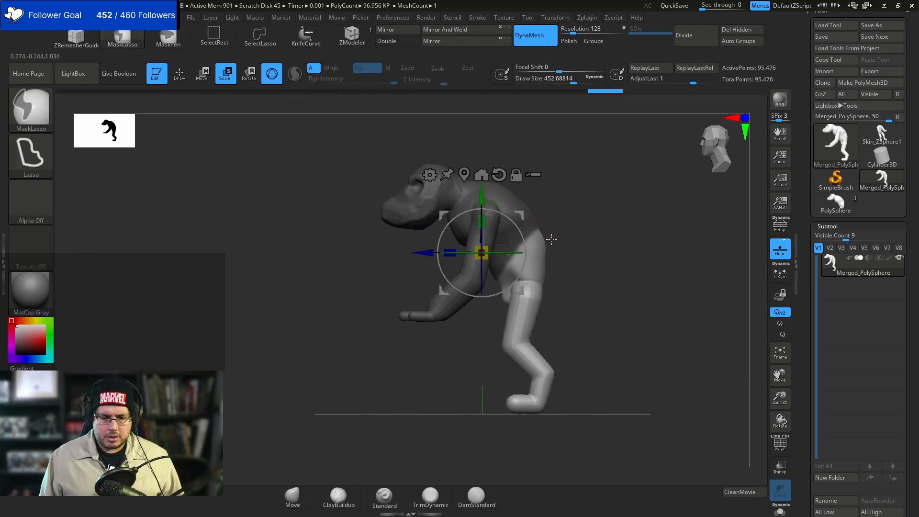
- Mask the lower legs, place the gizmo pivot at the knees and rotate the body above them backward to slant the thighs
{"action": "mouse_move", "coordinate": [614, 204]}
{"action": "left_mouse_down", "text": "ctrl"}
{"action": "mouse_move", "coordinate": [417, 122]}
{"action": "mouse_move", "coordinate": [447, 373]}
{"action": "mouse_move", "coordinate": [614, 204]}
{"action": "left_mouse_up", "text": "ctrl"}
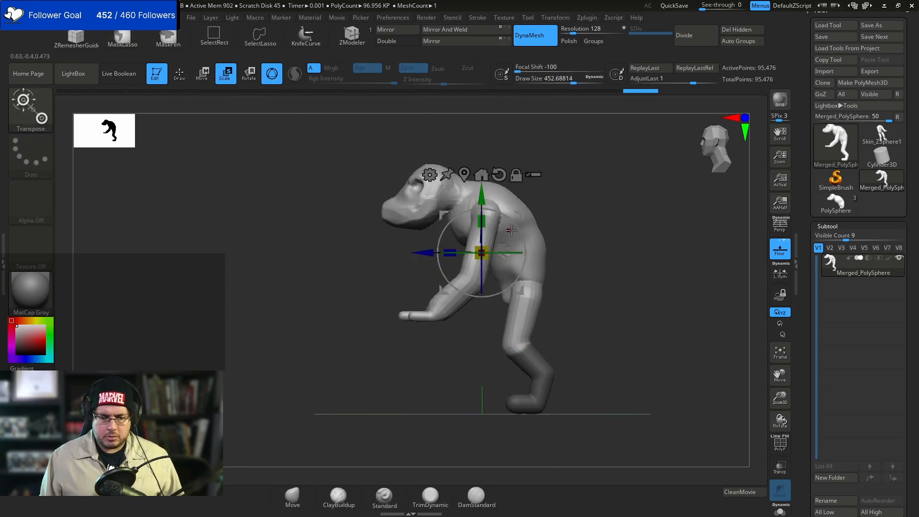
{"action": "left_click_drag", "start_coordinate": [480, 196], "coordinate": [480, 291], "text": "alt"}
{"action": "left_click_drag", "start_coordinate": [425, 347], "coordinate": [459, 348], "text": "alt"}
{"action": "left_click_drag", "start_coordinate": [538, 310], "coordinate": [554, 326]}
- Isolate the torso from the hips and legs with a lasso mask and rotate it forward around the hips into a hunch
{"action": "key", "text": "q"}
{"action": "mouse_move", "coordinate": [631, 238]}
{"action": "left_mouse_down", "text": "ctrl"}
{"action": "mouse_move", "coordinate": [625, 189]}
{"action": "mouse_move", "coordinate": [381, 270]}
{"action": "mouse_move", "coordinate": [503, 297]}
{"action": "mouse_move", "coordinate": [617, 293]}
{"action": "left_mouse_up", "text": "ctrl"}
{"action": "key", "text": "w"}
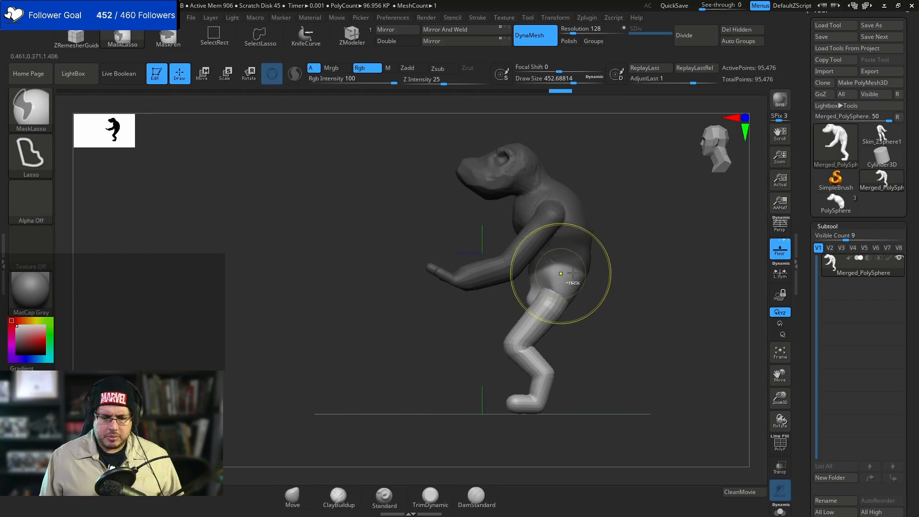
{"action": "left_click_drag", "start_coordinate": [542, 299], "coordinate": [574, 245], "text": "alt"}
{"action": "left_click", "coordinate": [629, 240], "text": "ctrl"}
{"action": "mouse_move", "coordinate": [593, 306]}
{"action": "left_mouse_down"}
{"action": "mouse_move", "coordinate": [502, 287]}
{"action": "mouse_move", "coordinate": [482, 324]}
{"action": "mouse_move", "coordinate": [695, 260]}
{"action": "mouse_move", "coordinate": [650, 232]}
{"action": "mouse_move", "coordinate": [382, 261]}
{"action": "mouse_move", "coordinate": [468, 359]}
{"action": "mouse_move", "coordinate": [531, 357]}
{"action": "left_mouse_up"}
{"action": "key", "text": "q"}
- Isolate the lower legs again, centre the gizmo on the knee and readjust the tilt of the body above it
{"action": "key", "text": "e"}
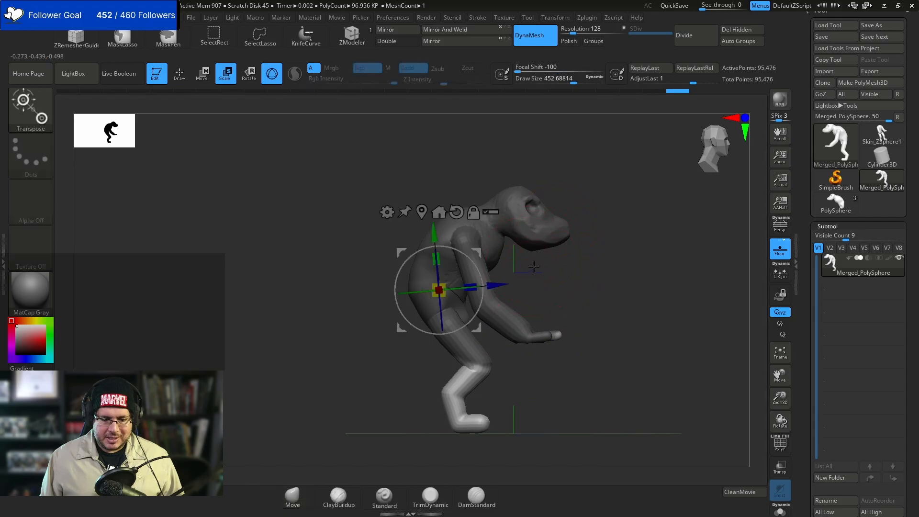
{"action": "left_click_drag", "start_coordinate": [574, 285], "coordinate": [602, 325], "text": "ctrl"}
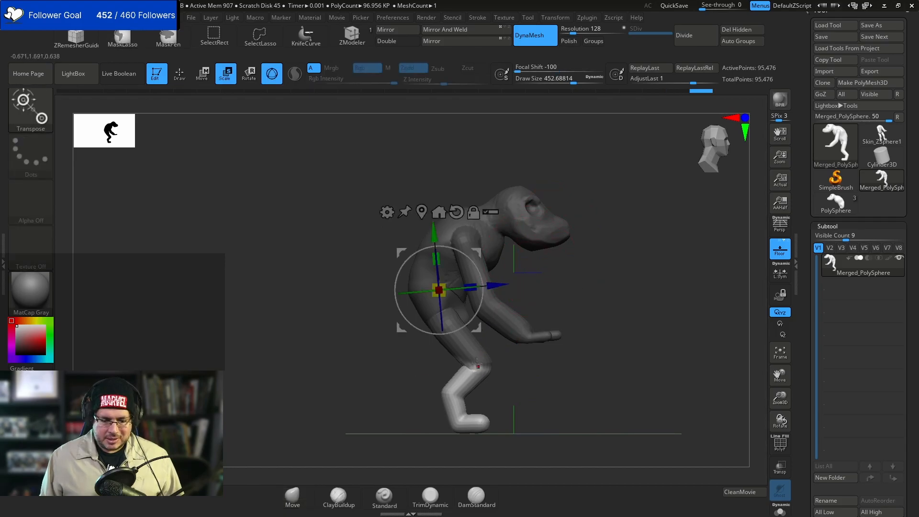
{"action": "left_click_drag", "start_coordinate": [428, 232], "coordinate": [501, 337], "text": "alt"}
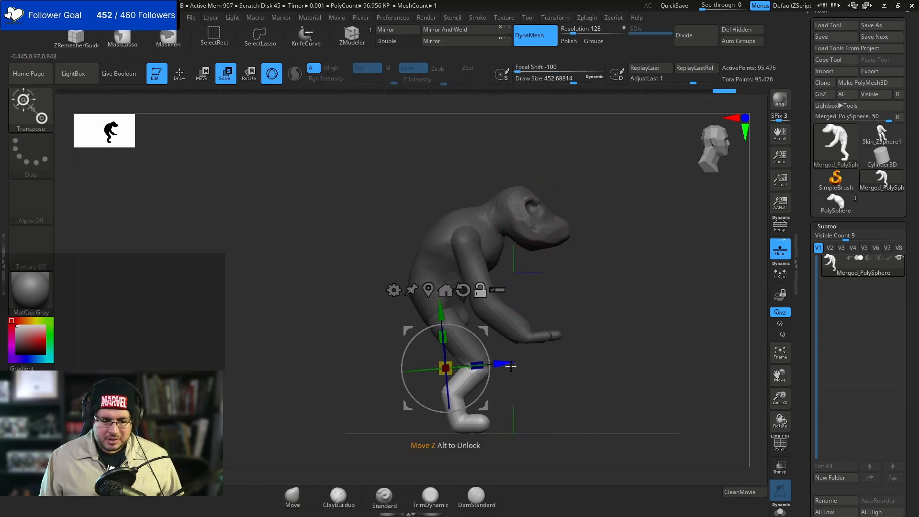
{"action": "key", "text": "ctrl+shift+a"}
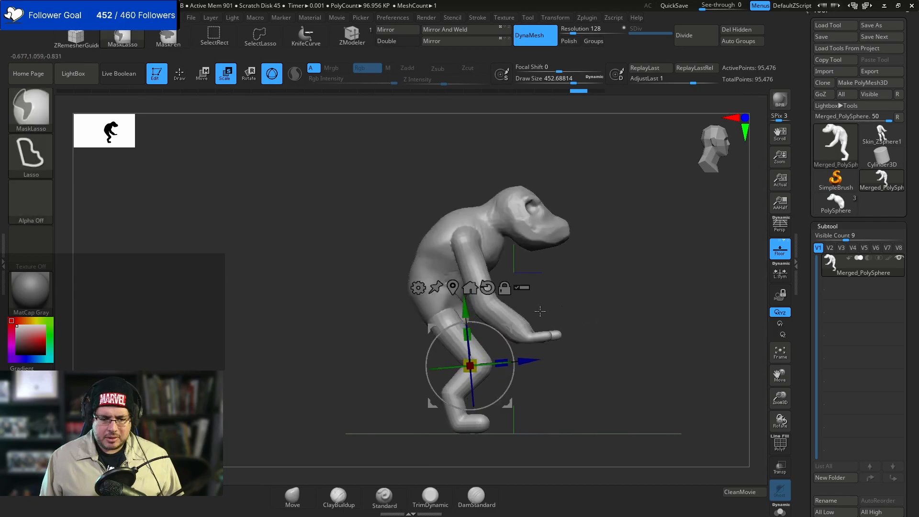
{"action": "left_click", "coordinate": [595, 273], "text": "ctrl"}
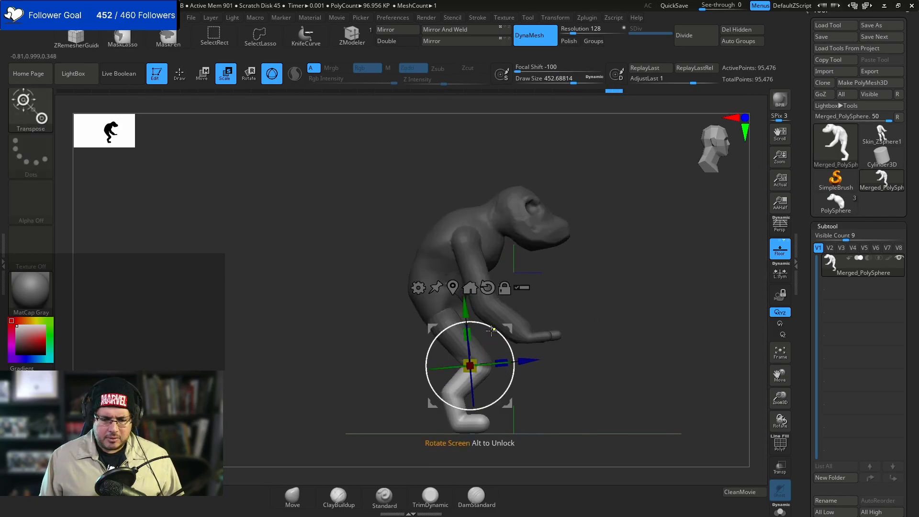
{"action": "left_click", "coordinate": [595, 273], "text": "ctrl"}
{"action": "left_click_drag", "start_coordinate": [493, 334], "coordinate": [533, 300]}
{"action": "key", "text": "q"}
- Mask everything except the arms, set the gizmo pivot at the shoulder and rotate the arms outward from the body
{"action": "left_click_drag", "start_coordinate": [564, 269], "coordinate": [518, 286]}
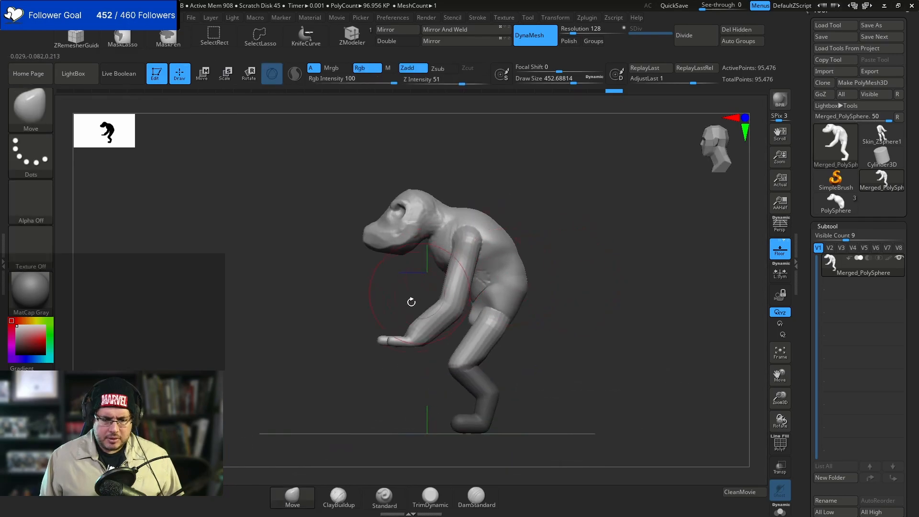
{"action": "left_click_drag", "start_coordinate": [385, 325], "coordinate": [456, 259]}
{"action": "left_click_drag", "start_coordinate": [553, 256], "coordinate": [507, 238]}
{"action": "mouse_move", "coordinate": [573, 325]}
{"action": "left_mouse_down", "text": "ctrl"}
{"action": "mouse_move", "coordinate": [565, 268]}
{"action": "mouse_move", "coordinate": [524, 230]}
{"action": "left_mouse_up", "text": "ctrl"}
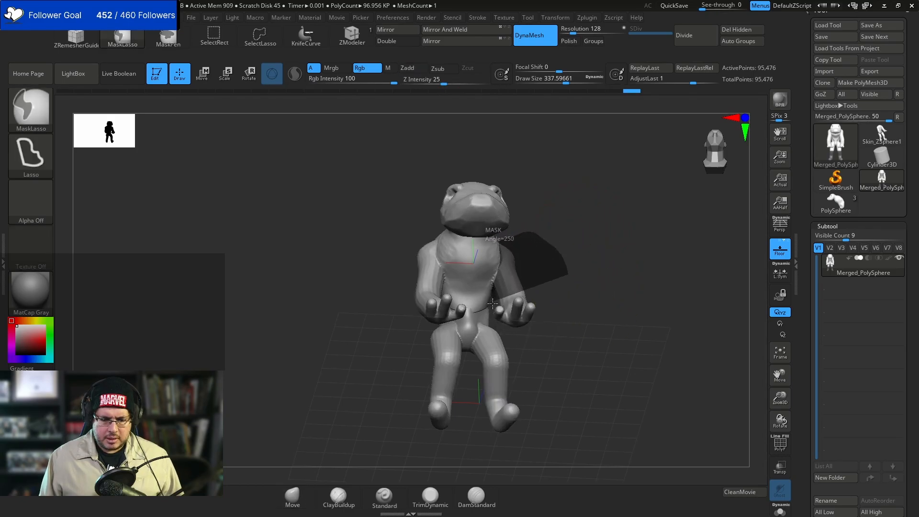
{"action": "left_click_drag", "start_coordinate": [501, 331], "coordinate": [564, 347], "text": "ctrl"}
{"action": "mouse_move", "coordinate": [581, 311]}
{"action": "left_mouse_down"}
{"action": "mouse_move", "coordinate": [586, 295]}
{"action": "mouse_move", "coordinate": [577, 320]}
{"action": "left_mouse_up"}
{"action": "left_click", "coordinate": [576, 324], "text": "ctrl"}
{"action": "key", "text": "w"}
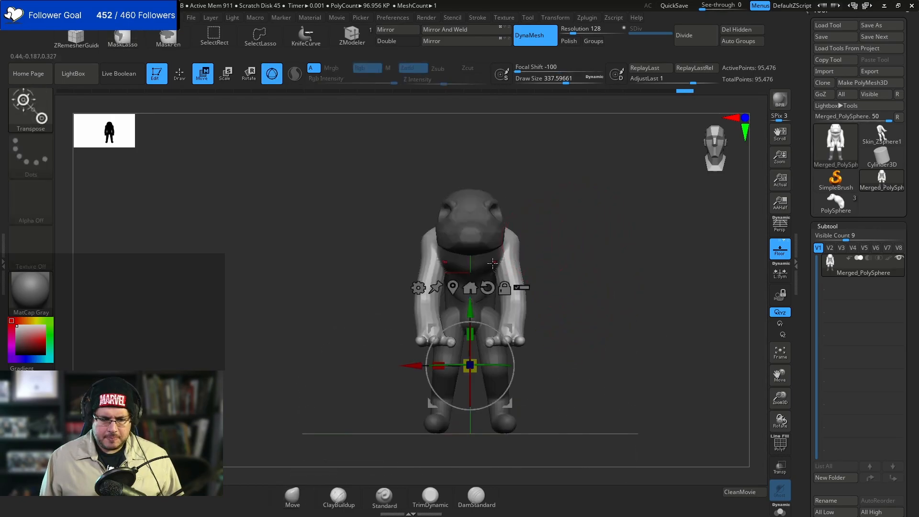
{"action": "left_click_drag", "start_coordinate": [469, 312], "coordinate": [470, 195], "text": "alt"}
{"action": "left_click_drag", "start_coordinate": [412, 250], "coordinate": [443, 256], "text": "alt"}
{"action": "left_click_drag", "start_coordinate": [540, 231], "coordinate": [535, 223]}
- Mask everything except the hands, centre the gizmo on the hand and rotate the hands about 34 degrees
{"action": "left_click_drag", "start_coordinate": [599, 259], "coordinate": [507, 283]}
{"action": "key", "text": "q"}
{"action": "mouse_move", "coordinate": [447, 355]}
{"action": "left_mouse_down", "text": "alt"}
{"action": "mouse_move", "coordinate": [432, 402]}
{"action": "mouse_move", "coordinate": [478, 308]}
{"action": "mouse_move", "coordinate": [623, 267]}
{"action": "mouse_move", "coordinate": [674, 273]}
{"action": "mouse_move", "coordinate": [649, 276]}
{"action": "mouse_move", "coordinate": [683, 264]}
{"action": "mouse_move", "coordinate": [565, 310]}
{"action": "mouse_move", "coordinate": [603, 368]}
{"action": "left_mouse_up", "text": "alt"}
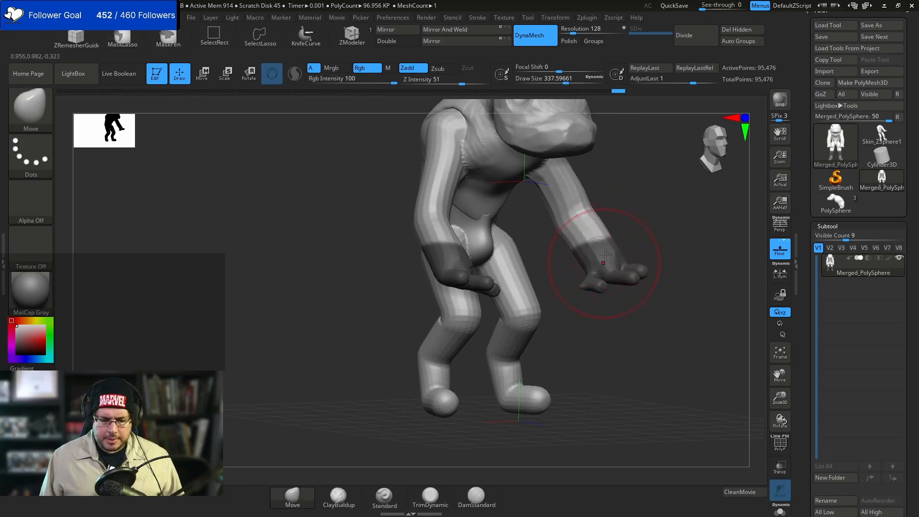
{"action": "left_click", "coordinate": [632, 231], "text": "ctrl"}
{"action": "left_click_drag", "start_coordinate": [632, 231], "coordinate": [594, 244]}
{"action": "key", "text": "w"}
{"action": "left_click", "coordinate": [563, 220], "text": "alt"}
{"action": "left_click_drag", "start_coordinate": [581, 211], "coordinate": [582, 235]}
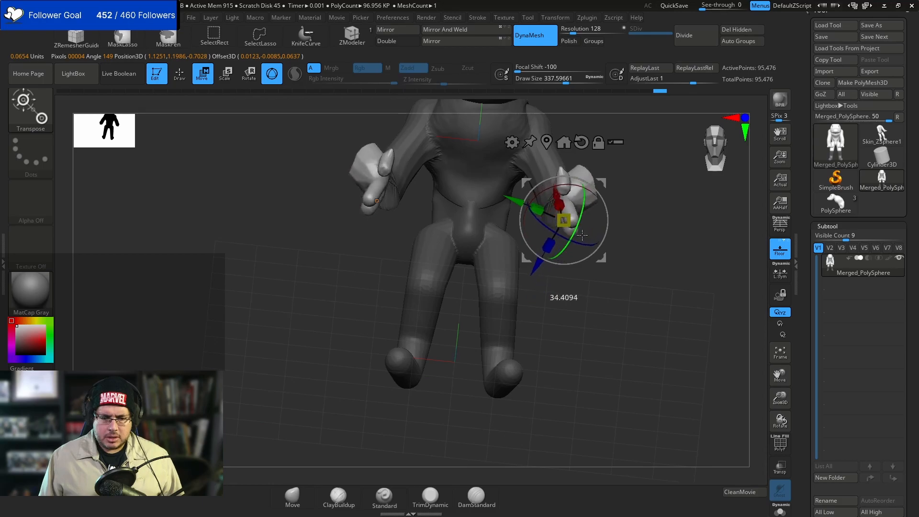
- Rotate and reposition the hands at the wrists until the fingers hang downward, and refresh the DynaMesh
{"action": "left_click_drag", "start_coordinate": [637, 216], "coordinate": [599, 186]}
{"action": "left_click_drag", "start_coordinate": [606, 252], "coordinate": [642, 280]}
{"action": "left_click_drag", "start_coordinate": [617, 311], "coordinate": [665, 311], "text": "shift"}
{"action": "left_click_drag", "start_coordinate": [554, 239], "coordinate": [567, 240]}
{"action": "left_click_drag", "start_coordinate": [656, 250], "coordinate": [648, 225]}
{"action": "mouse_move", "coordinate": [608, 248]}
{"action": "left_mouse_down"}
{"action": "mouse_move", "coordinate": [672, 229]}
{"action": "mouse_move", "coordinate": [670, 268]}
{"action": "mouse_move", "coordinate": [609, 281]}
{"action": "mouse_move", "coordinate": [662, 238]}
{"action": "mouse_move", "coordinate": [645, 207]}
{"action": "mouse_move", "coordinate": [464, 266]}
{"action": "mouse_move", "coordinate": [434, 347]}
{"action": "left_mouse_up"}
{"action": "key", "text": "q"}
- Check the imp reference image and append a Sphere3D subtool to start the horn
{"action": "key", "text": "alt+Tab"}
{"action": "key", "text": "alt+Tab"}
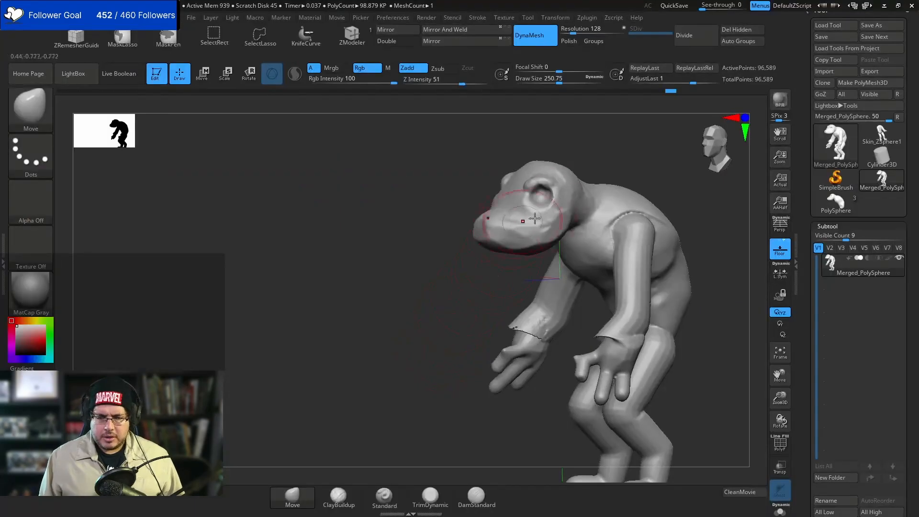
{"action": "scroll", "coordinate": [907, 405], "scroll_direction": "down", "scroll_amount": 5}
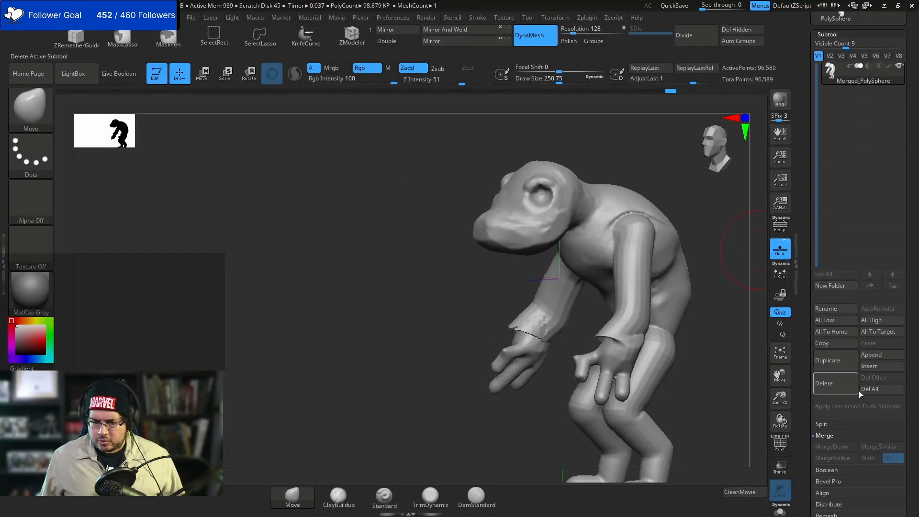
{"action": "left_click", "coordinate": [878, 354]}
{"action": "left_click", "coordinate": [502, 342]}
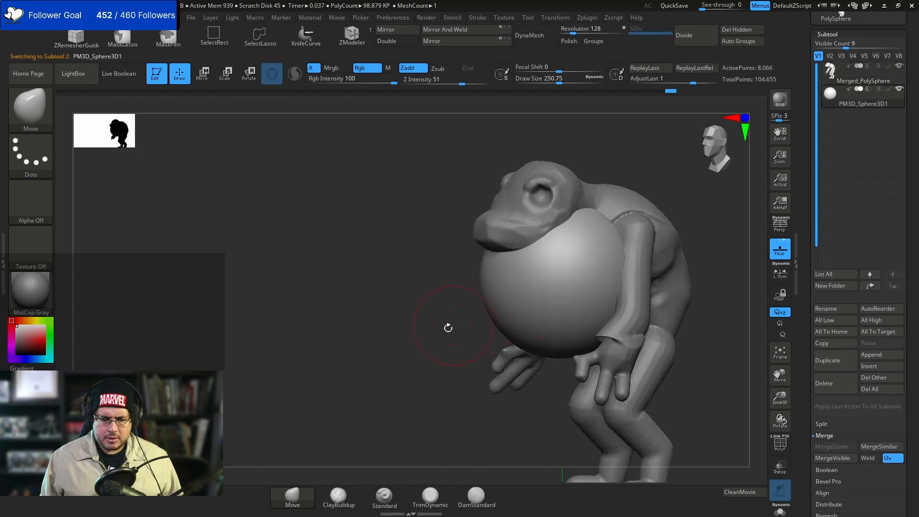
- Make the new sphere small and position it on one side of the top of the head
{"action": "left_click_drag", "start_coordinate": [451, 326], "coordinate": [438, 327], "text": "shift"}
{"action": "left_click_drag", "start_coordinate": [550, 289], "coordinate": [522, 293]}
{"action": "key", "text": "ctrl+z"}
{"action": "key", "text": "w"}
{"action": "left_click_drag", "start_coordinate": [582, 222], "coordinate": [581, 102]}
{"action": "left_click_drag", "start_coordinate": [577, 161], "coordinate": [516, 169]}
{"action": "left_click_drag", "start_coordinate": [689, 134], "coordinate": [637, 126], "text": "shift"}
{"action": "left_click_drag", "start_coordinate": [637, 126], "coordinate": [621, 168], "text": "alt"}
{"action": "mouse_move", "coordinate": [566, 209]}
{"action": "left_mouse_down"}
{"action": "mouse_move", "coordinate": [541, 208]}
{"action": "mouse_move", "coordinate": [548, 199]}
{"action": "left_mouse_up"}
- Stretch the small sphere upward into a long tapered horn with the Move brush at a draw size of about 452
{"action": "key", "text": "q"}
{"action": "key", "text": "bracketright"}
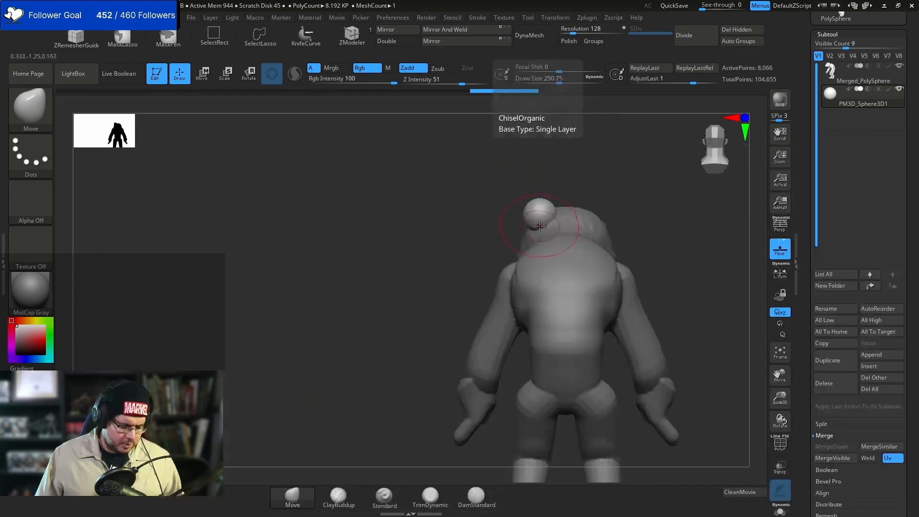
{"action": "left_click_drag", "start_coordinate": [455, 161], "coordinate": [473, 132]}
{"action": "key", "text": "bracketright"}
{"action": "key", "text": "bracketright"}
{"action": "left_click_drag", "start_coordinate": [531, 190], "coordinate": [492, 197]}
{"action": "left_click_drag", "start_coordinate": [487, 144], "coordinate": [479, 141]}
{"action": "left_click_drag", "start_coordinate": [478, 175], "coordinate": [486, 178]}
{"action": "mouse_move", "coordinate": [470, 224]}
{"action": "left_mouse_down", "text": "shift"}
{"action": "mouse_move", "coordinate": [540, 217]}
{"action": "mouse_move", "coordinate": [521, 237]}
{"action": "mouse_move", "coordinate": [536, 196]}
{"action": "mouse_move", "coordinate": [480, 216]}
{"action": "left_mouse_up", "text": "shift"}
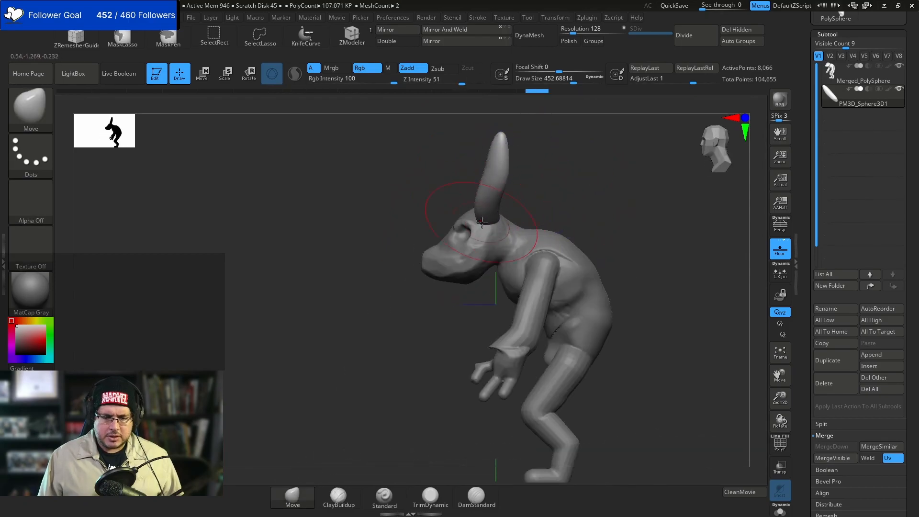
- Bend the horn into an outward-sweeping curve and adjust its base with the Move brush at a draw size of about 408
{"action": "key", "text": "space"}
{"action": "mouse_move", "coordinate": [494, 183]}
{"action": "left_mouse_down"}
{"action": "mouse_move", "coordinate": [498, 154]}
{"action": "mouse_move", "coordinate": [498, 195]}
{"action": "left_mouse_up"}
{"action": "left_click", "coordinate": [503, 154]}
{"action": "key", "text": "space"}
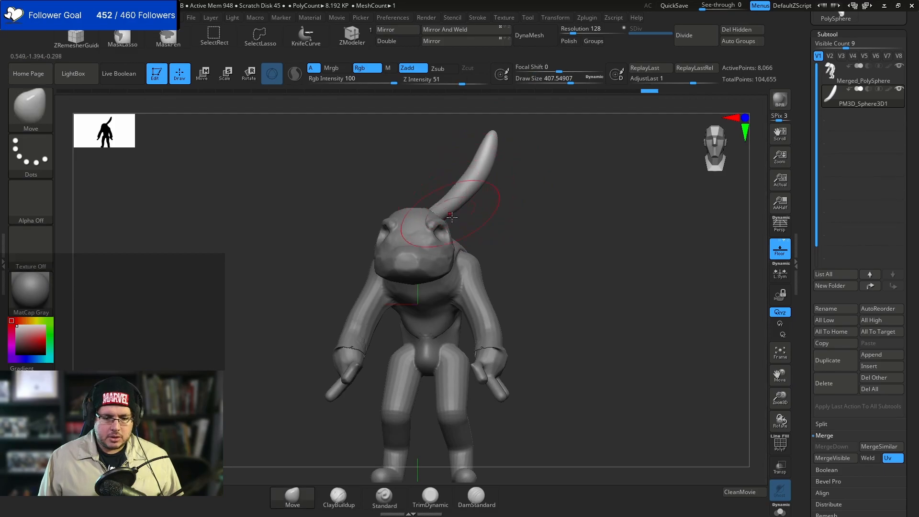
{"action": "left_click_drag", "start_coordinate": [455, 223], "coordinate": [454, 229]}
{"action": "left_click_drag", "start_coordinate": [531, 206], "coordinate": [550, 220]}
{"action": "key", "text": "space"}
{"action": "mouse_move", "coordinate": [423, 251]}
{"action": "left_mouse_down"}
{"action": "mouse_move", "coordinate": [400, 257]}
{"action": "mouse_move", "coordinate": [395, 249]}
{"action": "left_mouse_up"}
- Make the body mesh active and carve creases into the face with DamStandard at a draw size of about 65
{"action": "key", "text": "space"}
{"action": "left_click", "coordinate": [390, 212], "text": "alt"}
{"action": "key", "text": "b"}
{"action": "key", "text": "d"}
{"action": "key", "text": "s"}
{"action": "key", "text": "space"}
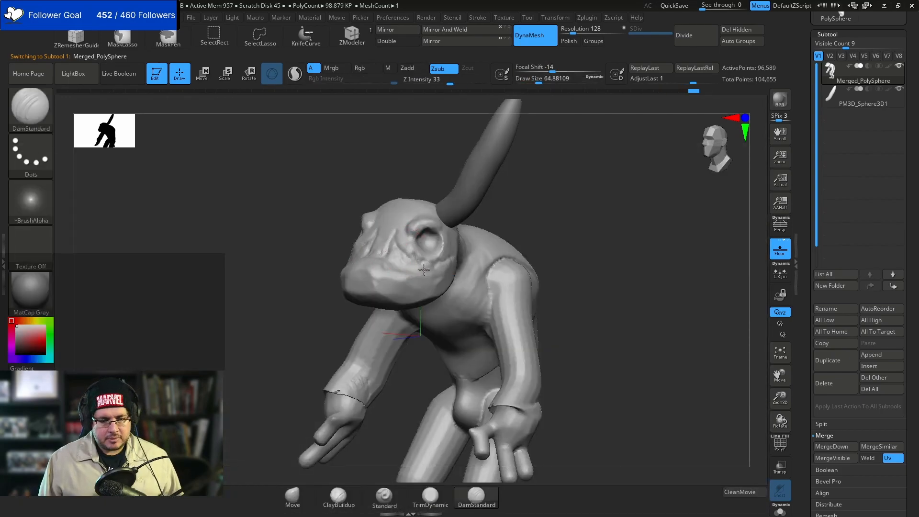
{"action": "left_click_drag", "start_coordinate": [507, 210], "coordinate": [387, 277]}
- Make the horn the active subtool, copy it to the other side with Mirror And Weld and shift the horns slightly forward
{"action": "right_click_drag", "start_coordinate": [371, 256], "coordinate": [438, 258]}
{"action": "left_click", "coordinate": [422, 205], "text": "alt"}
{"action": "left_click", "coordinate": [439, 42]}
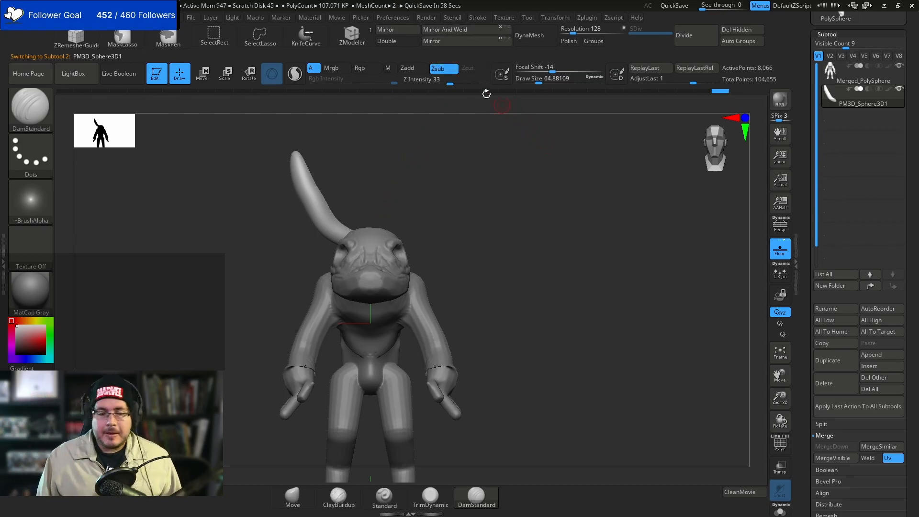
{"action": "left_click", "coordinate": [444, 32]}
{"action": "right_click_drag", "start_coordinate": [519, 259], "coordinate": [469, 262]}
{"action": "mouse_move", "coordinate": [469, 262]}
{"action": "right_mouse_down", "text": "ctrl"}
{"action": "mouse_move", "coordinate": [496, 265]}
{"action": "mouse_move", "coordinate": [491, 218]}
{"action": "mouse_move", "coordinate": [487, 239]}
{"action": "right_mouse_up", "text": "ctrl"}
{"action": "key", "text": "w"}
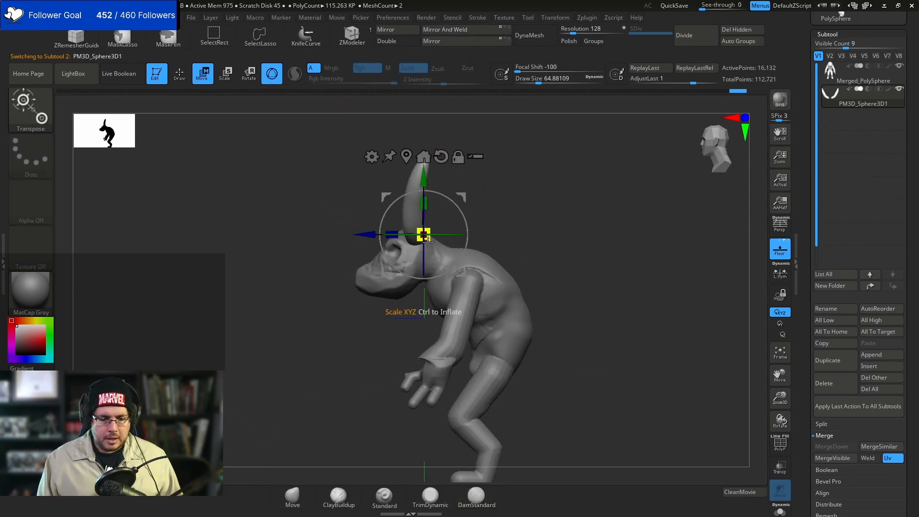
{"action": "left_click_drag", "start_coordinate": [370, 232], "coordinate": [361, 232]}
{"action": "left_click_drag", "start_coordinate": [452, 197], "coordinate": [452, 200]}
{"action": "right_click_drag", "start_coordinate": [488, 202], "coordinate": [531, 202], "text": "shift"}
{"action": "left_click_drag", "start_coordinate": [362, 244], "coordinate": [359, 244]}
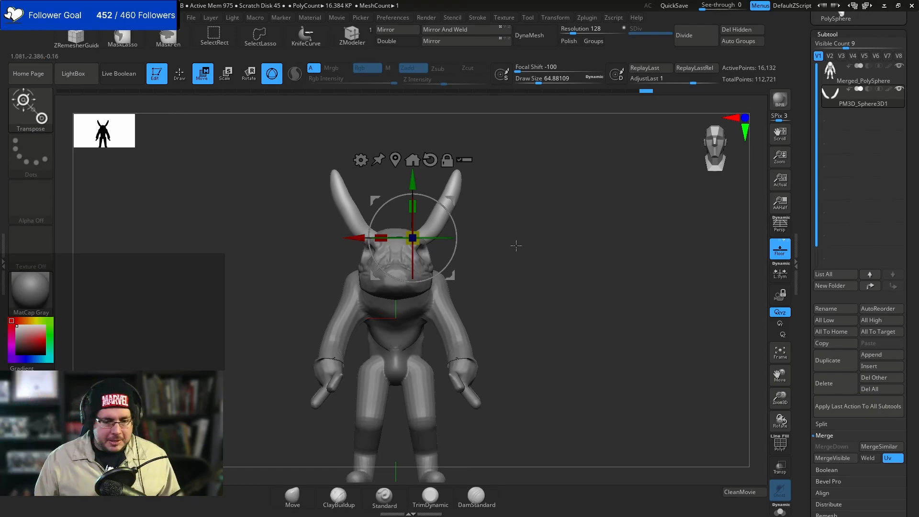
{"action": "key", "text": "ctrl+z"}
{"action": "key", "text": "ctrl+z"}
{"action": "key", "text": "q"}
- Make the body mesh the active subtool and set the Move brush to a draw size of about 172
{"action": "left_click_drag", "start_coordinate": [514, 230], "coordinate": [479, 253]}
{"action": "mouse_move", "coordinate": [514, 236]}
{"action": "left_mouse_down", "text": "alt"}
{"action": "mouse_move", "coordinate": [526, 211]}
{"action": "mouse_move", "coordinate": [524, 232]}
{"action": "left_mouse_up", "text": "alt"}
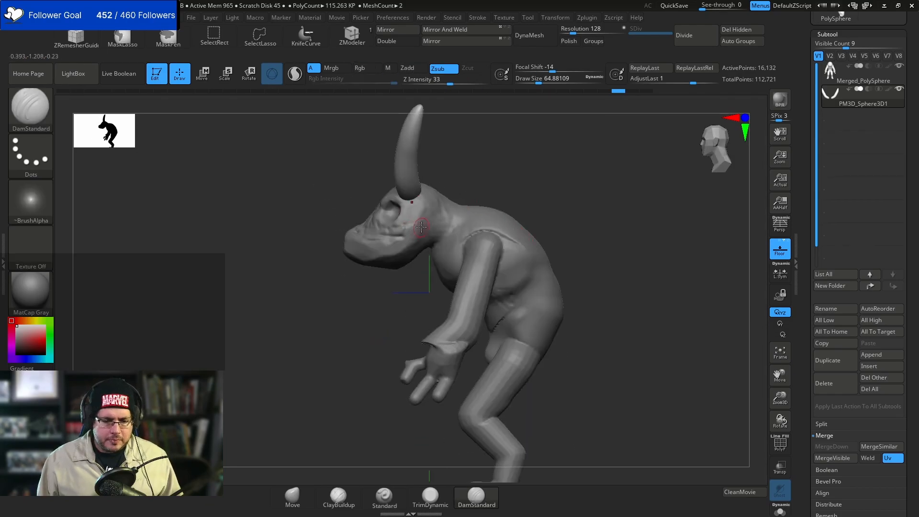
{"action": "left_click", "coordinate": [417, 214], "text": "alt"}
{"action": "key", "text": "b"}
{"action": "key", "text": "m"}
{"action": "key", "text": "v"}
{"action": "key", "text": "space"}
{"action": "left_click_drag", "start_coordinate": [415, 224], "coordinate": [427, 211]}
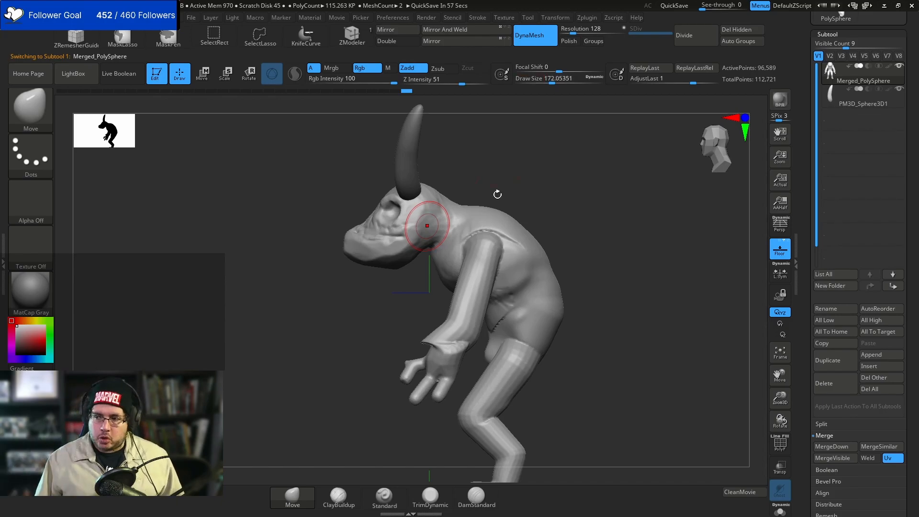
- Build up volume over the shoulder and hip joints with ClayBuildup at a draw size of about 212
{"action": "key", "text": "b"}
{"action": "key", "text": "c"}
{"action": "key", "text": "b"}
{"action": "mouse_move", "coordinate": [443, 257]}
{"action": "right_mouse_down"}
{"action": "mouse_move", "coordinate": [420, 258]}
{"action": "mouse_move", "coordinate": [429, 252]}
{"action": "right_mouse_up"}
{"action": "right_click_drag", "start_coordinate": [496, 173], "coordinate": [445, 232]}
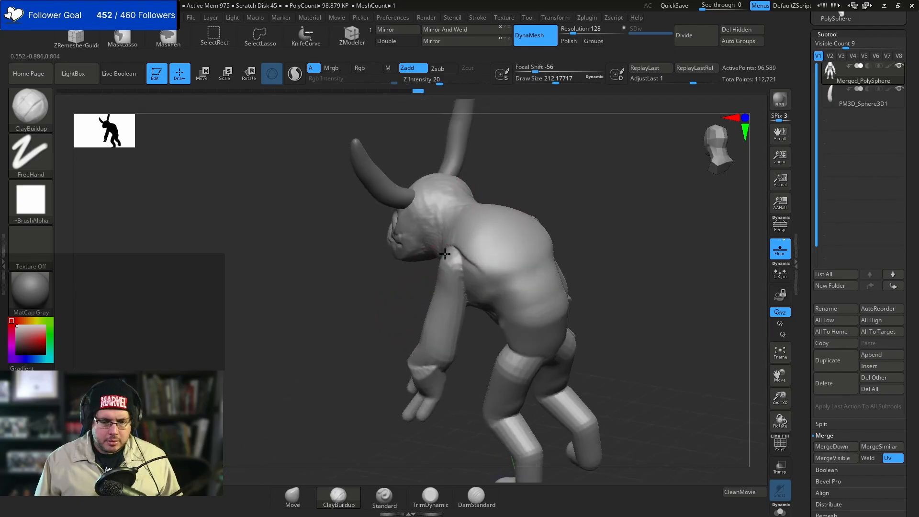
{"action": "right_click_drag", "start_coordinate": [468, 253], "coordinate": [495, 314]}
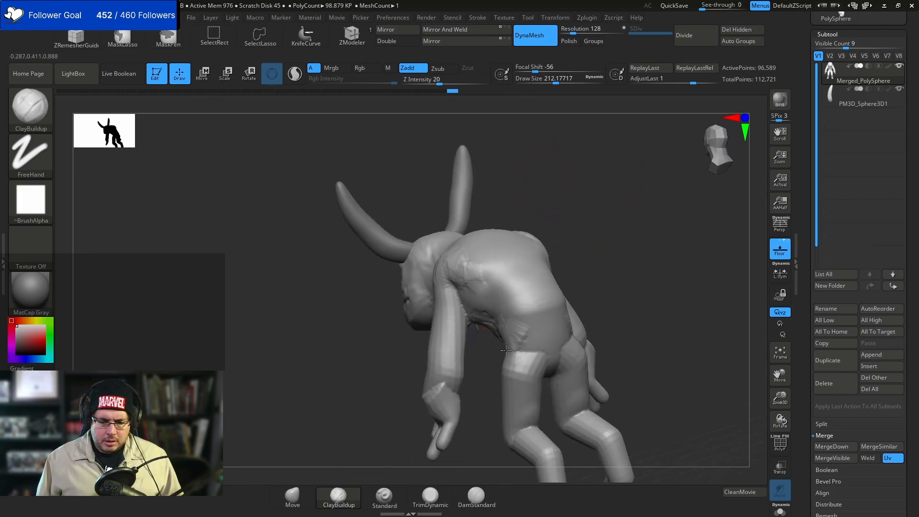
{"action": "left_click_drag", "start_coordinate": [504, 357], "coordinate": [539, 352]}
{"action": "right_click_drag", "start_coordinate": [611, 235], "coordinate": [574, 301]}
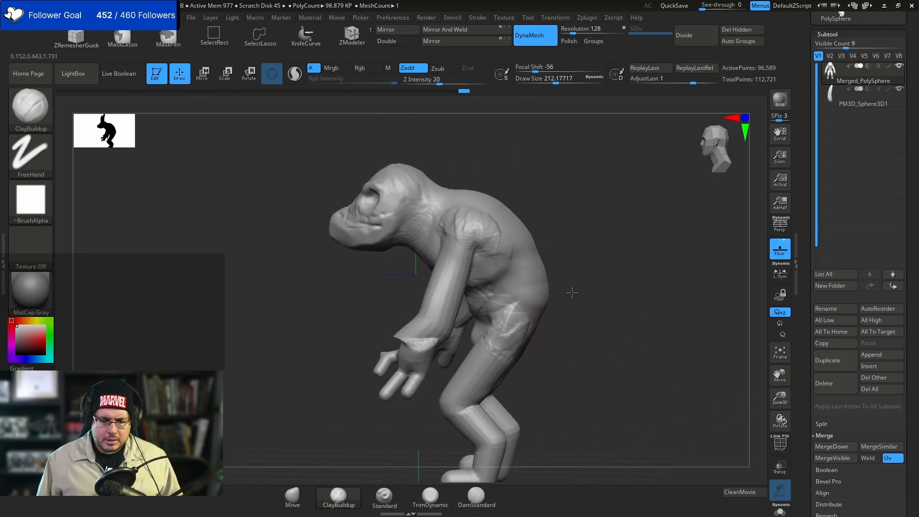
- Pull a short tail out of the lower back with the SnakeHook brush and smooth it
{"action": "key", "text": "alt+Tab"}
{"action": "key", "text": "alt+Tab"}
{"action": "mouse_move", "coordinate": [563, 253]}
{"action": "right_mouse_down"}
{"action": "mouse_move", "coordinate": [580, 283]}
{"action": "mouse_move", "coordinate": [564, 269]}
{"action": "right_mouse_up"}
{"action": "key", "text": "b"}
{"action": "key", "text": "s"}
{"action": "key", "text": "h"}
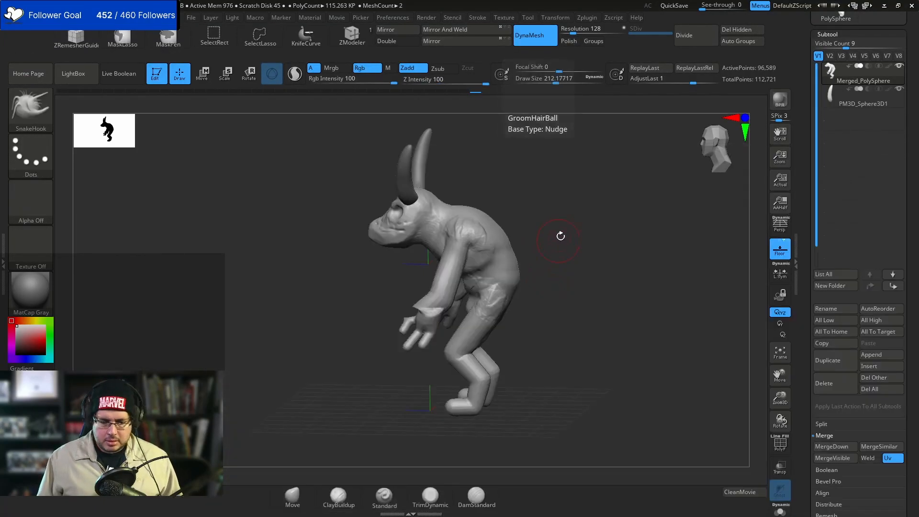
{"action": "mouse_move", "coordinate": [515, 299]}
{"action": "right_mouse_down"}
{"action": "mouse_move", "coordinate": [538, 317]}
{"action": "mouse_move", "coordinate": [536, 308]}
{"action": "mouse_move", "coordinate": [543, 311]}
{"action": "mouse_move", "coordinate": [529, 315]}
{"action": "mouse_move", "coordinate": [568, 262]}
{"action": "mouse_move", "coordinate": [564, 309]}
{"action": "mouse_move", "coordinate": [522, 299]}
{"action": "mouse_move", "coordinate": [513, 314]}
{"action": "right_mouse_up"}
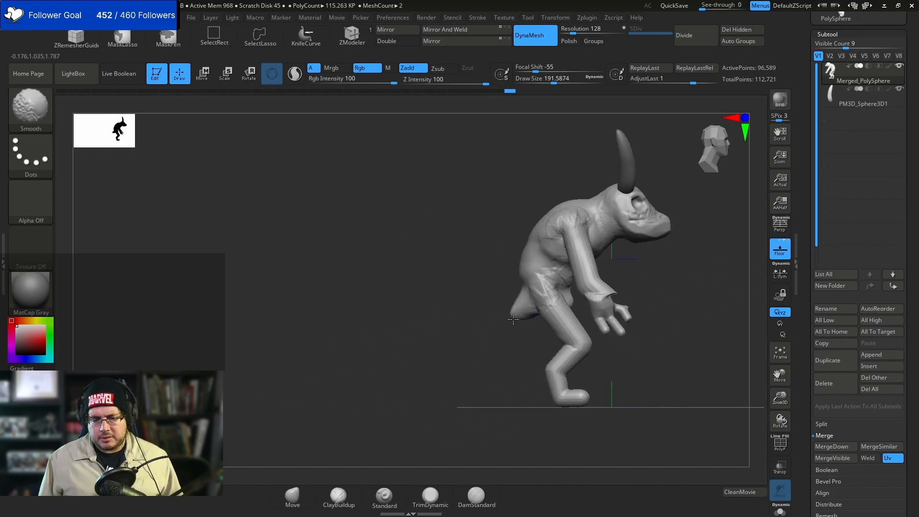
{"action": "right_click_drag", "start_coordinate": [510, 355], "coordinate": [508, 359]}
- Hide both hands with a rectangular selection and remove them from the body mesh
{"action": "mouse_move", "coordinate": [658, 268]}
{"action": "right_mouse_down"}
{"action": "mouse_move", "coordinate": [617, 294]}
{"action": "mouse_move", "coordinate": [643, 304]}
{"action": "right_mouse_up"}
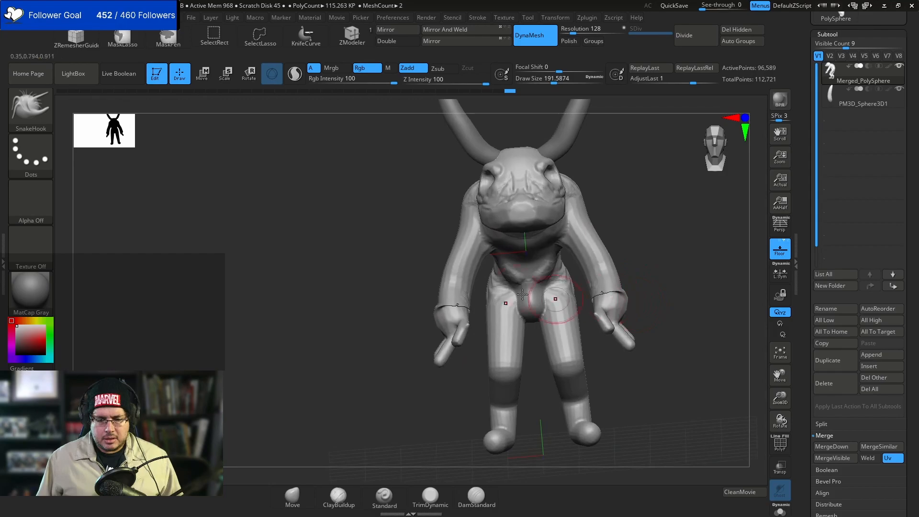
{"action": "right_click_drag", "start_coordinate": [455, 350], "coordinate": [418, 312]}
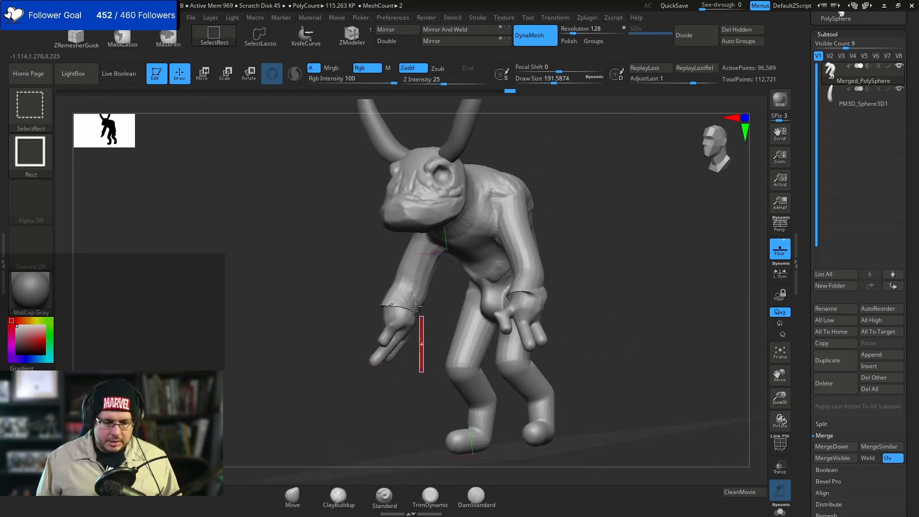
{"action": "left_click_drag", "start_coordinate": [348, 301], "coordinate": [438, 377], "text": "ctrl+alt+shift"}
{"action": "mouse_move", "coordinate": [437, 377]}
{"action": "right_mouse_down"}
{"action": "mouse_move", "coordinate": [637, 225]}
{"action": "mouse_move", "coordinate": [594, 150]}
{"action": "right_mouse_up"}
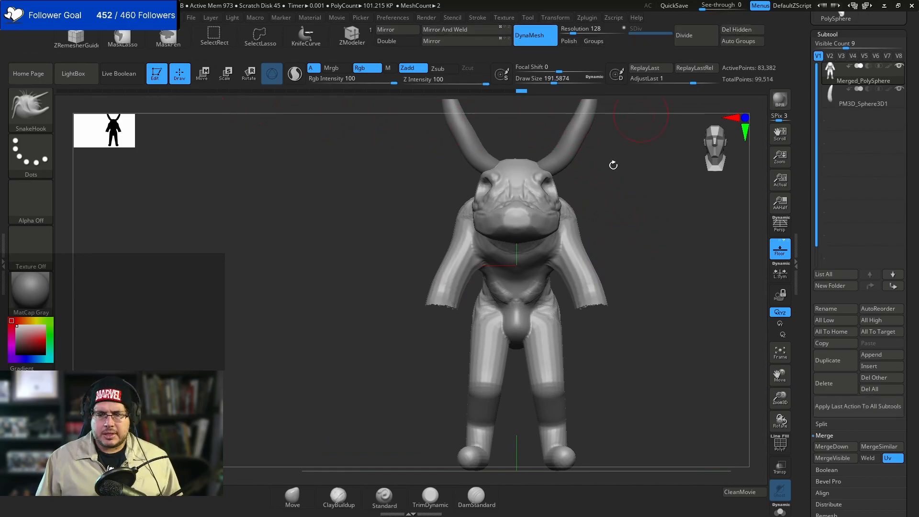
{"action": "right_click_drag", "start_coordinate": [611, 239], "coordinate": [594, 197]}
- Flatten the cut ends of the arms with TrimDynamic at a draw size of about 192
{"action": "key", "text": "t"}
{"action": "key", "text": "d"}
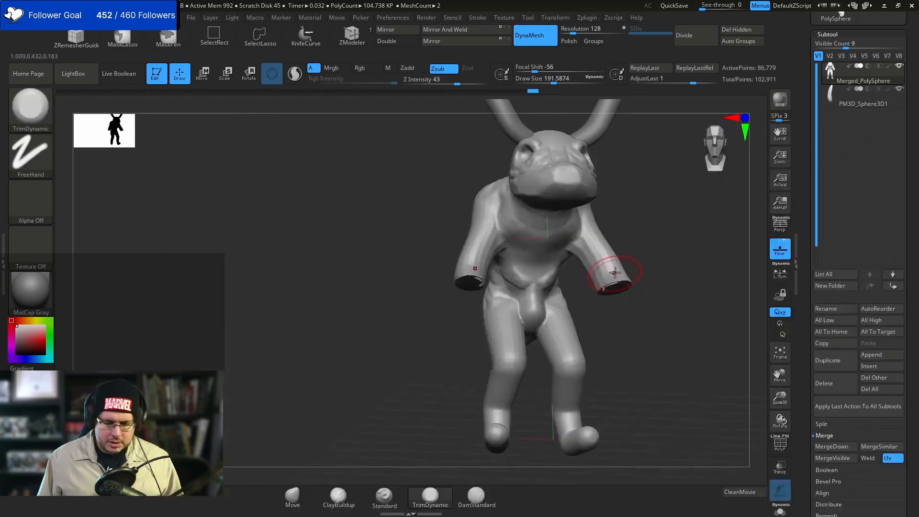
{"action": "mouse_move", "coordinate": [604, 283]}
{"action": "right_mouse_down"}
{"action": "mouse_move", "coordinate": [617, 282]}
{"action": "mouse_move", "coordinate": [604, 277]}
{"action": "mouse_move", "coordinate": [630, 311]}
{"action": "mouse_move", "coordinate": [676, 247]}
{"action": "mouse_move", "coordinate": [660, 262]}
{"action": "mouse_move", "coordinate": [672, 172]}
{"action": "mouse_move", "coordinate": [662, 236]}
{"action": "mouse_move", "coordinate": [632, 232]}
{"action": "mouse_move", "coordinate": [641, 205]}
{"action": "right_mouse_up"}
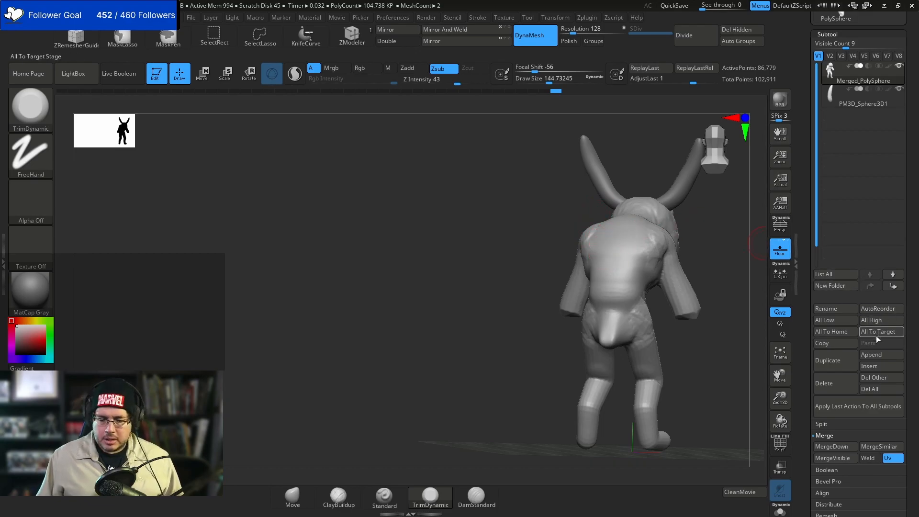
- Append a sphere as a new subtool and make it the active one
{"action": "left_click", "coordinate": [877, 356]}
{"action": "left_click", "coordinate": [457, 335]}
{"action": "right_click_drag", "start_coordinate": [619, 274], "coordinate": [706, 251]}
{"action": "left_click", "coordinate": [627, 287], "text": "alt"}
- Scale the sphere down and move it up and back so it sits on the creature's upper back
{"action": "key", "text": "w"}
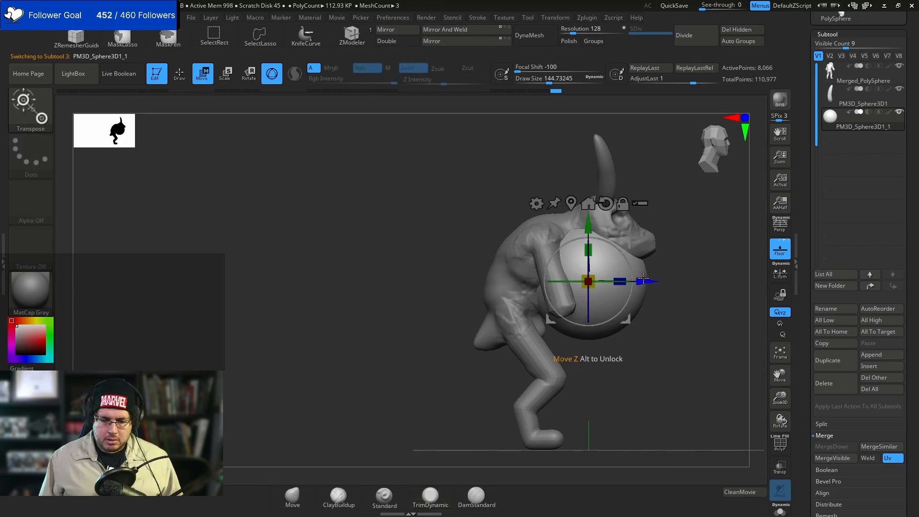
{"action": "left_click_drag", "start_coordinate": [646, 281], "coordinate": [568, 281]}
{"action": "left_click_drag", "start_coordinate": [513, 284], "coordinate": [482, 287]}
{"action": "left_click_drag", "start_coordinate": [511, 225], "coordinate": [511, 179]}
{"action": "left_click_drag", "start_coordinate": [511, 235], "coordinate": [484, 236]}
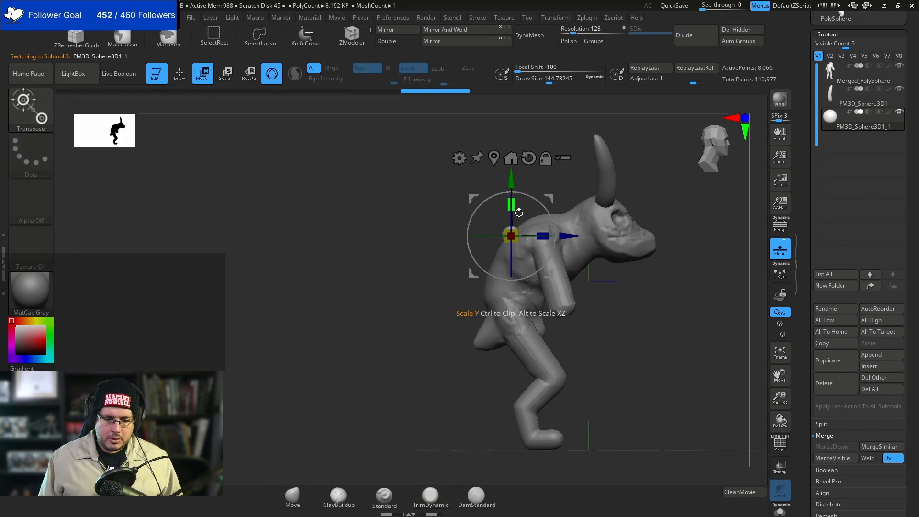
{"action": "key", "text": "q"}
{"action": "right_click_drag", "start_coordinate": [444, 227], "coordinate": [492, 234]}
{"action": "key", "text": "w"}
{"action": "left_click_drag", "start_coordinate": [565, 238], "coordinate": [547, 238]}
{"action": "key", "text": "q"}
- Pull the sphere outward into a flat, pointed bat wing with the Move brush at a draw size of about 245
{"action": "key", "text": "b"}
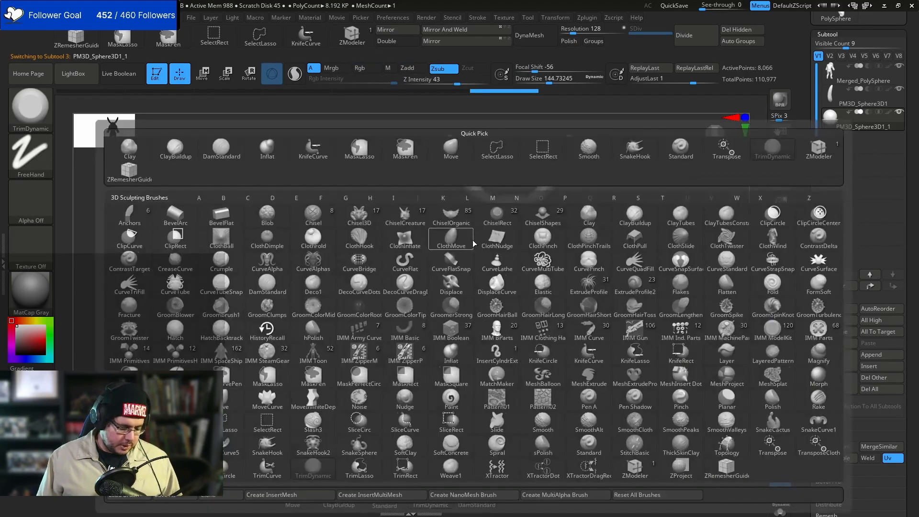
{"action": "key", "text": "m"}
{"action": "key", "text": "v"}
{"action": "key", "text": "space"}
{"action": "left_click_drag", "start_coordinate": [480, 237], "coordinate": [484, 237]}
{"action": "mouse_move", "coordinate": [497, 237]}
{"action": "left_mouse_down"}
{"action": "mouse_move", "coordinate": [448, 184]}
{"action": "mouse_move", "coordinate": [373, 223]}
{"action": "mouse_move", "coordinate": [385, 211]}
{"action": "left_mouse_up"}
{"action": "mouse_move", "coordinate": [450, 234]}
{"action": "left_mouse_down"}
{"action": "mouse_move", "coordinate": [411, 290]}
{"action": "mouse_move", "coordinate": [421, 191]}
{"action": "mouse_move", "coordinate": [384, 255]}
{"action": "left_mouse_up"}
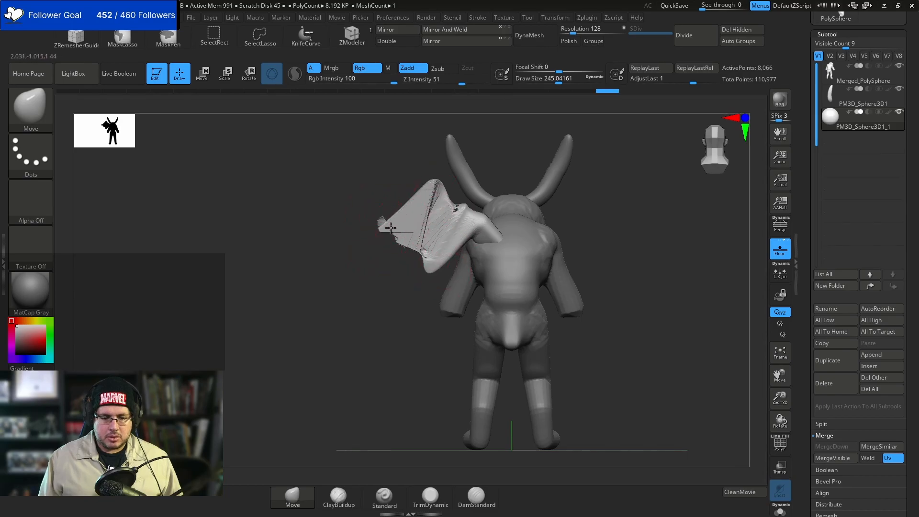
{"action": "left_click", "coordinate": [402, 239], "text": "ctrl+shift"}
{"action": "mouse_move", "coordinate": [401, 296]}
{"action": "left_mouse_down"}
{"action": "mouse_move", "coordinate": [482, 273]}
{"action": "mouse_move", "coordinate": [517, 289]}
{"action": "mouse_move", "coordinate": [482, 320]}
{"action": "mouse_move", "coordinate": [495, 292]}
{"action": "mouse_move", "coordinate": [488, 288]}
{"action": "mouse_move", "coordinate": [501, 281]}
{"action": "mouse_move", "coordinate": [465, 287]}
{"action": "left_mouse_up"}
{"action": "key", "text": "ctrl"}
{"action": "key", "text": "ctrl"}
{"action": "key", "text": "ctrl"}
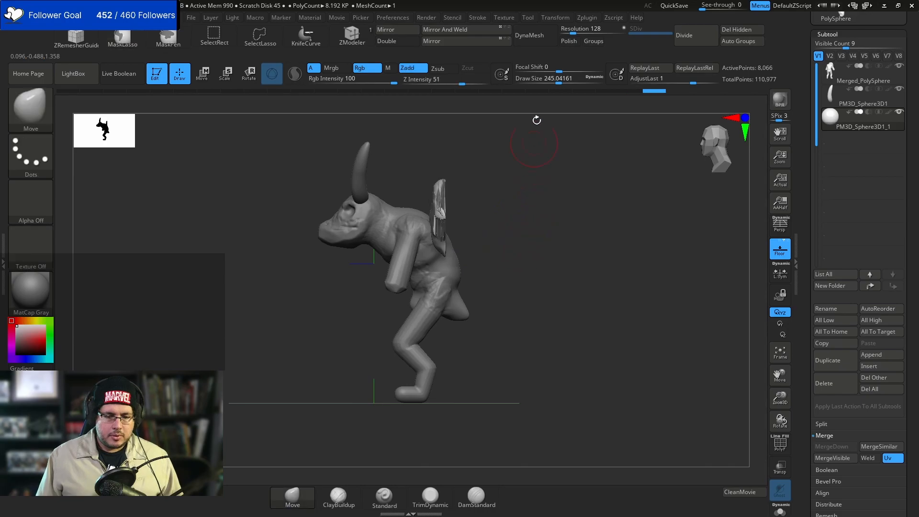
- Copy the wing to the other side with Mirror And Weld and remesh the pair with DynaMesh at resolution 128
{"action": "left_click", "coordinate": [444, 31]}
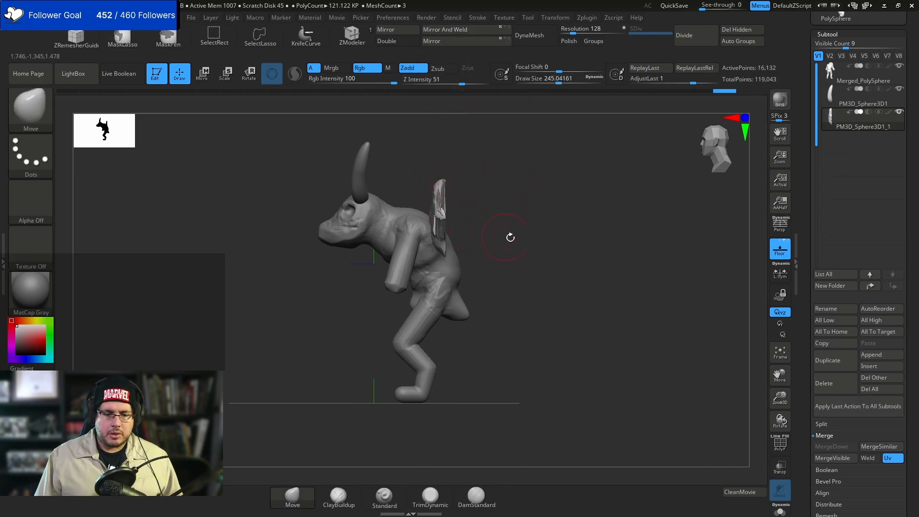
{"action": "left_click_drag", "start_coordinate": [506, 235], "coordinate": [461, 252], "text": "shift"}
{"action": "left_click", "coordinate": [539, 36]}
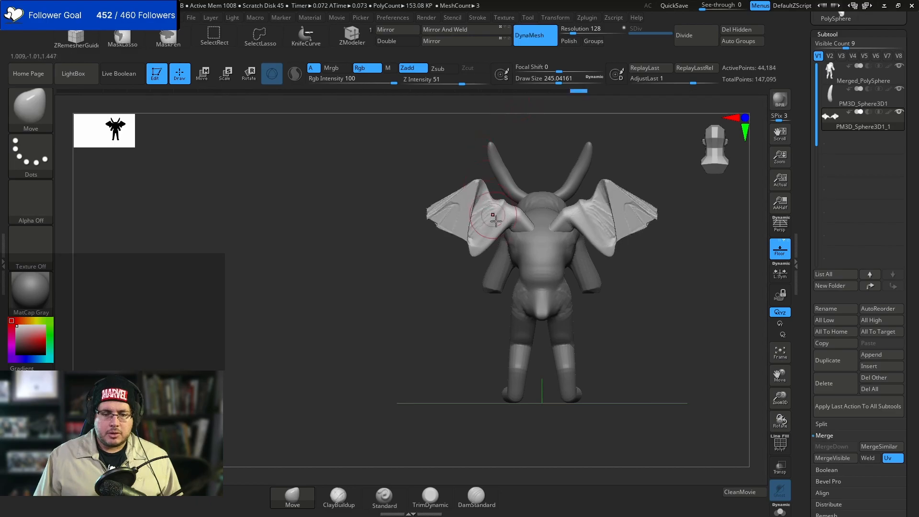
{"action": "left_click_drag", "start_coordinate": [502, 312], "coordinate": [527, 188], "text": "shift"}
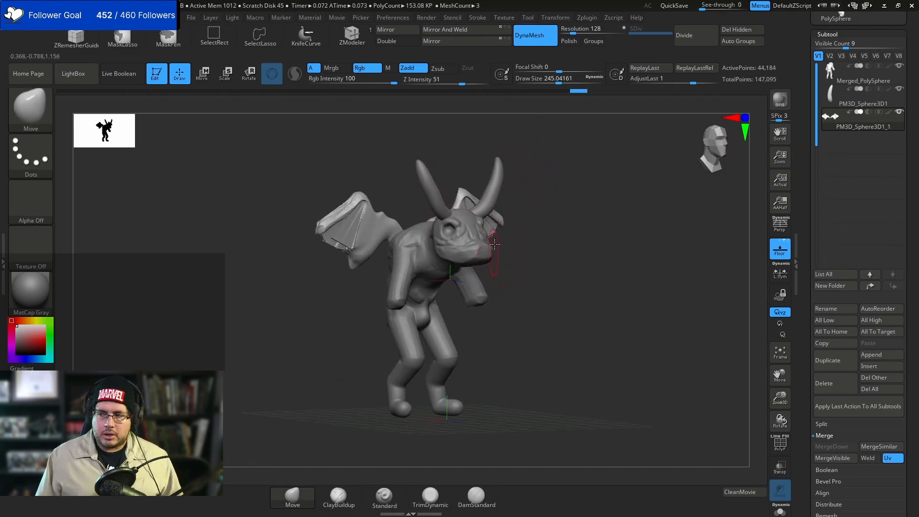
{"action": "left_click_drag", "start_coordinate": [520, 257], "coordinate": [529, 275], "text": "alt"}
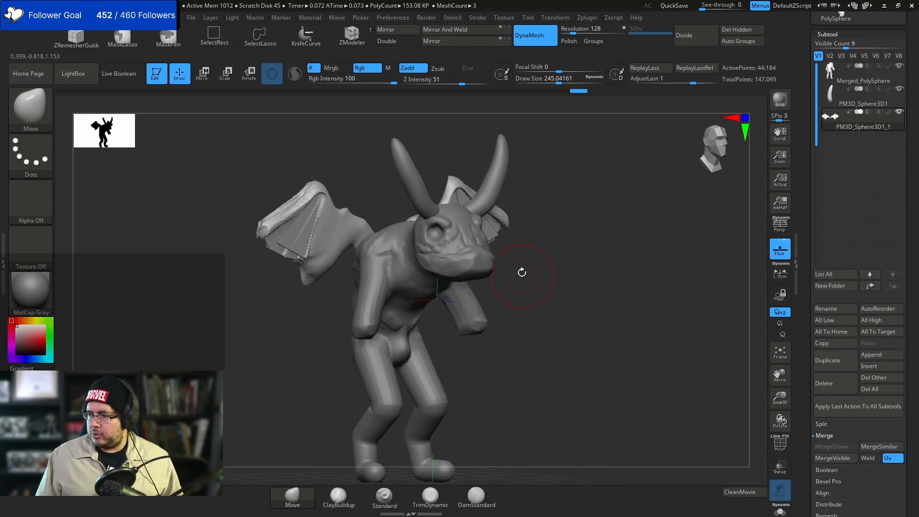
{"action": "mouse_move", "coordinate": [530, 273]}
{"action": "left_mouse_down"}
{"action": "mouse_move", "coordinate": [519, 291]}
{"action": "mouse_move", "coordinate": [503, 290]}
{"action": "mouse_move", "coordinate": [553, 224]}
{"action": "mouse_move", "coordinate": [541, 248]}
{"action": "left_mouse_up"}
- Reduce the Move brush to a draw size of about 172 and switch from the wings to the body subtool
{"action": "key", "text": "space"}
{"action": "left_click_drag", "start_coordinate": [538, 247], "coordinate": [517, 254]}
{"action": "left_click_drag", "start_coordinate": [515, 269], "coordinate": [509, 255], "text": "alt"}
{"action": "left_click", "coordinate": [445, 239], "text": "alt"}
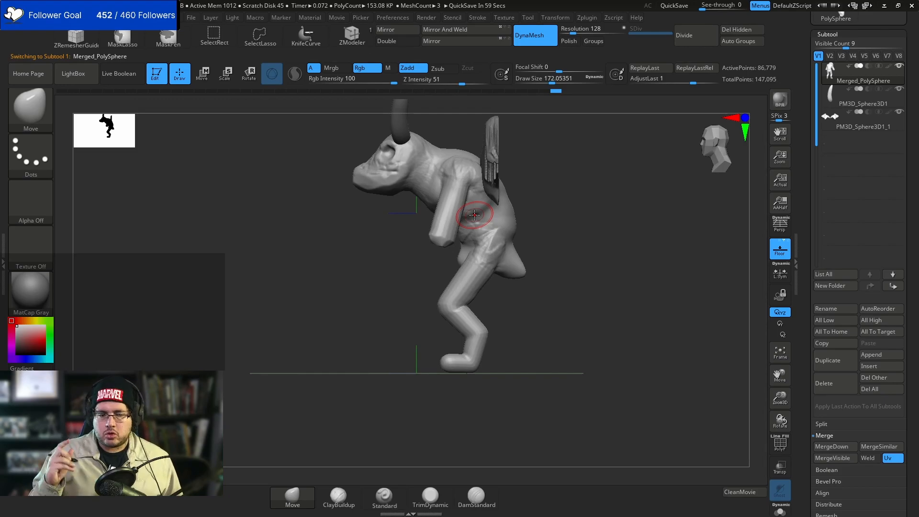
- Switch to Chrome and search Google Images for "popeyes" in a new tab
{"action": "key", "text": "super"}
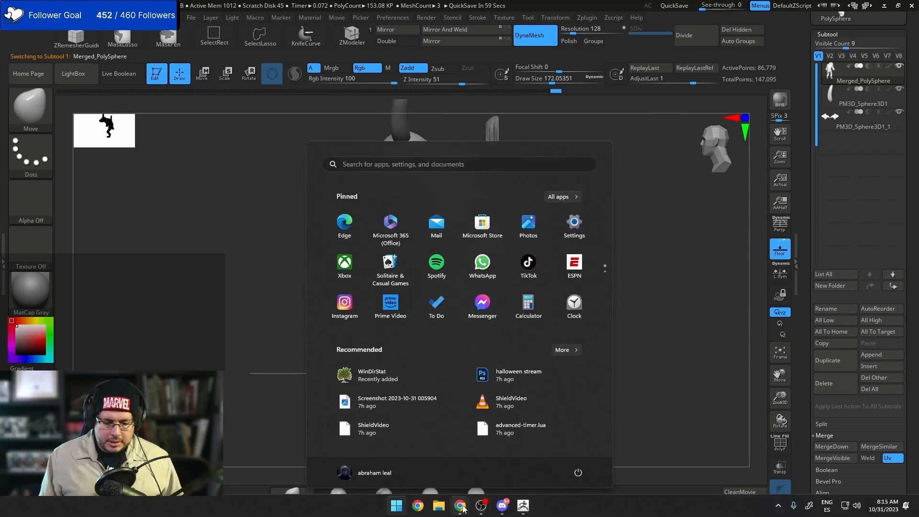
{"action": "mouse_move", "coordinate": [459, 505]}
{"action": "left_click", "coordinate": [506, 451]}
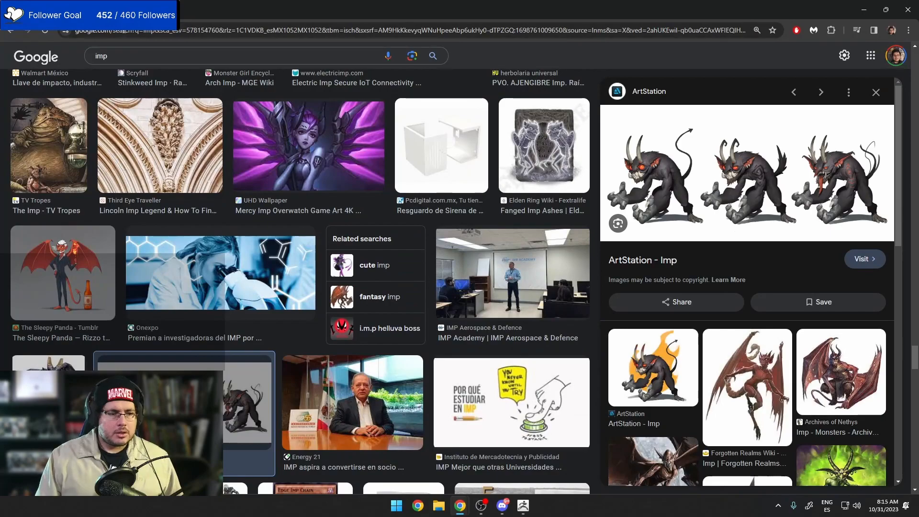
{"action": "key", "text": "ctrl+t"}
{"action": "type", "text": "popeyes"}
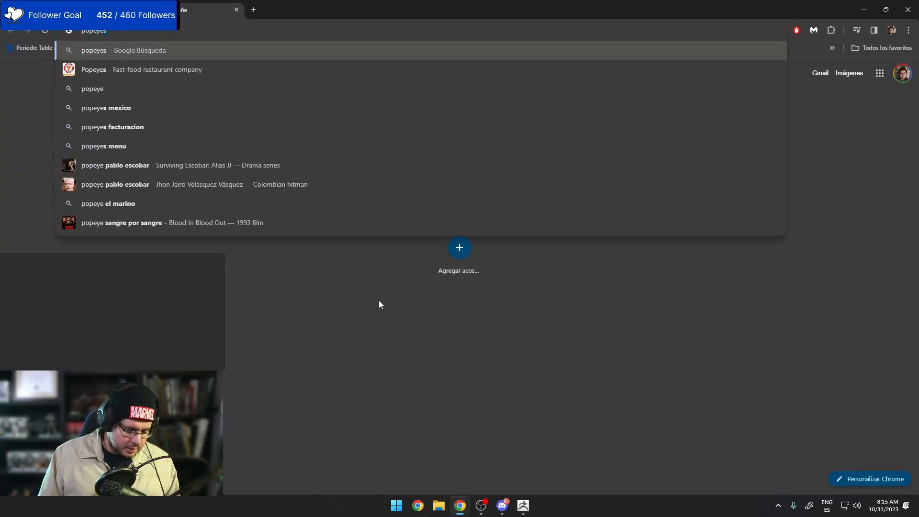
{"action": "key", "text": "Return"}
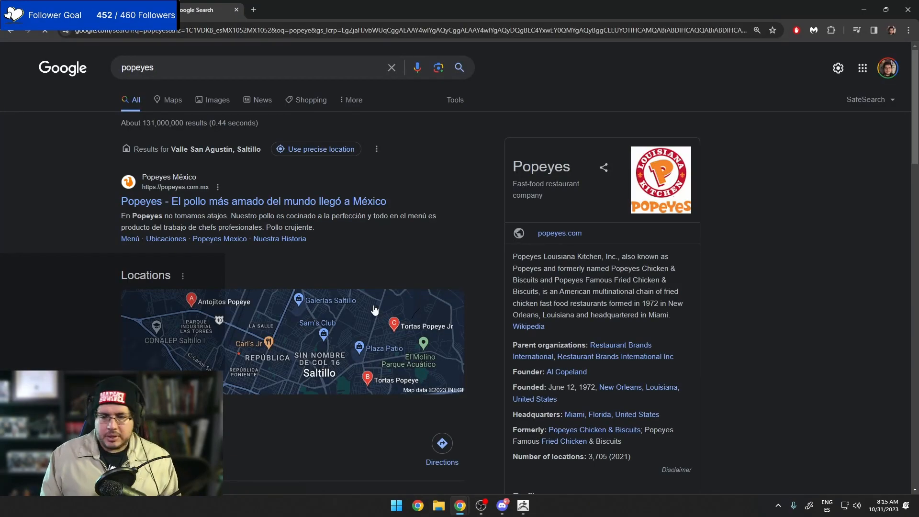
{"action": "left_click", "coordinate": [212, 99]}
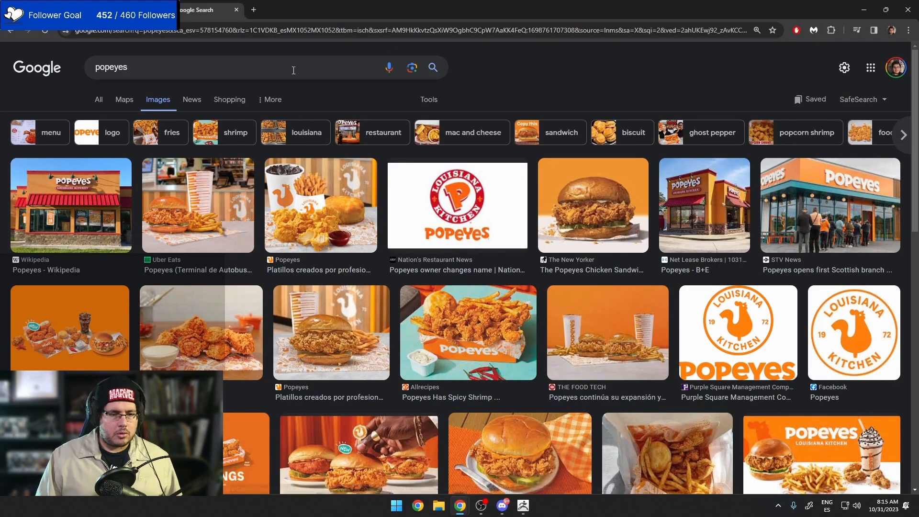
- Refine the image search to "popeyes cartoon" to find pictures of the sailor character
{"action": "left_click", "coordinate": [292, 78]}
{"action": "type", "text": "cartoo"}
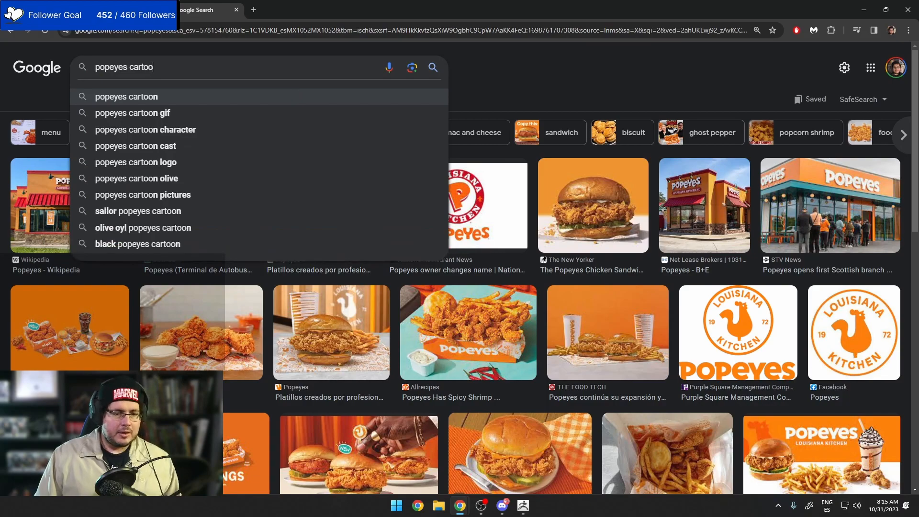
{"action": "left_click", "coordinate": [291, 91]}
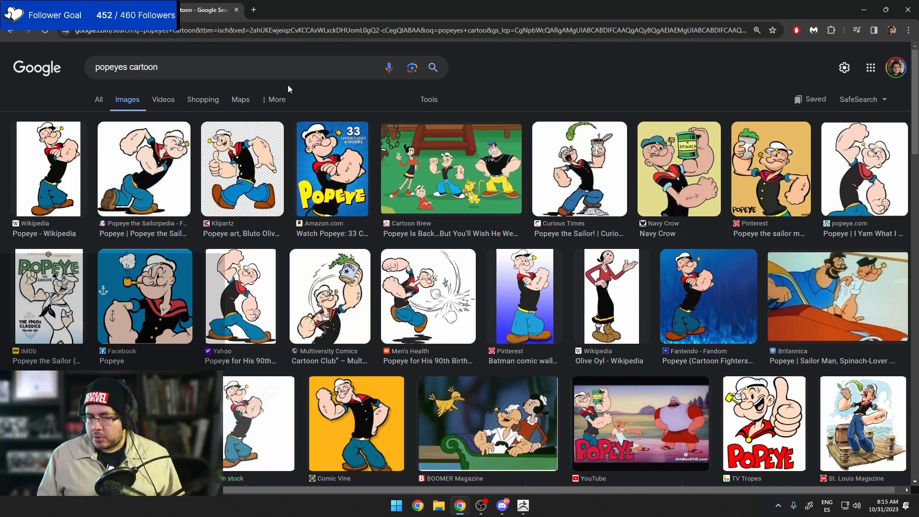
- Open Paint and sketch a figure's head, oval torso and small oval pelvis
{"action": "key", "text": "super"}
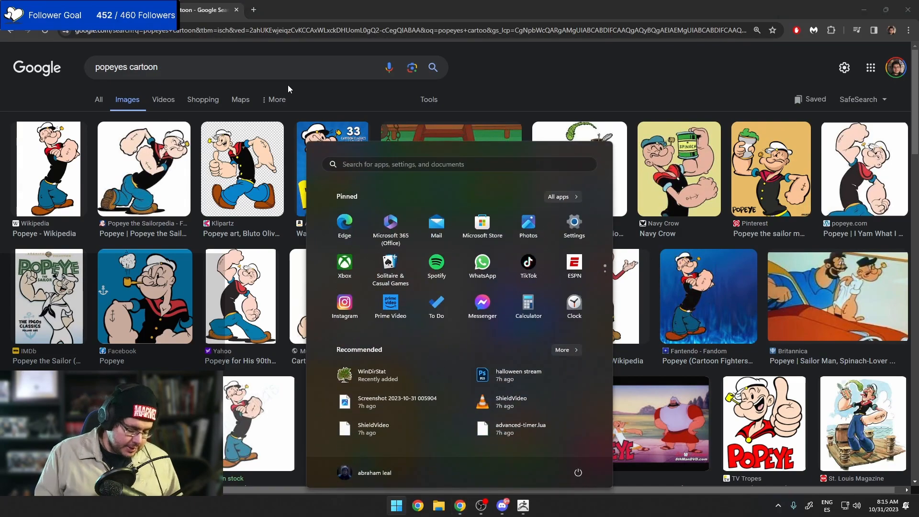
{"action": "type", "text": "paint"}
{"action": "key", "text": "Return"}
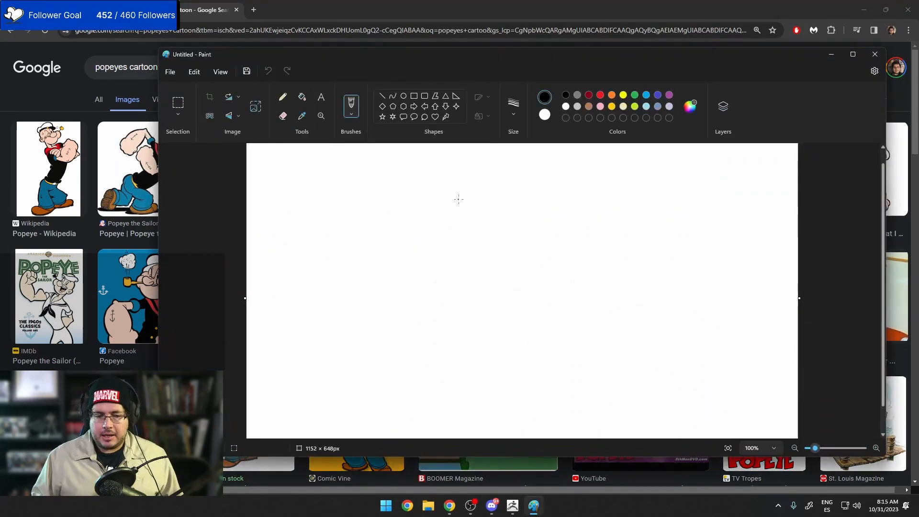
{"action": "mouse_move", "coordinate": [463, 184]}
{"action": "left_mouse_down"}
{"action": "mouse_move", "coordinate": [450, 186]}
{"action": "mouse_move", "coordinate": [448, 177]}
{"action": "mouse_move", "coordinate": [464, 192]}
{"action": "mouse_move", "coordinate": [468, 180]}
{"action": "left_mouse_up"}
{"action": "mouse_move", "coordinate": [466, 254]}
{"action": "left_mouse_down"}
{"action": "mouse_move", "coordinate": [464, 224]}
{"action": "mouse_move", "coordinate": [458, 273]}
{"action": "left_mouse_up"}
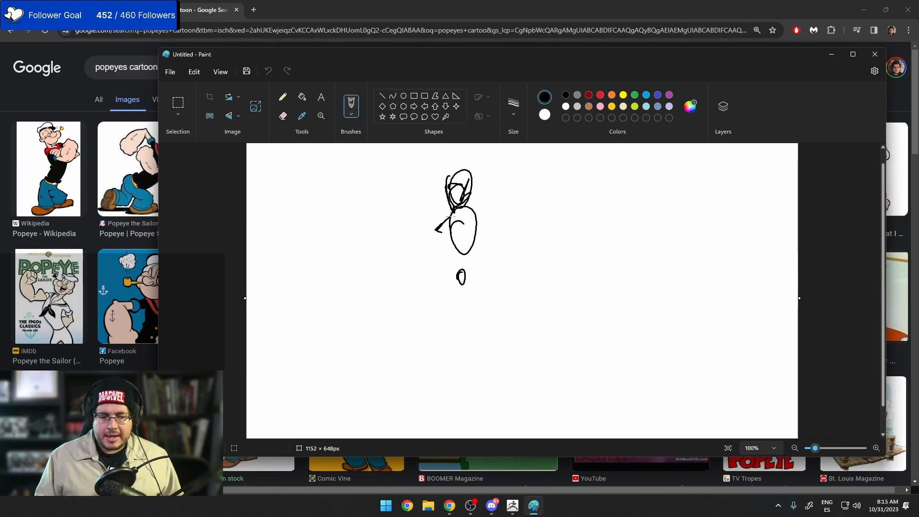
- Sketch a thin upper arm widening into a heavy forearm and fingered hand, with arrows marking the shoulder and arm
{"action": "mouse_move", "coordinate": [441, 227]}
{"action": "left_mouse_down"}
{"action": "mouse_move", "coordinate": [382, 309]}
{"action": "mouse_move", "coordinate": [439, 236]}
{"action": "left_mouse_up"}
{"action": "left_click_drag", "start_coordinate": [377, 304], "coordinate": [407, 326]}
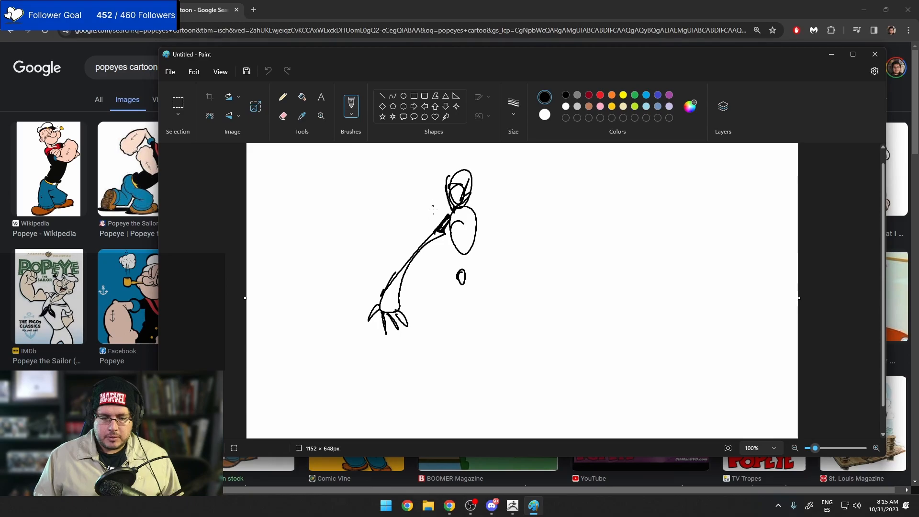
{"action": "left_click_drag", "start_coordinate": [435, 202], "coordinate": [440, 211]}
{"action": "left_click_drag", "start_coordinate": [379, 216], "coordinate": [400, 237]}
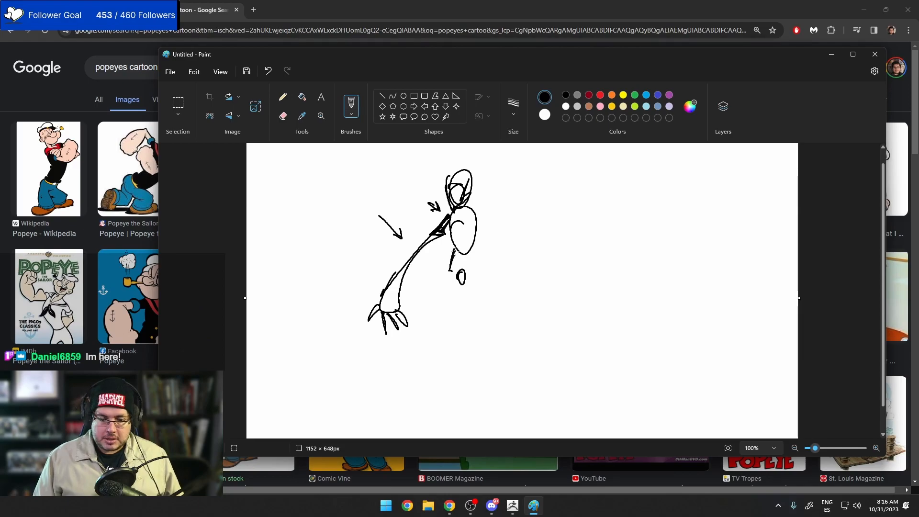
- Draw thin hip joints, two long legs with feet and the figure's second arm with its hand
{"action": "mouse_move", "coordinate": [456, 251]}
{"action": "left_mouse_down"}
{"action": "mouse_move", "coordinate": [433, 356]}
{"action": "mouse_move", "coordinate": [445, 362]}
{"action": "mouse_move", "coordinate": [450, 272]}
{"action": "left_mouse_up"}
{"action": "mouse_move", "coordinate": [429, 413]}
{"action": "left_mouse_down"}
{"action": "mouse_move", "coordinate": [411, 415]}
{"action": "mouse_move", "coordinate": [449, 415]}
{"action": "left_mouse_up"}
{"action": "left_click_drag", "start_coordinate": [476, 270], "coordinate": [483, 401]}
{"action": "mouse_move", "coordinate": [473, 283]}
{"action": "left_mouse_down"}
{"action": "mouse_move", "coordinate": [485, 396]}
{"action": "mouse_move", "coordinate": [508, 407]}
{"action": "left_mouse_up"}
{"action": "mouse_move", "coordinate": [482, 220]}
{"action": "left_mouse_down"}
{"action": "mouse_move", "coordinate": [488, 227]}
{"action": "mouse_move", "coordinate": [477, 212]}
{"action": "mouse_move", "coordinate": [545, 317]}
{"action": "left_mouse_up"}
{"action": "mouse_move", "coordinate": [497, 234]}
{"action": "left_mouse_down"}
{"action": "mouse_move", "coordinate": [558, 313]}
{"action": "mouse_move", "coordinate": [545, 321]}
{"action": "left_mouse_up"}
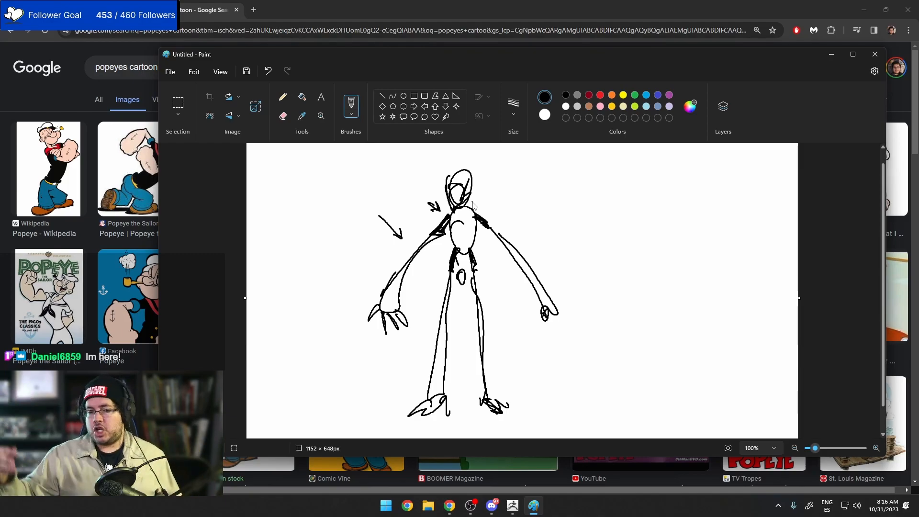
- Draw a curved double-headed arrow around the figure's second shoulder to mark its rotation
{"action": "left_click_drag", "start_coordinate": [489, 230], "coordinate": [476, 238]}
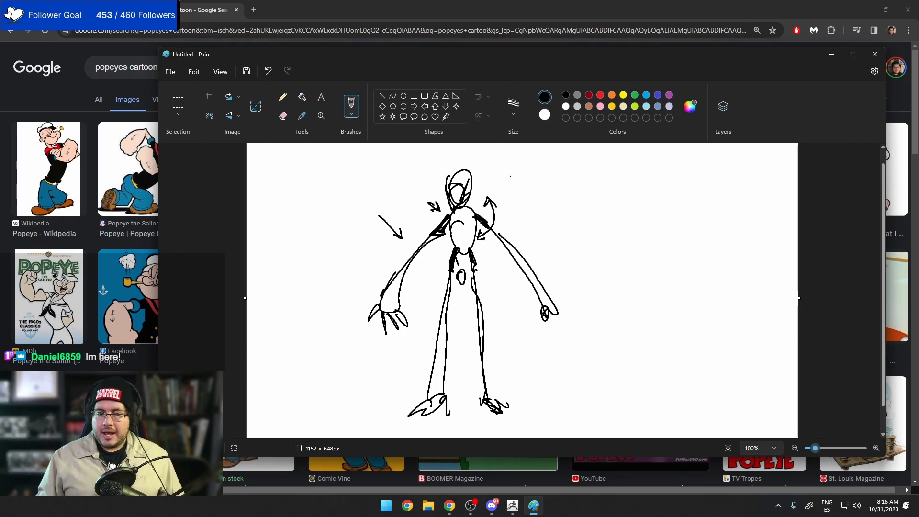
{"action": "left_click_drag", "start_coordinate": [520, 235], "coordinate": [563, 312]}
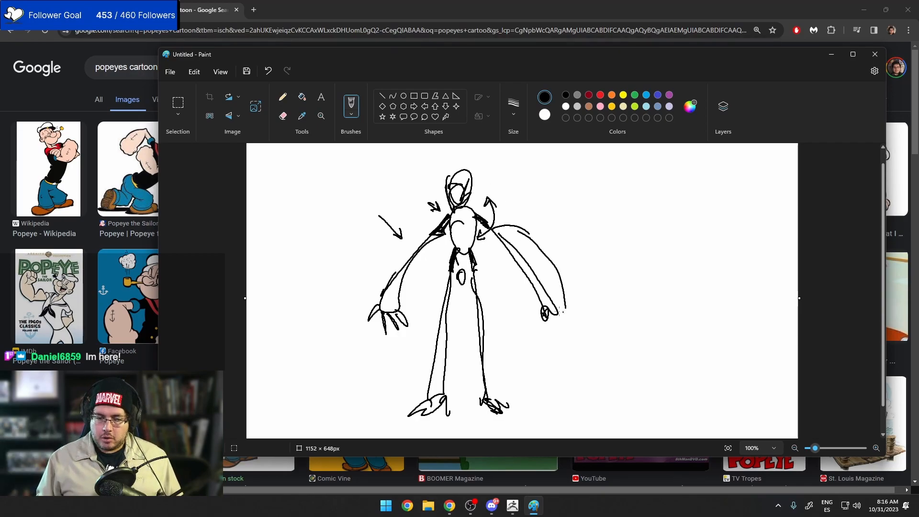
{"action": "key", "text": "ctrl+z"}
{"action": "key", "text": "ctrl+z"}
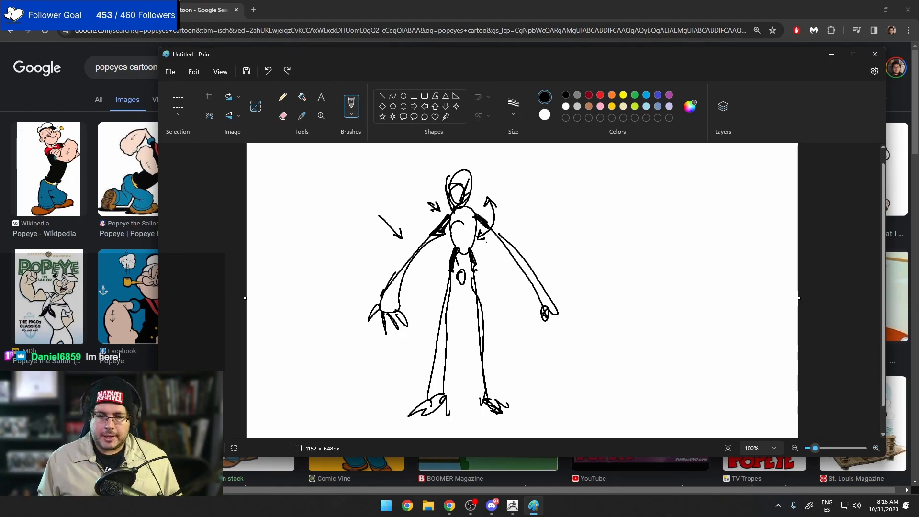
- Sketch a second figure beside the first with a small head, thin upper arms, a flared forearm and an arrow at the shoulder
{"action": "mouse_move", "coordinate": [609, 185]}
{"action": "left_mouse_down"}
{"action": "mouse_move", "coordinate": [617, 167]}
{"action": "mouse_move", "coordinate": [624, 177]}
{"action": "mouse_move", "coordinate": [550, 261]}
{"action": "mouse_move", "coordinate": [602, 194]}
{"action": "mouse_move", "coordinate": [631, 194]}
{"action": "left_mouse_up"}
{"action": "mouse_move", "coordinate": [672, 256]}
{"action": "left_mouse_down"}
{"action": "mouse_move", "coordinate": [689, 297]}
{"action": "mouse_move", "coordinate": [672, 253]}
{"action": "left_mouse_up"}
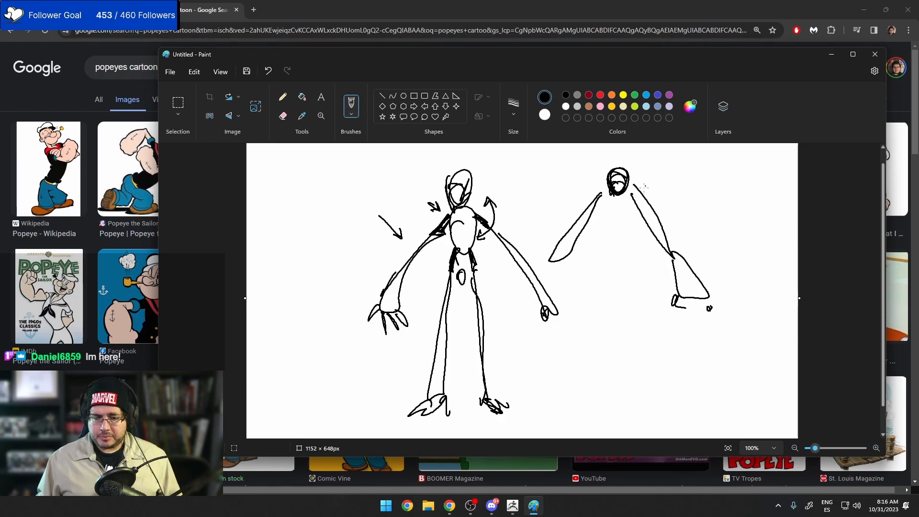
{"action": "mouse_move", "coordinate": [641, 180]}
{"action": "left_mouse_down"}
{"action": "mouse_move", "coordinate": [672, 162]}
{"action": "mouse_move", "coordinate": [631, 187]}
{"action": "mouse_move", "coordinate": [632, 200]}
{"action": "left_mouse_up"}
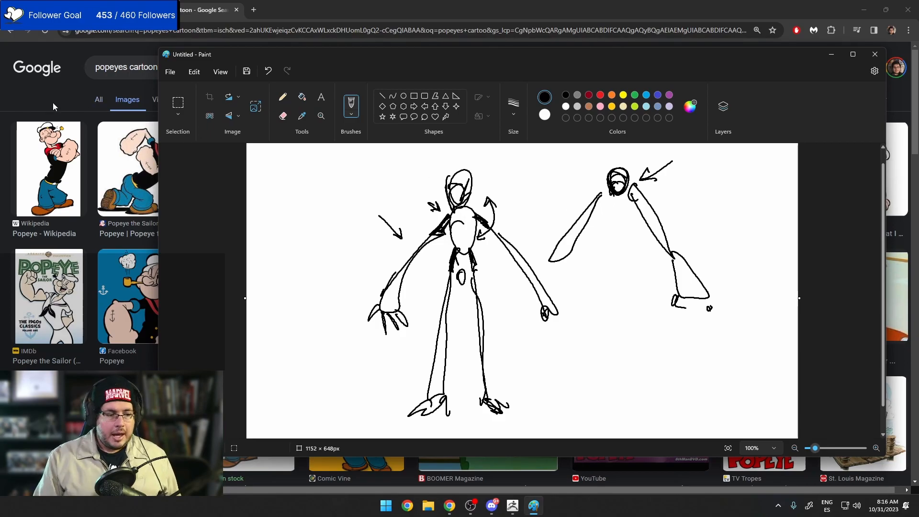
- Switch to the browser and run an image search for "neville page" in a new tab
{"action": "left_click", "coordinate": [62, 115]}
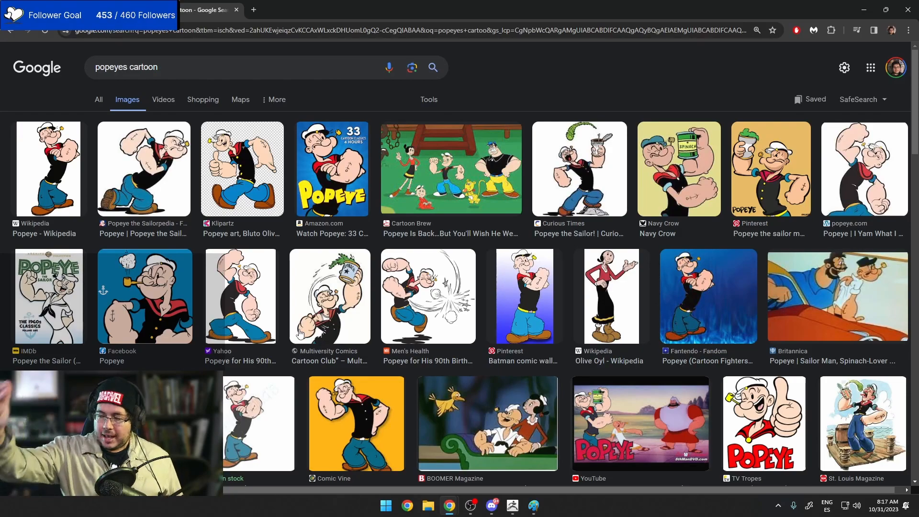
{"action": "left_click", "coordinate": [253, 9]}
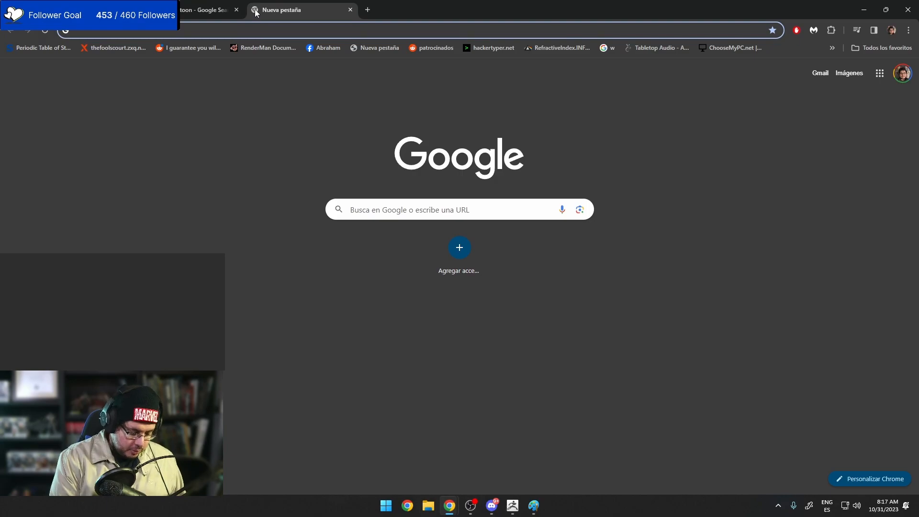
{"action": "type", "text": "neville page"}
{"action": "key", "text": "Return"}
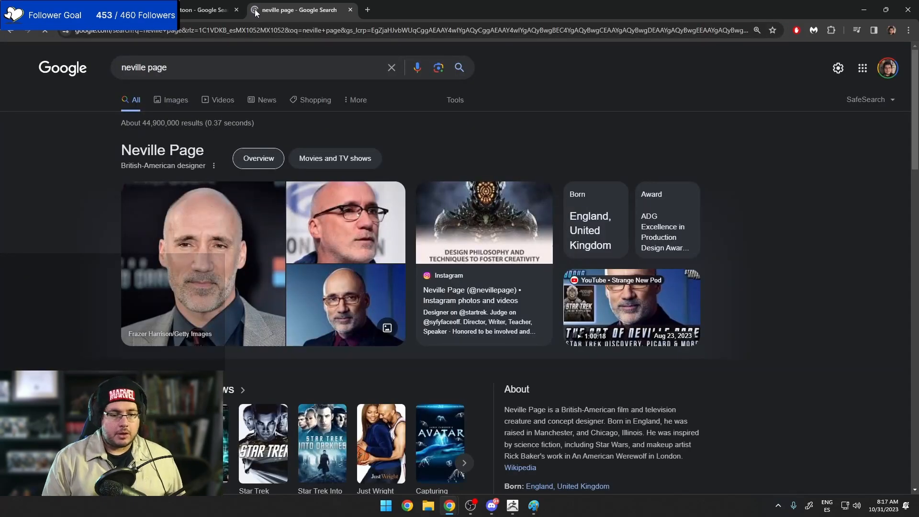
{"action": "left_click", "coordinate": [175, 99]}
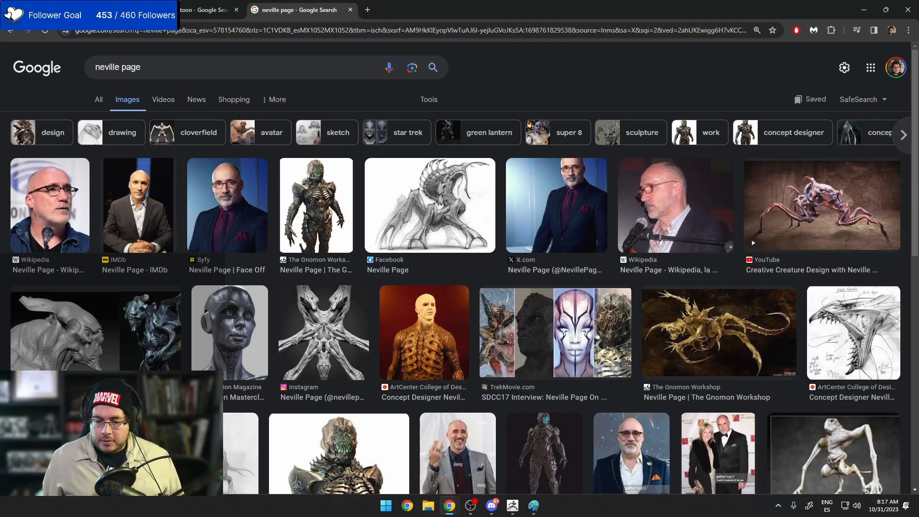
- Examine the limb proportions in the pale Clover creature image and two related long-armed creature designs
{"action": "left_click", "coordinate": [832, 455]}
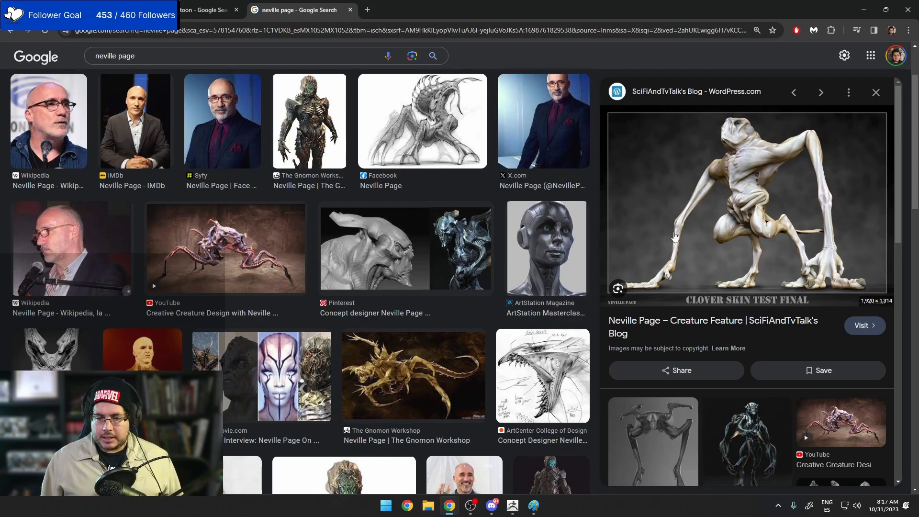
{"action": "left_click", "coordinate": [751, 406]}
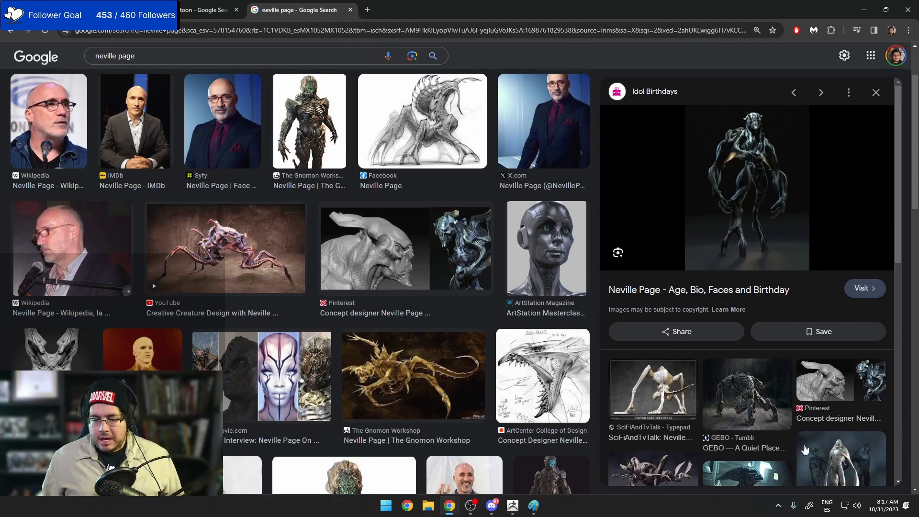
{"action": "left_click", "coordinate": [827, 457]}
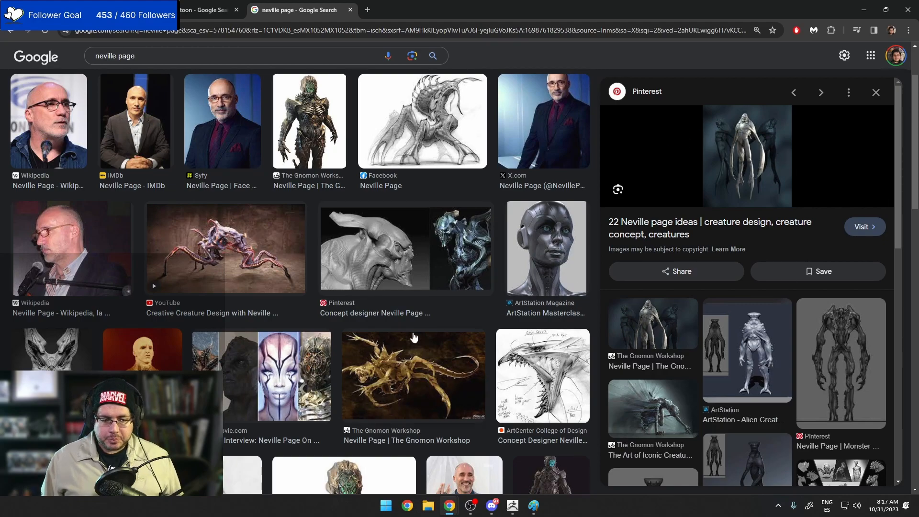
- Switch back to ZBrush and mask the imp's body except for the ends of its arms
{"action": "left_click", "coordinate": [863, 9]}
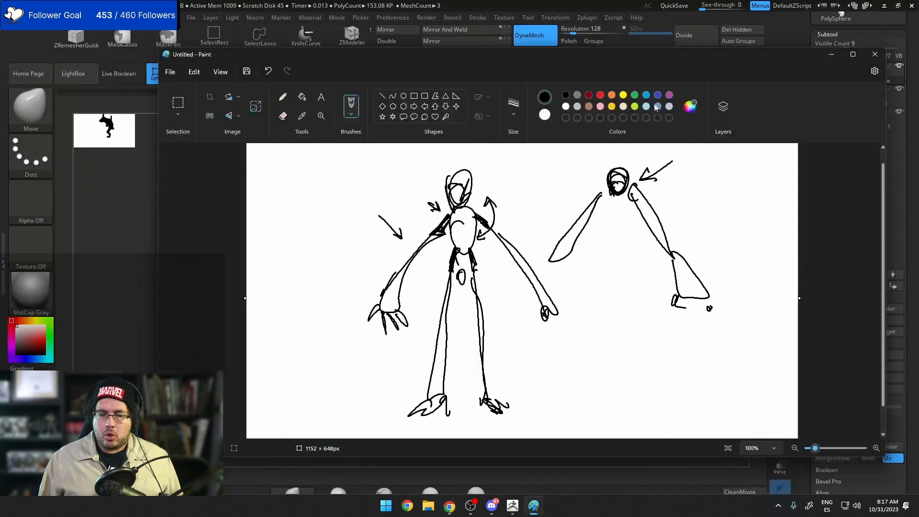
{"action": "left_click", "coordinate": [831, 55]}
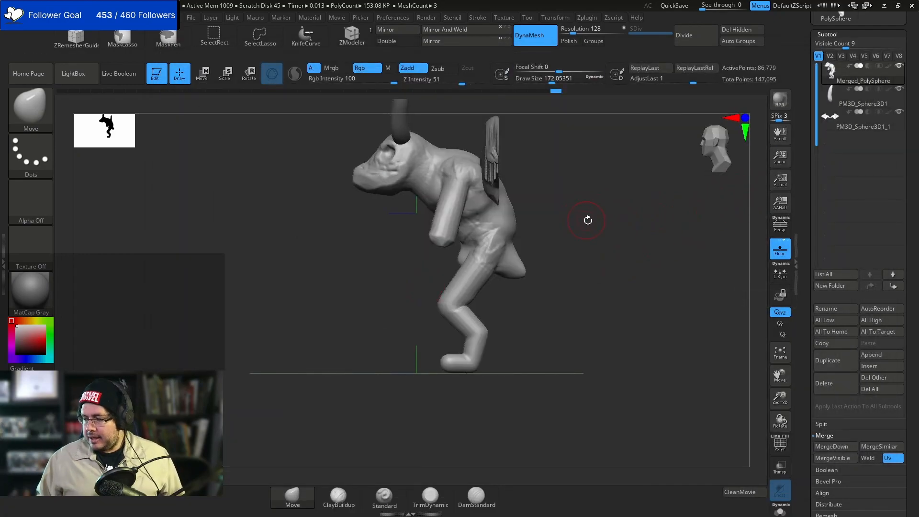
{"action": "mouse_move", "coordinate": [587, 247]}
{"action": "left_mouse_down"}
{"action": "mouse_move", "coordinate": [584, 238]}
{"action": "mouse_move", "coordinate": [592, 256]}
{"action": "mouse_move", "coordinate": [548, 236]}
{"action": "left_mouse_up"}
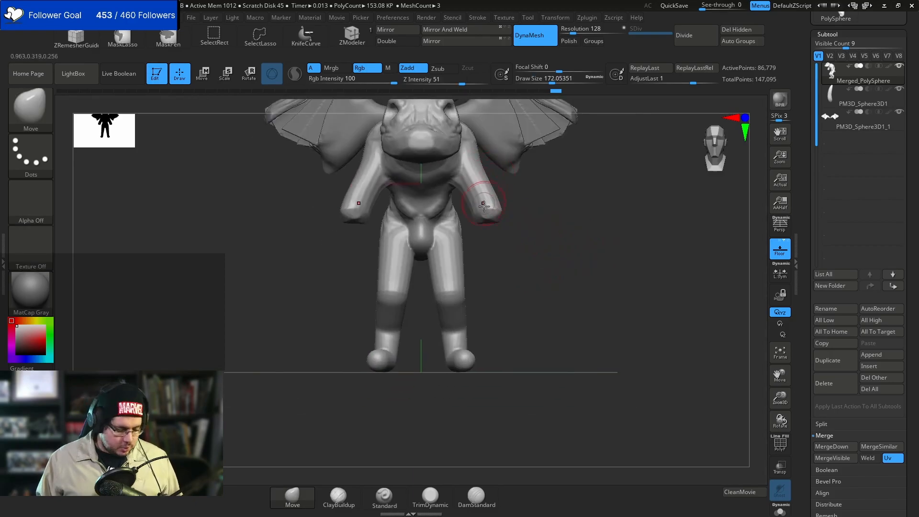
{"action": "left_click_drag", "start_coordinate": [487, 189], "coordinate": [484, 204]}
{"action": "mouse_move", "coordinate": [557, 227]}
{"action": "left_mouse_down", "text": "shift"}
{"action": "mouse_move", "coordinate": [498, 225]}
{"action": "mouse_move", "coordinate": [507, 217]}
{"action": "mouse_move", "coordinate": [479, 210]}
{"action": "left_mouse_up", "text": "shift"}
{"action": "key", "text": "space"}
{"action": "key", "text": "ctrl"}
{"action": "left_click", "coordinate": [461, 247], "text": "ctrl"}
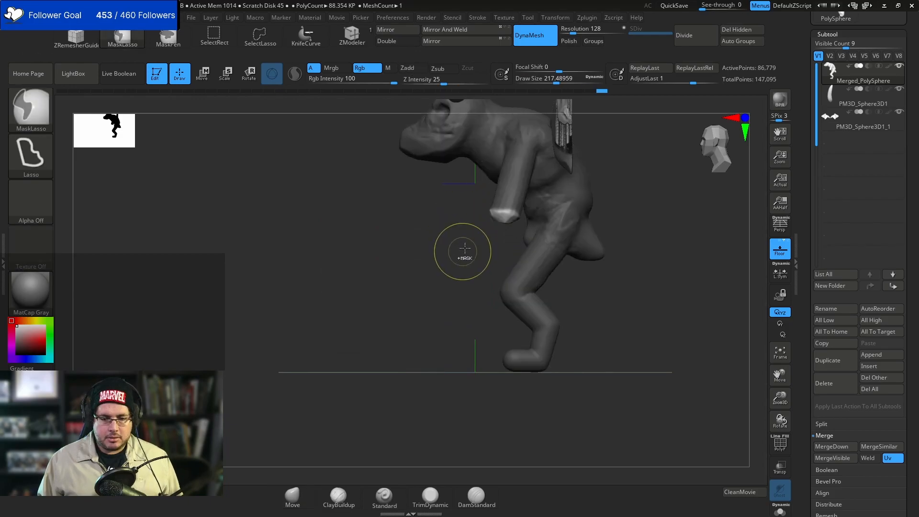
- Stretch the unmasked arm ends down, forward and outward into very long forearms
{"action": "key", "text": "w"}
{"action": "left_click_drag", "start_coordinate": [508, 238], "coordinate": [423, 353]}
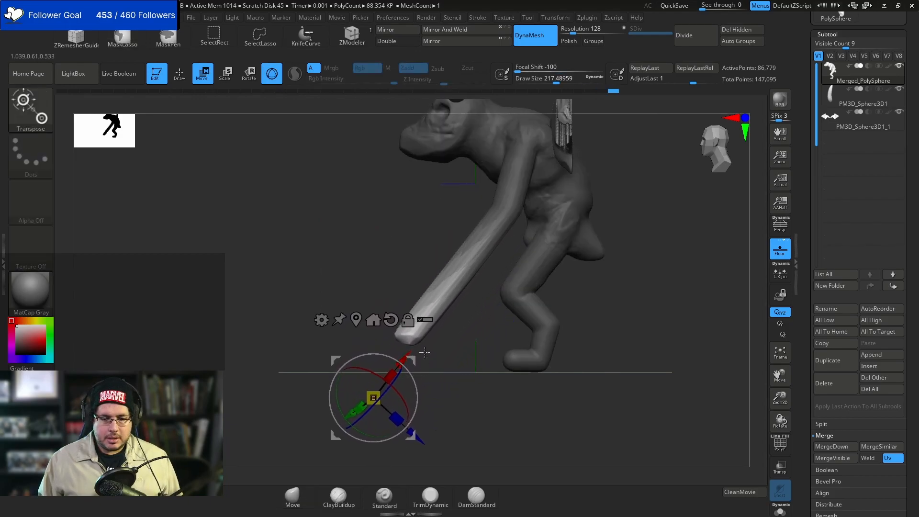
{"action": "left_click_drag", "start_coordinate": [392, 277], "coordinate": [466, 276]}
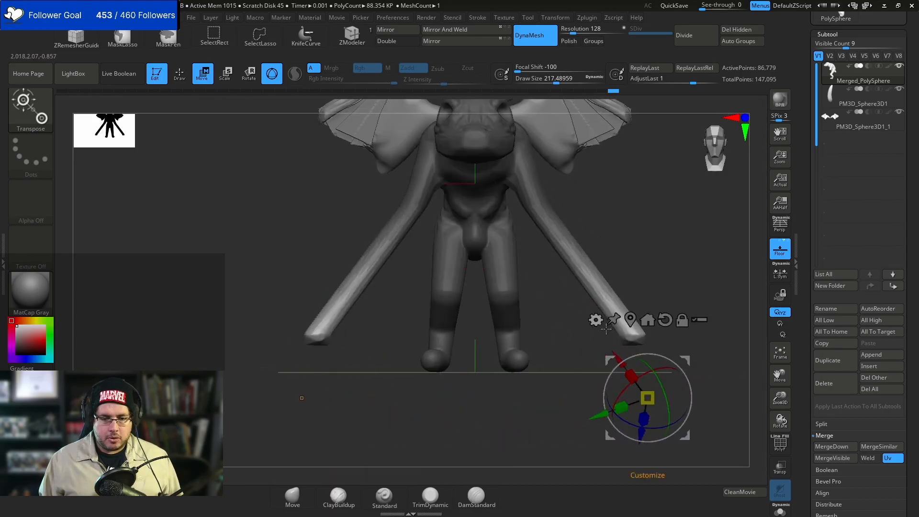
{"action": "left_click_drag", "start_coordinate": [621, 408], "coordinate": [476, 408]}
{"action": "left_click_drag", "start_coordinate": [639, 311], "coordinate": [571, 343], "text": "shift"}
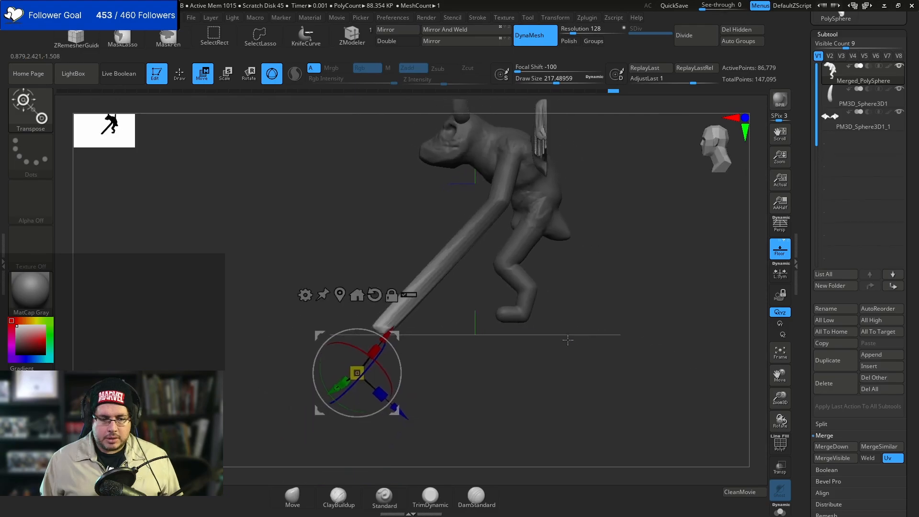
{"action": "left_click_drag", "start_coordinate": [397, 356], "coordinate": [421, 306]}
{"action": "left_click_drag", "start_coordinate": [444, 348], "coordinate": [514, 356], "text": "shift"}
{"action": "left_click_drag", "start_coordinate": [444, 352], "coordinate": [468, 346]}
{"action": "key", "text": "ctrl+z"}
{"action": "key", "text": "ctrl+z"}
- Bring the long arms back closer to the body, remesh them and angle their ends straight down
{"action": "mouse_move", "coordinate": [472, 386]}
{"action": "left_mouse_down"}
{"action": "mouse_move", "coordinate": [495, 380]}
{"action": "mouse_move", "coordinate": [486, 382]}
{"action": "left_mouse_up"}
{"action": "left_click_drag", "start_coordinate": [559, 313], "coordinate": [469, 320], "text": "shift"}
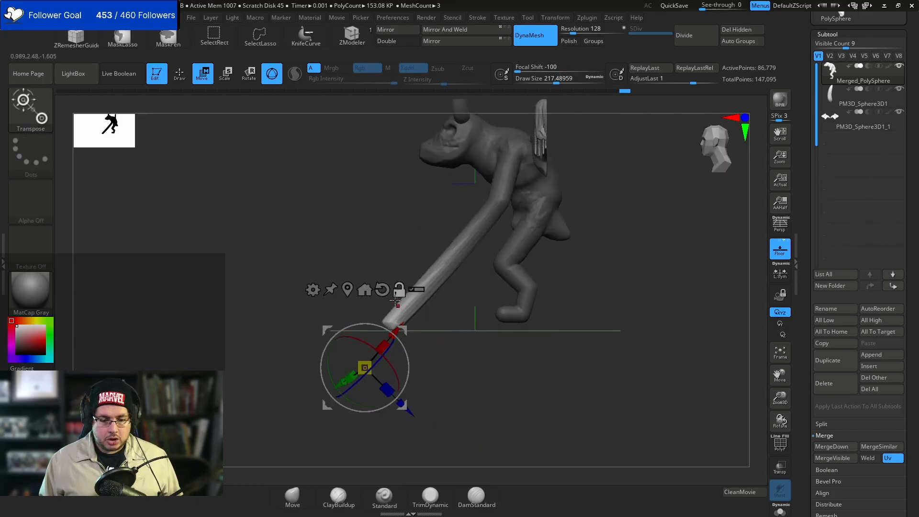
{"action": "left_click_drag", "start_coordinate": [330, 367], "coordinate": [408, 281]}
{"action": "left_click_drag", "start_coordinate": [371, 357], "coordinate": [605, 252]}
{"action": "key", "text": "q"}
{"action": "mouse_move", "coordinate": [605, 322]}
{"action": "left_mouse_down", "text": "alt"}
{"action": "mouse_move", "coordinate": [558, 258]}
{"action": "mouse_move", "coordinate": [573, 307]}
{"action": "mouse_move", "coordinate": [539, 263]}
{"action": "mouse_move", "coordinate": [533, 344]}
{"action": "mouse_move", "coordinate": [626, 287]}
{"action": "mouse_move", "coordinate": [600, 329]}
{"action": "mouse_move", "coordinate": [627, 306]}
{"action": "mouse_move", "coordinate": [605, 293]}
{"action": "mouse_move", "coordinate": [555, 303]}
{"action": "mouse_move", "coordinate": [598, 294]}
{"action": "mouse_move", "coordinate": [548, 317]}
{"action": "mouse_move", "coordinate": [577, 310]}
{"action": "mouse_move", "coordinate": [569, 314]}
{"action": "mouse_move", "coordinate": [569, 286]}
{"action": "left_mouse_up", "text": "alt"}
{"action": "key", "text": "w"}
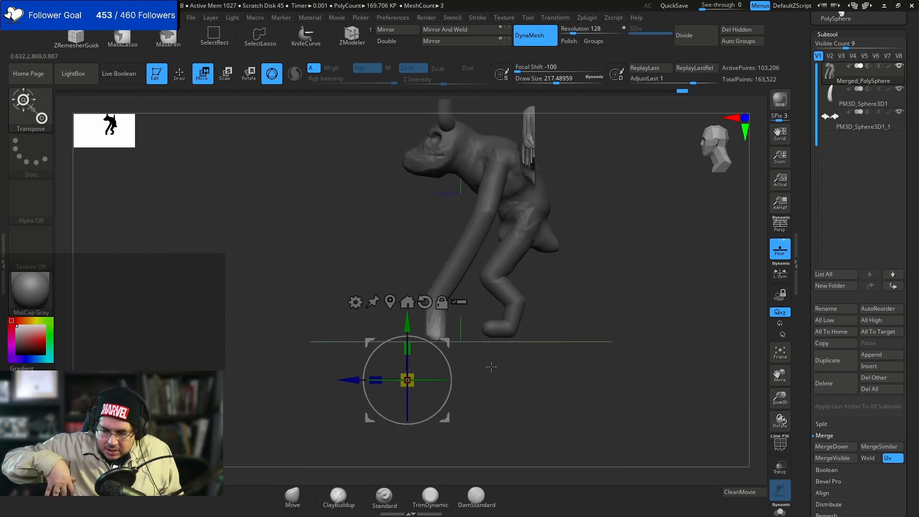
{"action": "key", "text": "q"}
{"action": "mouse_move", "coordinate": [597, 282]}
{"action": "left_mouse_down"}
{"action": "mouse_move", "coordinate": [609, 352]}
{"action": "mouse_move", "coordinate": [601, 308]}
{"action": "mouse_move", "coordinate": [619, 335]}
{"action": "mouse_move", "coordinate": [618, 314]}
{"action": "left_mouse_up"}
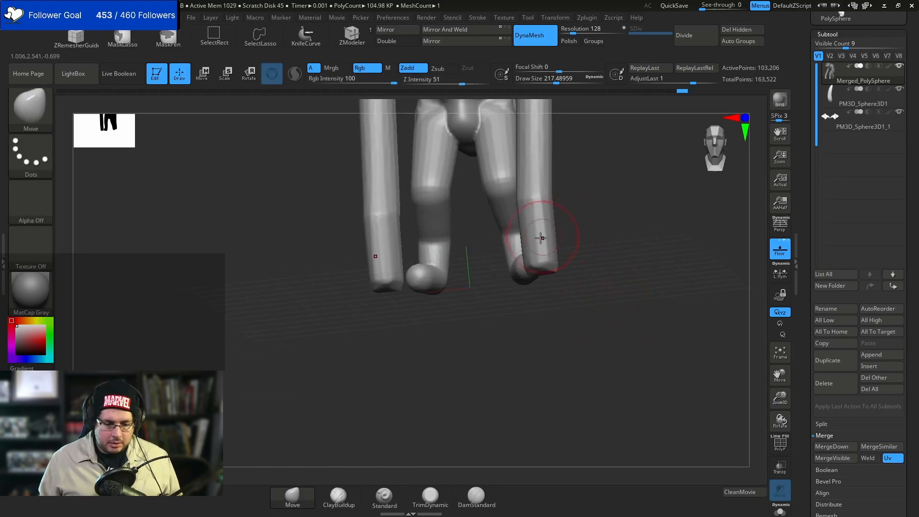
- Pull a thumb inward from each arm end with a smaller Move brush, remeshing the stretched geometry
{"action": "key", "text": "b"}
{"action": "key", "text": "m"}
{"action": "key", "text": "v"}
{"action": "key", "text": "space"}
{"action": "left_click_drag", "start_coordinate": [541, 255], "coordinate": [533, 254]}
{"action": "left_click_drag", "start_coordinate": [582, 199], "coordinate": [610, 208]}
{"action": "key", "text": "space"}
{"action": "left_click_drag", "start_coordinate": [557, 243], "coordinate": [502, 260]}
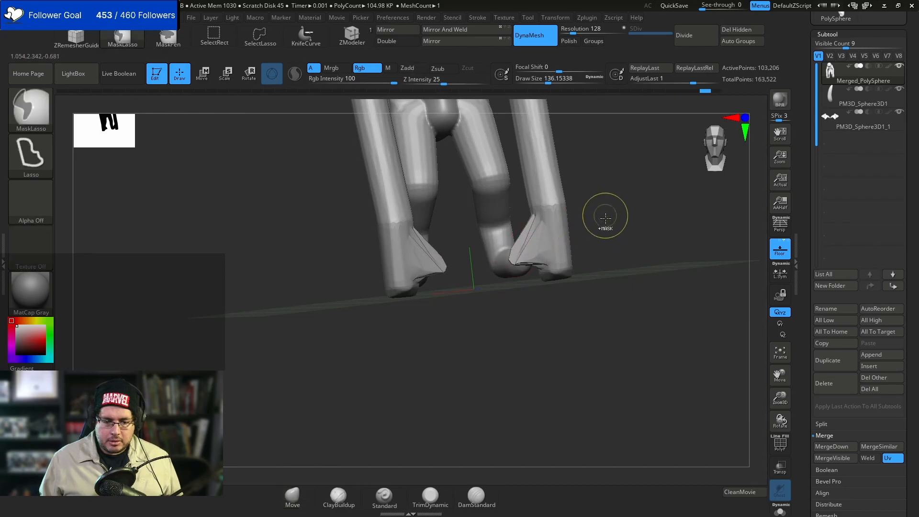
{"action": "left_click_drag", "start_coordinate": [605, 215], "coordinate": [615, 240], "text": "ctrl"}
{"action": "mouse_move", "coordinate": [536, 248]}
{"action": "left_mouse_down"}
{"action": "mouse_move", "coordinate": [521, 284]}
{"action": "mouse_move", "coordinate": [516, 268]}
{"action": "mouse_move", "coordinate": [523, 264]}
{"action": "mouse_move", "coordinate": [522, 277]}
{"action": "left_mouse_up"}
{"action": "mouse_move", "coordinate": [570, 309]}
{"action": "left_mouse_down"}
{"action": "mouse_move", "coordinate": [552, 314]}
{"action": "mouse_move", "coordinate": [547, 338]}
{"action": "mouse_move", "coordinate": [621, 304]}
{"action": "left_mouse_up"}
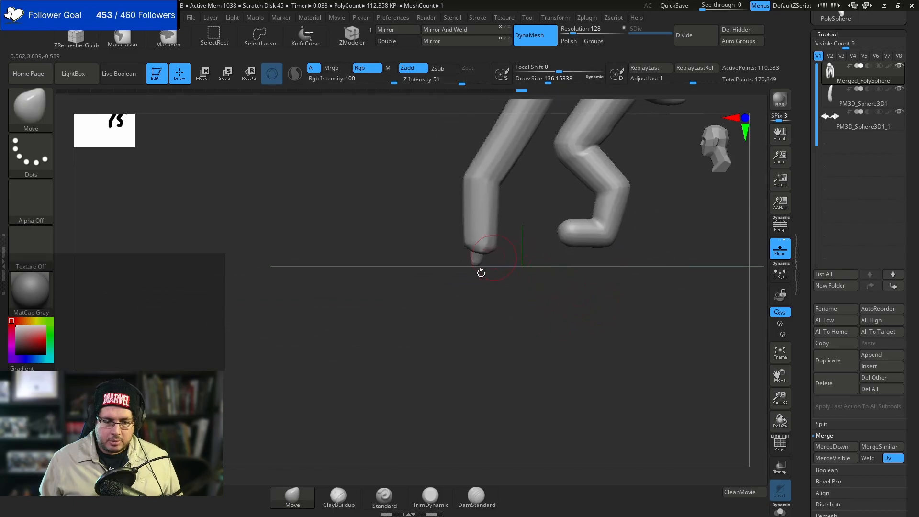
- Pull long fingers down from each hand and curve the thumb with the Move brush
{"action": "mouse_move", "coordinate": [480, 246]}
{"action": "left_mouse_down"}
{"action": "mouse_move", "coordinate": [477, 304]}
{"action": "mouse_move", "coordinate": [490, 294]}
{"action": "left_mouse_up"}
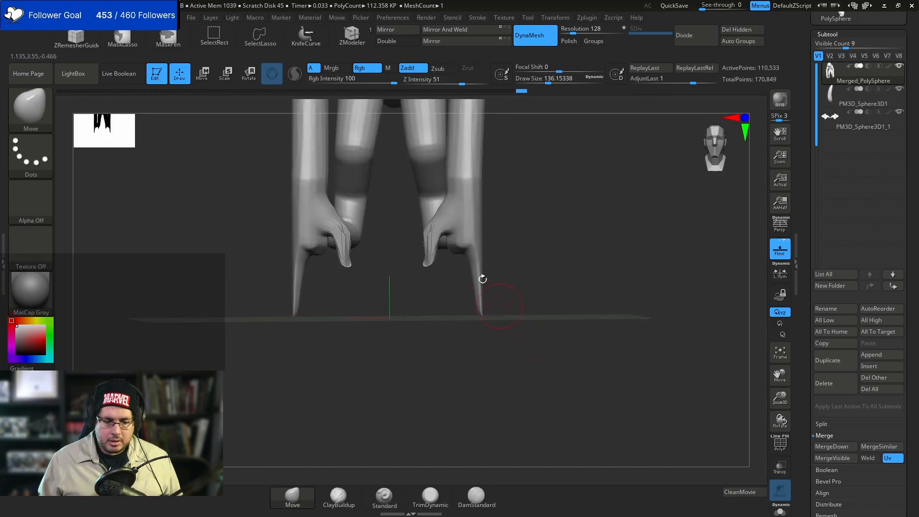
{"action": "left_click_drag", "start_coordinate": [454, 245], "coordinate": [453, 301]}
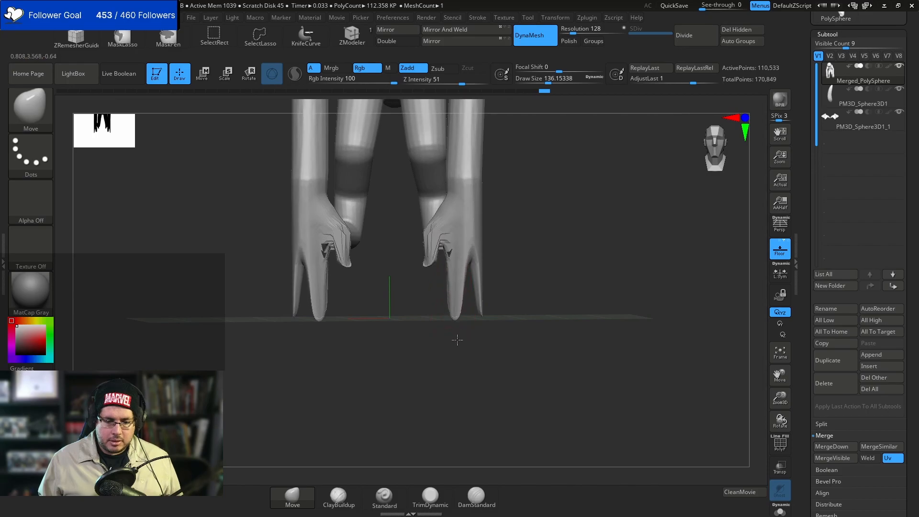
{"action": "left_click_drag", "start_coordinate": [519, 259], "coordinate": [472, 297]}
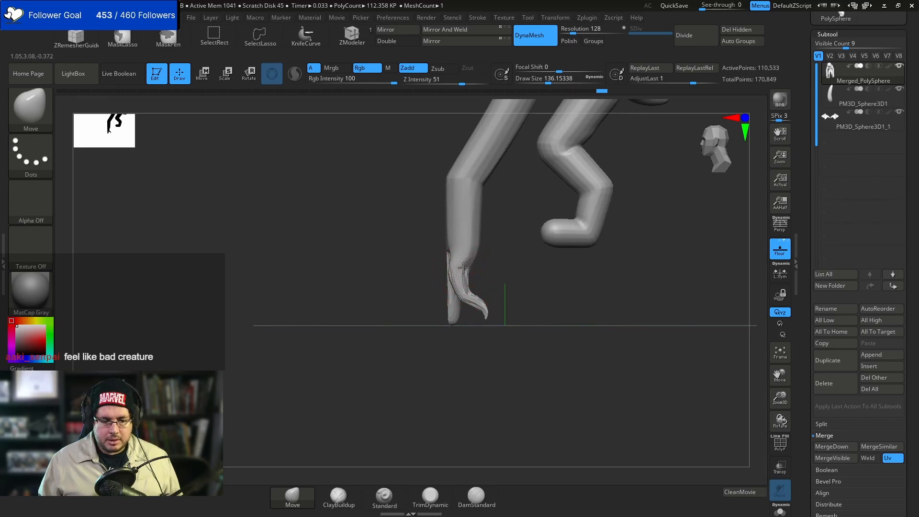
{"action": "mouse_move", "coordinate": [462, 330]}
{"action": "left_mouse_down"}
{"action": "mouse_move", "coordinate": [527, 309]}
{"action": "mouse_move", "coordinate": [506, 312]}
{"action": "mouse_move", "coordinate": [447, 270]}
{"action": "mouse_move", "coordinate": [506, 318]}
{"action": "left_mouse_up"}
- Thicken the thin fingers with the Inflat brush and remesh the hands
{"action": "key", "text": "b"}
{"action": "key", "text": "i"}
{"action": "key", "text": "n"}
{"action": "key", "text": "space"}
{"action": "left_click_drag", "start_coordinate": [449, 243], "coordinate": [442, 243]}
{"action": "left_click_drag", "start_coordinate": [438, 234], "coordinate": [443, 316]}
{"action": "mouse_move", "coordinate": [478, 371]}
{"action": "left_mouse_down", "text": "ctrl"}
{"action": "mouse_move", "coordinate": [465, 246]}
{"action": "mouse_move", "coordinate": [427, 316]}
{"action": "left_mouse_up", "text": "ctrl"}
{"action": "mouse_move", "coordinate": [433, 215]}
{"action": "left_mouse_down"}
{"action": "mouse_move", "coordinate": [515, 236]}
{"action": "mouse_move", "coordinate": [441, 379]}
{"action": "mouse_move", "coordinate": [494, 383]}
{"action": "mouse_move", "coordinate": [568, 267]}
{"action": "mouse_move", "coordinate": [584, 199]}
{"action": "mouse_move", "coordinate": [591, 294]}
{"action": "mouse_move", "coordinate": [605, 264]}
{"action": "mouse_move", "coordinate": [598, 217]}
{"action": "mouse_move", "coordinate": [574, 282]}
{"action": "mouse_move", "coordinate": [565, 257]}
{"action": "left_mouse_up"}
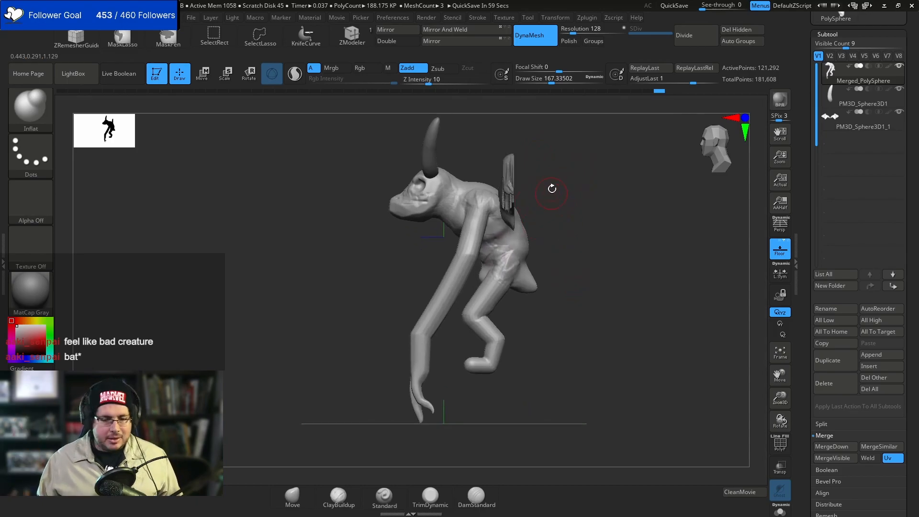
- Repose the arms so the upper arms hang more vertically and the hands angle back toward the body
{"action": "key", "text": "e"}
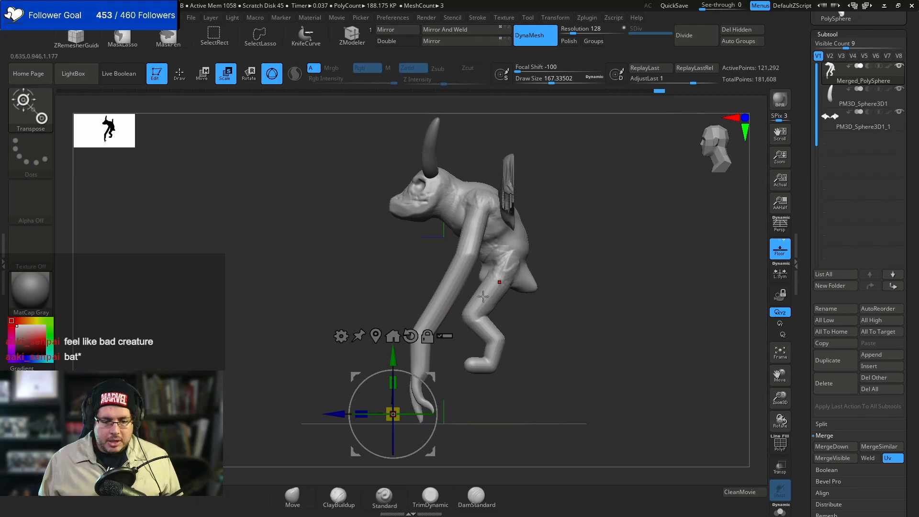
{"action": "left_click_drag", "start_coordinate": [423, 374], "coordinate": [524, 230]}
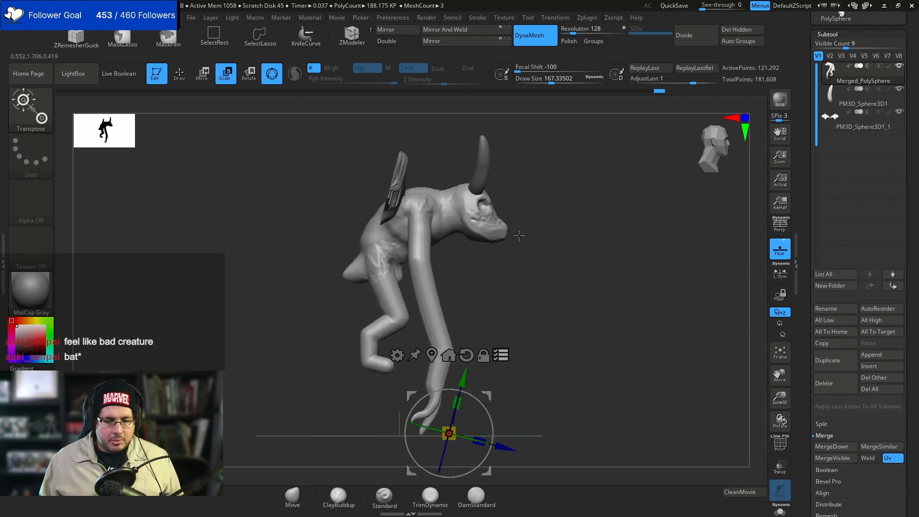
{"action": "mouse_move", "coordinate": [446, 309]}
{"action": "left_mouse_down"}
{"action": "mouse_move", "coordinate": [539, 307]}
{"action": "mouse_move", "coordinate": [505, 304]}
{"action": "mouse_move", "coordinate": [615, 255]}
{"action": "mouse_move", "coordinate": [605, 257]}
{"action": "mouse_move", "coordinate": [625, 228]}
{"action": "mouse_move", "coordinate": [608, 257]}
{"action": "mouse_move", "coordinate": [611, 301]}
{"action": "mouse_move", "coordinate": [569, 238]}
{"action": "mouse_move", "coordinate": [602, 292]}
{"action": "left_mouse_up"}
- Mask everything except the feet and rotate them at the ankle to point downward
{"action": "key", "text": "q"}
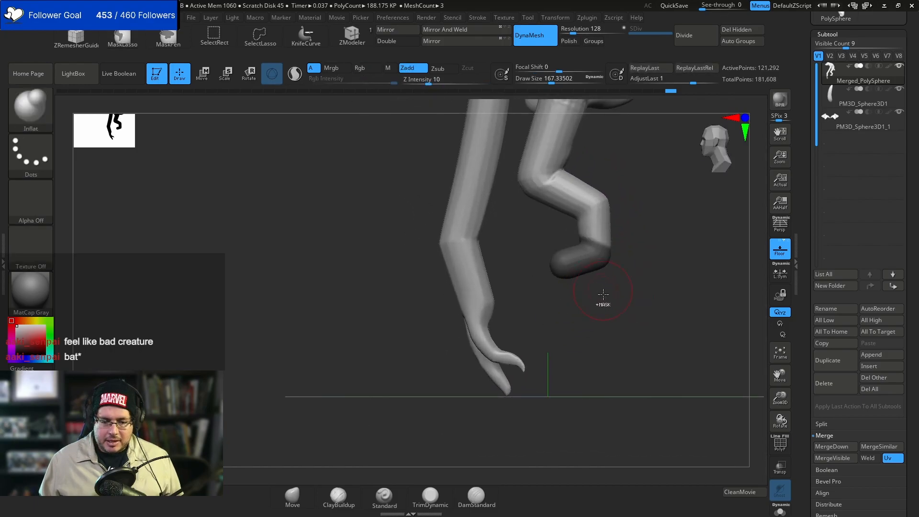
{"action": "left_click", "coordinate": [612, 274], "text": "ctrl"}
{"action": "key", "text": "w"}
{"action": "left_click", "coordinate": [595, 243], "text": "alt"}
{"action": "left_click_drag", "start_coordinate": [553, 256], "coordinate": [576, 283]}
{"action": "left_click_drag", "start_coordinate": [648, 262], "coordinate": [638, 259]}
{"action": "key", "text": "ctrl+z"}
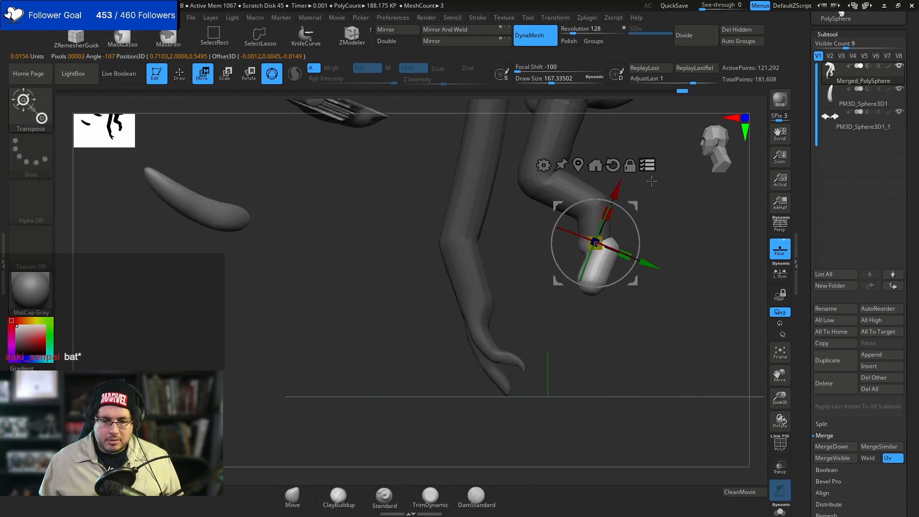
- Refine the placement of the dangling feet, smooth the ankles and clear the mask
{"action": "left_click_drag", "start_coordinate": [582, 201], "coordinate": [648, 168]}
{"action": "left_click_drag", "start_coordinate": [639, 249], "coordinate": [624, 209]}
{"action": "left_click_drag", "start_coordinate": [665, 275], "coordinate": [671, 275]}
{"action": "left_click_drag", "start_coordinate": [656, 257], "coordinate": [703, 286]}
{"action": "key", "text": "q"}
{"action": "left_click_drag", "start_coordinate": [696, 275], "coordinate": [653, 260]}
{"action": "left_click_drag", "start_coordinate": [573, 234], "coordinate": [570, 240], "text": "shift"}
{"action": "left_click_drag", "start_coordinate": [632, 211], "coordinate": [498, 261], "text": "ctrl"}
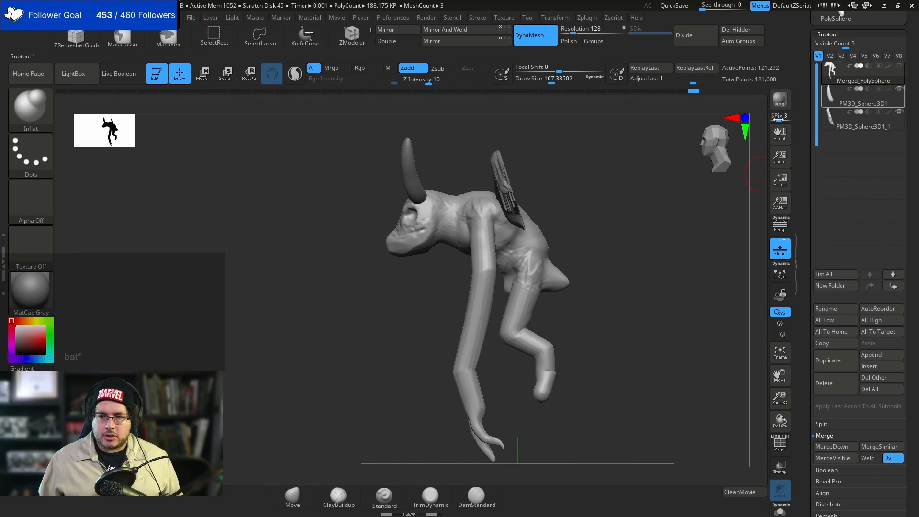
- Hide the horn and wing subtools so that only the imp's body is displayed
{"action": "left_click", "coordinate": [899, 67], "text": "shift"}
{"action": "left_click", "coordinate": [899, 67], "text": "shift"}
{"action": "left_click", "coordinate": [898, 67], "text": "shift"}
{"action": "mouse_move", "coordinate": [686, 183]}
{"action": "left_mouse_down"}
{"action": "mouse_move", "coordinate": [635, 204]}
{"action": "mouse_move", "coordinate": [633, 232]}
{"action": "mouse_move", "coordinate": [502, 139]}
{"action": "left_mouse_up"}
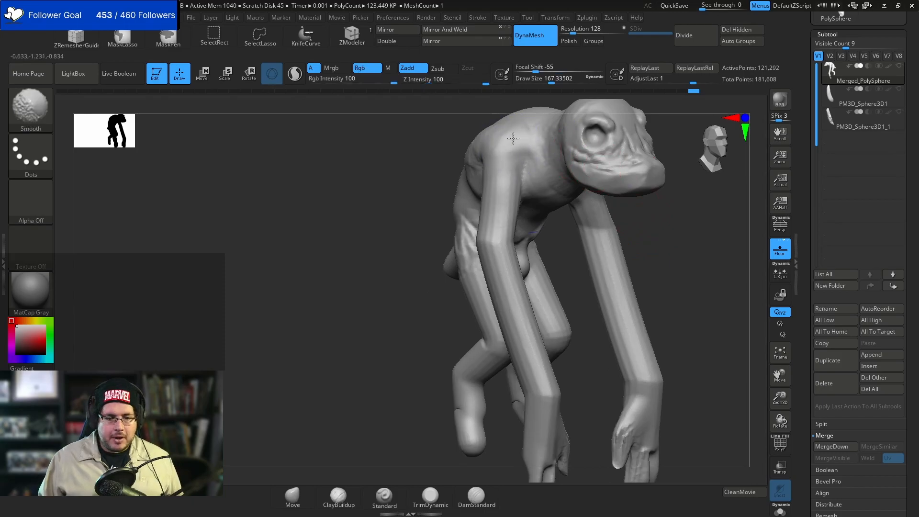
{"action": "mouse_move", "coordinate": [546, 203]}
{"action": "left_mouse_down"}
{"action": "mouse_move", "coordinate": [690, 229]}
{"action": "mouse_move", "coordinate": [665, 244]}
{"action": "left_mouse_up"}
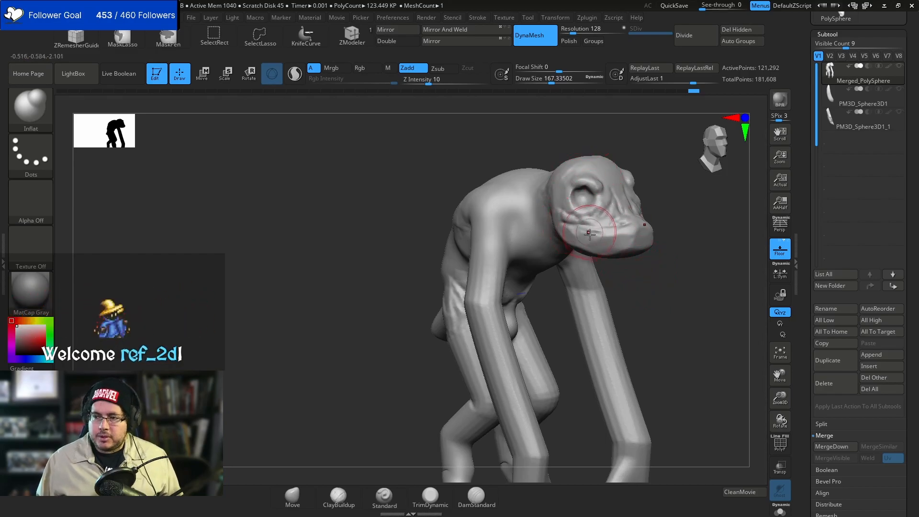
- Build up rounded shoulder muscles with the ClayBuildup brush using Alpha 12, and smooth them into the torso
{"action": "key", "text": "b"}
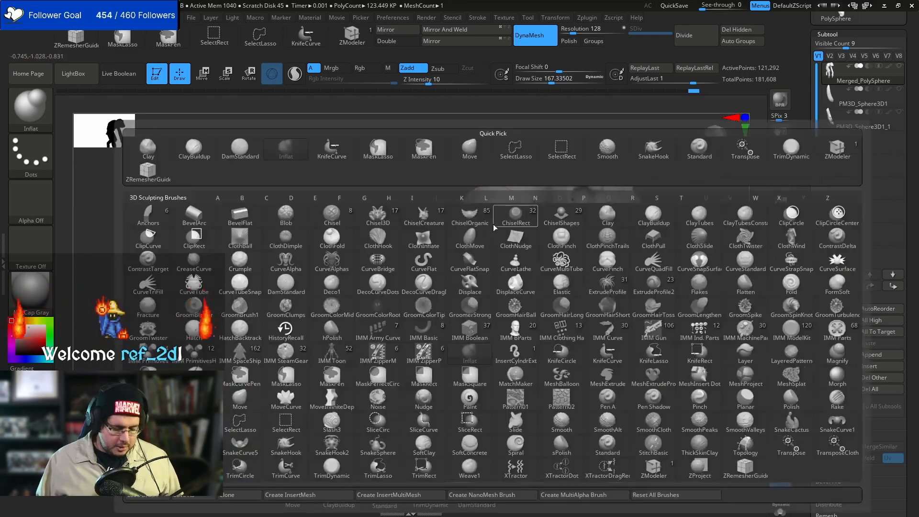
{"action": "key", "text": "c"}
{"action": "key", "text": "b"}
{"action": "key", "text": "space"}
{"action": "left_click", "coordinate": [31, 200]}
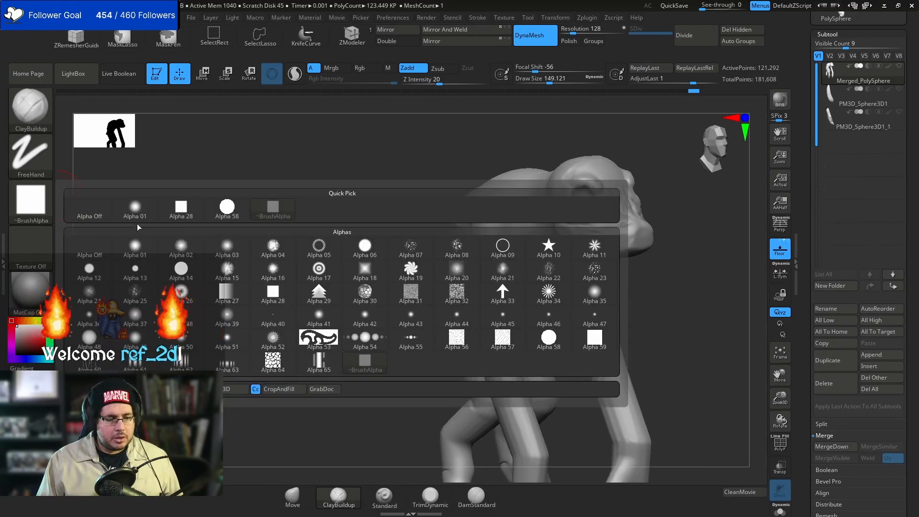
{"action": "left_click", "coordinate": [90, 269]}
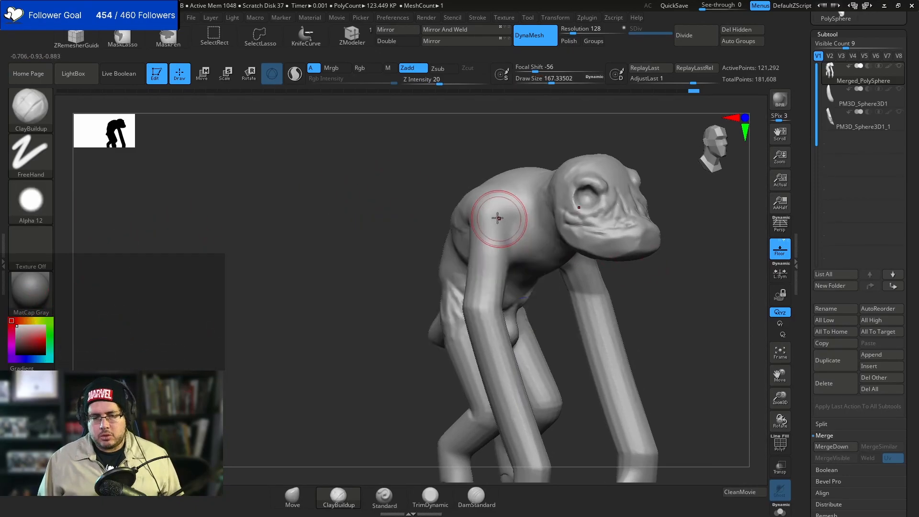
{"action": "key", "text": "]"}
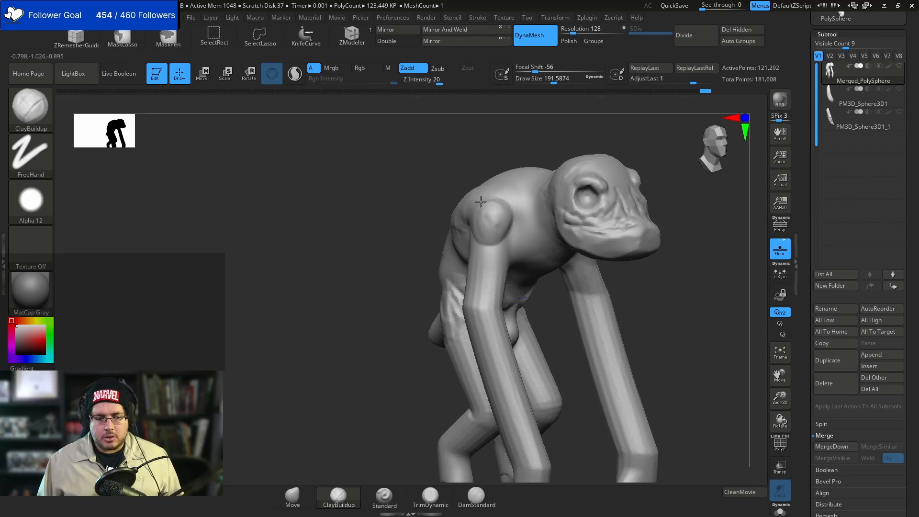
{"action": "left_click_drag", "start_coordinate": [500, 220], "coordinate": [503, 238]}
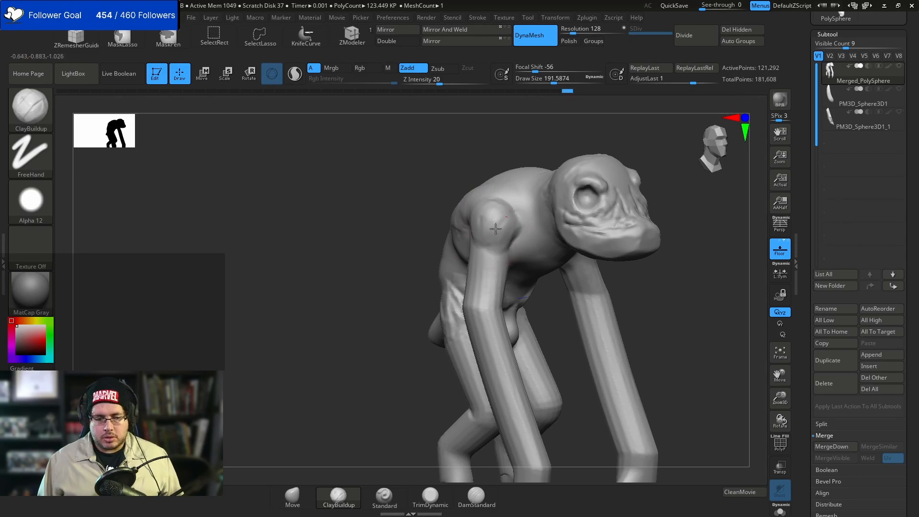
{"action": "left_click_drag", "start_coordinate": [523, 248], "coordinate": [508, 258]}
{"action": "mouse_move", "coordinate": [660, 201]}
{"action": "left_mouse_down", "text": "shift"}
{"action": "mouse_move", "coordinate": [693, 217]}
{"action": "mouse_move", "coordinate": [677, 218]}
{"action": "left_mouse_up", "text": "shift"}
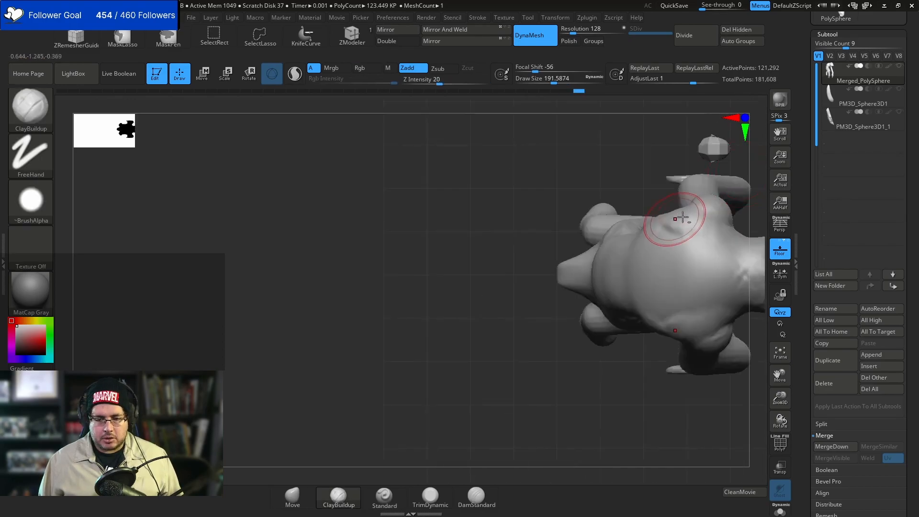
- Add clay around the sides and back of the shoulders to blend them into the upper arms
{"action": "left_click_drag", "start_coordinate": [544, 328], "coordinate": [670, 325]}
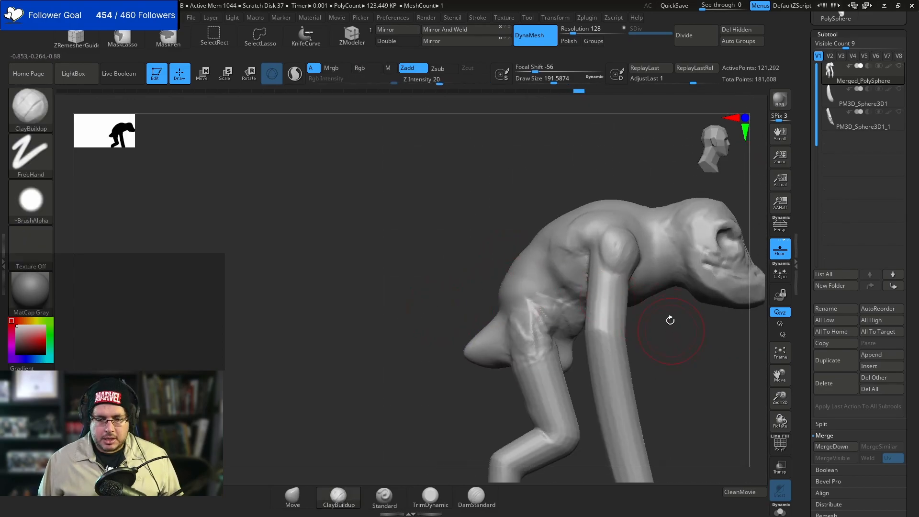
{"action": "left_click_drag", "start_coordinate": [595, 236], "coordinate": [612, 263]}
{"action": "right_click_drag", "start_coordinate": [629, 254], "coordinate": [546, 241]}
{"action": "left_click_drag", "start_coordinate": [616, 246], "coordinate": [612, 263]}
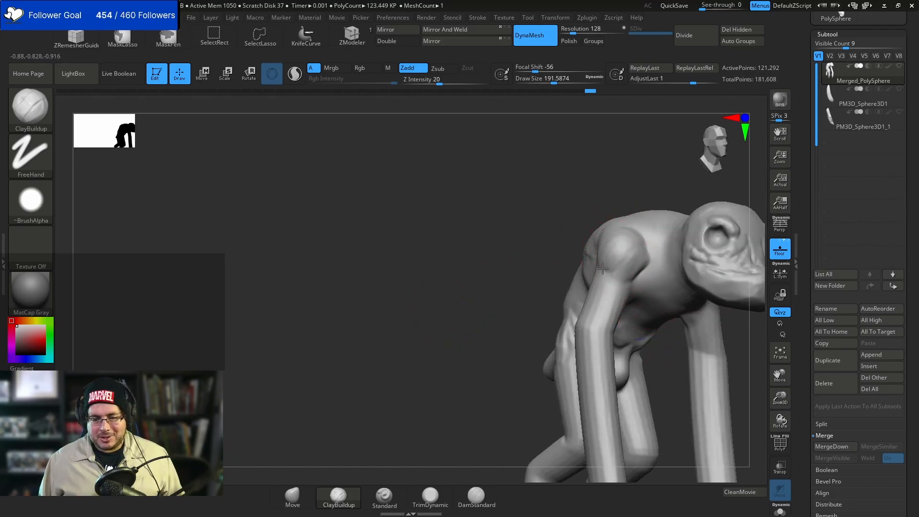
{"action": "right_click_drag", "start_coordinate": [572, 260], "coordinate": [594, 268]}
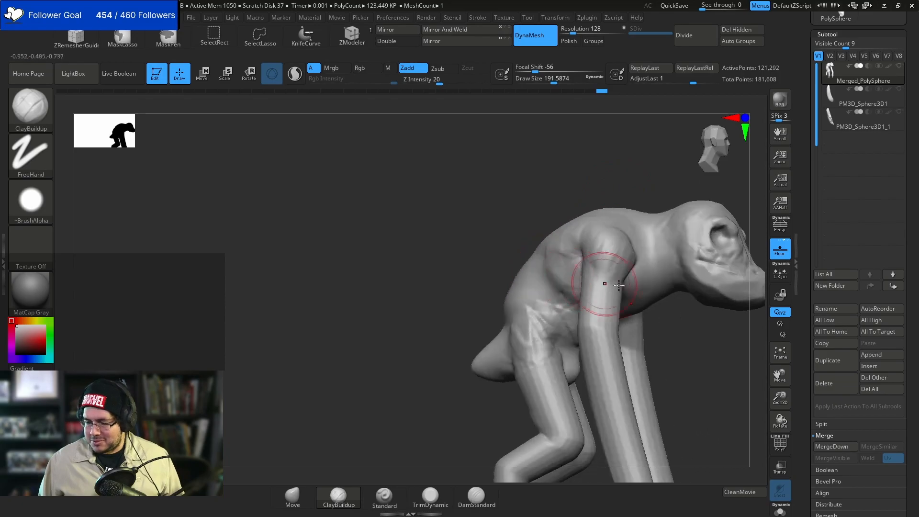
{"action": "right_click_drag", "start_coordinate": [658, 324], "coordinate": [515, 251]}
- Build up the front of the upper arms with ClayBuildup to form biceps that end above the elbows
{"action": "mouse_move", "coordinate": [531, 274]}
{"action": "left_mouse_down"}
{"action": "mouse_move", "coordinate": [652, 195]}
{"action": "mouse_move", "coordinate": [665, 213]}
{"action": "mouse_move", "coordinate": [622, 236]}
{"action": "left_mouse_up"}
{"action": "key", "text": "space"}
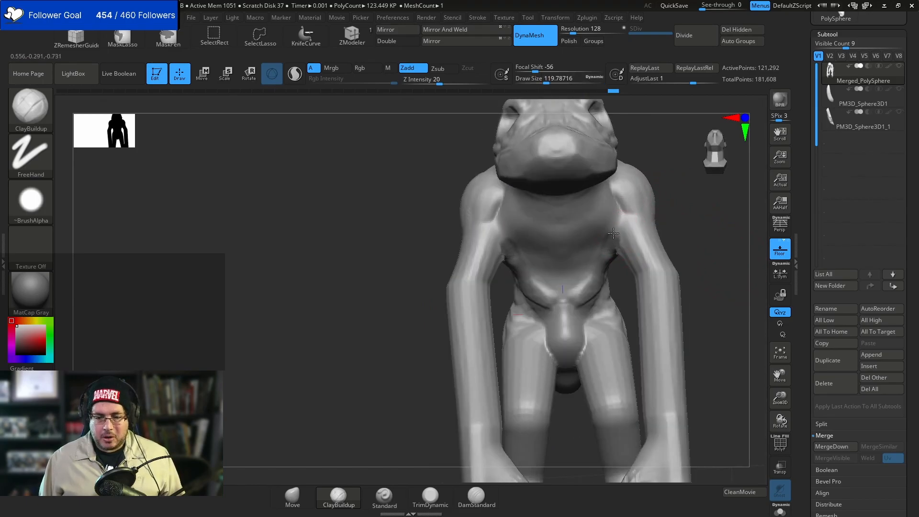
{"action": "key", "text": "bracketright"}
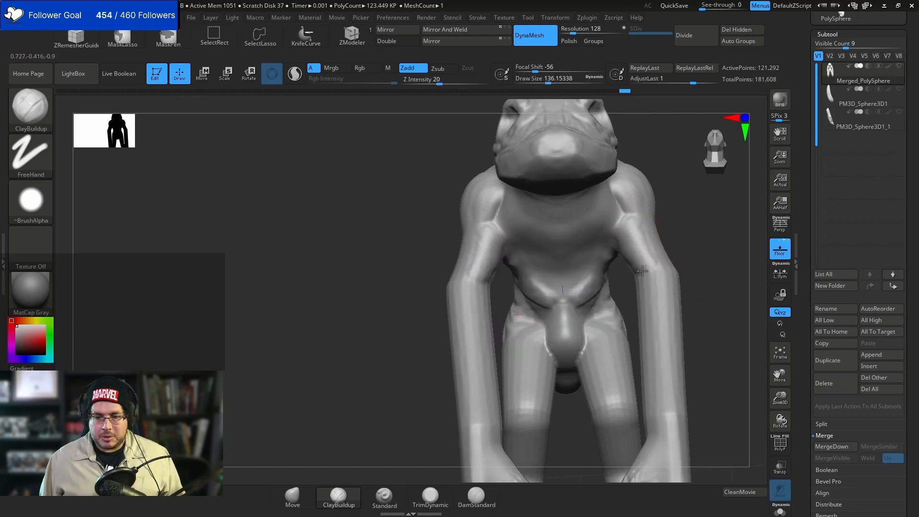
{"action": "key", "text": "bracketright"}
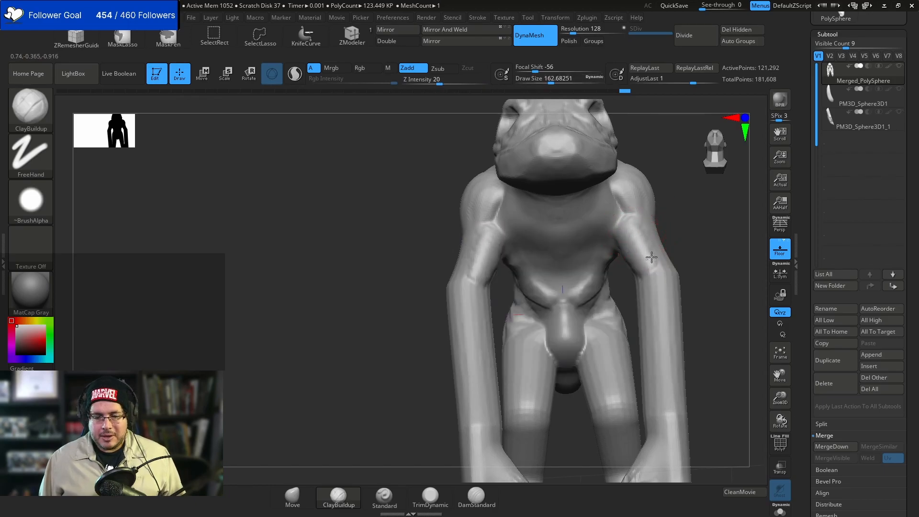
{"action": "left_click_drag", "start_coordinate": [701, 217], "coordinate": [653, 248]}
{"action": "left_click_drag", "start_coordinate": [703, 211], "coordinate": [728, 197]}
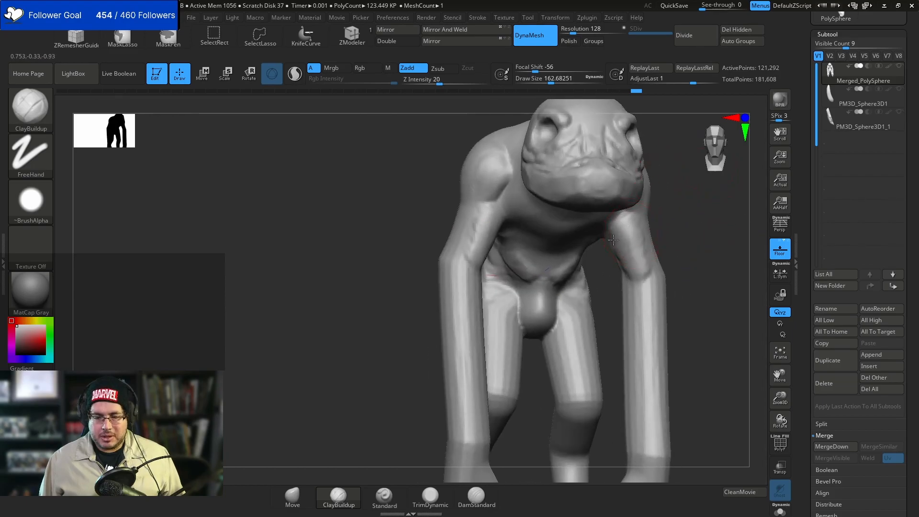
{"action": "left_click_drag", "start_coordinate": [678, 245], "coordinate": [656, 254]}
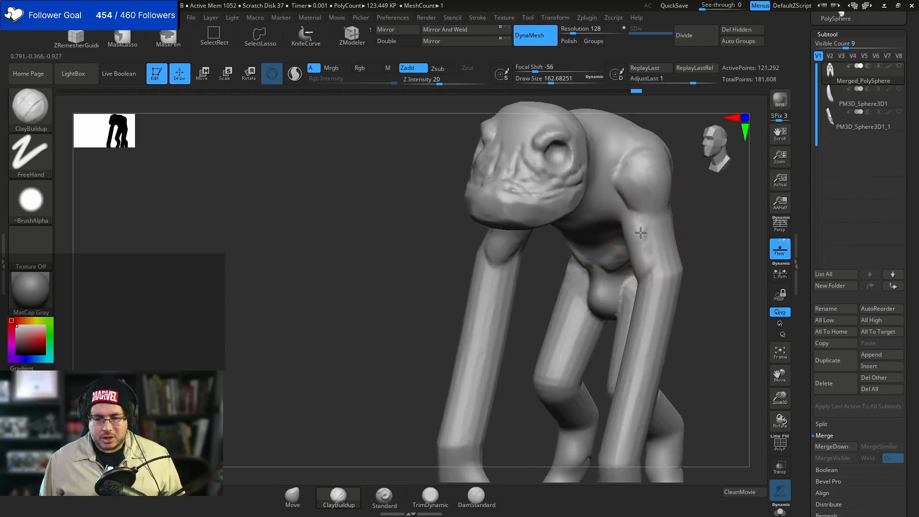
{"action": "mouse_move", "coordinate": [712, 233]}
{"action": "left_mouse_down"}
{"action": "mouse_move", "coordinate": [662, 191]}
{"action": "mouse_move", "coordinate": [673, 202]}
{"action": "left_mouse_up"}
- Sculpt muscle volume along the outer and rear sides of the upper arms between the shoulders and elbows
{"action": "key", "text": "space"}
{"action": "mouse_move", "coordinate": [655, 235]}
{"action": "left_mouse_down"}
{"action": "mouse_move", "coordinate": [679, 208]}
{"action": "mouse_move", "coordinate": [671, 239]}
{"action": "left_mouse_up"}
{"action": "key", "text": "space"}
{"action": "left_click_drag", "start_coordinate": [669, 221], "coordinate": [676, 259]}
{"action": "left_click_drag", "start_coordinate": [708, 266], "coordinate": [730, 273]}
{"action": "left_click_drag", "start_coordinate": [684, 207], "coordinate": [698, 237]}
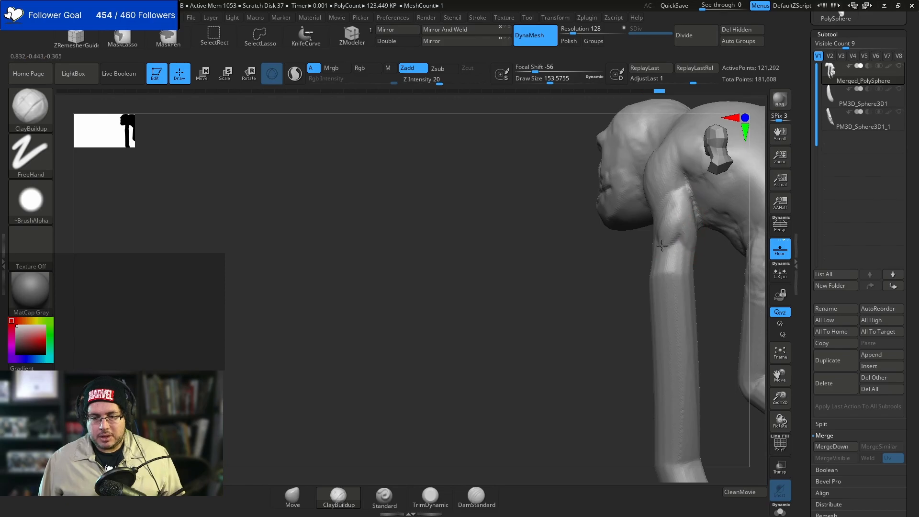
{"action": "left_click_drag", "start_coordinate": [622, 267], "coordinate": [665, 275]}
{"action": "left_click_drag", "start_coordinate": [670, 268], "coordinate": [667, 211]}
{"action": "left_click_drag", "start_coordinate": [445, 283], "coordinate": [538, 291]}
{"action": "mouse_move", "coordinate": [730, 253]}
{"action": "left_mouse_down"}
{"action": "mouse_move", "coordinate": [738, 211]}
{"action": "mouse_move", "coordinate": [701, 249]}
{"action": "mouse_move", "coordinate": [711, 210]}
{"action": "mouse_move", "coordinate": [665, 196]}
{"action": "left_mouse_up"}
- Build up the outer forearm muscles where they wrap over the elbows, varying the brush size
{"action": "key", "text": "space"}
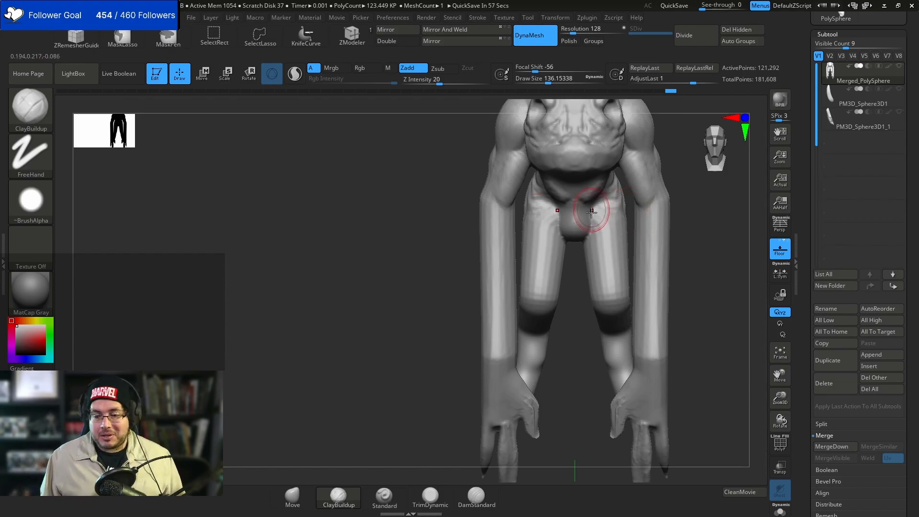
{"action": "mouse_move", "coordinate": [618, 225]}
{"action": "right_mouse_down"}
{"action": "mouse_move", "coordinate": [652, 200]}
{"action": "mouse_move", "coordinate": [635, 221]}
{"action": "right_mouse_up"}
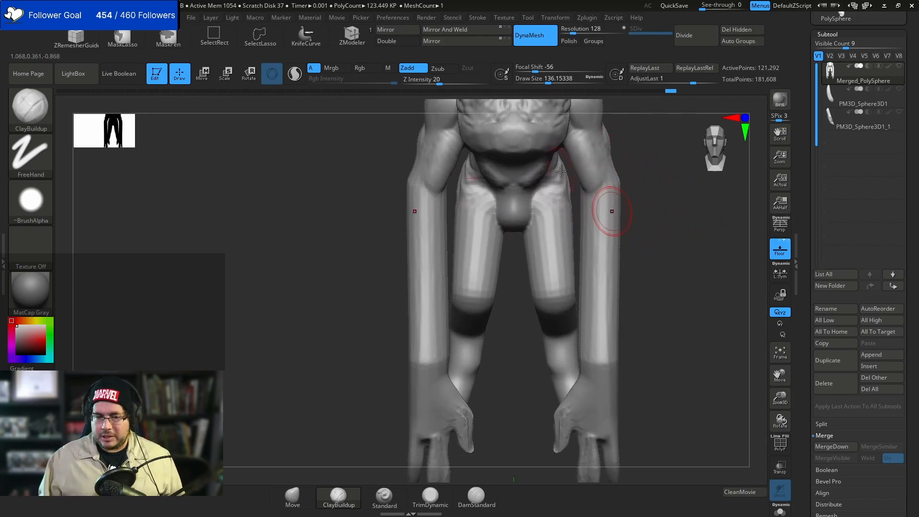
{"action": "right_click_drag", "start_coordinate": [612, 211], "coordinate": [612, 174]}
{"action": "key", "text": "space"}
{"action": "left_click_drag", "start_coordinate": [606, 158], "coordinate": [603, 159]}
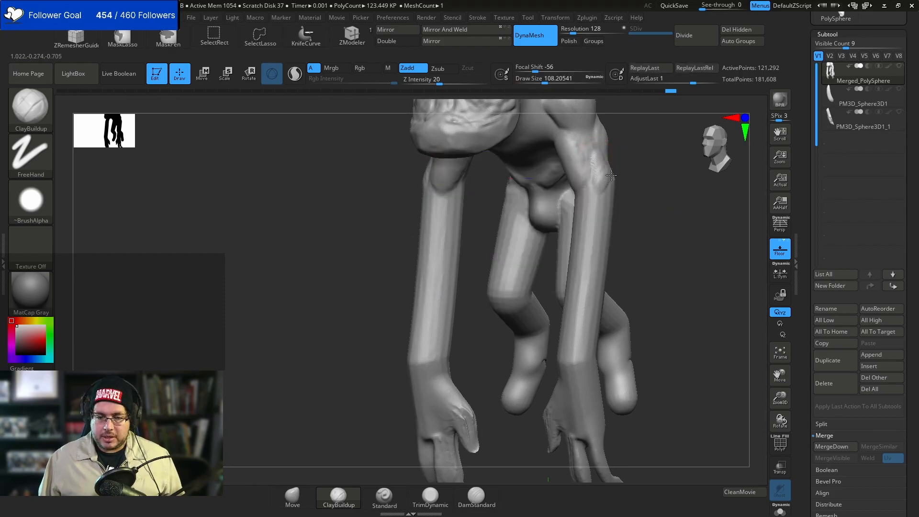
{"action": "right_click_drag", "start_coordinate": [611, 172], "coordinate": [602, 183], "text": "shift"}
{"action": "key", "text": "space"}
{"action": "left_click_drag", "start_coordinate": [603, 179], "coordinate": [605, 182]}
{"action": "right_click_drag", "start_coordinate": [607, 197], "coordinate": [611, 168]}
{"action": "right_click_drag", "start_coordinate": [593, 223], "coordinate": [595, 153]}
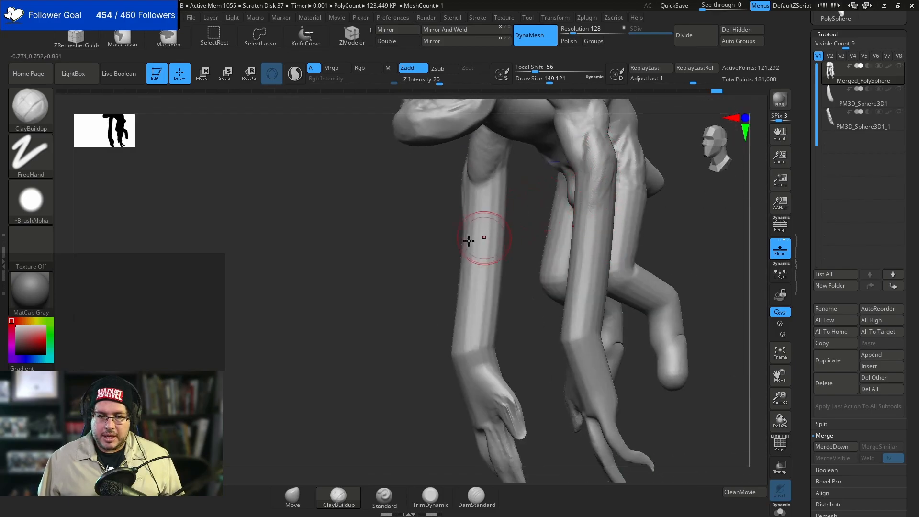
- Extend the forearm muscle strokes from the elbows down toward the wrists and smooth the transitions
{"action": "right_click_drag", "start_coordinate": [480, 238], "coordinate": [419, 248]}
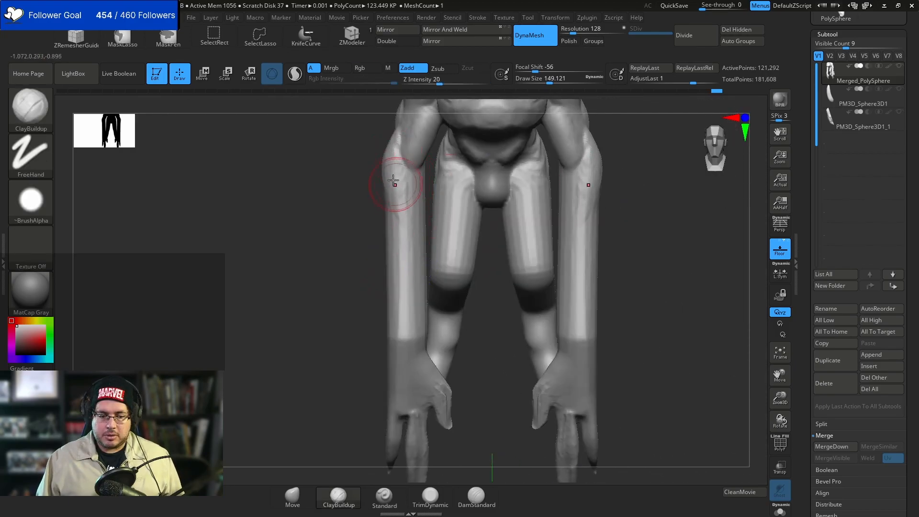
{"action": "right_click_drag", "start_coordinate": [399, 311], "coordinate": [374, 243]}
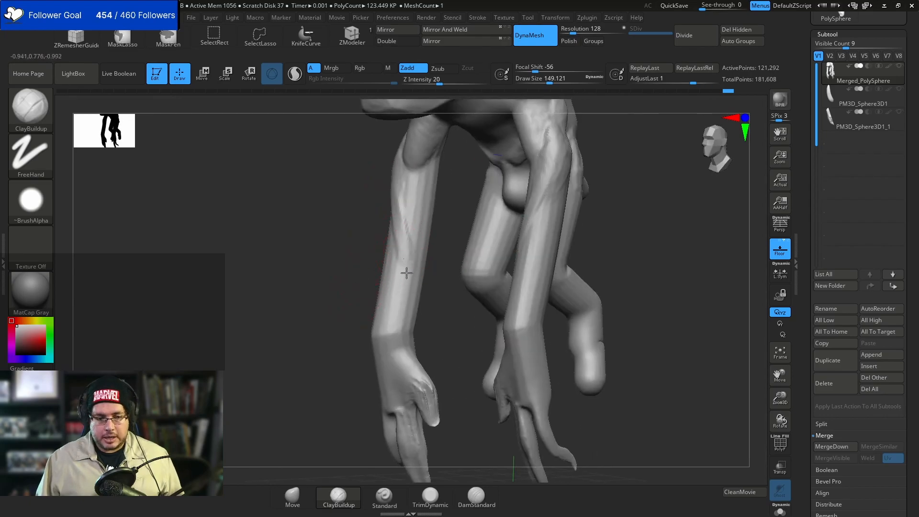
{"action": "right_click_drag", "start_coordinate": [402, 206], "coordinate": [397, 182]}
{"action": "mouse_move", "coordinate": [393, 173]}
{"action": "left_mouse_down"}
{"action": "mouse_move", "coordinate": [391, 165]}
{"action": "mouse_move", "coordinate": [402, 200]}
{"action": "left_mouse_up"}
{"action": "mouse_move", "coordinate": [637, 226]}
{"action": "left_mouse_down", "text": "shift"}
{"action": "mouse_move", "coordinate": [645, 215]}
{"action": "mouse_move", "coordinate": [626, 141]}
{"action": "left_mouse_up", "text": "shift"}
{"action": "left_click_drag", "start_coordinate": [533, 192], "coordinate": [571, 262], "text": "alt"}
{"action": "left_click_drag", "start_coordinate": [521, 236], "coordinate": [584, 233]}
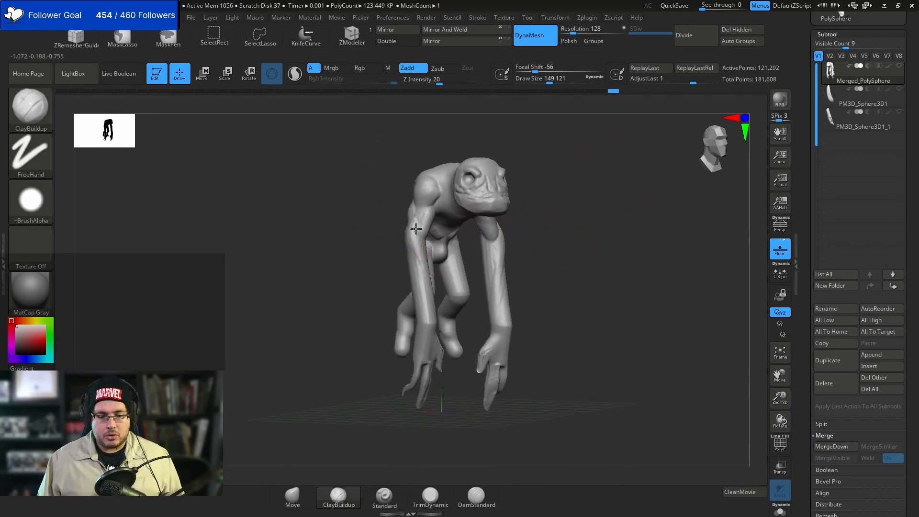
- Add ClayBuildup volume to the rear of the forearms just below the elbows
{"action": "left_click_drag", "start_coordinate": [360, 284], "coordinate": [497, 244]}
{"action": "mouse_move", "coordinate": [497, 244]}
{"action": "left_mouse_down", "text": "alt"}
{"action": "mouse_move", "coordinate": [512, 266]}
{"action": "mouse_move", "coordinate": [502, 254]}
{"action": "left_mouse_up", "text": "alt"}
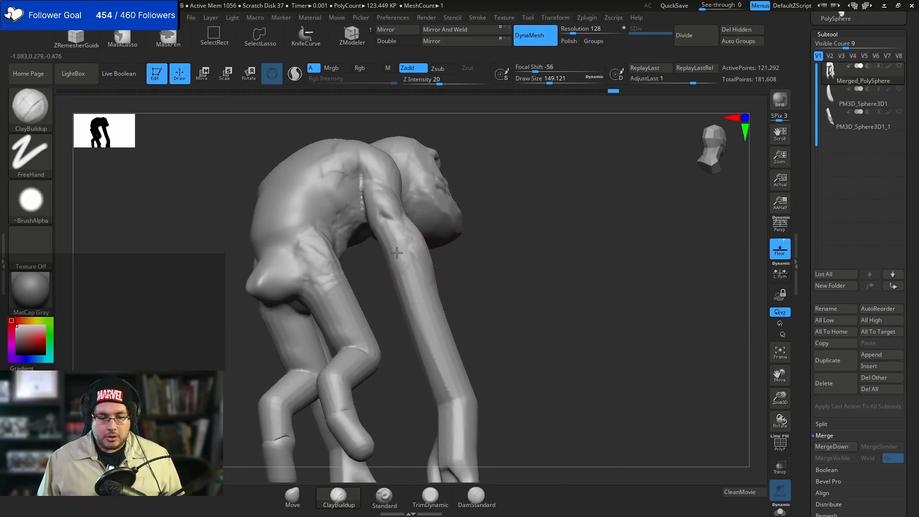
{"action": "left_click_drag", "start_coordinate": [405, 251], "coordinate": [407, 282]}
{"action": "mouse_move", "coordinate": [451, 241]}
{"action": "left_mouse_down"}
{"action": "mouse_move", "coordinate": [401, 271]}
{"action": "mouse_move", "coordinate": [410, 270]}
{"action": "left_mouse_up"}
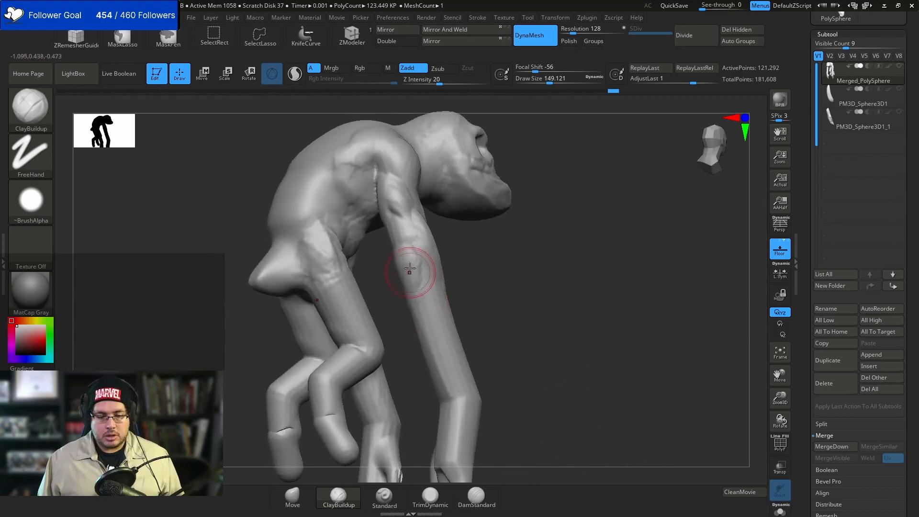
{"action": "left_click_drag", "start_coordinate": [481, 266], "coordinate": [433, 307]}
{"action": "mouse_move", "coordinate": [502, 332]}
{"action": "left_mouse_down", "text": "alt"}
{"action": "mouse_move", "coordinate": [473, 239]}
{"action": "mouse_move", "coordinate": [441, 243]}
{"action": "left_mouse_up", "text": "alt"}
- Flatten the elbows and upper forearms into planes with a large TrimDynamic brush
{"action": "key", "text": "b"}
{"action": "key", "text": "t"}
{"action": "key", "text": "d"}
{"action": "key", "text": "space"}
{"action": "left_click_drag", "start_coordinate": [521, 179], "coordinate": [490, 186]}
{"action": "left_click_drag", "start_coordinate": [408, 232], "coordinate": [424, 311]}
{"action": "left_click_drag", "start_coordinate": [392, 213], "coordinate": [414, 299]}
{"action": "left_click_drag", "start_coordinate": [397, 242], "coordinate": [416, 287]}
{"action": "mouse_move", "coordinate": [385, 205]}
{"action": "left_mouse_down"}
{"action": "mouse_move", "coordinate": [404, 293]}
{"action": "mouse_move", "coordinate": [407, 256]}
{"action": "left_mouse_up"}
{"action": "mouse_move", "coordinate": [452, 301]}
{"action": "left_mouse_down"}
{"action": "mouse_move", "coordinate": [410, 174]}
{"action": "mouse_move", "coordinate": [380, 224]}
{"action": "left_mouse_up"}
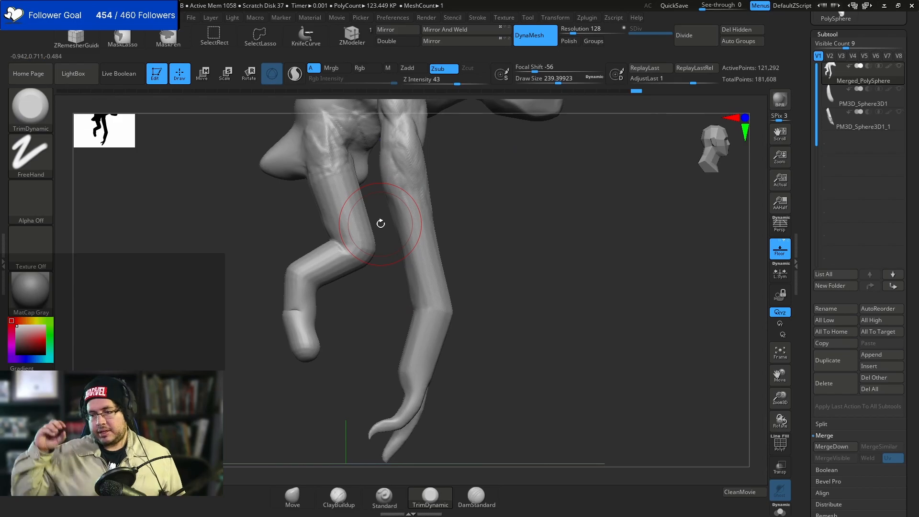
- Switch to Paint, sketch a round form tapering down to two small knobs, and return to ZBrush
{"action": "key", "text": "alt+Tab"}
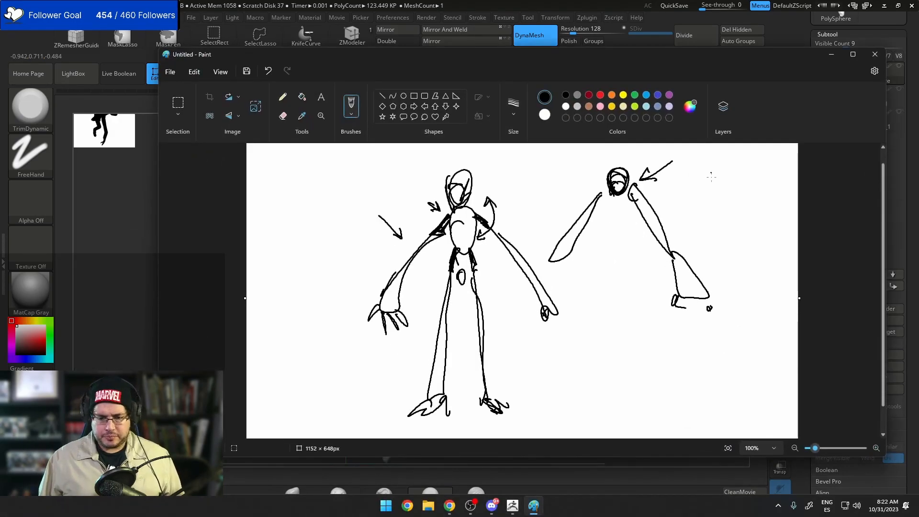
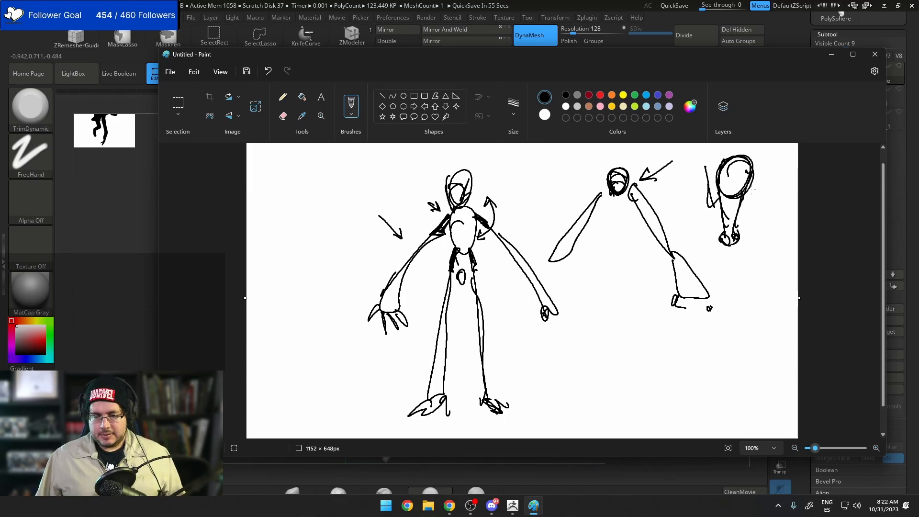
{"action": "key", "text": "alt+Tab"}
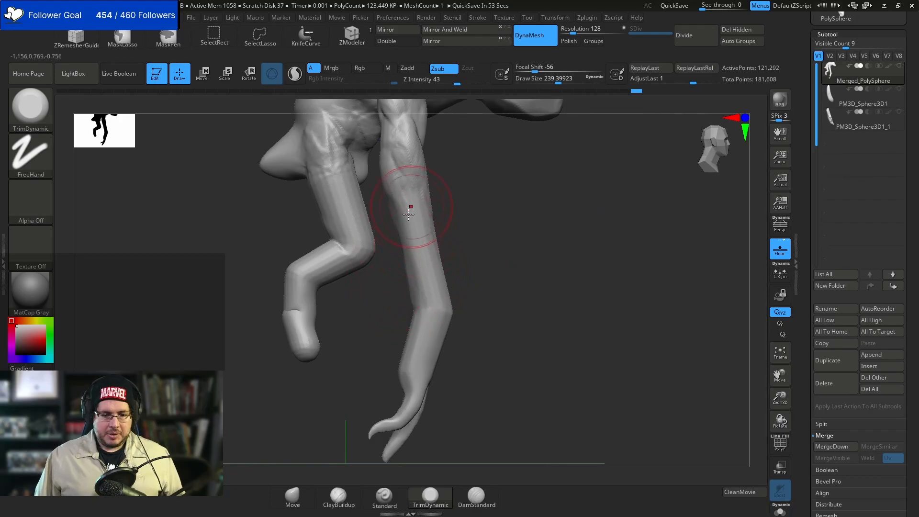
- Plane the sides of the forearms with TrimDynamic so they taper from the elbows toward the wrists
{"action": "right_click_drag", "start_coordinate": [404, 289], "coordinate": [396, 265]}
{"action": "mouse_move", "coordinate": [416, 288]}
{"action": "left_mouse_down"}
{"action": "mouse_move", "coordinate": [406, 241]}
{"action": "mouse_move", "coordinate": [416, 289]}
{"action": "mouse_move", "coordinate": [424, 260]}
{"action": "left_mouse_up"}
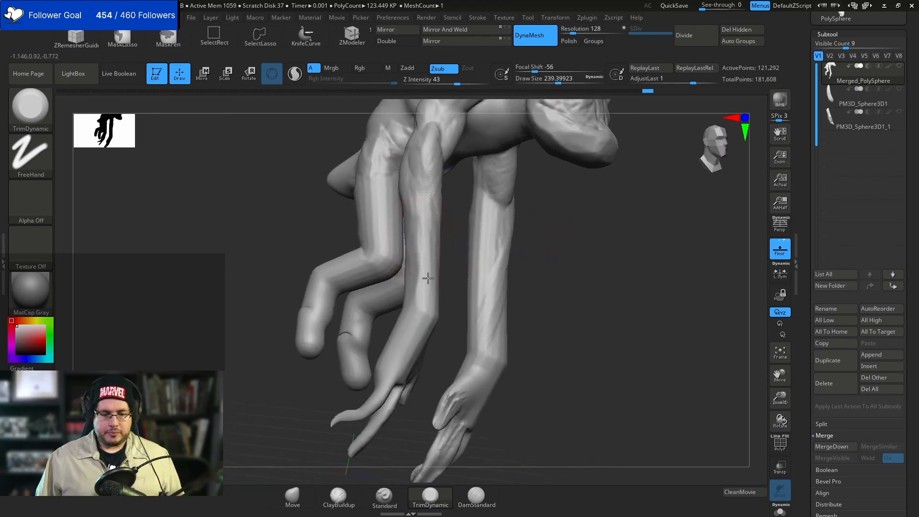
{"action": "left_click_drag", "start_coordinate": [632, 237], "coordinate": [420, 263]}
{"action": "mouse_move", "coordinate": [434, 221]}
{"action": "left_mouse_down"}
{"action": "mouse_move", "coordinate": [365, 220]}
{"action": "mouse_move", "coordinate": [443, 243]}
{"action": "left_mouse_up"}
{"action": "mouse_move", "coordinate": [486, 381]}
{"action": "left_mouse_down"}
{"action": "mouse_move", "coordinate": [431, 297]}
{"action": "mouse_move", "coordinate": [443, 258]}
{"action": "mouse_move", "coordinate": [451, 266]}
{"action": "mouse_move", "coordinate": [436, 235]}
{"action": "mouse_move", "coordinate": [465, 211]}
{"action": "left_mouse_up"}
{"action": "left_click_drag", "start_coordinate": [489, 350], "coordinate": [463, 309], "text": "alt"}
{"action": "left_click_drag", "start_coordinate": [463, 321], "coordinate": [515, 328], "text": "shift"}
{"action": "left_click_drag", "start_coordinate": [428, 273], "coordinate": [485, 384], "text": "alt"}
{"action": "left_click_drag", "start_coordinate": [413, 332], "coordinate": [428, 320]}
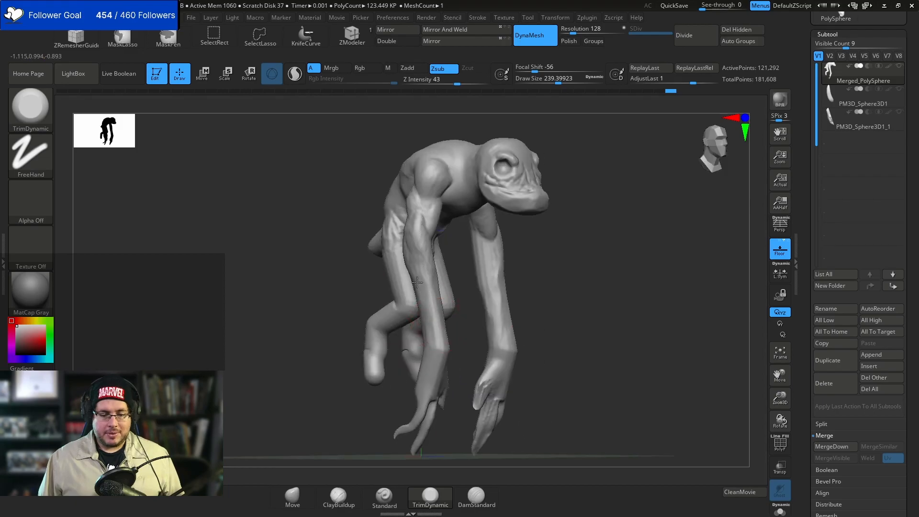
- Build a small bony knob on the outer side of each wrist with a smaller ClayBuildup brush
{"action": "mouse_move", "coordinate": [555, 274]}
{"action": "left_mouse_down", "text": "alt"}
{"action": "mouse_move", "coordinate": [558, 248]}
{"action": "mouse_move", "coordinate": [539, 225]}
{"action": "left_mouse_up", "text": "alt"}
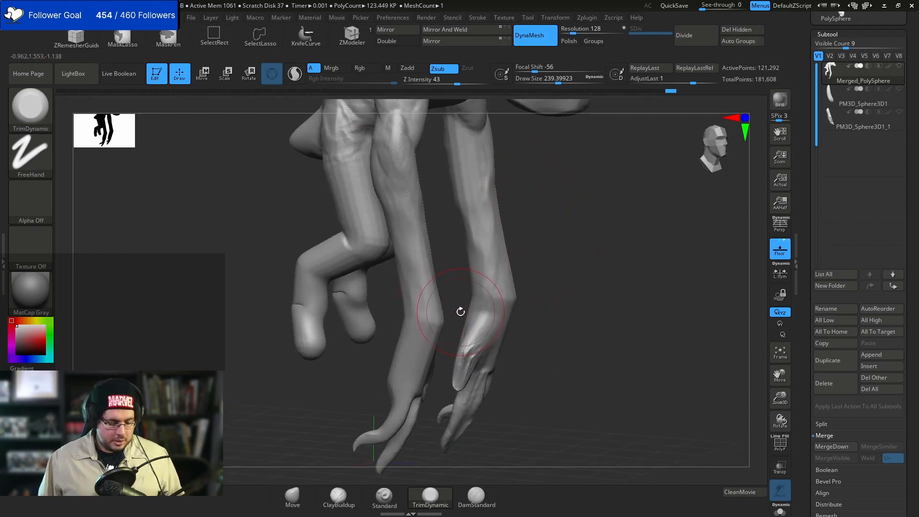
{"action": "key", "text": "b"}
{"action": "key", "text": "c"}
{"action": "key", "text": "b"}
{"action": "key", "text": "s"}
{"action": "mouse_move", "coordinate": [441, 296]}
{"action": "left_mouse_down"}
{"action": "mouse_move", "coordinate": [429, 296]}
{"action": "mouse_move", "coordinate": [416, 317]}
{"action": "left_mouse_up"}
{"action": "key", "text": "s"}
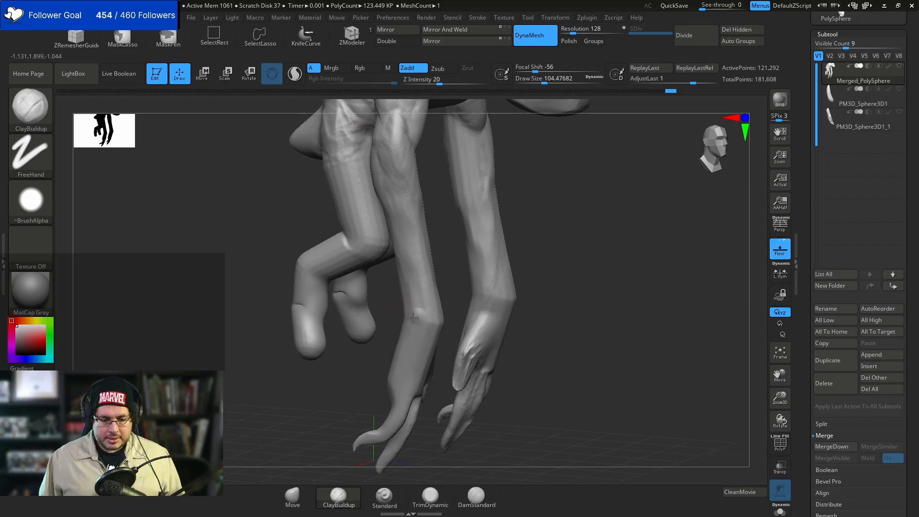
{"action": "right_click_drag", "start_coordinate": [416, 314], "coordinate": [455, 259]}
{"action": "mouse_move", "coordinate": [417, 325]}
{"action": "right_mouse_down"}
{"action": "mouse_move", "coordinate": [452, 322]}
{"action": "mouse_move", "coordinate": [429, 320]}
{"action": "right_mouse_up"}
- Flatten and blend the wrist knobs into the forearms with TrimDynamic
{"action": "key", "text": "b"}
{"action": "key", "text": "t"}
{"action": "key", "text": "d"}
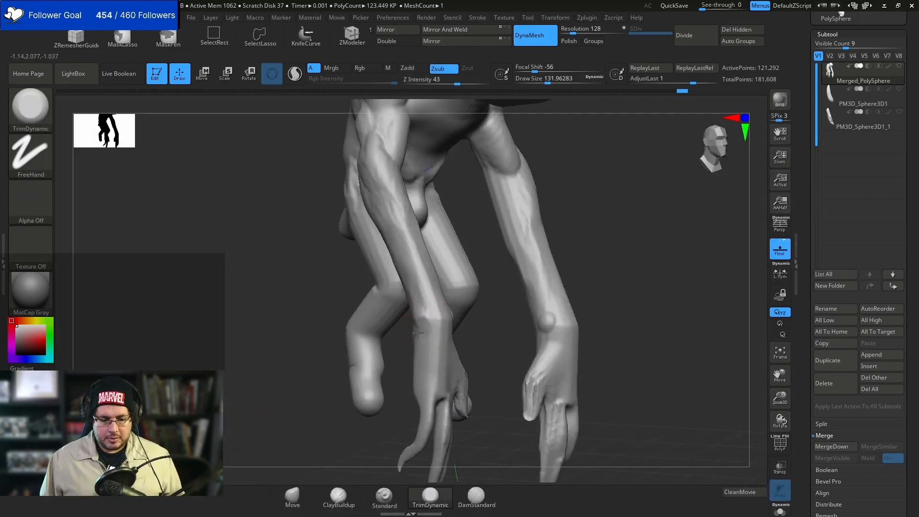
{"action": "right_click_drag", "start_coordinate": [417, 311], "coordinate": [529, 242]}
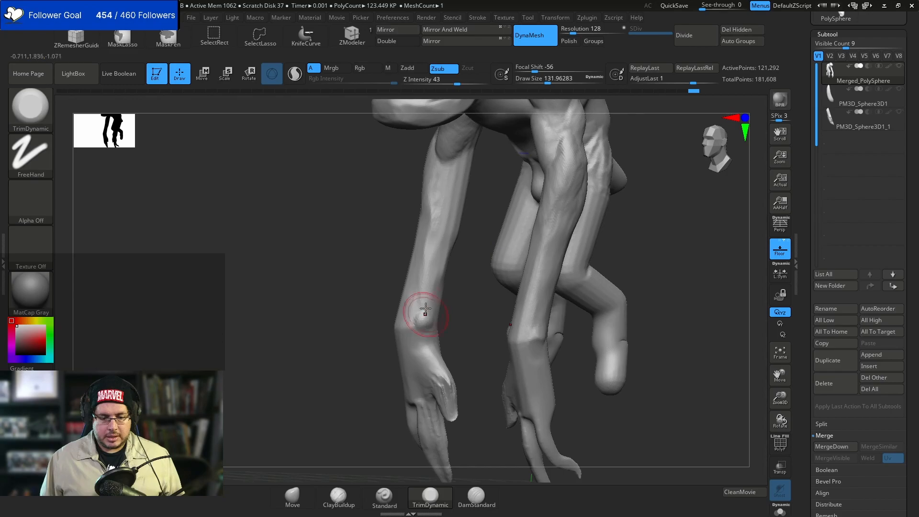
{"action": "right_click_drag", "start_coordinate": [420, 336], "coordinate": [579, 222]}
- Switch to the browser, check the imp and creature reference images, and return to ZBrush
{"action": "key", "text": "alt+Tab"}
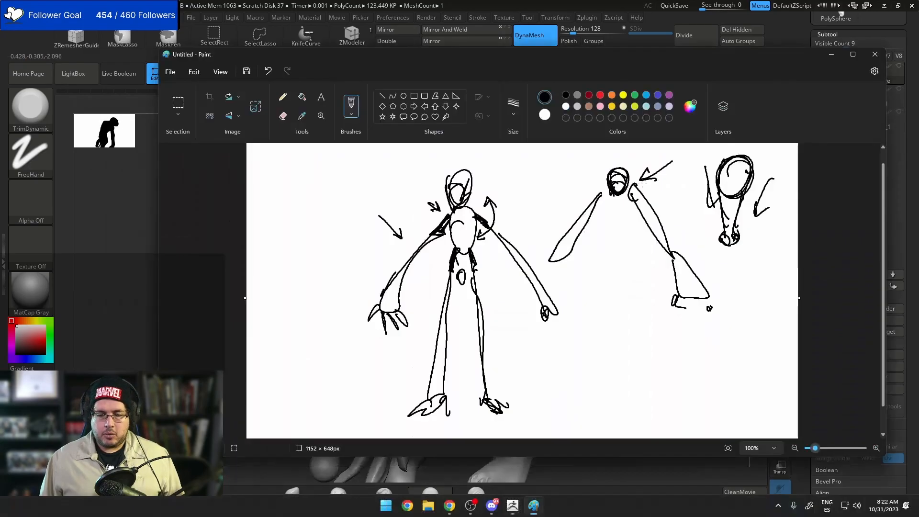
{"action": "key", "text": "alt+Tab"}
{"action": "key", "text": "alt+Tab"}
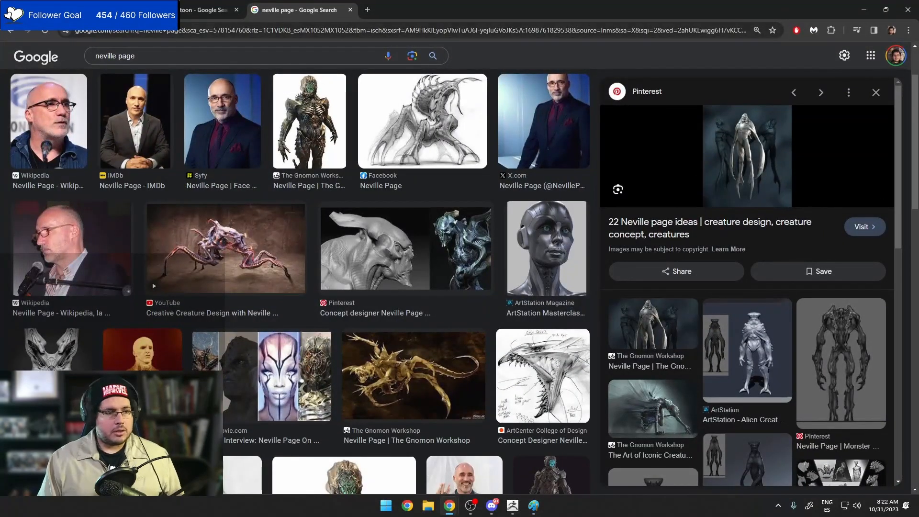
{"action": "left_click", "coordinate": [108, 10]}
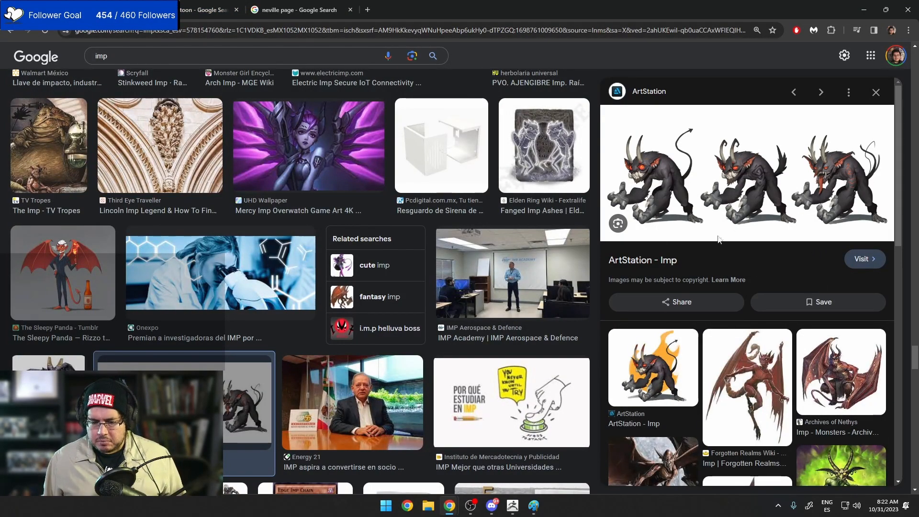
{"action": "key", "text": "alt+Tab"}
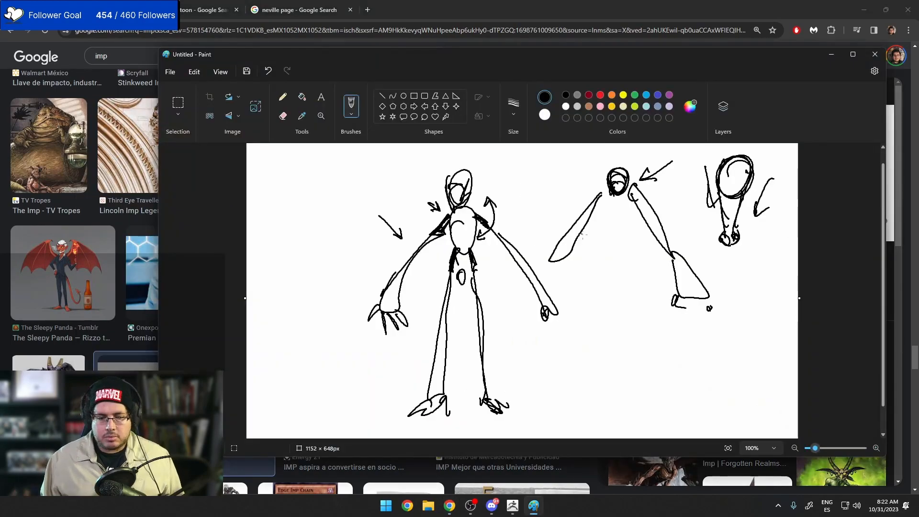
{"action": "key", "text": "alt+Tab"}
{"action": "key", "text": "alt+Tab"}
- Build up the pectorals and the edge of the rib cage on the torso with ClayBuildup
{"action": "mouse_move", "coordinate": [601, 253]}
{"action": "left_mouse_down"}
{"action": "mouse_move", "coordinate": [604, 246]}
{"action": "mouse_move", "coordinate": [615, 266]}
{"action": "left_mouse_up"}
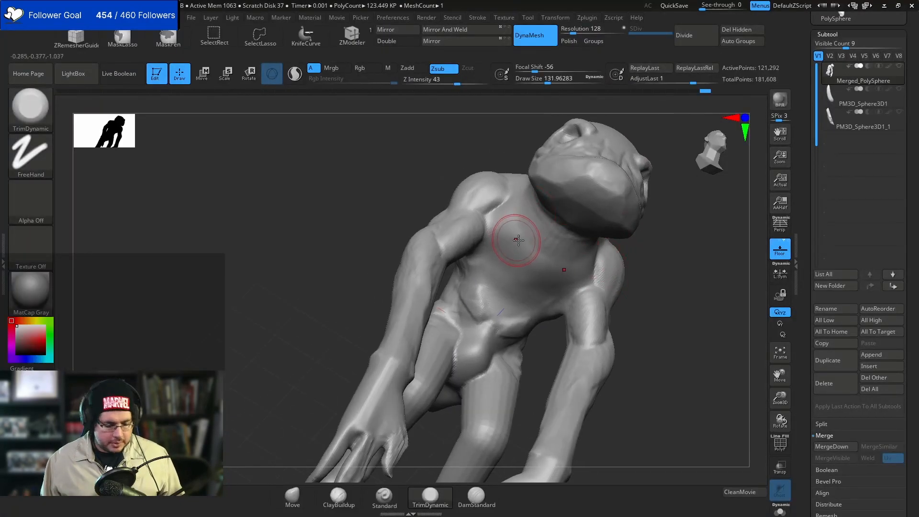
{"action": "key", "text": "b"}
{"action": "key", "text": "c"}
{"action": "key", "text": "b"}
{"action": "mouse_move", "coordinate": [498, 242]}
{"action": "left_mouse_down"}
{"action": "mouse_move", "coordinate": [492, 220]}
{"action": "mouse_move", "coordinate": [514, 253]}
{"action": "mouse_move", "coordinate": [497, 233]}
{"action": "mouse_move", "coordinate": [517, 237]}
{"action": "mouse_move", "coordinate": [502, 216]}
{"action": "left_mouse_up"}
{"action": "key", "text": "space"}
{"action": "left_click_drag", "start_coordinate": [689, 272], "coordinate": [679, 140]}
{"action": "left_click_drag", "start_coordinate": [503, 240], "coordinate": [531, 273]}
{"action": "left_click_drag", "start_coordinate": [670, 144], "coordinate": [684, 229]}
{"action": "key", "text": "space"}
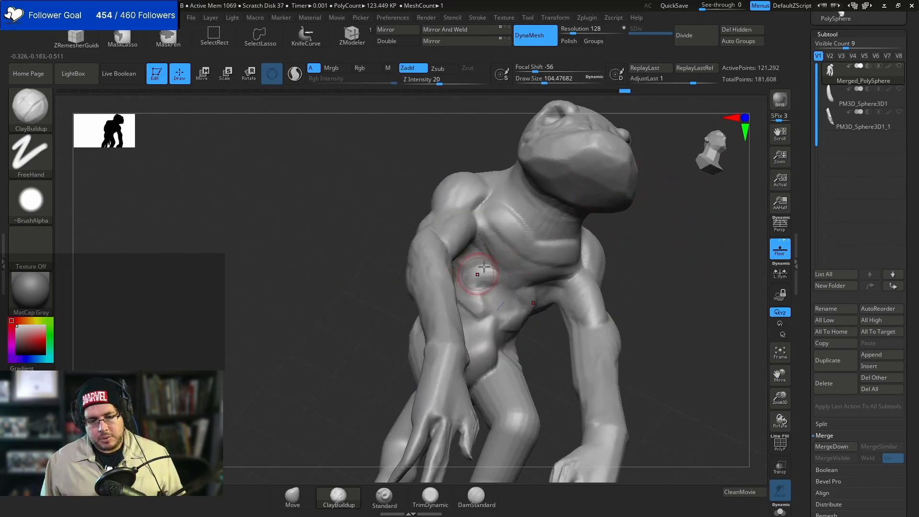
- Hide the forearms and hands with SelectLasso and build up the exposed abdomen with ClayBuildup
{"action": "left_click_drag", "start_coordinate": [658, 247], "coordinate": [606, 207]}
{"action": "left_click_drag", "start_coordinate": [521, 429], "coordinate": [467, 328], "text": "ctrl+alt+shift"}
{"action": "left_click", "coordinate": [259, 36]}
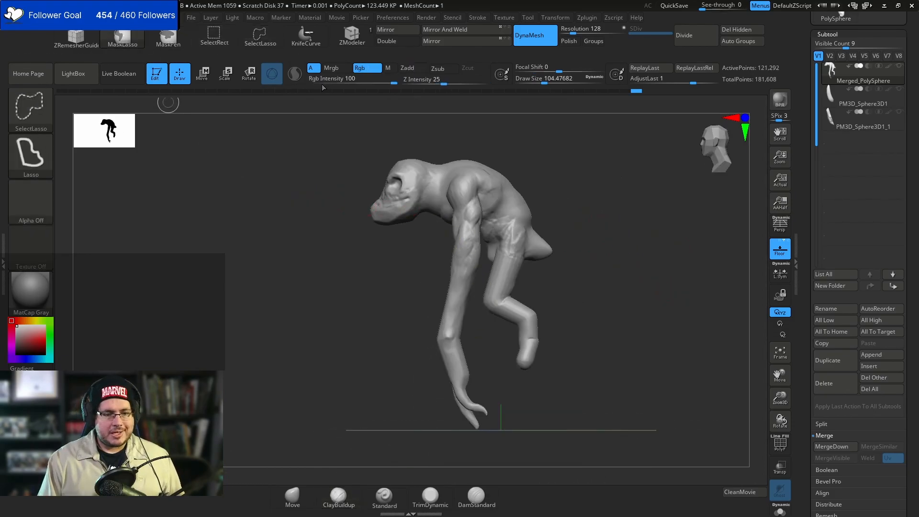
{"action": "mouse_move", "coordinate": [470, 458]}
{"action": "left_mouse_down", "text": "ctrl+alt+shift"}
{"action": "mouse_move", "coordinate": [415, 261]}
{"action": "mouse_move", "coordinate": [486, 249]}
{"action": "left_mouse_up", "text": "ctrl+alt+shift"}
{"action": "left_click_drag", "start_coordinate": [628, 170], "coordinate": [587, 300]}
{"action": "mouse_move", "coordinate": [553, 405]}
{"action": "left_mouse_down", "text": "ctrl+alt+shift"}
{"action": "mouse_move", "coordinate": [509, 438]}
{"action": "mouse_move", "coordinate": [567, 373]}
{"action": "left_mouse_up", "text": "ctrl+alt+shift"}
{"action": "left_click_drag", "start_coordinate": [601, 285], "coordinate": [697, 267]}
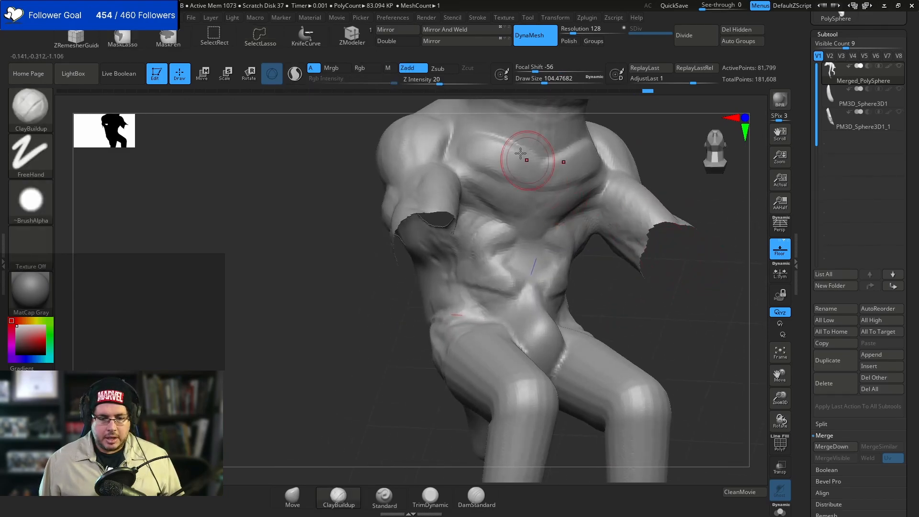
- Carve the centre line between the pectorals and sharpen the rib cage arch with DamStandard at a draw size of about 56
{"action": "key", "text": "b"}
{"action": "key", "text": "d"}
{"action": "key", "text": "s"}
{"action": "key", "text": "space"}
{"action": "left_click_drag", "start_coordinate": [537, 192], "coordinate": [529, 192]}
{"action": "mouse_move", "coordinate": [544, 158]}
{"action": "left_mouse_down"}
{"action": "mouse_move", "coordinate": [534, 243]}
{"action": "mouse_move", "coordinate": [523, 237]}
{"action": "left_mouse_up"}
{"action": "left_click_drag", "start_coordinate": [687, 117], "coordinate": [629, 107]}
{"action": "left_click_drag", "start_coordinate": [735, 185], "coordinate": [726, 195], "text": "shift"}
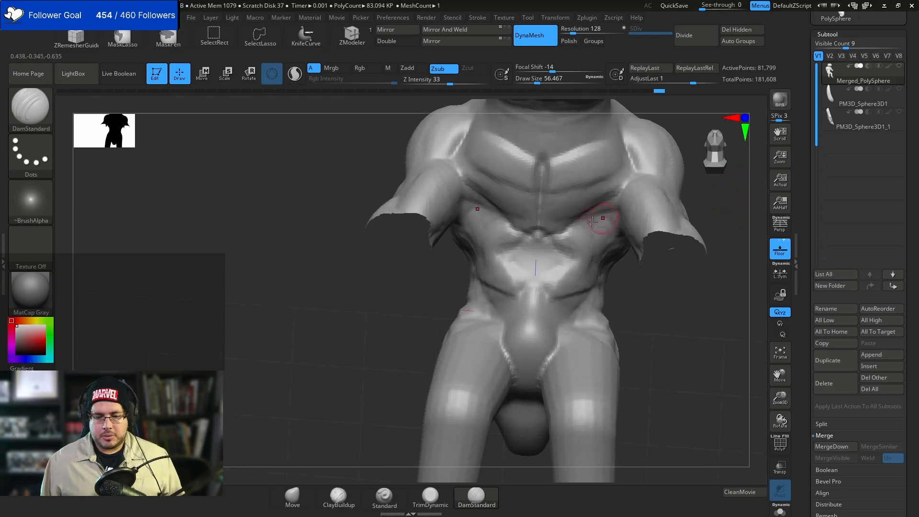
{"action": "mouse_move", "coordinate": [694, 130]}
{"action": "left_mouse_down", "text": "shift"}
{"action": "mouse_move", "coordinate": [687, 228]}
{"action": "mouse_move", "coordinate": [682, 172]}
{"action": "left_mouse_up", "text": "shift"}
- Fill out the pectorals on both sides of the chest centre line with ClayBuildup
{"action": "key", "text": "b"}
{"action": "key", "text": "c"}
{"action": "key", "text": "b"}
{"action": "key", "text": "s"}
{"action": "left_click_drag", "start_coordinate": [518, 220], "coordinate": [572, 193]}
{"action": "left_click_drag", "start_coordinate": [667, 204], "coordinate": [670, 171]}
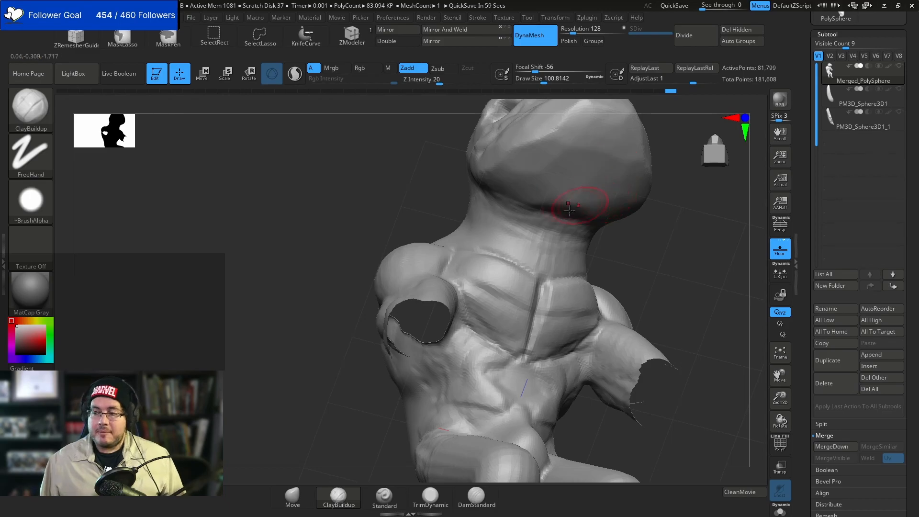
- Build muscle volume along the sides of the neck down to the shoulders with a resized ClayBuildup brush
{"action": "key", "text": "space"}
{"action": "left_click_drag", "start_coordinate": [530, 214], "coordinate": [533, 213]}
{"action": "left_click_drag", "start_coordinate": [662, 216], "coordinate": [706, 216]}
{"action": "mouse_move", "coordinate": [450, 186]}
{"action": "left_mouse_down"}
{"action": "mouse_move", "coordinate": [444, 176]}
{"action": "mouse_move", "coordinate": [493, 229]}
{"action": "left_mouse_up"}
{"action": "left_click_drag", "start_coordinate": [448, 178], "coordinate": [507, 247]}
{"action": "mouse_move", "coordinate": [653, 220]}
{"action": "left_mouse_down"}
{"action": "mouse_move", "coordinate": [608, 216]}
{"action": "mouse_move", "coordinate": [593, 233]}
{"action": "left_mouse_up"}
- Build a V-shaped trapezius from the neck onto the upper back with ClayBuildup and unhide the forearms and hands
{"action": "mouse_move", "coordinate": [620, 195]}
{"action": "left_mouse_down"}
{"action": "mouse_move", "coordinate": [577, 222]}
{"action": "mouse_move", "coordinate": [525, 178]}
{"action": "mouse_move", "coordinate": [523, 268]}
{"action": "mouse_move", "coordinate": [539, 300]}
{"action": "left_mouse_up"}
{"action": "left_click_drag", "start_coordinate": [636, 177], "coordinate": [589, 203]}
{"action": "mouse_move", "coordinate": [545, 170]}
{"action": "left_mouse_down"}
{"action": "mouse_move", "coordinate": [502, 245]}
{"action": "mouse_move", "coordinate": [531, 254]}
{"action": "mouse_move", "coordinate": [533, 301]}
{"action": "mouse_move", "coordinate": [555, 283]}
{"action": "mouse_move", "coordinate": [545, 276]}
{"action": "mouse_move", "coordinate": [568, 268]}
{"action": "mouse_move", "coordinate": [555, 316]}
{"action": "left_mouse_up"}
{"action": "mouse_move", "coordinate": [725, 232]}
{"action": "left_mouse_down", "text": "alt"}
{"action": "mouse_move", "coordinate": [719, 188]}
{"action": "mouse_move", "coordinate": [715, 195]}
{"action": "left_mouse_up", "text": "alt"}
{"action": "left_click_drag", "start_coordinate": [569, 220], "coordinate": [510, 213]}
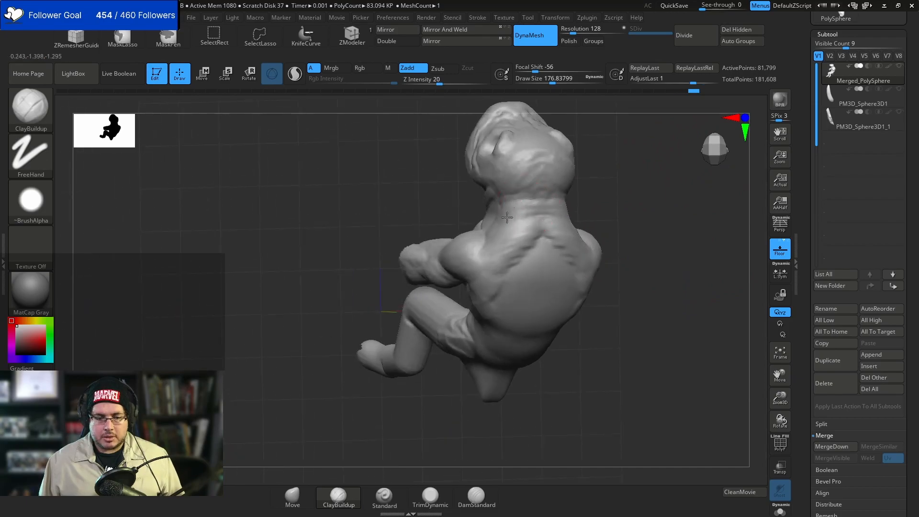
{"action": "mouse_move", "coordinate": [593, 158]}
{"action": "left_mouse_down"}
{"action": "mouse_move", "coordinate": [625, 140]}
{"action": "mouse_move", "coordinate": [647, 231]}
{"action": "mouse_move", "coordinate": [624, 240]}
{"action": "mouse_move", "coordinate": [636, 296]}
{"action": "mouse_move", "coordinate": [635, 201]}
{"action": "mouse_move", "coordinate": [672, 204]}
{"action": "left_mouse_up"}
{"action": "left_click_drag", "start_coordinate": [553, 250], "coordinate": [547, 250]}
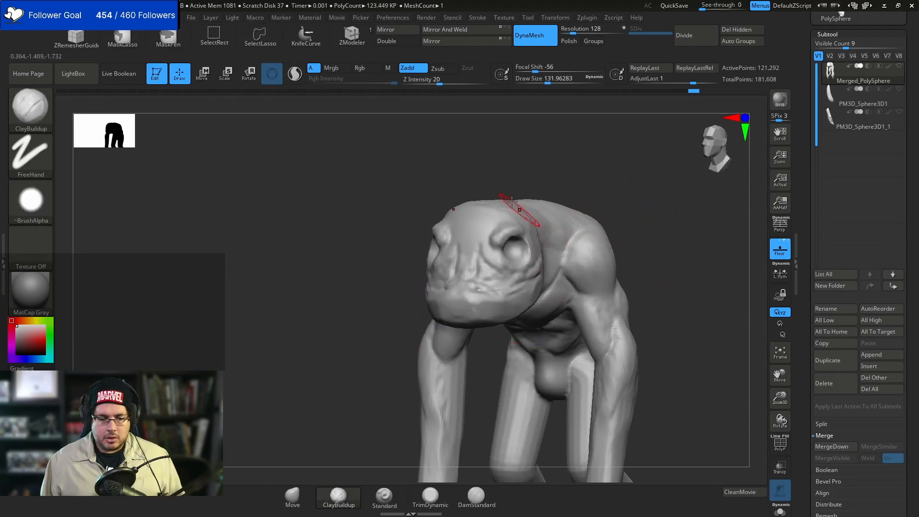
- Mask a small ear-shaped patch on each side of the head behind the eyes and invert the mask
{"action": "key", "text": "space"}
{"action": "left_click_drag", "start_coordinate": [554, 218], "coordinate": [544, 219]}
{"action": "mouse_move", "coordinate": [593, 191]}
{"action": "left_mouse_down"}
{"action": "mouse_move", "coordinate": [542, 190]}
{"action": "mouse_move", "coordinate": [527, 168]}
{"action": "mouse_move", "coordinate": [508, 170]}
{"action": "left_mouse_up"}
{"action": "key", "text": "ctrl"}
{"action": "left_click_drag", "start_coordinate": [514, 237], "coordinate": [511, 239], "text": "ctrl"}
{"action": "mouse_move", "coordinate": [548, 166]}
{"action": "left_mouse_down", "text": "shift"}
{"action": "mouse_move", "coordinate": [568, 167]}
{"action": "mouse_move", "coordinate": [529, 172]}
{"action": "left_mouse_up", "text": "shift"}
{"action": "left_click_drag", "start_coordinate": [506, 234], "coordinate": [507, 231], "text": "ctrl"}
{"action": "left_click_drag", "start_coordinate": [556, 174], "coordinate": [597, 177]}
{"action": "left_click", "coordinate": [587, 176], "text": "ctrl"}
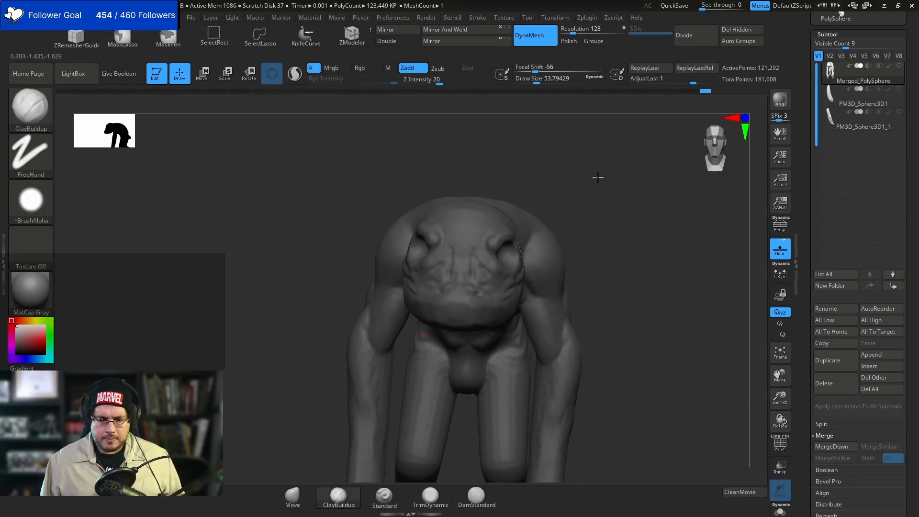
- Pull the unmasked patches outward into long ears with the Move gizmo, clear the mask and remesh with DynaMesh
{"action": "key", "text": "w"}
{"action": "left_click_drag", "start_coordinate": [574, 218], "coordinate": [521, 226], "text": "alt"}
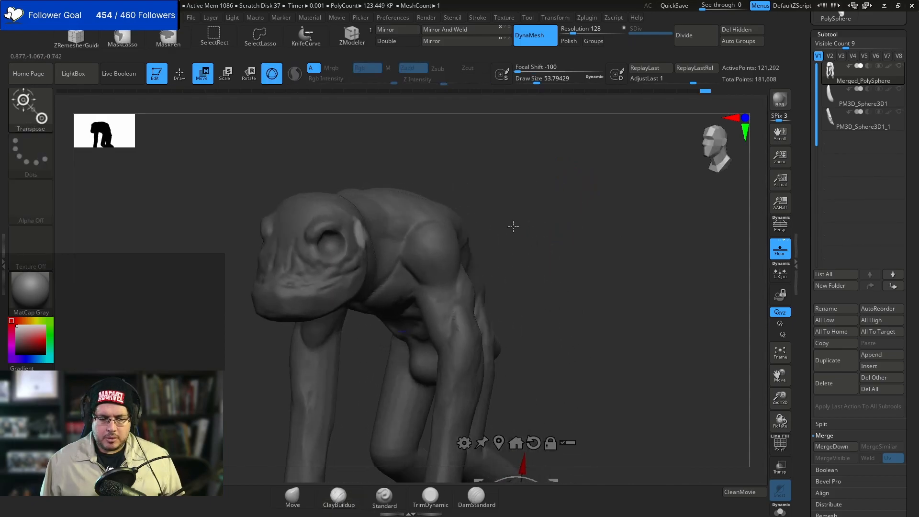
{"action": "left_click", "coordinate": [359, 236], "text": "alt"}
{"action": "left_click_drag", "start_coordinate": [407, 241], "coordinate": [515, 188]}
{"action": "key", "text": "q"}
{"action": "left_click", "coordinate": [523, 277], "text": "ctrl"}
{"action": "mouse_move", "coordinate": [523, 277]}
{"action": "left_mouse_down"}
{"action": "mouse_move", "coordinate": [516, 235]}
{"action": "mouse_move", "coordinate": [388, 224]}
{"action": "left_mouse_up"}
{"action": "left_click_drag", "start_coordinate": [443, 135], "coordinate": [458, 244], "text": "shift"}
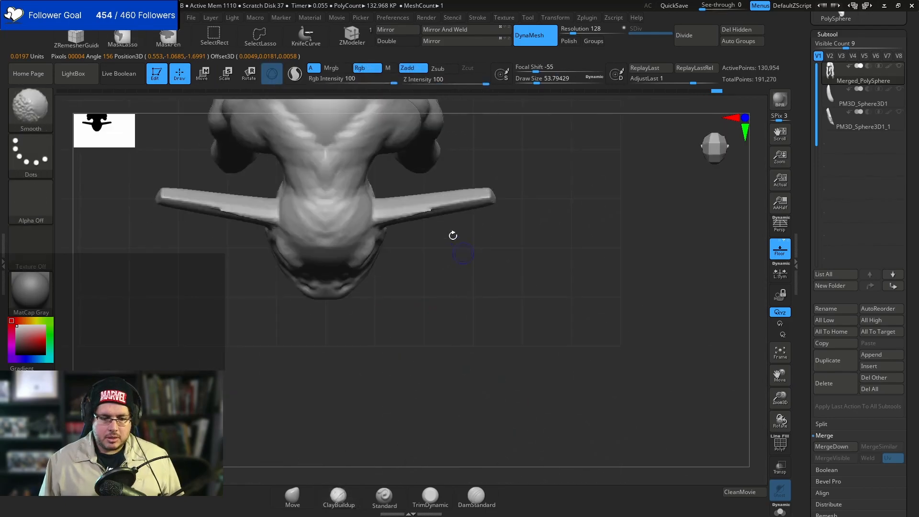
- Bend the ear tips upward into points with the Move brush and smooth them
{"action": "key", "text": "b"}
{"action": "key", "text": "m"}
{"action": "key", "text": "v"}
{"action": "key", "text": "space"}
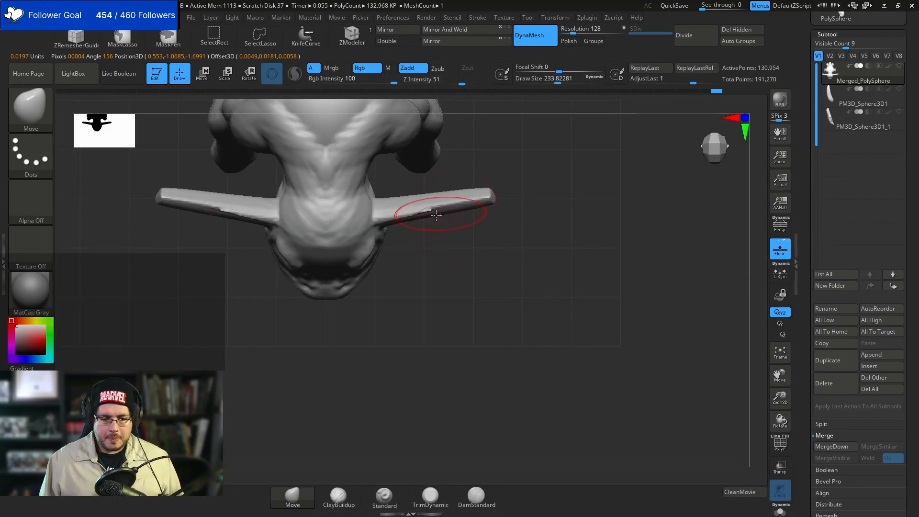
{"action": "left_click_drag", "start_coordinate": [440, 205], "coordinate": [507, 148]}
{"action": "key", "text": "space"}
{"action": "key", "text": "space"}
{"action": "left_click_drag", "start_coordinate": [492, 194], "coordinate": [495, 197], "text": "shift"}
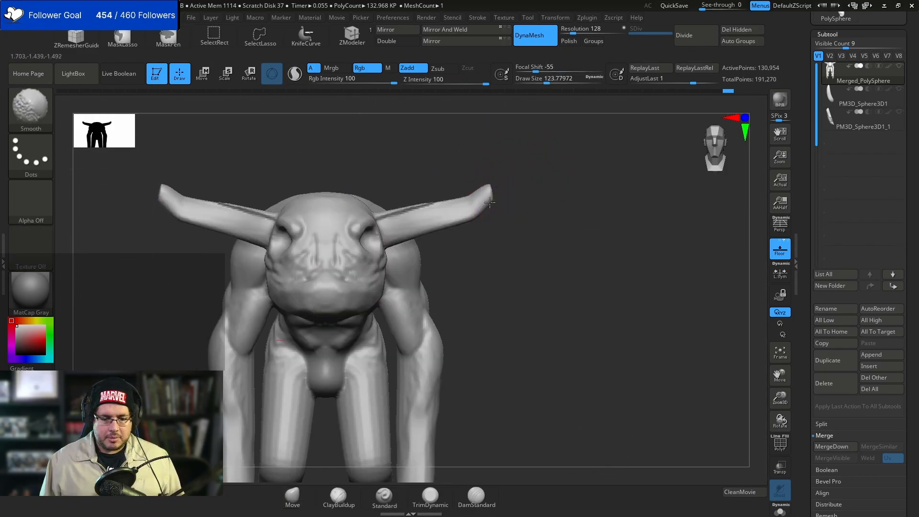
- Flatten and smooth the outer ends of the ears with TrimDynamic
{"action": "key", "text": "b"}
{"action": "key", "text": "t"}
{"action": "key", "text": "d"}
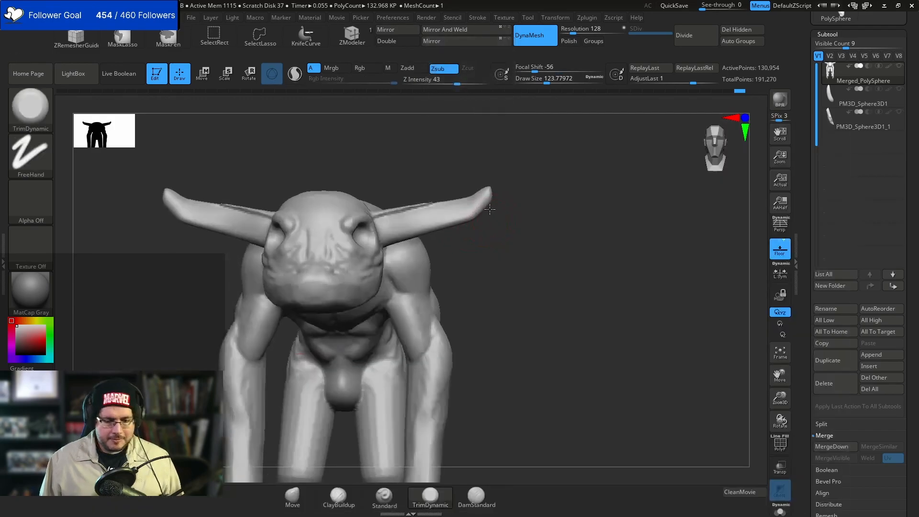
{"action": "left_click_drag", "start_coordinate": [461, 226], "coordinate": [512, 242], "text": "shift"}
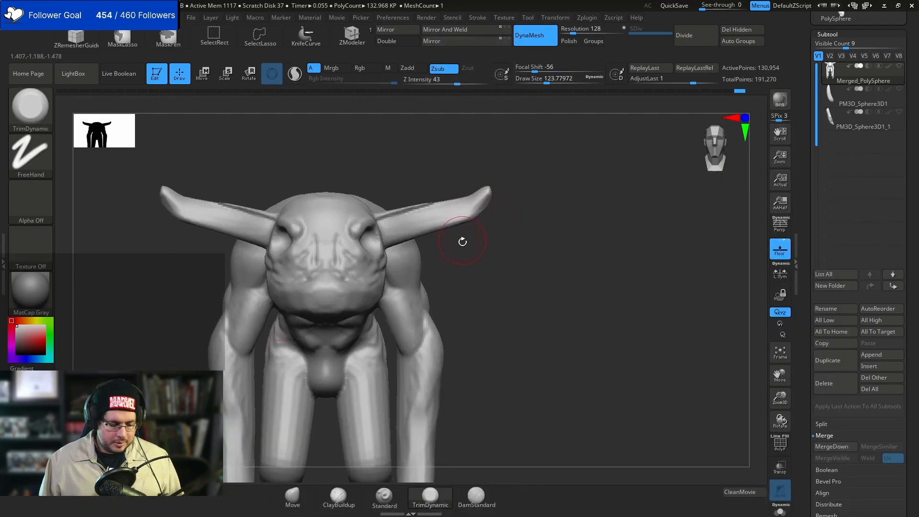
- Widen the ears into broad leaf shapes with raised pointed tips using the Move brush at varied sizes
{"action": "key", "text": "b"}
{"action": "key", "text": "m"}
{"action": "key", "text": "v"}
{"action": "key", "text": "space"}
{"action": "mouse_move", "coordinate": [400, 228]}
{"action": "left_mouse_down"}
{"action": "mouse_move", "coordinate": [412, 260]}
{"action": "mouse_move", "coordinate": [459, 256]}
{"action": "mouse_move", "coordinate": [472, 239]}
{"action": "mouse_move", "coordinate": [445, 238]}
{"action": "mouse_move", "coordinate": [467, 215]}
{"action": "mouse_move", "coordinate": [461, 195]}
{"action": "mouse_move", "coordinate": [478, 250]}
{"action": "mouse_move", "coordinate": [378, 410]}
{"action": "mouse_move", "coordinate": [466, 181]}
{"action": "mouse_move", "coordinate": [453, 250]}
{"action": "mouse_move", "coordinate": [483, 303]}
{"action": "left_mouse_up"}
{"action": "key", "text": "space"}
{"action": "key", "text": "space"}
{"action": "mouse_move", "coordinate": [474, 161]}
{"action": "left_mouse_down"}
{"action": "mouse_move", "coordinate": [476, 180]}
{"action": "mouse_move", "coordinate": [506, 199]}
{"action": "mouse_move", "coordinate": [521, 150]}
{"action": "mouse_move", "coordinate": [568, 133]}
{"action": "mouse_move", "coordinate": [501, 148]}
{"action": "left_mouse_up"}
- Remesh the model with DynaMesh and flatten the widened ears with TrimDynamic
{"action": "key", "text": "ctrl"}
{"action": "key", "text": "b"}
{"action": "key", "text": "t"}
{"action": "key", "text": "d"}
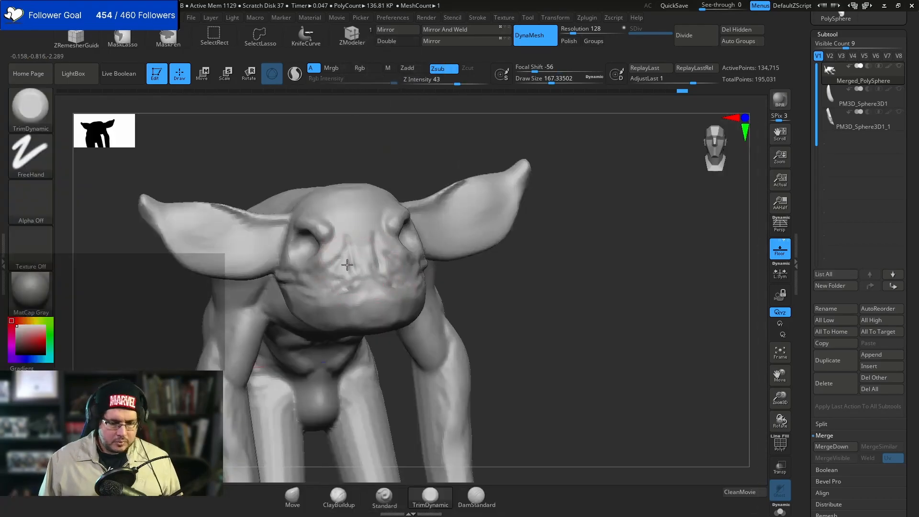
- Switch to the browser, examine the winged imp image from Forgotten Realms Wiki, and return to ZBrush
{"action": "key", "text": "alt+Tab"}
{"action": "key", "text": "alt+Tab"}
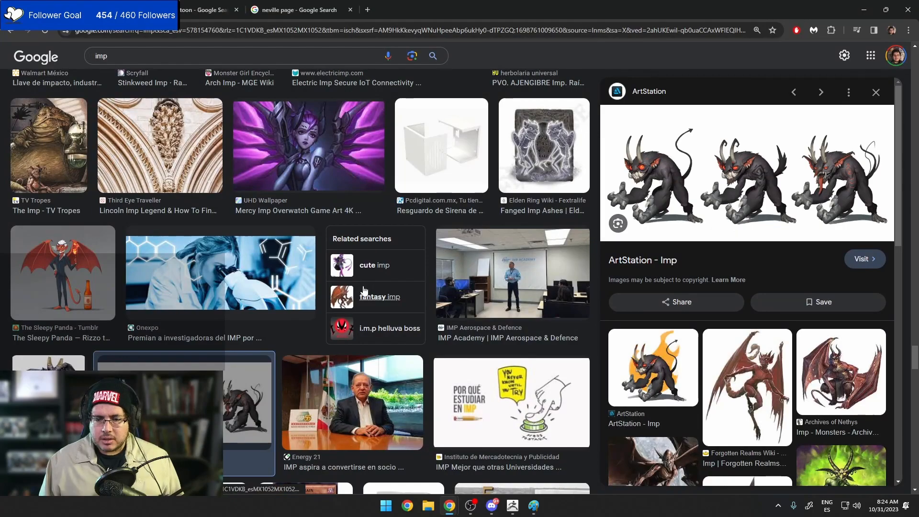
{"action": "left_click", "coordinate": [744, 383]}
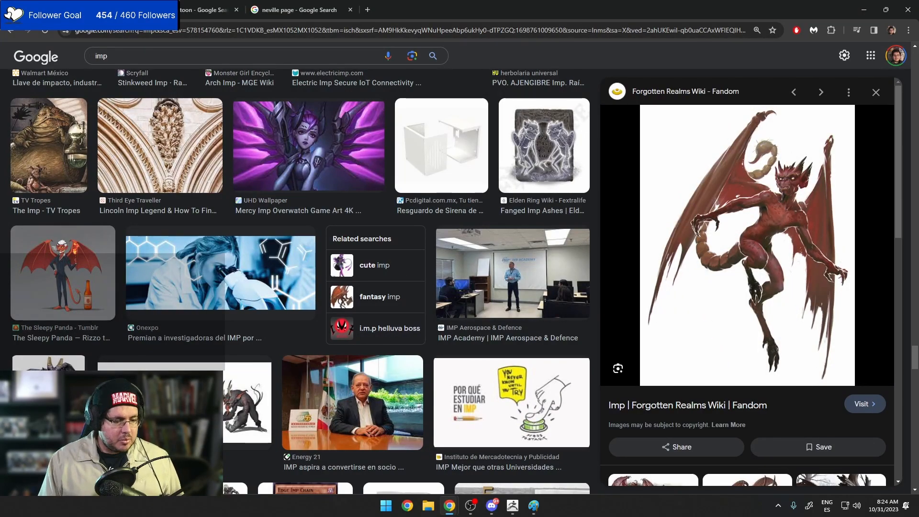
{"action": "key", "text": "alt+Tab"}
{"action": "key", "text": "alt+Tab"}
{"action": "key", "text": "alt+Tab"}
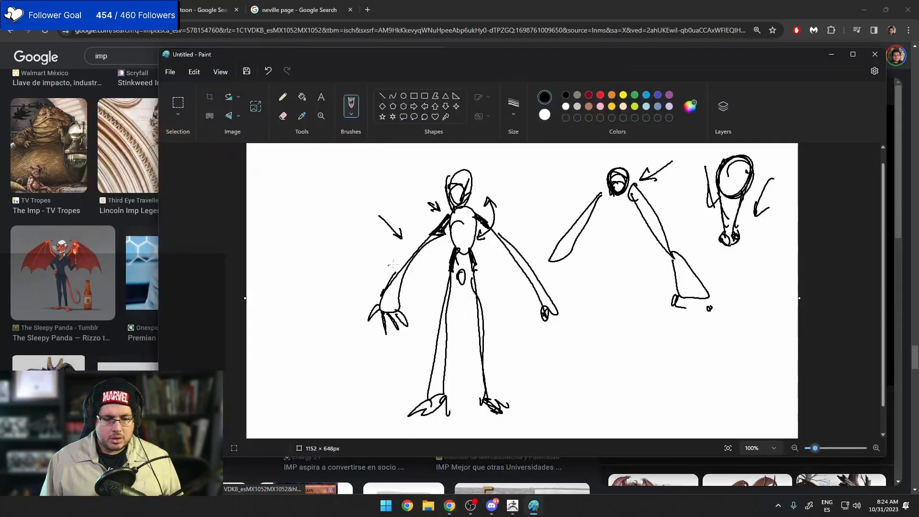
{"action": "key", "text": "alt+Tab"}
{"action": "key", "text": "alt+Tab"}
{"action": "key", "text": "alt+Tab"}
{"action": "key", "text": "alt+Tab"}
{"action": "key", "text": "alt+Tab"}
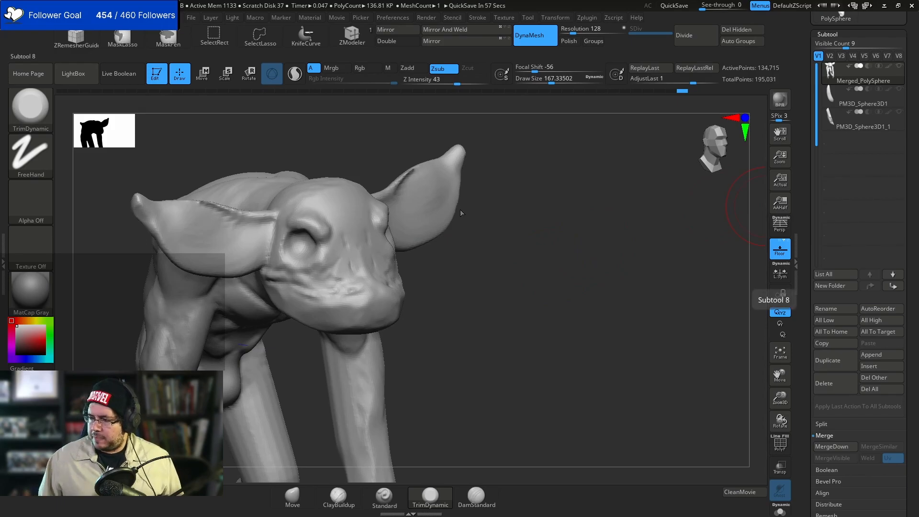
- Build up the nose and nostrils above the muzzle with ClayBuildup at a draw size of about 87
{"action": "left_click_drag", "start_coordinate": [492, 297], "coordinate": [441, 269]}
{"action": "key", "text": "b"}
{"action": "key", "text": "c"}
{"action": "key", "text": "b"}
{"action": "key", "text": "space"}
{"action": "mouse_move", "coordinate": [354, 263]}
{"action": "left_mouse_down"}
{"action": "mouse_move", "coordinate": [345, 261]}
{"action": "mouse_move", "coordinate": [365, 260]}
{"action": "left_mouse_up"}
{"action": "left_click_drag", "start_coordinate": [464, 275], "coordinate": [368, 243]}
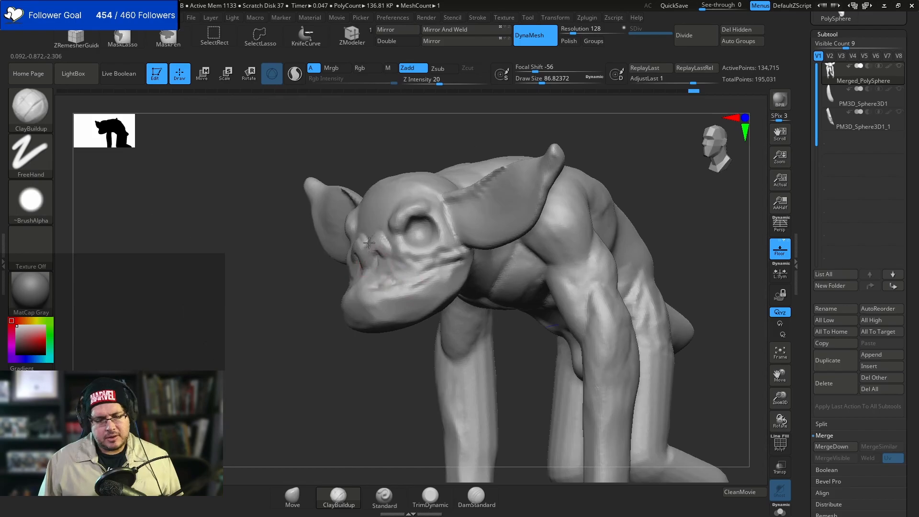
{"action": "mouse_move", "coordinate": [335, 287]}
{"action": "left_mouse_down"}
{"action": "mouse_move", "coordinate": [488, 256]}
{"action": "mouse_move", "coordinate": [433, 222]}
{"action": "left_mouse_up"}
- Sculpt the inner ear hollows, folds and rims with ClayBuildup
{"action": "left_click_drag", "start_coordinate": [586, 283], "coordinate": [506, 263]}
{"action": "mouse_move", "coordinate": [454, 221]}
{"action": "left_mouse_down"}
{"action": "mouse_move", "coordinate": [435, 225]}
{"action": "mouse_move", "coordinate": [421, 205]}
{"action": "mouse_move", "coordinate": [474, 182]}
{"action": "left_mouse_up"}
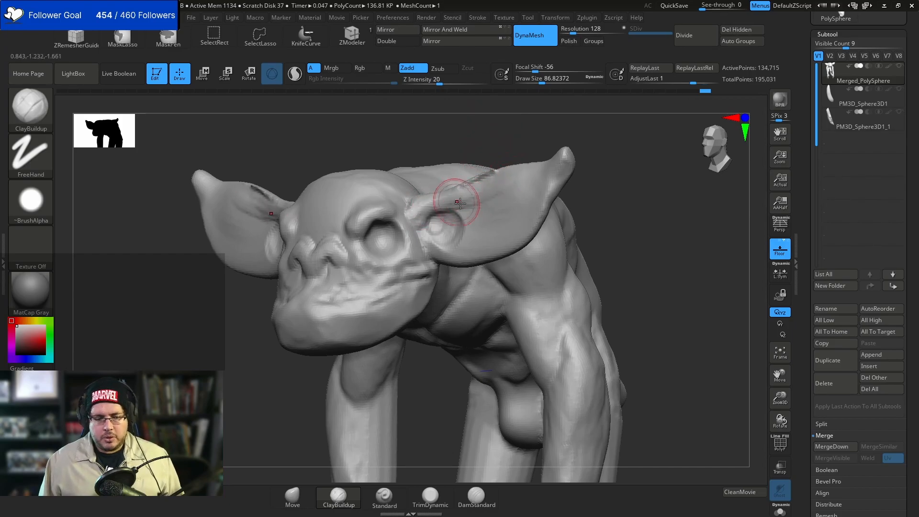
{"action": "mouse_move", "coordinate": [486, 212]}
{"action": "left_mouse_down"}
{"action": "mouse_move", "coordinate": [518, 189]}
{"action": "mouse_move", "coordinate": [511, 194]}
{"action": "left_mouse_up"}
{"action": "mouse_move", "coordinate": [645, 146]}
{"action": "left_mouse_down"}
{"action": "mouse_move", "coordinate": [474, 176]}
{"action": "mouse_move", "coordinate": [556, 165]}
{"action": "left_mouse_up"}
{"action": "mouse_move", "coordinate": [608, 238]}
{"action": "left_mouse_down"}
{"action": "mouse_move", "coordinate": [621, 231]}
{"action": "mouse_move", "coordinate": [603, 237]}
{"action": "mouse_move", "coordinate": [605, 225]}
{"action": "mouse_move", "coordinate": [617, 239]}
{"action": "mouse_move", "coordinate": [568, 180]}
{"action": "left_mouse_up"}
- Adjust the shape of the ears from behind with a resized Move brush
{"action": "key", "text": "b"}
{"action": "key", "text": "m"}
{"action": "key", "text": "v"}
{"action": "key", "text": "space"}
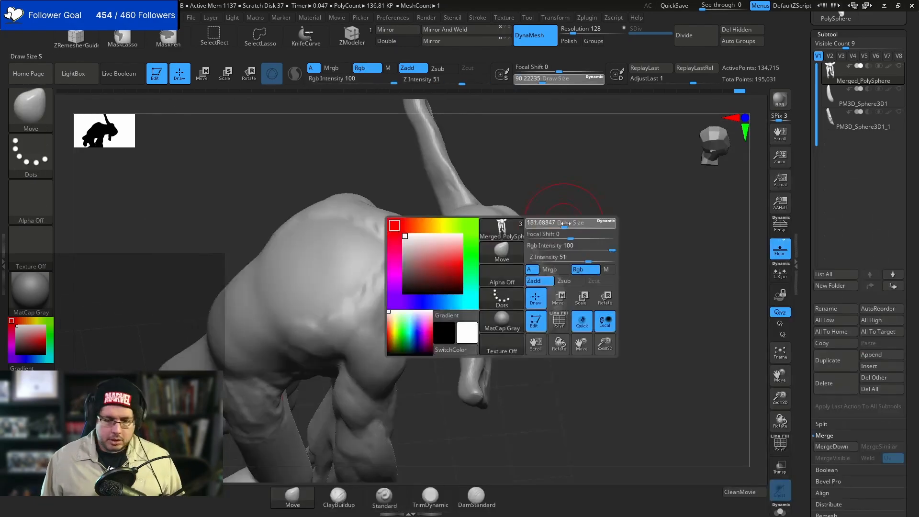
{"action": "key", "text": "space"}
{"action": "left_click", "coordinate": [541, 263]}
{"action": "mouse_move", "coordinate": [582, 216]}
{"action": "left_mouse_down"}
{"action": "mouse_move", "coordinate": [605, 340]}
{"action": "mouse_move", "coordinate": [615, 232]}
{"action": "mouse_move", "coordinate": [497, 213]}
{"action": "mouse_move", "coordinate": [485, 233]}
{"action": "mouse_move", "coordinate": [507, 239]}
{"action": "left_mouse_up"}
- Plane the ear surfaces with TrimDynamic and check the whole figure
{"action": "key", "text": "b"}
{"action": "key", "text": "t"}
{"action": "key", "text": "d"}
{"action": "left_click_drag", "start_coordinate": [625, 263], "coordinate": [626, 179], "text": "alt"}
{"action": "mouse_move", "coordinate": [626, 179]}
{"action": "left_mouse_down"}
{"action": "mouse_move", "coordinate": [622, 201]}
{"action": "mouse_move", "coordinate": [574, 246]}
{"action": "mouse_move", "coordinate": [613, 240]}
{"action": "mouse_move", "coordinate": [607, 267]}
{"action": "mouse_move", "coordinate": [623, 180]}
{"action": "left_mouse_up"}
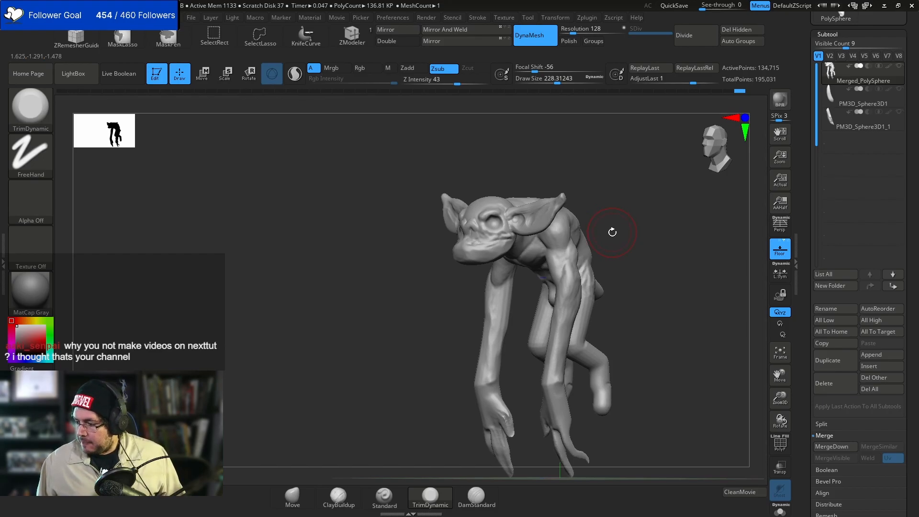
- Flatten and smooth the front planes of the forearms below the elbows with TrimDynamic
{"action": "left_click_drag", "start_coordinate": [625, 205], "coordinate": [646, 170]}
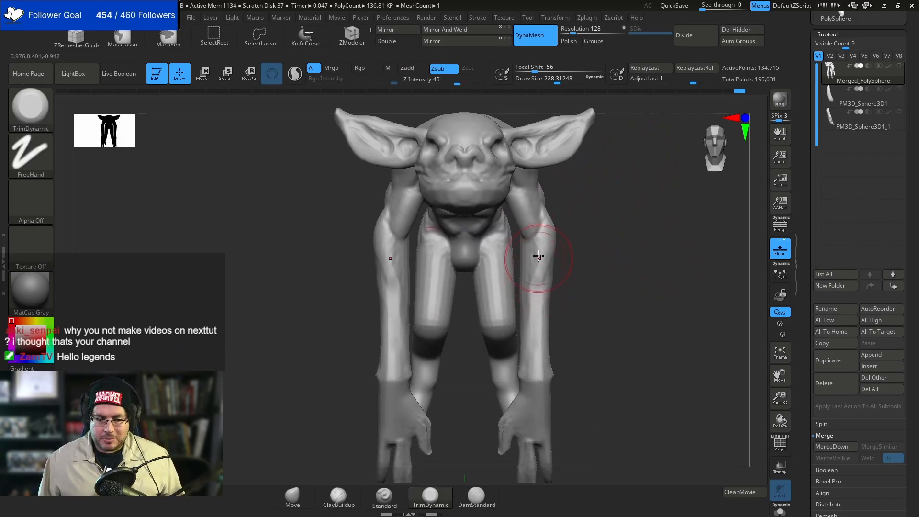
{"action": "left_click_drag", "start_coordinate": [531, 284], "coordinate": [532, 290]}
{"action": "mouse_move", "coordinate": [600, 297]}
{"action": "left_mouse_down", "text": "shift"}
{"action": "mouse_move", "coordinate": [550, 293]}
{"action": "mouse_move", "coordinate": [558, 211]}
{"action": "mouse_move", "coordinate": [564, 246]}
{"action": "left_mouse_up", "text": "shift"}
{"action": "left_click_drag", "start_coordinate": [502, 246], "coordinate": [560, 245]}
{"action": "mouse_move", "coordinate": [603, 206]}
{"action": "left_mouse_down"}
{"action": "mouse_move", "coordinate": [593, 232]}
{"action": "mouse_move", "coordinate": [554, 231]}
{"action": "left_mouse_up"}
{"action": "left_click_drag", "start_coordinate": [583, 226], "coordinate": [597, 213], "text": "shift"}
{"action": "left_click_drag", "start_coordinate": [551, 244], "coordinate": [543, 272]}
- Refine the forearm silhouette from the front with a large Move brush
{"action": "key", "text": "b"}
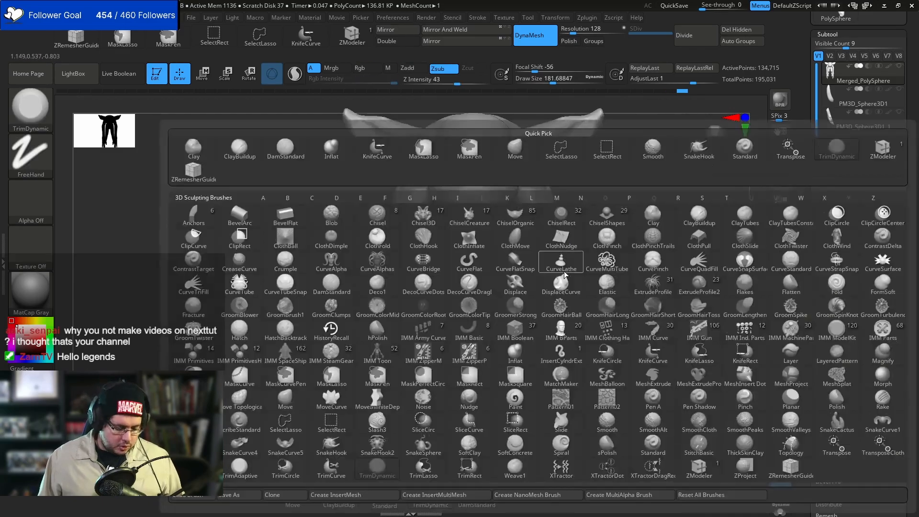
{"action": "key", "text": "m"}
{"action": "key", "text": "v"}
{"action": "key", "text": "space"}
{"action": "left_click_drag", "start_coordinate": [543, 295], "coordinate": [551, 293]}
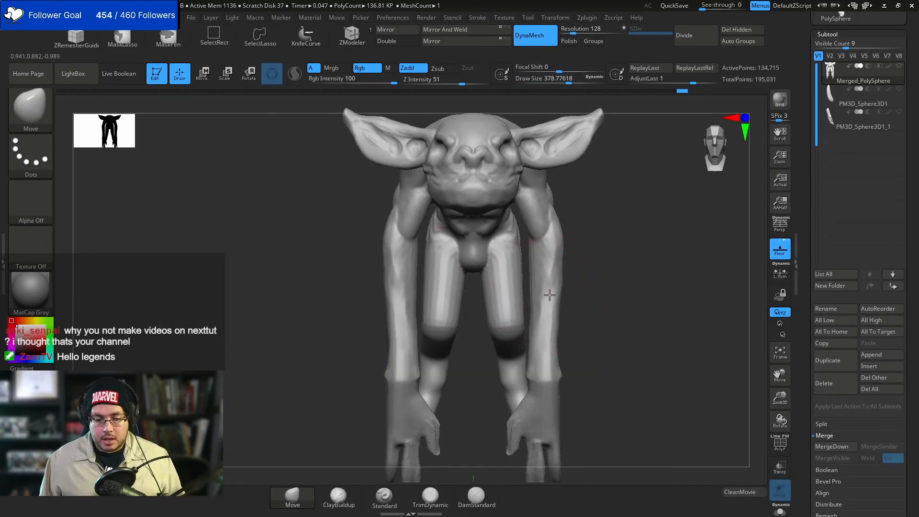
{"action": "left_click_drag", "start_coordinate": [588, 264], "coordinate": [616, 290]}
{"action": "key", "text": "space"}
{"action": "left_click_drag", "start_coordinate": [531, 287], "coordinate": [522, 287]}
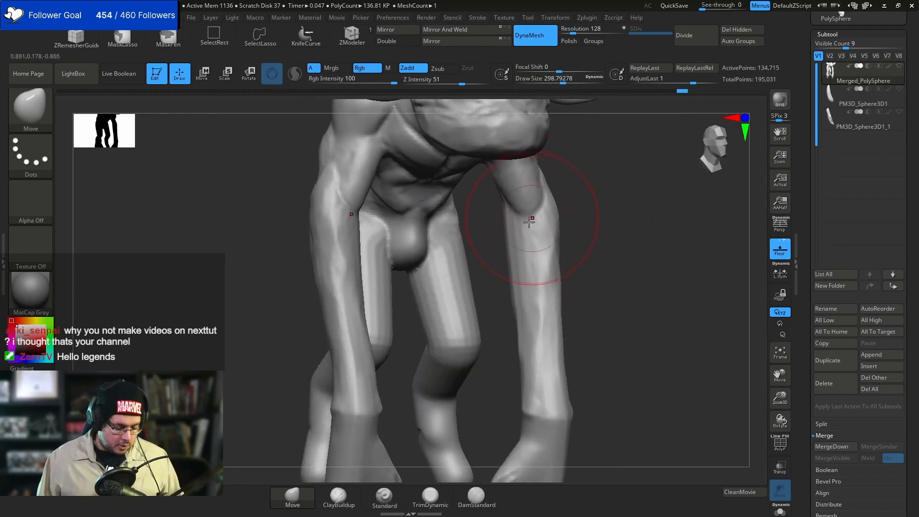
- Build up muscle just below the inner elbows with ClayBuildup, adjusting the brush to a draw size of about 145
{"action": "key", "text": "b"}
{"action": "key", "text": "c"}
{"action": "key", "text": "b"}
{"action": "key", "text": "space"}
{"action": "left_click_drag", "start_coordinate": [510, 218], "coordinate": [497, 218]}
{"action": "left_click_drag", "start_coordinate": [557, 183], "coordinate": [578, 177]}
{"action": "key", "text": "space"}
{"action": "left_click_drag", "start_coordinate": [498, 211], "coordinate": [488, 210]}
{"action": "key", "text": "space"}
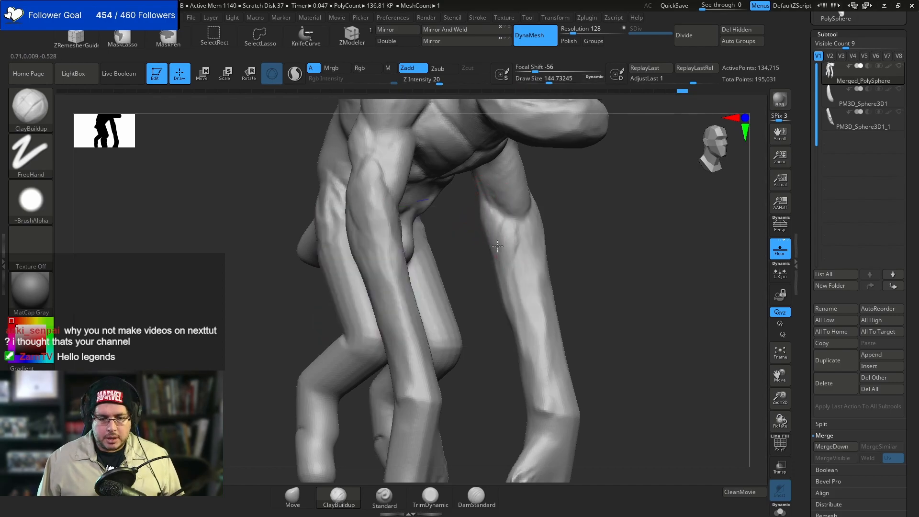
- Shape the forearm muscles along the inner and rear sides of the upper forearms with ClayBuildup
{"action": "left_click_drag", "start_coordinate": [468, 260], "coordinate": [503, 230]}
{"action": "mouse_move", "coordinate": [388, 329]}
{"action": "left_mouse_down"}
{"action": "mouse_move", "coordinate": [469, 231]}
{"action": "mouse_move", "coordinate": [493, 238]}
{"action": "mouse_move", "coordinate": [487, 224]}
{"action": "left_mouse_up"}
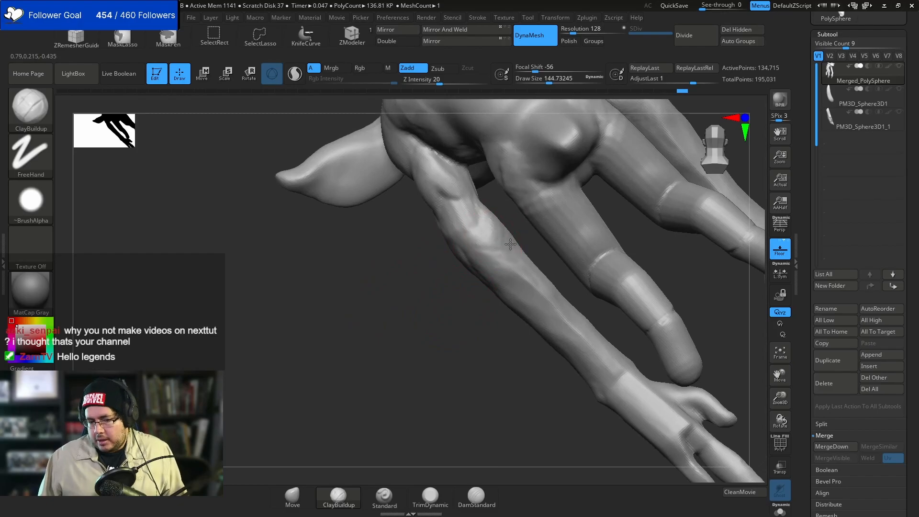
{"action": "left_click_drag", "start_coordinate": [540, 253], "coordinate": [516, 248]}
{"action": "left_click_drag", "start_coordinate": [624, 282], "coordinate": [532, 316]}
{"action": "mouse_move", "coordinate": [579, 221]}
{"action": "left_mouse_down"}
{"action": "mouse_move", "coordinate": [603, 211]}
{"action": "mouse_move", "coordinate": [502, 219]}
{"action": "left_mouse_up"}
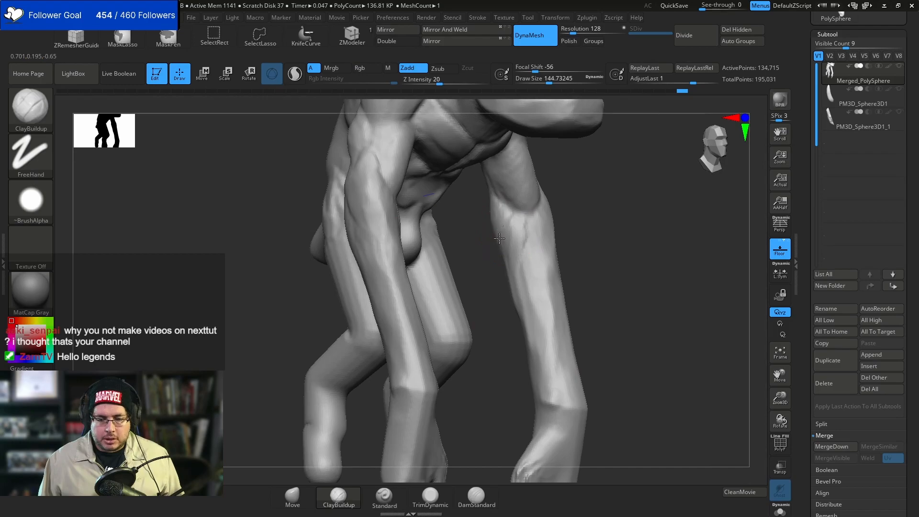
- Flatten the inner and rear planes of the forearms with TrimDynamic, enlarging the brush to a draw size of about 187
{"action": "key", "text": "b"}
{"action": "key", "text": "t"}
{"action": "key", "text": "d"}
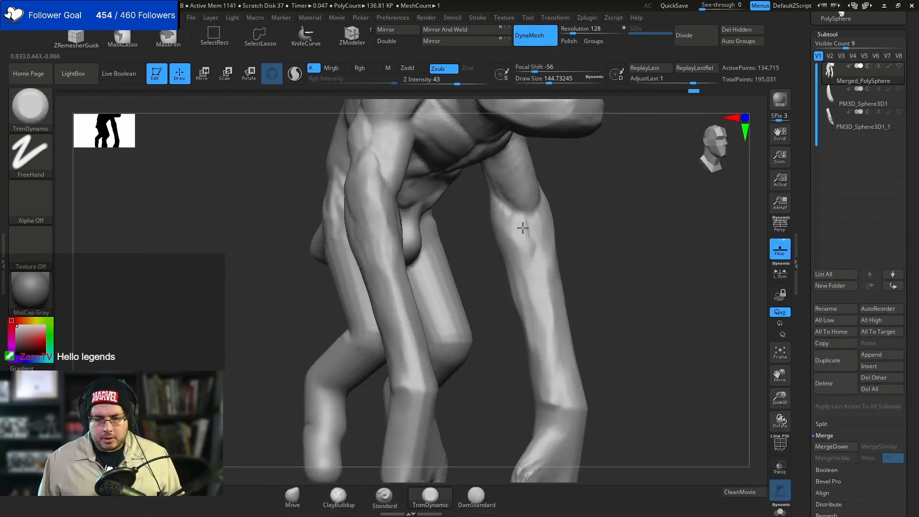
{"action": "left_click_drag", "start_coordinate": [523, 259], "coordinate": [598, 234]}
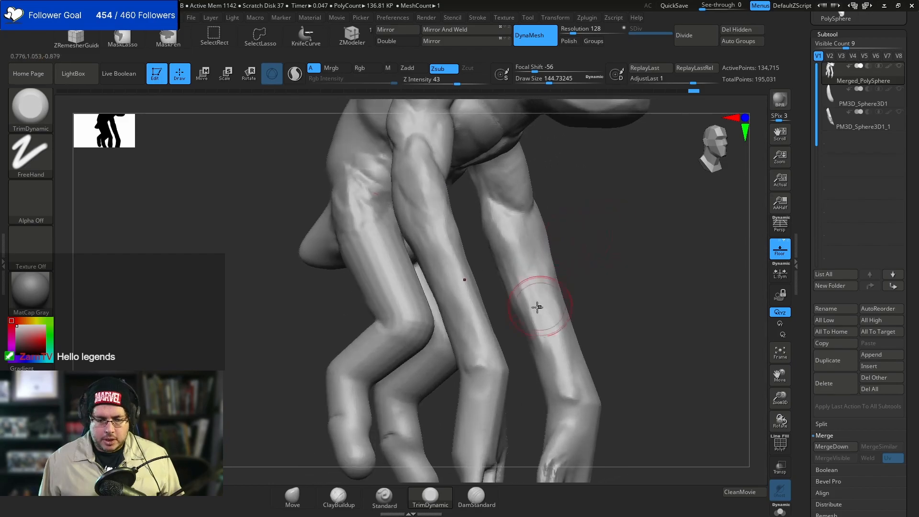
{"action": "mouse_move", "coordinate": [496, 330]}
{"action": "left_mouse_down"}
{"action": "mouse_move", "coordinate": [407, 339]}
{"action": "mouse_move", "coordinate": [508, 319]}
{"action": "left_mouse_up"}
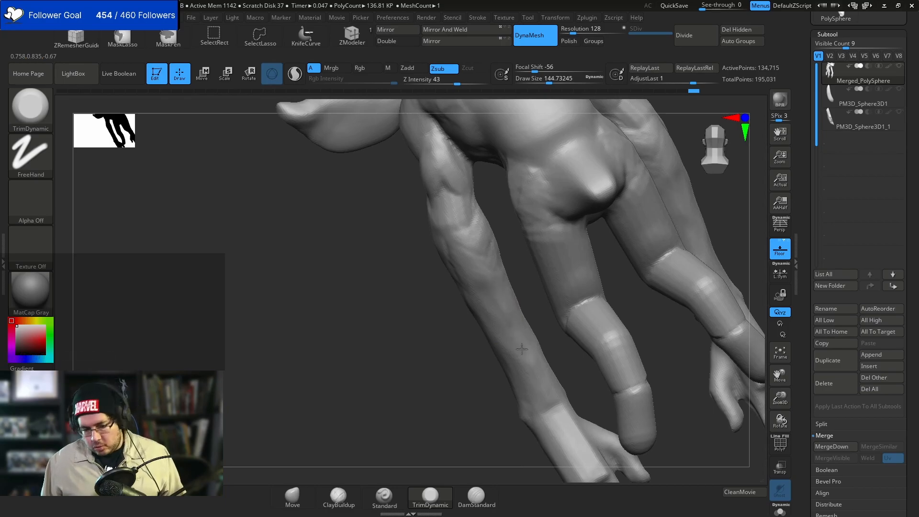
{"action": "left_click_drag", "start_coordinate": [549, 344], "coordinate": [593, 335]}
{"action": "key", "text": "space"}
{"action": "left_click_drag", "start_coordinate": [481, 307], "coordinate": [486, 307]}
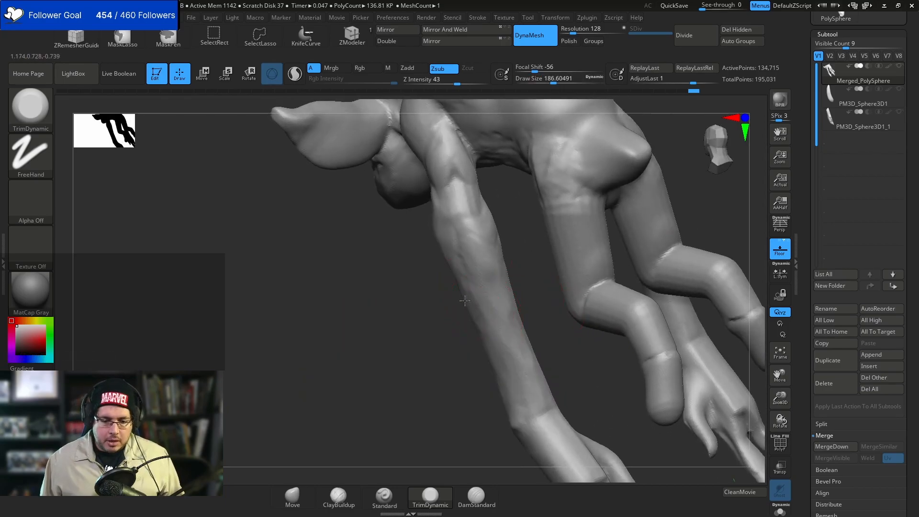
{"action": "right_click_drag", "start_coordinate": [476, 307], "coordinate": [459, 301]}
{"action": "right_click_drag", "start_coordinate": [593, 224], "coordinate": [435, 317]}
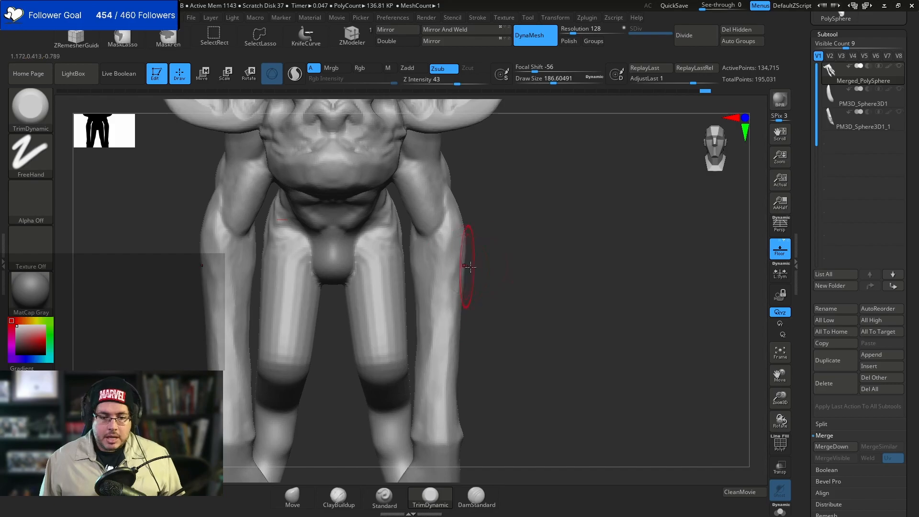
- Build up the outer side of the upper forearms with ClayBuildup at a draw size of about 120
{"action": "key", "text": "b"}
{"action": "key", "text": "c"}
{"action": "key", "text": "b"}
{"action": "key", "text": "space"}
{"action": "left_click_drag", "start_coordinate": [474, 247], "coordinate": [462, 246]}
{"action": "right_click_drag", "start_coordinate": [509, 225], "coordinate": [465, 234]}
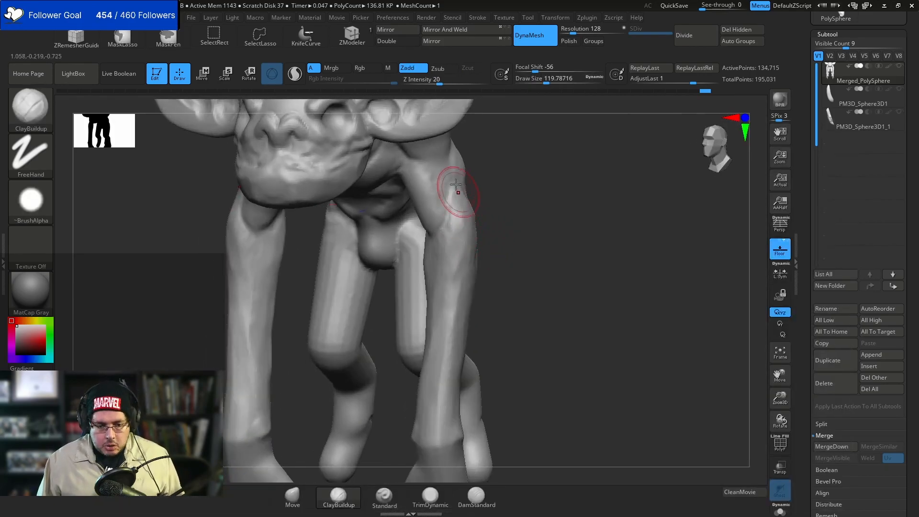
- Shape the muscle transitions around the outer elbows and rear forearms with ClayBuildup at a draw size of about 136
{"action": "right_click_drag", "start_coordinate": [457, 188], "coordinate": [467, 191]}
{"action": "left_click_drag", "start_coordinate": [469, 197], "coordinate": [482, 205]}
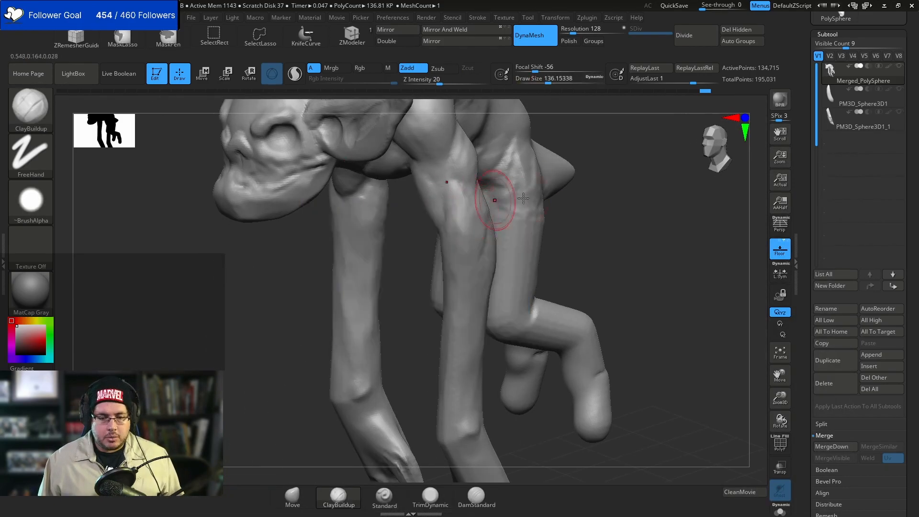
{"action": "right_click_drag", "start_coordinate": [486, 203], "coordinate": [448, 206]}
{"action": "left_click_drag", "start_coordinate": [375, 206], "coordinate": [381, 210]}
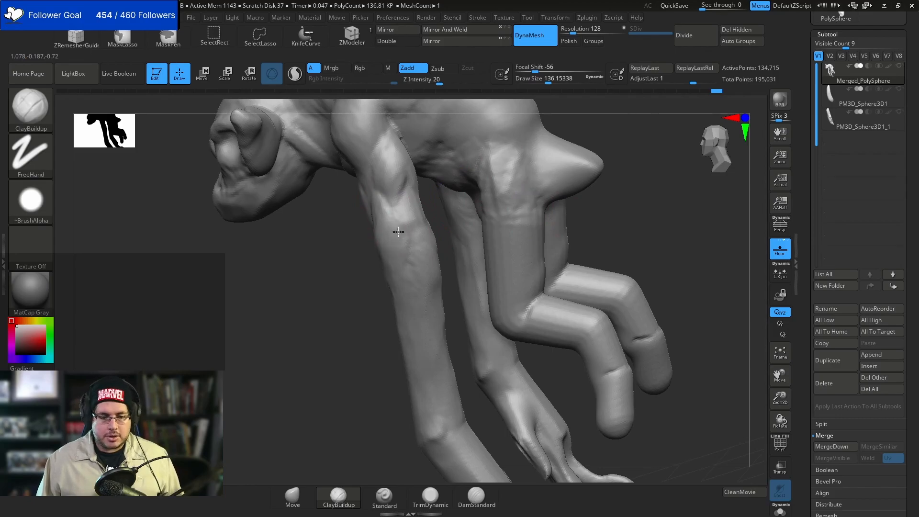
{"action": "right_click_drag", "start_coordinate": [373, 329], "coordinate": [384, 219]}
{"action": "mouse_move", "coordinate": [372, 276]}
{"action": "right_mouse_down"}
{"action": "mouse_move", "coordinate": [524, 199]}
{"action": "mouse_move", "coordinate": [366, 276]}
{"action": "right_mouse_up"}
{"action": "mouse_move", "coordinate": [423, 262]}
{"action": "right_mouse_down"}
{"action": "mouse_move", "coordinate": [447, 257]}
{"action": "mouse_move", "coordinate": [427, 260]}
{"action": "mouse_move", "coordinate": [458, 277]}
{"action": "mouse_move", "coordinate": [469, 262]}
{"action": "right_mouse_up"}
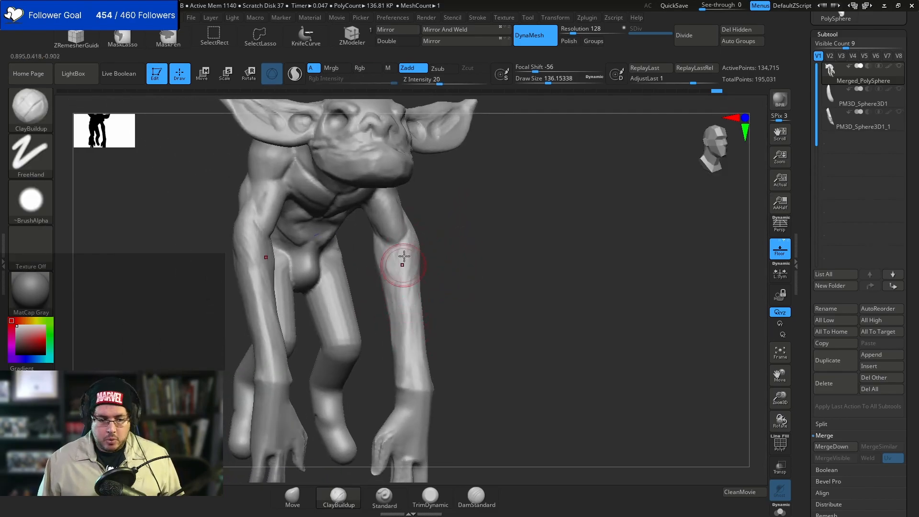
- Flatten the front and outer planes of the forearms down to the wrists with TrimDynamic at a draw size of about 167
{"action": "key", "text": "b"}
{"action": "key", "text": "t"}
{"action": "key", "text": "d"}
{"action": "key", "text": "space"}
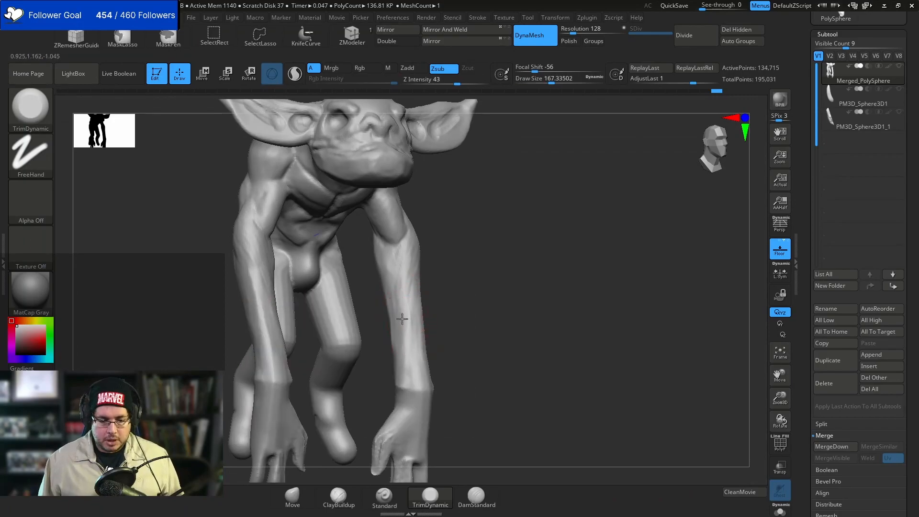
{"action": "mouse_move", "coordinate": [399, 370]}
{"action": "right_mouse_down"}
{"action": "mouse_move", "coordinate": [415, 310]}
{"action": "mouse_move", "coordinate": [410, 328]}
{"action": "right_mouse_up"}
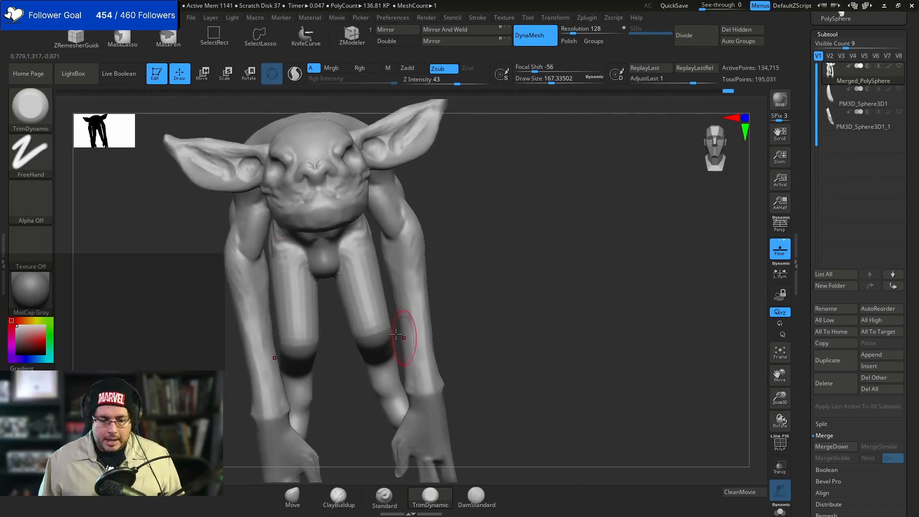
{"action": "mouse_move", "coordinate": [435, 223]}
{"action": "right_mouse_down"}
{"action": "mouse_move", "coordinate": [435, 319]}
{"action": "mouse_move", "coordinate": [419, 298]}
{"action": "right_mouse_up"}
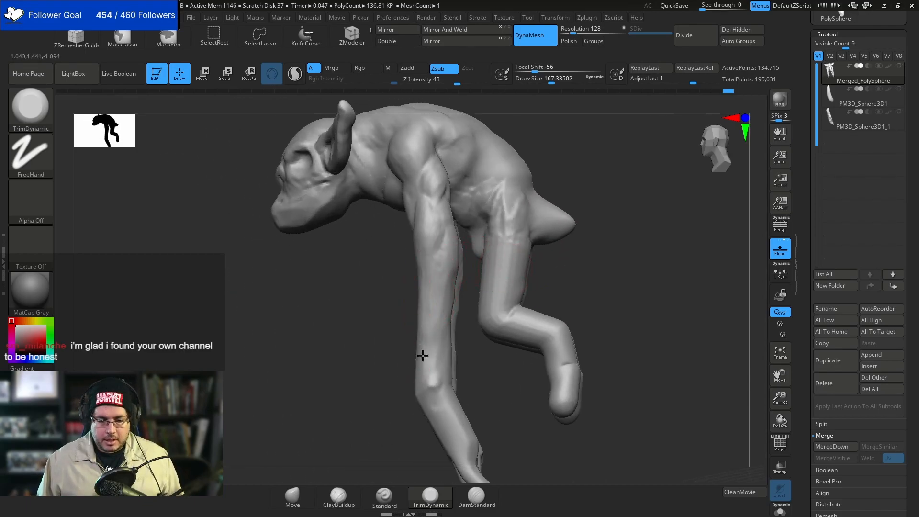
{"action": "mouse_move", "coordinate": [393, 411]}
{"action": "right_mouse_down"}
{"action": "mouse_move", "coordinate": [384, 375]}
{"action": "mouse_move", "coordinate": [383, 383]}
{"action": "mouse_move", "coordinate": [439, 325]}
{"action": "right_mouse_up"}
{"action": "right_click_drag", "start_coordinate": [433, 261], "coordinate": [448, 257]}
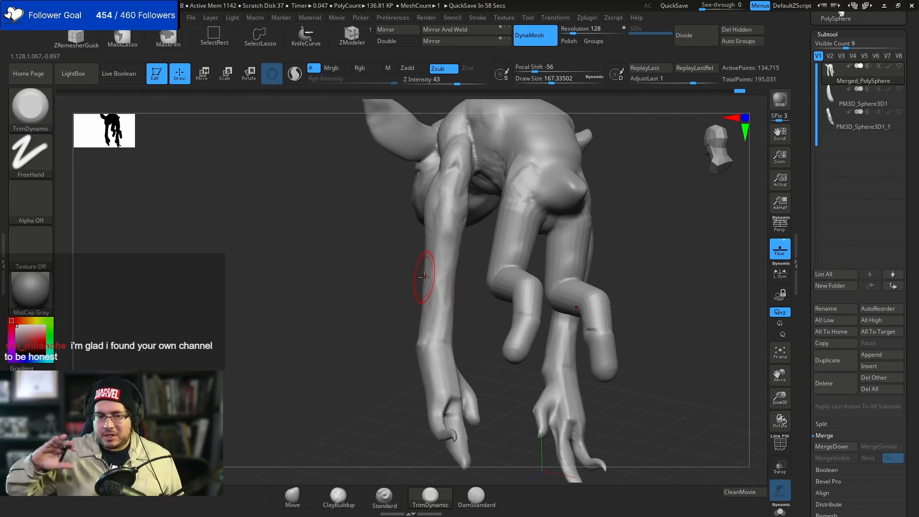
- Refine the planes around the elbows and the backs of the forearms with TrimDynamic
{"action": "right_click_drag", "start_coordinate": [346, 281], "coordinate": [416, 226]}
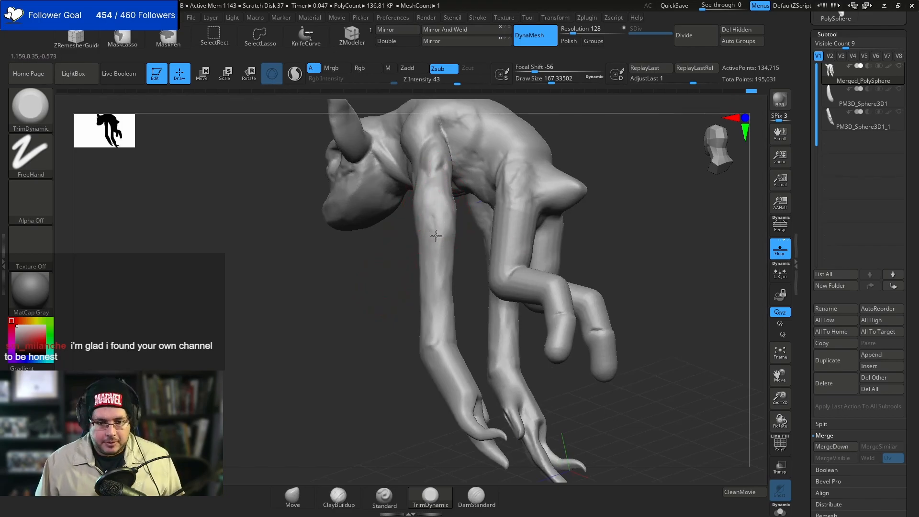
{"action": "right_click_drag", "start_coordinate": [462, 223], "coordinate": [447, 233]}
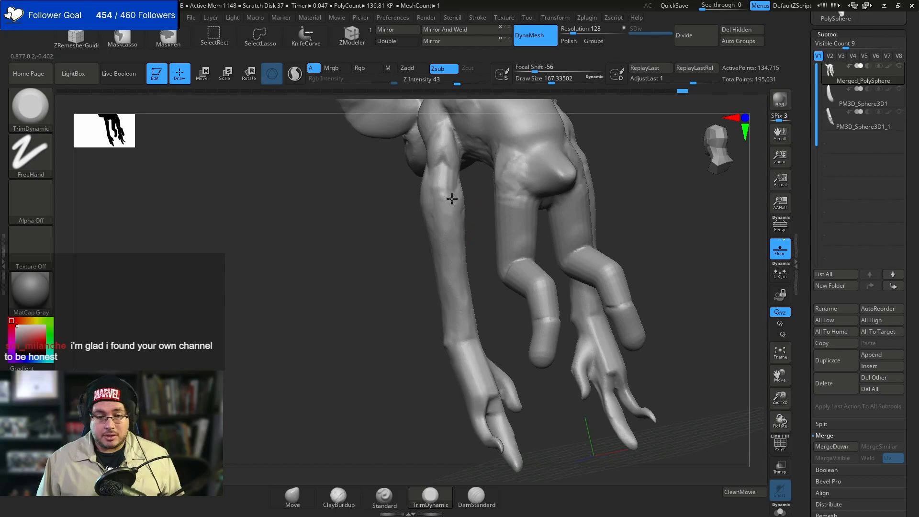
{"action": "right_click_drag", "start_coordinate": [435, 205], "coordinate": [441, 194]}
{"action": "right_click_drag", "start_coordinate": [426, 231], "coordinate": [509, 229]}
{"action": "left_click_drag", "start_coordinate": [505, 247], "coordinate": [435, 260], "text": "shift"}
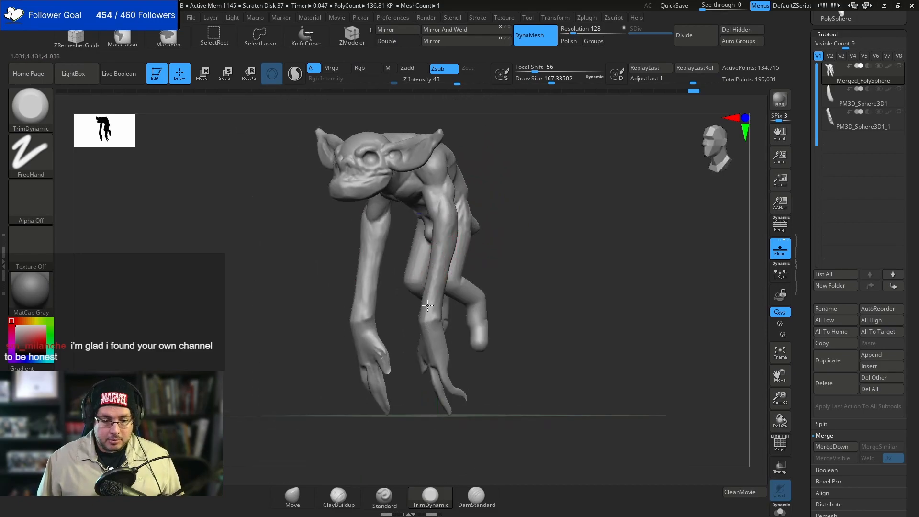
{"action": "mouse_move", "coordinate": [481, 282]}
{"action": "left_mouse_down"}
{"action": "mouse_move", "coordinate": [519, 260]}
{"action": "mouse_move", "coordinate": [498, 281]}
{"action": "mouse_move", "coordinate": [483, 254]}
{"action": "mouse_move", "coordinate": [482, 296]}
{"action": "left_mouse_up"}
{"action": "mouse_move", "coordinate": [483, 287]}
{"action": "left_mouse_down"}
{"action": "mouse_move", "coordinate": [503, 281]}
{"action": "mouse_move", "coordinate": [465, 246]}
{"action": "left_mouse_up"}
- Carve muscle creases into the upper forearms below the elbows with DamStandard, reducing the draw size to about 68
{"action": "key", "text": "b"}
{"action": "key", "text": "d"}
{"action": "key", "text": "s"}
{"action": "key", "text": "space"}
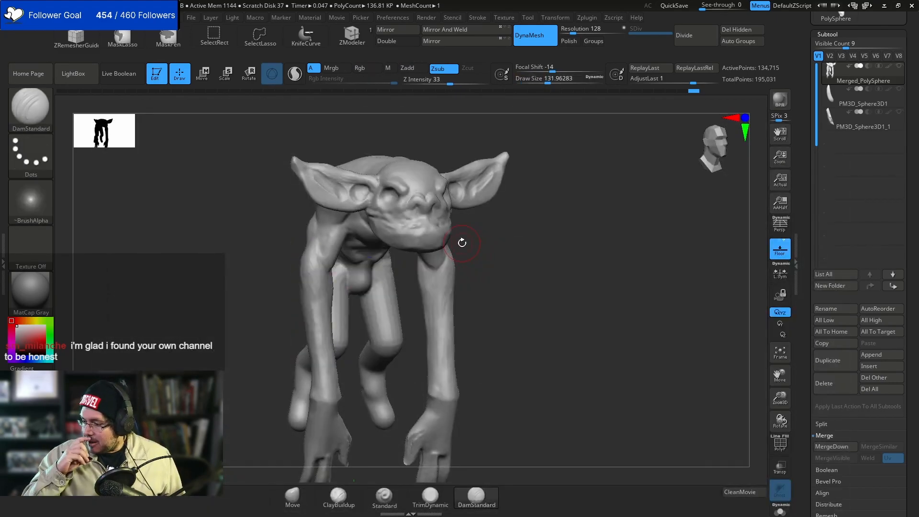
{"action": "mouse_move", "coordinate": [505, 283]}
{"action": "left_mouse_down"}
{"action": "mouse_move", "coordinate": [519, 273]}
{"action": "mouse_move", "coordinate": [519, 299]}
{"action": "left_mouse_up"}
{"action": "key", "text": "space"}
{"action": "left_click_drag", "start_coordinate": [478, 265], "coordinate": [470, 265]}
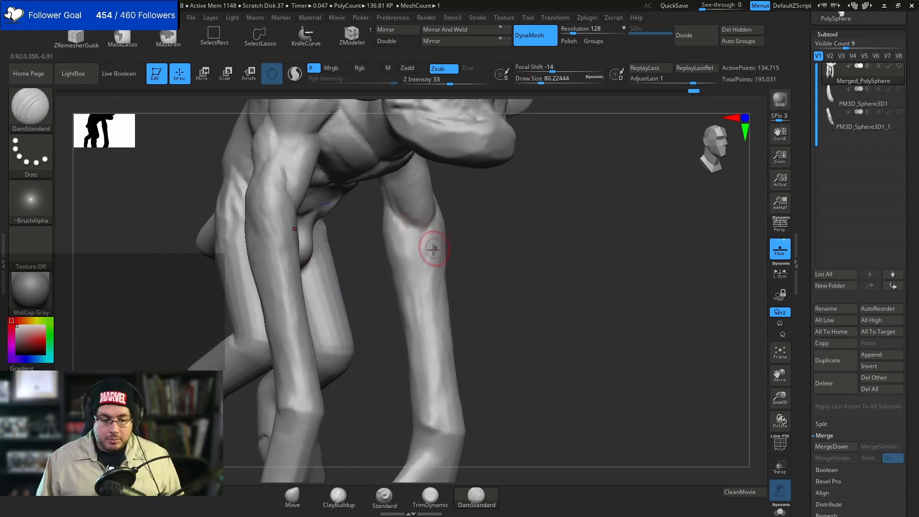
{"action": "key", "text": "b"}
{"action": "key", "text": "d"}
{"action": "key", "text": "s"}
{"action": "key", "text": "space"}
{"action": "left_click_drag", "start_coordinate": [420, 233], "coordinate": [417, 234]}
{"action": "left_click_drag", "start_coordinate": [507, 225], "coordinate": [484, 221]}
{"action": "left_click_drag", "start_coordinate": [420, 230], "coordinate": [410, 283]}
- Build up the upper back and shoulder blade muscles with ClayBuildup at a draw size of about 187
{"action": "mouse_move", "coordinate": [499, 187]}
{"action": "left_mouse_down"}
{"action": "mouse_move", "coordinate": [479, 182]}
{"action": "mouse_move", "coordinate": [447, 205]}
{"action": "mouse_move", "coordinate": [457, 206]}
{"action": "mouse_move", "coordinate": [443, 200]}
{"action": "left_mouse_up"}
{"action": "left_click_drag", "start_coordinate": [486, 152], "coordinate": [510, 149]}
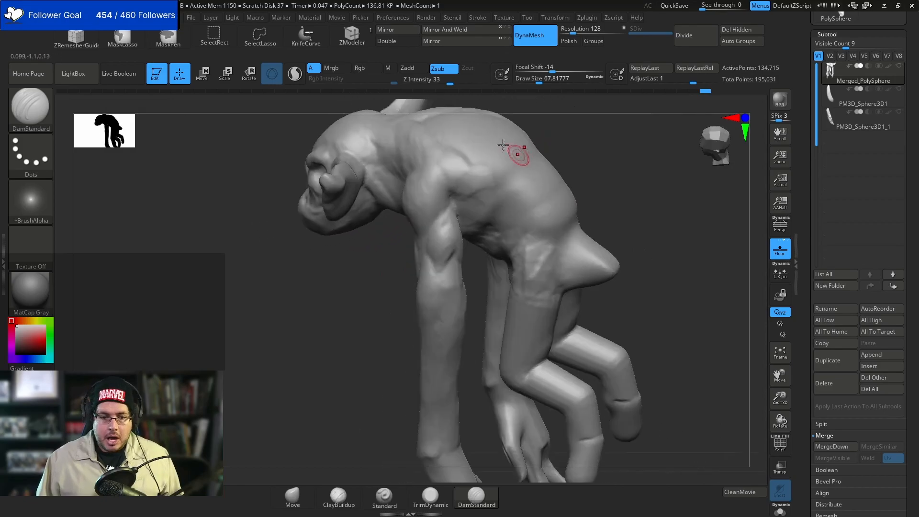
{"action": "key", "text": "b"}
{"action": "key", "text": "c"}
{"action": "key", "text": "b"}
{"action": "key", "text": "space"}
{"action": "key", "text": "space"}
{"action": "mouse_move", "coordinate": [493, 191]}
{"action": "left_mouse_down"}
{"action": "mouse_move", "coordinate": [501, 192]}
{"action": "mouse_move", "coordinate": [473, 174]}
{"action": "mouse_move", "coordinate": [492, 155]}
{"action": "mouse_move", "coordinate": [457, 144]}
{"action": "left_mouse_up"}
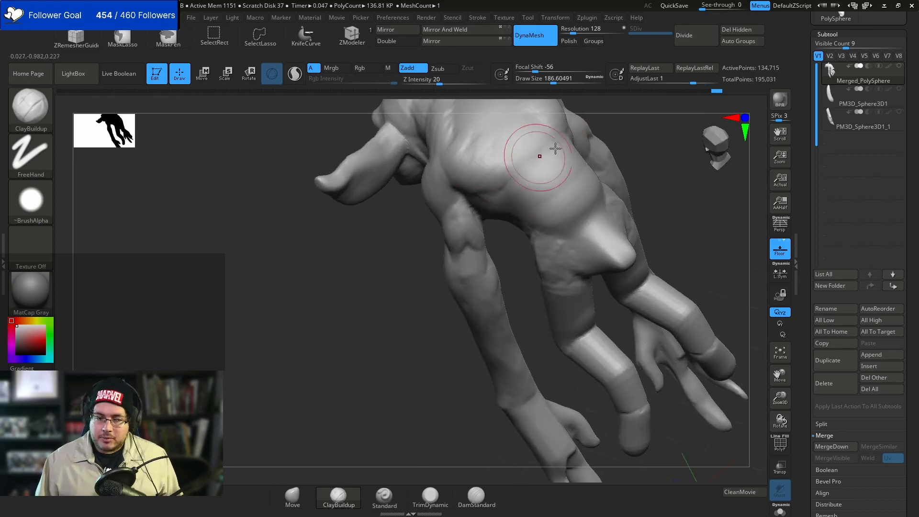
{"action": "right_click_drag", "start_coordinate": [529, 154], "coordinate": [526, 165]}
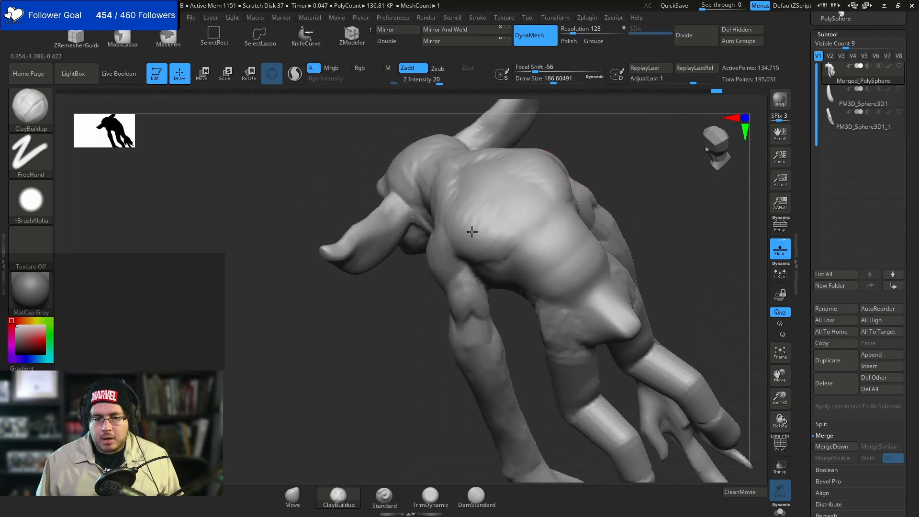
{"action": "right_click_drag", "start_coordinate": [593, 230], "coordinate": [650, 211]}
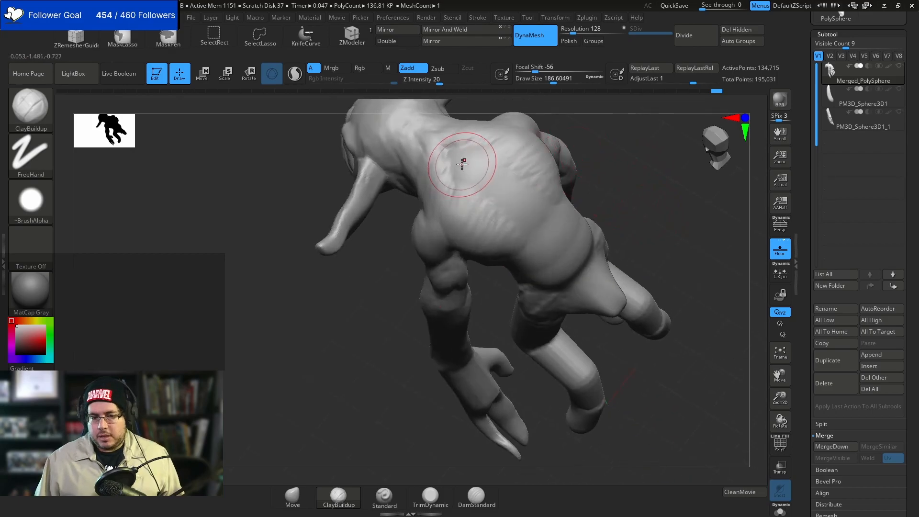
- Add smaller muscle forms on the back and above the hips with ClayBuildup at draw sizes of about 128 and 158
{"action": "key", "text": "bracketleft"}
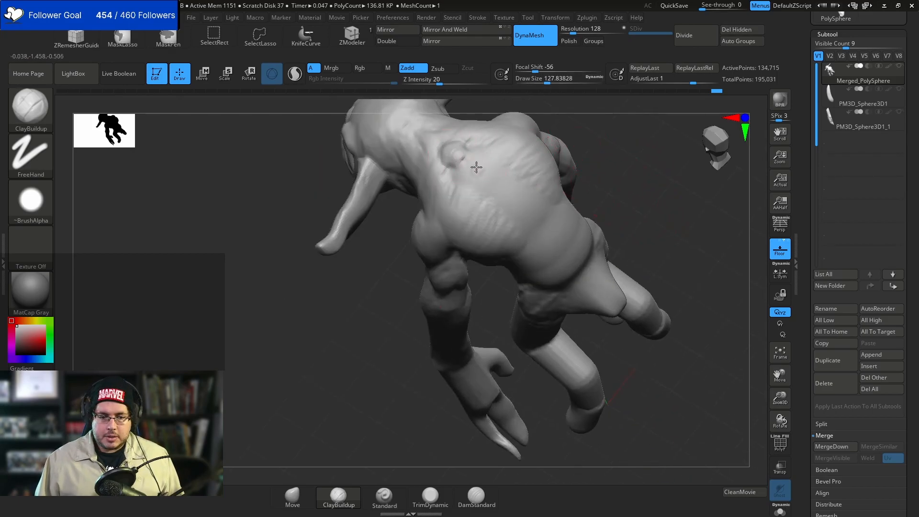
{"action": "mouse_move", "coordinate": [485, 180]}
{"action": "left_mouse_down"}
{"action": "mouse_move", "coordinate": [455, 174]}
{"action": "mouse_move", "coordinate": [513, 148]}
{"action": "mouse_move", "coordinate": [493, 196]}
{"action": "mouse_move", "coordinate": [492, 184]}
{"action": "mouse_move", "coordinate": [500, 189]}
{"action": "mouse_move", "coordinate": [523, 159]}
{"action": "left_mouse_up"}
{"action": "mouse_move", "coordinate": [523, 159]}
{"action": "right_mouse_down"}
{"action": "mouse_move", "coordinate": [542, 189]}
{"action": "mouse_move", "coordinate": [582, 209]}
{"action": "mouse_move", "coordinate": [549, 193]}
{"action": "right_mouse_up"}
{"action": "key", "text": "space"}
{"action": "mouse_move", "coordinate": [533, 210]}
{"action": "left_mouse_down"}
{"action": "mouse_move", "coordinate": [543, 212]}
{"action": "mouse_move", "coordinate": [491, 232]}
{"action": "left_mouse_up"}
{"action": "key", "text": "space"}
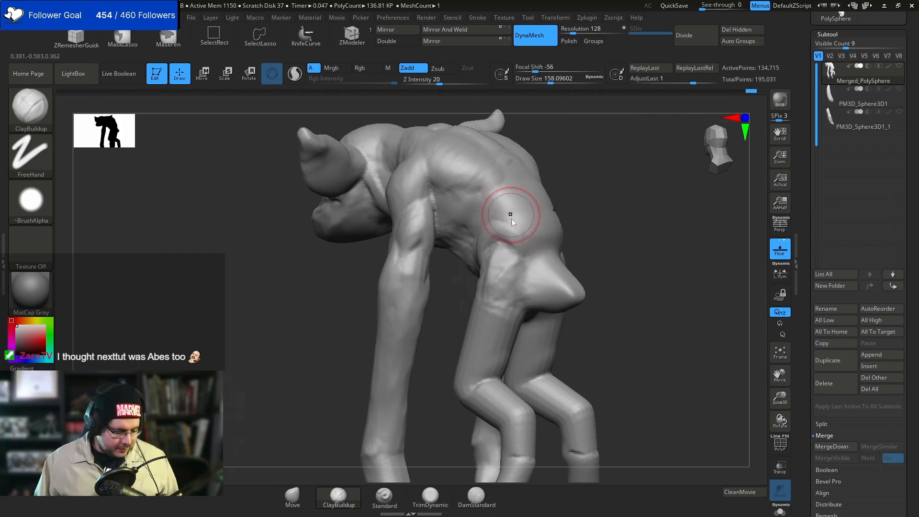
- Flatten the lower back and flanks above the hips with TrimDynamic at a draw size of about 212
{"action": "key", "text": "b"}
{"action": "key", "text": "t"}
{"action": "key", "text": "d"}
{"action": "left_click_drag", "start_coordinate": [517, 221], "coordinate": [520, 219]}
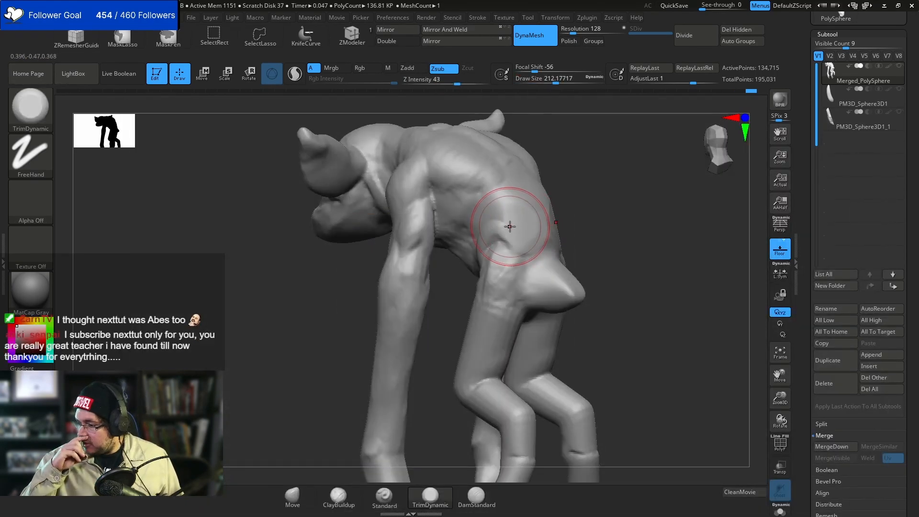
{"action": "left_click_drag", "start_coordinate": [602, 226], "coordinate": [502, 232]}
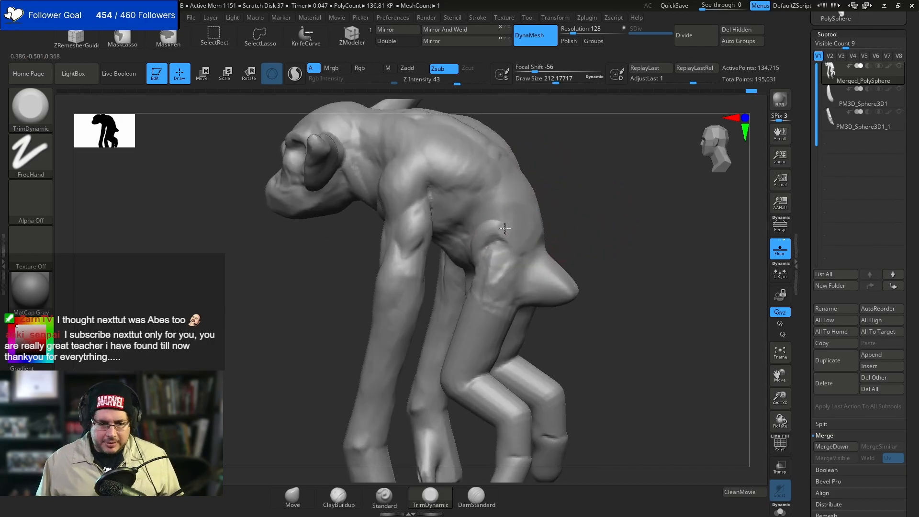
{"action": "left_click_drag", "start_coordinate": [561, 189], "coordinate": [521, 191]}
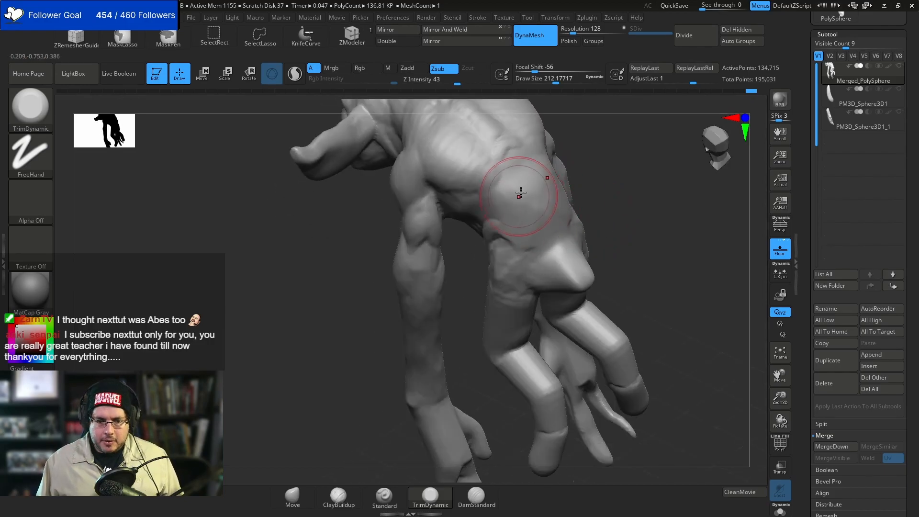
{"action": "key", "text": "b"}
{"action": "key", "text": "t"}
{"action": "key", "text": "d"}
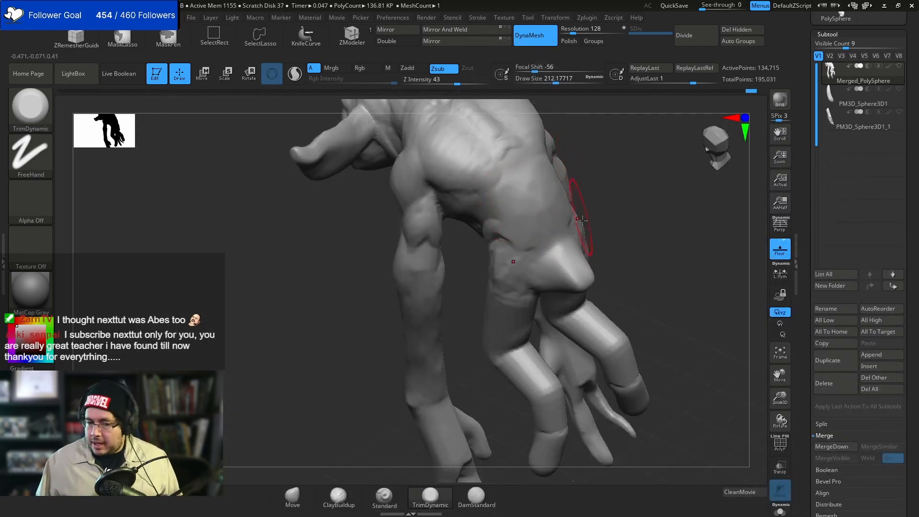
- Build up the hips and upper thighs with ClayBuildup, using draw sizes of about 154 and 177
{"action": "key", "text": "b"}
{"action": "key", "text": "c"}
{"action": "key", "text": "b"}
{"action": "key", "text": "space"}
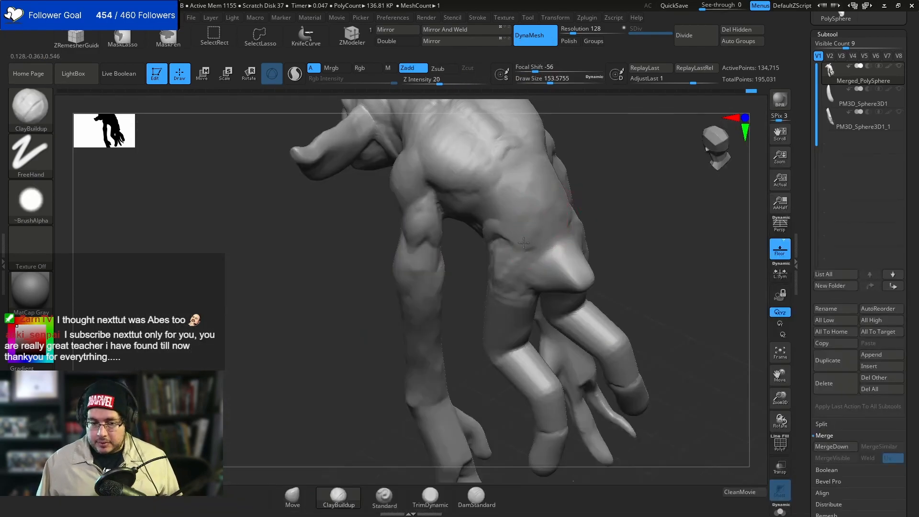
{"action": "mouse_move", "coordinate": [536, 258]}
{"action": "left_mouse_down"}
{"action": "mouse_move", "coordinate": [559, 254]}
{"action": "mouse_move", "coordinate": [537, 255]}
{"action": "mouse_move", "coordinate": [516, 230]}
{"action": "left_mouse_up"}
{"action": "left_click_drag", "start_coordinate": [630, 213], "coordinate": [622, 144]}
{"action": "mouse_move", "coordinate": [509, 226]}
{"action": "left_mouse_down"}
{"action": "mouse_move", "coordinate": [513, 238]}
{"action": "mouse_move", "coordinate": [498, 250]}
{"action": "left_mouse_up"}
{"action": "left_click_drag", "start_coordinate": [581, 193], "coordinate": [627, 197]}
{"action": "mouse_move", "coordinate": [480, 277]}
{"action": "left_mouse_down"}
{"action": "mouse_move", "coordinate": [477, 262]}
{"action": "mouse_move", "coordinate": [502, 247]}
{"action": "left_mouse_up"}
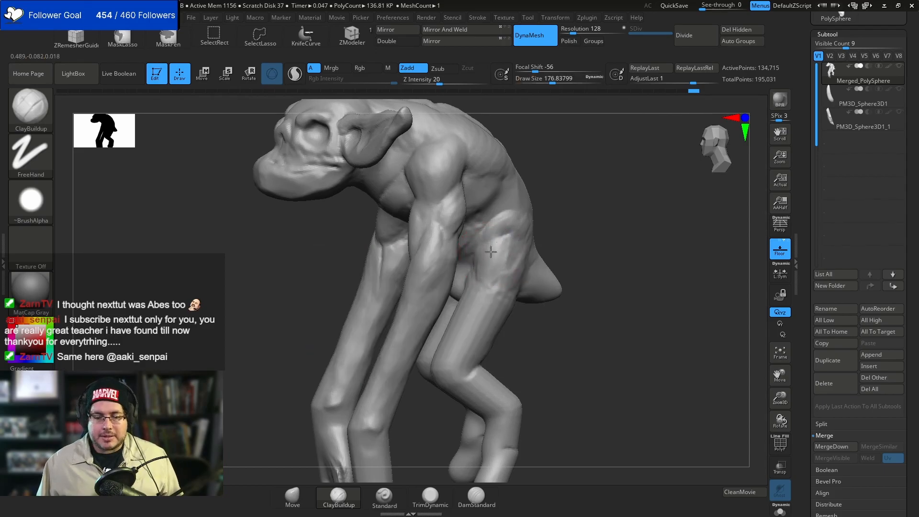
- Fill out the buttocks and hip sides around the base of the tail with ClayBuildup
{"action": "right_click_drag", "start_coordinate": [504, 260], "coordinate": [515, 258]}
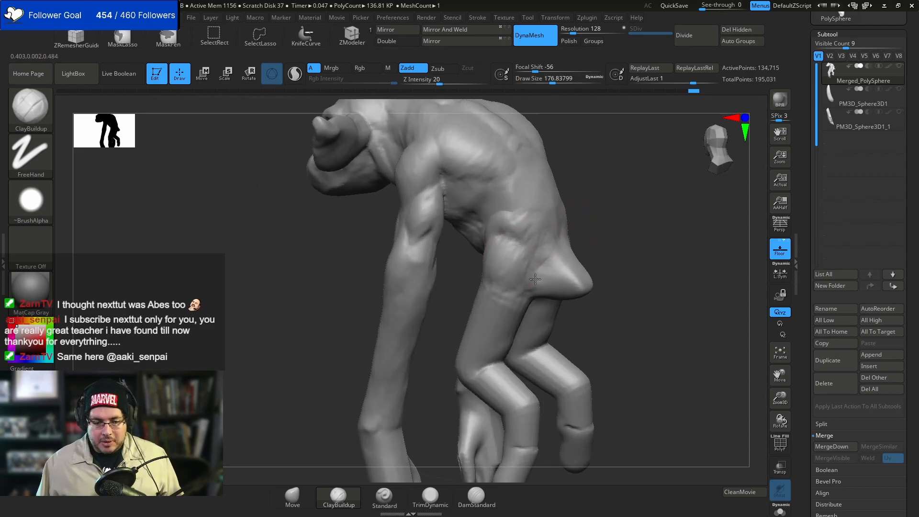
{"action": "right_click_drag", "start_coordinate": [589, 231], "coordinate": [546, 229]}
{"action": "left_click_drag", "start_coordinate": [546, 229], "coordinate": [539, 231]}
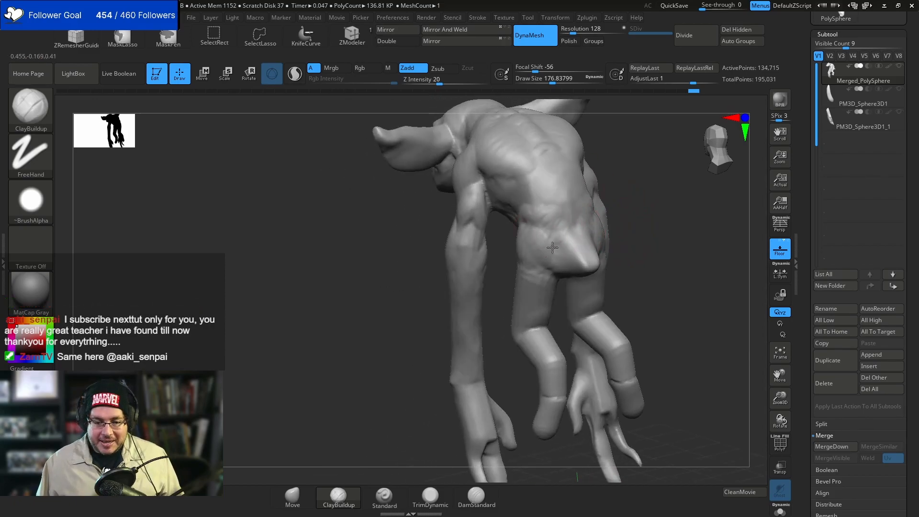
{"action": "right_click_drag", "start_coordinate": [558, 247], "coordinate": [628, 196]}
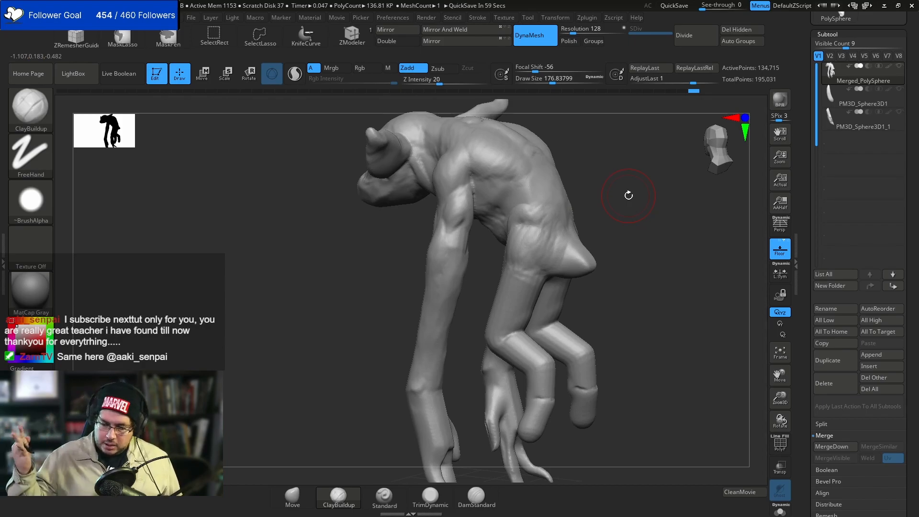
{"action": "right_click_drag", "start_coordinate": [604, 205], "coordinate": [617, 209], "text": "ctrl"}
{"action": "right_click_drag", "start_coordinate": [495, 181], "coordinate": [482, 267]}
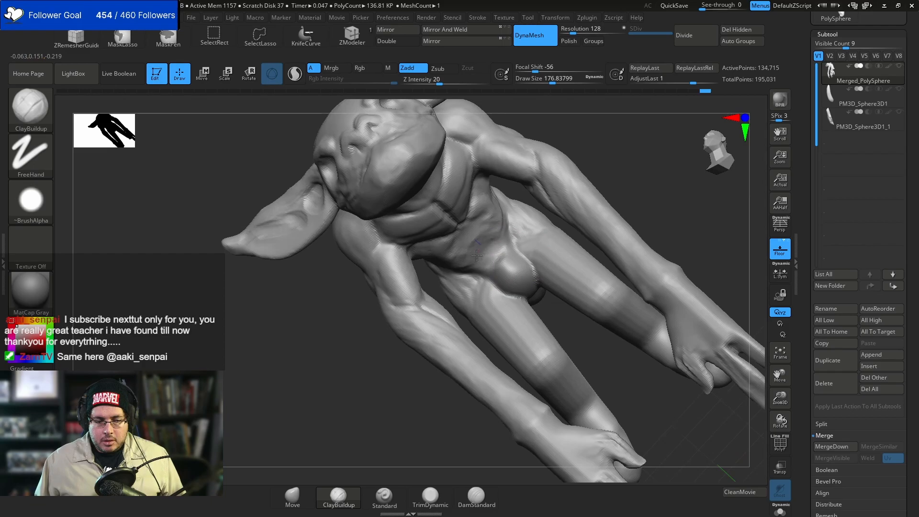
{"action": "right_click_drag", "start_coordinate": [558, 175], "coordinate": [498, 206]}
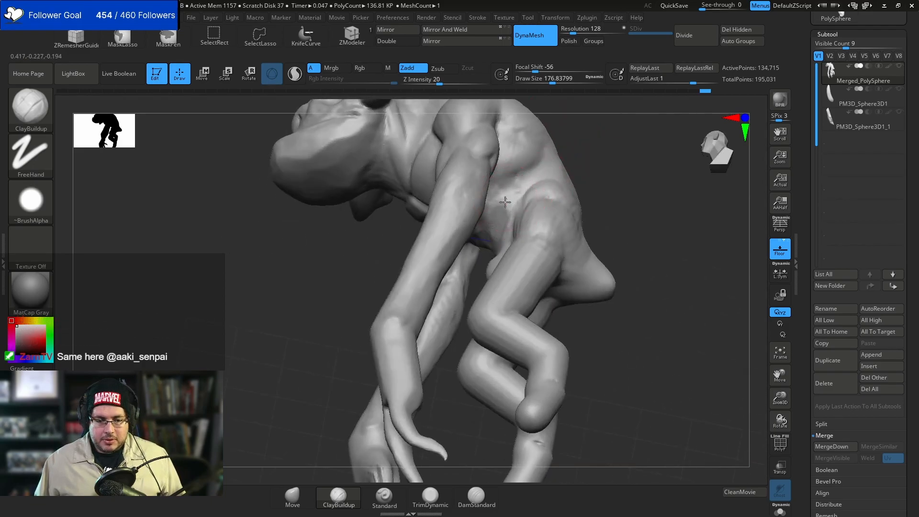
- Pull up the upper back and the base of the neck with the Move brush, using draw sizes of about 128 and 163
{"action": "right_click_drag", "start_coordinate": [505, 243], "coordinate": [492, 208]}
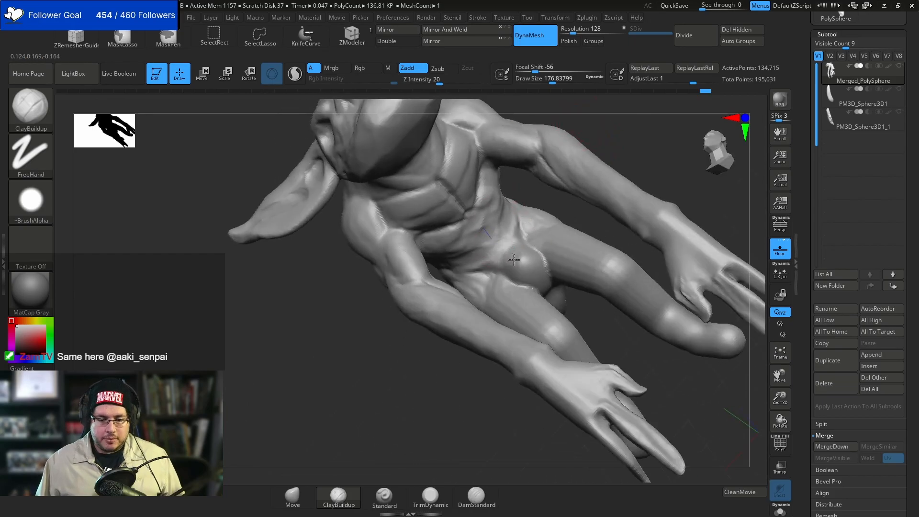
{"action": "right_click_drag", "start_coordinate": [545, 177], "coordinate": [684, 141]}
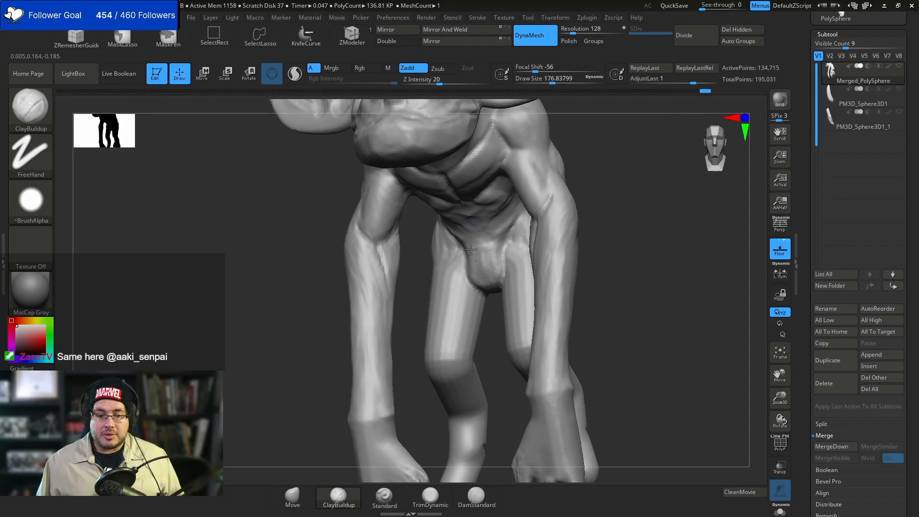
{"action": "right_click_drag", "start_coordinate": [505, 242], "coordinate": [474, 177], "text": "ctrl"}
{"action": "mouse_move", "coordinate": [525, 142]}
{"action": "right_mouse_down"}
{"action": "mouse_move", "coordinate": [549, 152]}
{"action": "mouse_move", "coordinate": [488, 150]}
{"action": "mouse_move", "coordinate": [457, 240]}
{"action": "right_mouse_up"}
{"action": "key", "text": "b"}
{"action": "key", "text": "m"}
{"action": "key", "text": "v"}
{"action": "left_click_drag", "start_coordinate": [457, 240], "coordinate": [460, 225]}
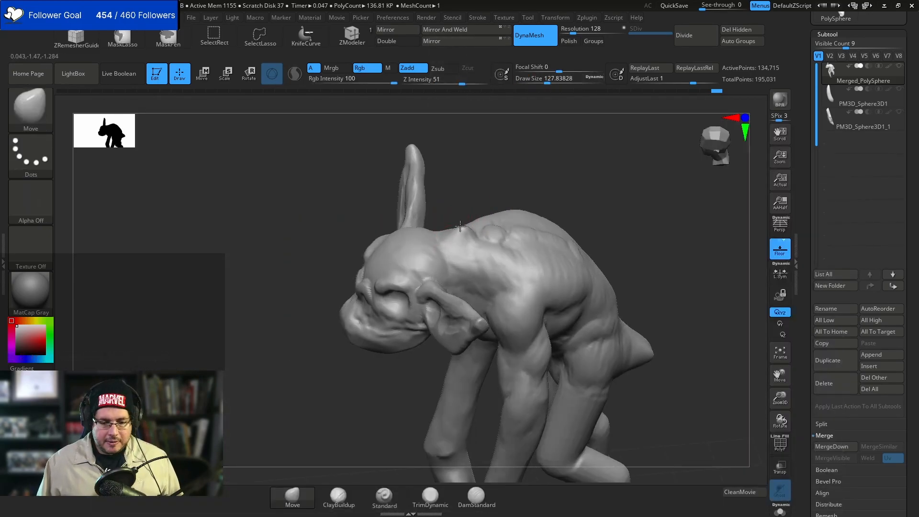
{"action": "right_click_drag", "start_coordinate": [484, 198], "coordinate": [489, 208]}
{"action": "key", "text": "space"}
{"action": "left_click_drag", "start_coordinate": [490, 233], "coordinate": [494, 233]}
{"action": "left_click_drag", "start_coordinate": [493, 234], "coordinate": [497, 220]}
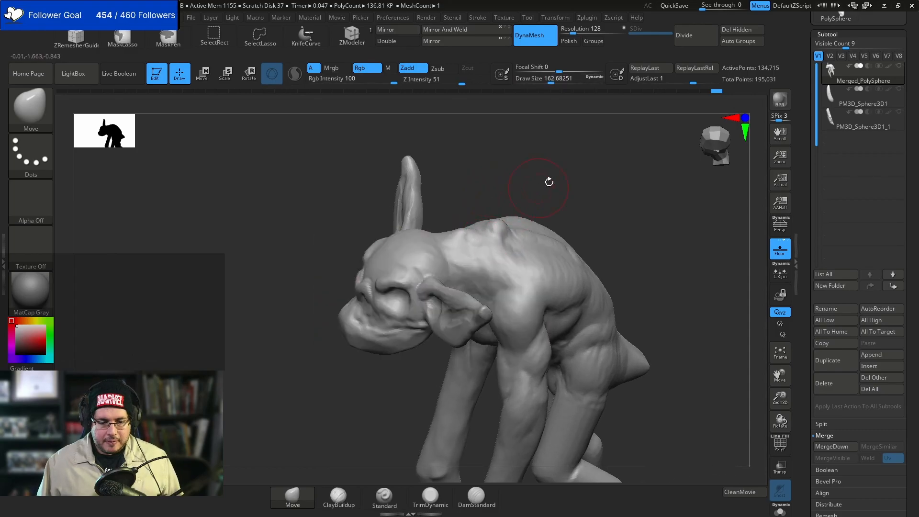
- Shape raised bumps along the upper spine with the Move brush, adjusting the draw size between pulls
{"action": "right_click_drag", "start_coordinate": [543, 185], "coordinate": [521, 165]}
{"action": "key", "text": "space"}
{"action": "left_click_drag", "start_coordinate": [469, 233], "coordinate": [466, 233]}
{"action": "key", "text": "space"}
{"action": "mouse_move", "coordinate": [523, 235]}
{"action": "left_mouse_down"}
{"action": "mouse_move", "coordinate": [528, 217]}
{"action": "mouse_move", "coordinate": [501, 228]}
{"action": "left_mouse_up"}
{"action": "key", "text": "space"}
{"action": "mouse_move", "coordinate": [500, 224]}
{"action": "left_mouse_down"}
{"action": "mouse_move", "coordinate": [497, 216]}
{"action": "mouse_move", "coordinate": [514, 223]}
{"action": "left_mouse_up"}
{"action": "left_click_drag", "start_coordinate": [569, 224], "coordinate": [554, 224]}
{"action": "mouse_move", "coordinate": [554, 243]}
{"action": "left_mouse_down"}
{"action": "mouse_move", "coordinate": [563, 225]}
{"action": "mouse_move", "coordinate": [569, 252]}
{"action": "mouse_move", "coordinate": [583, 247]}
{"action": "mouse_move", "coordinate": [568, 230]}
{"action": "left_mouse_up"}
- Build a row of vertebra bumps down the spine with ClayBuildup at a draw size of about 97, and remesh the body with DynaMesh
{"action": "key", "text": "b"}
{"action": "key", "text": "c"}
{"action": "key", "text": "b"}
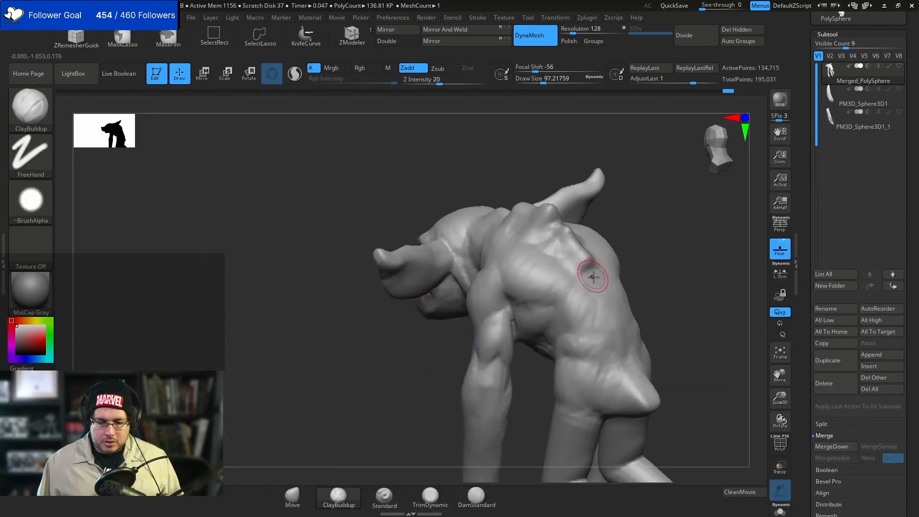
{"action": "left_click_drag", "start_coordinate": [589, 266], "coordinate": [570, 235]}
{"action": "left_click_drag", "start_coordinate": [594, 196], "coordinate": [613, 220]}
{"action": "mouse_move", "coordinate": [550, 213]}
{"action": "left_mouse_down"}
{"action": "mouse_move", "coordinate": [543, 231]}
{"action": "mouse_move", "coordinate": [556, 234]}
{"action": "left_mouse_up"}
{"action": "left_click_drag", "start_coordinate": [627, 205], "coordinate": [572, 223], "text": "ctrl"}
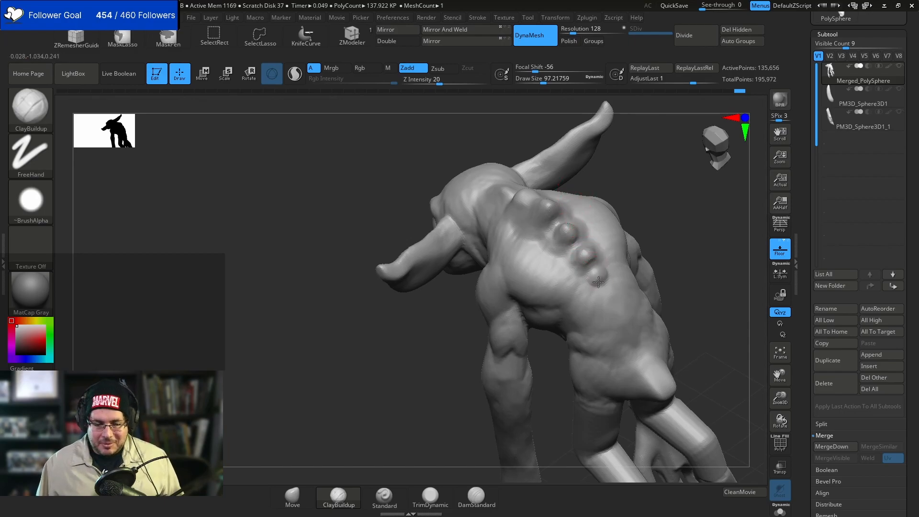
- Enlarge the vertebra bumps and extend the row up the neck with ClayBuildup at a draw size of about 97
{"action": "mouse_move", "coordinate": [600, 242]}
{"action": "right_mouse_down"}
{"action": "mouse_move", "coordinate": [539, 194]}
{"action": "mouse_move", "coordinate": [552, 209]}
{"action": "right_mouse_up"}
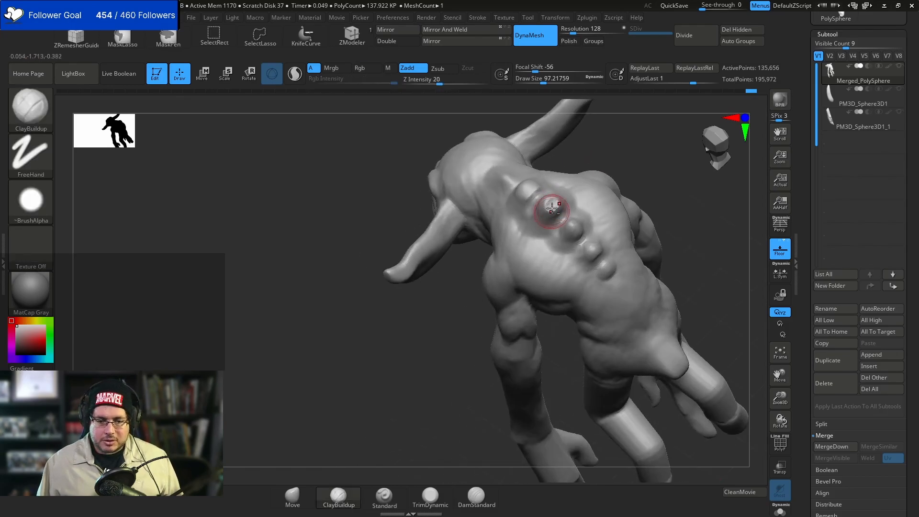
{"action": "left_click_drag", "start_coordinate": [617, 141], "coordinate": [626, 145]}
{"action": "left_click_drag", "start_coordinate": [571, 148], "coordinate": [615, 149]}
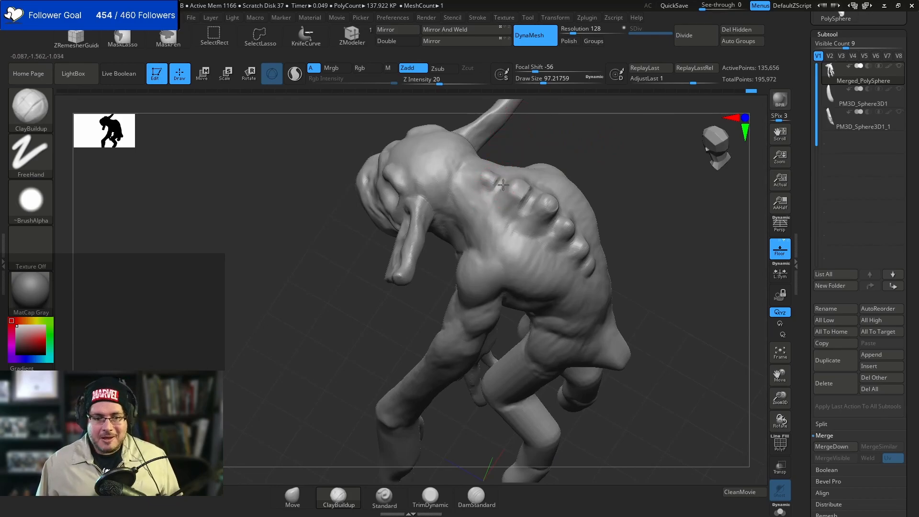
{"action": "mouse_move", "coordinate": [481, 189]}
{"action": "left_mouse_down"}
{"action": "mouse_move", "coordinate": [479, 176]}
{"action": "mouse_move", "coordinate": [499, 179]}
{"action": "mouse_move", "coordinate": [496, 193]}
{"action": "left_mouse_up"}
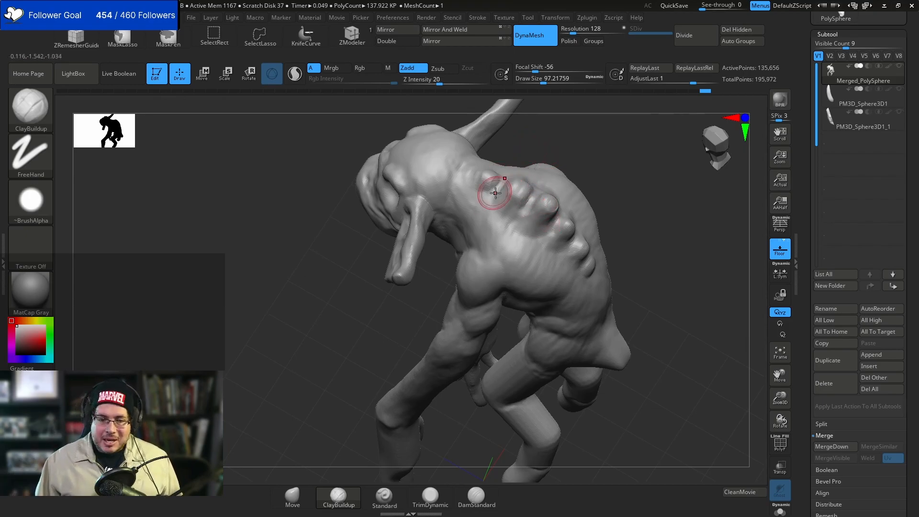
{"action": "right_click_drag", "start_coordinate": [586, 168], "coordinate": [524, 195]}
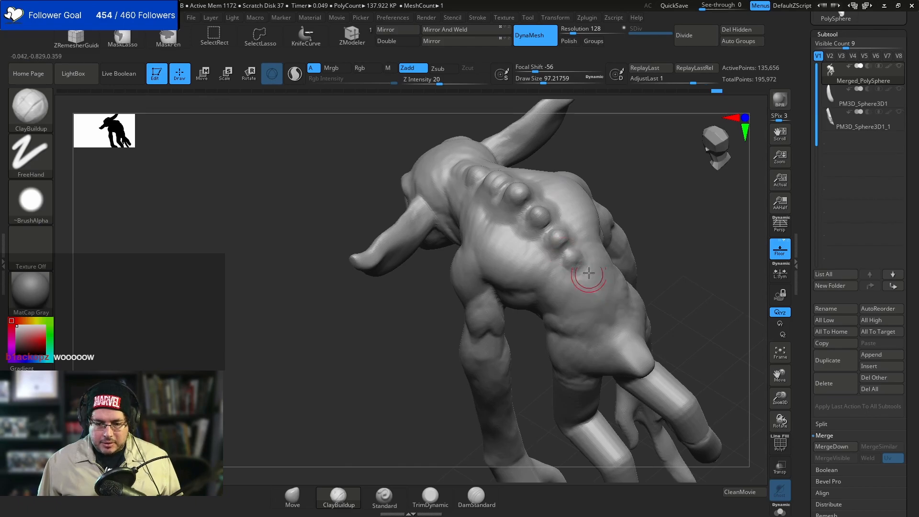
{"action": "mouse_move", "coordinate": [593, 292]}
{"action": "right_mouse_down"}
{"action": "mouse_move", "coordinate": [667, 215]}
{"action": "mouse_move", "coordinate": [658, 207]}
{"action": "mouse_move", "coordinate": [646, 225]}
{"action": "mouse_move", "coordinate": [572, 236]}
{"action": "right_mouse_up"}
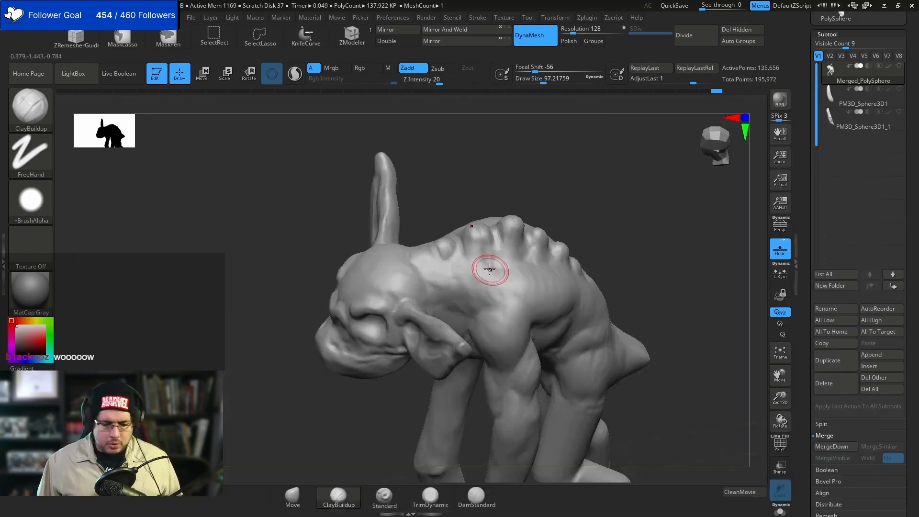
- Build up the muscle beside the spine, between neck and shoulder, with ClayBuildup at a draw size of about 158
{"action": "mouse_move", "coordinate": [475, 299]}
{"action": "left_mouse_down"}
{"action": "mouse_move", "coordinate": [481, 295]}
{"action": "mouse_move", "coordinate": [468, 292]}
{"action": "left_mouse_up"}
{"action": "right_click_drag", "start_coordinate": [492, 287], "coordinate": [512, 210]}
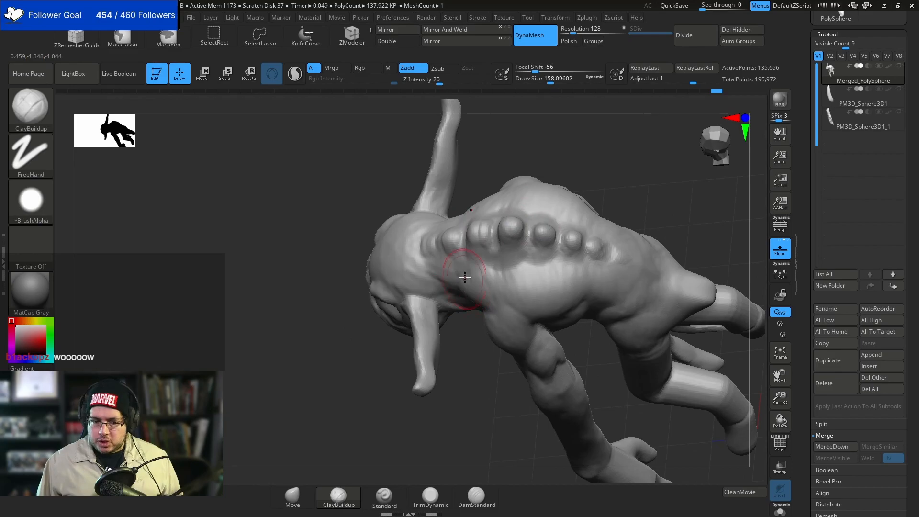
{"action": "right_click_drag", "start_coordinate": [578, 146], "coordinate": [555, 191]}
{"action": "right_click_drag", "start_coordinate": [566, 400], "coordinate": [568, 345], "text": "ctrl"}
{"action": "right_click_drag", "start_coordinate": [567, 344], "coordinate": [645, 187]}
- Refine the vertebra bumps on the upper back and neck with ClayBuildup at a draw size of about 104
{"action": "key", "text": "b"}
{"action": "key", "text": "c"}
{"action": "key", "text": "b"}
{"action": "right_click_drag", "start_coordinate": [569, 174], "coordinate": [566, 202]}
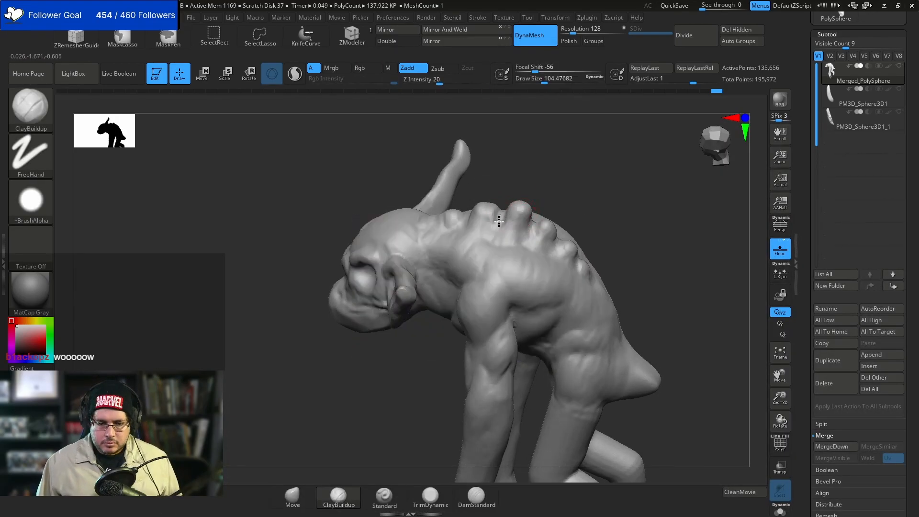
{"action": "right_click_drag", "start_coordinate": [515, 176], "coordinate": [504, 211]}
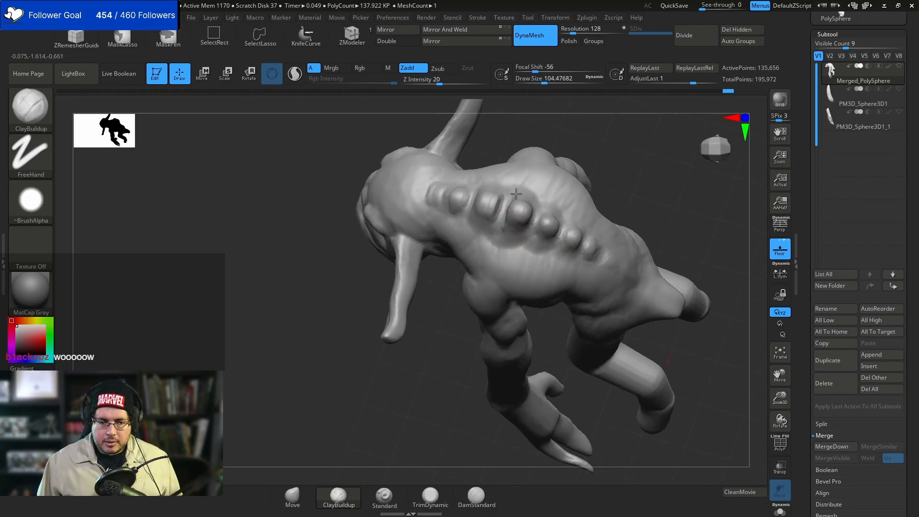
{"action": "right_click_drag", "start_coordinate": [536, 139], "coordinate": [522, 135]}
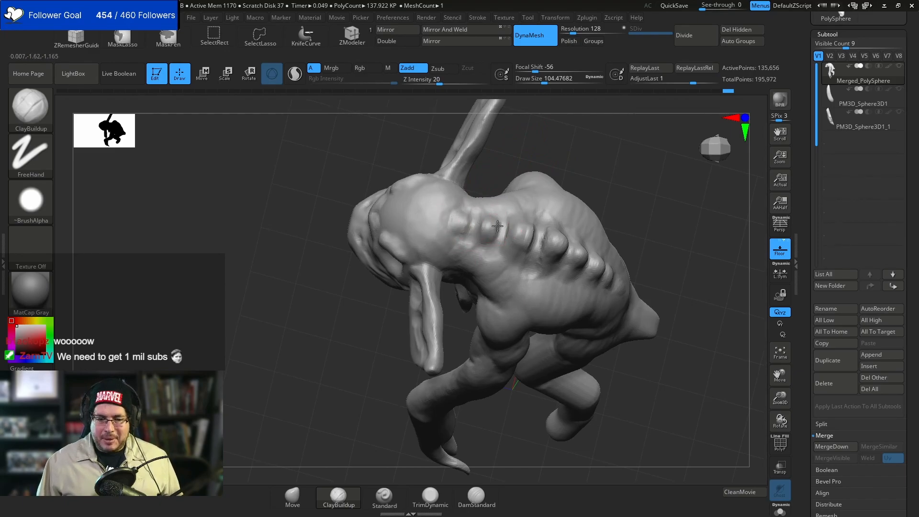
{"action": "right_click_drag", "start_coordinate": [537, 246], "coordinate": [519, 222]}
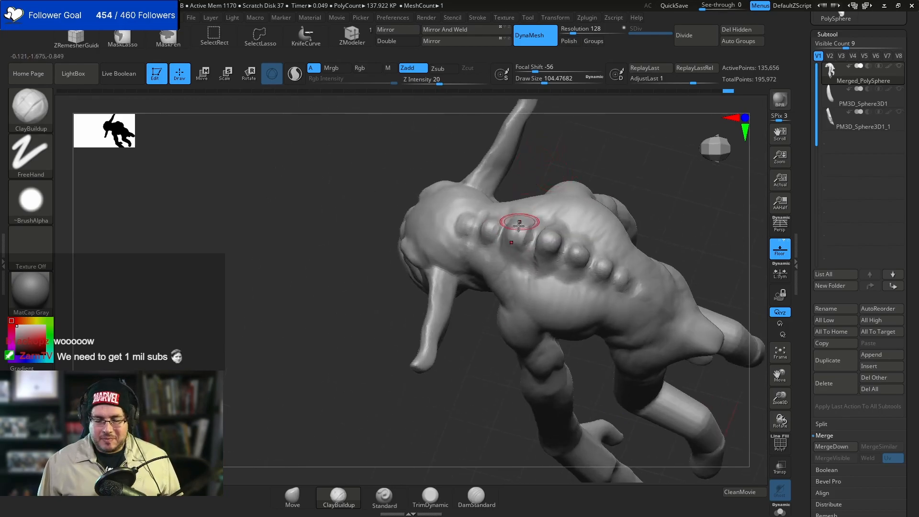
{"action": "right_click_drag", "start_coordinate": [535, 255], "coordinate": [596, 157]}
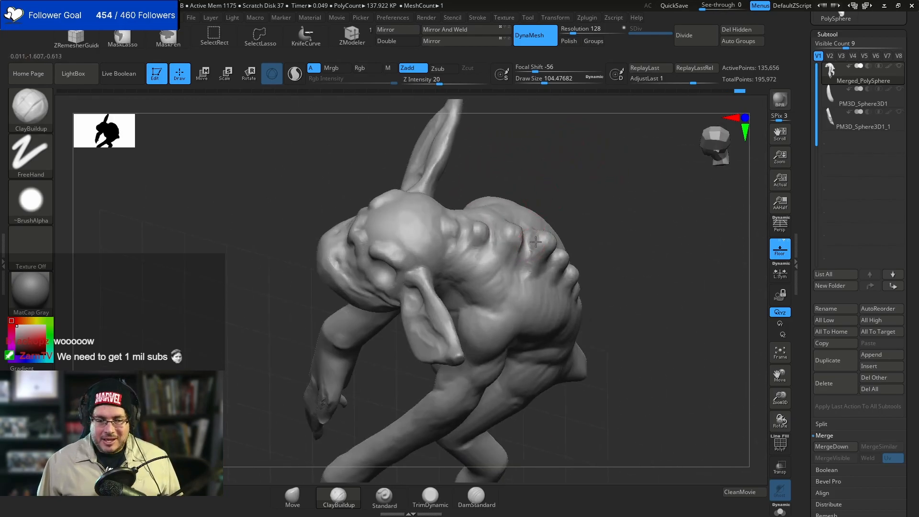
{"action": "right_click_drag", "start_coordinate": [576, 214], "coordinate": [535, 273]}
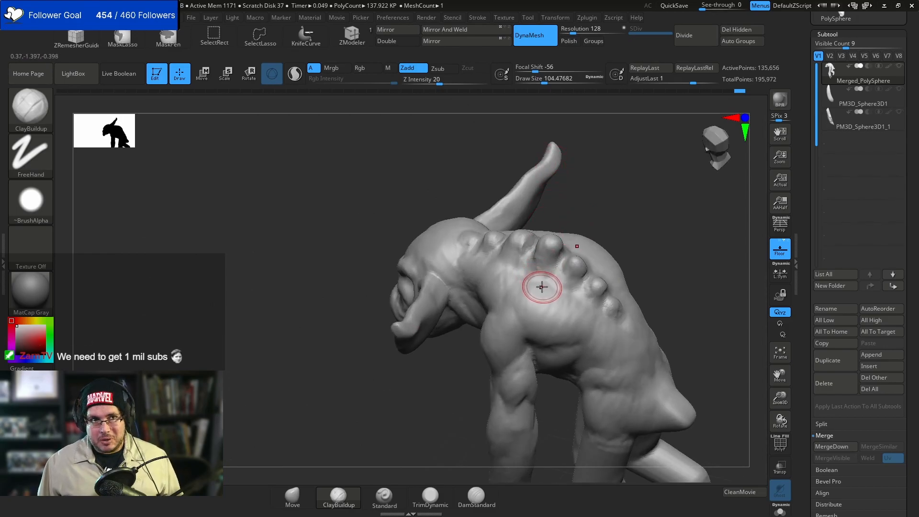
{"action": "mouse_move", "coordinate": [566, 205]}
{"action": "right_mouse_down"}
{"action": "mouse_move", "coordinate": [538, 251]}
{"action": "mouse_move", "coordinate": [553, 237]}
{"action": "mouse_move", "coordinate": [551, 256]}
{"action": "mouse_move", "coordinate": [594, 241]}
{"action": "right_mouse_up"}
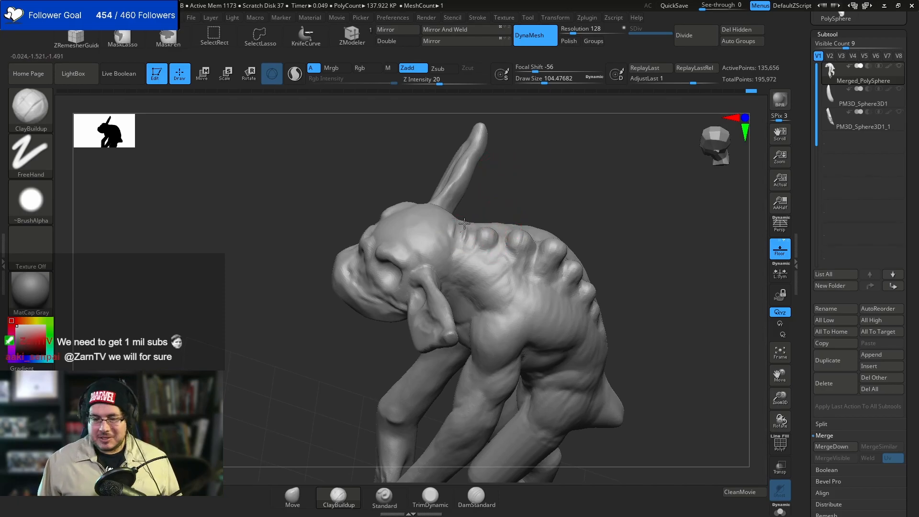
{"action": "left_click_drag", "start_coordinate": [467, 218], "coordinate": [590, 142]}
- Show the horns subtool together with the body and make the body the active subtool
{"action": "left_click", "coordinate": [898, 89]}
{"action": "left_click_drag", "start_coordinate": [636, 196], "coordinate": [603, 189]}
{"action": "left_click", "coordinate": [527, 232], "text": "ctrl+shift"}
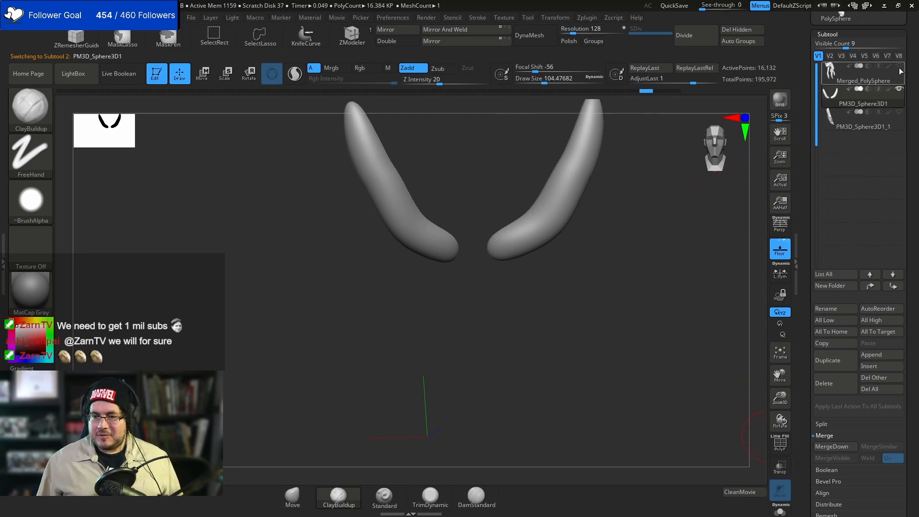
{"action": "left_click", "coordinate": [613, 228], "text": "ctrl+shift"}
{"action": "left_click_drag", "start_coordinate": [613, 227], "coordinate": [579, 257]}
{"action": "left_click", "coordinate": [579, 258], "text": "alt"}
{"action": "left_click_drag", "start_coordinate": [672, 281], "coordinate": [692, 275]}
- Append a Sphere3D as a new subtool and make it active
{"action": "left_click", "coordinate": [882, 355]}
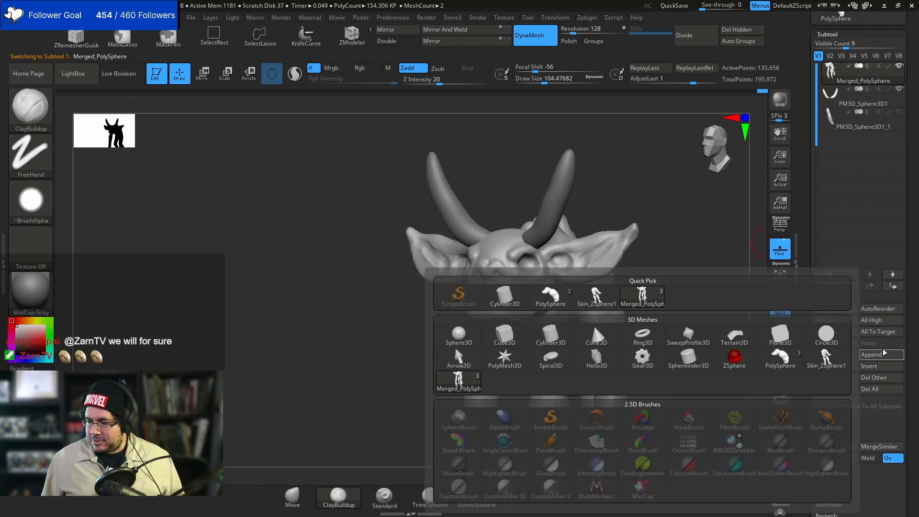
{"action": "left_click", "coordinate": [883, 356]}
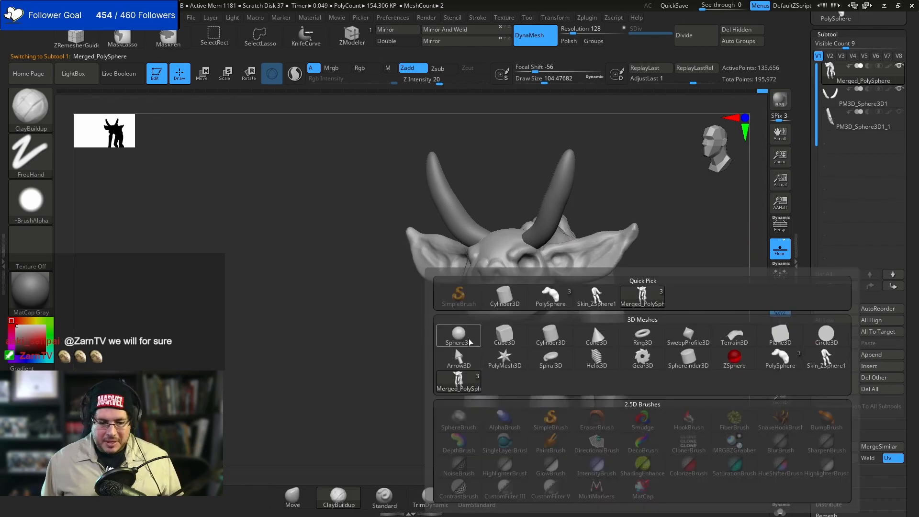
{"action": "left_click", "coordinate": [593, 323]}
{"action": "left_click", "coordinate": [824, 152]}
- Scale down the sphere and move it into one of the imp's eye sockets
{"action": "key", "text": "w"}
{"action": "left_click_drag", "start_coordinate": [654, 253], "coordinate": [481, 277]}
{"action": "right_click_drag", "start_coordinate": [481, 277], "coordinate": [498, 299]}
{"action": "left_click_drag", "start_coordinate": [470, 270], "coordinate": [594, 207]}
{"action": "right_click_drag", "start_coordinate": [594, 211], "coordinate": [507, 248]}
{"action": "left_click_drag", "start_coordinate": [478, 234], "coordinate": [526, 234]}
{"action": "right_click_drag", "start_coordinate": [451, 270], "coordinate": [512, 268]}
{"action": "left_click_drag", "start_coordinate": [525, 235], "coordinate": [516, 235]}
{"action": "left_click_drag", "start_coordinate": [576, 236], "coordinate": [576, 238]}
{"action": "key", "text": "q"}
- Fine-tune the eyeball sphere's fit in the socket with the transform gizmo
{"action": "mouse_move", "coordinate": [702, 287]}
{"action": "right_mouse_down"}
{"action": "mouse_move", "coordinate": [697, 270]}
{"action": "mouse_move", "coordinate": [663, 248]}
{"action": "right_mouse_up"}
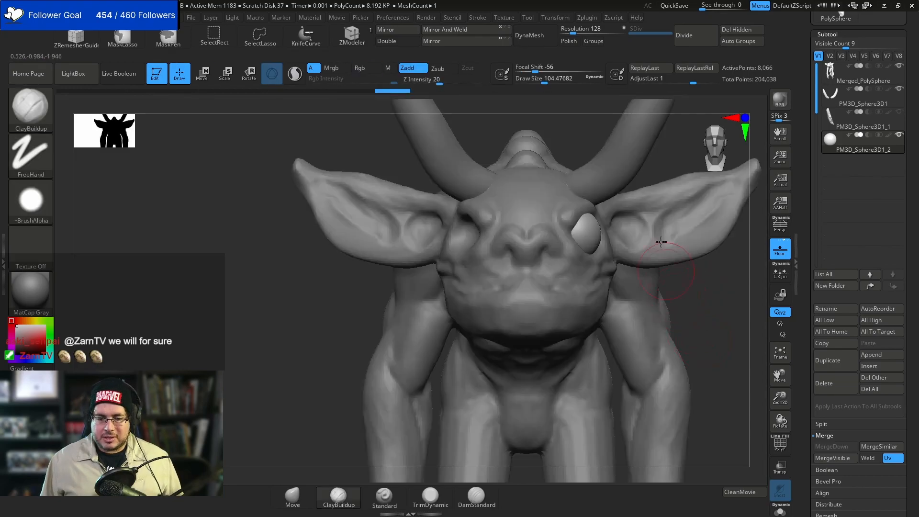
{"action": "key", "text": "w"}
{"action": "left_click_drag", "start_coordinate": [516, 233], "coordinate": [519, 233]}
{"action": "key", "text": "q"}
{"action": "mouse_move", "coordinate": [696, 248]}
{"action": "right_mouse_down", "text": "ctrl"}
{"action": "mouse_move", "coordinate": [699, 266]}
{"action": "mouse_move", "coordinate": [696, 251]}
{"action": "right_mouse_up", "text": "ctrl"}
- Try to mirror the eyeball across the Z axis, merged into one subtool
{"action": "scroll", "coordinate": [861, 95], "scroll_direction": "up", "scroll_amount": 5}
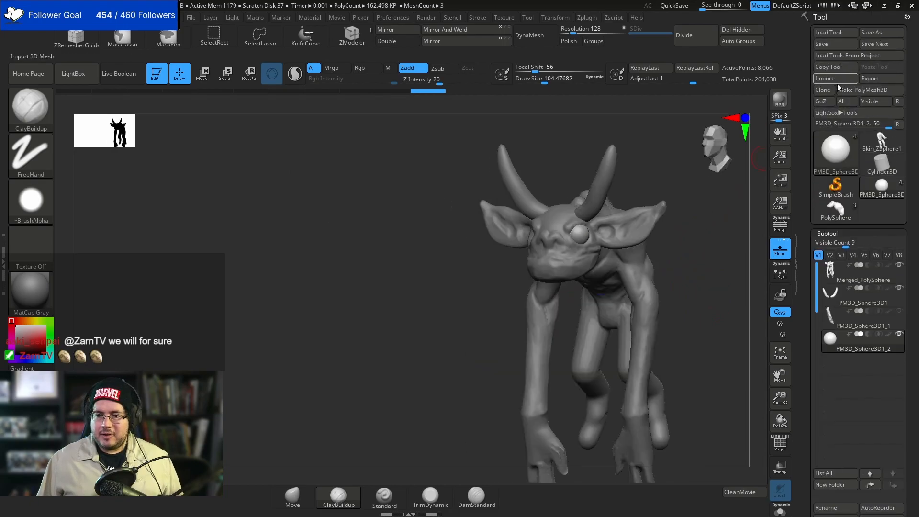
{"action": "left_click", "coordinate": [390, 30]}
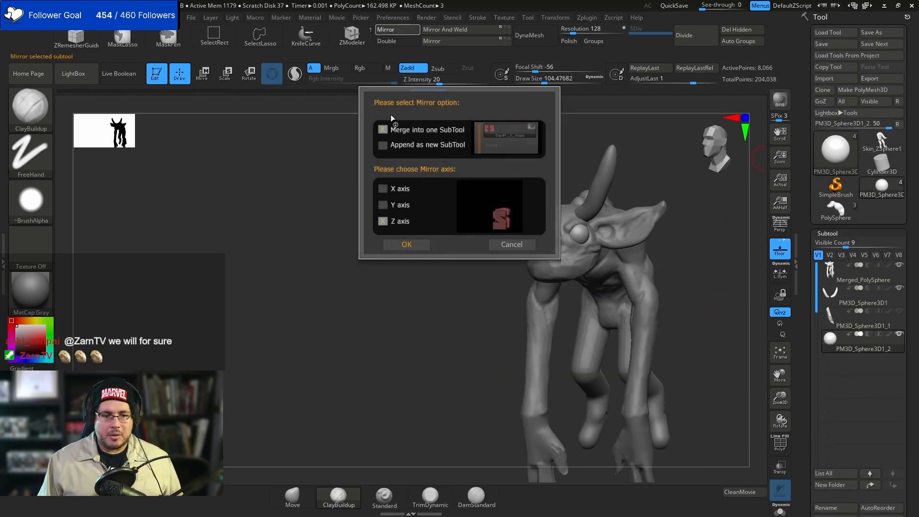
{"action": "left_click", "coordinate": [412, 245]}
{"action": "right_click_drag", "start_coordinate": [395, 348], "coordinate": [376, 297]}
{"action": "key", "text": "f"}
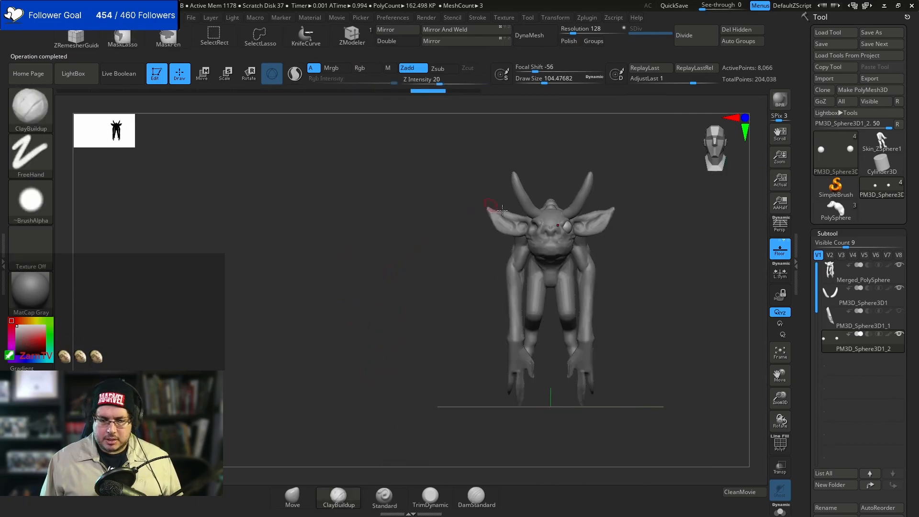
- Mirror the eyeball across the X axis to fill the other eye socket, merged into one subtool
{"action": "left_click", "coordinate": [390, 30]}
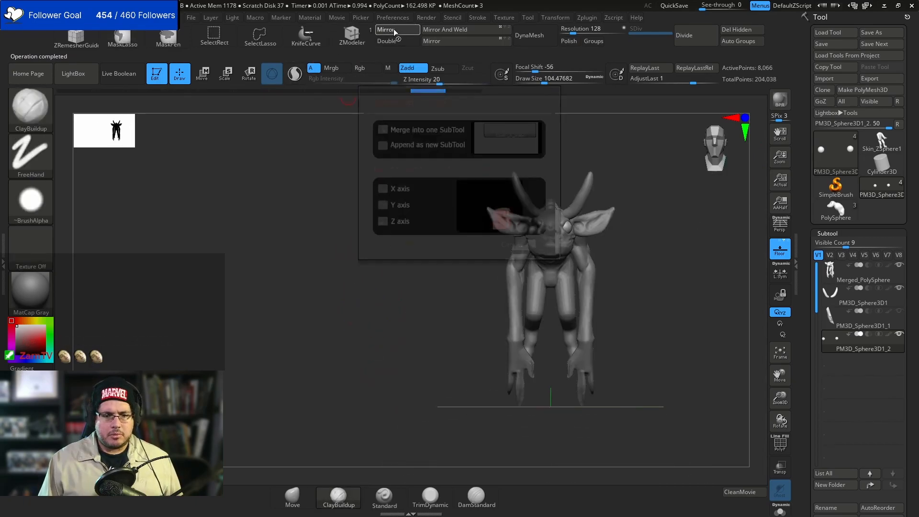
{"action": "left_click", "coordinate": [383, 189]}
{"action": "left_click", "coordinate": [406, 244]}
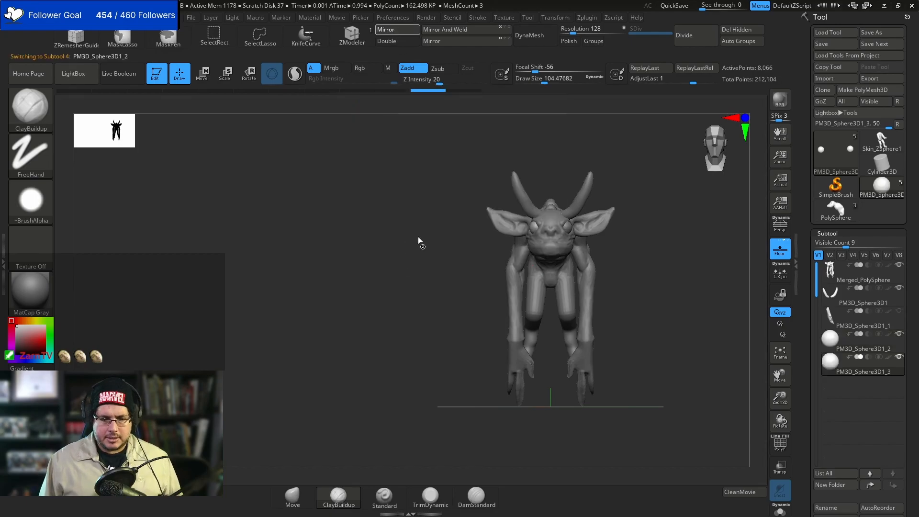
{"action": "key", "text": "f"}
{"action": "left_click_drag", "start_coordinate": [678, 268], "coordinate": [672, 223]}
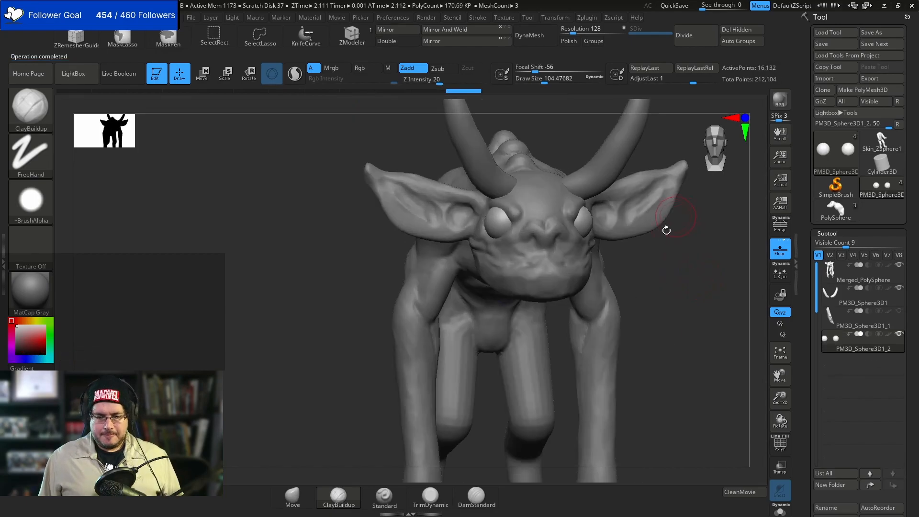
- Make the body the active subtool and remesh it with DynaMesh at a resolution of 344
{"action": "left_click", "coordinate": [553, 244], "text": "alt"}
{"action": "left_click_drag", "start_coordinate": [689, 287], "coordinate": [660, 252]}
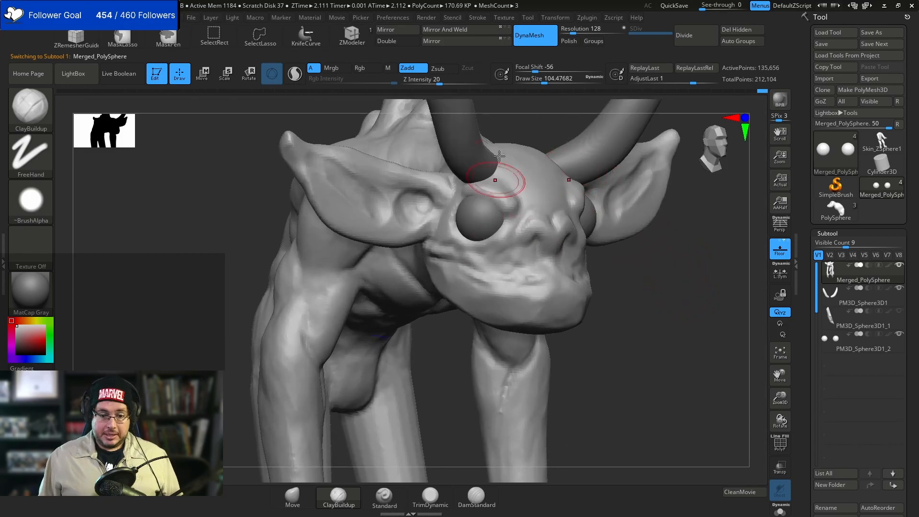
{"action": "left_click_drag", "start_coordinate": [572, 32], "coordinate": [580, 33]}
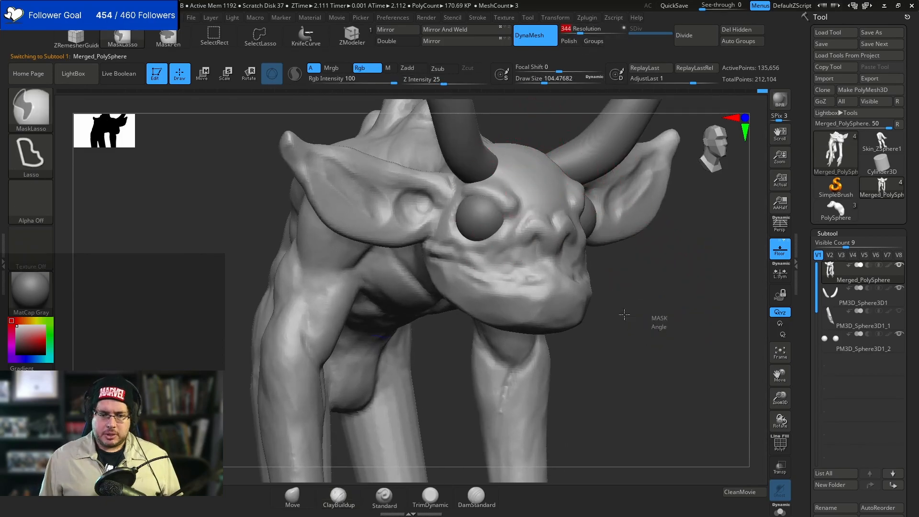
- Build a lower eyelid around the eyeball with ClayBuildup at a draw size of about 83, stepping back through and redoing strokes as needed
{"action": "key", "text": "b"}
{"action": "key", "text": "Escape"}
{"action": "key", "text": "bracketleft"}
{"action": "mouse_move", "coordinate": [455, 221]}
{"action": "left_mouse_down"}
{"action": "mouse_move", "coordinate": [481, 239]}
{"action": "mouse_move", "coordinate": [501, 232]}
{"action": "left_mouse_up"}
{"action": "key", "text": "ctrl+z"}
{"action": "key", "text": "ctrl+z"}
{"action": "key", "text": "ctrl+z"}
{"action": "key", "text": "ctrl+z"}
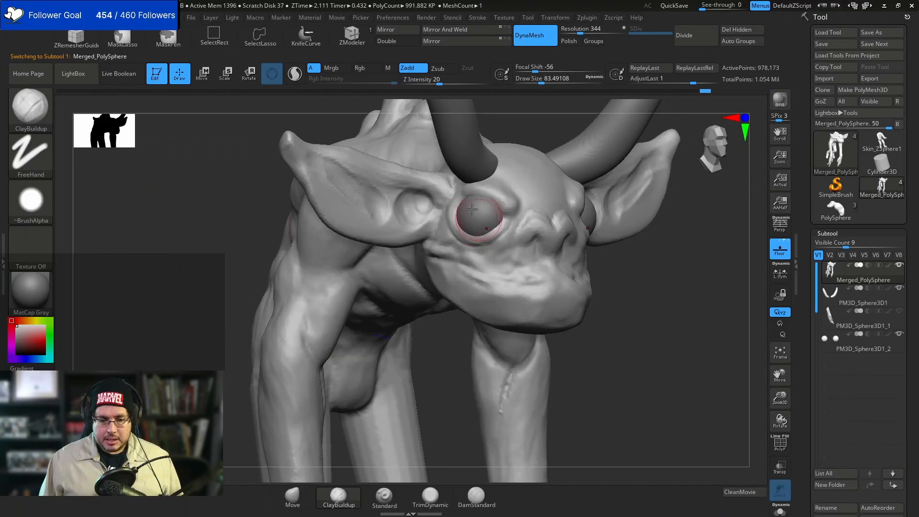
{"action": "key", "text": "ctrl+shift+z"}
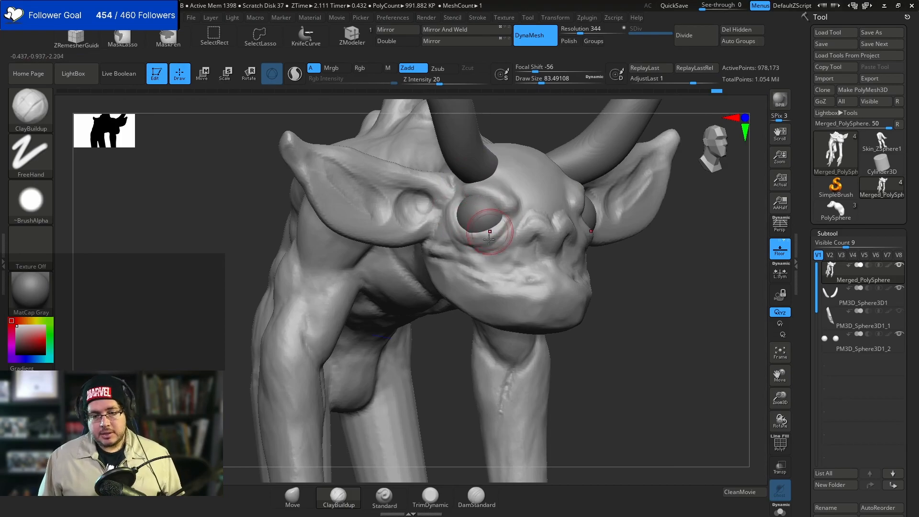
- Shape the upper eyelid and the eye's corner with ClayBuildup, using draw sizes of about 39 and 65
{"action": "left_click_drag", "start_coordinate": [457, 214], "coordinate": [466, 197]}
{"action": "key", "text": "bracketleft"}
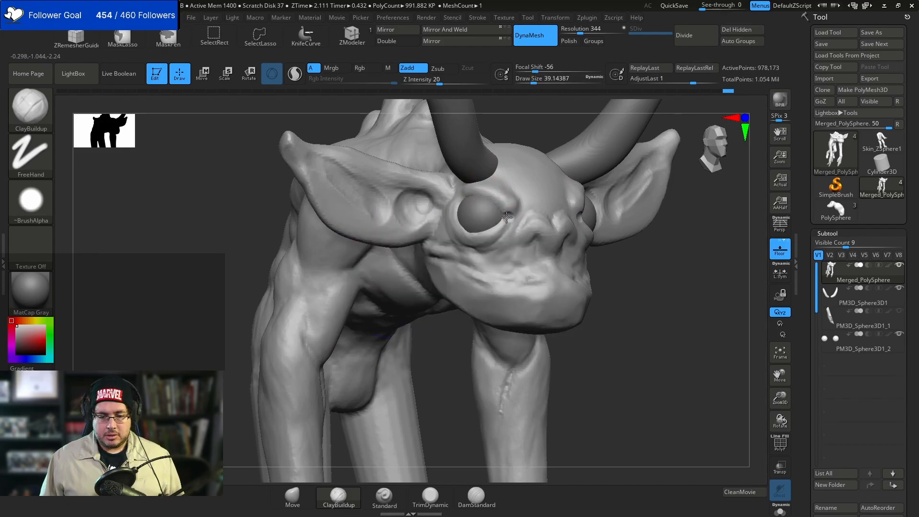
{"action": "key", "text": "bracketright"}
{"action": "key", "text": "bracketright"}
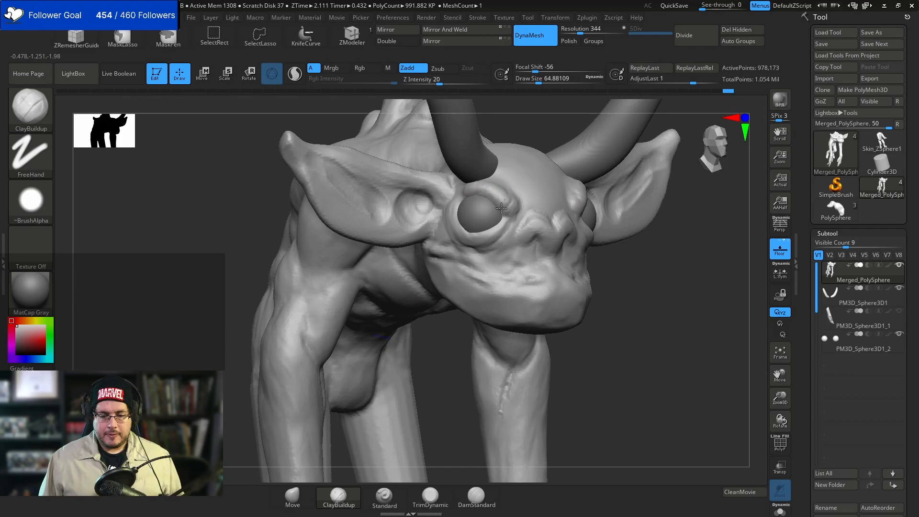
- Deepen the mouth crease and jaw line with DamStandard at a draw size of about 83, undoing an unwanted stroke
{"action": "mouse_move", "coordinate": [646, 261]}
{"action": "left_mouse_down"}
{"action": "mouse_move", "coordinate": [628, 220]}
{"action": "mouse_move", "coordinate": [678, 264]}
{"action": "mouse_move", "coordinate": [661, 290]}
{"action": "mouse_move", "coordinate": [539, 271]}
{"action": "mouse_move", "coordinate": [544, 242]}
{"action": "left_mouse_up"}
{"action": "key", "text": "b"}
{"action": "key", "text": "d"}
{"action": "key", "text": "s"}
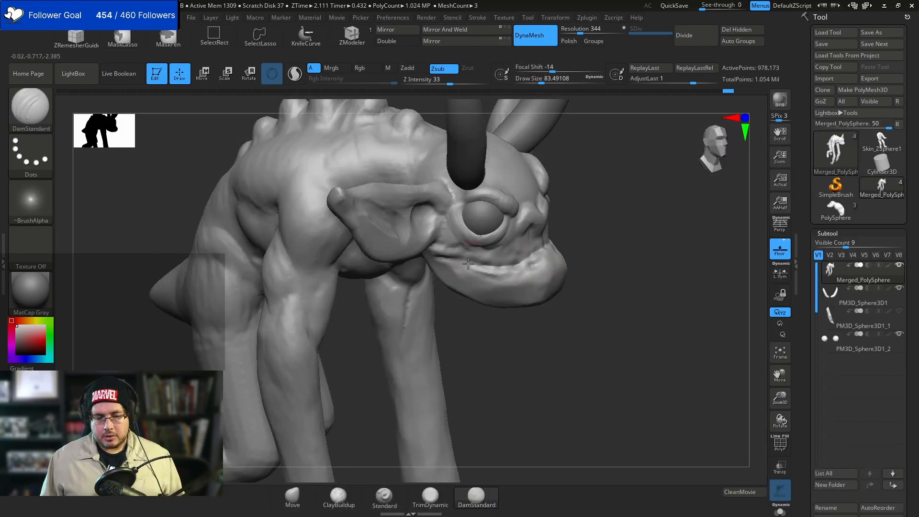
{"action": "right_click_drag", "start_coordinate": [465, 264], "coordinate": [373, 253]}
{"action": "right_click_drag", "start_coordinate": [581, 247], "coordinate": [445, 205]}
{"action": "left_click_drag", "start_coordinate": [587, 241], "coordinate": [643, 200]}
{"action": "right_click_drag", "start_coordinate": [440, 225], "coordinate": [605, 226]}
{"action": "key", "text": "ctrl"}
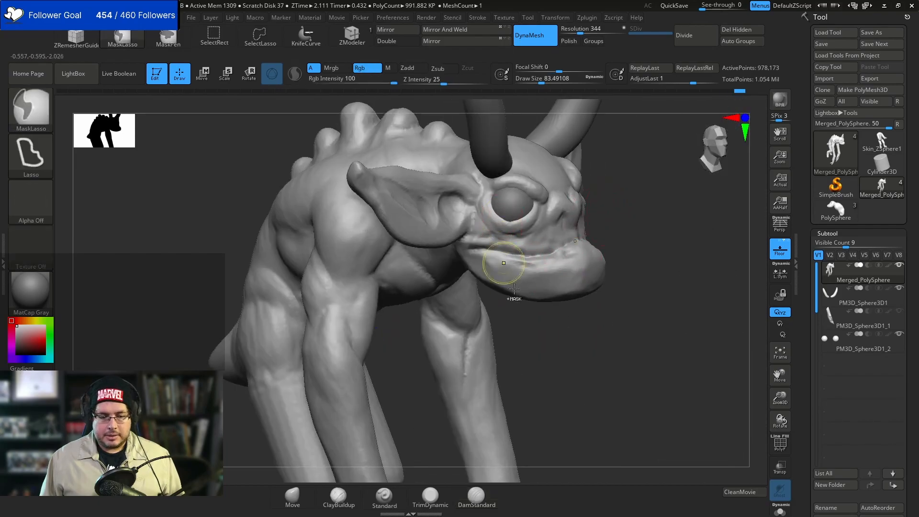
{"action": "key", "text": "ctrl+z"}
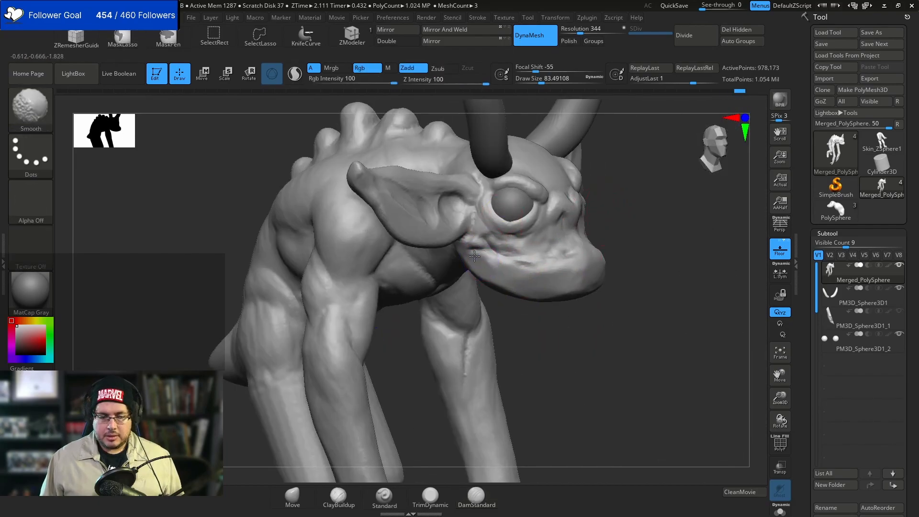
- Build up the corner of the mouth below the ear with ClayBuildup at a draw size of about 77
{"action": "key", "text": "b"}
{"action": "key", "text": "c"}
{"action": "key", "text": "b"}
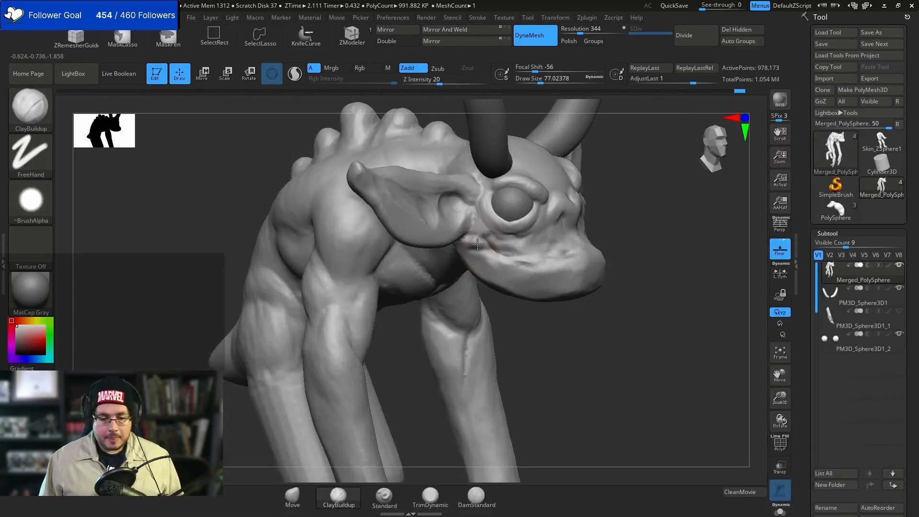
{"action": "left_click_drag", "start_coordinate": [536, 332], "coordinate": [572, 332]}
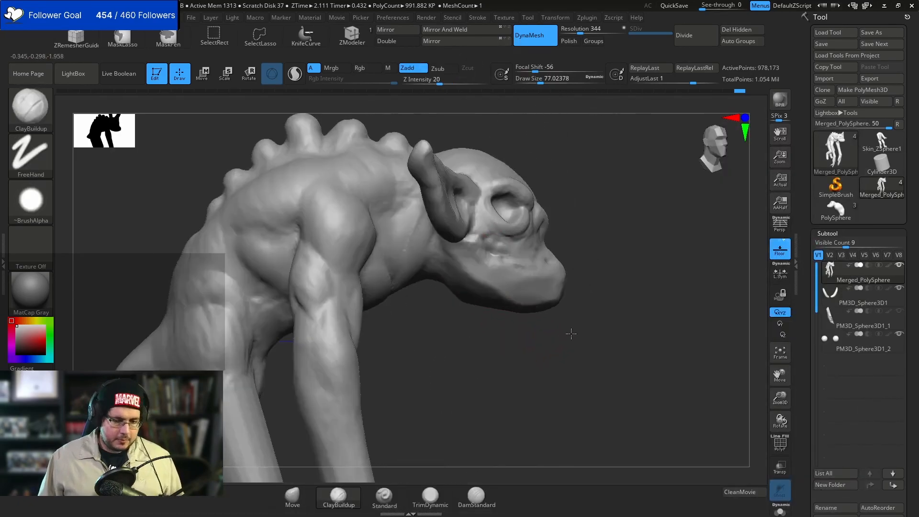
- Reshape the jaw with the Move brush at a draw size of about 217 and flatten it with TrimDynamic at about 128
{"action": "key", "text": "n"}
{"action": "key", "text": "b"}
{"action": "key", "text": "m"}
{"action": "key", "text": "v"}
{"action": "key", "text": "space"}
{"action": "left_click", "coordinate": [496, 256]}
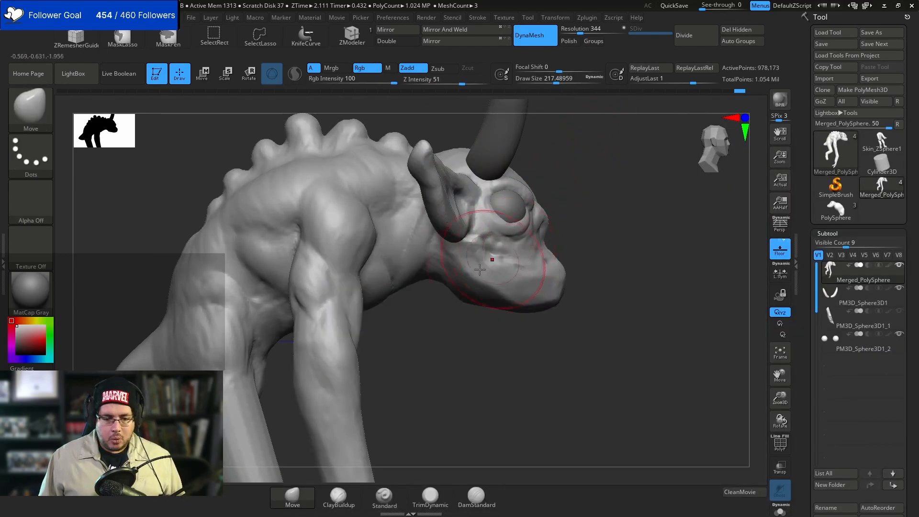
{"action": "key", "text": "bracketleft"}
{"action": "mouse_move", "coordinate": [515, 307]}
{"action": "left_mouse_down"}
{"action": "mouse_move", "coordinate": [550, 334]}
{"action": "mouse_move", "coordinate": [507, 311]}
{"action": "mouse_move", "coordinate": [589, 357]}
{"action": "mouse_move", "coordinate": [507, 339]}
{"action": "mouse_move", "coordinate": [519, 365]}
{"action": "left_mouse_up"}
{"action": "key", "text": "b"}
{"action": "key", "text": "t"}
{"action": "key", "text": "d"}
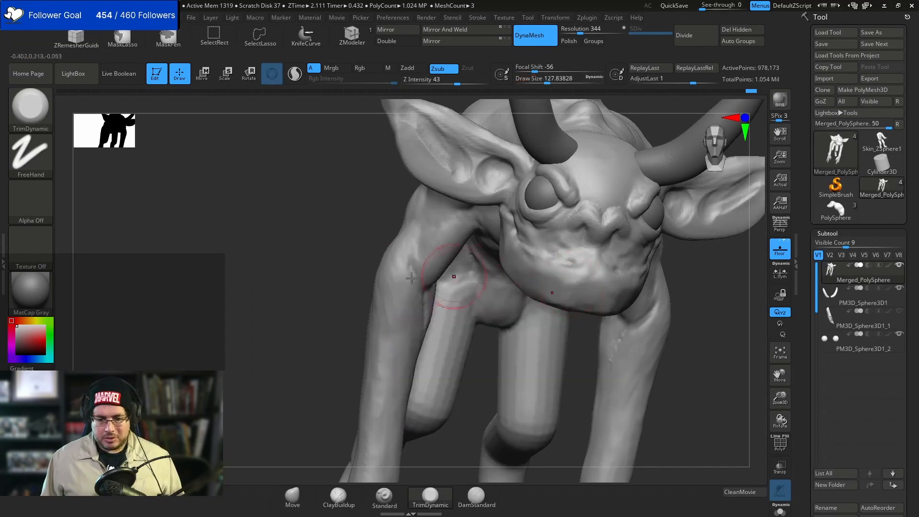
{"action": "right_click_drag", "start_coordinate": [468, 273], "coordinate": [499, 284]}
- Build up the lips, muzzle and eye area with ClayBuildup at a draw size of about 90
{"action": "key", "text": "b"}
{"action": "key", "text": "c"}
{"action": "key", "text": "b"}
{"action": "key", "text": "space"}
{"action": "mouse_move", "coordinate": [576, 263]}
{"action": "left_mouse_down"}
{"action": "mouse_move", "coordinate": [532, 251]}
{"action": "mouse_move", "coordinate": [576, 260]}
{"action": "left_mouse_up"}
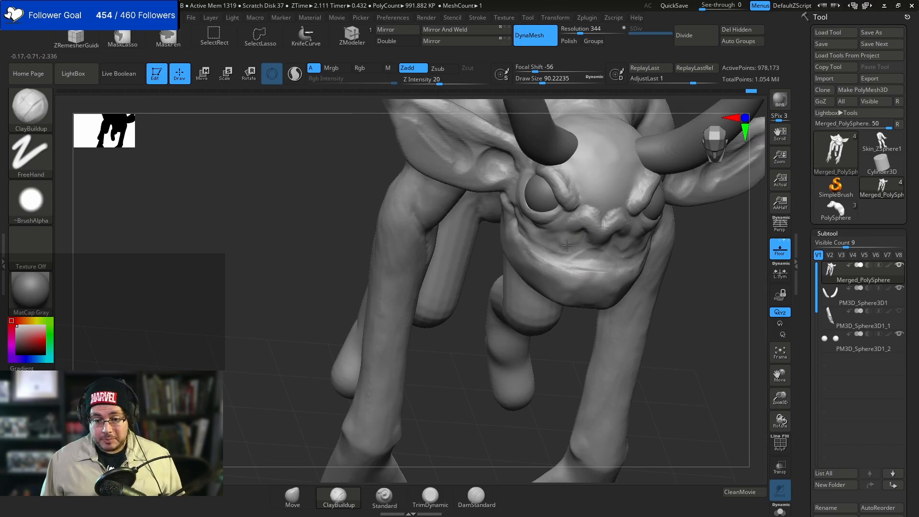
{"action": "right_click_drag", "start_coordinate": [704, 291], "coordinate": [595, 236]}
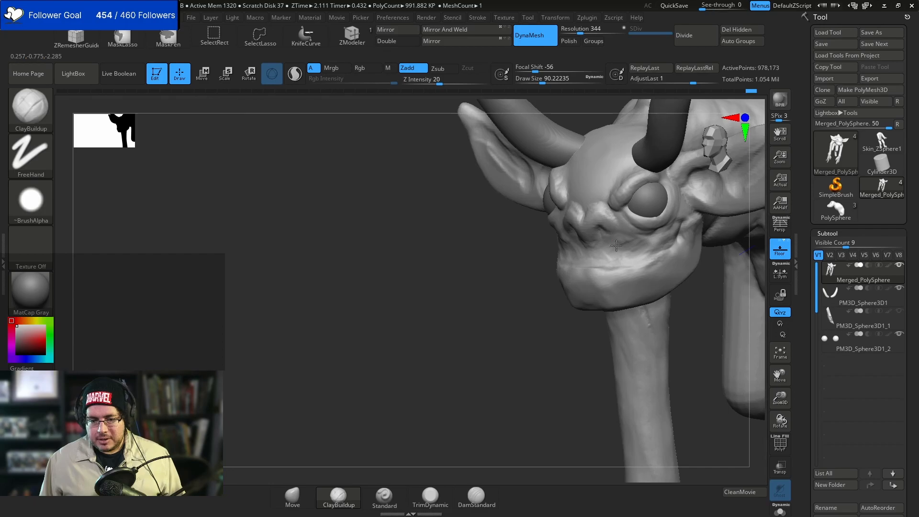
{"action": "right_click_drag", "start_coordinate": [521, 301], "coordinate": [547, 247]}
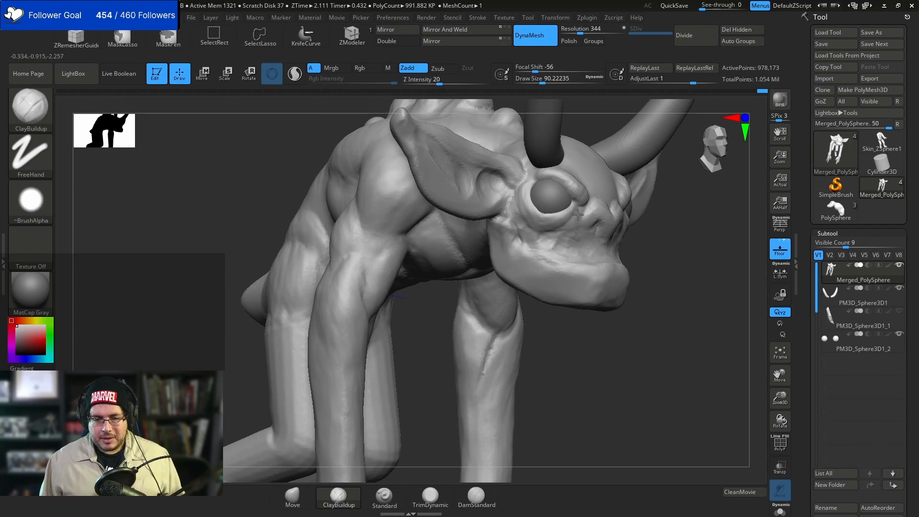
{"action": "left_click_drag", "start_coordinate": [574, 181], "coordinate": [584, 214]}
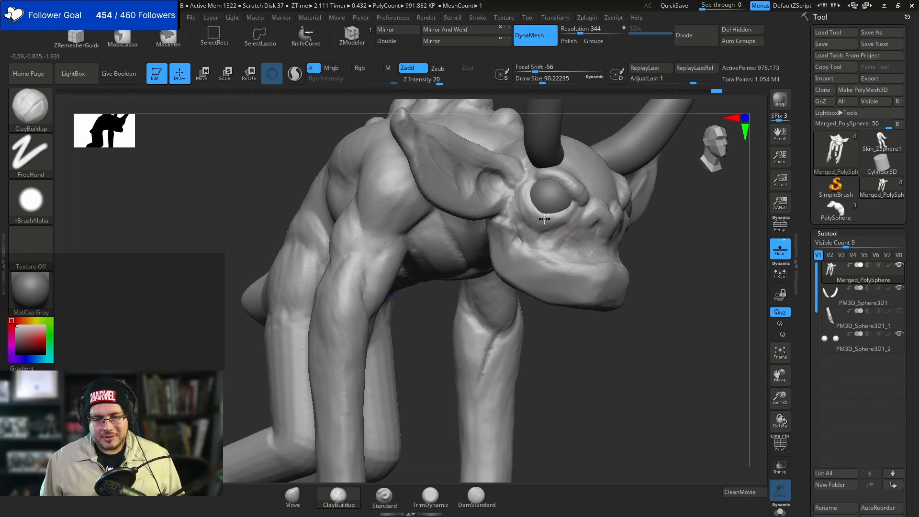
{"action": "left_click_drag", "start_coordinate": [526, 178], "coordinate": [528, 181]}
{"action": "mouse_move", "coordinate": [687, 263]}
{"action": "left_mouse_down"}
{"action": "mouse_move", "coordinate": [667, 289]}
{"action": "mouse_move", "coordinate": [653, 282]}
{"action": "left_mouse_up"}
{"action": "left_click_drag", "start_coordinate": [753, 278], "coordinate": [696, 248]}
{"action": "mouse_move", "coordinate": [496, 353]}
{"action": "left_mouse_down"}
{"action": "mouse_move", "coordinate": [517, 356]}
{"action": "mouse_move", "coordinate": [505, 366]}
{"action": "mouse_move", "coordinate": [504, 317]}
{"action": "left_mouse_up"}
- Fill out the underside of the jaw and chin with ClayBuildup at a draw size of about 132
{"action": "key", "text": "space"}
{"action": "left_click_drag", "start_coordinate": [531, 285], "coordinate": [538, 285]}
{"action": "left_click_drag", "start_coordinate": [601, 225], "coordinate": [603, 251]}
{"action": "left_click_drag", "start_coordinate": [512, 290], "coordinate": [522, 294]}
{"action": "left_click_drag", "start_coordinate": [622, 218], "coordinate": [616, 190]}
{"action": "left_click_drag", "start_coordinate": [515, 293], "coordinate": [517, 289]}
{"action": "left_click_drag", "start_coordinate": [584, 246], "coordinate": [578, 207]}
{"action": "mouse_move", "coordinate": [501, 283]}
{"action": "left_mouse_down"}
{"action": "mouse_move", "coordinate": [519, 282]}
{"action": "mouse_move", "coordinate": [493, 275]}
{"action": "mouse_move", "coordinate": [515, 271]}
{"action": "left_mouse_up"}
{"action": "key", "text": "space"}
{"action": "left_click_drag", "start_coordinate": [520, 267], "coordinate": [525, 266]}
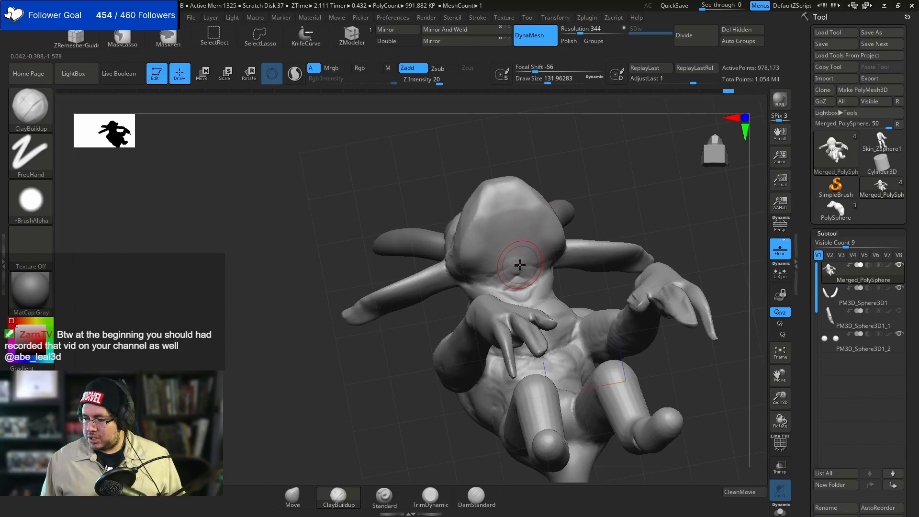
{"action": "mouse_move", "coordinate": [516, 266]}
{"action": "left_mouse_down"}
{"action": "mouse_move", "coordinate": [494, 231]}
{"action": "mouse_move", "coordinate": [501, 189]}
{"action": "mouse_move", "coordinate": [502, 220]}
{"action": "mouse_move", "coordinate": [482, 249]}
{"action": "mouse_move", "coordinate": [518, 237]}
{"action": "left_mouse_up"}
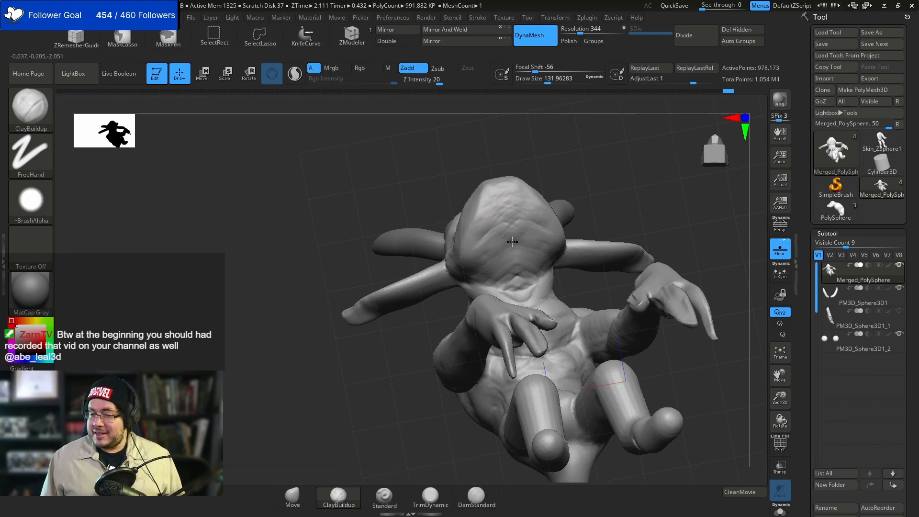
- Flatten the planes on the underside of the jaw with TrimDynamic at a draw size of about 158
{"action": "right_click_drag", "start_coordinate": [521, 282], "coordinate": [490, 278]}
{"action": "right_click_drag", "start_coordinate": [543, 235], "coordinate": [500, 244]}
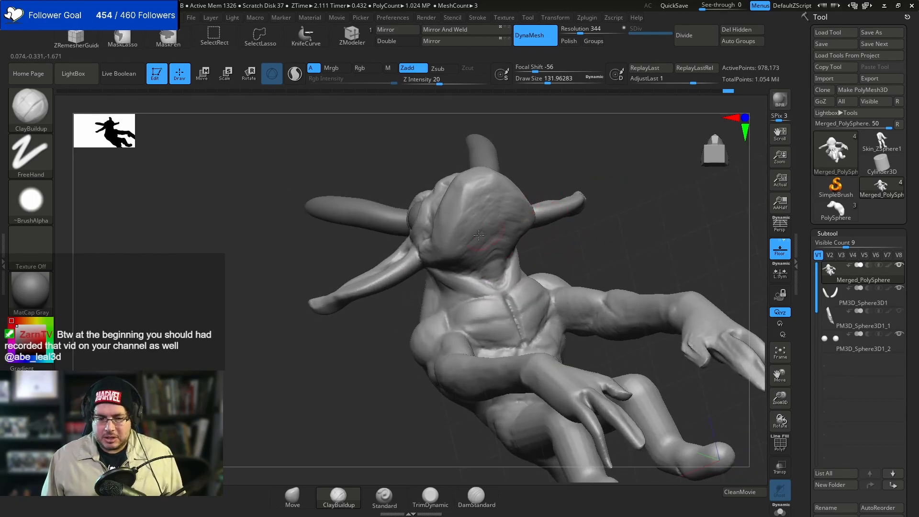
{"action": "right_click_drag", "start_coordinate": [500, 146], "coordinate": [548, 148]}
{"action": "key", "text": "b"}
{"action": "key", "text": "t"}
{"action": "key", "text": "d"}
{"action": "left_click_drag", "start_coordinate": [491, 222], "coordinate": [472, 244]}
{"action": "right_click_drag", "start_coordinate": [500, 177], "coordinate": [490, 197]}
{"action": "left_click_drag", "start_coordinate": [493, 199], "coordinate": [474, 261]}
{"action": "mouse_move", "coordinate": [669, 176]}
{"action": "right_mouse_down", "text": "shift"}
{"action": "mouse_move", "coordinate": [647, 195]}
{"action": "mouse_move", "coordinate": [638, 263]}
{"action": "mouse_move", "coordinate": [584, 195]}
{"action": "right_mouse_up", "text": "shift"}
{"action": "right_click_drag", "start_coordinate": [562, 250], "coordinate": [558, 263]}
- Sharpen the mouth line and the creases around the lips with DamStandard at draw sizes of about 77 and 65
{"action": "key", "text": "b"}
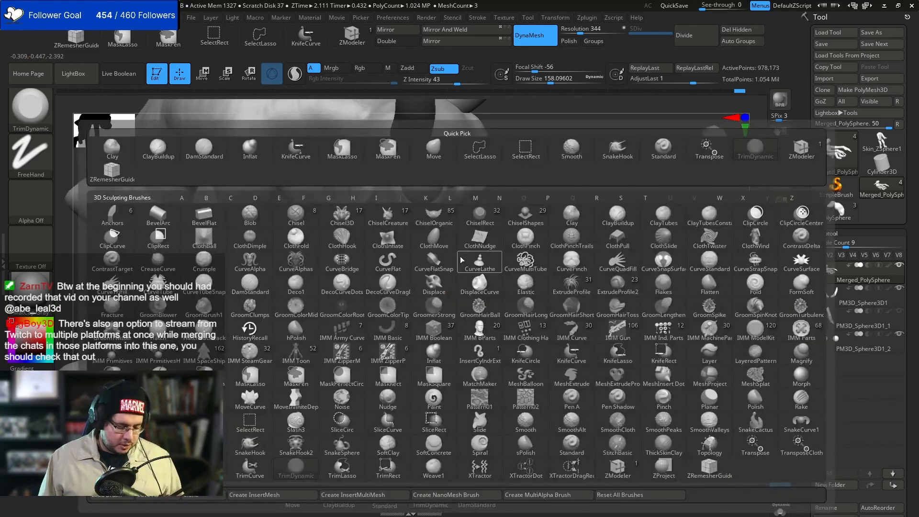
{"action": "key", "text": "d"}
{"action": "key", "text": "s"}
{"action": "key", "text": "space"}
{"action": "left_click_drag", "start_coordinate": [460, 236], "coordinate": [449, 236]}
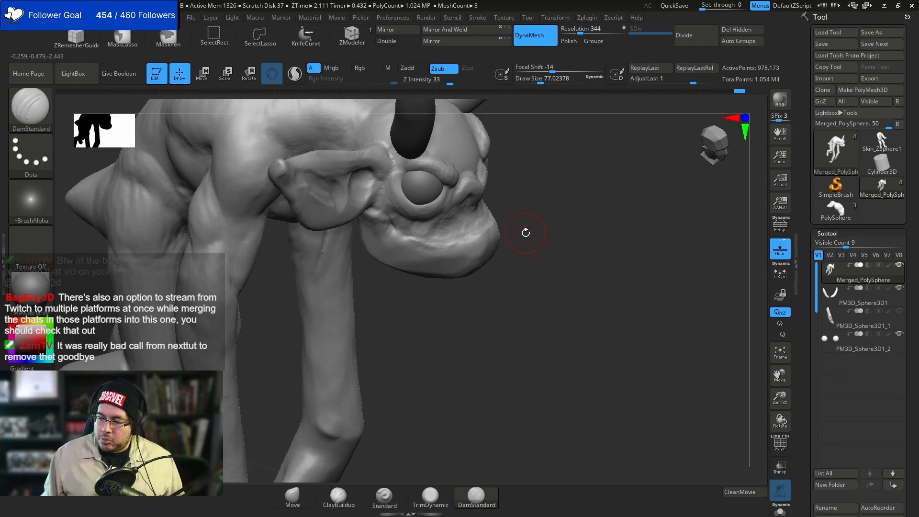
{"action": "left_click_drag", "start_coordinate": [550, 205], "coordinate": [524, 208]}
{"action": "left_click_drag", "start_coordinate": [411, 238], "coordinate": [401, 235]}
{"action": "left_click_drag", "start_coordinate": [477, 219], "coordinate": [483, 214]}
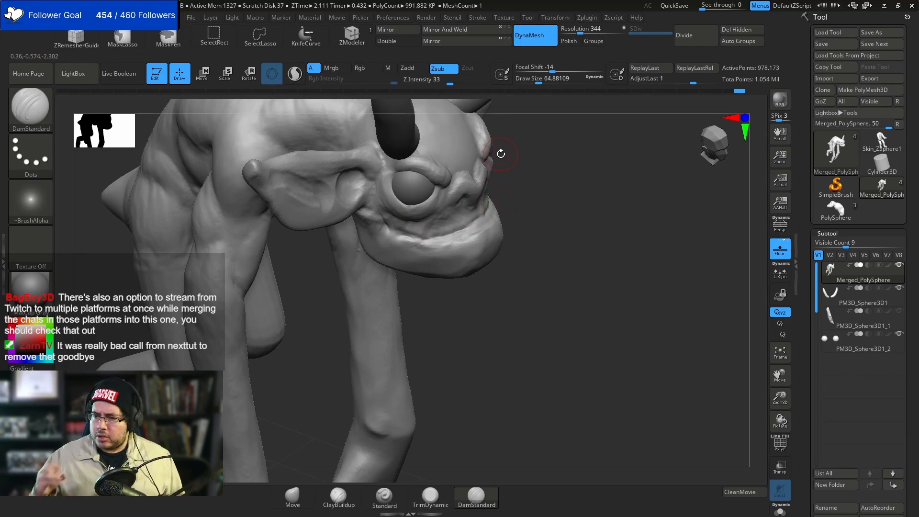
{"action": "left_click_drag", "start_coordinate": [501, 154], "coordinate": [465, 225]}
{"action": "left_click_drag", "start_coordinate": [428, 270], "coordinate": [534, 174]}
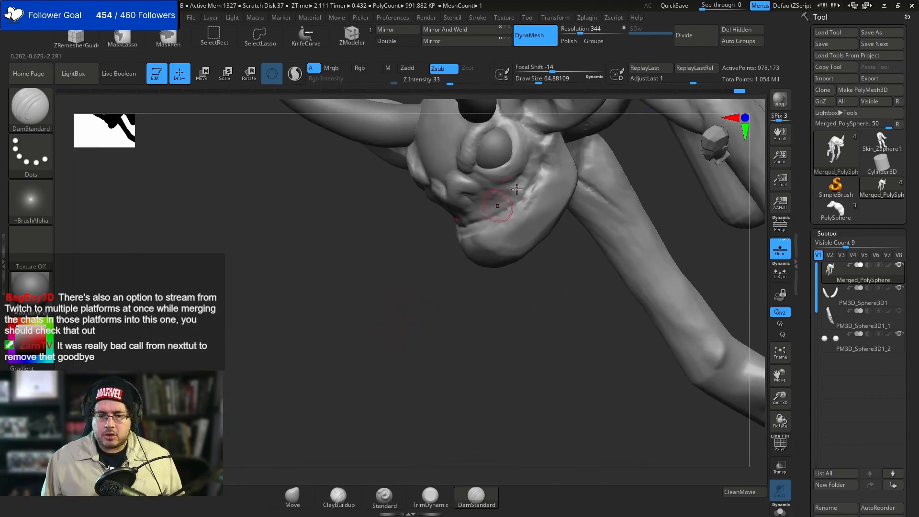
{"action": "left_click_drag", "start_coordinate": [559, 232], "coordinate": [527, 261]}
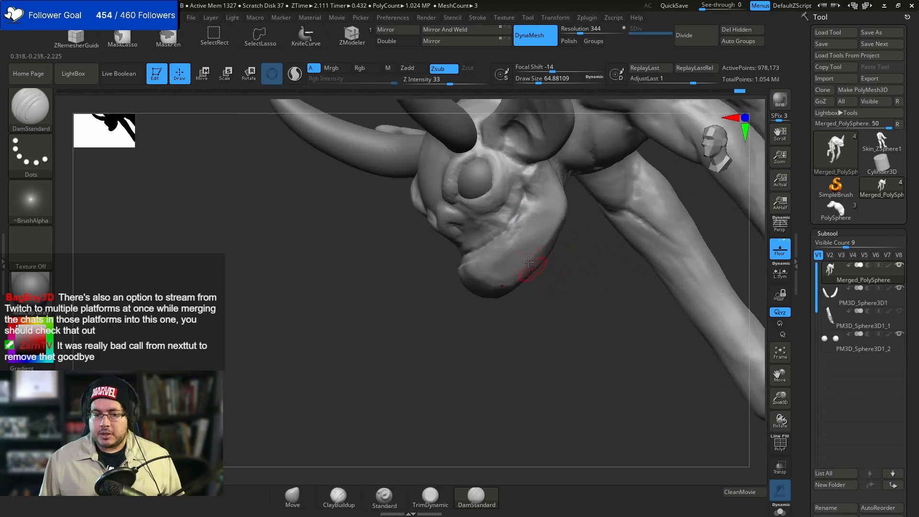
- Add volume to the cheek and jaw corner beside the ear with ClayBuildup at draw sizes of about 83 and 94
{"action": "key", "text": "b"}
{"action": "key", "text": "c"}
{"action": "key", "text": "b"}
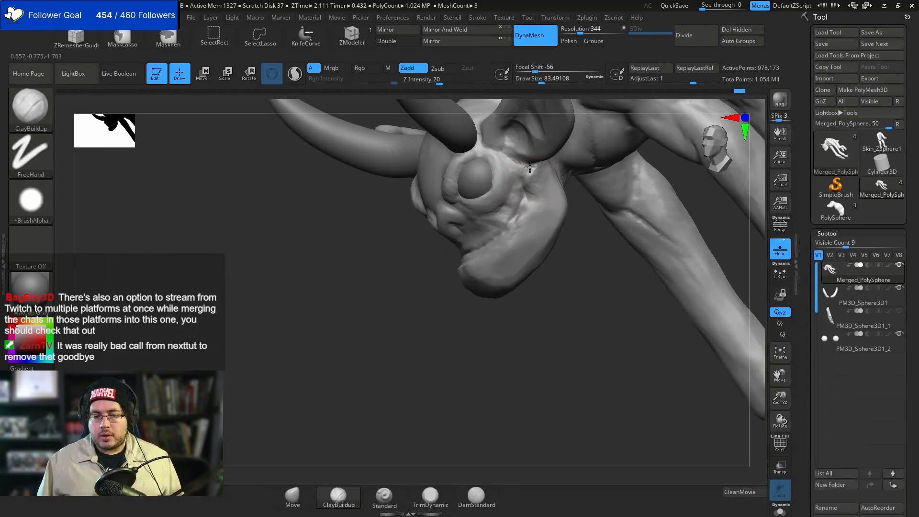
{"action": "left_click_drag", "start_coordinate": [531, 189], "coordinate": [523, 177]}
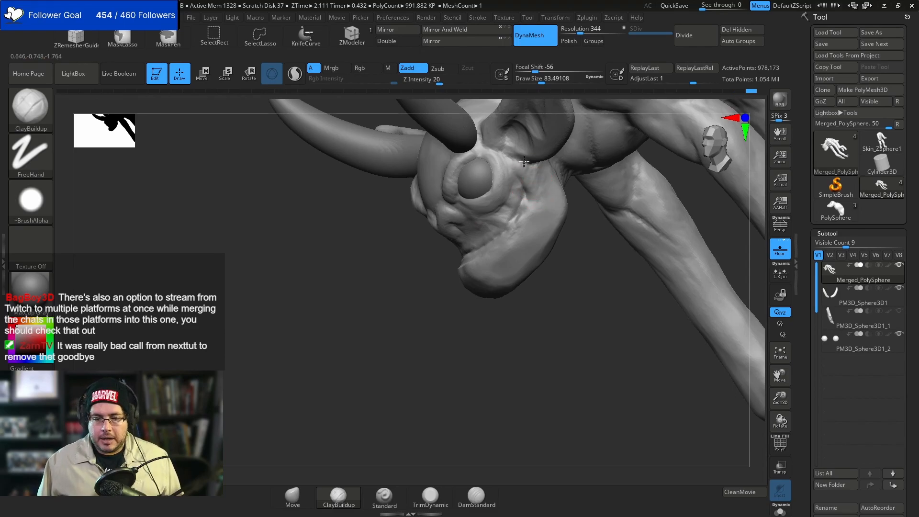
{"action": "left_click_drag", "start_coordinate": [592, 215], "coordinate": [580, 191], "text": "shift"}
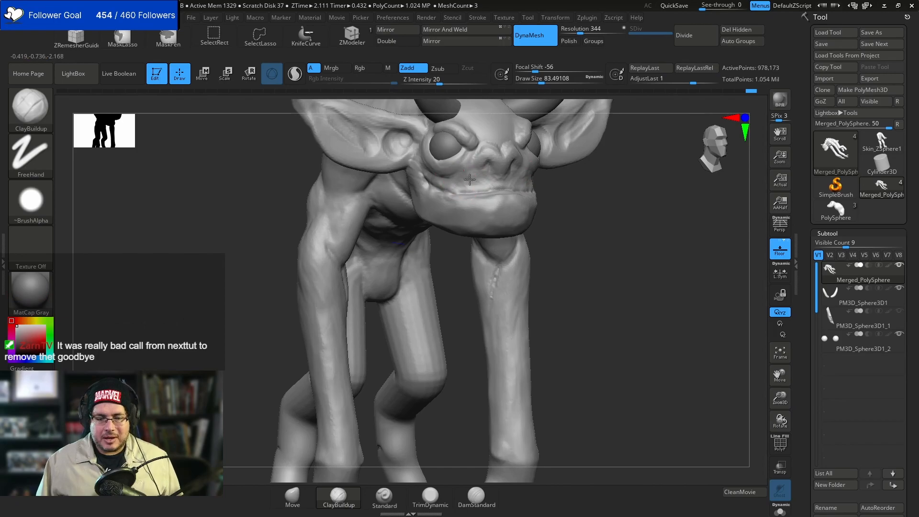
{"action": "left_click_drag", "start_coordinate": [477, 182], "coordinate": [527, 210]}
{"action": "left_click_drag", "start_coordinate": [576, 249], "coordinate": [417, 177]}
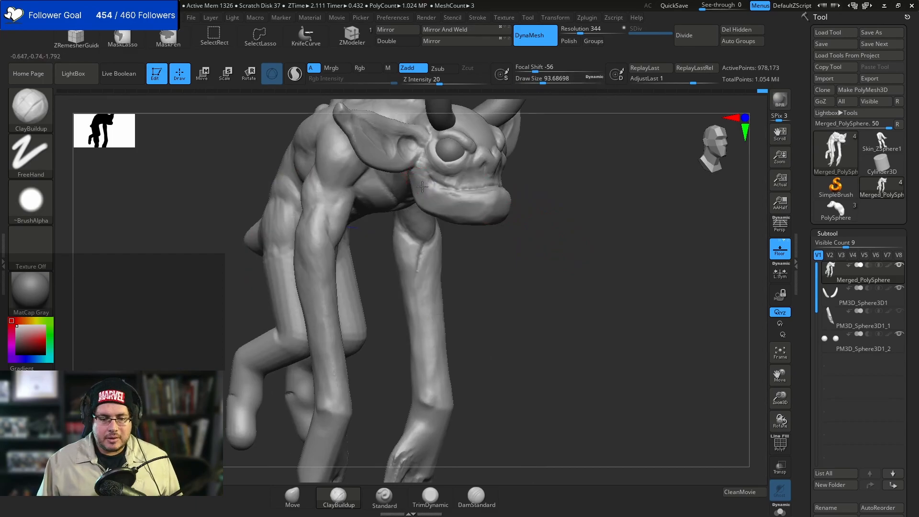
{"action": "mouse_move", "coordinate": [489, 250]}
{"action": "left_mouse_down"}
{"action": "mouse_move", "coordinate": [584, 303]}
{"action": "mouse_move", "coordinate": [569, 274]}
{"action": "left_mouse_up"}
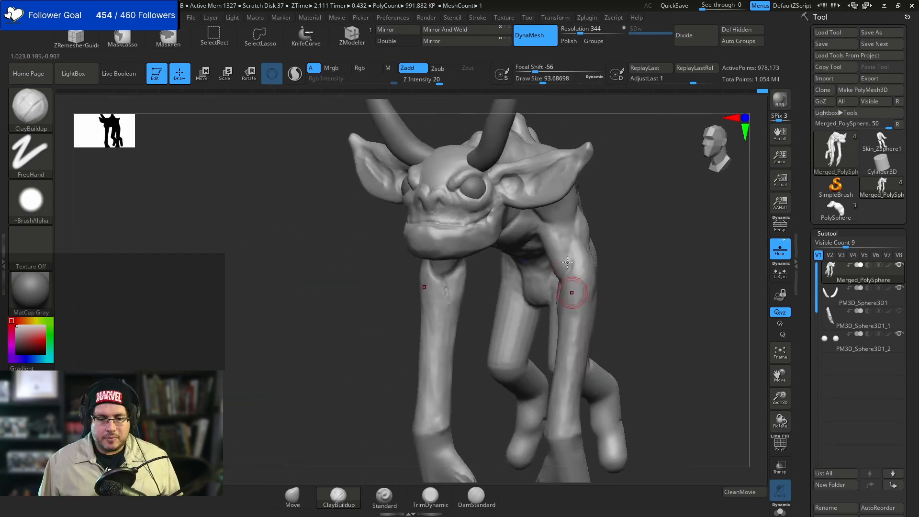
- Append a Sphere3D to the imp as a new subtool and make it active
{"action": "scroll", "coordinate": [909, 451], "scroll_direction": "down", "scroll_amount": 5}
{"action": "left_click", "coordinate": [873, 415]}
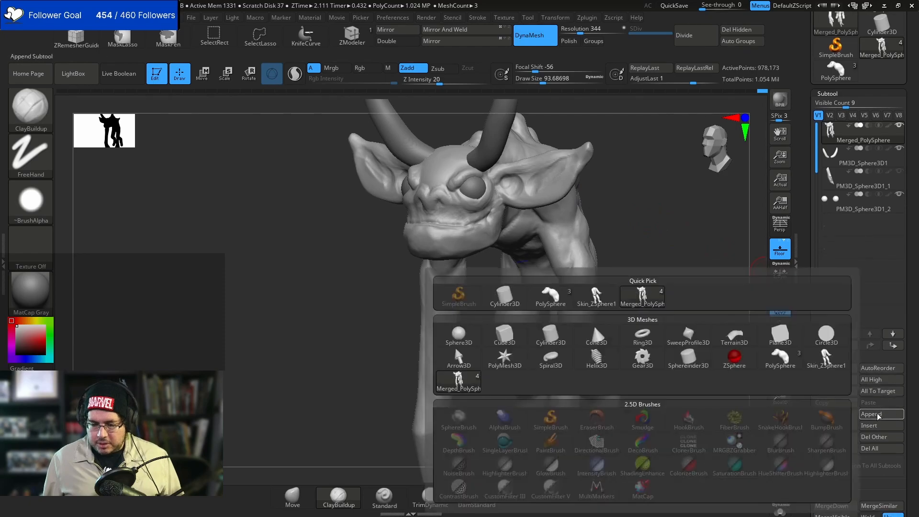
{"action": "left_click", "coordinate": [873, 414]}
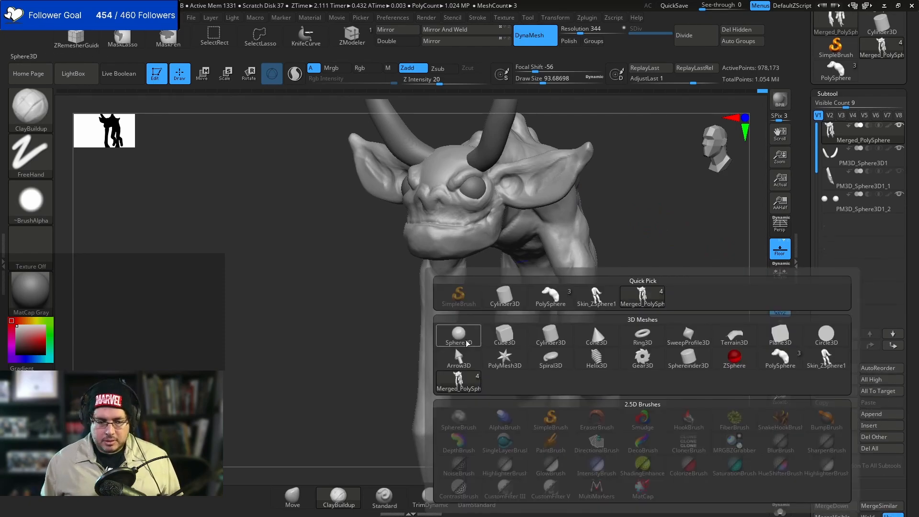
{"action": "left_click", "coordinate": [504, 358]}
{"action": "left_click_drag", "start_coordinate": [348, 344], "coordinate": [486, 245]}
{"action": "left_click", "coordinate": [531, 225], "text": "alt"}
- Try to reposition the appended sphere relative to the head, then undo the changes
{"action": "key", "text": "w"}
{"action": "left_click_drag", "start_coordinate": [478, 306], "coordinate": [297, 312]}
{"action": "left_click_drag", "start_coordinate": [329, 252], "coordinate": [325, 261]}
{"action": "left_click_drag", "start_coordinate": [324, 220], "coordinate": [325, 201]}
{"action": "key", "text": "q"}
{"action": "left_click_drag", "start_coordinate": [371, 244], "coordinate": [399, 281], "text": "alt"}
{"action": "key", "text": "ctrl+z"}
{"action": "key", "text": "ctrl+z"}
{"action": "key", "text": "ctrl+z"}
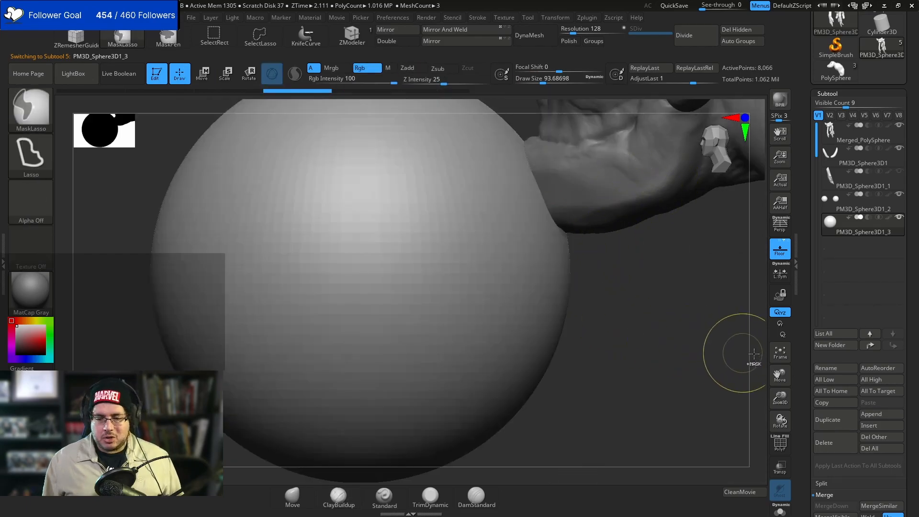
{"action": "left_click", "coordinate": [881, 23]}
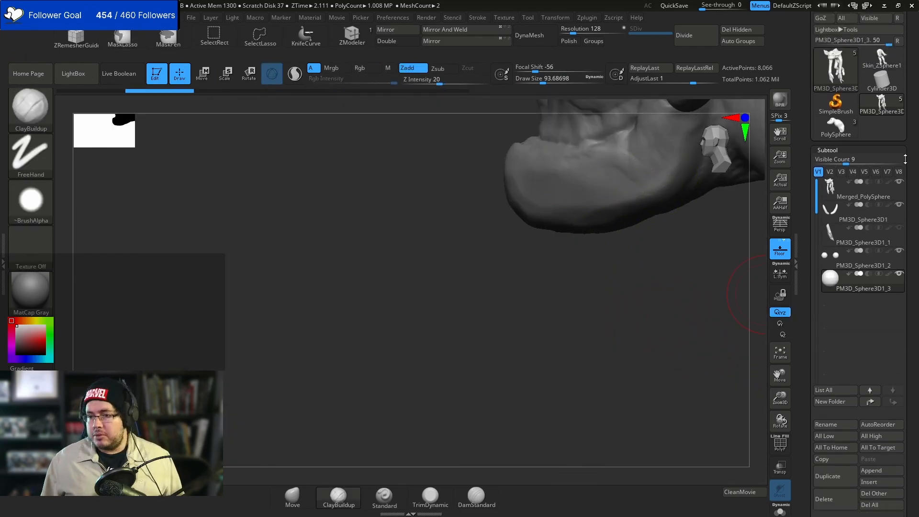
{"action": "scroll", "coordinate": [890, 215], "scroll_direction": "up", "scroll_amount": 5}
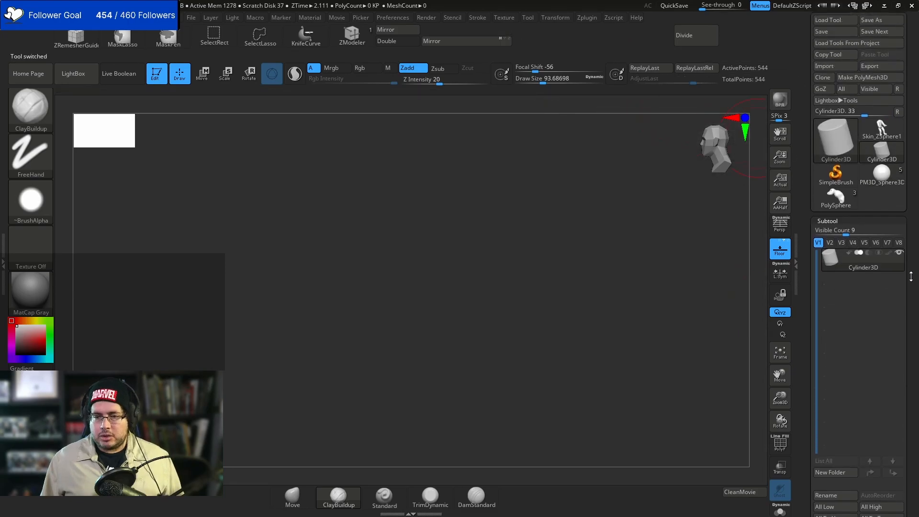
{"action": "left_click", "coordinate": [845, 166]}
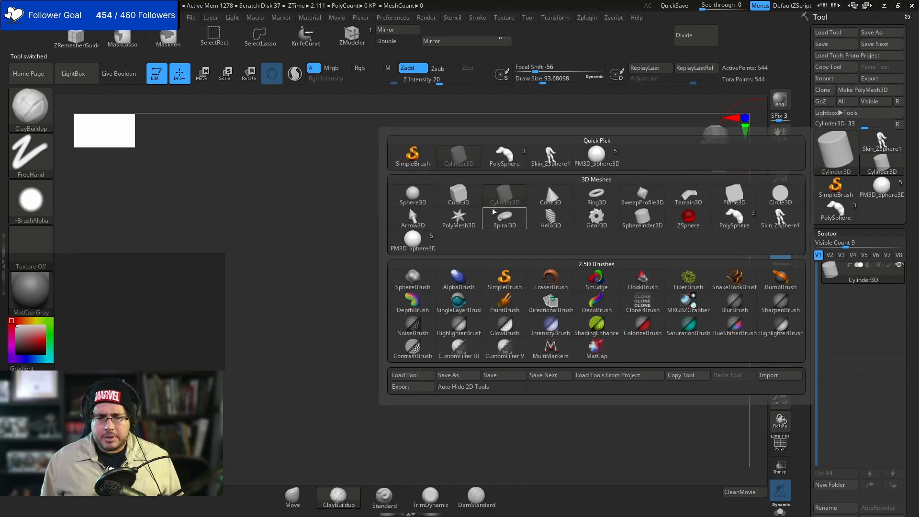
{"action": "left_click", "coordinate": [412, 240]}
- Load a standalone Sphere3D tool, convert it to a PolyMesh3D and frame it from the front
{"action": "left_click", "coordinate": [848, 157]}
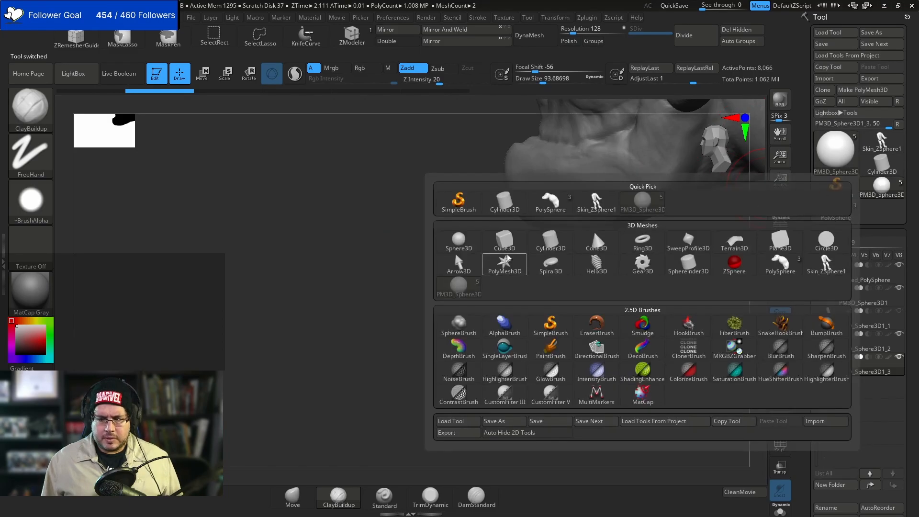
{"action": "left_click", "coordinate": [458, 239]}
{"action": "left_click", "coordinate": [860, 90]}
{"action": "left_click_drag", "start_coordinate": [610, 254], "coordinate": [605, 224], "text": "alt"}
{"action": "left_click_drag", "start_coordinate": [613, 260], "coordinate": [593, 227], "text": "shift"}
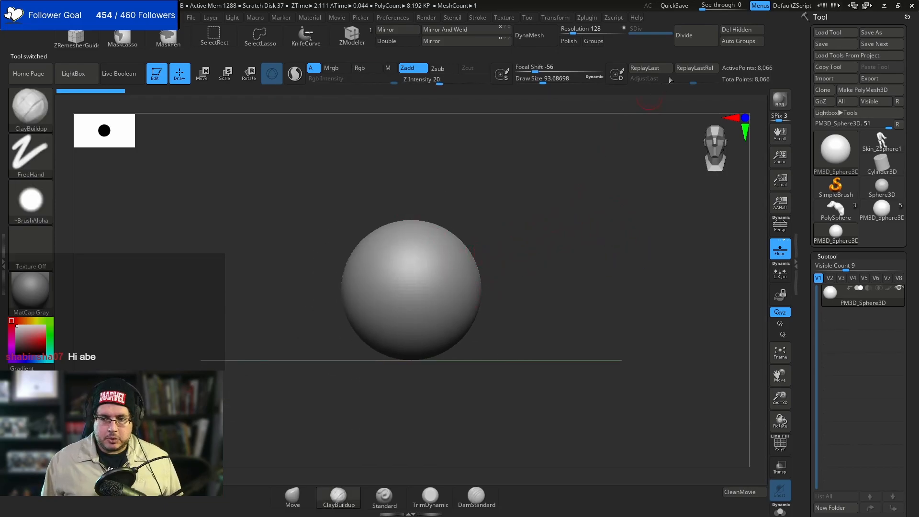
- Quick-save the project with the imp tool active and return to the standalone sphere polymesh
{"action": "left_click", "coordinate": [870, 208]}
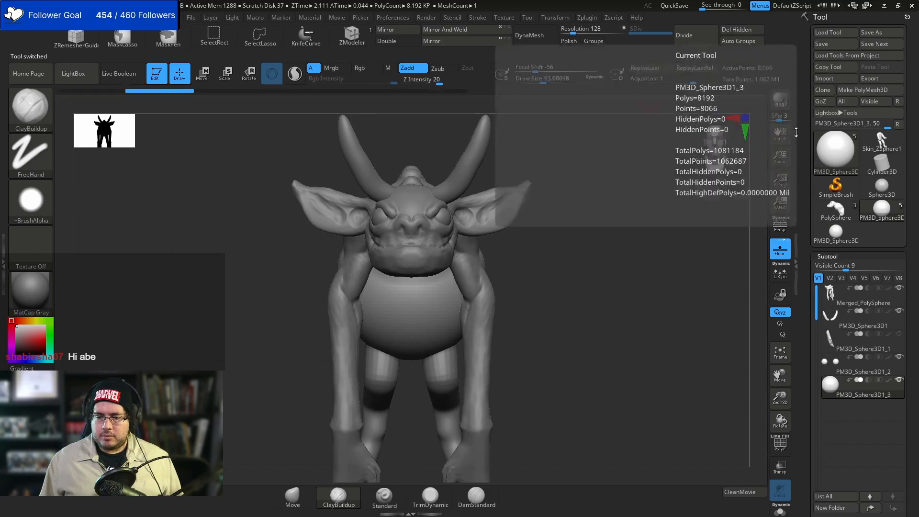
{"action": "left_click", "coordinate": [677, 9]}
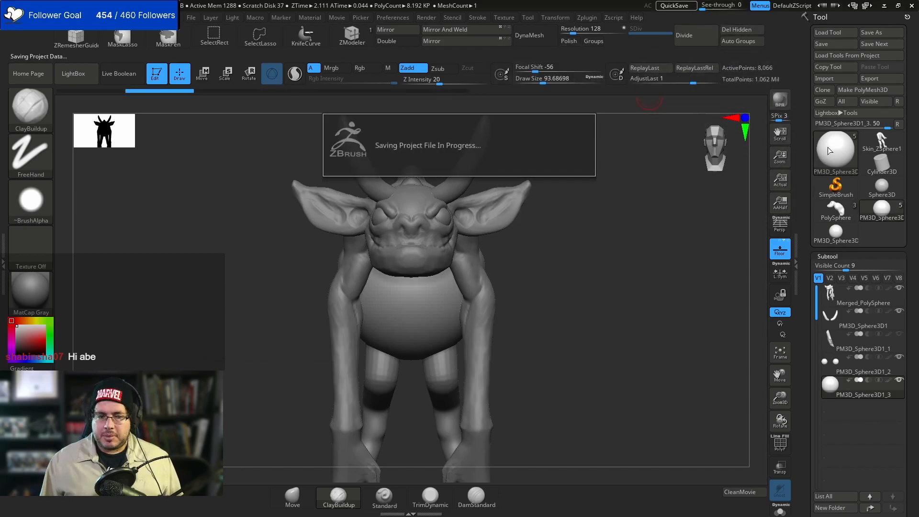
{"action": "left_click", "coordinate": [835, 232]}
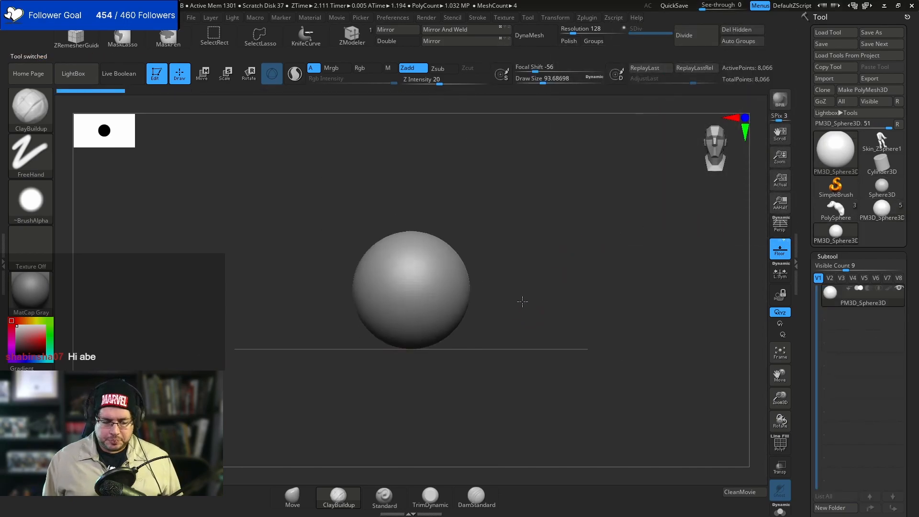
- Slice the sphere with KnifeCurve from the front and from the side into a four-sided wedge tapering toward the top
{"action": "key", "text": "ctrl+shift"}
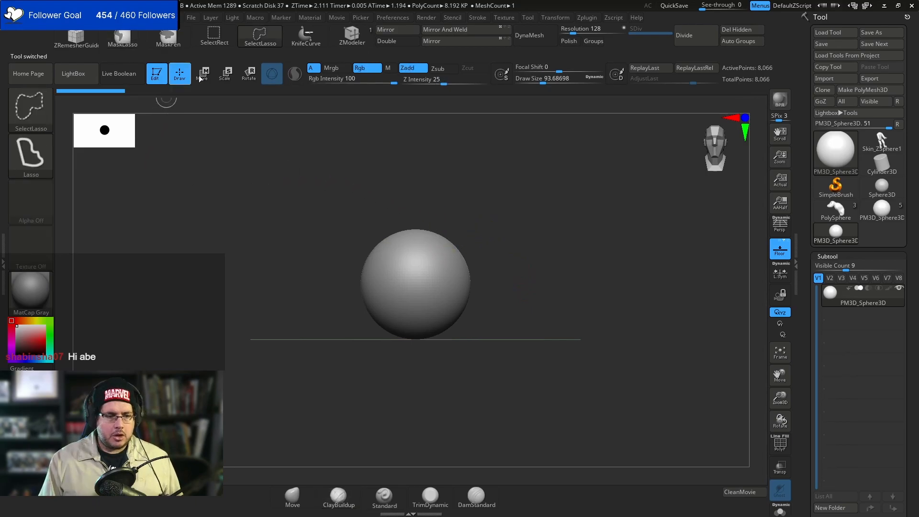
{"action": "left_click", "coordinate": [306, 40], "text": "ctrl+shift"}
{"action": "left_click_drag", "start_coordinate": [414, 180], "coordinate": [483, 463], "text": "ctrl+shift"}
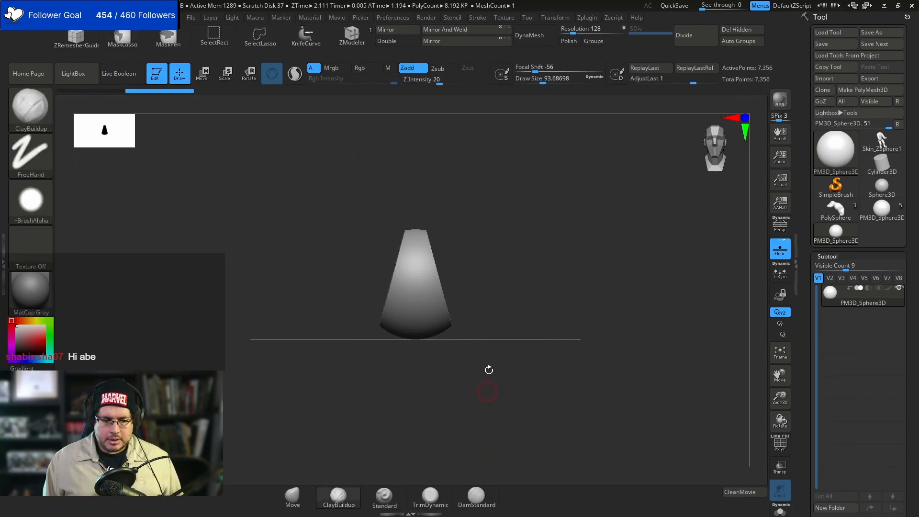
{"action": "left_click_drag", "start_coordinate": [474, 297], "coordinate": [417, 292], "text": "shift"}
{"action": "left_click_drag", "start_coordinate": [401, 210], "coordinate": [508, 439], "text": "ctrl+shift"}
{"action": "mouse_move", "coordinate": [402, 369]}
{"action": "left_mouse_down", "text": "ctrl+shift"}
{"action": "mouse_move", "coordinate": [388, 312]}
{"action": "mouse_move", "coordinate": [385, 138]}
{"action": "mouse_move", "coordinate": [403, 136]}
{"action": "mouse_move", "coordinate": [389, 139]}
{"action": "left_mouse_up", "text": "ctrl+shift"}
- DynaMesh the wedge at resolution 128 and bevel its upper corner edge with TrimDynamic at a draw size of about 182
{"action": "left_click_drag", "start_coordinate": [456, 170], "coordinate": [412, 191]}
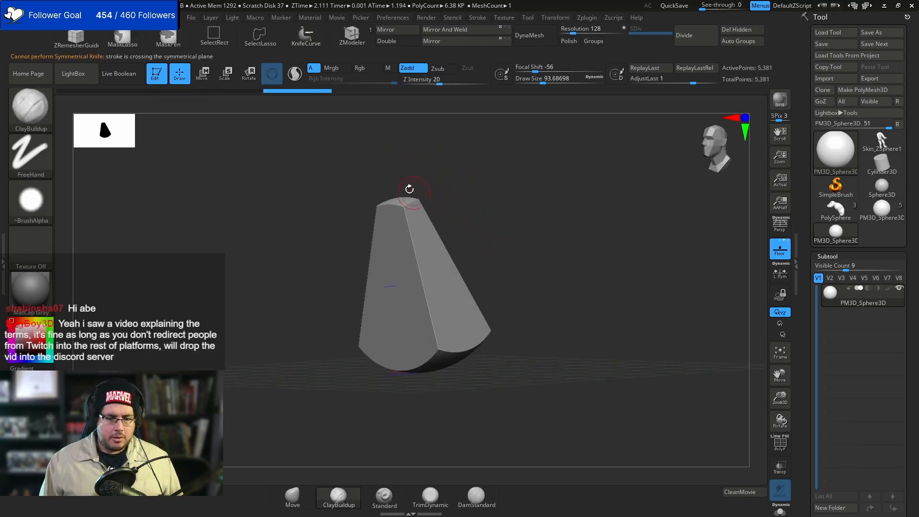
{"action": "key", "text": "b"}
{"action": "key", "text": "t"}
{"action": "key", "text": "d"}
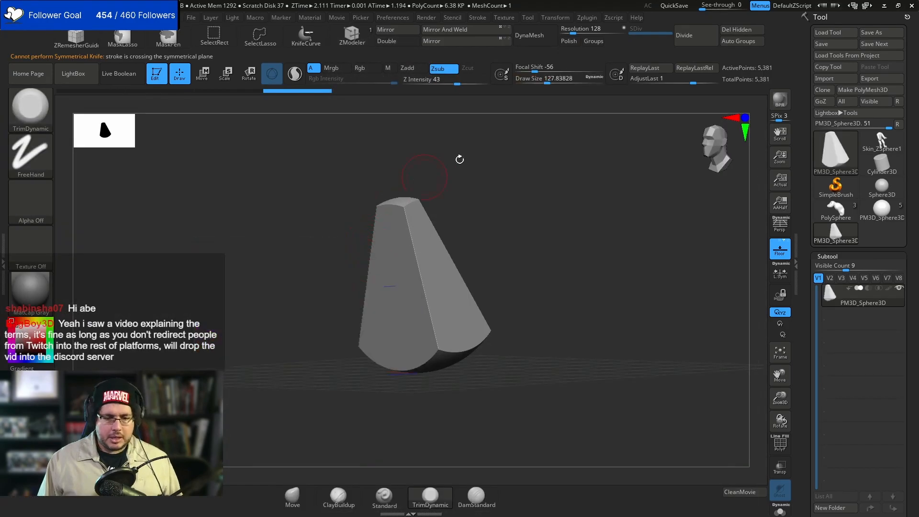
{"action": "left_click", "coordinate": [538, 37]}
{"action": "mouse_move", "coordinate": [417, 238]}
{"action": "left_mouse_down"}
{"action": "mouse_move", "coordinate": [405, 211]}
{"action": "mouse_move", "coordinate": [410, 218]}
{"action": "left_mouse_up"}
{"action": "key", "text": "space"}
{"action": "left_click_drag", "start_coordinate": [418, 266], "coordinate": [400, 209]}
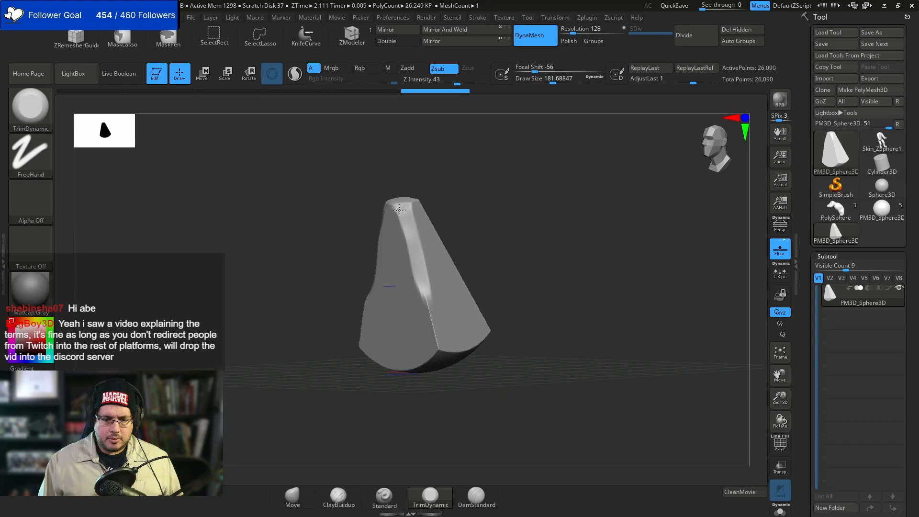
- Flatten the wedge's narrow tip and bevel its long corner edge down to the base with TrimDynamic
{"action": "right_click_drag", "start_coordinate": [410, 230], "coordinate": [429, 211]}
{"action": "left_click_drag", "start_coordinate": [409, 194], "coordinate": [440, 243]}
{"action": "right_click_drag", "start_coordinate": [481, 180], "coordinate": [498, 216]}
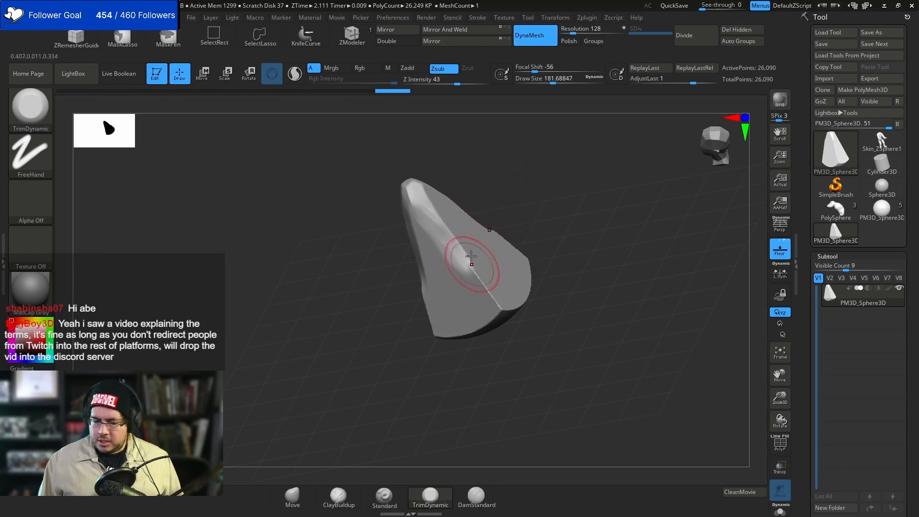
{"action": "left_click_drag", "start_coordinate": [455, 230], "coordinate": [459, 241]}
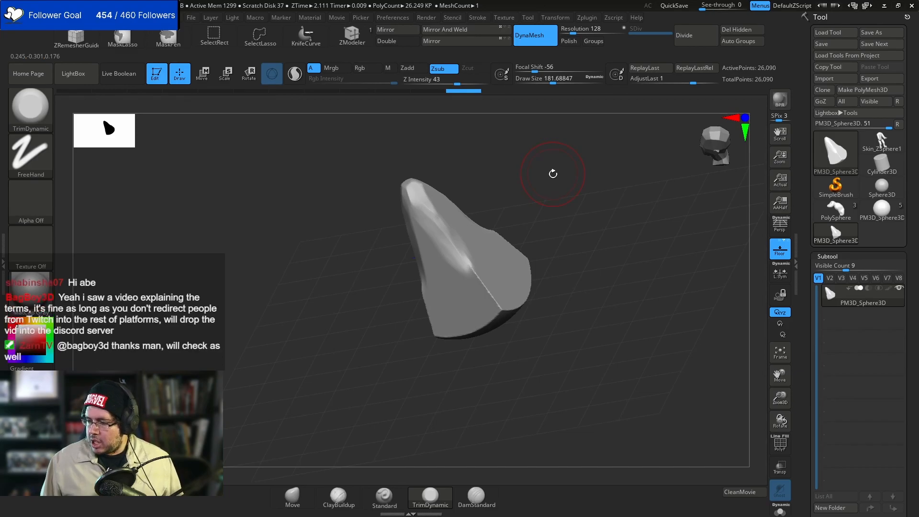
{"action": "left_click_drag", "start_coordinate": [520, 209], "coordinate": [466, 222]}
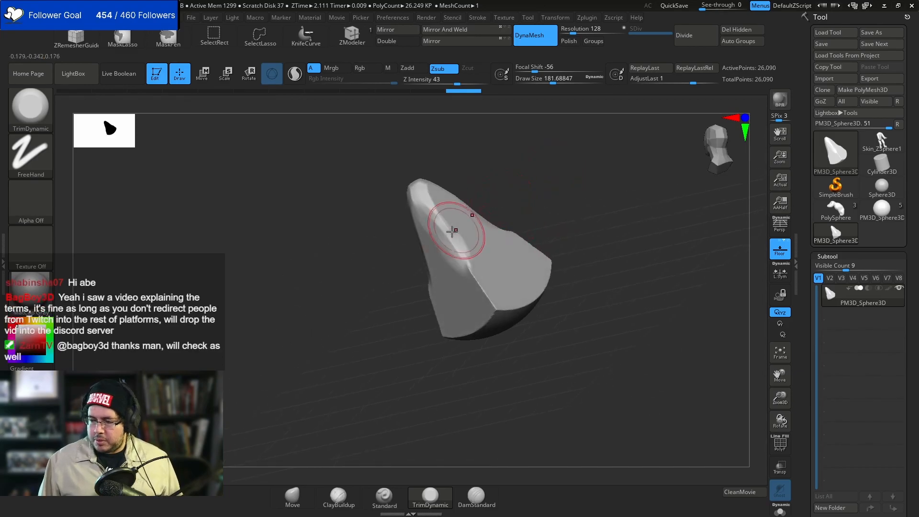
{"action": "mouse_move", "coordinate": [460, 253]}
{"action": "left_mouse_down"}
{"action": "mouse_move", "coordinate": [500, 310]}
{"action": "mouse_move", "coordinate": [475, 270]}
{"action": "mouse_move", "coordinate": [457, 267]}
{"action": "left_mouse_up"}
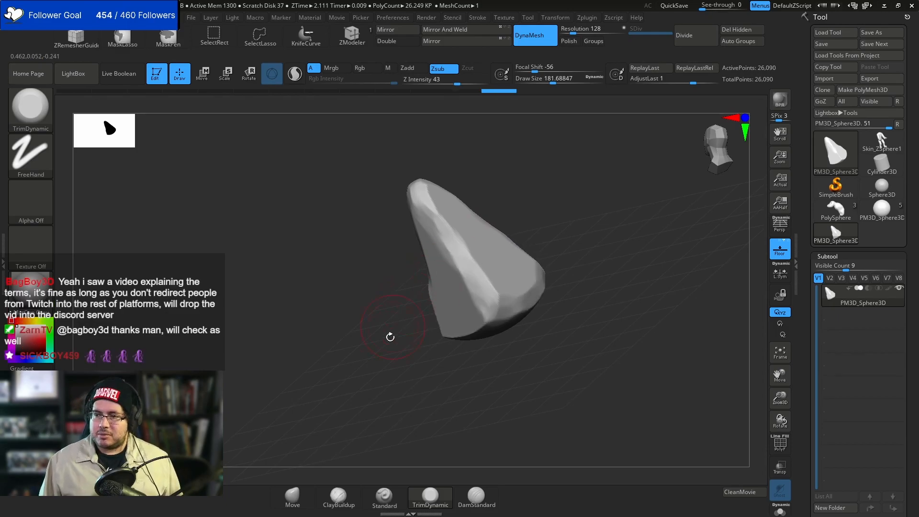
- Trim the remaining sharp ridges along the wedge's sides into softer, irregular facets
{"action": "left_click_drag", "start_coordinate": [389, 334], "coordinate": [440, 271]}
{"action": "mouse_move", "coordinate": [433, 306]}
{"action": "left_mouse_down"}
{"action": "mouse_move", "coordinate": [439, 335]}
{"action": "mouse_move", "coordinate": [433, 317]}
{"action": "left_mouse_up"}
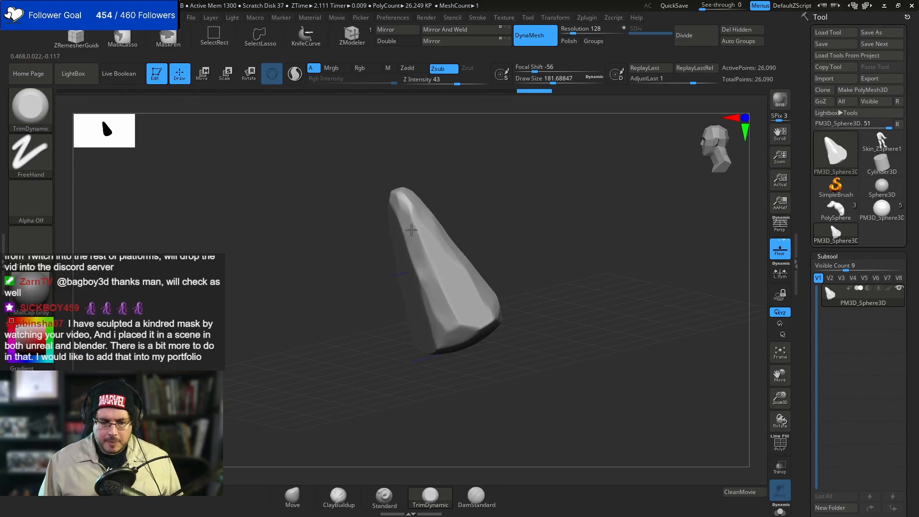
{"action": "mouse_move", "coordinate": [410, 212]}
{"action": "left_mouse_down"}
{"action": "mouse_move", "coordinate": [456, 314]}
{"action": "mouse_move", "coordinate": [467, 281]}
{"action": "left_mouse_up"}
{"action": "left_click_drag", "start_coordinate": [506, 259], "coordinate": [531, 244]}
{"action": "left_click_drag", "start_coordinate": [412, 281], "coordinate": [416, 254]}
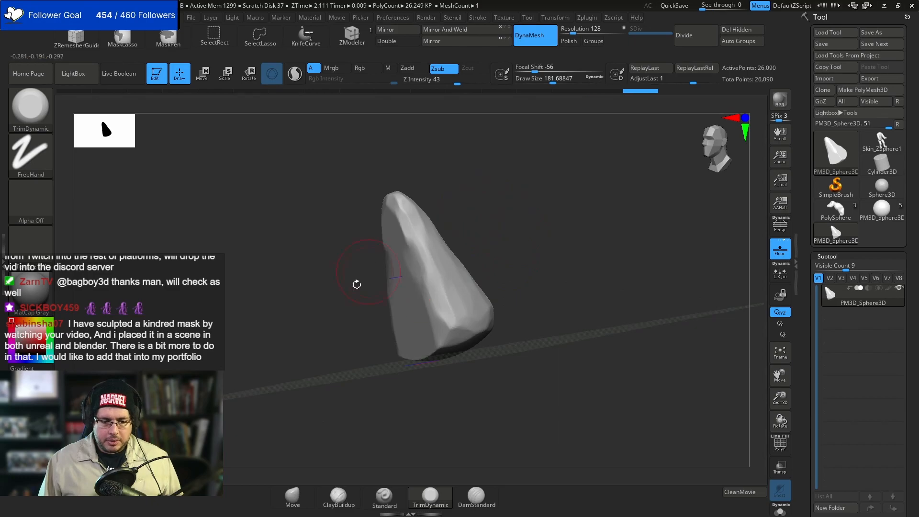
- Round off the wedge's tip and lower rim with TrimDynamic to form a blunt tooth shape
{"action": "left_click_drag", "start_coordinate": [357, 279], "coordinate": [397, 278]}
{"action": "left_click_drag", "start_coordinate": [373, 215], "coordinate": [372, 213]}
{"action": "mouse_move", "coordinate": [368, 364]}
{"action": "left_mouse_down"}
{"action": "mouse_move", "coordinate": [383, 353]}
{"action": "mouse_move", "coordinate": [377, 362]}
{"action": "left_mouse_up"}
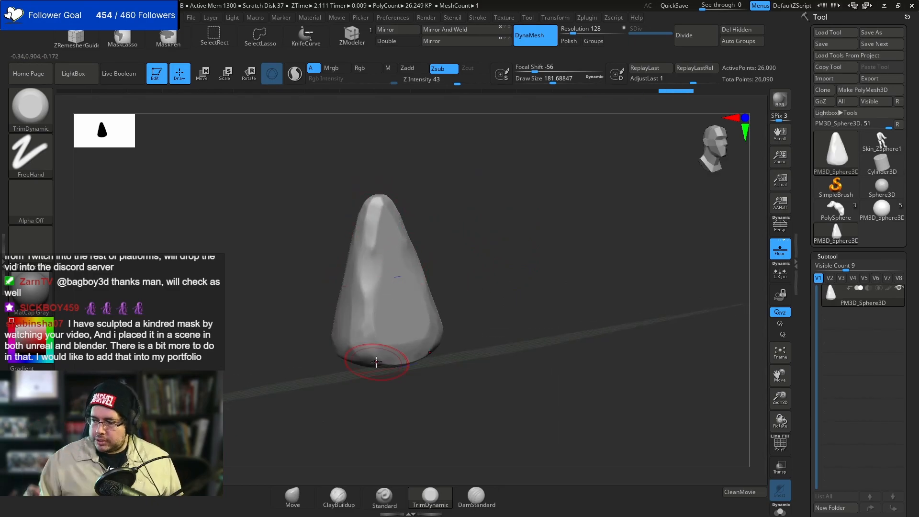
{"action": "left_click_drag", "start_coordinate": [452, 205], "coordinate": [379, 216]}
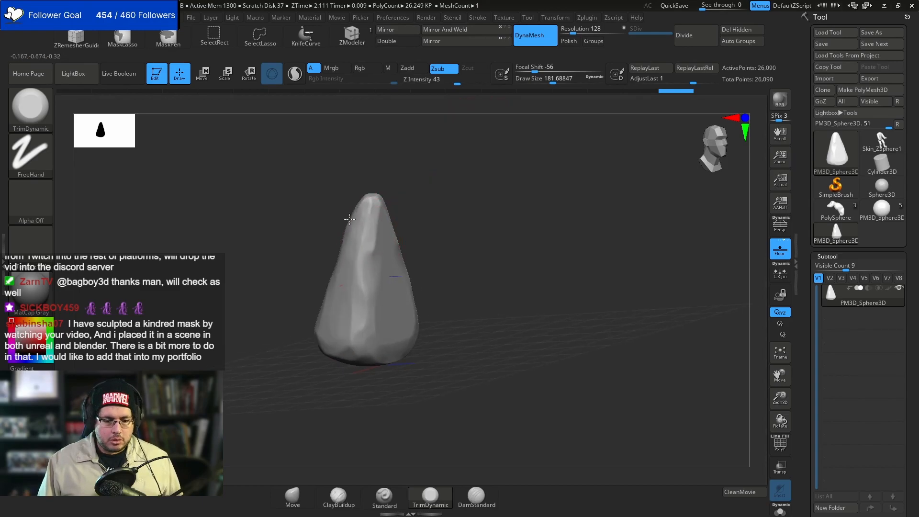
- Flatten broad planes along the front and sides of the cone-shaped tooth with the TrimDynamic brush
{"action": "left_click_drag", "start_coordinate": [366, 249], "coordinate": [360, 342]}
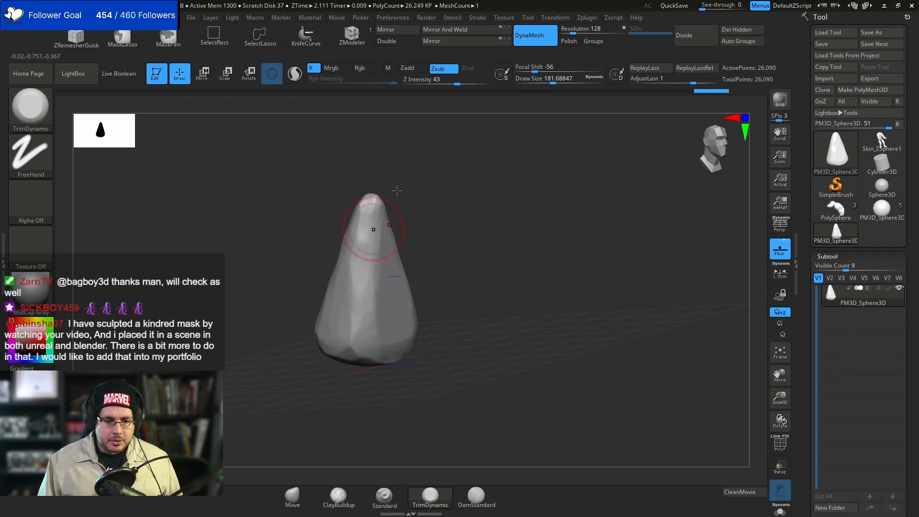
{"action": "left_click_drag", "start_coordinate": [385, 204], "coordinate": [339, 241]}
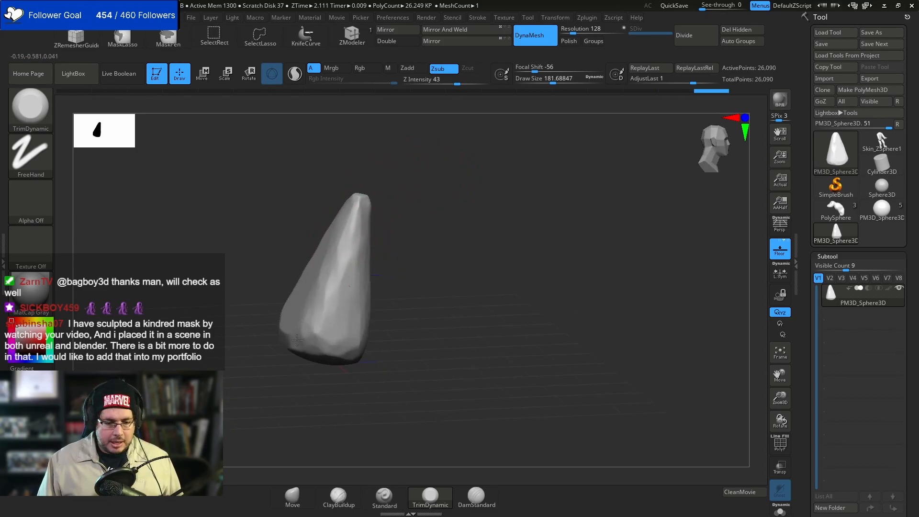
{"action": "left_click_drag", "start_coordinate": [404, 293], "coordinate": [410, 277], "text": "shift"}
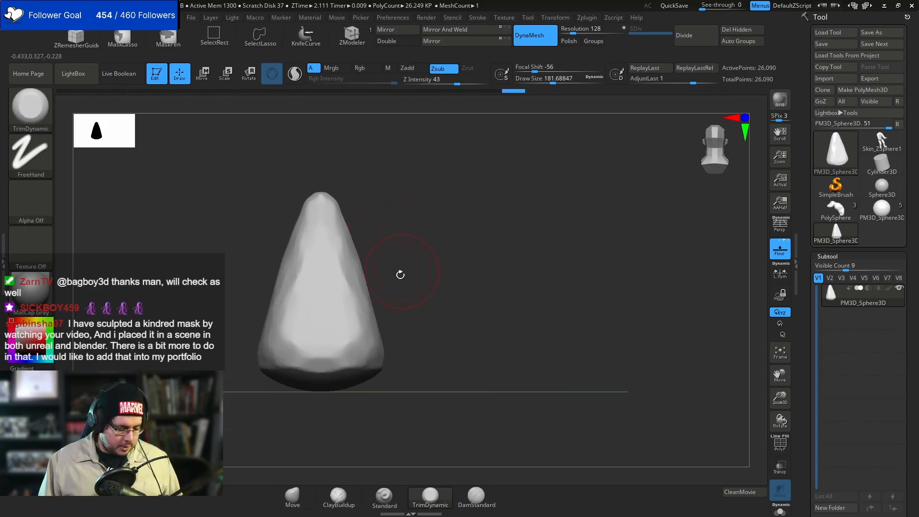
{"action": "key", "text": "r"}
{"action": "key", "text": "q"}
{"action": "mouse_move", "coordinate": [412, 263]}
{"action": "left_mouse_down"}
{"action": "mouse_move", "coordinate": [374, 265]}
{"action": "mouse_move", "coordinate": [377, 222]}
{"action": "mouse_move", "coordinate": [354, 224]}
{"action": "left_mouse_up"}
- Bend the cone into a curved fang shape with the Move brush
{"action": "key", "text": "b"}
{"action": "key", "text": "m"}
{"action": "key", "text": "v"}
{"action": "key", "text": "space"}
{"action": "key", "text": "space"}
{"action": "key", "text": "space"}
{"action": "left_click_drag", "start_coordinate": [323, 267], "coordinate": [339, 273]}
{"action": "key", "text": "space"}
{"action": "left_click_drag", "start_coordinate": [349, 230], "coordinate": [341, 230]}
{"action": "left_click_drag", "start_coordinate": [341, 225], "coordinate": [375, 216]}
{"action": "key", "text": "space"}
{"action": "key", "text": "space"}
{"action": "mouse_move", "coordinate": [360, 220]}
{"action": "left_mouse_down"}
{"action": "mouse_move", "coordinate": [353, 201]}
{"action": "mouse_move", "coordinate": [345, 214]}
{"action": "left_mouse_up"}
- Trim the tip of the curved tooth with TrimDynamic at a draw size of about 97
{"action": "key", "text": "b"}
{"action": "key", "text": "t"}
{"action": "key", "text": "d"}
{"action": "key", "text": "space"}
{"action": "mouse_move", "coordinate": [383, 211]}
{"action": "left_mouse_down"}
{"action": "mouse_move", "coordinate": [363, 201]}
{"action": "mouse_move", "coordinate": [378, 192]}
{"action": "mouse_move", "coordinate": [381, 208]}
{"action": "mouse_move", "coordinate": [351, 203]}
{"action": "left_mouse_up"}
{"action": "key", "text": "b"}
{"action": "key", "text": "t"}
{"action": "key", "text": "d"}
{"action": "key", "text": "space"}
{"action": "left_click_drag", "start_coordinate": [388, 203], "coordinate": [365, 198]}
{"action": "key", "text": "space"}
{"action": "left_click_drag", "start_coordinate": [364, 198], "coordinate": [360, 198]}
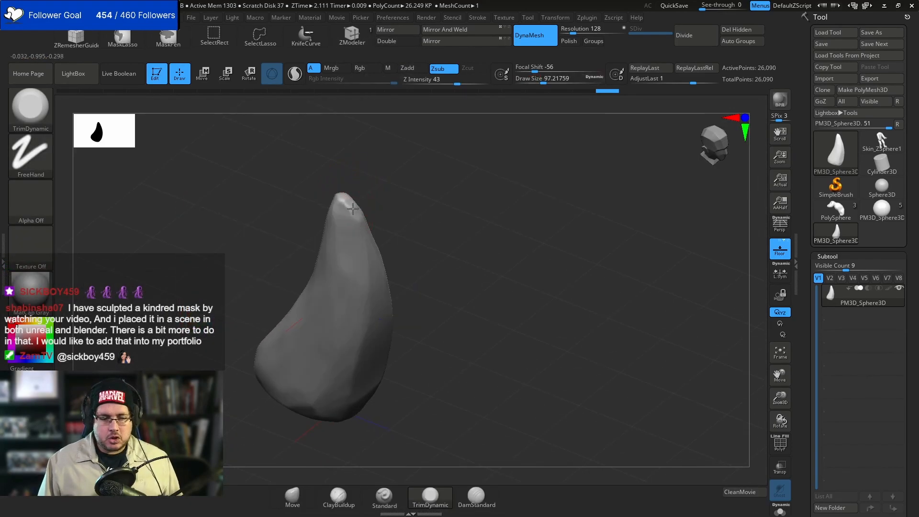
{"action": "left_click_drag", "start_coordinate": [363, 227], "coordinate": [365, 231]}
- Trim the sides, back and tip of the tooth with TrimDynamic at a draw size of about 132
{"action": "key", "text": "space"}
{"action": "mouse_move", "coordinate": [395, 225]}
{"action": "left_mouse_down"}
{"action": "mouse_move", "coordinate": [364, 222]}
{"action": "mouse_move", "coordinate": [365, 235]}
{"action": "mouse_move", "coordinate": [384, 220]}
{"action": "left_mouse_up"}
{"action": "left_click_drag", "start_coordinate": [375, 224], "coordinate": [362, 202]}
{"action": "right_click_drag", "start_coordinate": [401, 235], "coordinate": [382, 214]}
{"action": "left_click_drag", "start_coordinate": [363, 190], "coordinate": [395, 216]}
{"action": "right_click_drag", "start_coordinate": [376, 181], "coordinate": [441, 219]}
{"action": "left_click_drag", "start_coordinate": [416, 241], "coordinate": [421, 229]}
{"action": "left_click_drag", "start_coordinate": [415, 242], "coordinate": [425, 218]}
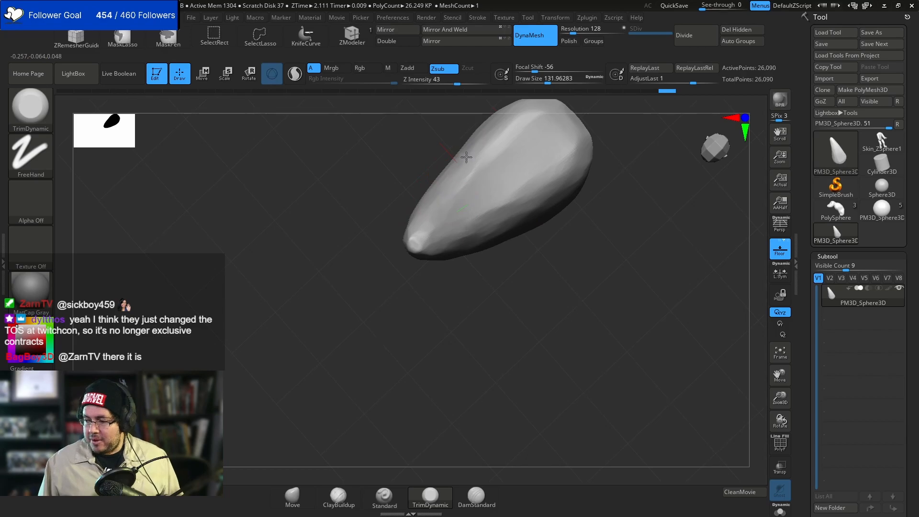
{"action": "mouse_move", "coordinate": [459, 165]}
{"action": "left_mouse_down"}
{"action": "mouse_move", "coordinate": [436, 192]}
{"action": "mouse_move", "coordinate": [421, 249]}
{"action": "mouse_move", "coordinate": [410, 206]}
{"action": "left_mouse_up"}
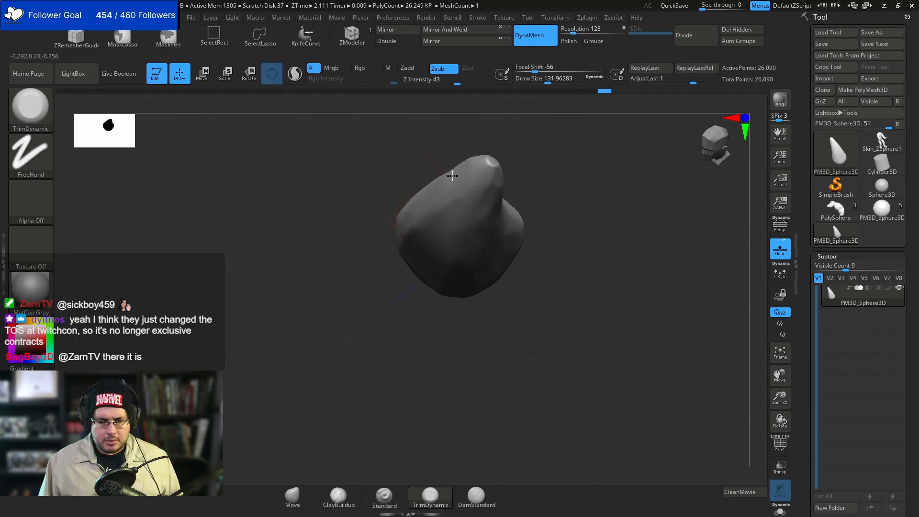
{"action": "left_click_drag", "start_coordinate": [469, 159], "coordinate": [490, 150]}
{"action": "left_click_drag", "start_coordinate": [519, 140], "coordinate": [544, 130], "text": "shift"}
{"action": "left_click_drag", "start_coordinate": [516, 164], "coordinate": [515, 250], "text": "alt"}
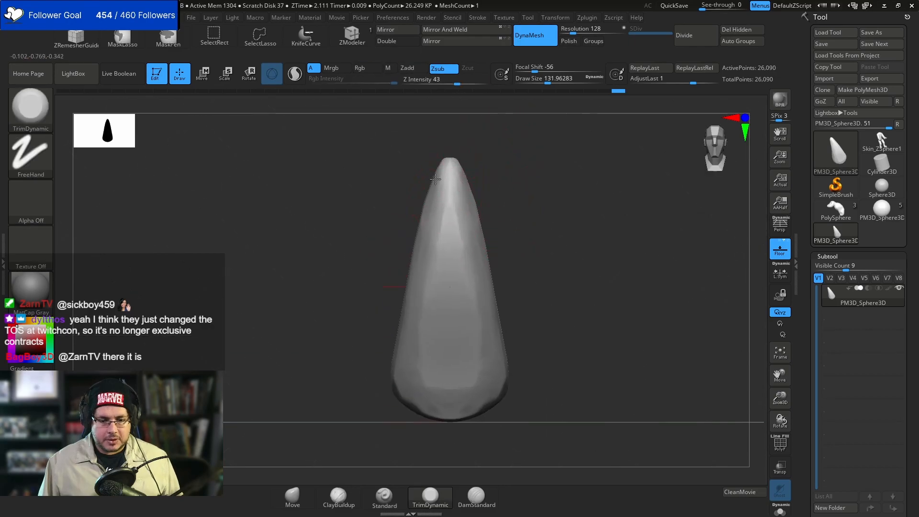
- Narrow the tooth across its width and trim its upper end with TrimDynamic at a draw size of about 163
{"action": "key", "text": "r"}
{"action": "left_click_drag", "start_coordinate": [418, 287], "coordinate": [427, 287]}
{"action": "key", "text": "q"}
{"action": "mouse_move", "coordinate": [523, 302]}
{"action": "left_mouse_down", "text": "alt"}
{"action": "mouse_move", "coordinate": [527, 269]}
{"action": "mouse_move", "coordinate": [558, 275]}
{"action": "mouse_move", "coordinate": [569, 307]}
{"action": "left_mouse_up", "text": "alt"}
{"action": "key", "text": "space"}
{"action": "left_click_drag", "start_coordinate": [457, 216], "coordinate": [462, 219]}
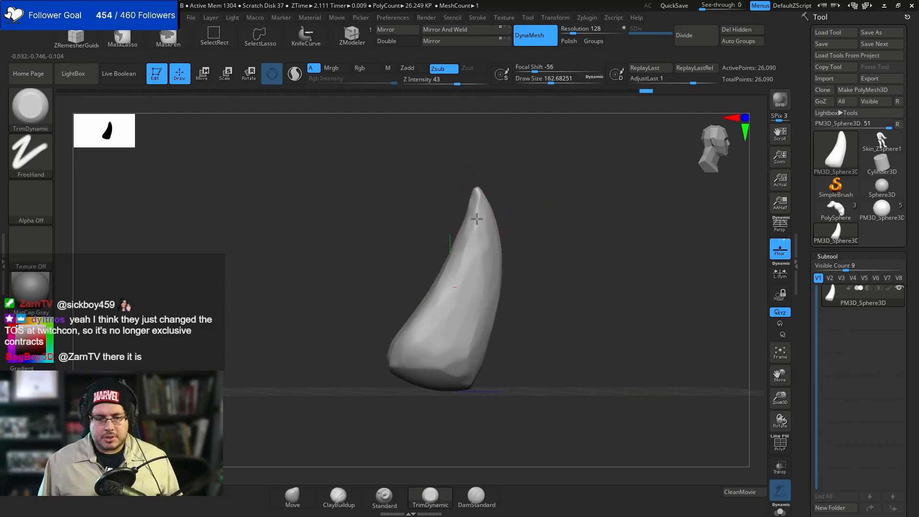
{"action": "mouse_move", "coordinate": [498, 187]}
{"action": "left_mouse_down", "text": "shift"}
{"action": "mouse_move", "coordinate": [489, 186]}
{"action": "mouse_move", "coordinate": [510, 225]}
{"action": "left_mouse_up", "text": "shift"}
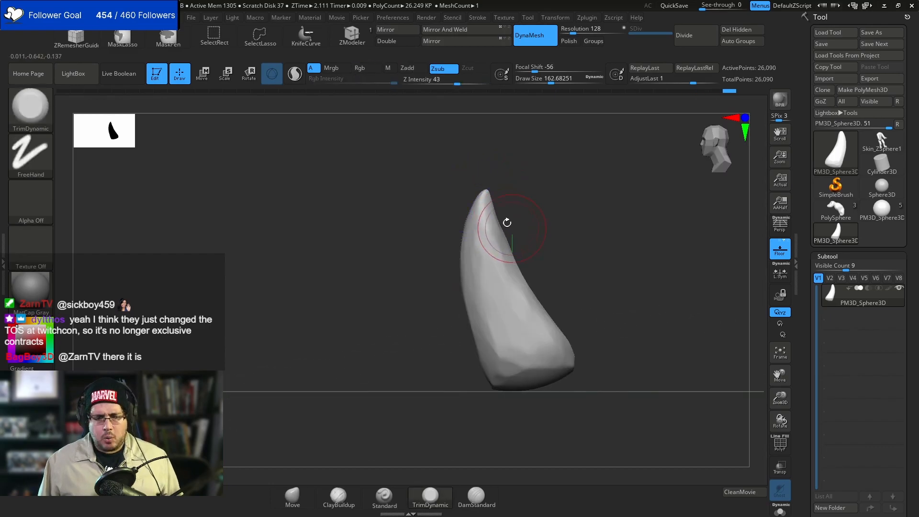
- Adjust the tooth's curved silhouette with a large Move brush
{"action": "key", "text": "b"}
{"action": "key", "text": "m"}
{"action": "key", "text": "v"}
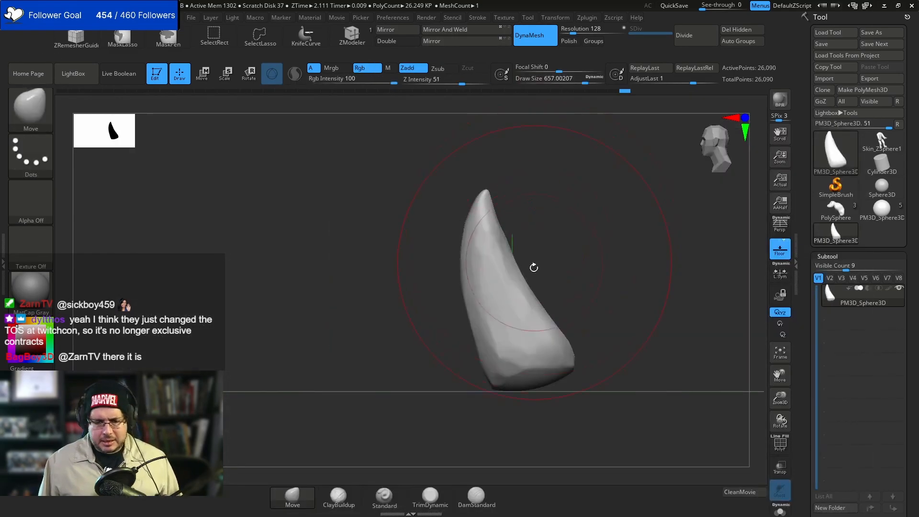
{"action": "mouse_move", "coordinate": [518, 289]}
{"action": "left_mouse_down", "text": "shift"}
{"action": "mouse_move", "coordinate": [486, 303]}
{"action": "mouse_move", "coordinate": [491, 294]}
{"action": "left_mouse_up", "text": "shift"}
{"action": "left_click_drag", "start_coordinate": [512, 264], "coordinate": [496, 353], "text": "shift"}
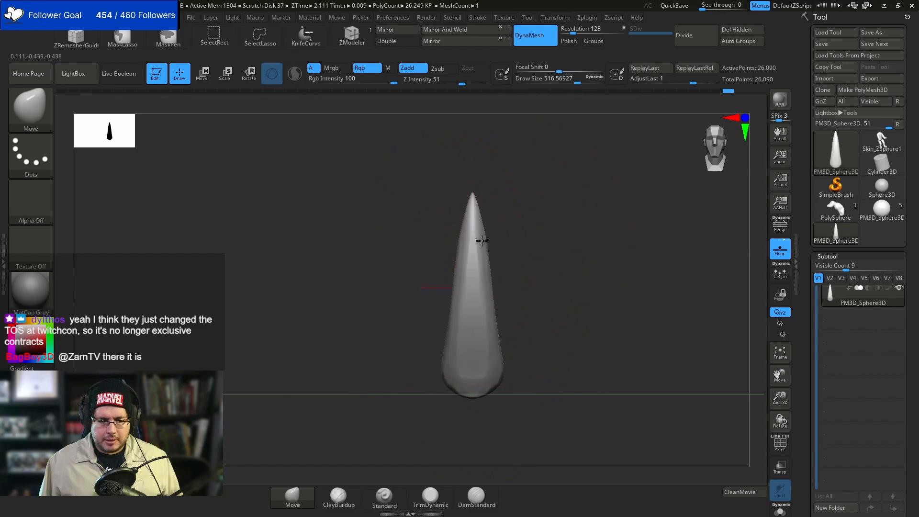
- Turn the tooth so that its tip points toward the viewer in the front view
{"action": "mouse_move", "coordinate": [494, 243]}
{"action": "left_mouse_down"}
{"action": "mouse_move", "coordinate": [558, 216]}
{"action": "mouse_move", "coordinate": [517, 229]}
{"action": "mouse_move", "coordinate": [520, 306]}
{"action": "mouse_move", "coordinate": [496, 344]}
{"action": "mouse_move", "coordinate": [506, 325]}
{"action": "left_mouse_up"}
{"action": "key", "text": "e"}
{"action": "left_click_drag", "start_coordinate": [549, 349], "coordinate": [518, 349]}
{"action": "key", "text": "q"}
{"action": "key", "text": "space"}
- Create a new InsertMesh brush from the finished tooth
{"action": "key", "text": "b"}
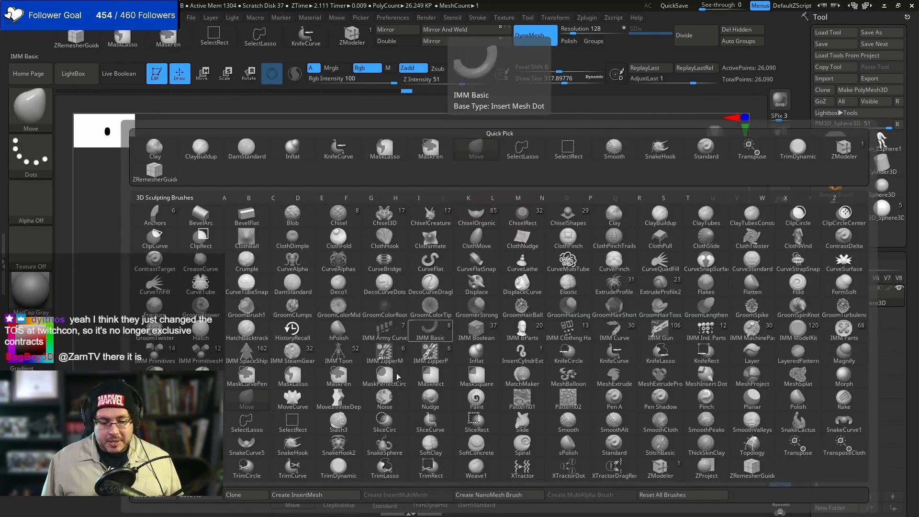
{"action": "left_click", "coordinate": [316, 494]}
{"action": "left_click", "coordinate": [408, 176]}
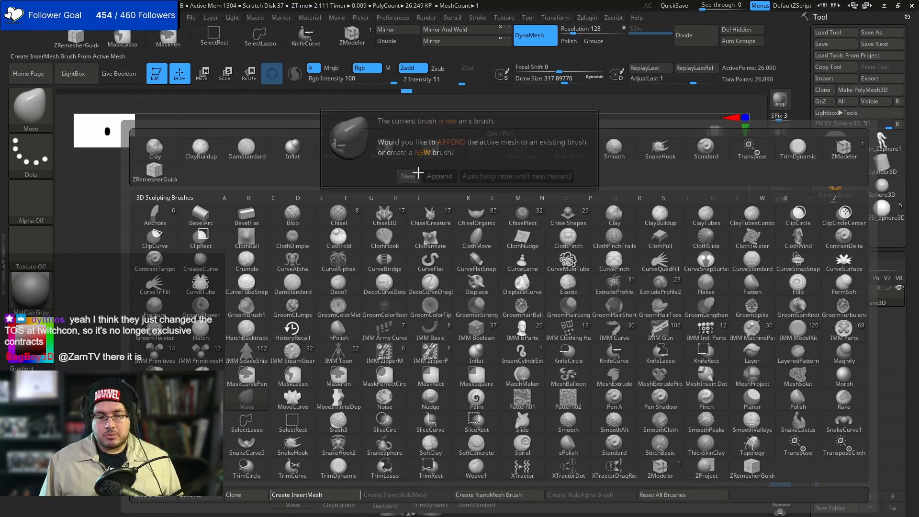
{"action": "key", "text": "space"}
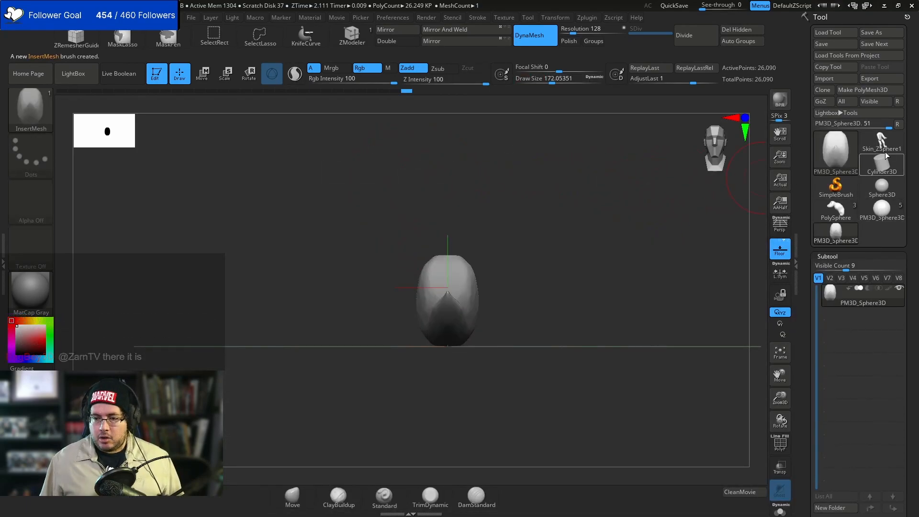
- Switch to the horned creature tool PM3D_Sphere3D and set the insert brush's draw size to about 108
{"action": "left_click", "coordinate": [836, 211]}
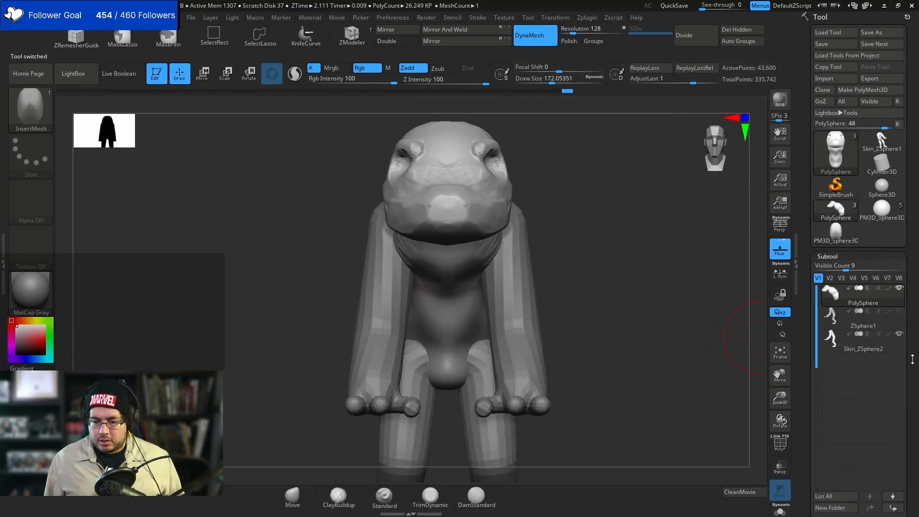
{"action": "left_click", "coordinate": [881, 212]}
{"action": "scroll", "coordinate": [910, 383], "scroll_direction": "down", "scroll_amount": 3}
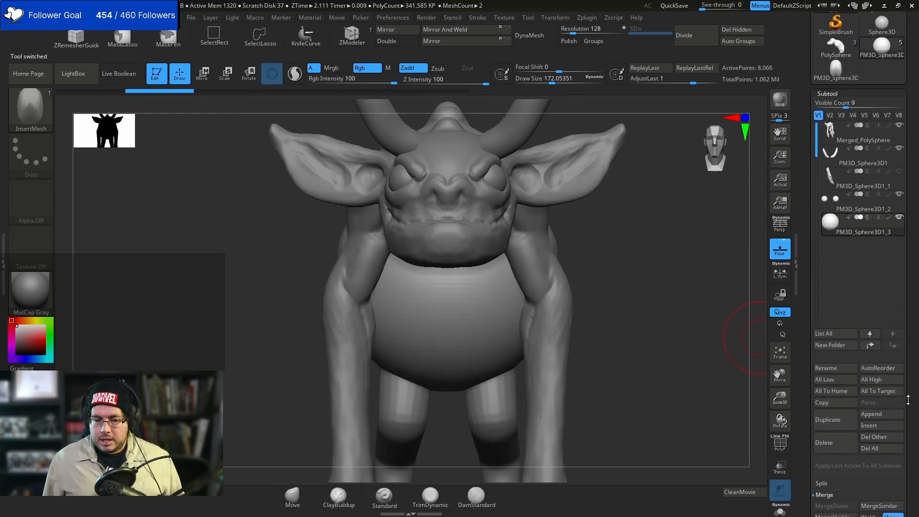
{"action": "left_click_drag", "start_coordinate": [652, 256], "coordinate": [591, 271]}
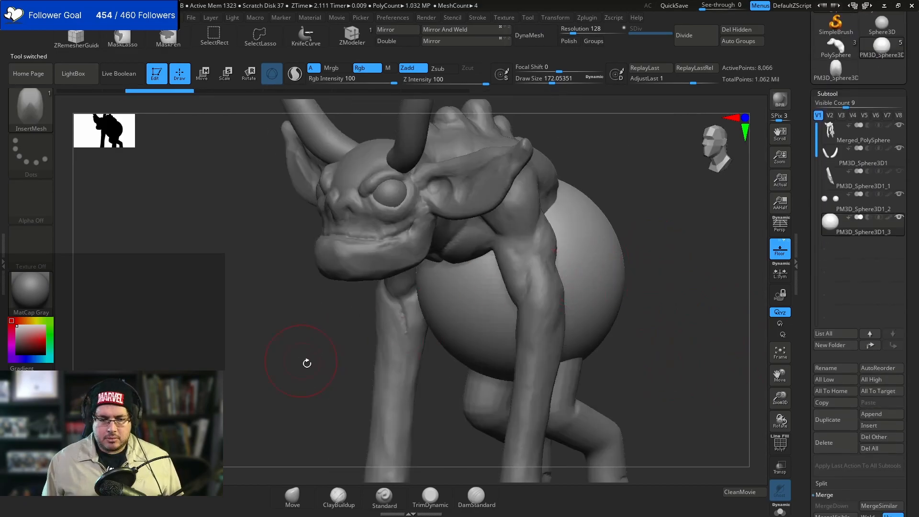
{"action": "left_click_drag", "start_coordinate": [302, 360], "coordinate": [347, 386], "text": "alt"}
{"action": "key", "text": "space"}
{"action": "left_click", "coordinate": [423, 269]}
{"action": "left_click_drag", "start_coordinate": [421, 263], "coordinate": [415, 295]}
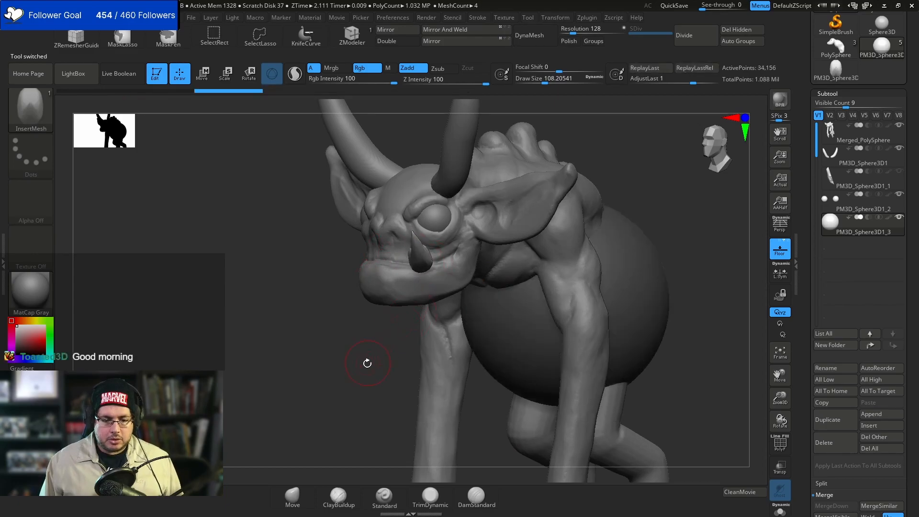
{"action": "left_click_drag", "start_coordinate": [367, 362], "coordinate": [427, 345], "text": "shift"}
{"action": "mouse_move", "coordinate": [633, 203]}
{"action": "left_mouse_down", "text": "alt"}
{"action": "mouse_move", "coordinate": [646, 289]}
{"action": "mouse_move", "coordinate": [658, 302]}
{"action": "left_mouse_up", "text": "alt"}
{"action": "key", "text": "w"}
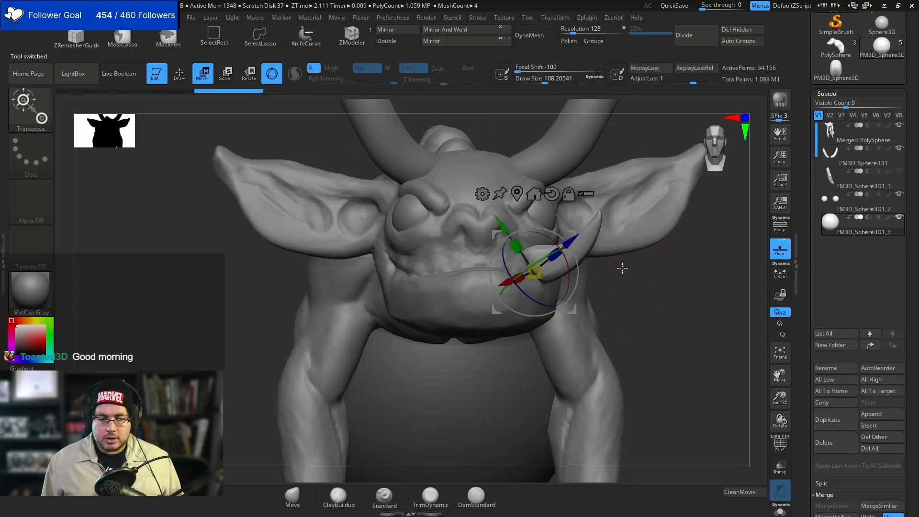
{"action": "key", "text": "ctrl+z"}
{"action": "key", "text": "q"}
{"action": "key", "text": "w"}
{"action": "key", "text": "q"}
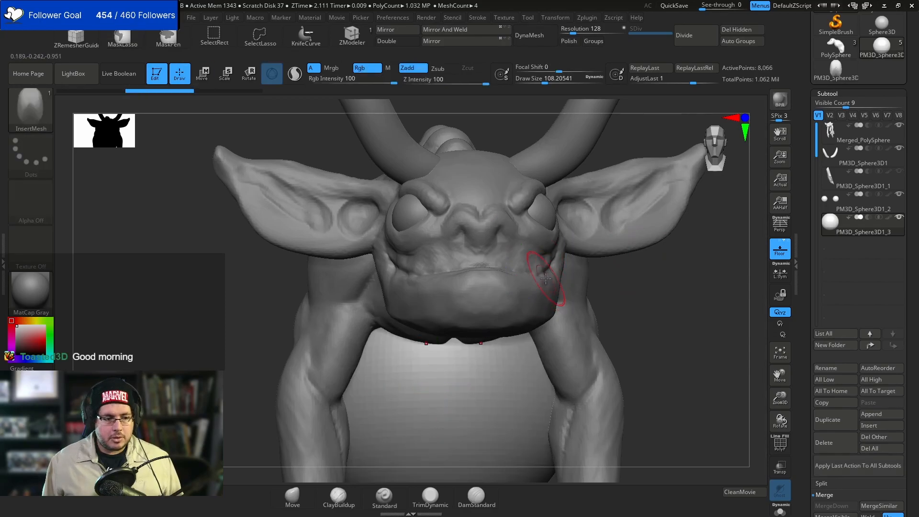
- Insert a mirrored pair of large tusks at the corners of the creature's mouth and rotate them upright
{"action": "left_click_drag", "start_coordinate": [623, 262], "coordinate": [386, 397]}
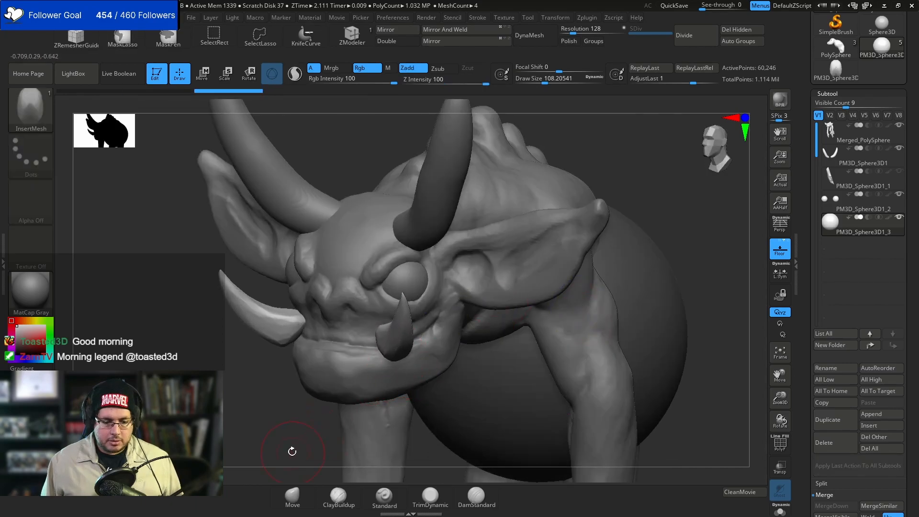
{"action": "left_click_drag", "start_coordinate": [291, 454], "coordinate": [363, 407], "text": "shift"}
{"action": "key", "text": "e"}
{"action": "left_click_drag", "start_coordinate": [541, 276], "coordinate": [522, 269]}
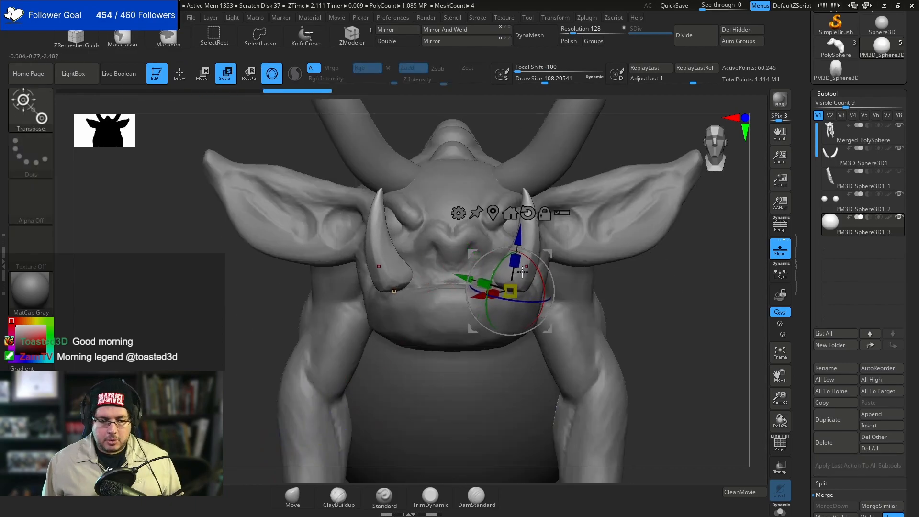
{"action": "left_click_drag", "start_coordinate": [531, 302], "coordinate": [510, 303]}
- Adjust the position and tilt of the large tusks so they sit in the lower jaw
{"action": "left_click_drag", "start_coordinate": [627, 277], "coordinate": [522, 329]}
{"action": "left_click_drag", "start_coordinate": [470, 343], "coordinate": [467, 344]}
{"action": "left_click_drag", "start_coordinate": [551, 277], "coordinate": [522, 292]}
{"action": "left_click_drag", "start_coordinate": [547, 328], "coordinate": [540, 341]}
{"action": "left_click_drag", "start_coordinate": [694, 282], "coordinate": [603, 271]}
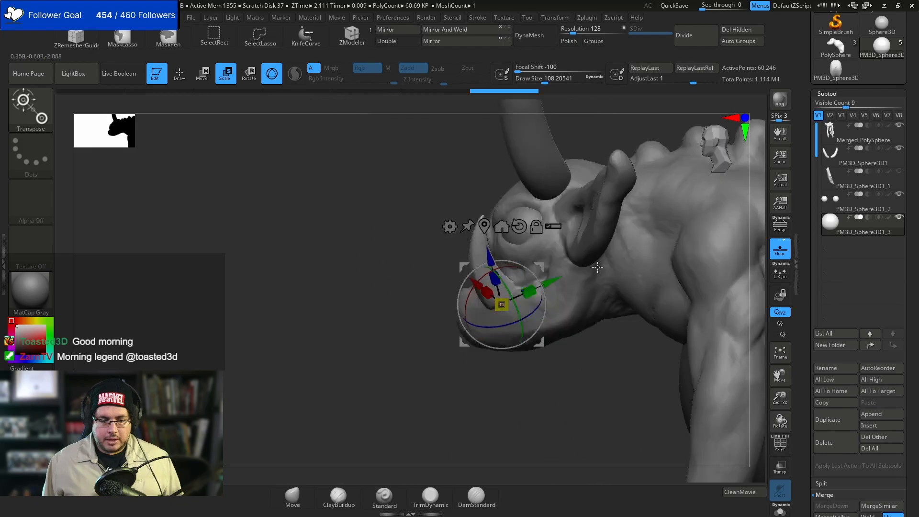
{"action": "left_click_drag", "start_coordinate": [551, 282], "coordinate": [559, 277]}
{"action": "left_click_drag", "start_coordinate": [432, 360], "coordinate": [488, 355]}
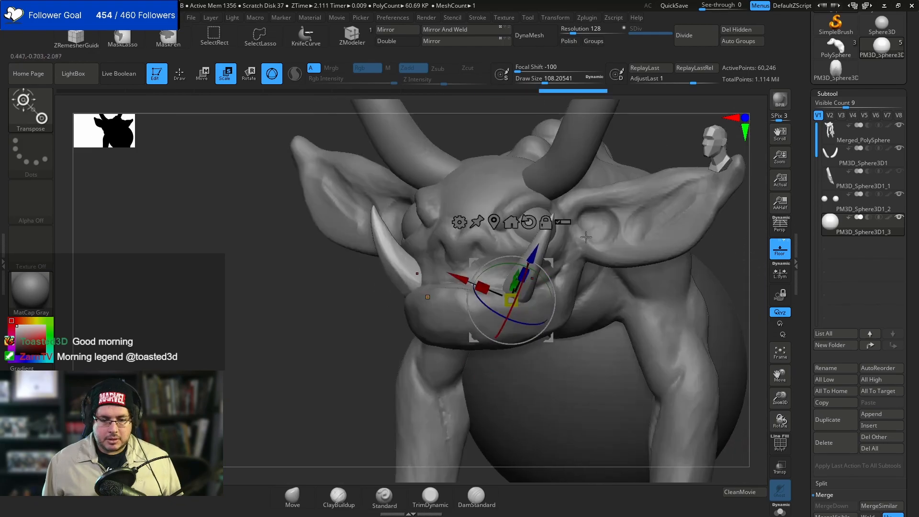
- Insert a second, smaller mirrored pair of teeth just inside the tusks and rotate them upward
{"action": "key", "text": "q"}
{"action": "right_click_drag", "start_coordinate": [528, 259], "coordinate": [446, 291], "text": "shift"}
{"action": "left_click_drag", "start_coordinate": [445, 285], "coordinate": [450, 300]}
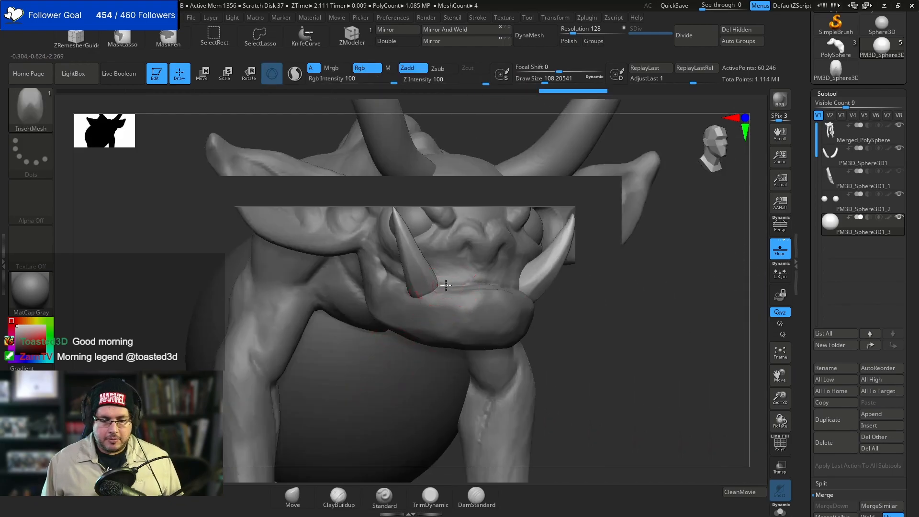
{"action": "right_click_drag", "start_coordinate": [444, 317], "coordinate": [642, 287]}
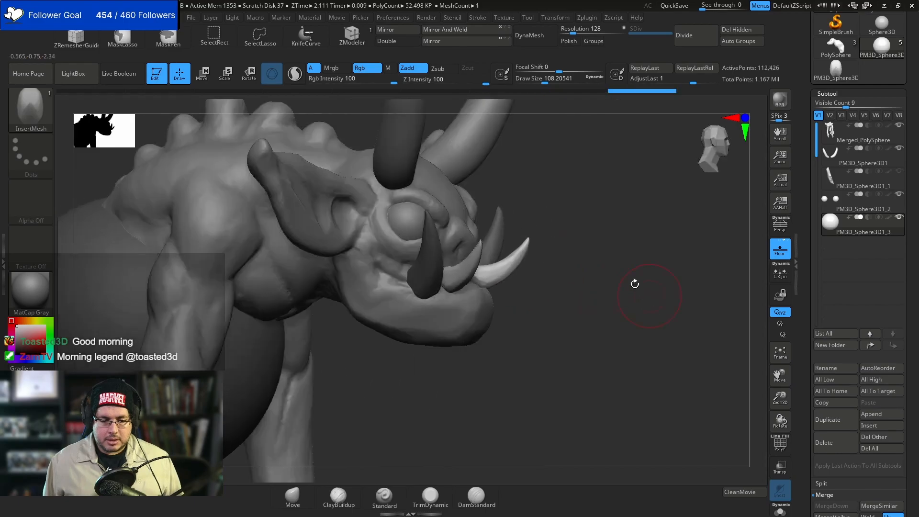
{"action": "key", "text": "w"}
{"action": "left_click_drag", "start_coordinate": [471, 253], "coordinate": [465, 263]}
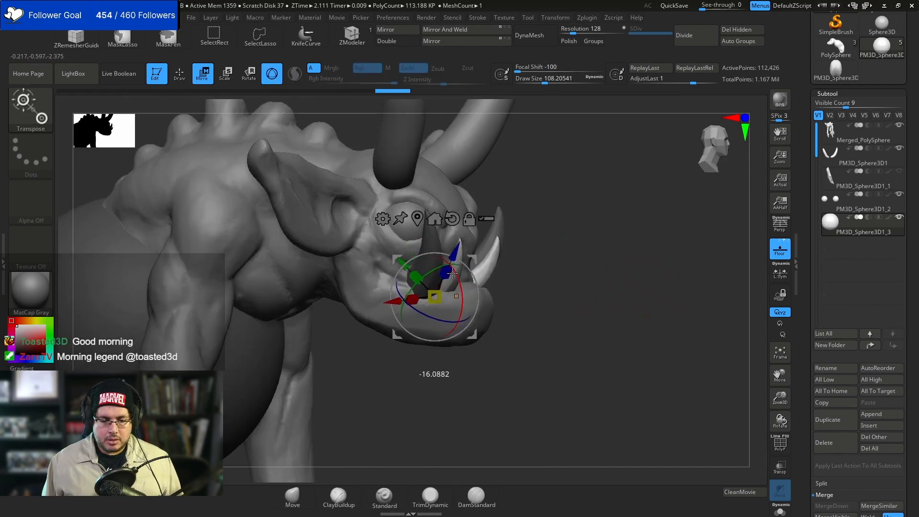
- Insert a third mirrored pair of smaller teeth on the lower lip inside the second pair
{"action": "key", "text": "q"}
{"action": "right_click_drag", "start_coordinate": [421, 287], "coordinate": [461, 295], "text": "shift"}
{"action": "left_click_drag", "start_coordinate": [453, 289], "coordinate": [450, 270]}
{"action": "key", "text": "e"}
{"action": "key", "text": "q"}
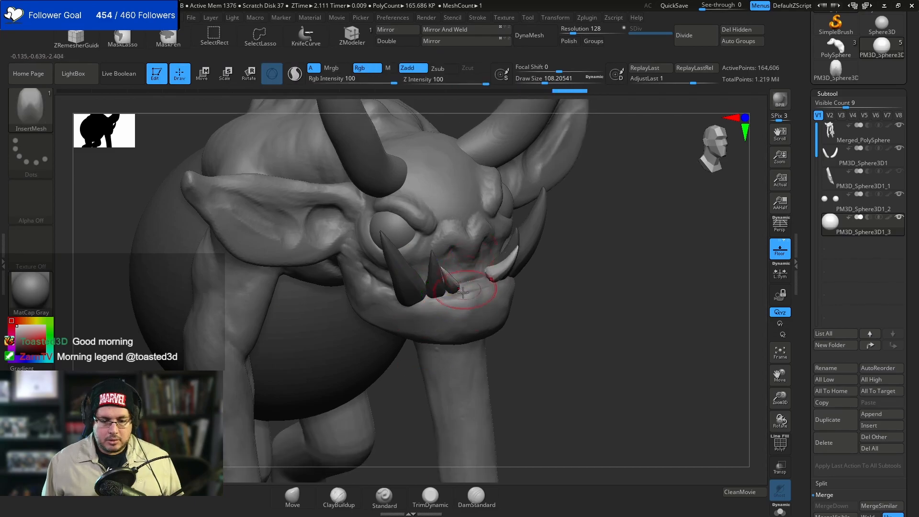
- Insert a fourth mirrored pair of teeth near the center of the lower lip
{"action": "key", "text": "e"}
{"action": "mouse_move", "coordinate": [568, 268]}
{"action": "left_mouse_down"}
{"action": "mouse_move", "coordinate": [464, 273]}
{"action": "mouse_move", "coordinate": [454, 290]}
{"action": "left_mouse_up"}
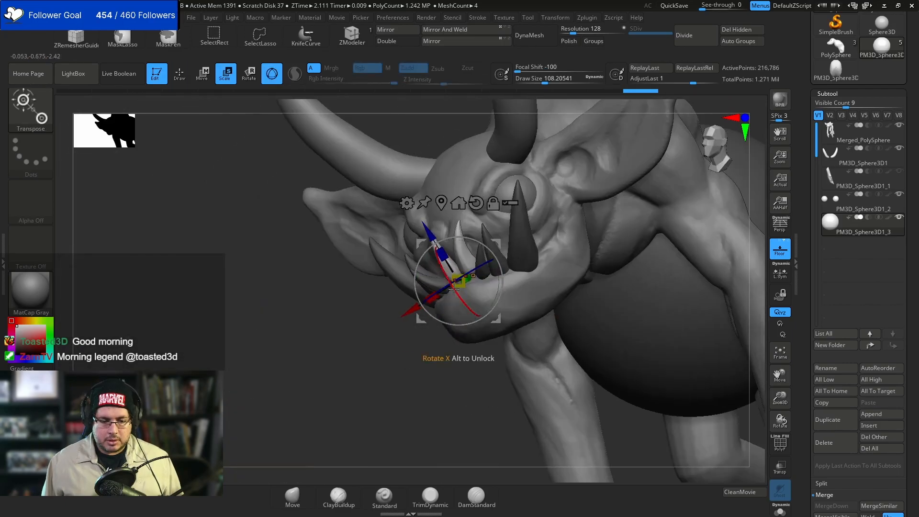
{"action": "left_click_drag", "start_coordinate": [400, 361], "coordinate": [395, 359], "text": "shift"}
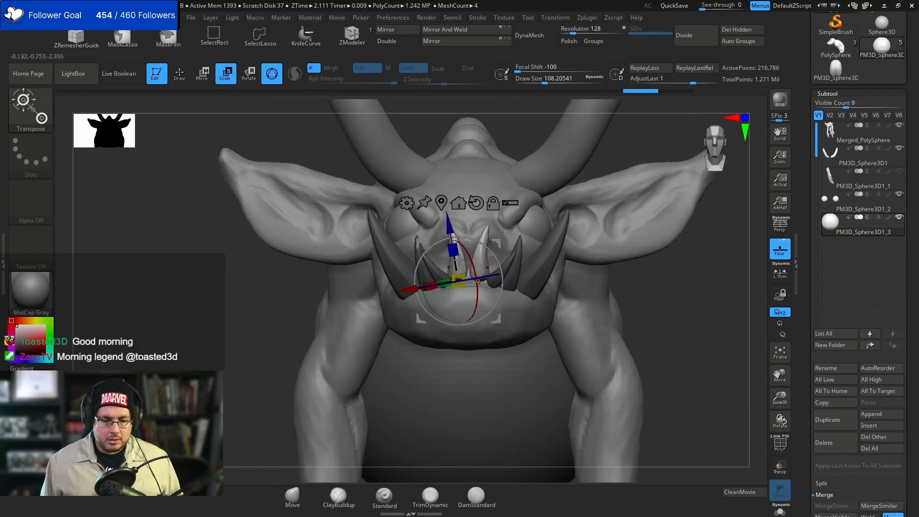
{"action": "key", "text": "w"}
{"action": "left_click_drag", "start_coordinate": [452, 223], "coordinate": [453, 240]}
{"action": "left_click_drag", "start_coordinate": [410, 307], "coordinate": [409, 301]}
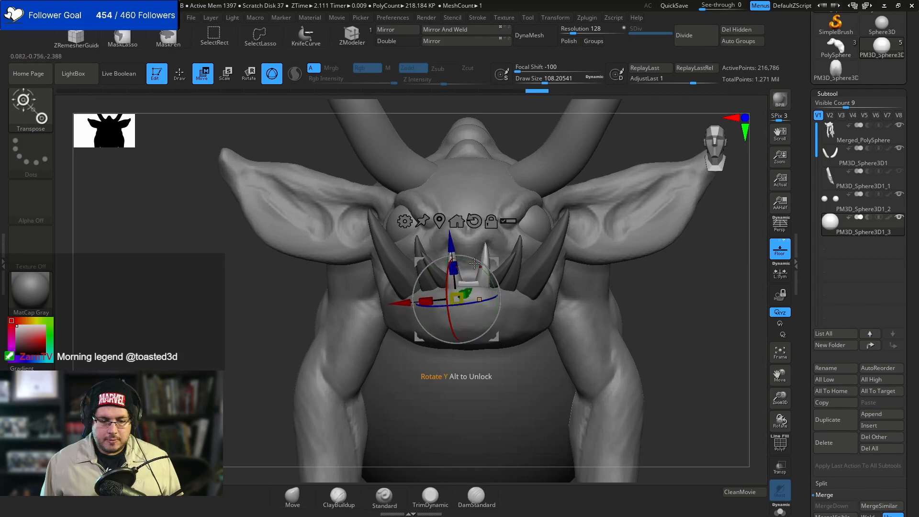
{"action": "left_click_drag", "start_coordinate": [407, 312], "coordinate": [415, 312]}
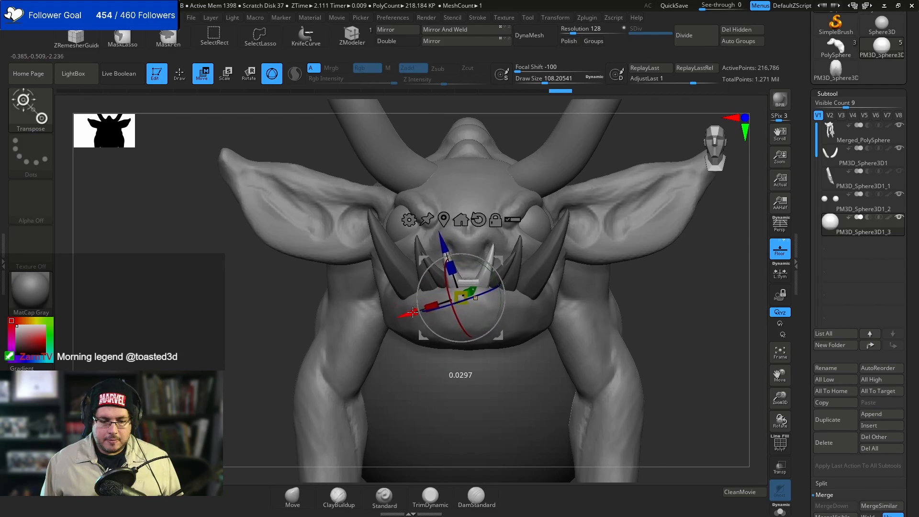
{"action": "left_click_drag", "start_coordinate": [450, 267], "coordinate": [444, 244]}
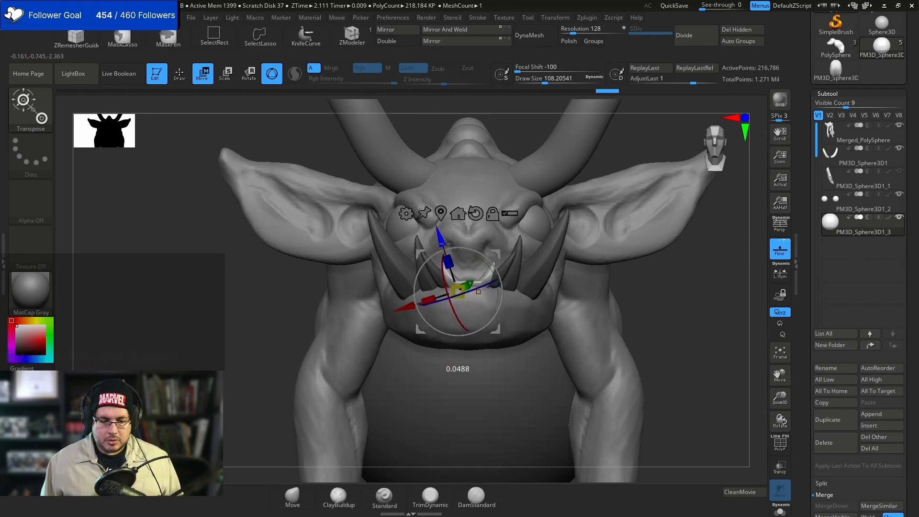
{"action": "key", "text": "q"}
{"action": "mouse_move", "coordinate": [671, 293]}
{"action": "left_mouse_down"}
{"action": "mouse_move", "coordinate": [605, 269]}
{"action": "mouse_move", "coordinate": [597, 316]}
{"action": "mouse_move", "coordinate": [593, 283]}
{"action": "left_mouse_up"}
{"action": "key", "text": "ctrl+z"}
{"action": "key", "text": "ctrl+z"}
{"action": "key", "text": "ctrl+z"}
{"action": "key", "text": "ctrl+z"}
{"action": "key", "text": "ctrl+z"}
{"action": "key", "text": "ctrl+z"}
{"action": "key", "text": "ctrl+z"}
{"action": "key", "text": "ctrl+z"}
{"action": "key", "text": "ctrl+z"}
{"action": "key", "text": "ctrl+z"}
- Reposition and tilt the center pair of teeth so they emerge as short points from the lower lip
{"action": "left_click_drag", "start_coordinate": [555, 320], "coordinate": [546, 321]}
{"action": "key", "text": "w"}
{"action": "mouse_move", "coordinate": [459, 249]}
{"action": "left_mouse_down"}
{"action": "mouse_move", "coordinate": [469, 247]}
{"action": "mouse_move", "coordinate": [452, 253]}
{"action": "left_mouse_up"}
{"action": "mouse_move", "coordinate": [405, 314]}
{"action": "left_mouse_down"}
{"action": "mouse_move", "coordinate": [392, 317]}
{"action": "mouse_move", "coordinate": [407, 312]}
{"action": "left_mouse_up"}
{"action": "left_click_drag", "start_coordinate": [441, 274], "coordinate": [448, 283]}
{"action": "left_click_drag", "start_coordinate": [451, 246], "coordinate": [452, 243]}
{"action": "key", "text": "q"}
- Insert a fifth mirrored pair of teeth behind the large tusks and reposition it along the jaw
{"action": "mouse_move", "coordinate": [601, 283]}
{"action": "left_mouse_down"}
{"action": "mouse_move", "coordinate": [526, 272]}
{"action": "mouse_move", "coordinate": [551, 286]}
{"action": "left_mouse_up"}
{"action": "right_click_drag", "start_coordinate": [538, 301], "coordinate": [584, 310]}
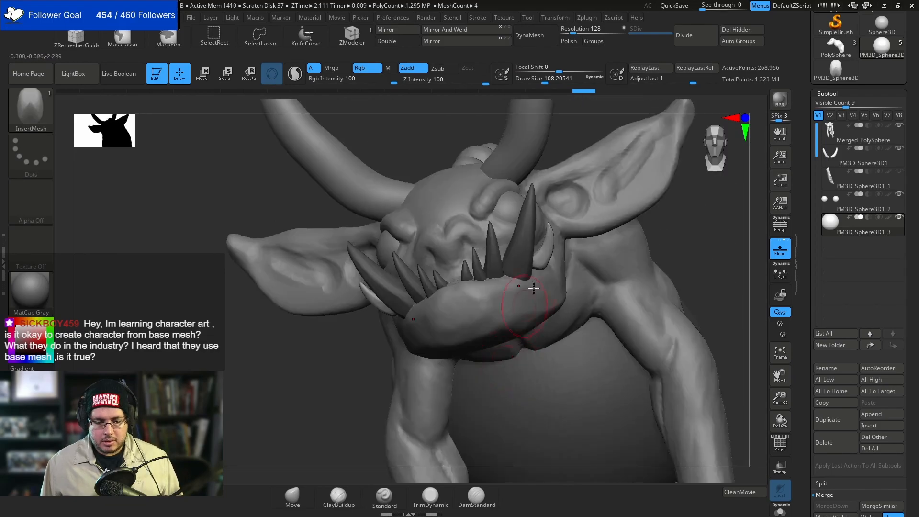
{"action": "key", "text": "w"}
{"action": "left_click_drag", "start_coordinate": [483, 257], "coordinate": [469, 258]}
{"action": "key", "text": "q"}
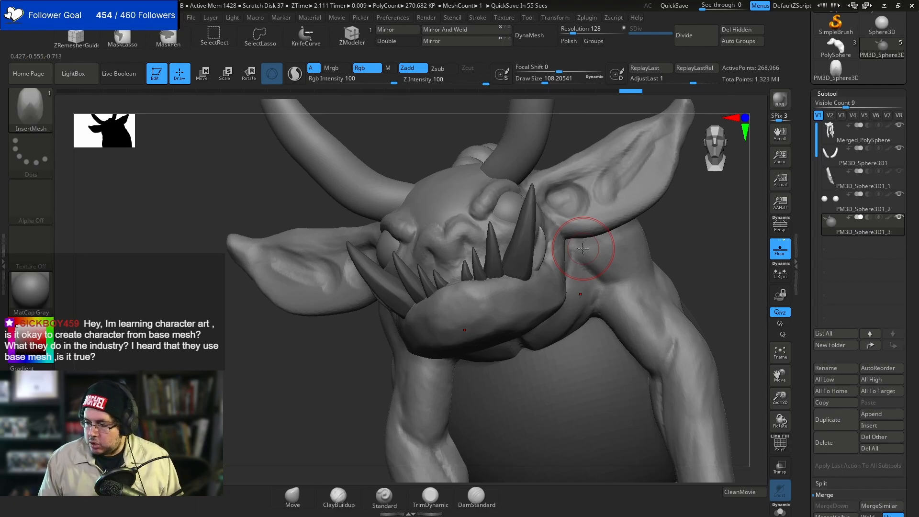
- Insert a sixth mirrored pair of teeth at the rear corners of the lower jaw
{"action": "right_click_drag", "start_coordinate": [582, 248], "coordinate": [529, 254]}
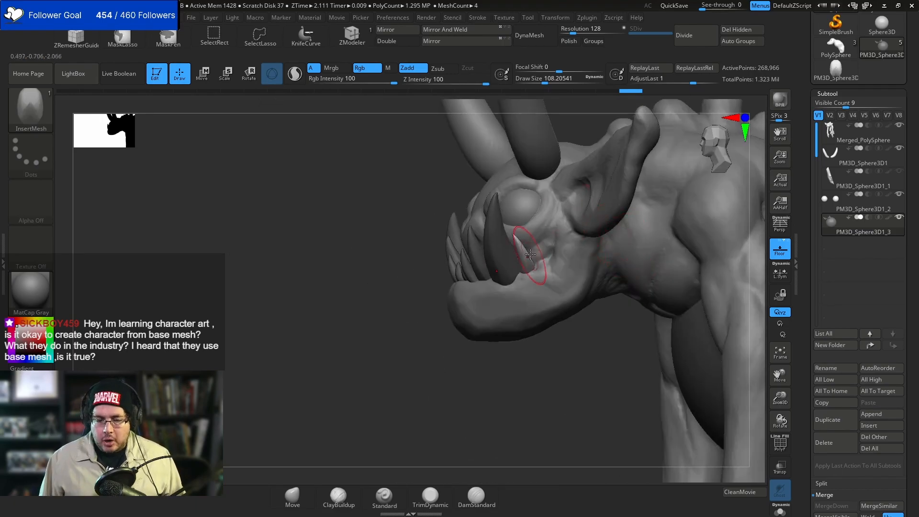
{"action": "left_click_drag", "start_coordinate": [538, 260], "coordinate": [553, 272]}
{"action": "right_click_drag", "start_coordinate": [558, 223], "coordinate": [615, 205]}
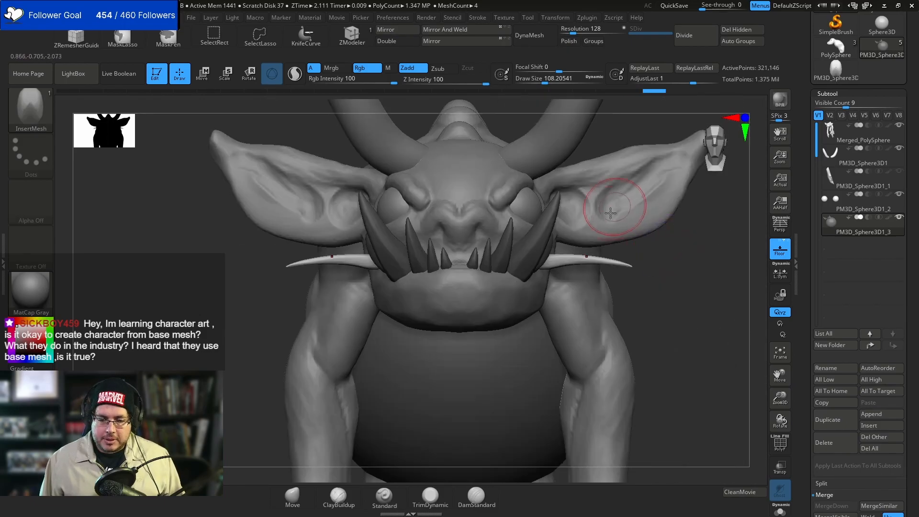
- Rotate and reposition the rearmost pair of teeth so they sit in the jaw corners behind the tusks, angled outward
{"action": "key", "text": "r"}
{"action": "left_click_drag", "start_coordinate": [565, 265], "coordinate": [541, 287]}
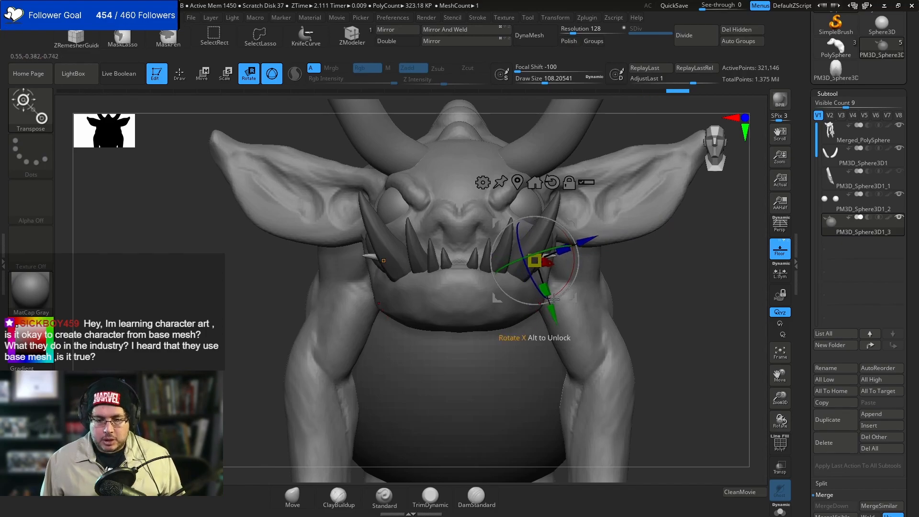
{"action": "right_click_drag", "start_coordinate": [554, 295], "coordinate": [606, 252]}
{"action": "mouse_move", "coordinate": [612, 268]}
{"action": "left_mouse_down"}
{"action": "mouse_move", "coordinate": [621, 266]}
{"action": "mouse_move", "coordinate": [590, 250]}
{"action": "mouse_move", "coordinate": [619, 264]}
{"action": "left_mouse_up"}
{"action": "key", "text": "q"}
{"action": "key", "text": "w"}
{"action": "right_click_drag", "start_coordinate": [527, 283], "coordinate": [610, 239]}
{"action": "left_click_drag", "start_coordinate": [613, 238], "coordinate": [602, 242]}
{"action": "key", "text": "q"}
{"action": "right_click_drag", "start_coordinate": [665, 283], "coordinate": [693, 298]}
{"action": "right_click_drag", "start_coordinate": [689, 297], "coordinate": [671, 245], "text": "ctrl"}
{"action": "right_click_drag", "start_coordinate": [677, 309], "coordinate": [660, 273]}
{"action": "right_click_drag", "start_coordinate": [661, 292], "coordinate": [640, 320]}
{"action": "right_click_drag", "start_coordinate": [638, 282], "coordinate": [641, 237], "text": "ctrl"}
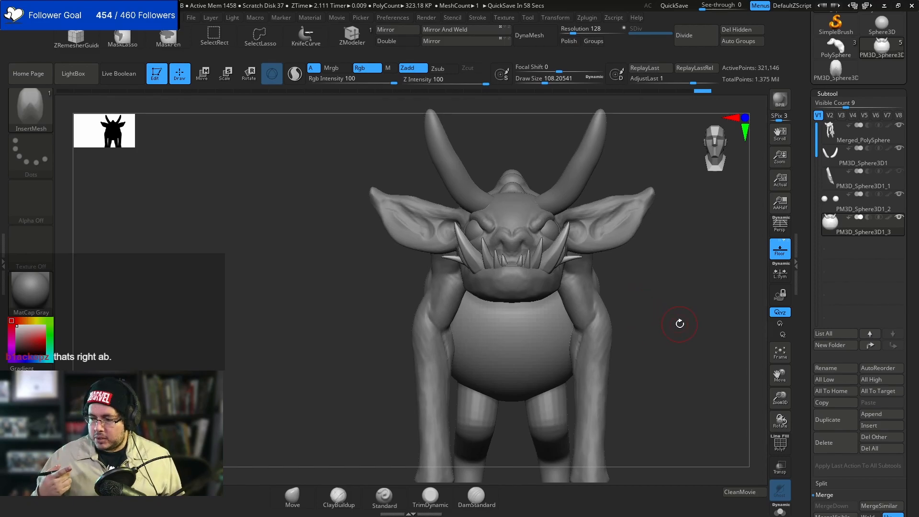
{"action": "right_click_drag", "start_coordinate": [643, 289], "coordinate": [627, 301]}
- Make the body mesh Merged_PolySphere active and build up gum around the rear teeth and large tusk with ClayBuildup
{"action": "left_click", "coordinate": [527, 300], "text": "alt"}
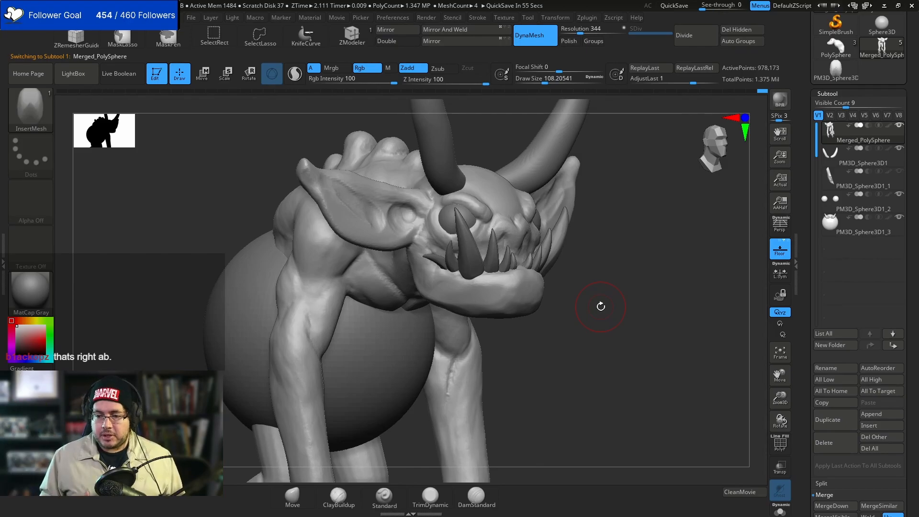
{"action": "right_click_drag", "start_coordinate": [600, 306], "coordinate": [605, 345], "text": "ctrl"}
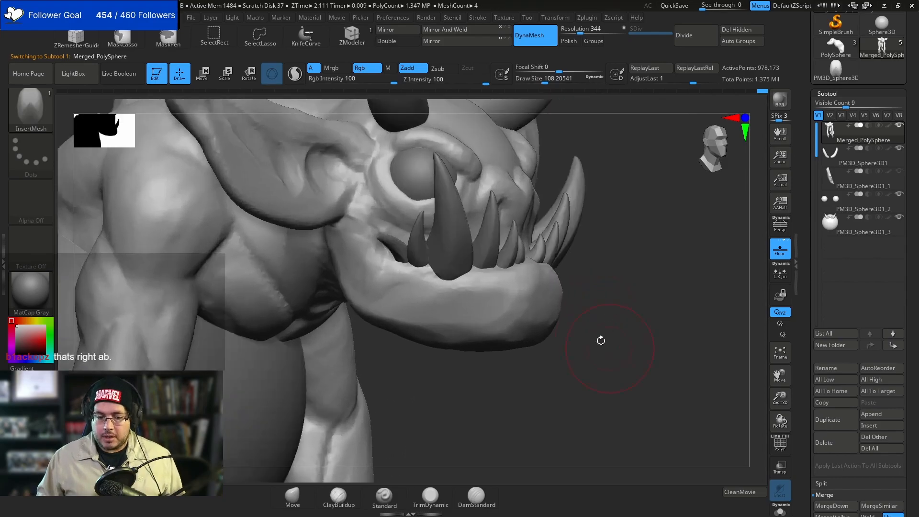
{"action": "key", "text": "b"}
{"action": "key", "text": "c"}
{"action": "key", "text": "b"}
{"action": "key", "text": "space"}
{"action": "key", "text": "space"}
{"action": "left_click_drag", "start_coordinate": [414, 265], "coordinate": [395, 265]}
{"action": "key", "text": "space"}
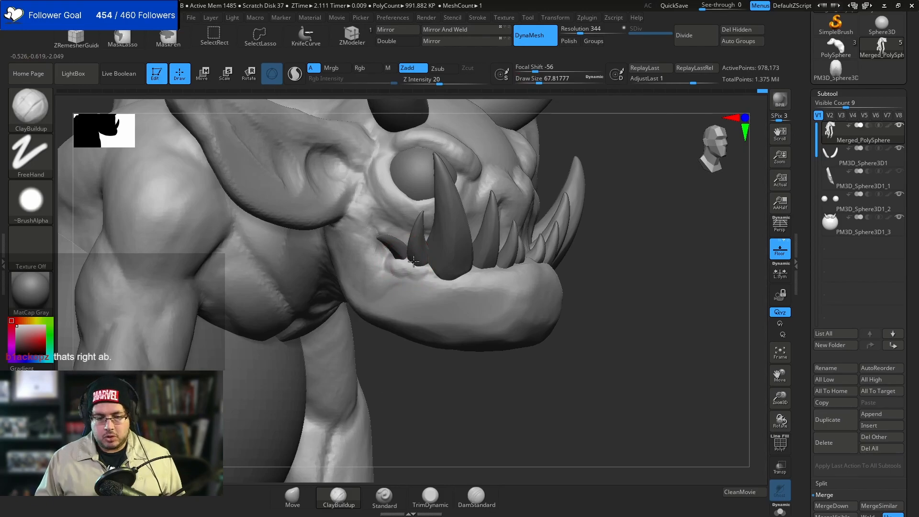
{"action": "mouse_move", "coordinate": [411, 268]}
{"action": "left_mouse_down"}
{"action": "mouse_move", "coordinate": [457, 282]}
{"action": "mouse_move", "coordinate": [422, 274]}
{"action": "mouse_move", "coordinate": [458, 273]}
{"action": "left_mouse_up"}
- Build up a gum ridge around the front teeth of the lower lip using ClayBuildup at draw size about 74
{"action": "key", "text": "space"}
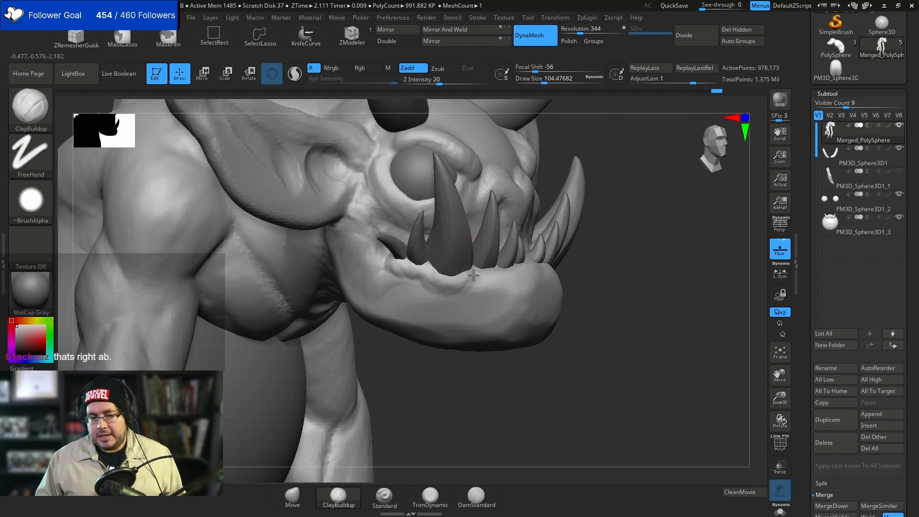
{"action": "left_click_drag", "start_coordinate": [589, 243], "coordinate": [585, 296]}
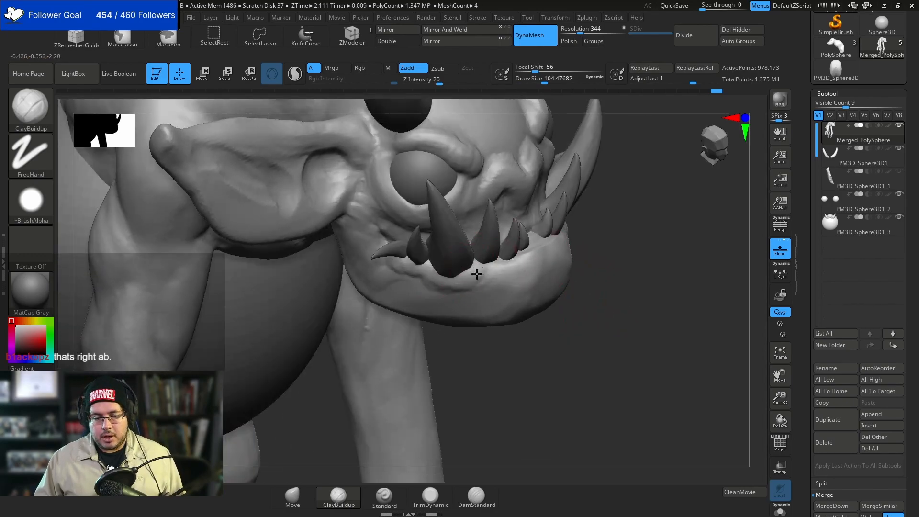
{"action": "key", "text": "bracketleft"}
{"action": "mouse_move", "coordinate": [495, 262]}
{"action": "left_mouse_down"}
{"action": "mouse_move", "coordinate": [504, 269]}
{"action": "mouse_move", "coordinate": [546, 240]}
{"action": "left_mouse_up"}
{"action": "mouse_move", "coordinate": [601, 263]}
{"action": "left_mouse_down"}
{"action": "mouse_move", "coordinate": [545, 276]}
{"action": "mouse_move", "coordinate": [549, 236]}
{"action": "mouse_move", "coordinate": [534, 245]}
{"action": "left_mouse_up"}
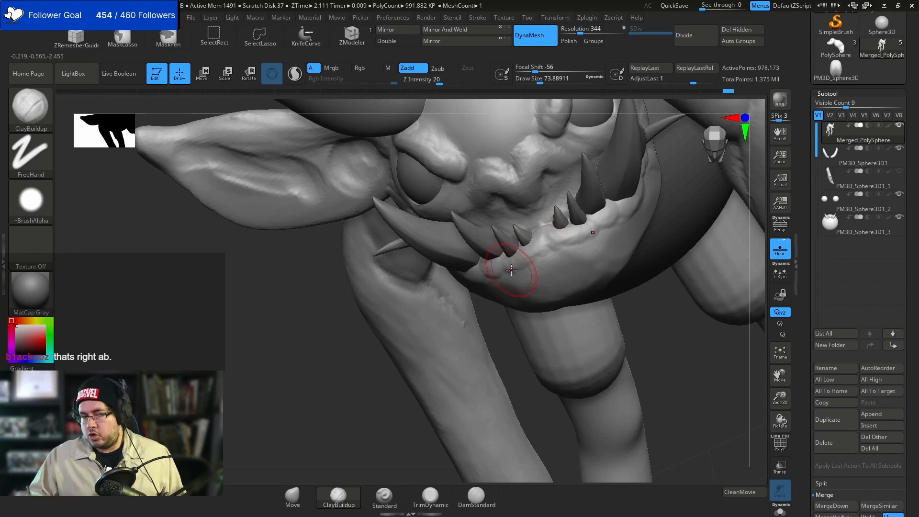
{"action": "left_click_drag", "start_coordinate": [651, 357], "coordinate": [645, 303]}
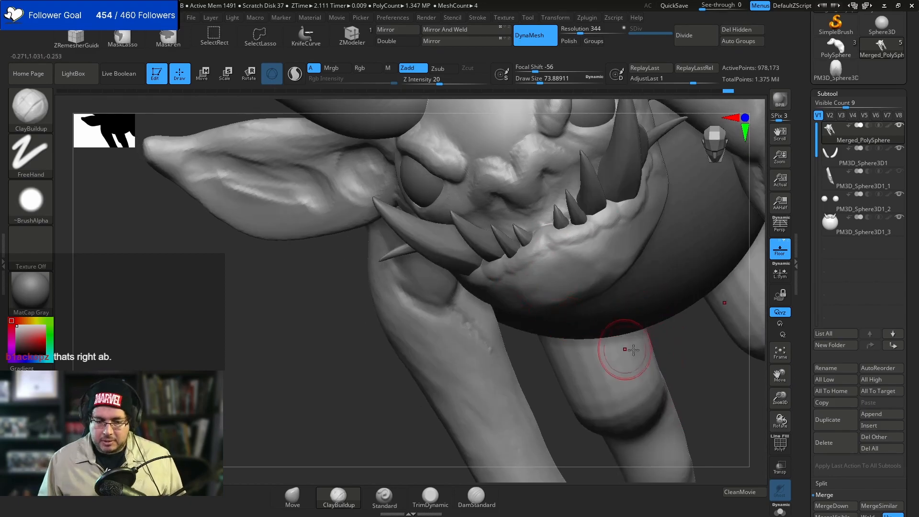
{"action": "left_click_drag", "start_coordinate": [659, 363], "coordinate": [687, 273]}
{"action": "left_click_drag", "start_coordinate": [512, 262], "coordinate": [496, 266]}
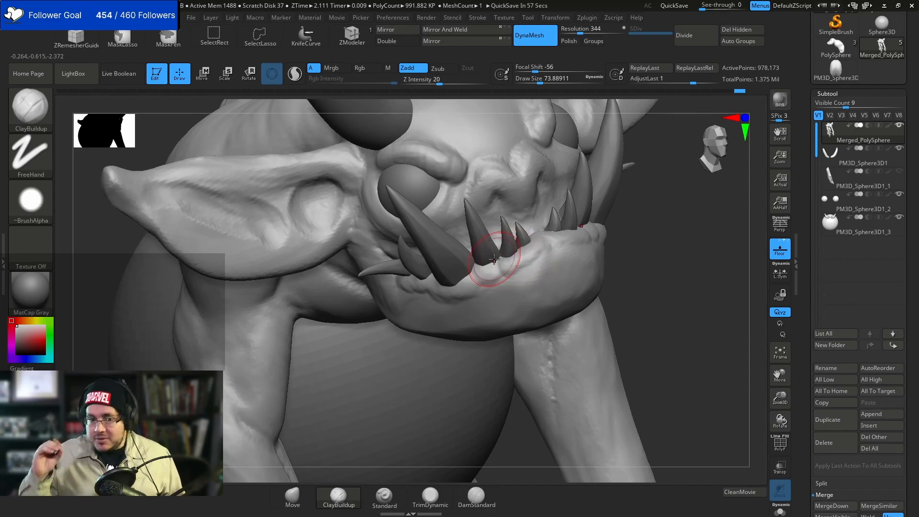
- Sculpt separate gum bulges below the rear teeth and the large tusk with ClayBuildup
{"action": "left_click_drag", "start_coordinate": [617, 244], "coordinate": [479, 259]}
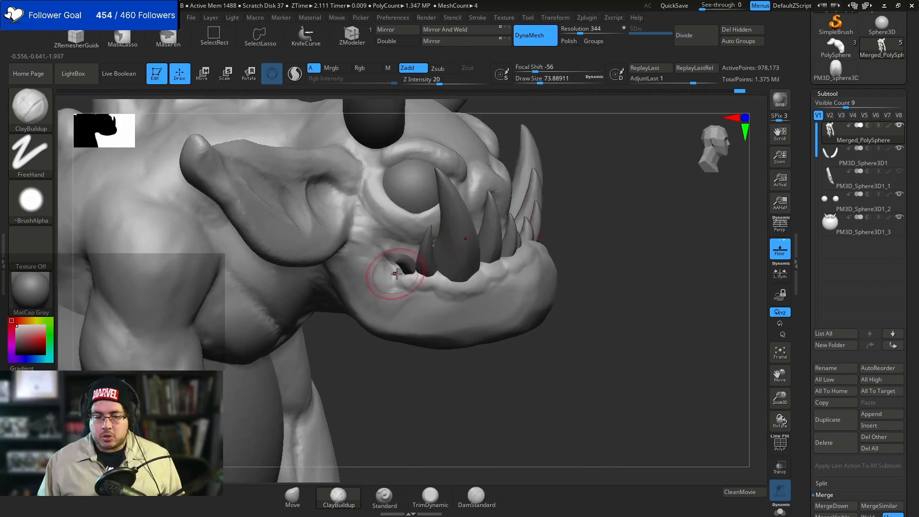
{"action": "mouse_move", "coordinate": [410, 274]}
{"action": "left_mouse_down"}
{"action": "mouse_move", "coordinate": [400, 287]}
{"action": "mouse_move", "coordinate": [436, 277]}
{"action": "mouse_move", "coordinate": [449, 287]}
{"action": "left_mouse_up"}
{"action": "key", "text": "bracketleft"}
{"action": "key", "text": "bracketright"}
{"action": "key", "text": "bracketright"}
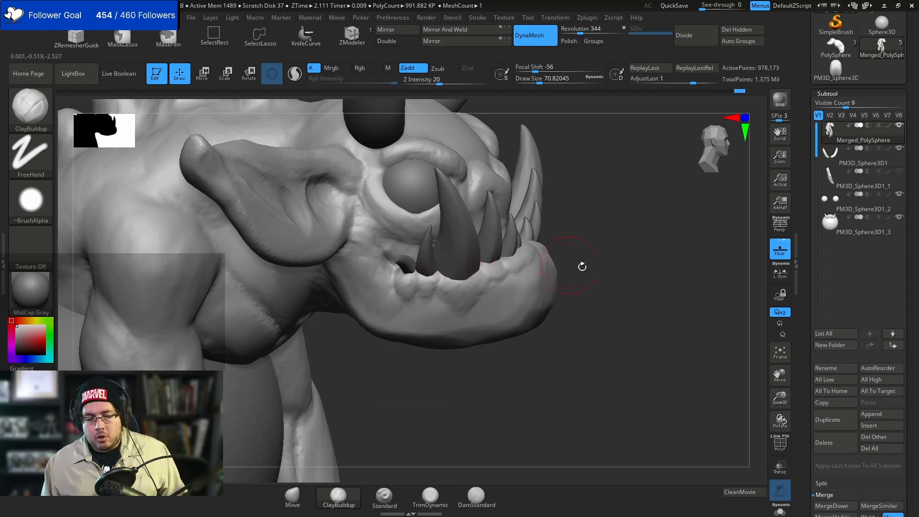
- Add smaller gum bulges beneath the front teeth with ClayBuildup at draw size about 51
{"action": "left_click_drag", "start_coordinate": [573, 265], "coordinate": [528, 266]}
{"action": "key", "text": "space"}
{"action": "left_click", "coordinate": [493, 267]}
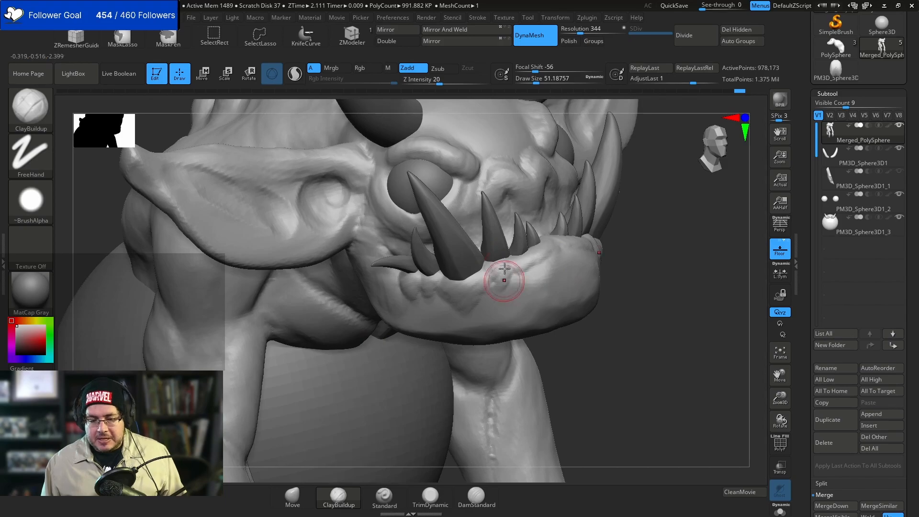
{"action": "mouse_move", "coordinate": [508, 279]}
{"action": "left_mouse_down"}
{"action": "mouse_move", "coordinate": [501, 261]}
{"action": "mouse_move", "coordinate": [518, 262]}
{"action": "mouse_move", "coordinate": [518, 274]}
{"action": "left_mouse_up"}
{"action": "right_click_drag", "start_coordinate": [560, 265], "coordinate": [514, 256]}
{"action": "mouse_move", "coordinate": [540, 248]}
{"action": "left_mouse_down"}
{"action": "mouse_move", "coordinate": [533, 258]}
{"action": "mouse_move", "coordinate": [542, 239]}
{"action": "mouse_move", "coordinate": [547, 250]}
{"action": "left_mouse_up"}
- Refine the gum and lower lip forms with larger ClayBuildup brushes, at draw sizes of about 128 and 97
{"action": "mouse_move", "coordinate": [734, 252]}
{"action": "right_mouse_down"}
{"action": "mouse_move", "coordinate": [646, 268]}
{"action": "mouse_move", "coordinate": [608, 264]}
{"action": "right_mouse_up"}
{"action": "key", "text": "space"}
{"action": "left_click_drag", "start_coordinate": [608, 263], "coordinate": [615, 264]}
{"action": "right_click_drag", "start_coordinate": [615, 265], "coordinate": [545, 273]}
{"action": "key", "text": "space"}
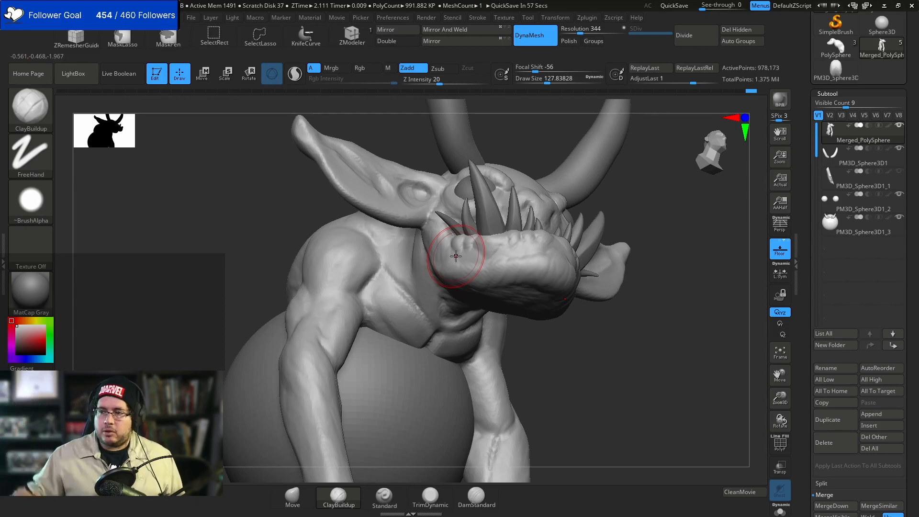
{"action": "right_click_drag", "start_coordinate": [455, 256], "coordinate": [549, 255]}
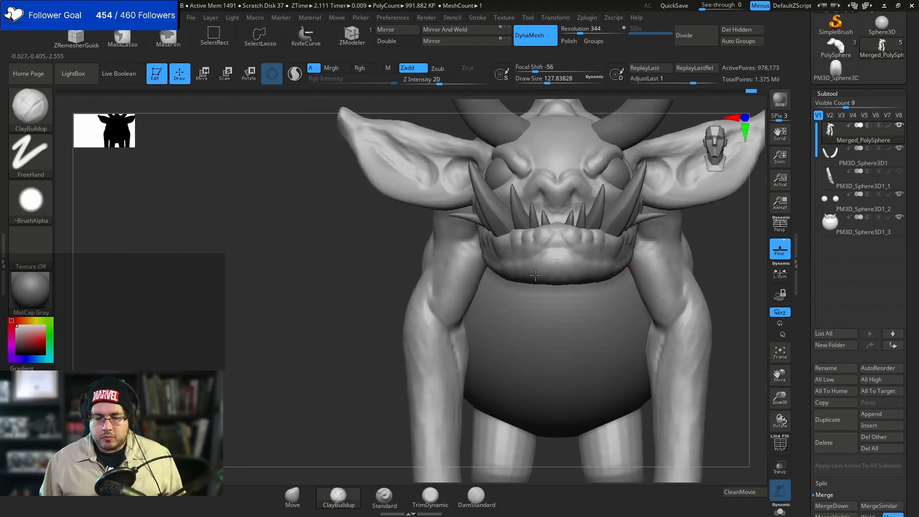
{"action": "right_click_drag", "start_coordinate": [668, 243], "coordinate": [611, 224]}
{"action": "mouse_move", "coordinate": [560, 273]}
{"action": "right_mouse_down", "text": "ctrl"}
{"action": "mouse_move", "coordinate": [601, 254]}
{"action": "mouse_move", "coordinate": [616, 287]}
{"action": "mouse_move", "coordinate": [634, 266]}
{"action": "right_mouse_up", "text": "ctrl"}
{"action": "left_click", "coordinate": [616, 287]}
{"action": "key", "text": "space"}
{"action": "left_click_drag", "start_coordinate": [634, 265], "coordinate": [630, 264]}
{"action": "right_click_drag", "start_coordinate": [629, 256], "coordinate": [611, 274], "text": "ctrl"}
- Make the horns the active subtool and choose the Move brush with a draw size of about 286
{"action": "left_click", "coordinate": [570, 188], "text": "alt"}
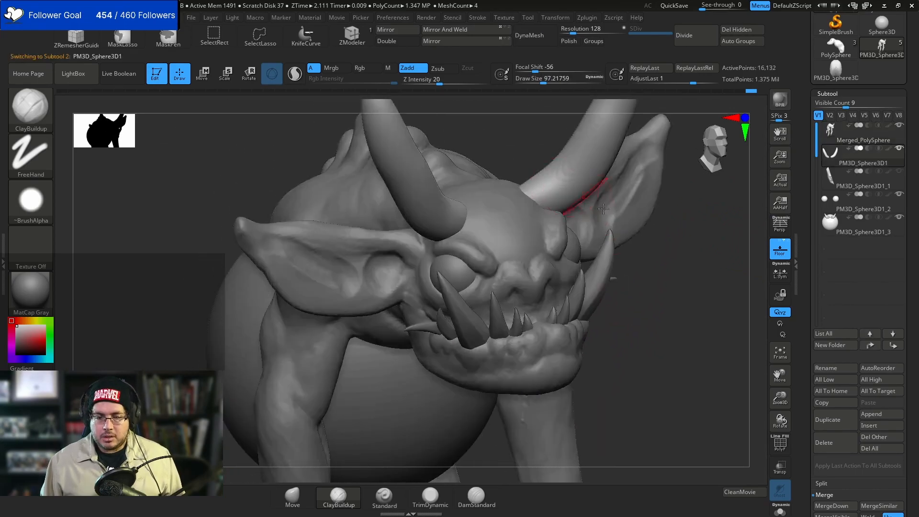
{"action": "right_click_drag", "start_coordinate": [694, 243], "coordinate": [674, 250], "text": "shift"}
{"action": "right_click_drag", "start_coordinate": [707, 336], "coordinate": [695, 356], "text": "ctrl"}
{"action": "key", "text": "b"}
{"action": "key", "text": "m"}
{"action": "key", "text": "v"}
{"action": "key", "text": "space"}
{"action": "mouse_move", "coordinate": [567, 270]}
{"action": "left_mouse_down"}
{"action": "mouse_move", "coordinate": [582, 270]}
{"action": "mouse_move", "coordinate": [540, 267]}
{"action": "left_mouse_up"}
{"action": "key", "text": "space"}
{"action": "key", "text": "ctrl+z"}
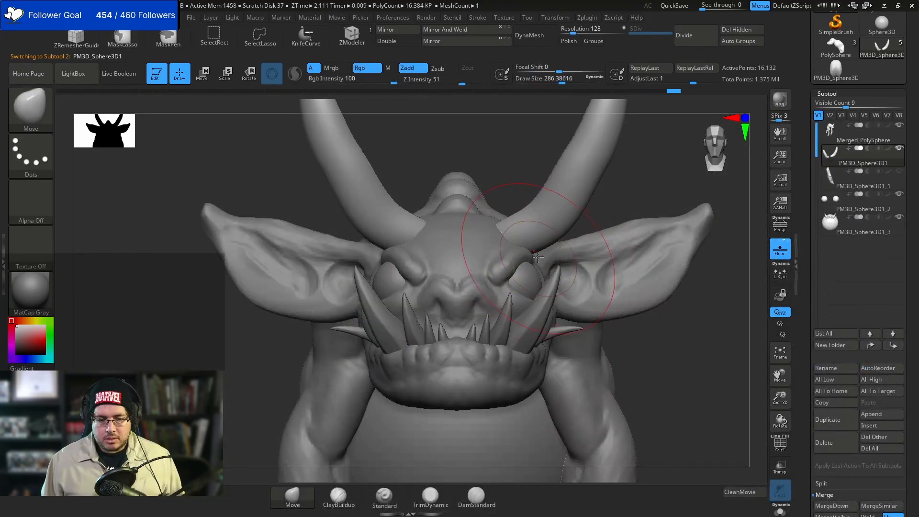
{"action": "key", "text": "ctrl+z"}
- Reshape the horns' curve and base placement in side profile using the Move brush at draw size about 550
{"action": "right_click_drag", "start_coordinate": [625, 186], "coordinate": [550, 206], "text": "shift"}
{"action": "key", "text": "space"}
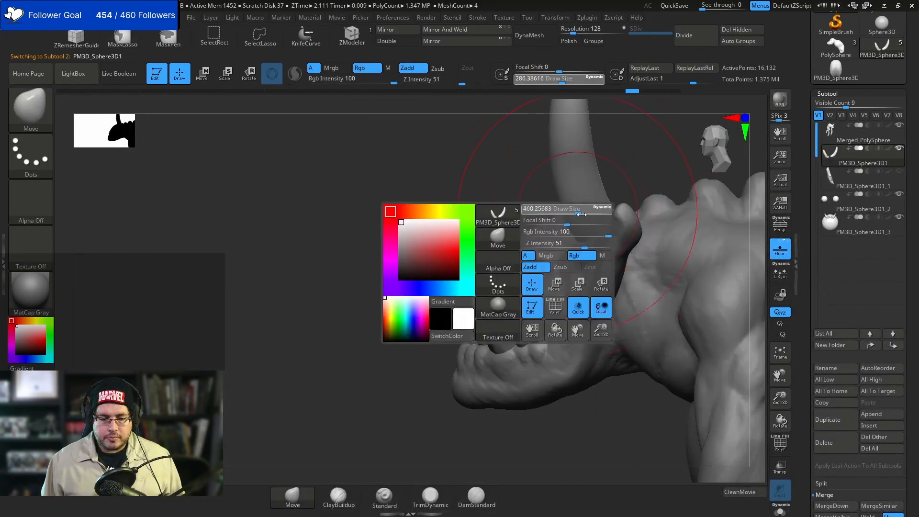
{"action": "left_click_drag", "start_coordinate": [569, 209], "coordinate": [586, 209]}
{"action": "left_click_drag", "start_coordinate": [584, 244], "coordinate": [575, 247]}
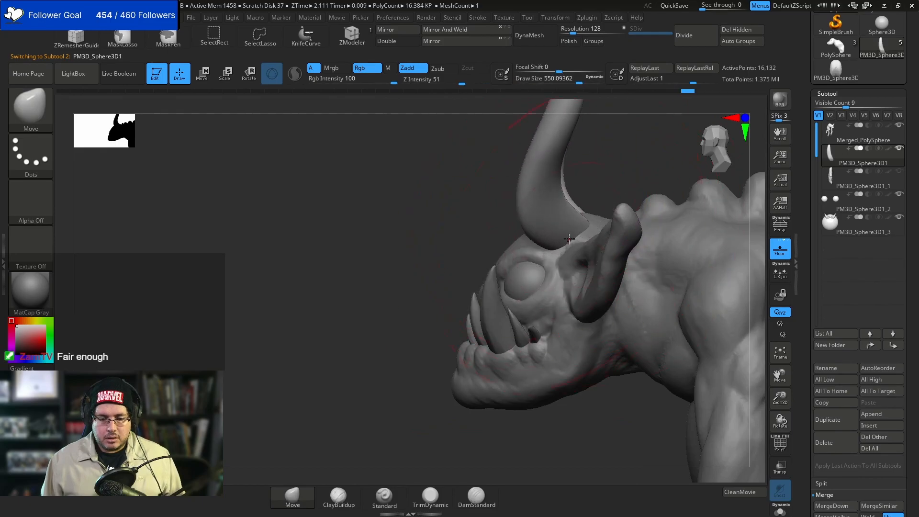
{"action": "left_click_drag", "start_coordinate": [621, 119], "coordinate": [611, 217]}
{"action": "left_click_drag", "start_coordinate": [578, 248], "coordinate": [512, 269]}
- Adjust the shape of the horns from above with the Move brush at draw size about 212
{"action": "key", "text": "s"}
{"action": "mouse_move", "coordinate": [575, 232]}
{"action": "left_mouse_down"}
{"action": "mouse_move", "coordinate": [567, 302]}
{"action": "mouse_move", "coordinate": [566, 293]}
{"action": "left_mouse_up"}
{"action": "right_click_drag", "start_coordinate": [550, 282], "coordinate": [568, 270]}
{"action": "mouse_move", "coordinate": [568, 270]}
{"action": "left_mouse_down"}
{"action": "mouse_move", "coordinate": [575, 261]}
{"action": "mouse_move", "coordinate": [556, 249]}
{"action": "left_mouse_up"}
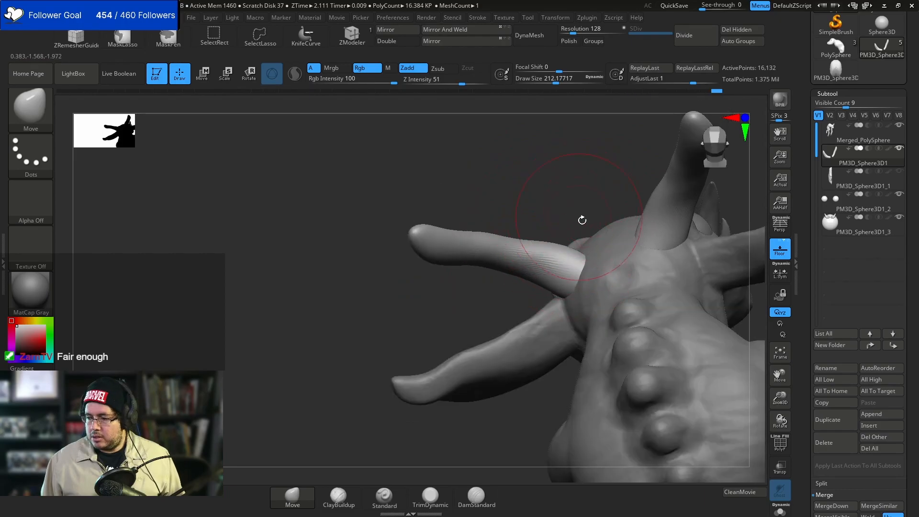
{"action": "left_click_drag", "start_coordinate": [581, 218], "coordinate": [601, 218]}
{"action": "left_click_drag", "start_coordinate": [489, 229], "coordinate": [489, 234]}
- Convert the horns to DynaMesh at resolution 128 and select the KnifeCurve brush for cutting
{"action": "mouse_move", "coordinate": [513, 184]}
{"action": "left_mouse_down"}
{"action": "mouse_move", "coordinate": [642, 177]}
{"action": "mouse_move", "coordinate": [588, 206]}
{"action": "left_mouse_up"}
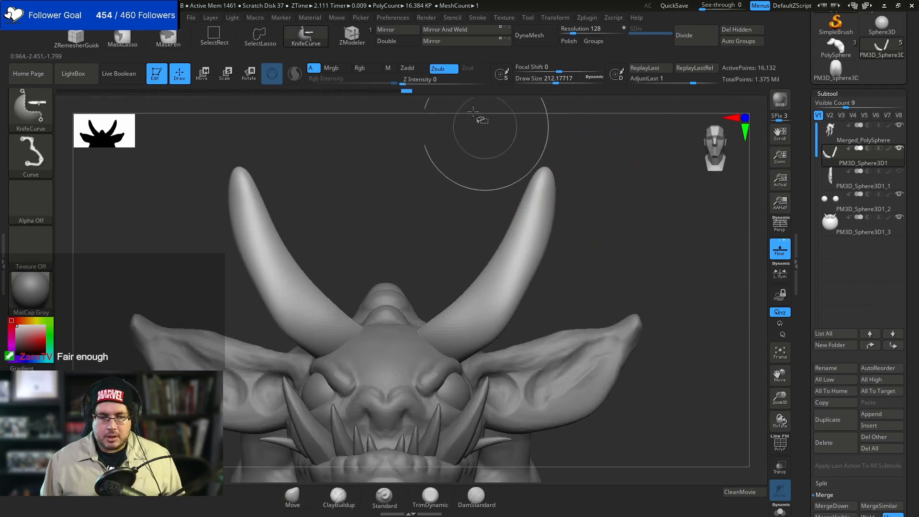
{"action": "left_click", "coordinate": [533, 36]}
{"action": "left_click", "coordinate": [313, 40]}
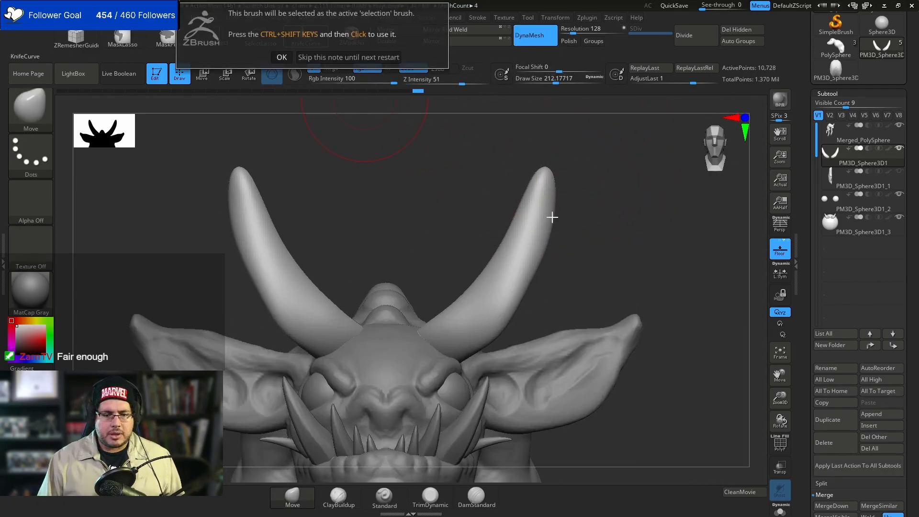
{"action": "left_click", "coordinate": [282, 56]}
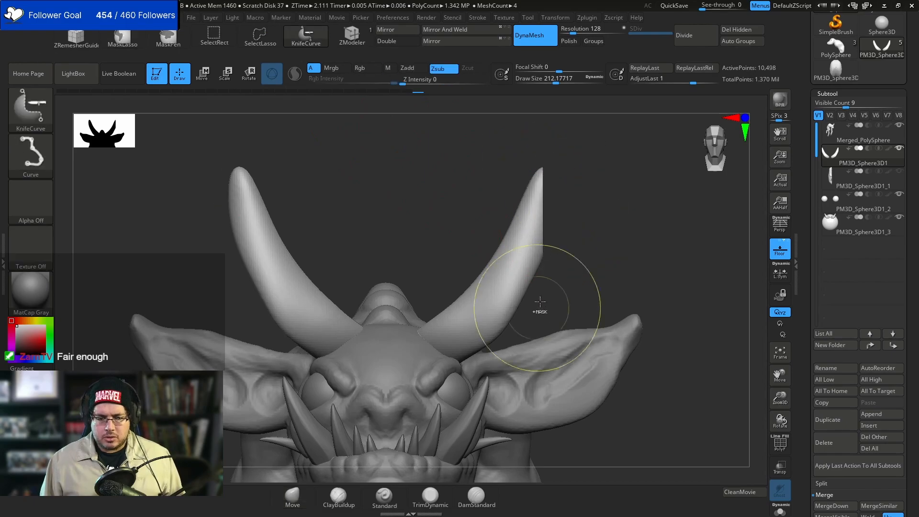
- Try slicing the outer side of one horn's tip with KnifeCurve
{"action": "key", "text": "ctrl+z"}
{"action": "left_click_drag", "start_coordinate": [558, 147], "coordinate": [543, 301], "text": "ctrl+shift"}
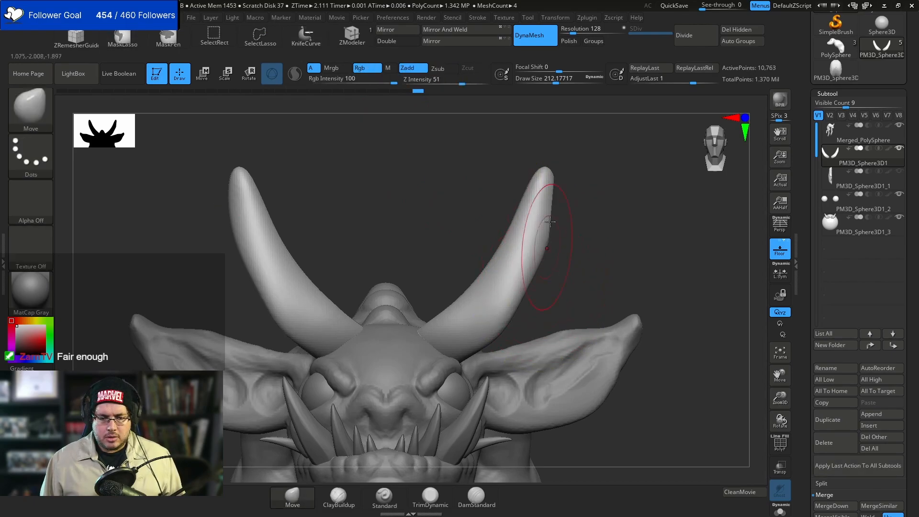
{"action": "key", "text": "ctrl+z"}
- Slice the horns with KnifeCurve into sharper tapered tips, mirror the cuts across both sides, and remesh the horns
{"action": "left_click", "coordinate": [451, 41]}
{"action": "left_click", "coordinate": [457, 30]}
{"action": "left_click_drag", "start_coordinate": [548, 153], "coordinate": [543, 316], "text": "ctrl+shift"}
{"action": "left_click_drag", "start_coordinate": [550, 159], "coordinate": [505, 347], "text": "ctrl+shift"}
{"action": "left_click_drag", "start_coordinate": [543, 139], "coordinate": [519, 303], "text": "ctrl+shift"}
{"action": "mouse_move", "coordinate": [543, 140]}
{"action": "left_mouse_down"}
{"action": "mouse_move", "coordinate": [526, 127]}
{"action": "mouse_move", "coordinate": [523, 313]}
{"action": "left_mouse_up"}
{"action": "left_click_drag", "start_coordinate": [512, 256], "coordinate": [502, 182], "text": "ctrl"}
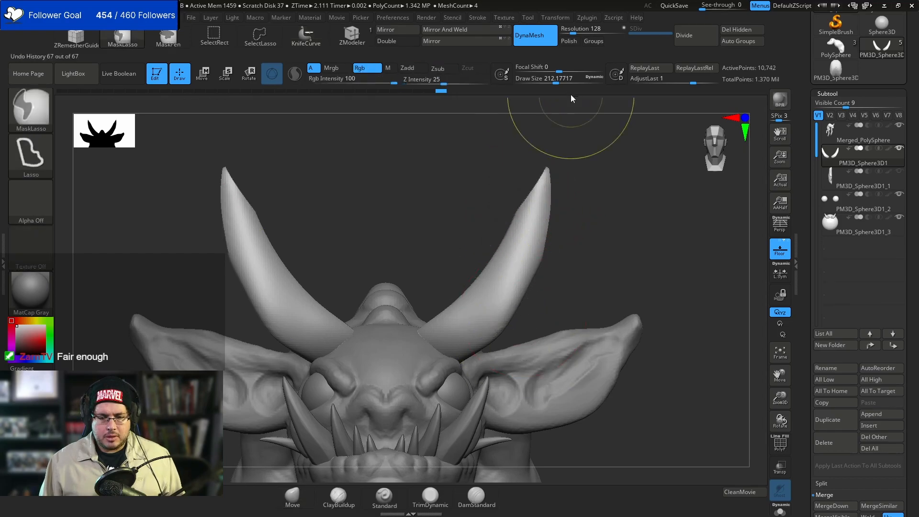
{"action": "left_click", "coordinate": [581, 172], "text": "ctrl+shift"}
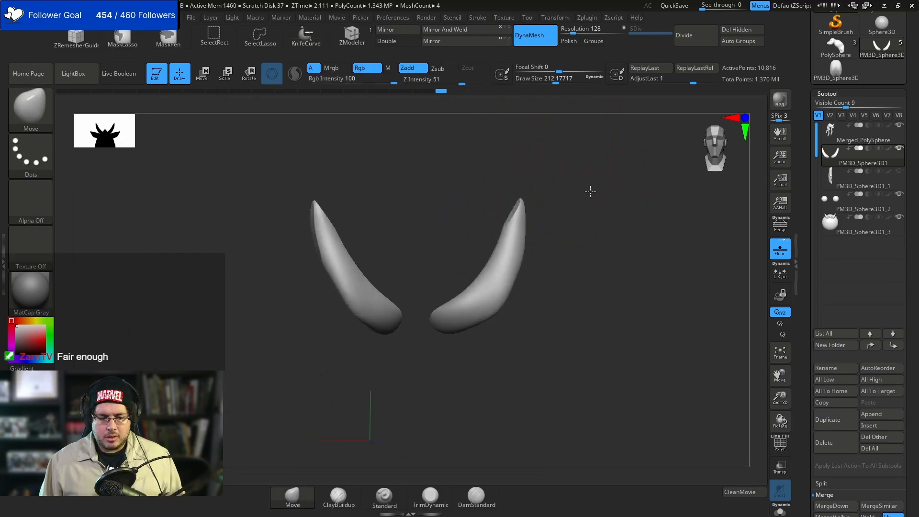
- Flatten facets along the horn tips with the TrimDynamic brush, using draw sizes of about 90 and 136
{"action": "left_click_drag", "start_coordinate": [584, 189], "coordinate": [598, 235]}
{"action": "key", "text": "f"}
{"action": "key", "text": "ctrl+z"}
{"action": "key", "text": "b"}
{"action": "key", "text": "t"}
{"action": "key", "text": "d"}
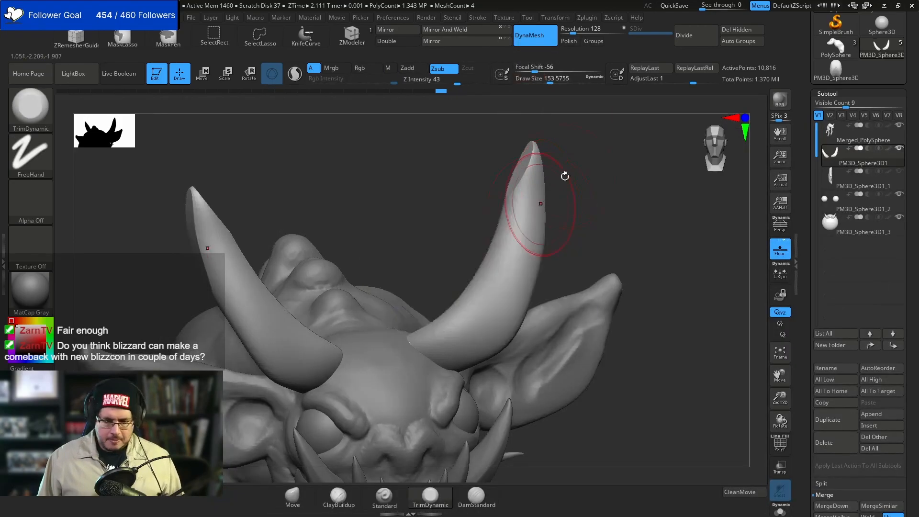
{"action": "left_click_drag", "start_coordinate": [501, 197], "coordinate": [503, 198]}
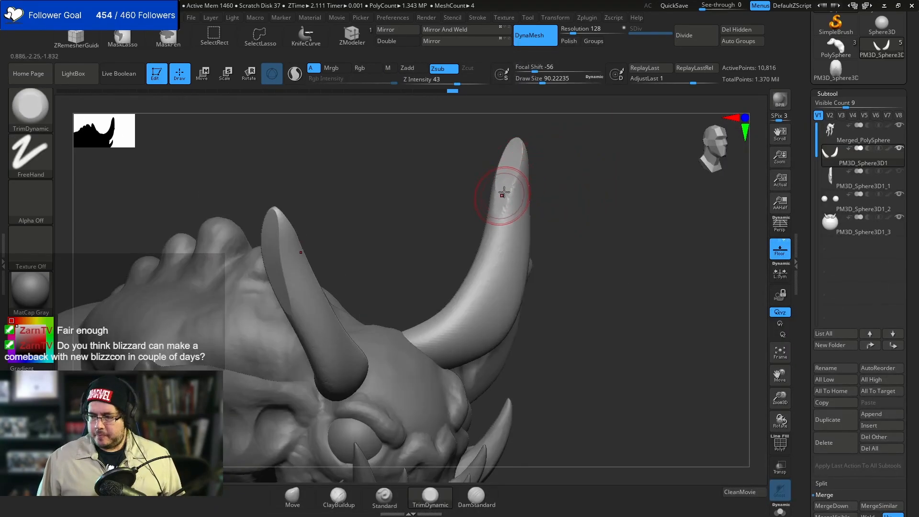
{"action": "right_click_drag", "start_coordinate": [519, 179], "coordinate": [514, 175]}
{"action": "key", "text": "space"}
{"action": "left_click_drag", "start_coordinate": [532, 191], "coordinate": [539, 191]}
{"action": "mouse_move", "coordinate": [505, 194]}
{"action": "left_mouse_down"}
{"action": "mouse_move", "coordinate": [500, 185]}
{"action": "mouse_move", "coordinate": [493, 191]}
{"action": "left_mouse_up"}
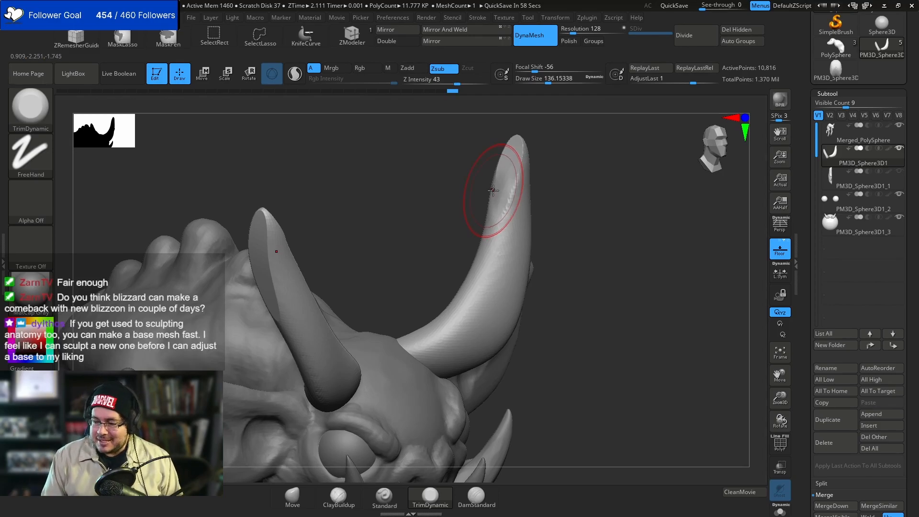
{"action": "right_click_drag", "start_coordinate": [535, 231], "coordinate": [538, 166]}
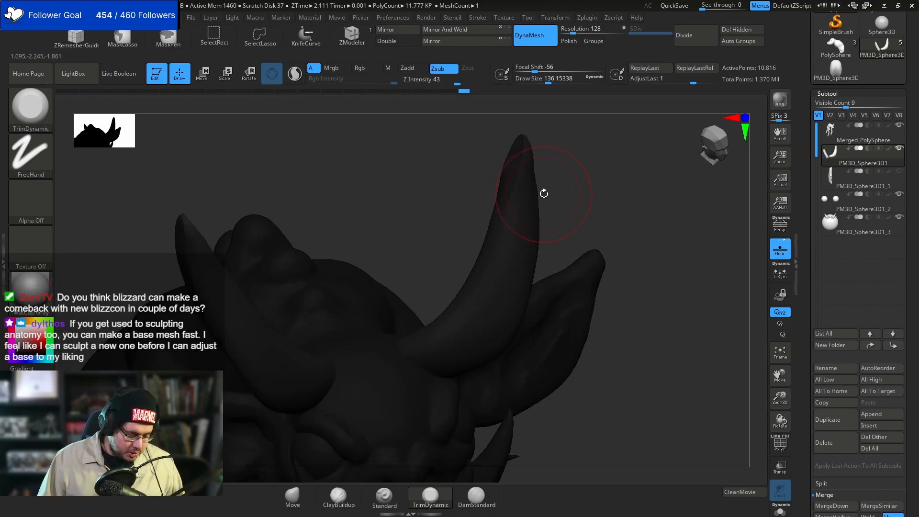
{"action": "key", "text": "comma"}
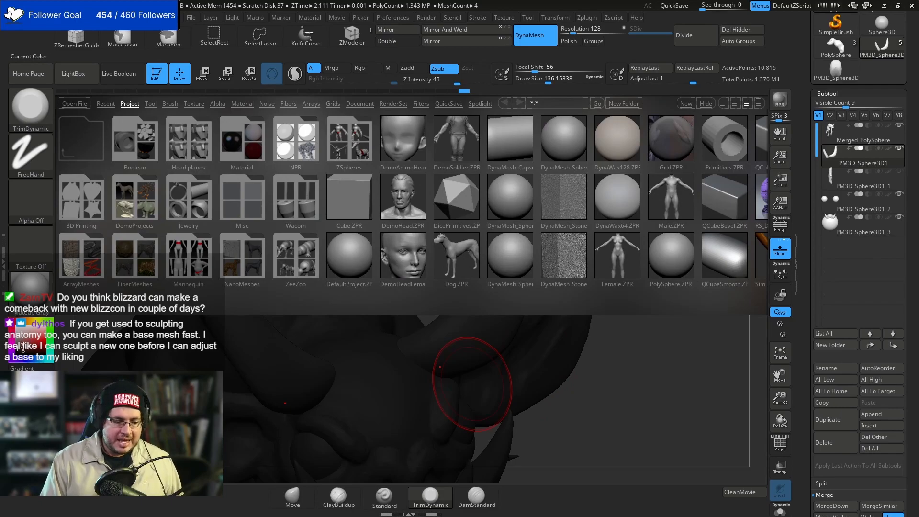
{"action": "key", "text": "comma"}
{"action": "key", "text": "space"}
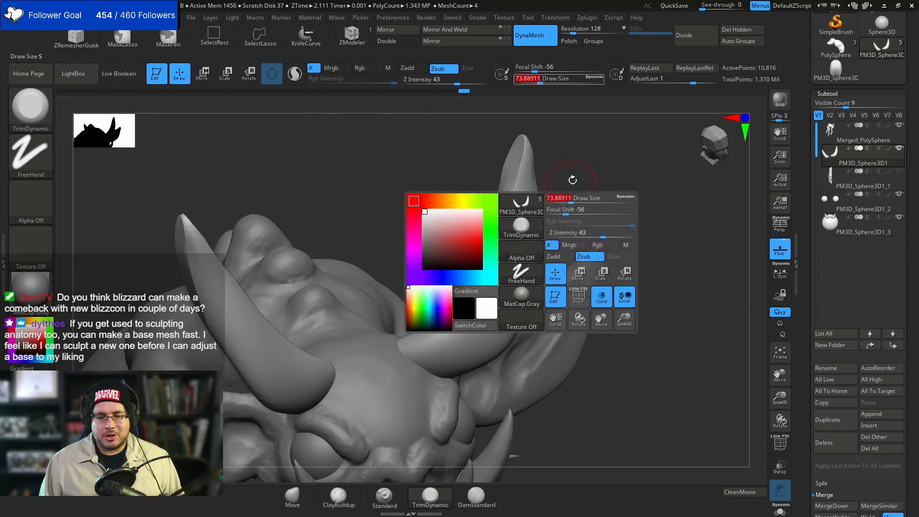
{"action": "key", "text": "b"}
{"action": "key", "text": "c"}
{"action": "key", "text": "b"}
{"action": "key", "text": "space"}
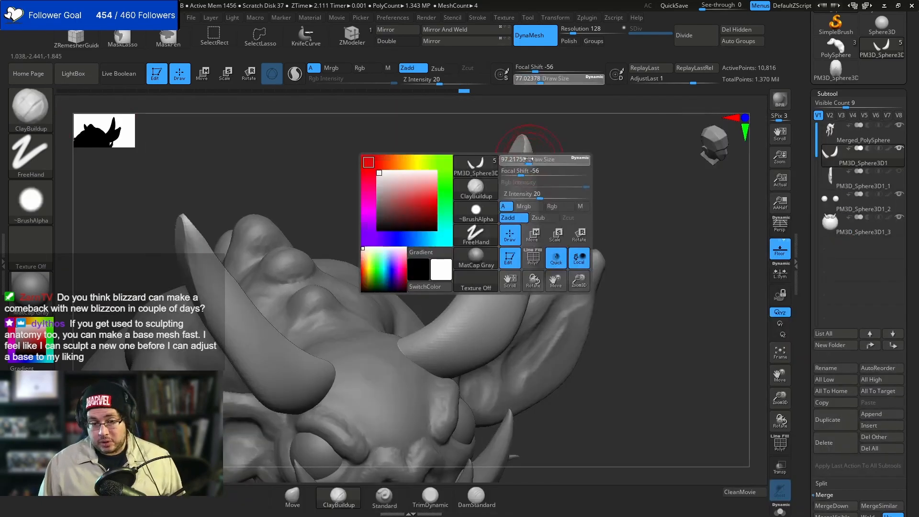
- Flatten the horn tips with the TrimDynamic brush, ending at a draw size of 112
{"action": "key", "text": "b"}
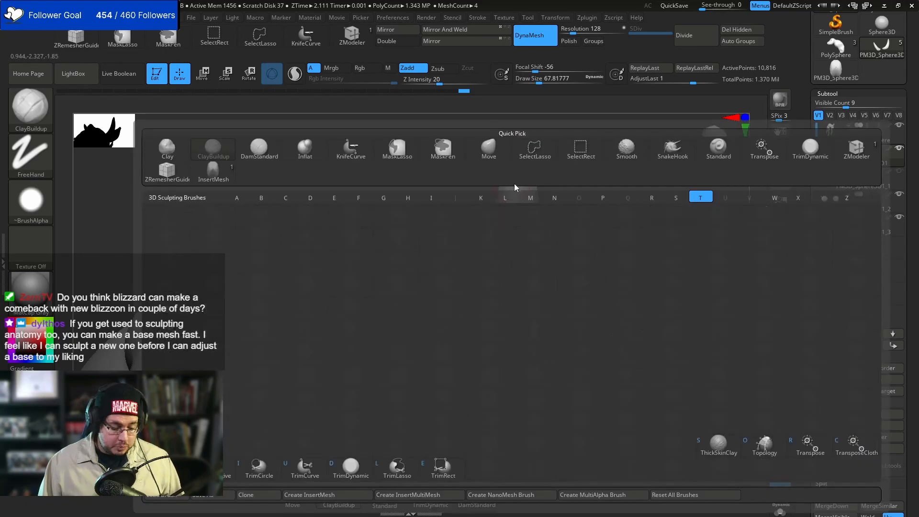
{"action": "key", "text": "t"}
{"action": "key", "text": "d"}
{"action": "key", "text": "space"}
{"action": "mouse_move", "coordinate": [480, 193]}
{"action": "left_mouse_down"}
{"action": "mouse_move", "coordinate": [501, 176]}
{"action": "mouse_move", "coordinate": [512, 191]}
{"action": "mouse_move", "coordinate": [520, 167]}
{"action": "left_mouse_up"}
{"action": "key", "text": "space"}
{"action": "left_click_drag", "start_coordinate": [522, 195], "coordinate": [515, 230]}
{"action": "left_click_drag", "start_coordinate": [588, 177], "coordinate": [624, 153]}
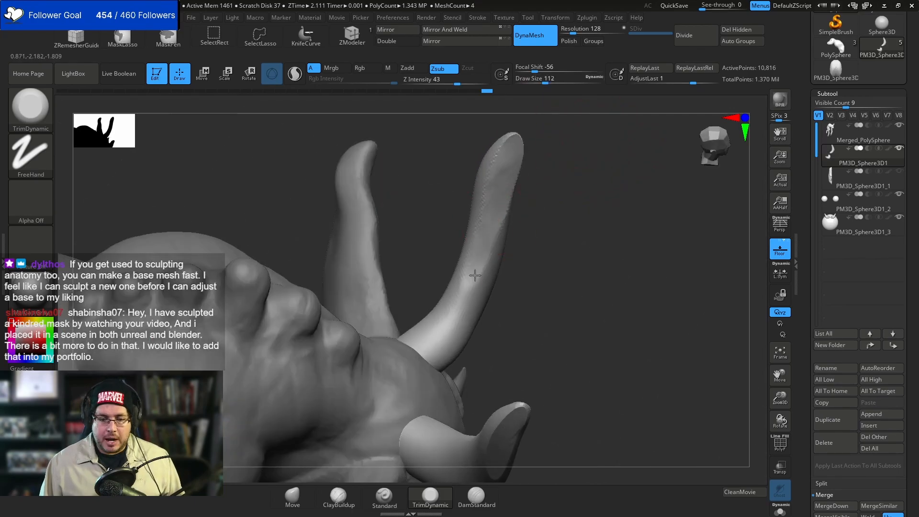
- Extend the trimmed facets along the rear and side of the horns at draw size 112
{"action": "left_click_drag", "start_coordinate": [476, 271], "coordinate": [470, 286]}
{"action": "right_click_drag", "start_coordinate": [470, 286], "coordinate": [486, 269]}
{"action": "mouse_move", "coordinate": [470, 301]}
{"action": "right_mouse_down"}
{"action": "mouse_move", "coordinate": [547, 172]}
{"action": "mouse_move", "coordinate": [506, 198]}
{"action": "right_mouse_up"}
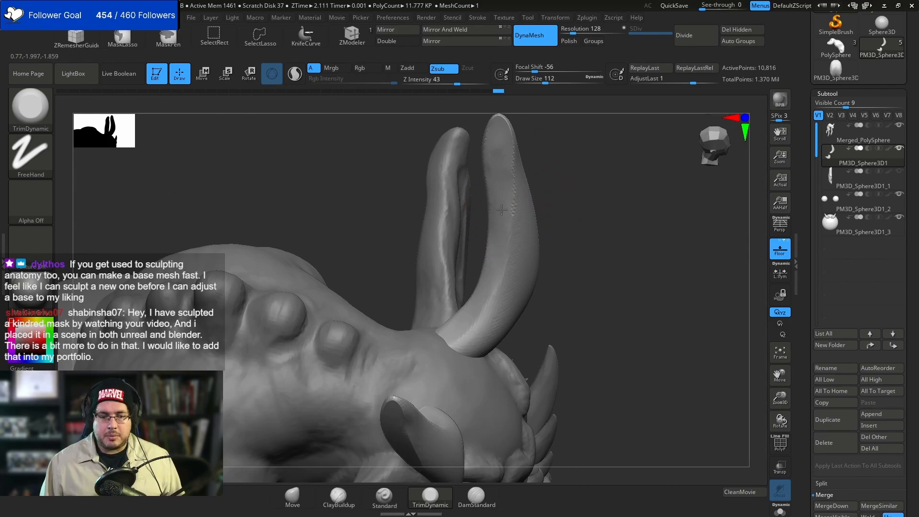
{"action": "mouse_move", "coordinate": [519, 143]}
{"action": "right_mouse_down"}
{"action": "mouse_move", "coordinate": [512, 176]}
{"action": "mouse_move", "coordinate": [570, 103]}
{"action": "mouse_move", "coordinate": [532, 139]}
{"action": "right_mouse_up"}
{"action": "left_click_drag", "start_coordinate": [480, 125], "coordinate": [496, 179]}
{"action": "right_click_drag", "start_coordinate": [497, 179], "coordinate": [486, 139]}
{"action": "left_click_drag", "start_coordinate": [485, 139], "coordinate": [496, 187]}
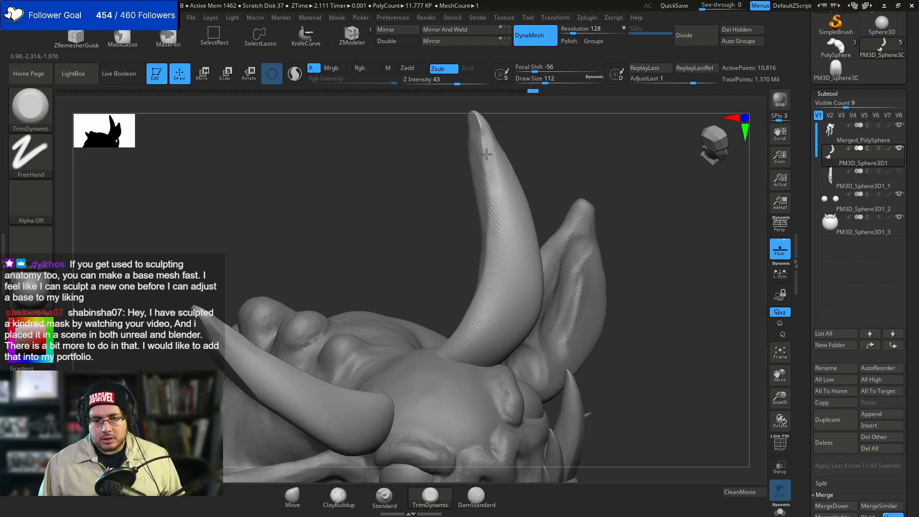
- Trim the front facets from the horn tips downward with TrimDynamic, using draw sizes of about 68 and 108
{"action": "left_click_drag", "start_coordinate": [491, 128], "coordinate": [508, 160]}
{"action": "right_click_drag", "start_coordinate": [508, 160], "coordinate": [501, 166]}
{"action": "key", "text": "space"}
{"action": "left_click_drag", "start_coordinate": [501, 166], "coordinate": [496, 167]}
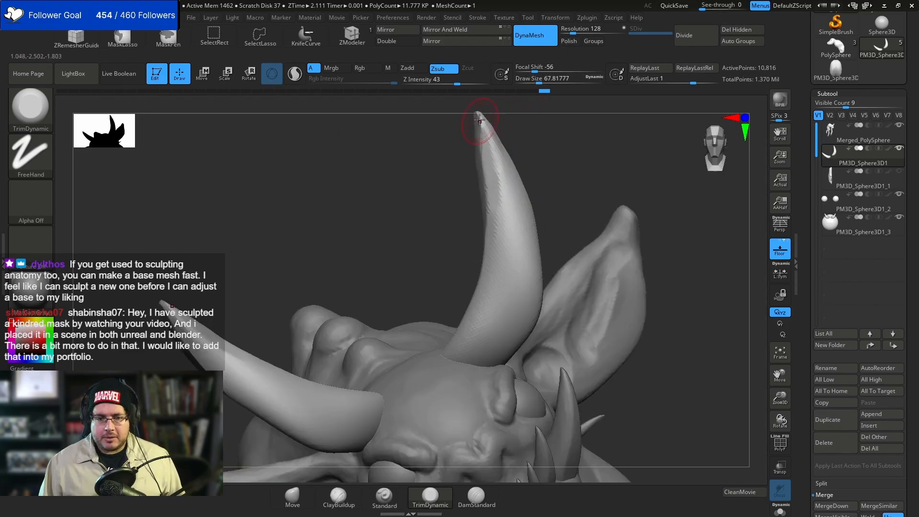
{"action": "key", "text": "space"}
{"action": "left_click_drag", "start_coordinate": [484, 129], "coordinate": [495, 183]}
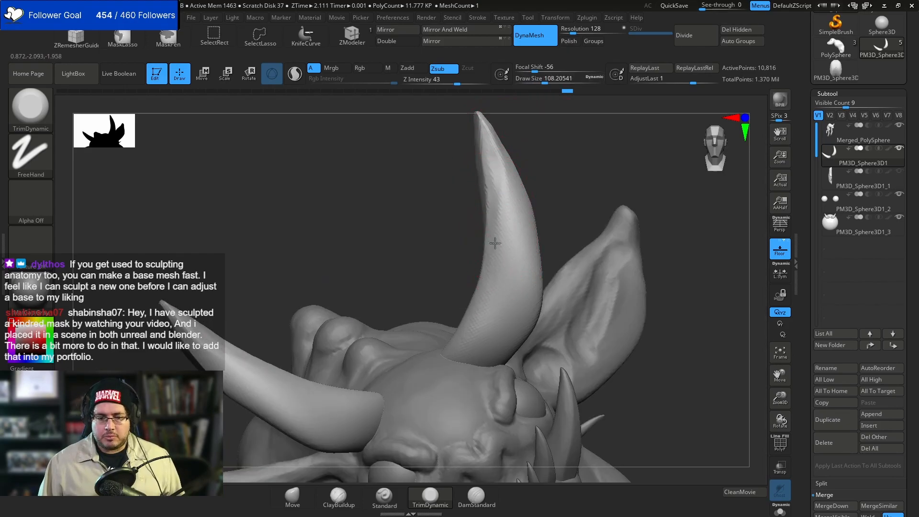
- Flatten long planes down the outer and rear sides of the horns with TrimDynamic at draw sizes of about 90 to 94
{"action": "mouse_move", "coordinate": [543, 160]}
{"action": "right_mouse_down"}
{"action": "mouse_move", "coordinate": [510, 186]}
{"action": "mouse_move", "coordinate": [510, 137]}
{"action": "right_mouse_up"}
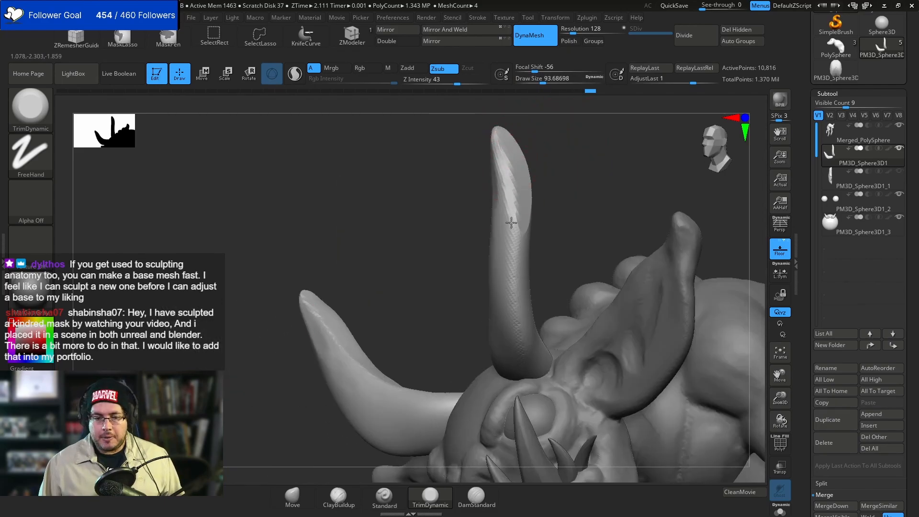
{"action": "right_click_drag", "start_coordinate": [542, 218], "coordinate": [505, 225]}
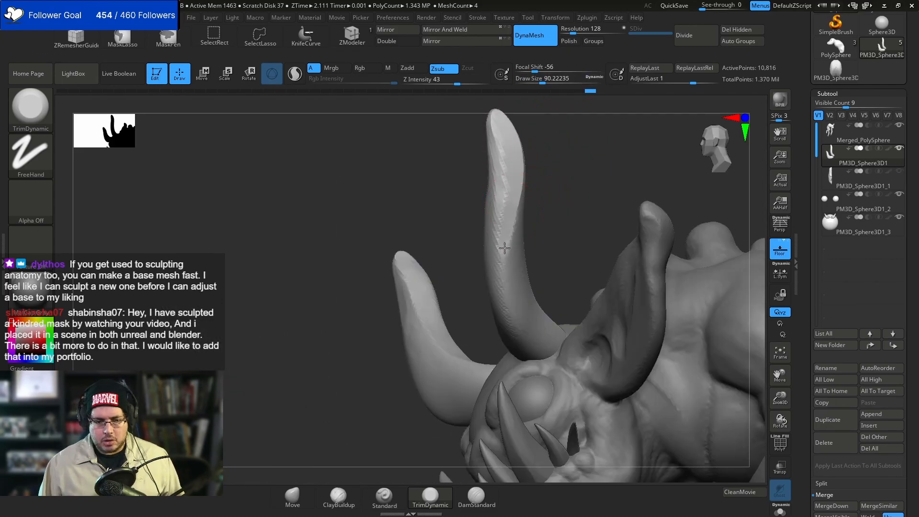
{"action": "right_click_drag", "start_coordinate": [502, 265], "coordinate": [536, 159]}
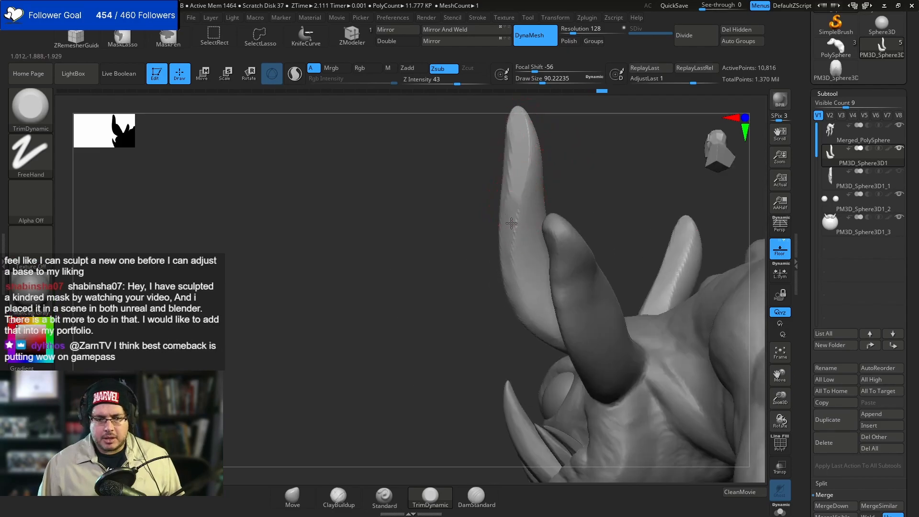
{"action": "right_click_drag", "start_coordinate": [513, 128], "coordinate": [585, 148]}
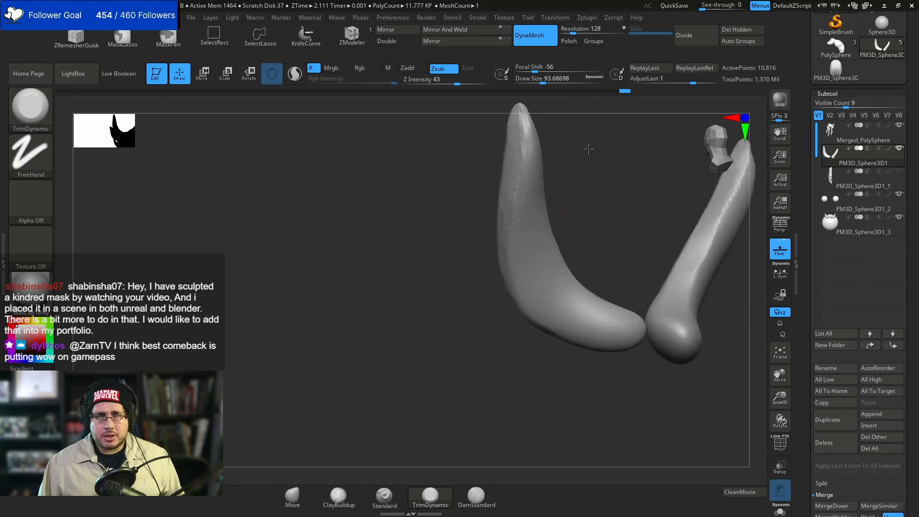
{"action": "mouse_move", "coordinate": [506, 211]}
{"action": "right_mouse_down"}
{"action": "mouse_move", "coordinate": [522, 120]}
{"action": "mouse_move", "coordinate": [563, 117]}
{"action": "mouse_move", "coordinate": [519, 167]}
{"action": "mouse_move", "coordinate": [530, 192]}
{"action": "mouse_move", "coordinate": [517, 184]}
{"action": "right_mouse_up"}
{"action": "key", "text": "space"}
{"action": "mouse_move", "coordinate": [532, 248]}
{"action": "right_mouse_down"}
{"action": "mouse_move", "coordinate": [513, 216]}
{"action": "mouse_move", "coordinate": [554, 159]}
{"action": "mouse_move", "coordinate": [542, 187]}
{"action": "right_mouse_up"}
{"action": "key", "text": "space"}
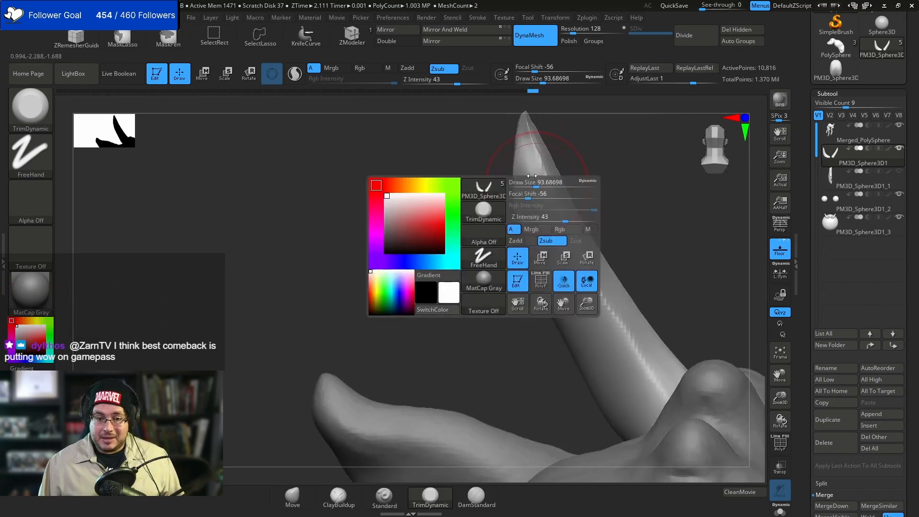
- Sharpen the facets at the very tips of the horns with TrimDynamic at draw sizes of about 49 and 68
{"action": "right_click_drag", "start_coordinate": [549, 120], "coordinate": [543, 191], "text": "alt"}
{"action": "key", "text": "space"}
{"action": "left_click_drag", "start_coordinate": [544, 197], "coordinate": [529, 202]}
{"action": "right_click_drag", "start_coordinate": [526, 200], "coordinate": [525, 182]}
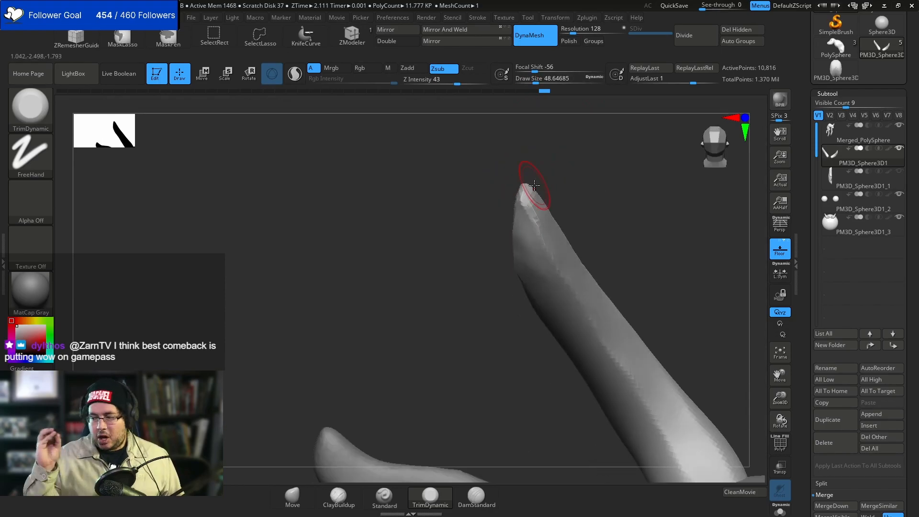
{"action": "left_click_drag", "start_coordinate": [534, 185], "coordinate": [541, 230]}
{"action": "right_click_drag", "start_coordinate": [568, 214], "coordinate": [549, 200]}
{"action": "key", "text": "space"}
{"action": "left_click_drag", "start_coordinate": [549, 206], "coordinate": [557, 206]}
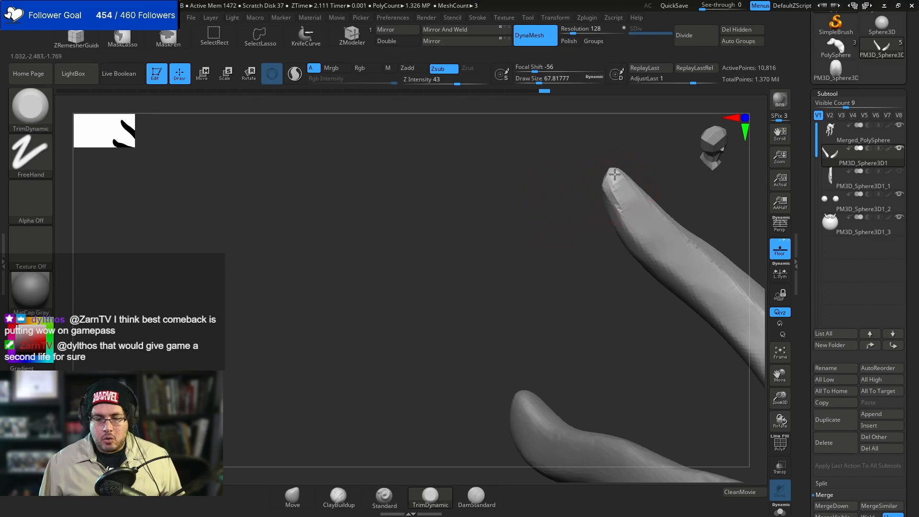
- Flatten the upper faces of the horns between tip and base with TrimDynamic at a draw size of about 108
{"action": "mouse_move", "coordinate": [645, 233]}
{"action": "right_mouse_down"}
{"action": "mouse_move", "coordinate": [637, 191]}
{"action": "mouse_move", "coordinate": [658, 194]}
{"action": "mouse_move", "coordinate": [634, 220]}
{"action": "mouse_move", "coordinate": [582, 185]}
{"action": "right_mouse_up"}
{"action": "right_click_drag", "start_coordinate": [648, 254], "coordinate": [640, 181]}
{"action": "key", "text": "space"}
{"action": "left_click_drag", "start_coordinate": [588, 175], "coordinate": [595, 175]}
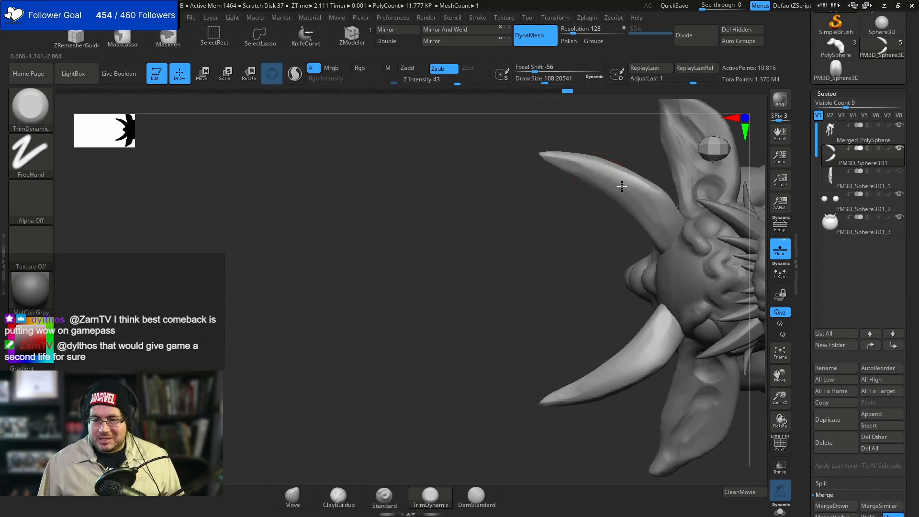
{"action": "mouse_move", "coordinate": [638, 222]}
{"action": "right_mouse_down"}
{"action": "mouse_move", "coordinate": [650, 158]}
{"action": "mouse_move", "coordinate": [679, 165]}
{"action": "mouse_move", "coordinate": [638, 180]}
{"action": "right_mouse_up"}
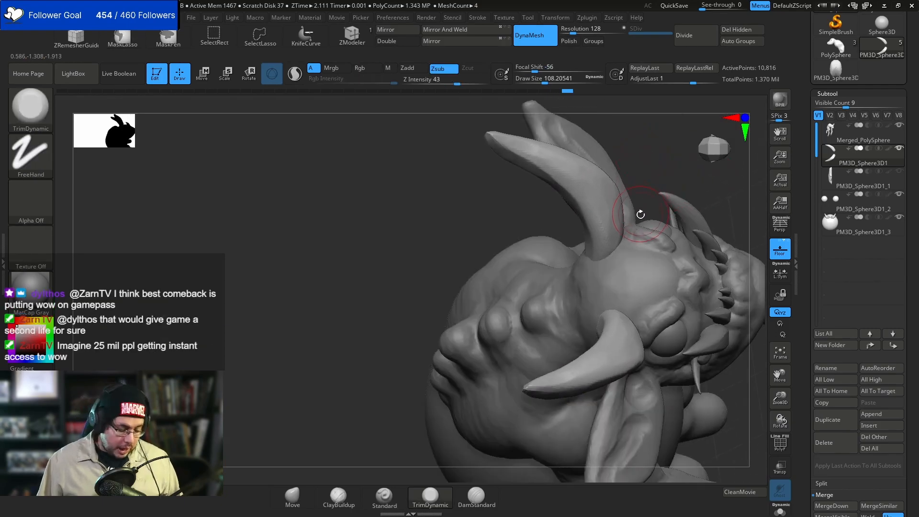
- Adjust the curve and thickness of the horns with the Move brush
{"action": "key", "text": "b"}
{"action": "key", "text": "m"}
{"action": "key", "text": "v"}
{"action": "key", "text": "space"}
{"action": "key", "text": "space"}
{"action": "mouse_move", "coordinate": [621, 228]}
{"action": "left_mouse_down"}
{"action": "mouse_move", "coordinate": [634, 228]}
{"action": "mouse_move", "coordinate": [632, 243]}
{"action": "left_mouse_up"}
{"action": "key", "text": "space"}
{"action": "mouse_move", "coordinate": [669, 161]}
{"action": "right_mouse_down"}
{"action": "mouse_move", "coordinate": [654, 151]}
{"action": "mouse_move", "coordinate": [663, 186]}
{"action": "right_mouse_up"}
{"action": "key", "text": "space"}
{"action": "left_click_drag", "start_coordinate": [609, 219], "coordinate": [593, 219]}
{"action": "right_click_drag", "start_coordinate": [669, 174], "coordinate": [656, 144]}
{"action": "mouse_move", "coordinate": [687, 201]}
{"action": "right_mouse_down"}
{"action": "mouse_move", "coordinate": [668, 174]}
{"action": "mouse_move", "coordinate": [610, 177]}
{"action": "mouse_move", "coordinate": [621, 198]}
{"action": "mouse_move", "coordinate": [615, 174]}
{"action": "right_mouse_up"}
{"action": "mouse_move", "coordinate": [662, 156]}
{"action": "right_mouse_down", "text": "alt"}
{"action": "mouse_move", "coordinate": [658, 209]}
{"action": "mouse_move", "coordinate": [678, 231]}
{"action": "mouse_move", "coordinate": [562, 202]}
{"action": "mouse_move", "coordinate": [628, 178]}
{"action": "mouse_move", "coordinate": [567, 239]}
{"action": "mouse_move", "coordinate": [534, 236]}
{"action": "mouse_move", "coordinate": [549, 219]}
{"action": "right_mouse_up", "text": "alt"}
- Flatten the lower section of the horns with TrimDynamic at a draw size of about 116
{"action": "key", "text": "b"}
{"action": "key", "text": "t"}
{"action": "key", "text": "d"}
{"action": "key", "text": "space"}
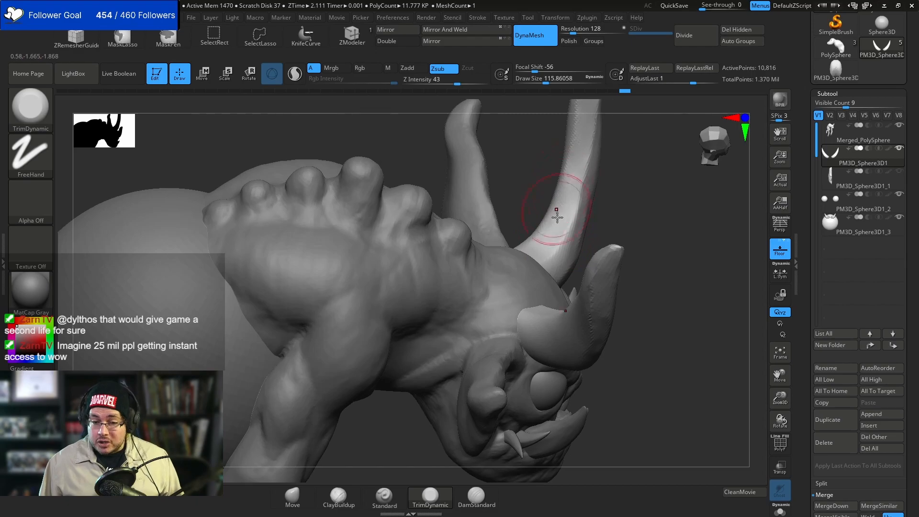
- Refine the silhouette of the horns with the Move brush at a draw size of about 136
{"action": "right_click_drag", "start_coordinate": [580, 177], "coordinate": [590, 170]}
{"action": "key", "text": "b"}
{"action": "key", "text": "m"}
{"action": "key", "text": "v"}
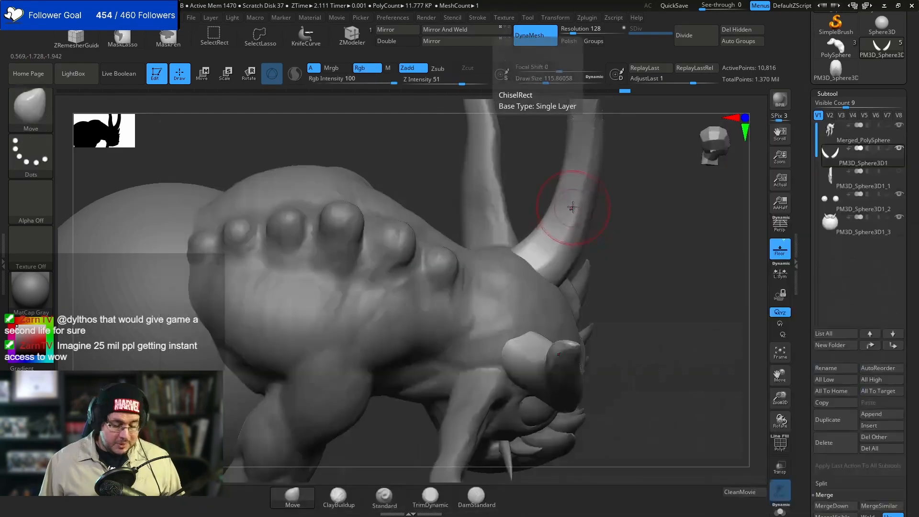
{"action": "key", "text": "space"}
{"action": "left_click_drag", "start_coordinate": [582, 196], "coordinate": [578, 195]}
{"action": "mouse_move", "coordinate": [550, 215]}
{"action": "right_mouse_down"}
{"action": "mouse_move", "coordinate": [640, 201]}
{"action": "mouse_move", "coordinate": [615, 228]}
{"action": "mouse_move", "coordinate": [650, 207]}
{"action": "mouse_move", "coordinate": [584, 180]}
{"action": "right_mouse_up"}
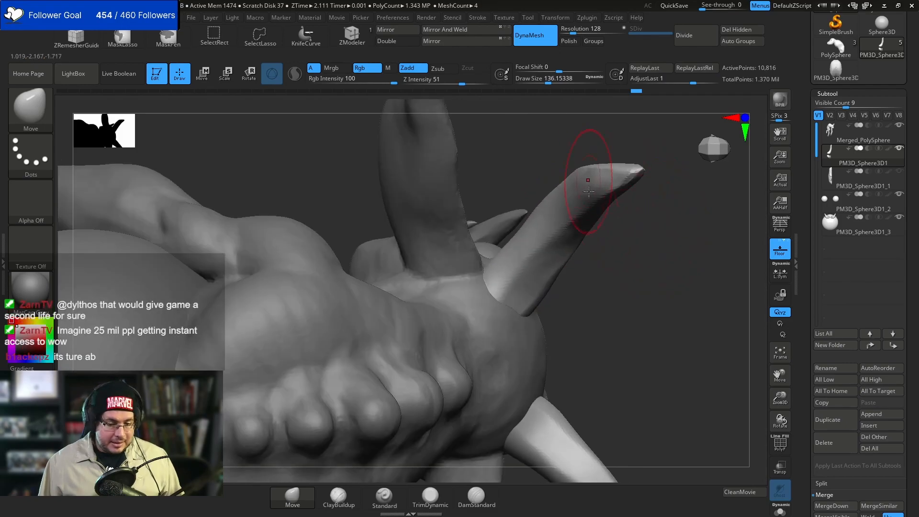
- Trim the rear side and base of the horns with TrimDynamic at draw sizes of about 71 and 77
{"action": "key", "text": "b"}
{"action": "key", "text": "t"}
{"action": "key", "text": "d"}
{"action": "key", "text": "space"}
{"action": "mouse_move", "coordinate": [573, 196]}
{"action": "left_mouse_down"}
{"action": "mouse_move", "coordinate": [602, 182]}
{"action": "mouse_move", "coordinate": [553, 210]}
{"action": "left_mouse_up"}
{"action": "key", "text": "space"}
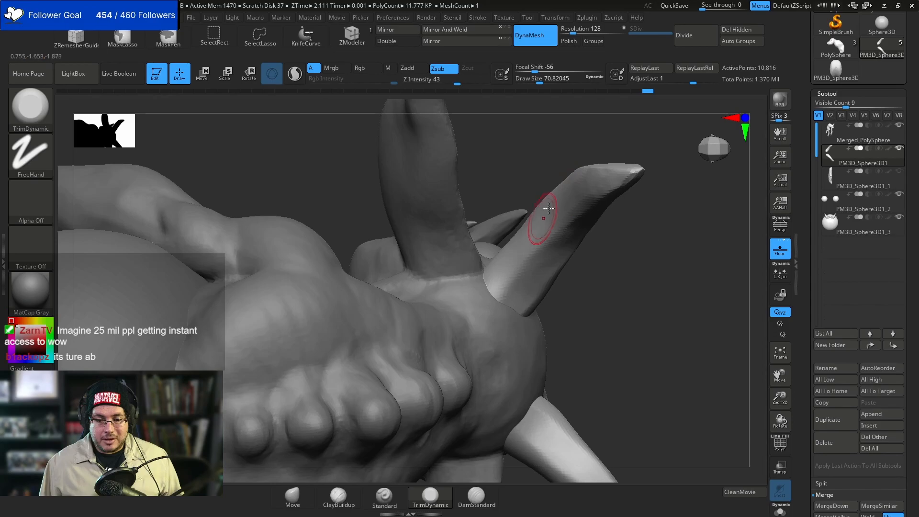
{"action": "right_click_drag", "start_coordinate": [499, 286], "coordinate": [539, 211]}
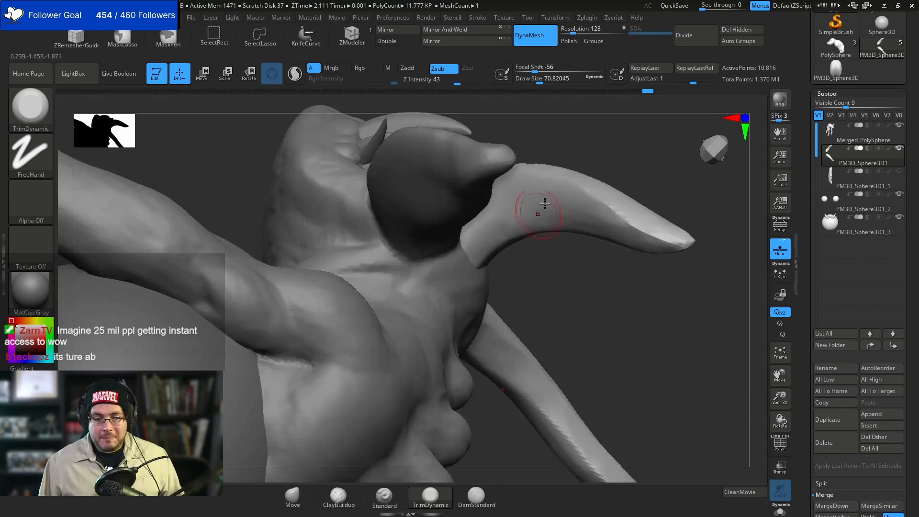
{"action": "key", "text": "space"}
{"action": "left_click_drag", "start_coordinate": [491, 223], "coordinate": [490, 214]}
{"action": "key", "text": "space"}
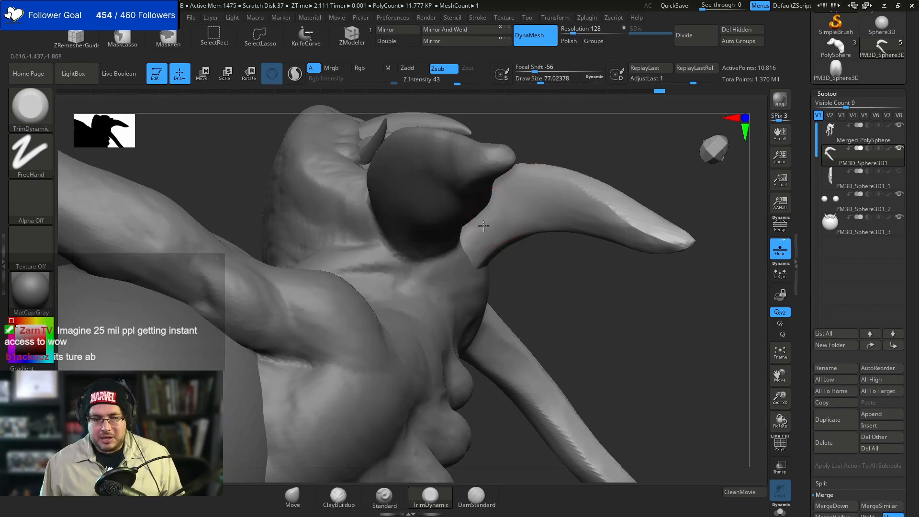
- Flatten broad facets along the outer side of the horns with TrimDynamic at a draw size of about 128
{"action": "right_click_drag", "start_coordinate": [567, 141], "coordinate": [548, 167]}
{"action": "key", "text": "space"}
{"action": "left_click_drag", "start_coordinate": [522, 180], "coordinate": [529, 180]}
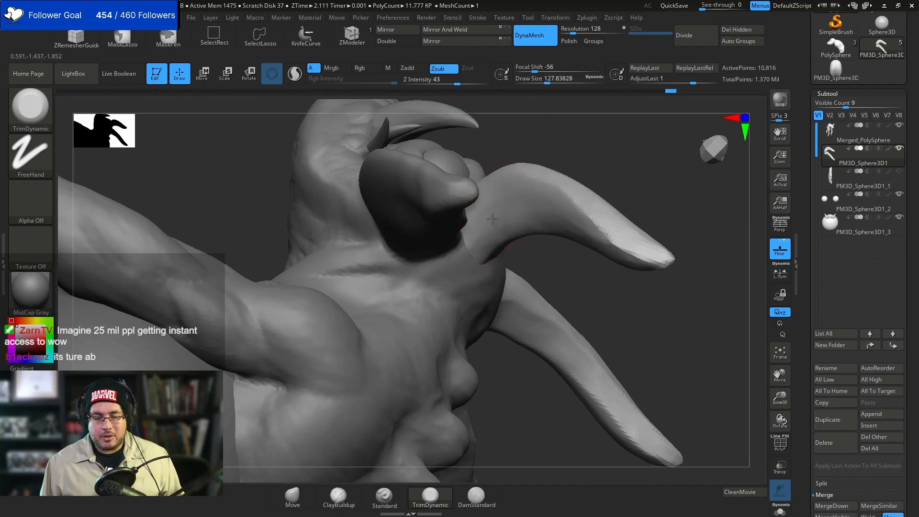
{"action": "right_click_drag", "start_coordinate": [596, 236], "coordinate": [526, 172]}
{"action": "left_click_drag", "start_coordinate": [559, 184], "coordinate": [532, 172]}
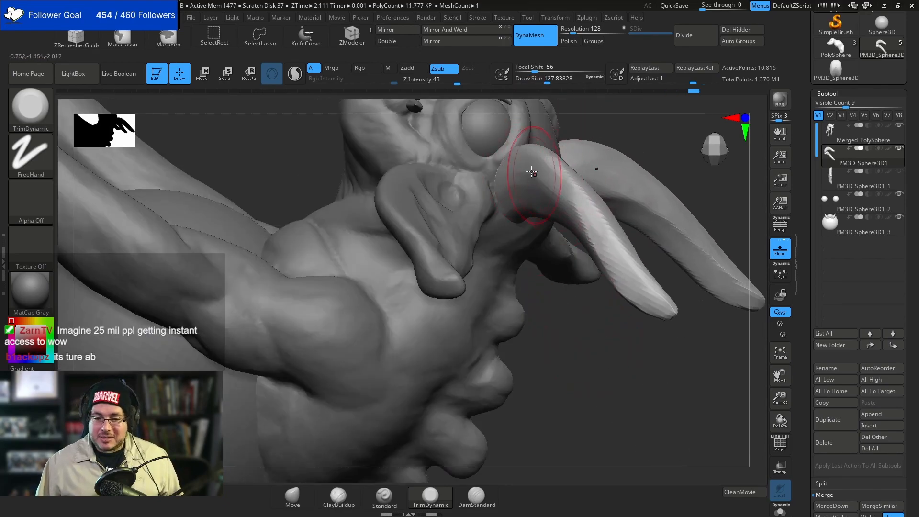
{"action": "mouse_move", "coordinate": [566, 198]}
{"action": "left_mouse_down"}
{"action": "mouse_move", "coordinate": [562, 168]}
{"action": "mouse_move", "coordinate": [585, 181]}
{"action": "mouse_move", "coordinate": [593, 215]}
{"action": "left_mouse_up"}
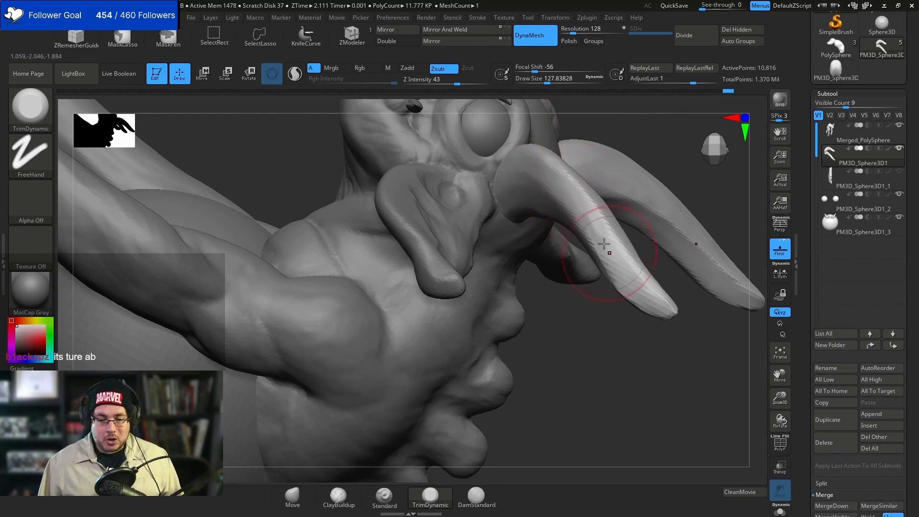
- Trim the horns near where they meet the head, reducing the TrimDynamic draw size to about 87
{"action": "mouse_move", "coordinate": [582, 130]}
{"action": "right_mouse_down"}
{"action": "mouse_move", "coordinate": [617, 194]}
{"action": "mouse_move", "coordinate": [550, 194]}
{"action": "right_mouse_up"}
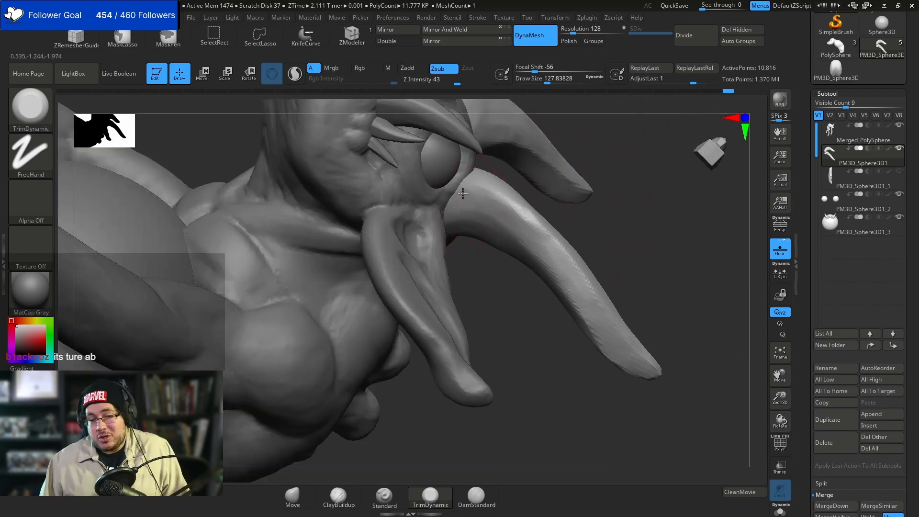
{"action": "mouse_move", "coordinate": [532, 231]}
{"action": "right_mouse_down"}
{"action": "mouse_move", "coordinate": [600, 250]}
{"action": "mouse_move", "coordinate": [527, 199]}
{"action": "right_mouse_up"}
{"action": "right_click_drag", "start_coordinate": [720, 258], "coordinate": [674, 202]}
{"action": "mouse_move", "coordinate": [555, 207]}
{"action": "right_mouse_down"}
{"action": "mouse_move", "coordinate": [617, 167]}
{"action": "mouse_move", "coordinate": [666, 206]}
{"action": "mouse_move", "coordinate": [633, 260]}
{"action": "mouse_move", "coordinate": [619, 222]}
{"action": "mouse_move", "coordinate": [533, 253]}
{"action": "right_mouse_up"}
{"action": "key", "text": "space"}
{"action": "left_click_drag", "start_coordinate": [533, 253], "coordinate": [522, 254]}
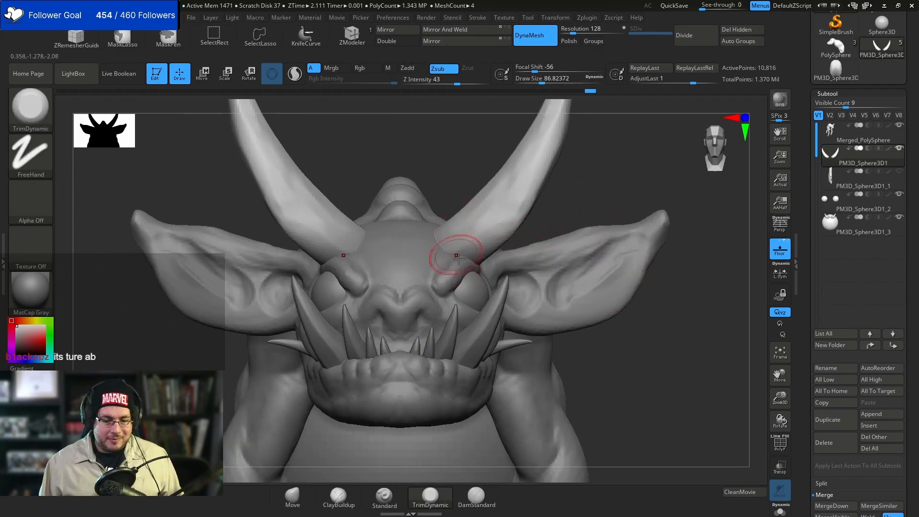
- Select the body subtool and build up skin along the inner front of the horn bases with ClayBuildup at about size 65
{"action": "left_click", "coordinate": [438, 278], "text": "alt"}
{"action": "right_click_drag", "start_coordinate": [431, 265], "coordinate": [434, 207]}
{"action": "key", "text": "b"}
{"action": "key", "text": "c"}
{"action": "key", "text": "b"}
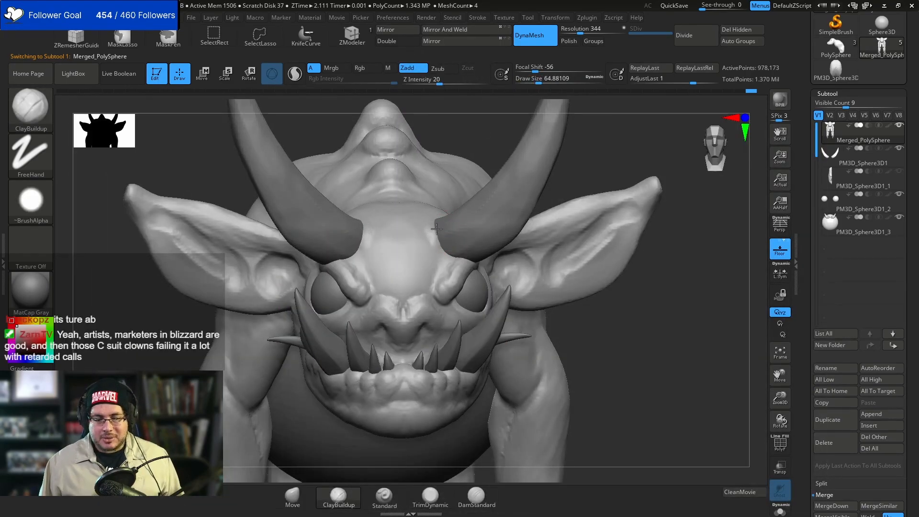
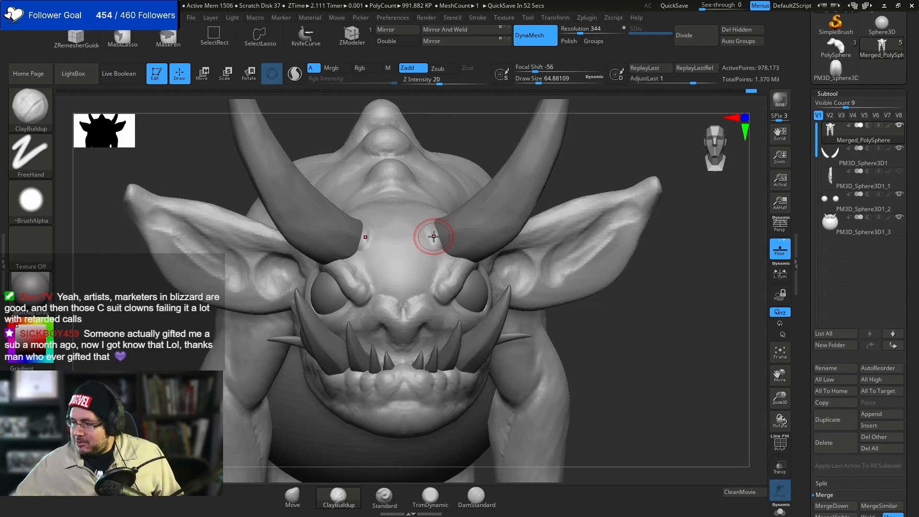
- Build raised skin ridges around the top and back of the horn bases with ClayBuildup at a draw size of about 101
{"action": "key", "text": "space"}
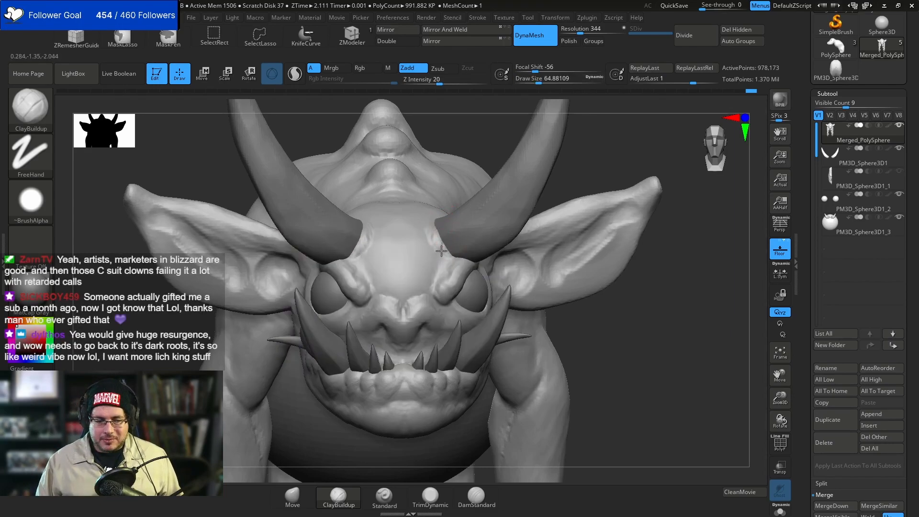
{"action": "left_click_drag", "start_coordinate": [485, 142], "coordinate": [531, 177]}
{"action": "left_click_drag", "start_coordinate": [538, 239], "coordinate": [552, 318], "text": "alt"}
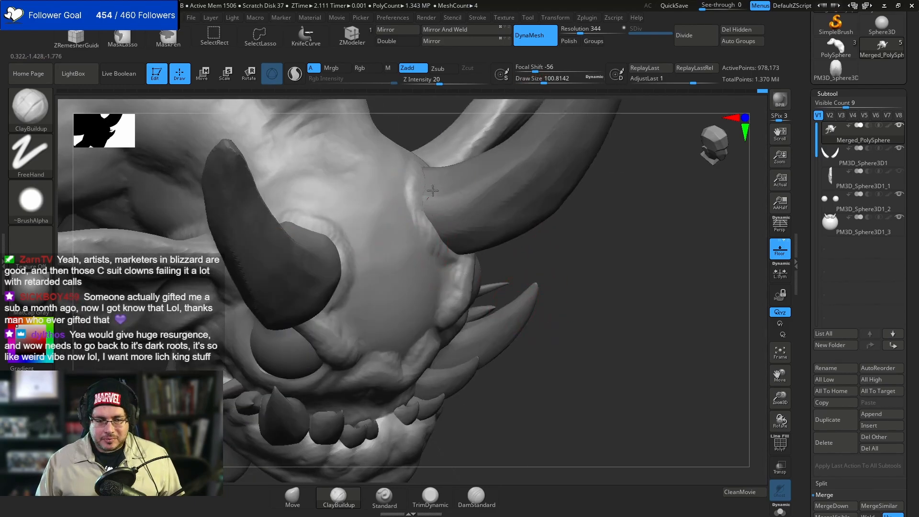
{"action": "left_click_drag", "start_coordinate": [557, 234], "coordinate": [483, 225]}
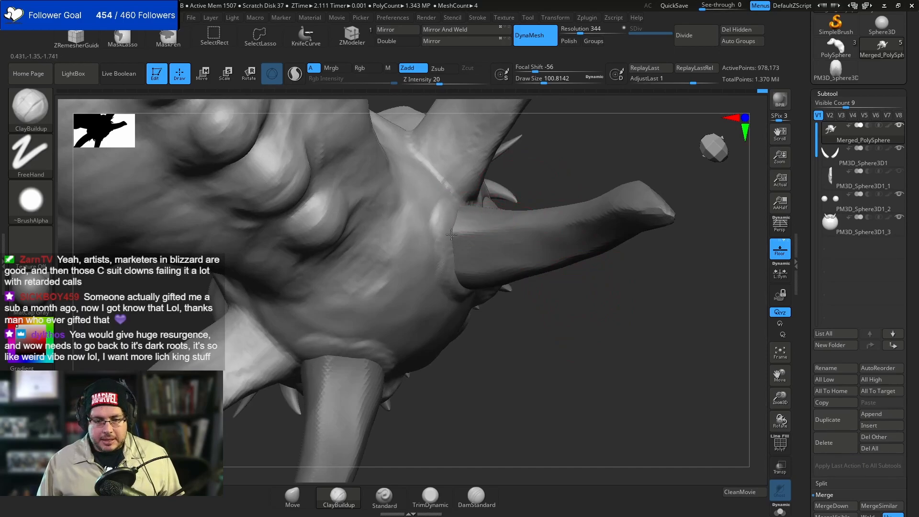
- Build up skin around the side and front of the horn bases with ClayBuildup, reducing the draw size to about 68
{"action": "left_click_drag", "start_coordinate": [442, 251], "coordinate": [424, 201]}
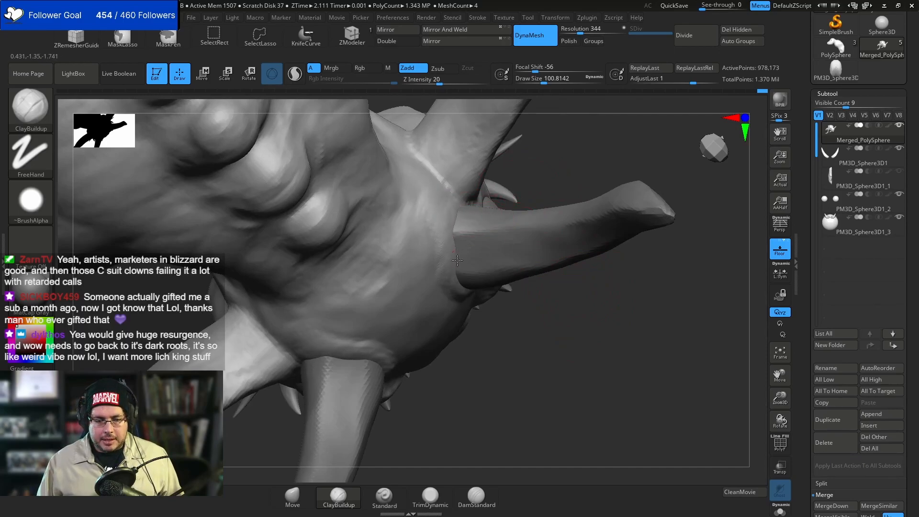
{"action": "left_click_drag", "start_coordinate": [581, 282], "coordinate": [484, 317]}
{"action": "key", "text": "space"}
{"action": "mouse_move", "coordinate": [487, 203]}
{"action": "left_mouse_down"}
{"action": "mouse_move", "coordinate": [478, 202]}
{"action": "mouse_move", "coordinate": [505, 195]}
{"action": "left_mouse_up"}
{"action": "key", "text": "space"}
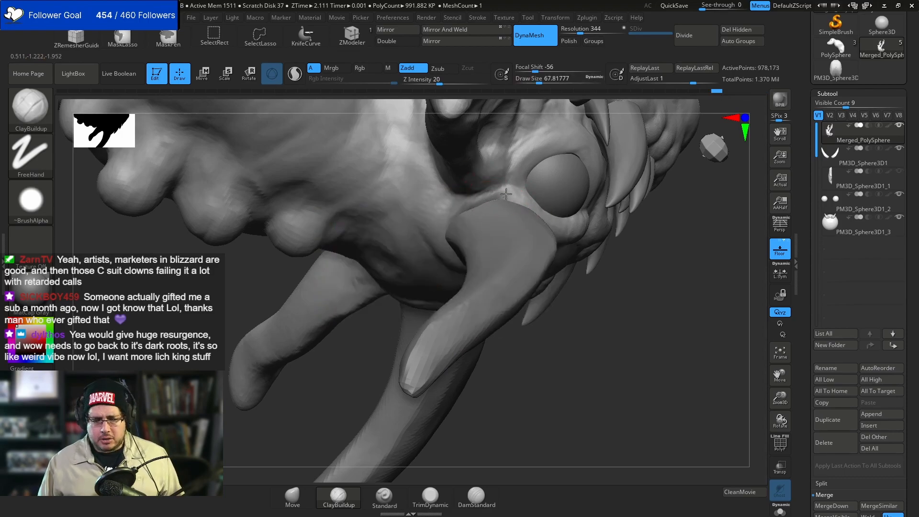
{"action": "right_click_drag", "start_coordinate": [520, 212], "coordinate": [612, 323]}
{"action": "left_click_drag", "start_coordinate": [648, 242], "coordinate": [626, 198]}
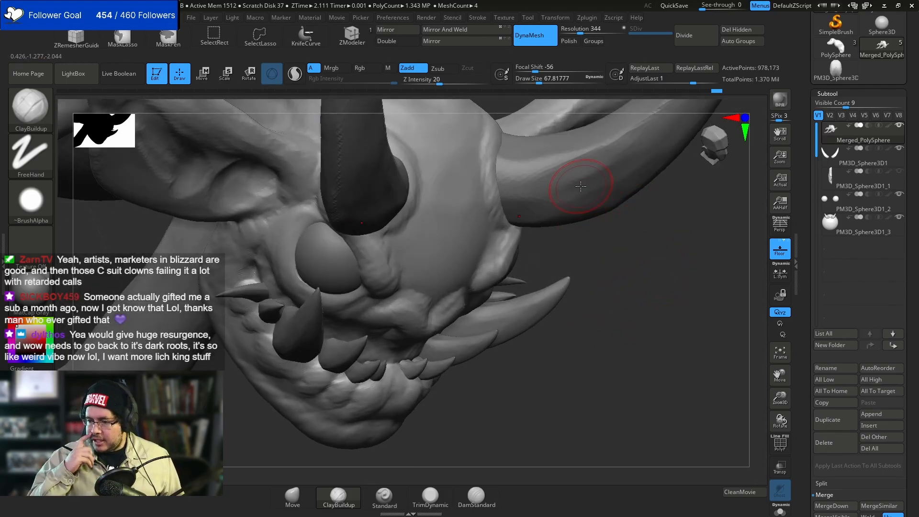
{"action": "left_click_drag", "start_coordinate": [599, 258], "coordinate": [615, 239]}
{"action": "mouse_move", "coordinate": [583, 150]}
{"action": "left_mouse_down", "text": "alt"}
{"action": "mouse_move", "coordinate": [582, 187]}
{"action": "mouse_move", "coordinate": [498, 199]}
{"action": "left_mouse_up", "text": "alt"}
- Sculpt finer brow ridges between the horn base and the eye with ClayBuildup at a draw size of about 35
{"action": "key", "text": "space"}
{"action": "left_click_drag", "start_coordinate": [407, 205], "coordinate": [399, 206]}
{"action": "left_click_drag", "start_coordinate": [425, 153], "coordinate": [485, 135]}
{"action": "key", "text": "space"}
{"action": "left_click_drag", "start_coordinate": [416, 262], "coordinate": [410, 262]}
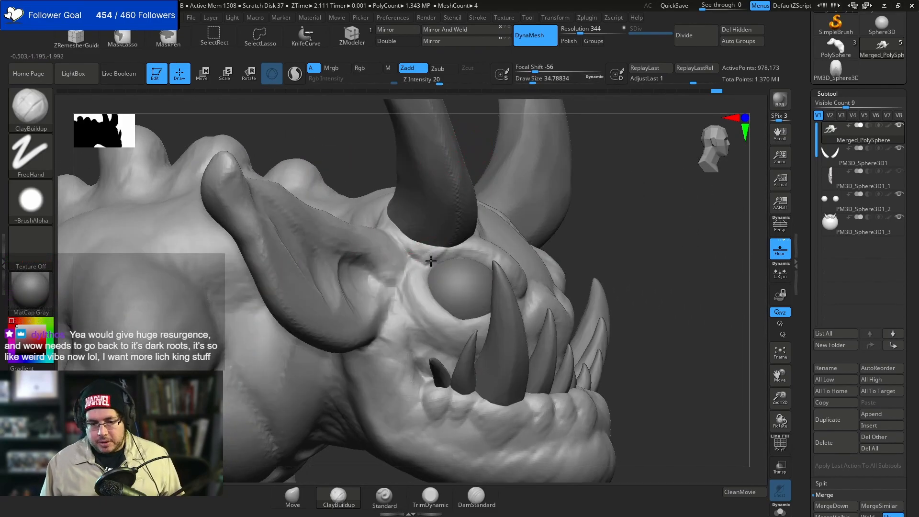
{"action": "left_click_drag", "start_coordinate": [519, 203], "coordinate": [490, 204]}
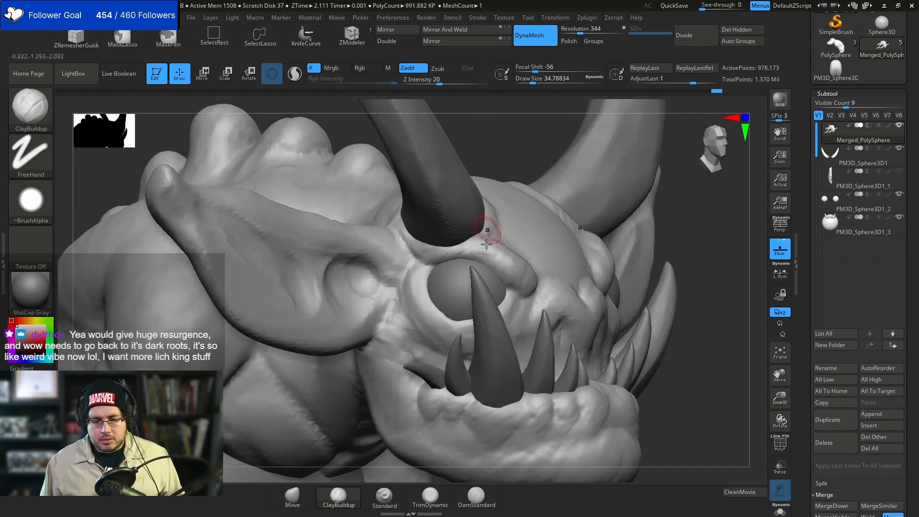
- Work around the brow and where the ear meets the head with ClayBuildup, raising the draw size to about 77
{"action": "left_click_drag", "start_coordinate": [716, 242], "coordinate": [540, 160]}
{"action": "left_click_drag", "start_coordinate": [704, 326], "coordinate": [614, 313], "text": "alt"}
{"action": "left_click_drag", "start_coordinate": [668, 294], "coordinate": [604, 306]}
{"action": "left_click_drag", "start_coordinate": [706, 238], "coordinate": [615, 239]}
{"action": "key", "text": "space"}
{"action": "left_click_drag", "start_coordinate": [669, 201], "coordinate": [634, 204]}
{"action": "key", "text": "space"}
{"action": "left_click_drag", "start_coordinate": [485, 215], "coordinate": [491, 215]}
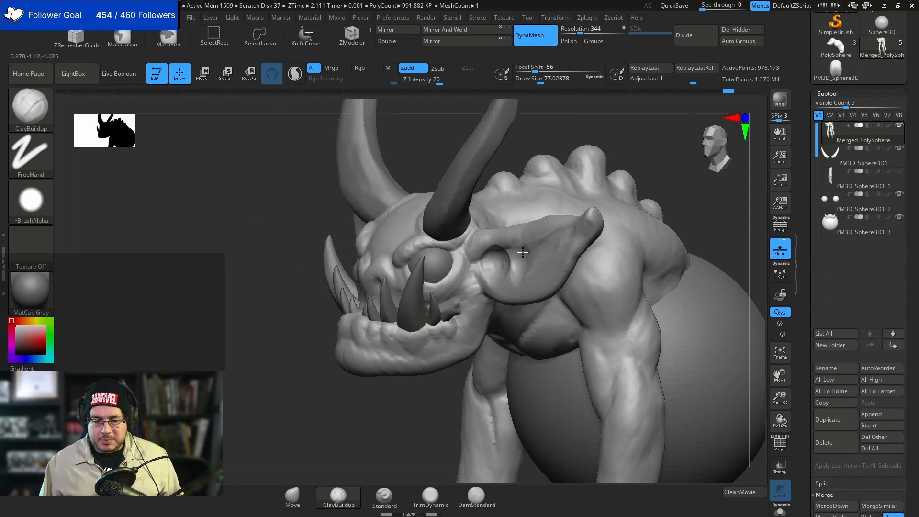
- Select the teeth subtool, hide its large sphere at the hips and delete the hidden geometry
{"action": "left_click_drag", "start_coordinate": [677, 150], "coordinate": [622, 187], "text": "alt"}
{"action": "left_click", "coordinate": [686, 321], "text": "alt"}
{"action": "mouse_move", "coordinate": [735, 228]}
{"action": "left_mouse_down"}
{"action": "mouse_move", "coordinate": [658, 199]}
{"action": "mouse_move", "coordinate": [603, 304]}
{"action": "left_mouse_up"}
{"action": "key", "text": "ctrl+shift"}
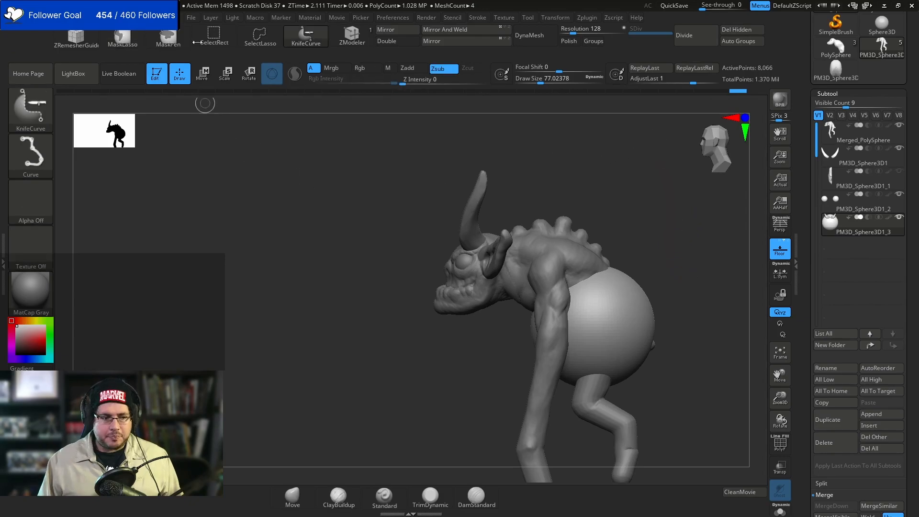
{"action": "left_click_drag", "start_coordinate": [351, 251], "coordinate": [366, 295], "text": "ctrl+shift"}
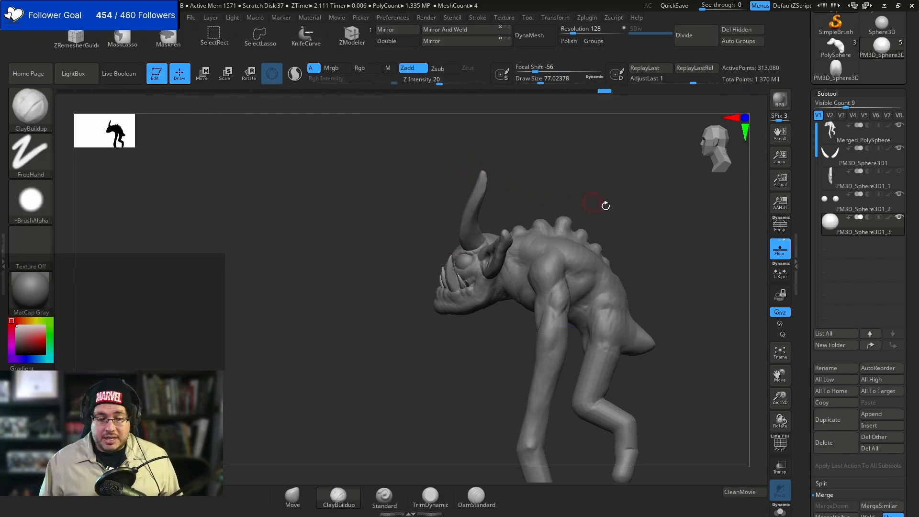
{"action": "left_click", "coordinate": [635, 190], "text": "ctrl+shift"}
{"action": "left_click", "coordinate": [635, 190], "text": "ctrl+shift"}
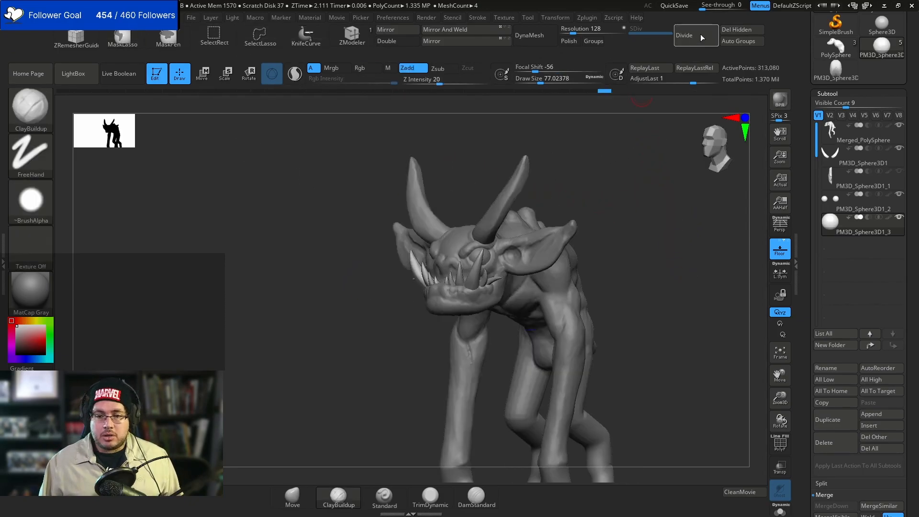
{"action": "left_click", "coordinate": [736, 29]}
{"action": "left_click", "coordinate": [548, 206], "text": "ctrl+shift"}
{"action": "left_click", "coordinate": [419, 257], "text": "ctrl+shift"}
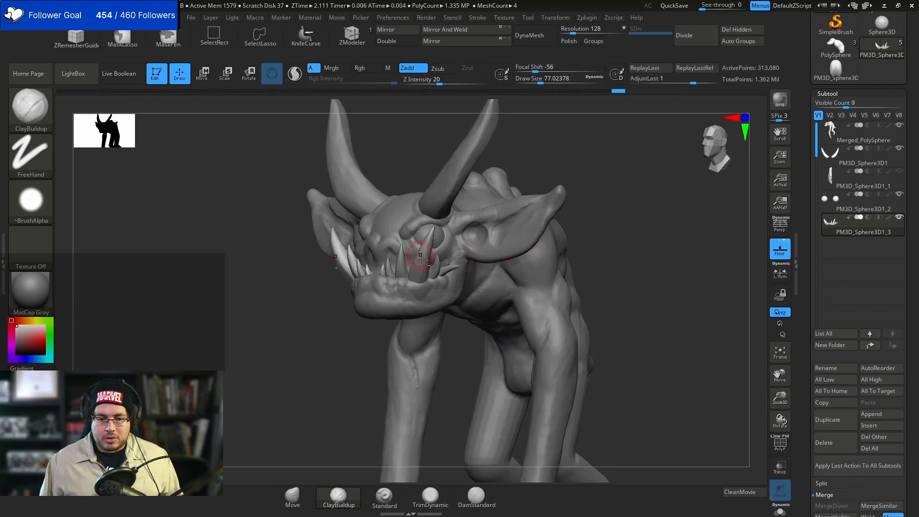
- Select the body subtool and build up ridges along the ears with ClayBuildup at a draw size of about 74
{"action": "left_click", "coordinate": [459, 236], "text": "alt"}
{"action": "key", "text": "b"}
{"action": "key", "text": "c"}
{"action": "key", "text": "Escape"}
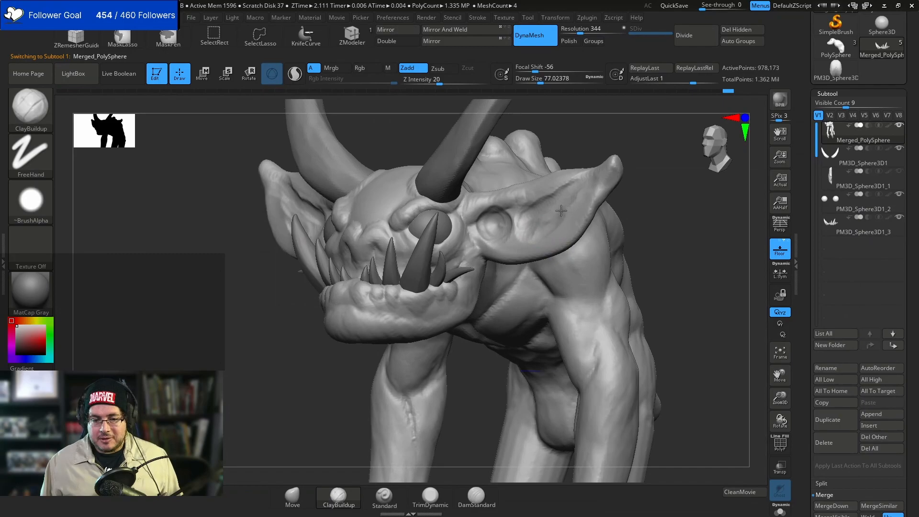
{"action": "left_click_drag", "start_coordinate": [622, 168], "coordinate": [659, 172]}
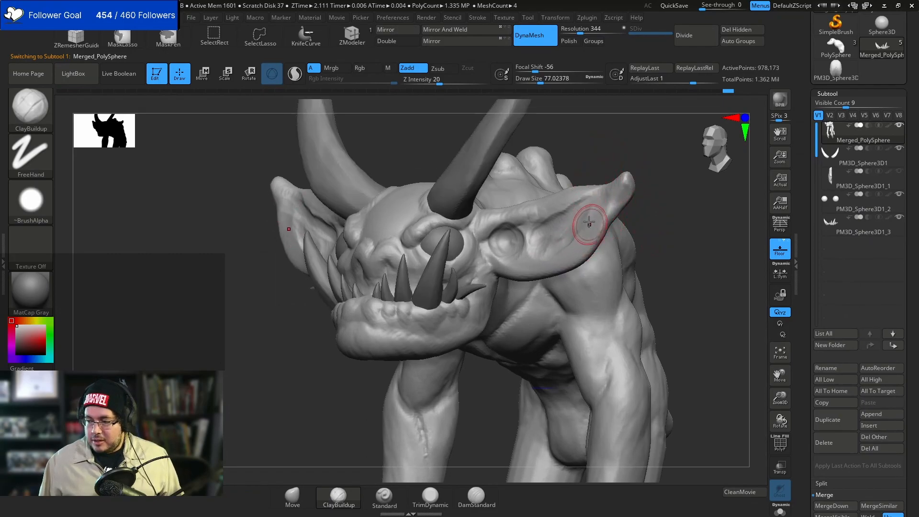
{"action": "right_click_drag", "start_coordinate": [581, 217], "coordinate": [626, 180]}
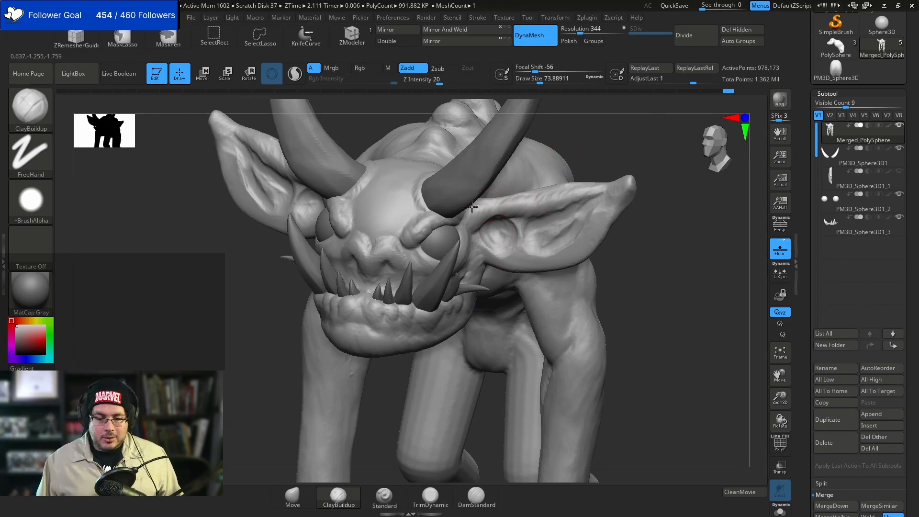
{"action": "left_click_drag", "start_coordinate": [648, 160], "coordinate": [579, 208]}
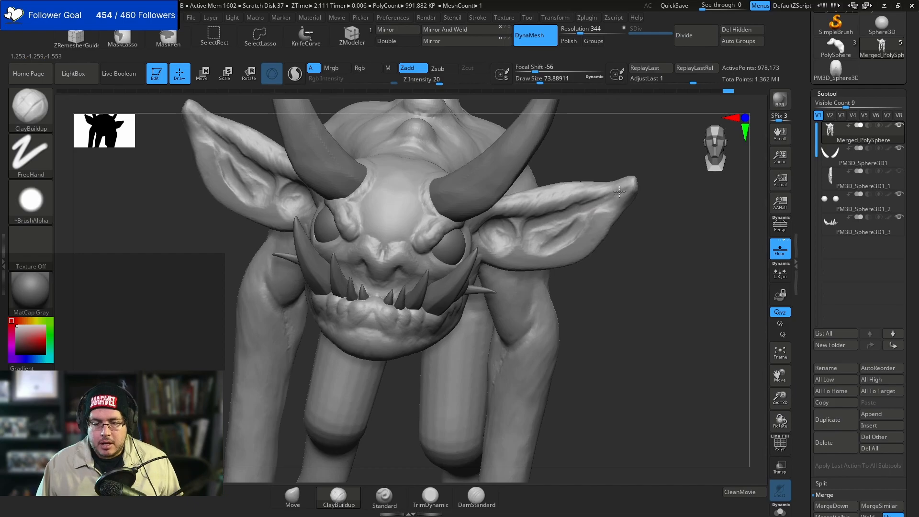
- Sculpt and smooth folds in the inner ear near the head with ClayBuildup at a draw size of about 59
{"action": "mouse_move", "coordinate": [637, 233]}
{"action": "left_mouse_down"}
{"action": "mouse_move", "coordinate": [628, 195]}
{"action": "mouse_move", "coordinate": [621, 221]}
{"action": "mouse_move", "coordinate": [580, 240]}
{"action": "mouse_move", "coordinate": [607, 203]}
{"action": "mouse_move", "coordinate": [544, 246]}
{"action": "mouse_move", "coordinate": [511, 254]}
{"action": "left_mouse_up"}
{"action": "key", "text": "space"}
{"action": "left_click_drag", "start_coordinate": [684, 230], "coordinate": [619, 245]}
{"action": "mouse_move", "coordinate": [524, 222]}
{"action": "left_mouse_down"}
{"action": "mouse_move", "coordinate": [528, 232]}
{"action": "mouse_move", "coordinate": [528, 225]}
{"action": "left_mouse_up"}
{"action": "key", "text": "space"}
{"action": "left_click_drag", "start_coordinate": [533, 224], "coordinate": [527, 234]}
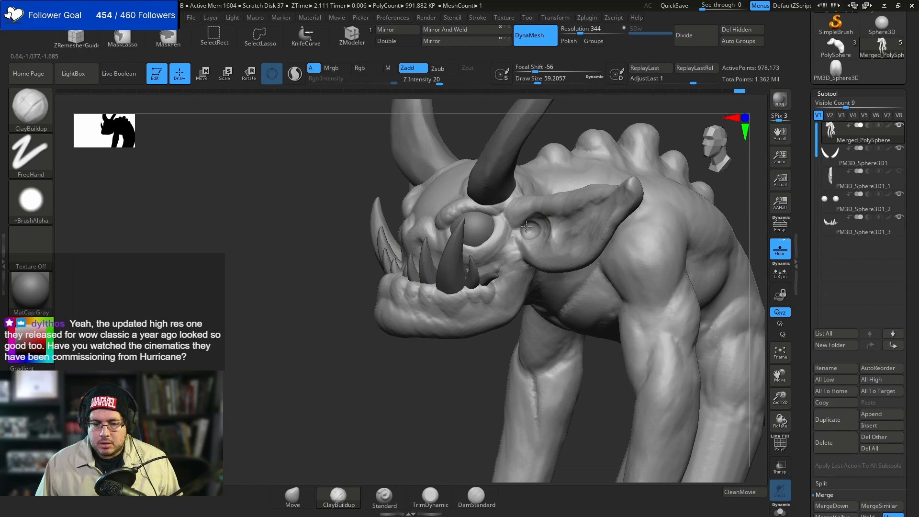
{"action": "left_click_drag", "start_coordinate": [539, 229], "coordinate": [537, 235]}
{"action": "left_click_drag", "start_coordinate": [484, 363], "coordinate": [541, 354], "text": "shift"}
{"action": "left_click_drag", "start_coordinate": [626, 289], "coordinate": [555, 217]}
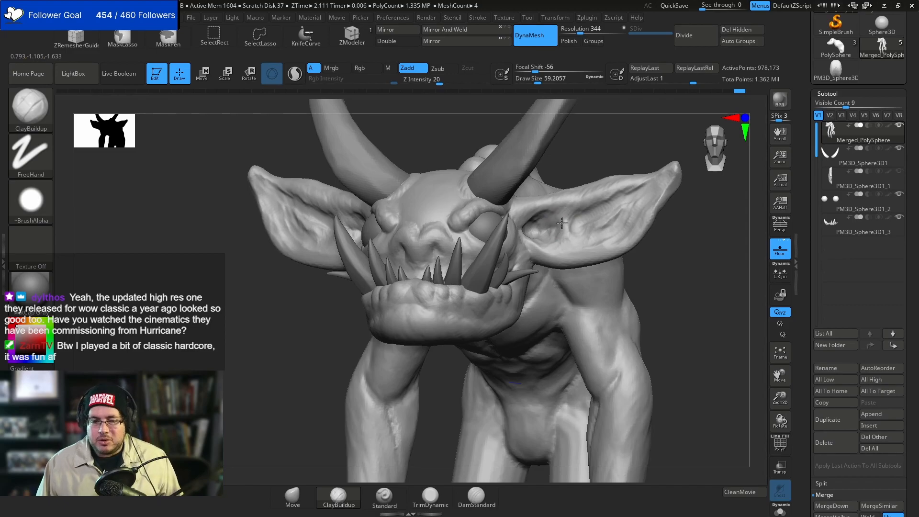
{"action": "left_click_drag", "start_coordinate": [668, 263], "coordinate": [665, 251]}
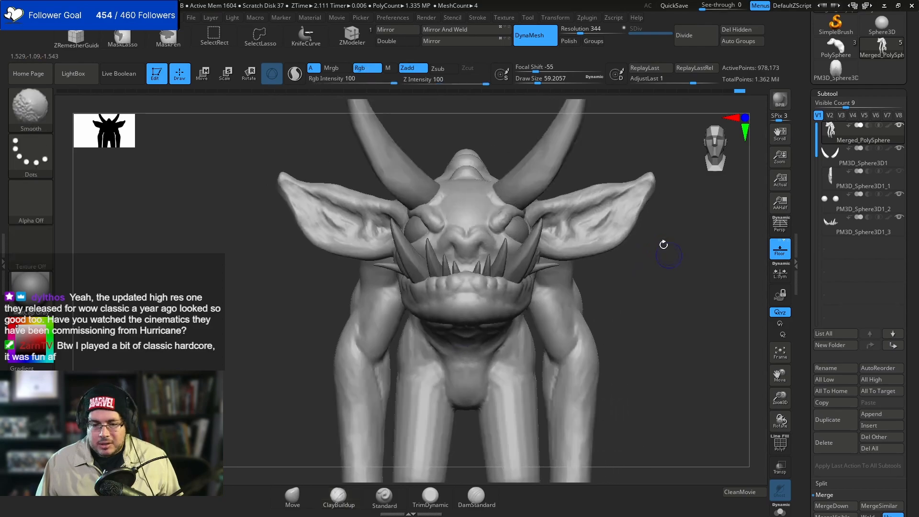
{"action": "scroll", "coordinate": [591, 218], "scroll_direction": "down", "scroll_amount": 2}
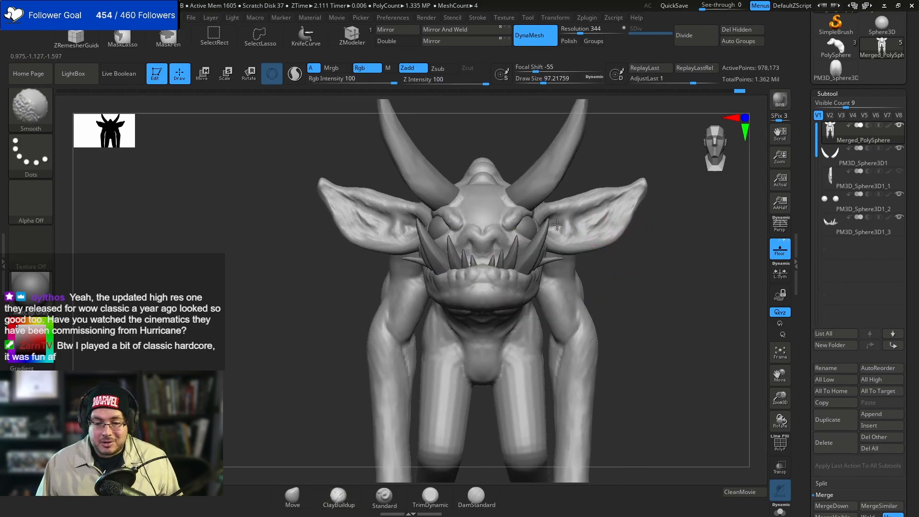
- Flatten the surfaces of the short tail with TrimDynamic at a draw size of about 145
{"action": "mouse_move", "coordinate": [620, 281]}
{"action": "left_mouse_down"}
{"action": "mouse_move", "coordinate": [636, 285]}
{"action": "mouse_move", "coordinate": [681, 266]}
{"action": "mouse_move", "coordinate": [598, 277]}
{"action": "mouse_move", "coordinate": [543, 272]}
{"action": "mouse_move", "coordinate": [640, 230]}
{"action": "mouse_move", "coordinate": [648, 211]}
{"action": "mouse_move", "coordinate": [658, 271]}
{"action": "mouse_move", "coordinate": [677, 285]}
{"action": "mouse_move", "coordinate": [609, 205]}
{"action": "left_mouse_up"}
{"action": "key", "text": "b"}
{"action": "key", "text": "t"}
{"action": "key", "text": "d"}
{"action": "key", "text": "s"}
{"action": "left_click_drag", "start_coordinate": [602, 259], "coordinate": [637, 170]}
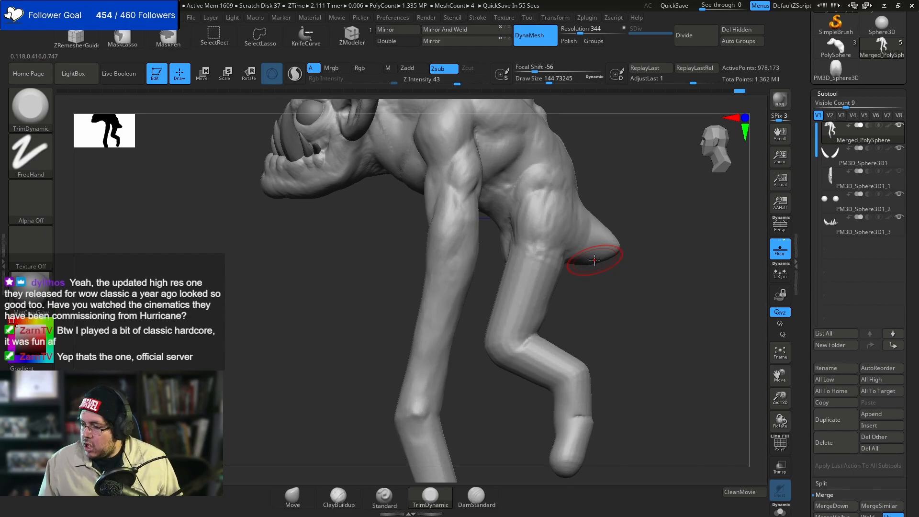
{"action": "mouse_move", "coordinate": [598, 271]}
{"action": "left_mouse_down"}
{"action": "mouse_move", "coordinate": [588, 268]}
{"action": "mouse_move", "coordinate": [593, 237]}
{"action": "mouse_move", "coordinate": [614, 243]}
{"action": "left_mouse_up"}
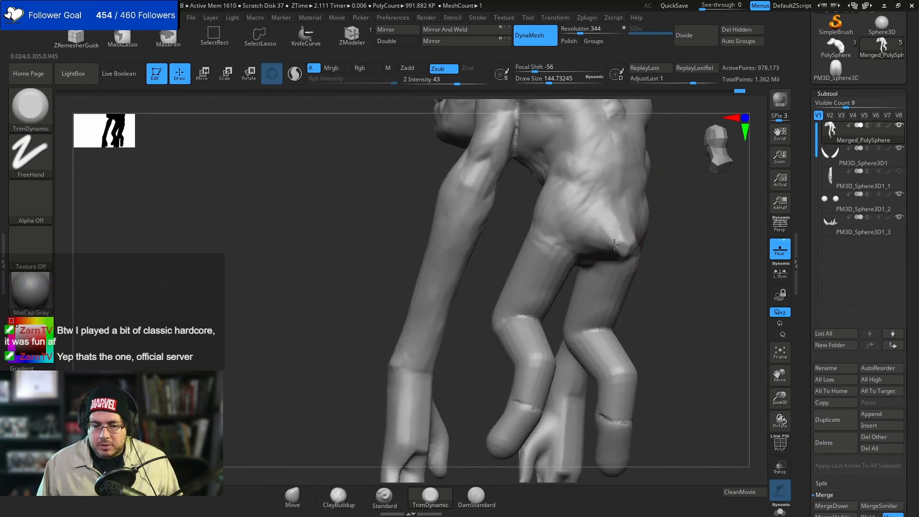
- Isolate the hips and legs by hiding the rest of the body mesh
{"action": "left_click_drag", "start_coordinate": [672, 235], "coordinate": [610, 206]}
{"action": "left_click_drag", "start_coordinate": [549, 351], "coordinate": [535, 329], "text": "alt"}
{"action": "mouse_move", "coordinate": [596, 327]}
{"action": "left_mouse_down", "text": "ctrl+alt+shift"}
{"action": "mouse_move", "coordinate": [547, 130]}
{"action": "mouse_move", "coordinate": [501, 148]}
{"action": "mouse_move", "coordinate": [538, 328]}
{"action": "left_mouse_up", "text": "ctrl+alt+shift"}
{"action": "mouse_move", "coordinate": [629, 276]}
{"action": "left_mouse_down"}
{"action": "mouse_move", "coordinate": [684, 242]}
{"action": "mouse_move", "coordinate": [678, 263]}
{"action": "left_mouse_up"}
{"action": "left_click_drag", "start_coordinate": [665, 239], "coordinate": [636, 202]}
- Build up volume on the hips and outer upper thighs with ClayBuildup at a draw size of about 167
{"action": "key", "text": "b"}
{"action": "key", "text": "c"}
{"action": "key", "text": "b"}
{"action": "key", "text": "]"}
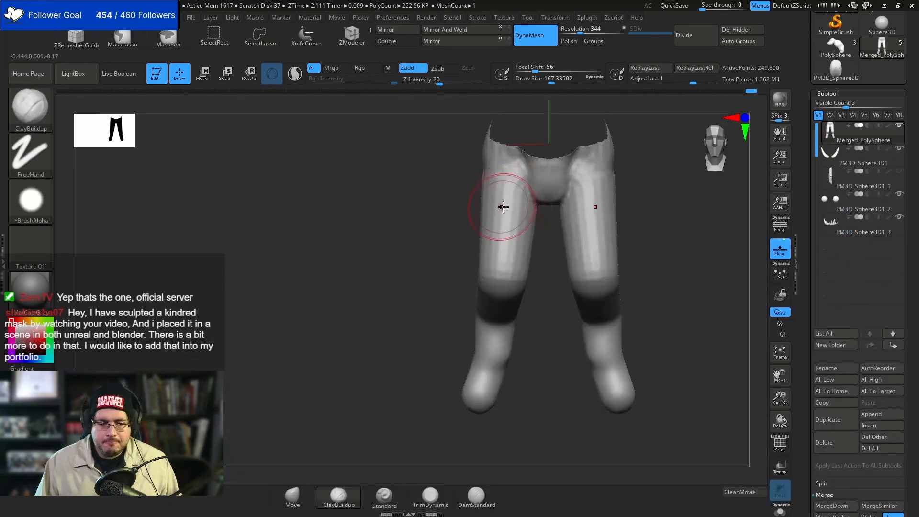
{"action": "mouse_move", "coordinate": [500, 197]}
{"action": "left_mouse_down"}
{"action": "mouse_move", "coordinate": [493, 186]}
{"action": "mouse_move", "coordinate": [478, 196]}
{"action": "left_mouse_up"}
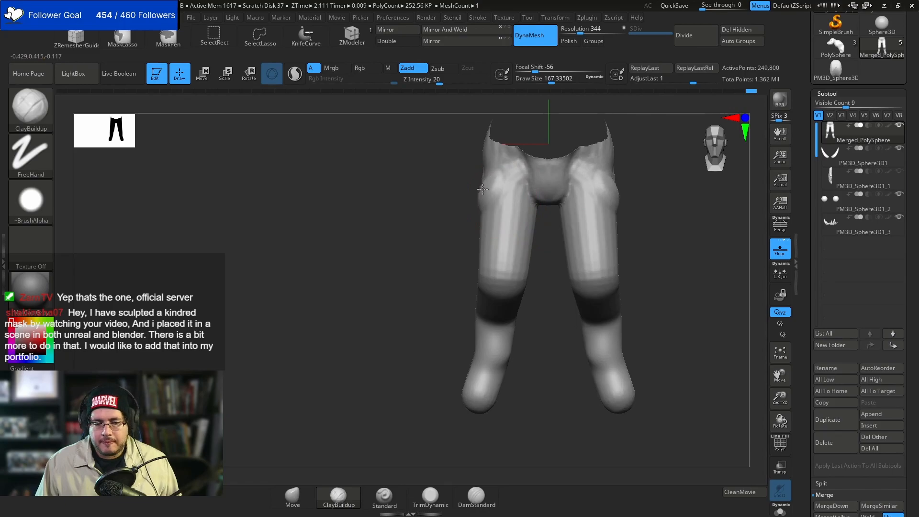
{"action": "mouse_move", "coordinate": [451, 223]}
{"action": "left_mouse_down"}
{"action": "mouse_move", "coordinate": [461, 187]}
{"action": "mouse_move", "coordinate": [491, 201]}
{"action": "left_mouse_up"}
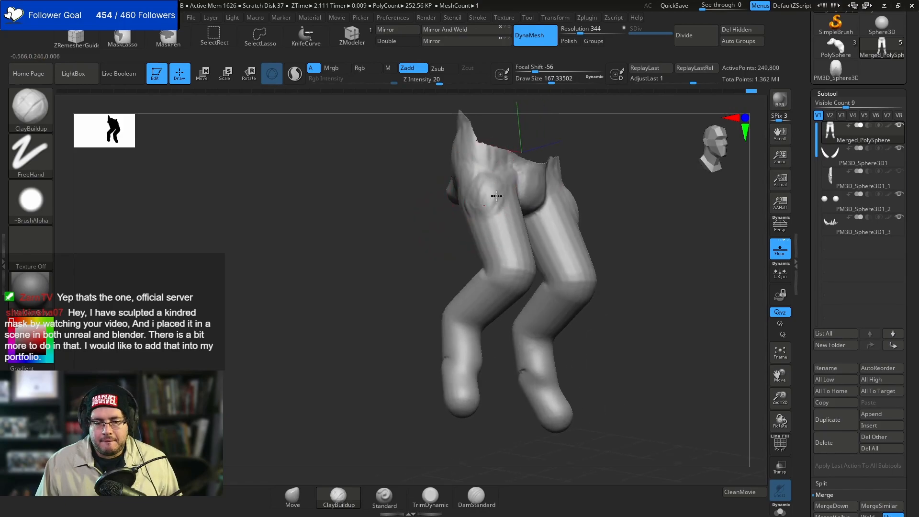
{"action": "left_click_drag", "start_coordinate": [595, 146], "coordinate": [537, 165]}
{"action": "mouse_move", "coordinate": [481, 204]}
{"action": "left_mouse_down"}
{"action": "mouse_move", "coordinate": [493, 220]}
{"action": "mouse_move", "coordinate": [478, 207]}
{"action": "mouse_move", "coordinate": [490, 252]}
{"action": "mouse_move", "coordinate": [502, 183]}
{"action": "mouse_move", "coordinate": [485, 177]}
{"action": "mouse_move", "coordinate": [504, 199]}
{"action": "mouse_move", "coordinate": [472, 201]}
{"action": "left_mouse_up"}
- Flatten the thigh forms into planes with TrimDynamic at a draw size of about 158
{"action": "key", "text": "b"}
{"action": "key", "text": "t"}
{"action": "key", "text": "d"}
{"action": "key", "text": "space"}
{"action": "right_click_drag", "start_coordinate": [450, 201], "coordinate": [482, 201]}
{"action": "mouse_move", "coordinate": [482, 201]}
{"action": "left_mouse_down"}
{"action": "mouse_move", "coordinate": [454, 190]}
{"action": "mouse_move", "coordinate": [500, 222]}
{"action": "left_mouse_up"}
{"action": "right_click_drag", "start_coordinate": [503, 221], "coordinate": [471, 206]}
{"action": "key", "text": "space"}
{"action": "left_click_drag", "start_coordinate": [501, 193], "coordinate": [495, 193]}
{"action": "left_click_drag", "start_coordinate": [499, 185], "coordinate": [493, 173]}
{"action": "left_click_drag", "start_coordinate": [484, 234], "coordinate": [488, 206]}
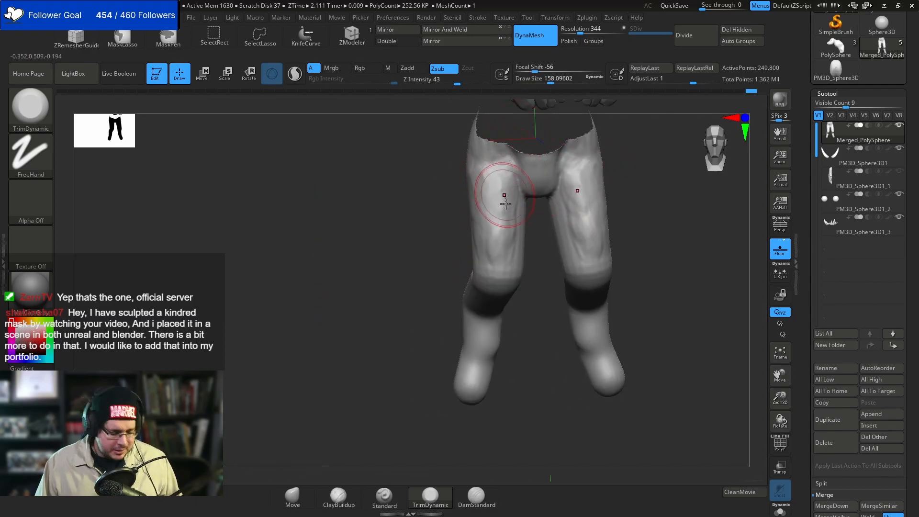
- Add long muscle forms down the front of the thighs with ClayBuildup at a draw size of about 158
{"action": "key", "text": "b"}
{"action": "key", "text": "c"}
{"action": "key", "text": "b"}
{"action": "mouse_move", "coordinate": [499, 167]}
{"action": "left_mouse_down"}
{"action": "mouse_move", "coordinate": [476, 188]}
{"action": "mouse_move", "coordinate": [483, 237]}
{"action": "mouse_move", "coordinate": [511, 248]}
{"action": "left_mouse_up"}
{"action": "mouse_move", "coordinate": [502, 203]}
{"action": "right_mouse_down"}
{"action": "mouse_move", "coordinate": [478, 213]}
{"action": "mouse_move", "coordinate": [486, 218]}
{"action": "right_mouse_up"}
{"action": "mouse_move", "coordinate": [488, 258]}
{"action": "right_mouse_down"}
{"action": "mouse_move", "coordinate": [449, 269]}
{"action": "mouse_move", "coordinate": [492, 195]}
{"action": "right_mouse_up"}
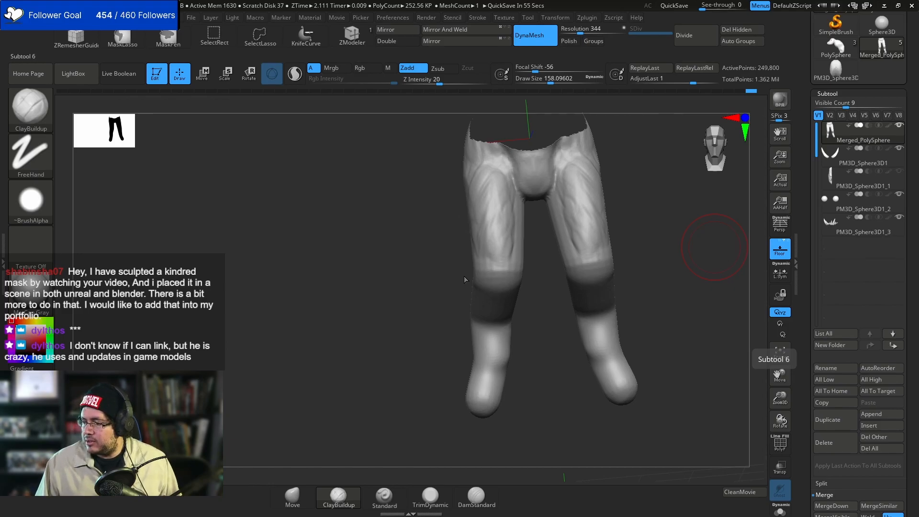
- Build up the inner and outer thigh muscles down to the knees with ClayBuildup
{"action": "left_click_drag", "start_coordinate": [431, 259], "coordinate": [538, 166]}
{"action": "right_click_drag", "start_coordinate": [538, 166], "coordinate": [489, 180]}
{"action": "right_click_drag", "start_coordinate": [558, 144], "coordinate": [537, 178], "text": "shift"}
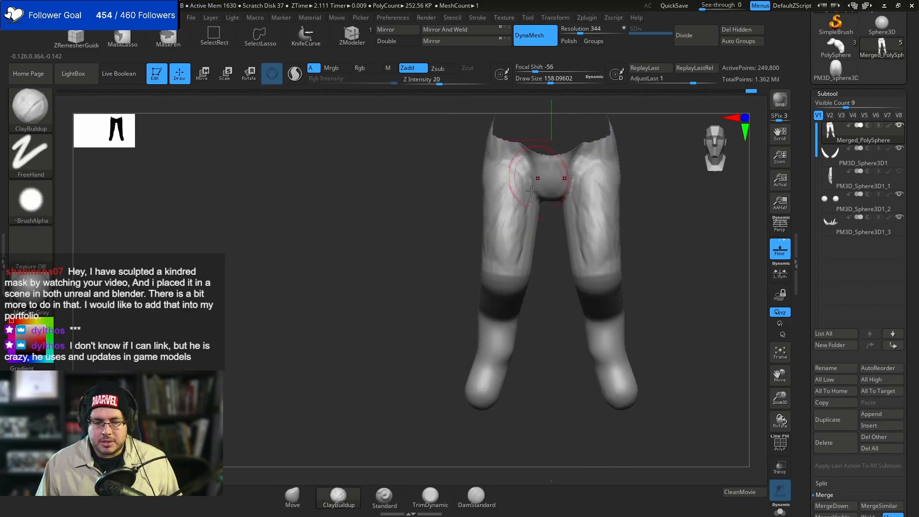
{"action": "mouse_move", "coordinate": [500, 198]}
{"action": "left_mouse_down"}
{"action": "mouse_move", "coordinate": [523, 247]}
{"action": "mouse_move", "coordinate": [521, 236]}
{"action": "left_mouse_up"}
{"action": "right_click_drag", "start_coordinate": [469, 241], "coordinate": [467, 250]}
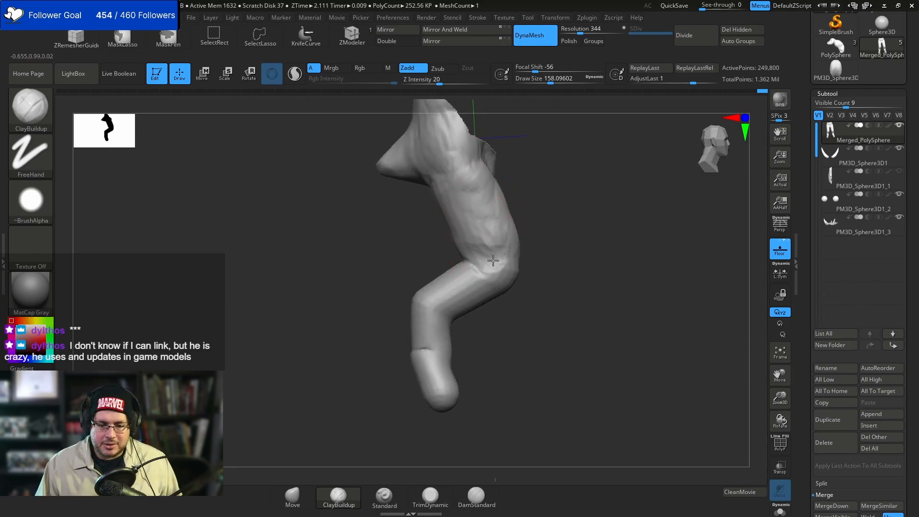
{"action": "right_click_drag", "start_coordinate": [537, 250], "coordinate": [478, 223], "text": "shift"}
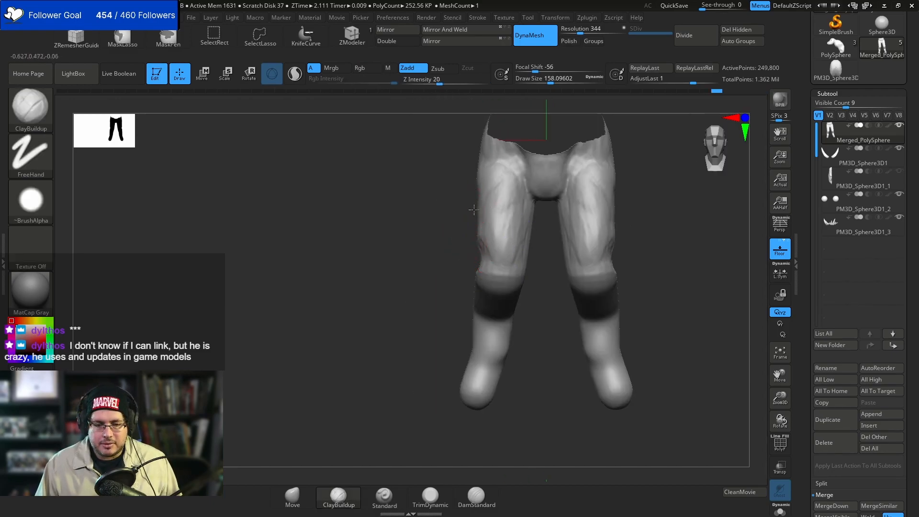
- Build up the knees and the back of the lower legs with ClayBuildup
{"action": "mouse_move", "coordinate": [508, 263]}
{"action": "right_mouse_down"}
{"action": "mouse_move", "coordinate": [521, 258]}
{"action": "mouse_move", "coordinate": [548, 289]}
{"action": "mouse_move", "coordinate": [548, 273]}
{"action": "mouse_move", "coordinate": [447, 278]}
{"action": "mouse_move", "coordinate": [464, 282]}
{"action": "mouse_move", "coordinate": [488, 199]}
{"action": "right_mouse_up"}
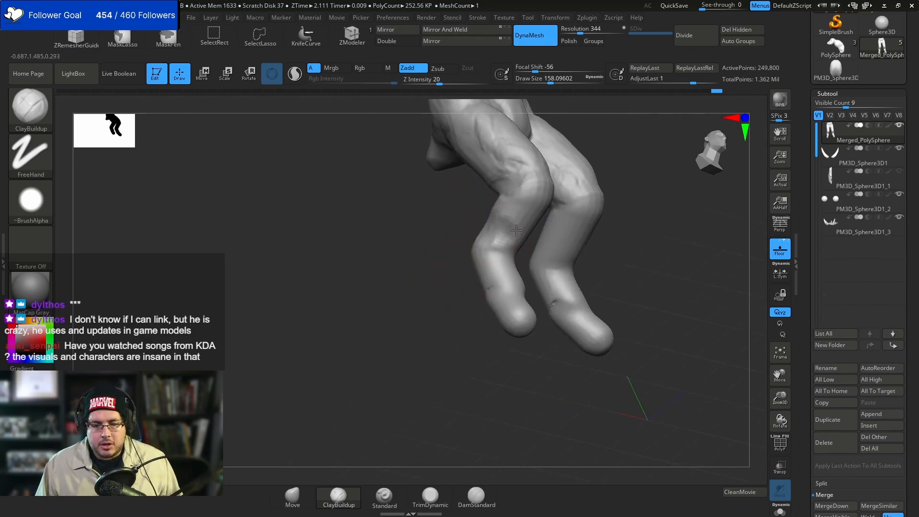
{"action": "right_click_drag", "start_coordinate": [600, 222], "coordinate": [433, 244]}
{"action": "mouse_move", "coordinate": [437, 261]}
{"action": "left_mouse_down"}
{"action": "mouse_move", "coordinate": [460, 246]}
{"action": "mouse_move", "coordinate": [429, 239]}
{"action": "left_mouse_up"}
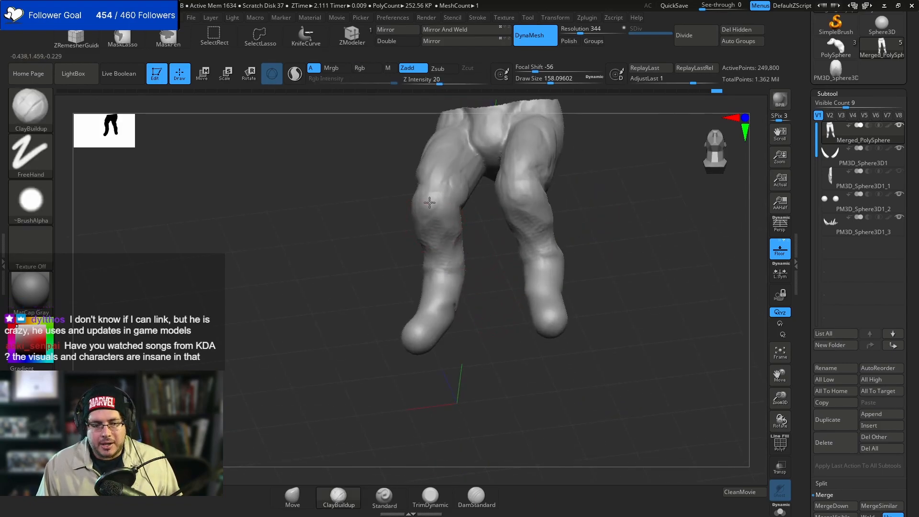
{"action": "right_click_drag", "start_coordinate": [427, 225], "coordinate": [517, 267]}
{"action": "right_click_drag", "start_coordinate": [459, 266], "coordinate": [380, 242]}
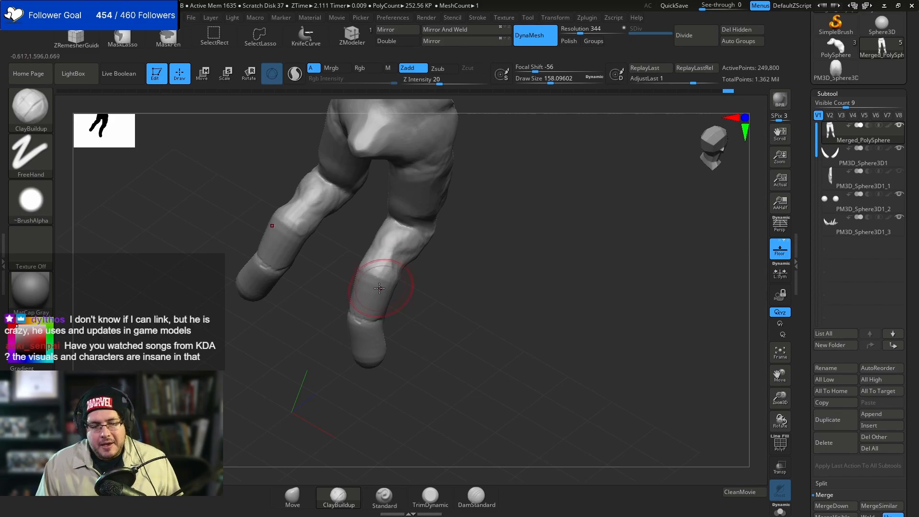
{"action": "right_click_drag", "start_coordinate": [391, 295], "coordinate": [379, 256]}
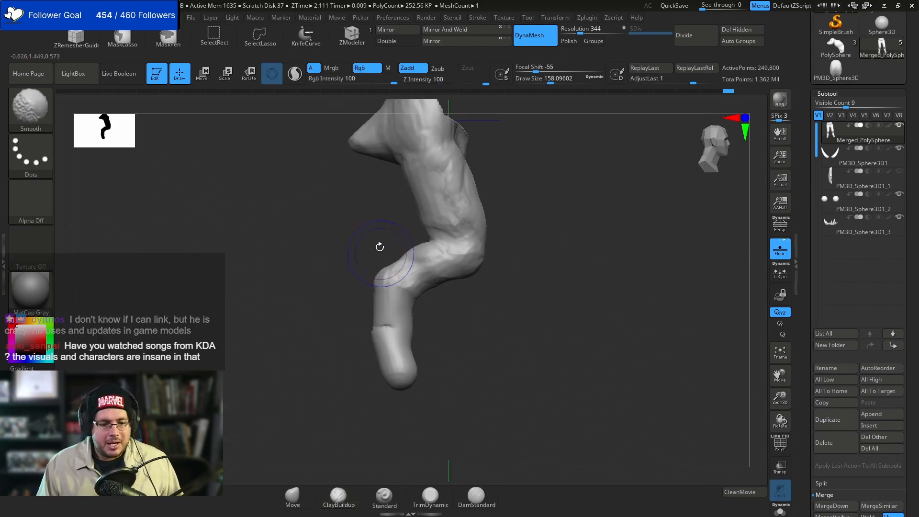
- Flatten the lower legs and ankles into planes with TrimDynamic at a draw size of about 140
{"action": "key", "text": "b"}
{"action": "key", "text": "t"}
{"action": "key", "text": "d"}
{"action": "key", "text": "space"}
{"action": "left_click_drag", "start_coordinate": [388, 252], "coordinate": [394, 252]}
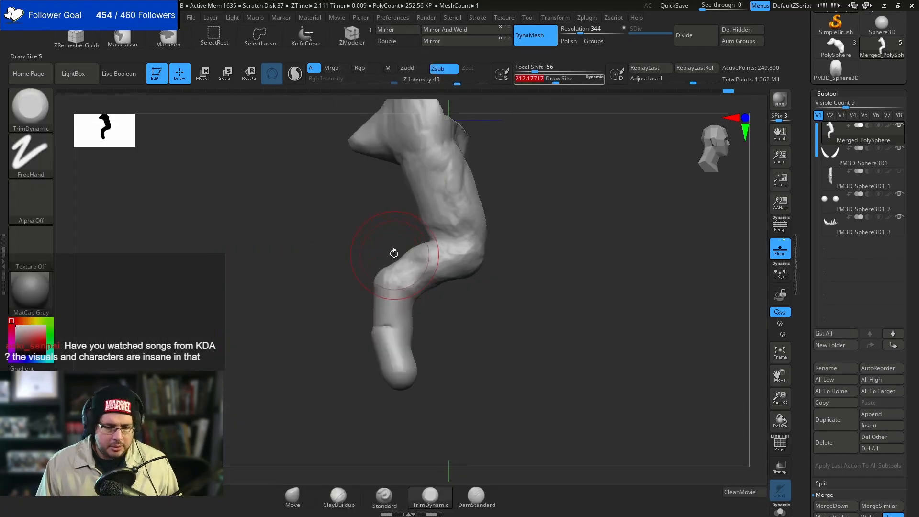
{"action": "right_click_drag", "start_coordinate": [395, 252], "coordinate": [398, 263]}
{"action": "mouse_move", "coordinate": [397, 262]}
{"action": "left_mouse_down"}
{"action": "mouse_move", "coordinate": [381, 265]}
{"action": "mouse_move", "coordinate": [396, 257]}
{"action": "mouse_move", "coordinate": [388, 259]}
{"action": "mouse_move", "coordinate": [408, 278]}
{"action": "mouse_move", "coordinate": [368, 288]}
{"action": "left_mouse_up"}
{"action": "key", "text": "s"}
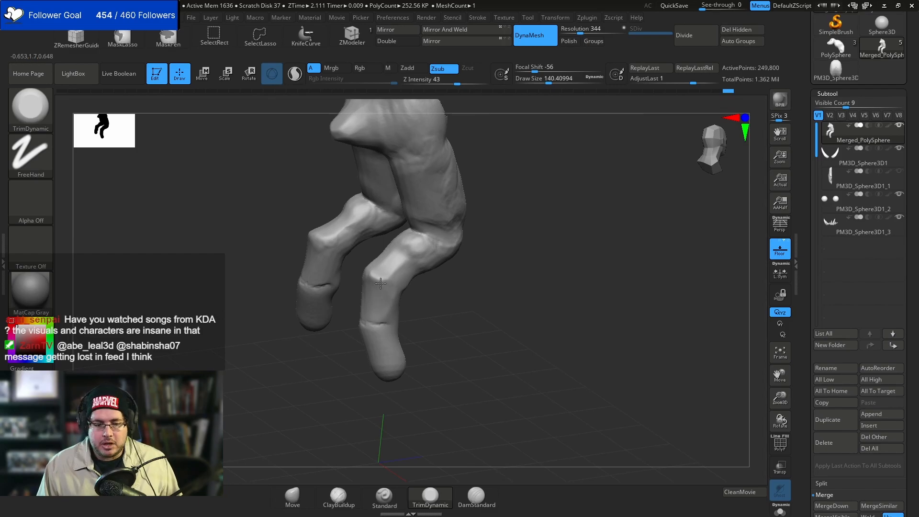
{"action": "right_click_drag", "start_coordinate": [390, 286], "coordinate": [415, 288]}
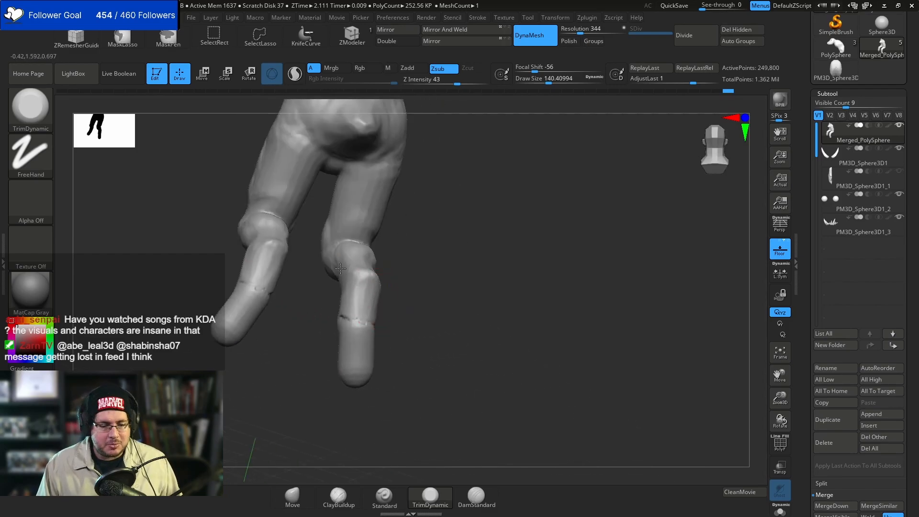
{"action": "right_click_drag", "start_coordinate": [340, 272], "coordinate": [377, 273]}
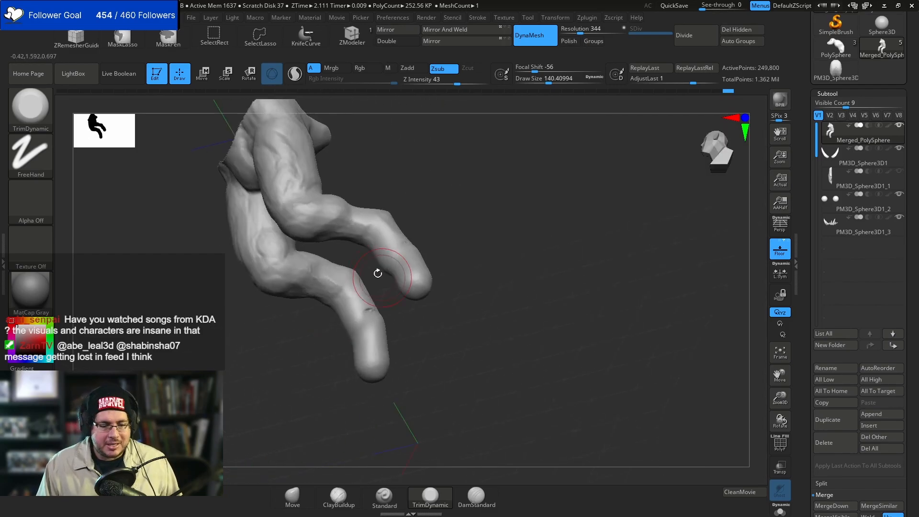
{"action": "key", "text": "space"}
{"action": "mouse_move", "coordinate": [297, 336]}
{"action": "right_mouse_down"}
{"action": "mouse_move", "coordinate": [307, 296]}
{"action": "mouse_move", "coordinate": [338, 264]}
{"action": "mouse_move", "coordinate": [363, 262]}
{"action": "mouse_move", "coordinate": [419, 142]}
{"action": "right_mouse_up"}
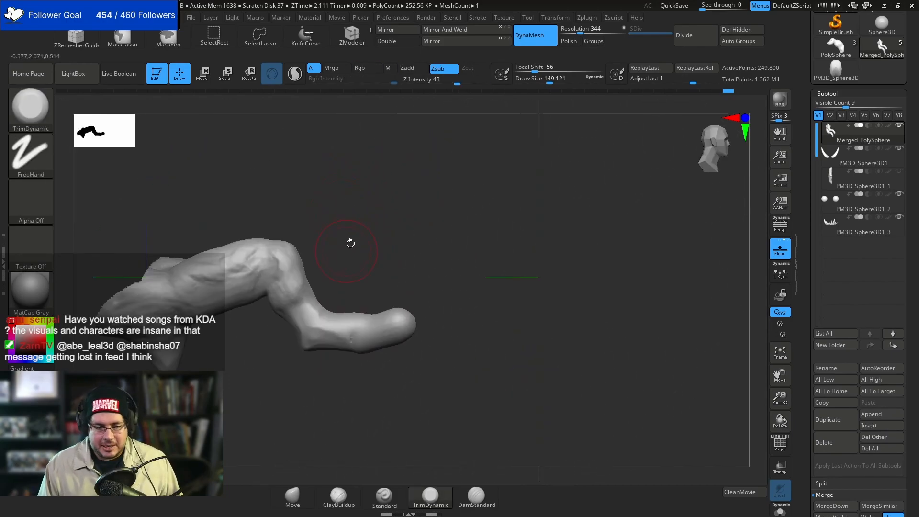
- Pull the knees outward with the Move brush at a draw size of about 250
{"action": "left_click_drag", "start_coordinate": [348, 248], "coordinate": [355, 238]}
{"action": "key", "text": "b"}
{"action": "key", "text": "m"}
{"action": "key", "text": "v"}
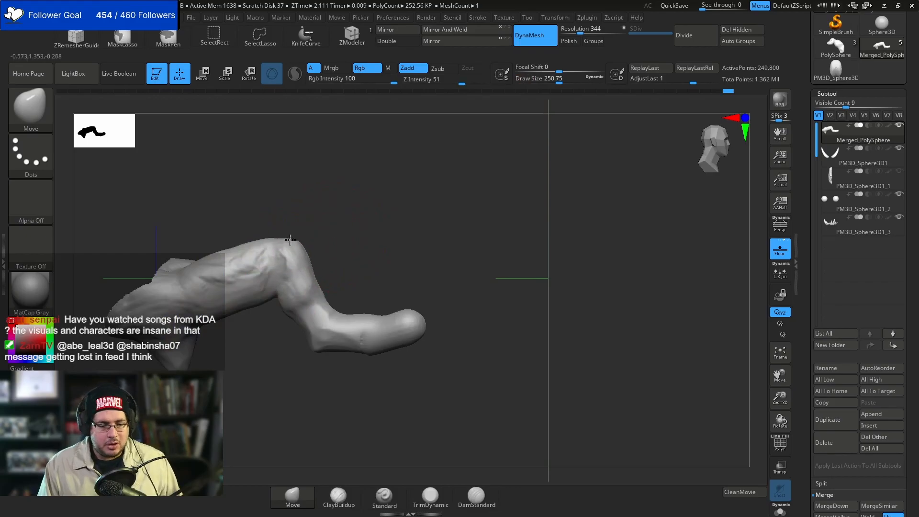
{"action": "mouse_move", "coordinate": [296, 235]}
{"action": "left_mouse_down"}
{"action": "mouse_move", "coordinate": [310, 214]}
{"action": "mouse_move", "coordinate": [288, 224]}
{"action": "left_mouse_up"}
- Flatten the knees and the surrounding thigh surfaces with TrimDynamic at a draw size of about 140
{"action": "key", "text": "b"}
{"action": "key", "text": "t"}
{"action": "key", "text": "d"}
{"action": "key", "text": "space"}
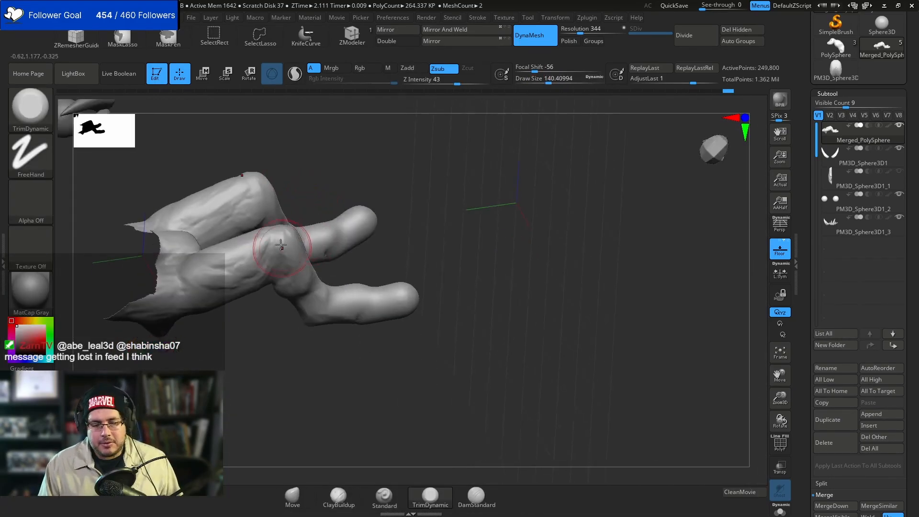
{"action": "mouse_move", "coordinate": [245, 281]}
{"action": "right_mouse_down"}
{"action": "mouse_move", "coordinate": [266, 254]}
{"action": "mouse_move", "coordinate": [251, 268]}
{"action": "mouse_move", "coordinate": [267, 225]}
{"action": "mouse_move", "coordinate": [297, 227]}
{"action": "mouse_move", "coordinate": [274, 206]}
{"action": "right_mouse_up"}
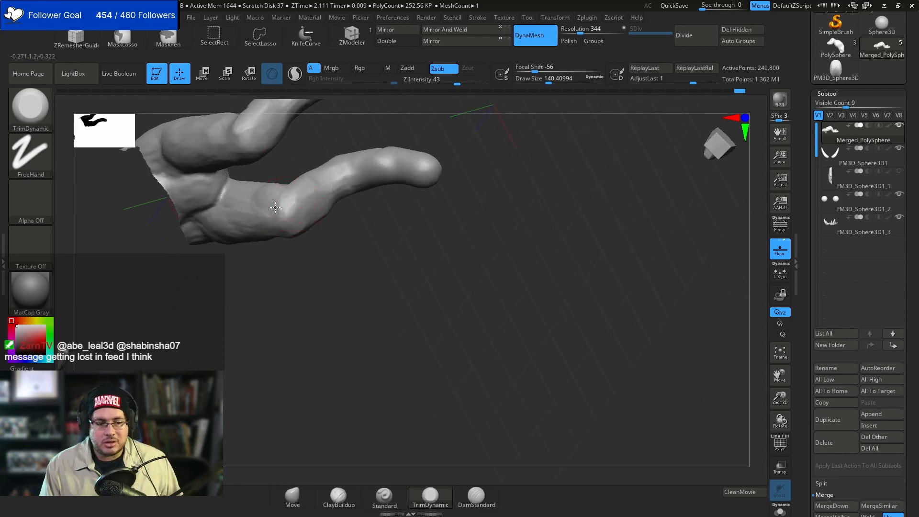
{"action": "mouse_move", "coordinate": [338, 243]}
{"action": "right_mouse_down"}
{"action": "mouse_move", "coordinate": [337, 216]}
{"action": "mouse_move", "coordinate": [412, 225]}
{"action": "right_mouse_up"}
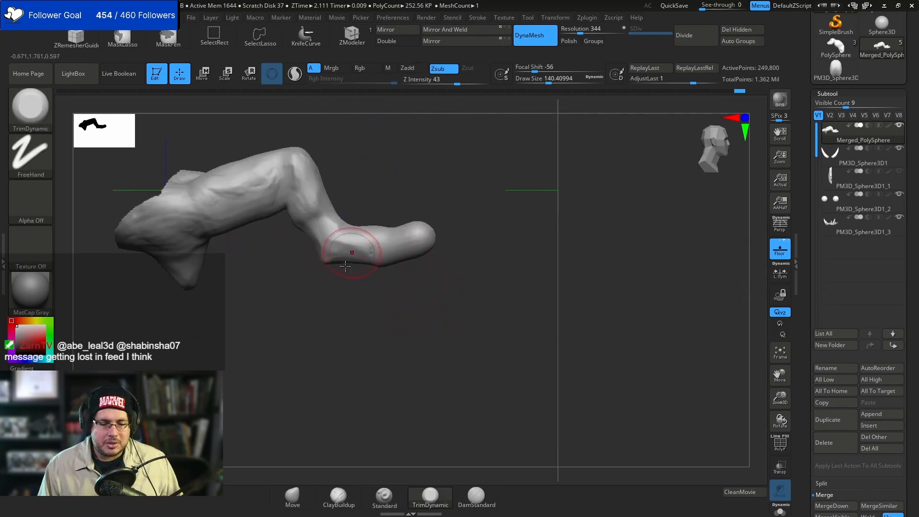
- Reshape the silhouette of the hocks, lower legs and foot ends with the Move brush
{"action": "key", "text": "b"}
{"action": "key", "text": "m"}
{"action": "key", "text": "v"}
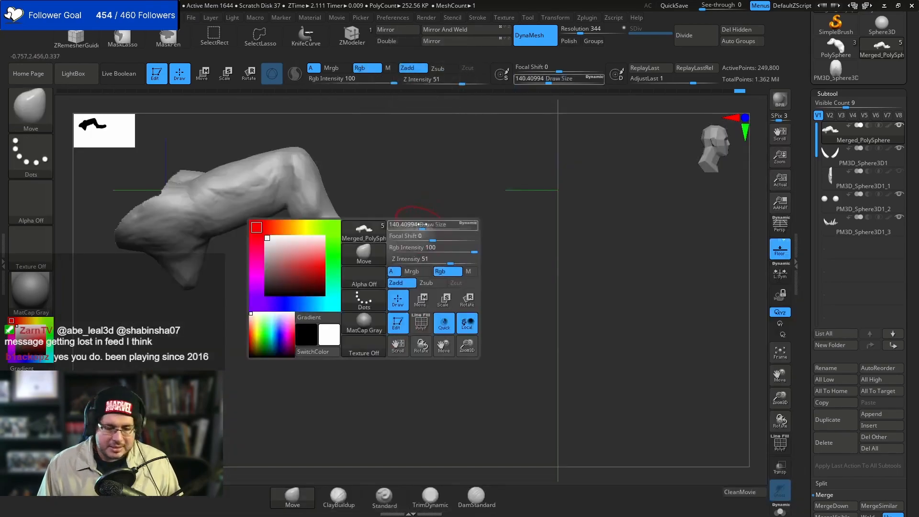
{"action": "mouse_move", "coordinate": [375, 261]}
{"action": "left_mouse_down"}
{"action": "mouse_move", "coordinate": [375, 223]}
{"action": "mouse_move", "coordinate": [410, 220]}
{"action": "left_mouse_up"}
{"action": "left_click_drag", "start_coordinate": [404, 290], "coordinate": [451, 254]}
{"action": "left_click_drag", "start_coordinate": [422, 214], "coordinate": [415, 213]}
{"action": "mouse_move", "coordinate": [434, 248]}
{"action": "left_mouse_down"}
{"action": "mouse_move", "coordinate": [457, 265]}
{"action": "mouse_move", "coordinate": [448, 224]}
{"action": "left_mouse_up"}
{"action": "key", "text": "s"}
{"action": "left_click_drag", "start_coordinate": [379, 281], "coordinate": [375, 281]}
{"action": "left_click_drag", "start_coordinate": [416, 287], "coordinate": [471, 283]}
{"action": "left_click_drag", "start_coordinate": [418, 206], "coordinate": [427, 203]}
{"action": "mouse_move", "coordinate": [433, 292]}
{"action": "left_mouse_down"}
{"action": "mouse_move", "coordinate": [404, 290]}
{"action": "mouse_move", "coordinate": [397, 258]}
{"action": "mouse_move", "coordinate": [441, 255]}
{"action": "mouse_move", "coordinate": [429, 275]}
{"action": "left_mouse_up"}
- Build up clay on the foot ends with ClayBuildup at a draw size of about 59
{"action": "key", "text": "b"}
{"action": "key", "text": "c"}
{"action": "key", "text": "b"}
{"action": "key", "text": "space"}
{"action": "left_click", "coordinate": [437, 245]}
{"action": "left_click_drag", "start_coordinate": [398, 306], "coordinate": [461, 266]}
{"action": "mouse_move", "coordinate": [432, 262]}
{"action": "left_mouse_down"}
{"action": "mouse_move", "coordinate": [424, 270]}
{"action": "mouse_move", "coordinate": [398, 264]}
{"action": "left_mouse_up"}
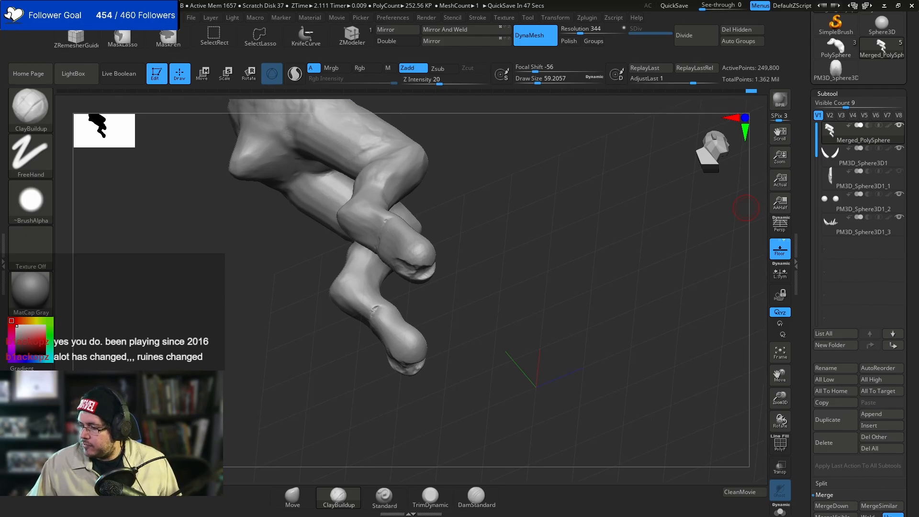
{"action": "mouse_move", "coordinate": [584, 297]}
{"action": "left_mouse_down"}
{"action": "mouse_move", "coordinate": [468, 332]}
{"action": "mouse_move", "coordinate": [466, 348]}
{"action": "mouse_move", "coordinate": [490, 349]}
{"action": "mouse_move", "coordinate": [436, 248]}
{"action": "left_mouse_up"}
- Flatten the knees, calves and lower legs into planes with TrimDynamic at a draw size of about 158
{"action": "key", "text": "b"}
{"action": "key", "text": "t"}
{"action": "key", "text": "d"}
{"action": "key", "text": "space"}
{"action": "mouse_move", "coordinate": [449, 264]}
{"action": "right_mouse_down"}
{"action": "mouse_move", "coordinate": [420, 236]}
{"action": "mouse_move", "coordinate": [428, 237]}
{"action": "mouse_move", "coordinate": [421, 222]}
{"action": "mouse_move", "coordinate": [482, 303]}
{"action": "right_mouse_up"}
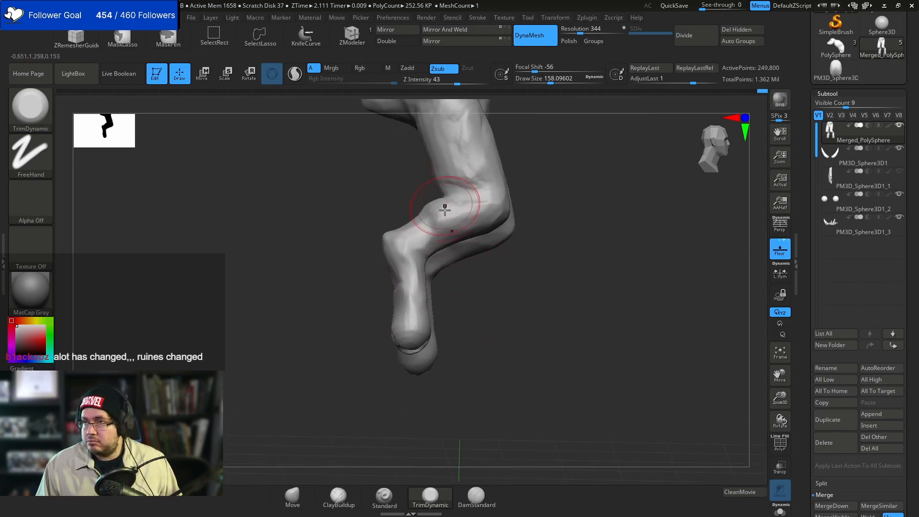
{"action": "mouse_move", "coordinate": [453, 199]}
{"action": "right_mouse_down"}
{"action": "mouse_move", "coordinate": [513, 277]}
{"action": "mouse_move", "coordinate": [488, 256]}
{"action": "right_mouse_up"}
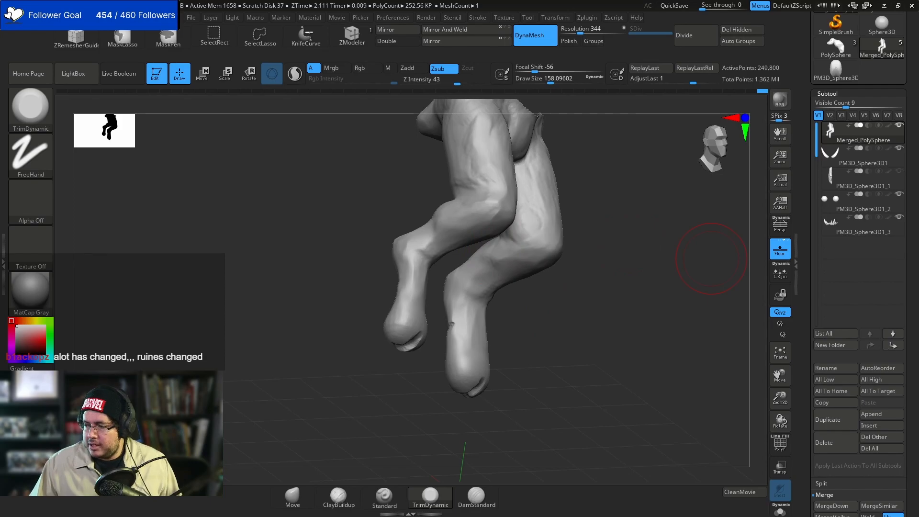
{"action": "right_click_drag", "start_coordinate": [461, 169], "coordinate": [456, 197]}
{"action": "mouse_move", "coordinate": [545, 139]}
{"action": "right_mouse_down"}
{"action": "mouse_move", "coordinate": [564, 219]}
{"action": "mouse_move", "coordinate": [512, 172]}
{"action": "mouse_move", "coordinate": [513, 217]}
{"action": "right_mouse_up"}
- Adjust the front and back contours of the thighs with the Move brush at a draw size of about 245
{"action": "key", "text": "b"}
{"action": "key", "text": "m"}
{"action": "key", "text": "v"}
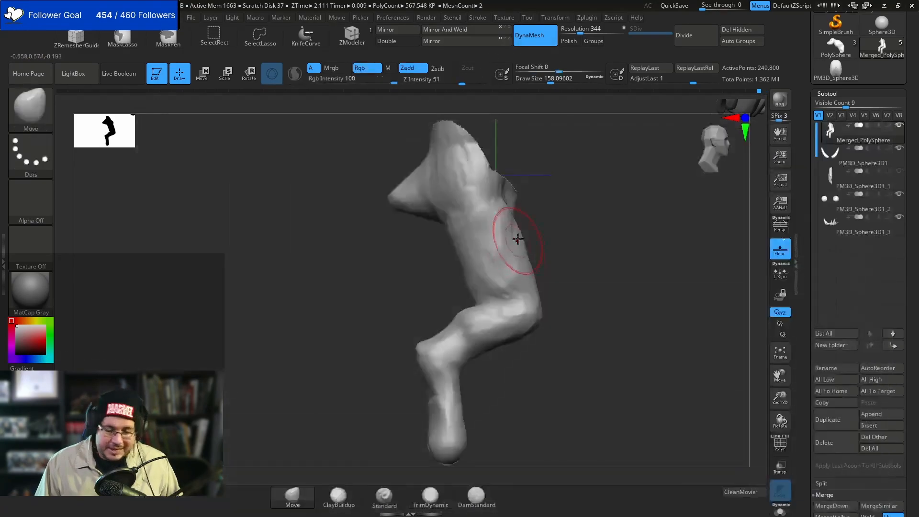
{"action": "left_click_drag", "start_coordinate": [525, 249], "coordinate": [532, 249]}
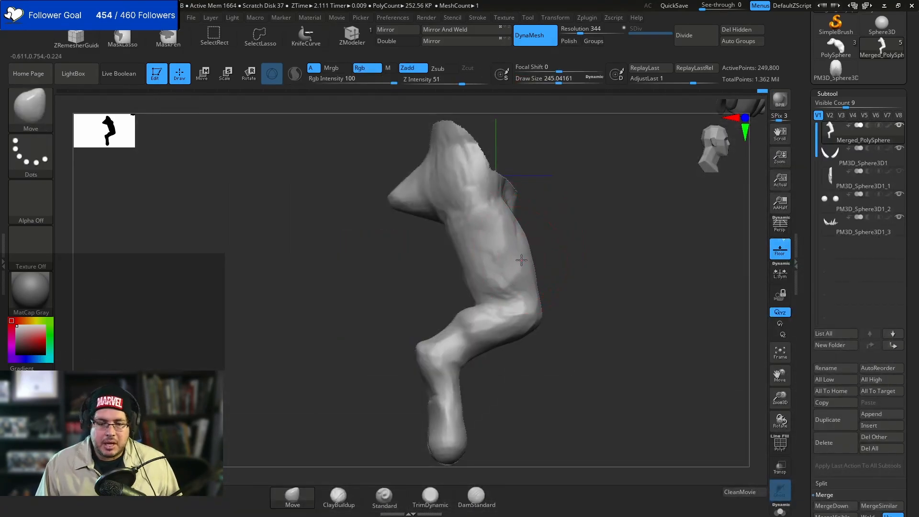
{"action": "mouse_move", "coordinate": [464, 277]}
{"action": "left_mouse_down"}
{"action": "mouse_move", "coordinate": [472, 280]}
{"action": "mouse_move", "coordinate": [468, 269]}
{"action": "mouse_move", "coordinate": [457, 273]}
{"action": "left_mouse_up"}
{"action": "key", "text": "space"}
{"action": "key", "text": "space"}
- Carve creases along the thighs and knees with DamStandard at a draw size of about 74 and smooth the lower thighs
{"action": "key", "text": "b"}
{"action": "key", "text": "d"}
{"action": "key", "text": "s"}
{"action": "key", "text": "space"}
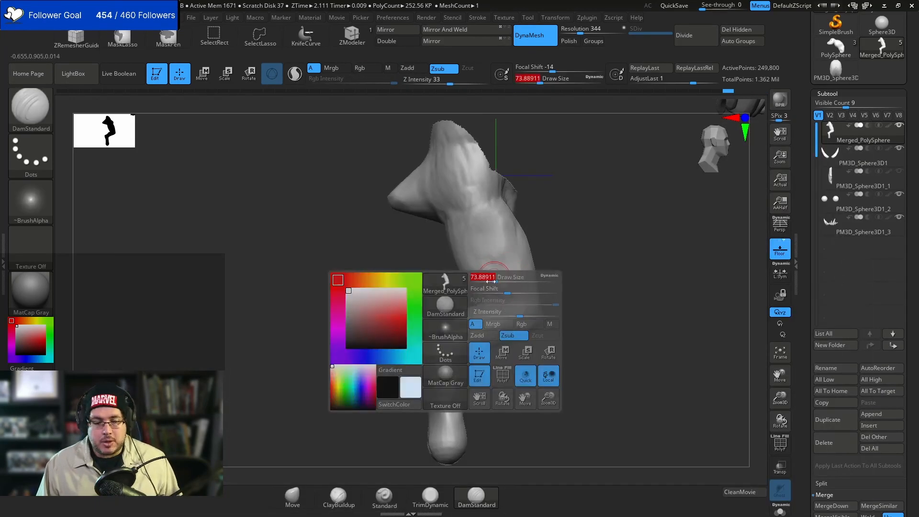
{"action": "mouse_move", "coordinate": [477, 302]}
{"action": "right_mouse_down"}
{"action": "mouse_move", "coordinate": [479, 289]}
{"action": "mouse_move", "coordinate": [450, 301]}
{"action": "mouse_move", "coordinate": [474, 284]}
{"action": "mouse_move", "coordinate": [454, 282]}
{"action": "right_mouse_up"}
{"action": "left_click_drag", "start_coordinate": [469, 279], "coordinate": [499, 288], "text": "shift"}
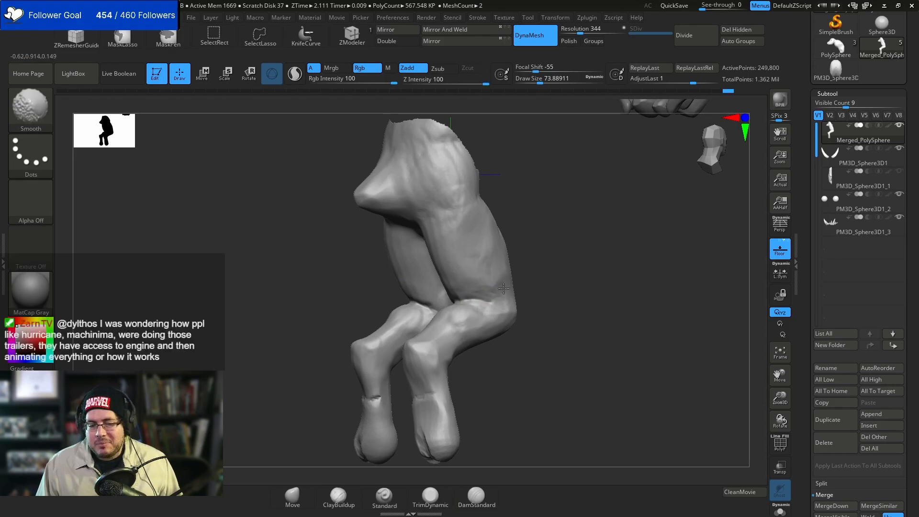
{"action": "right_click_drag", "start_coordinate": [499, 288], "coordinate": [502, 266]}
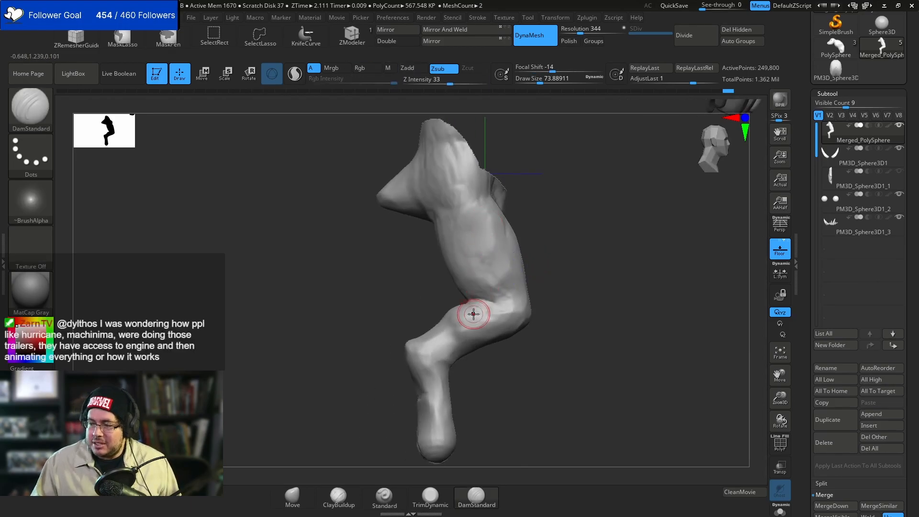
- Show the hidden rest of the body together with the legs
{"action": "mouse_move", "coordinate": [572, 239]}
{"action": "right_mouse_down"}
{"action": "mouse_move", "coordinate": [564, 267]}
{"action": "mouse_move", "coordinate": [560, 252]}
{"action": "mouse_move", "coordinate": [514, 281]}
{"action": "mouse_move", "coordinate": [646, 178]}
{"action": "right_mouse_up"}
{"action": "left_click", "coordinate": [620, 226], "text": "ctrl+shift"}
{"action": "right_click_drag", "start_coordinate": [620, 226], "coordinate": [594, 185], "text": "ctrl"}
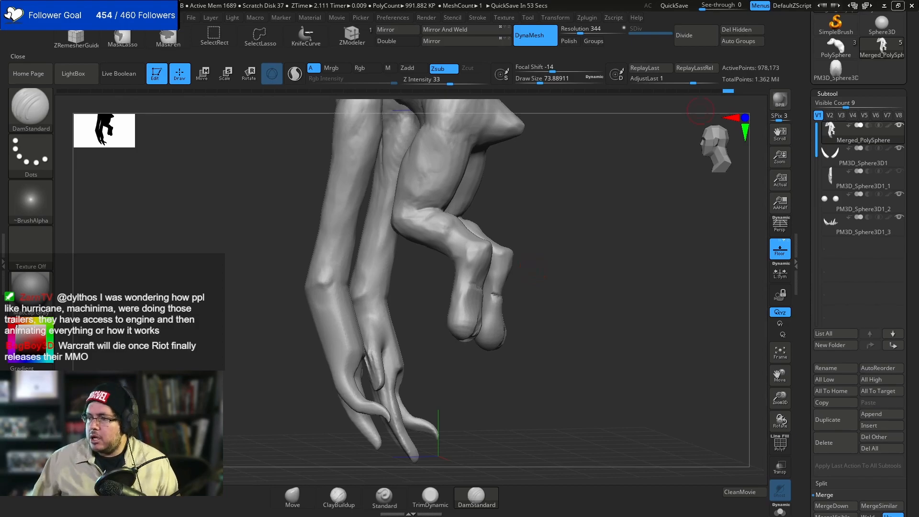
- Switch to Chrome and search the web for "diablo immortal battle at home screen"
{"action": "left_click_drag", "start_coordinate": [918, 182], "coordinate": [778, 11]}
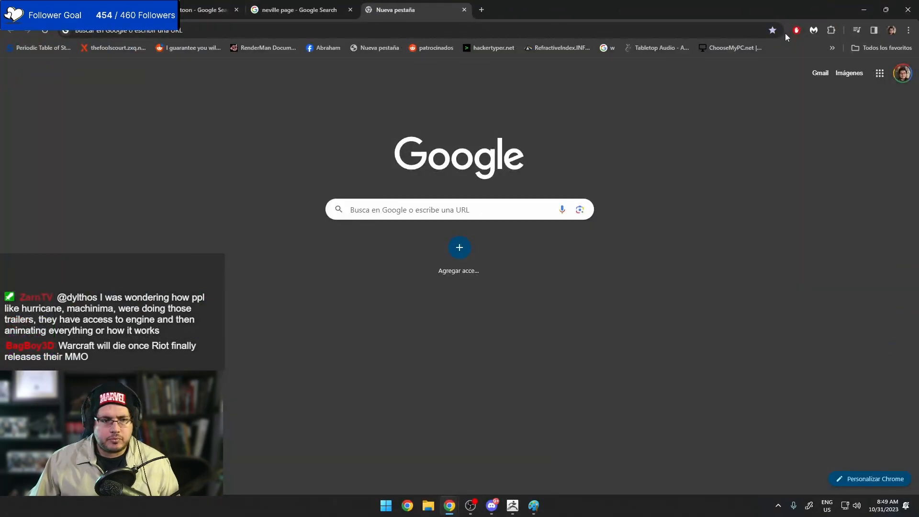
{"action": "left_click", "coordinate": [746, 36]}
{"action": "type", "text": "diablo immortal"}
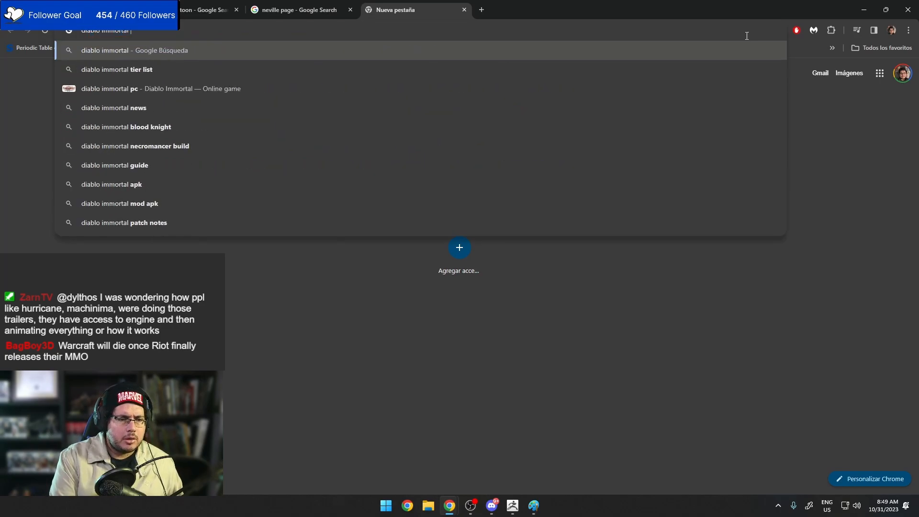
{"action": "type", "text": " battle "}
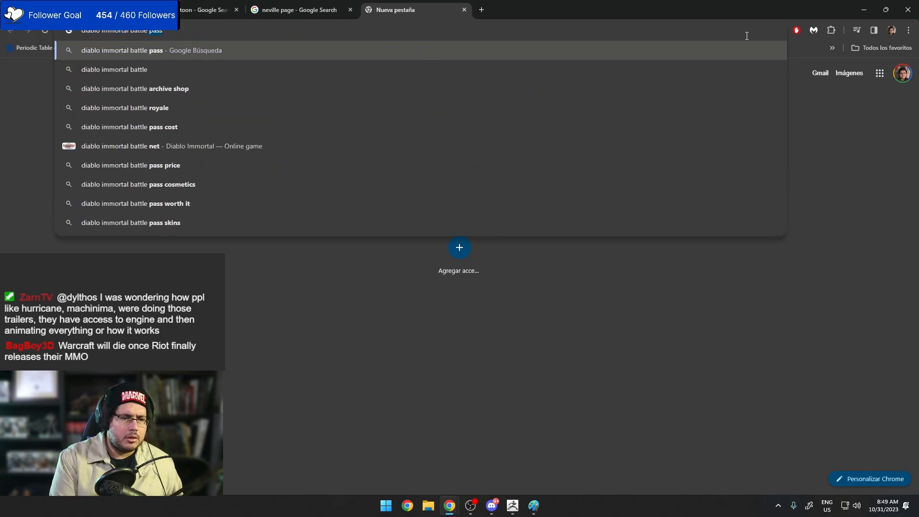
{"action": "type", "text": "at home screen"}
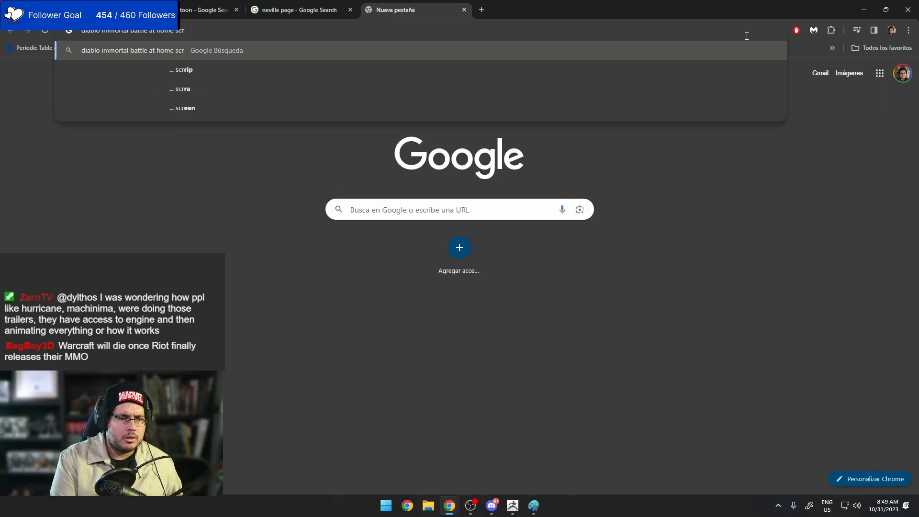
{"action": "key", "text": "Down"}
{"action": "key", "text": "Down"}
{"action": "key", "text": "Down"}
{"action": "key", "text": "ctrl+BackSpace"}
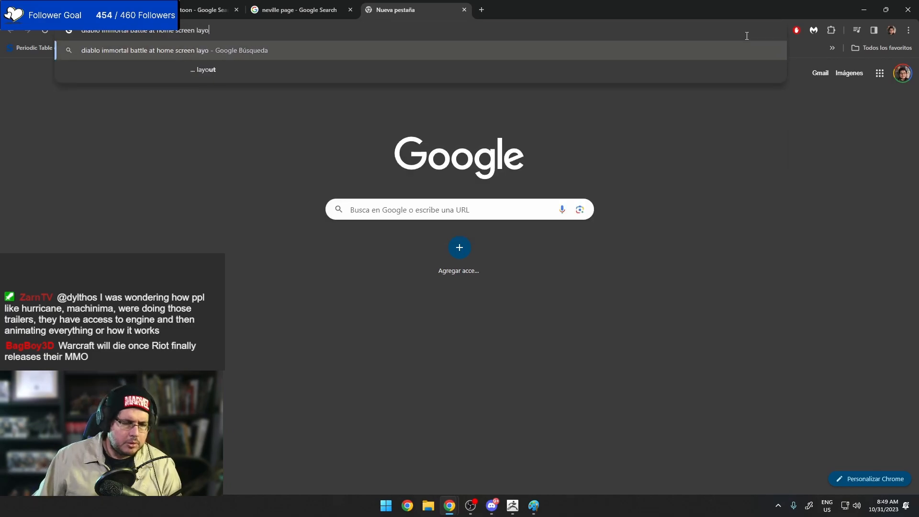
{"action": "key", "text": "Return"}
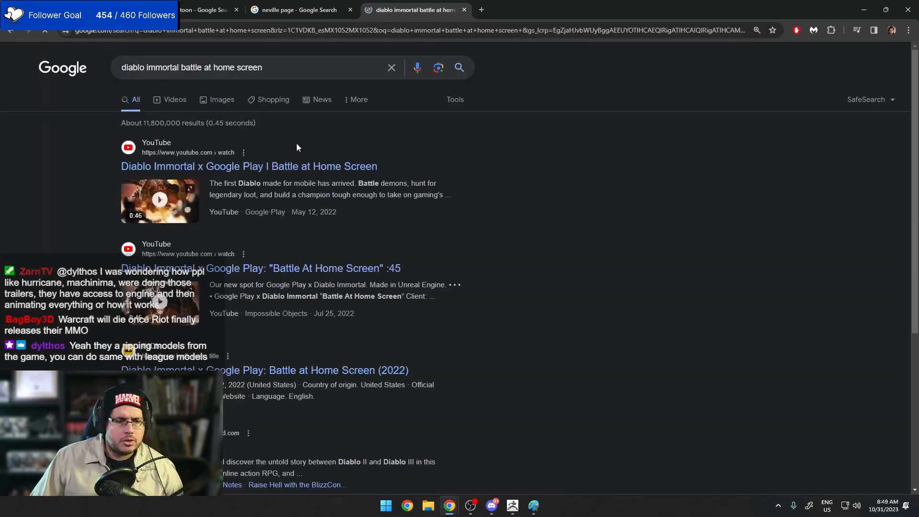
- Open the "Diablo Immortal x Google Play" video in full screen, mute it and view the character shots around 0:10 to 0:14
{"action": "left_click", "coordinate": [275, 169]}
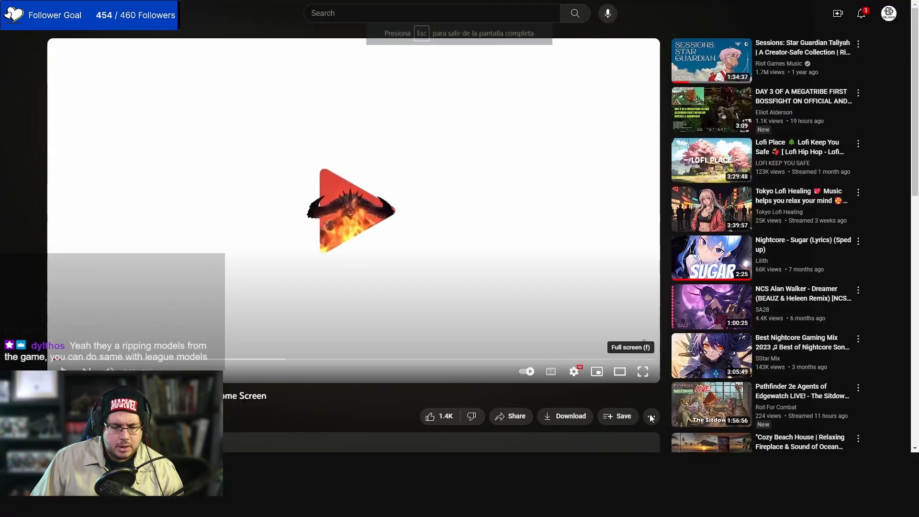
{"action": "left_click", "coordinate": [642, 412]}
{"action": "left_click", "coordinate": [85, 505]}
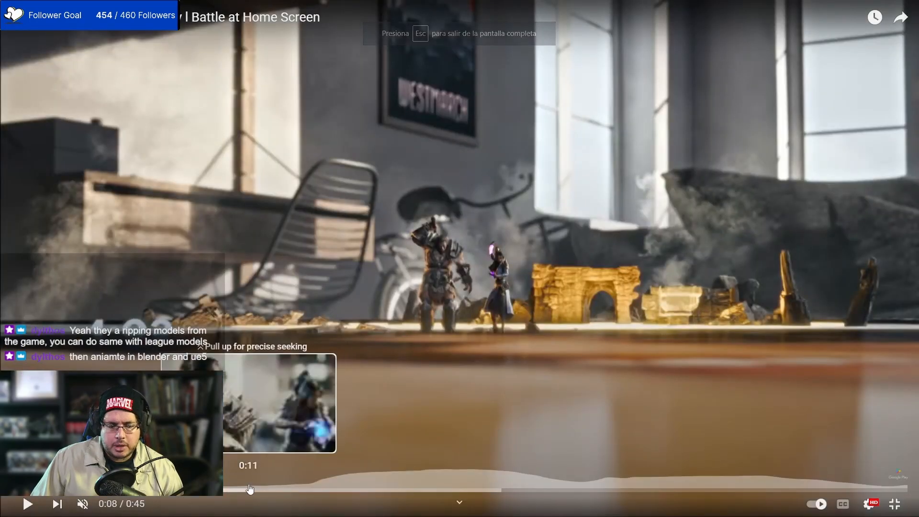
{"action": "left_click", "coordinate": [220, 490]}
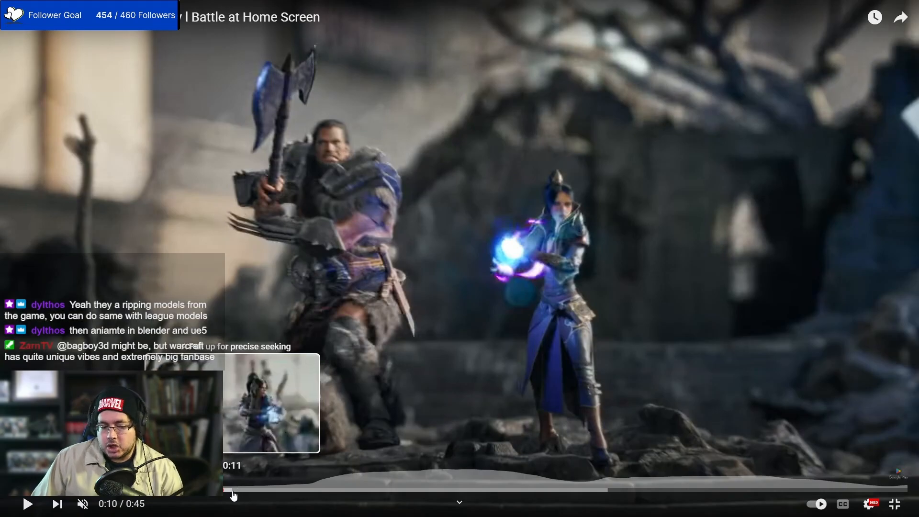
{"action": "left_click", "coordinate": [235, 492]}
{"action": "left_click_drag", "start_coordinate": [236, 492], "coordinate": [292, 493]}
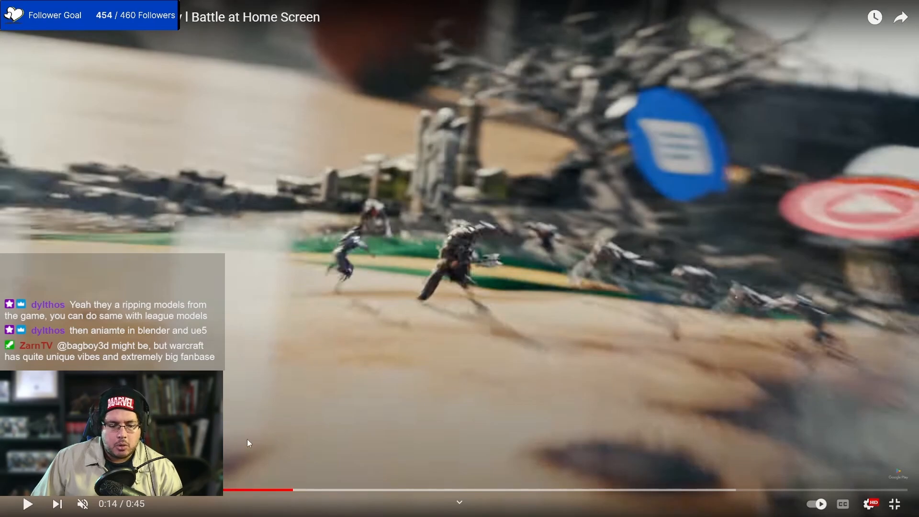
- Examine the battle and horned demon shots from about 0:10 to 0:25, leave full screen and close the video
{"action": "left_click", "coordinate": [217, 490]}
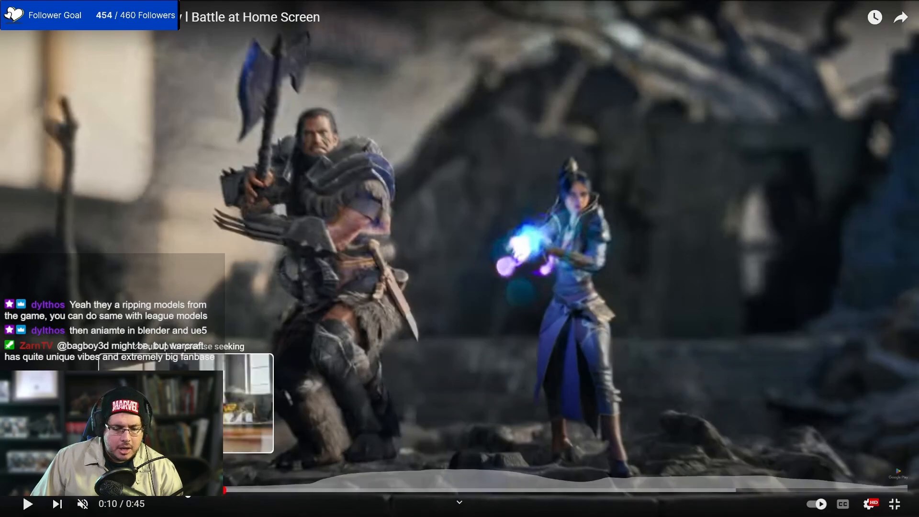
{"action": "left_click_drag", "start_coordinate": [253, 490], "coordinate": [320, 493]}
{"action": "left_click", "coordinate": [319, 491]}
{"action": "left_click", "coordinate": [336, 491]}
{"action": "left_click", "coordinate": [360, 490]}
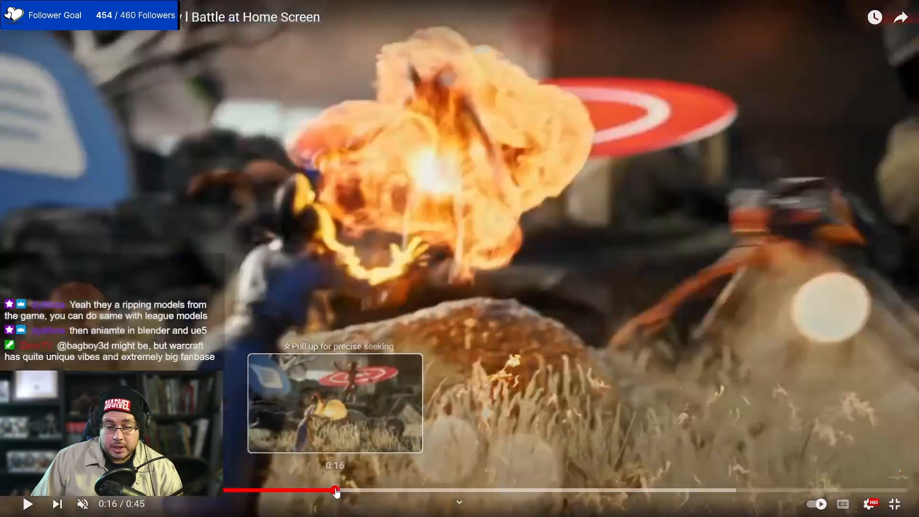
{"action": "left_click_drag", "start_coordinate": [376, 490], "coordinate": [402, 490]}
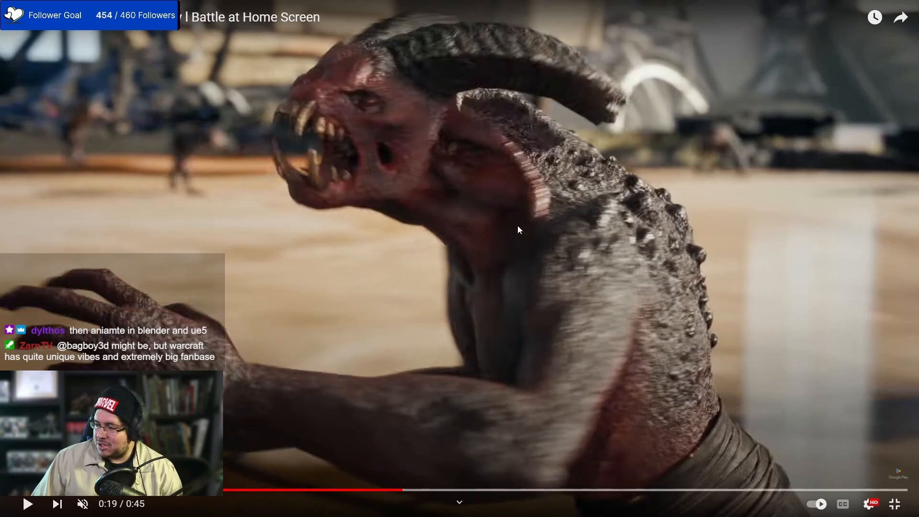
{"action": "left_click", "coordinate": [462, 490]}
{"action": "left_click", "coordinate": [508, 488]}
{"action": "left_click", "coordinate": [512, 488]}
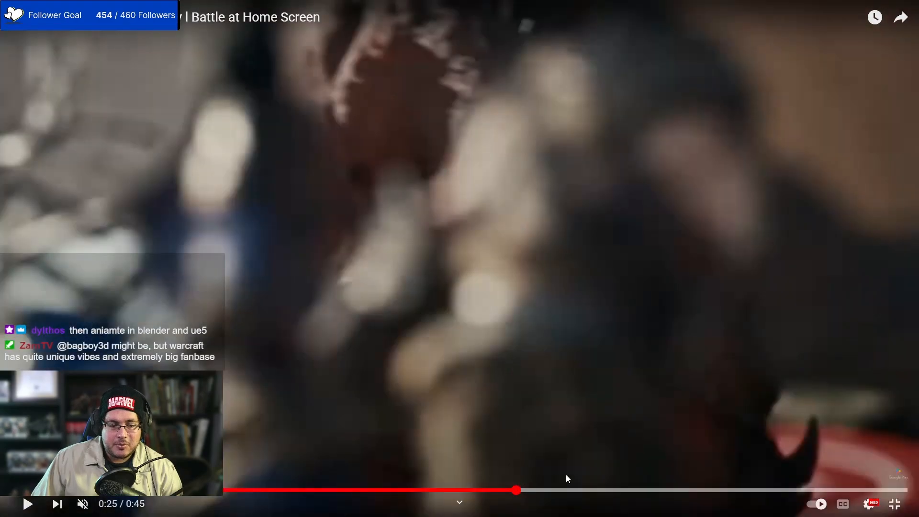
{"action": "left_click", "coordinate": [894, 506]}
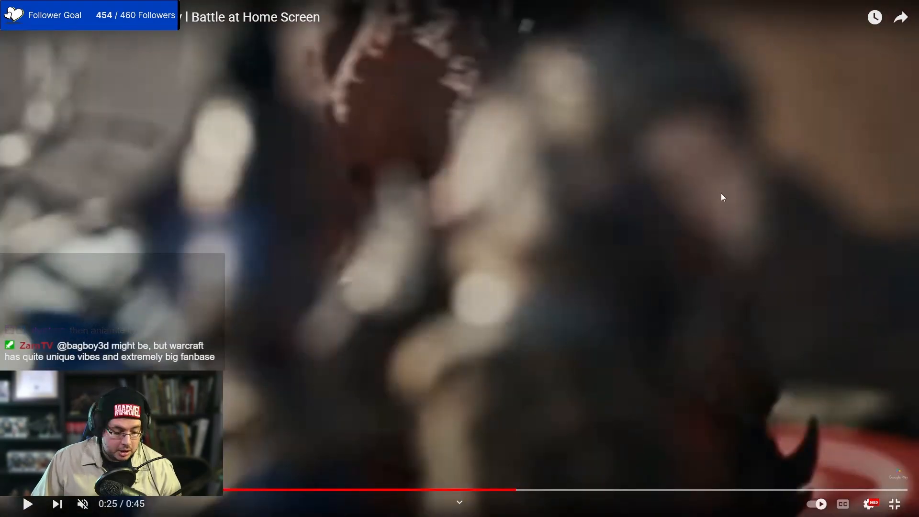
{"action": "left_click", "coordinate": [463, 10]}
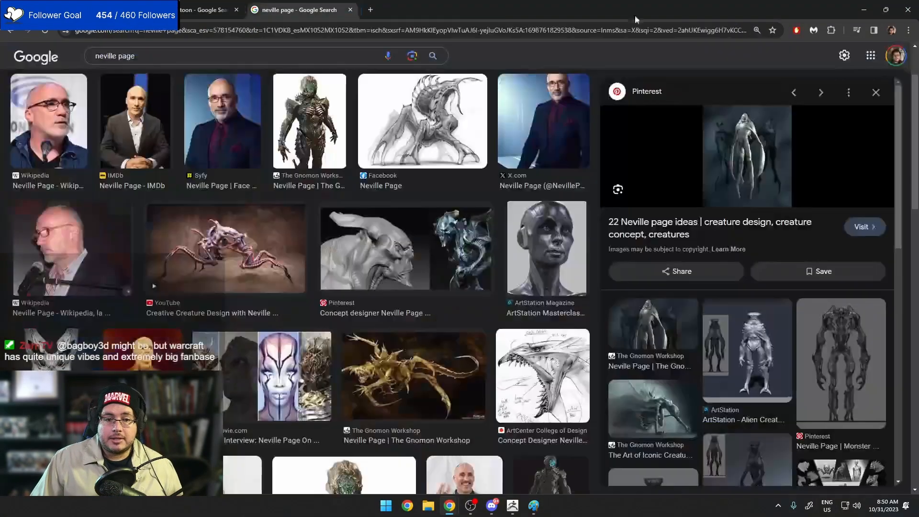
- Return to ZBrush and build up muscle forms on the creature's hip and thigh with the ClayBuildup brush
{"action": "left_click", "coordinate": [864, 10]}
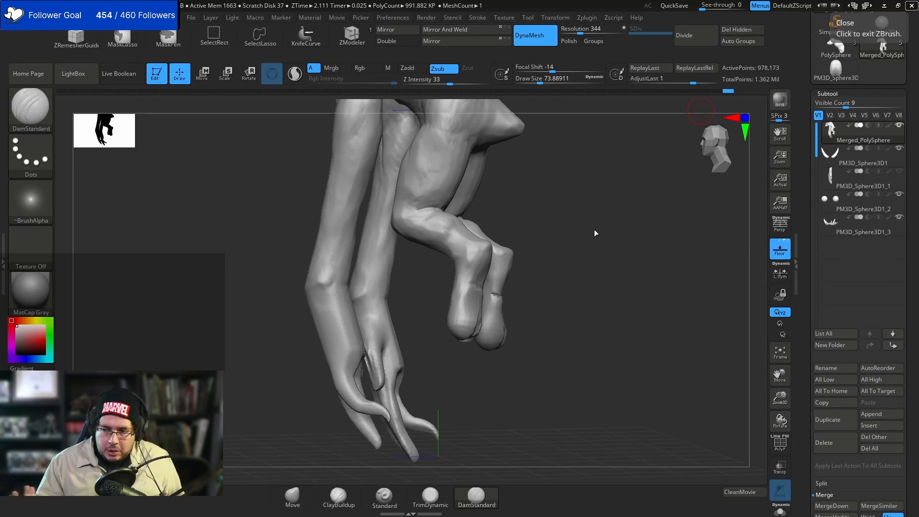
{"action": "left_click_drag", "start_coordinate": [563, 206], "coordinate": [514, 201]}
{"action": "key", "text": "b"}
{"action": "key", "text": "c"}
{"action": "key", "text": "b"}
{"action": "mouse_move", "coordinate": [544, 157]}
{"action": "left_mouse_down"}
{"action": "mouse_move", "coordinate": [557, 164]}
{"action": "mouse_move", "coordinate": [433, 216]}
{"action": "mouse_move", "coordinate": [452, 219]}
{"action": "left_mouse_up"}
{"action": "left_click_drag", "start_coordinate": [614, 130], "coordinate": [514, 148]}
{"action": "mouse_move", "coordinate": [485, 175]}
{"action": "left_mouse_down"}
{"action": "mouse_move", "coordinate": [448, 213]}
{"action": "mouse_move", "coordinate": [471, 186]}
{"action": "mouse_move", "coordinate": [460, 185]}
{"action": "left_mouse_up"}
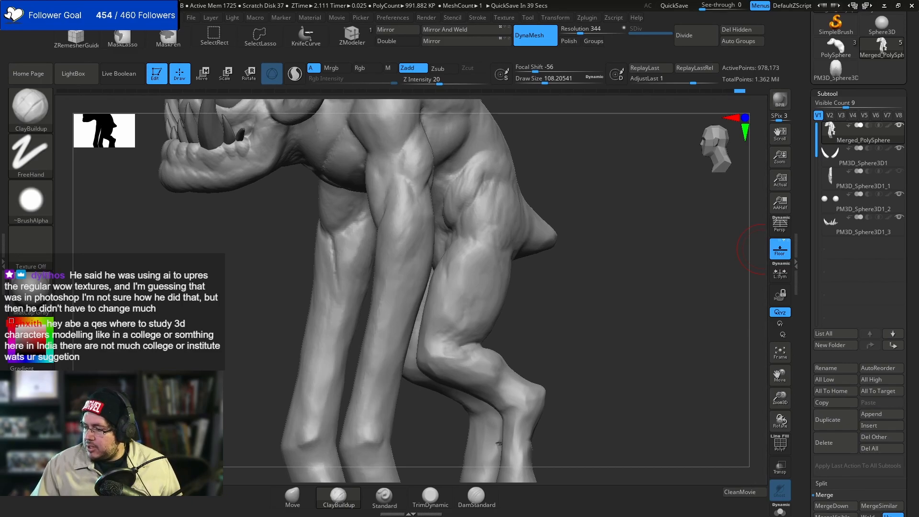
- Enlarge the ClayBuildup brush to a draw size of about 154 and bulk up the upper hip
{"action": "mouse_move", "coordinate": [577, 324]}
{"action": "left_mouse_down"}
{"action": "mouse_move", "coordinate": [508, 195]}
{"action": "mouse_move", "coordinate": [473, 191]}
{"action": "mouse_move", "coordinate": [490, 158]}
{"action": "mouse_move", "coordinate": [492, 181]}
{"action": "left_mouse_up"}
{"action": "key", "text": "space"}
{"action": "mouse_move", "coordinate": [579, 191]}
{"action": "left_mouse_down"}
{"action": "mouse_move", "coordinate": [489, 185]}
{"action": "mouse_move", "coordinate": [514, 173]}
{"action": "mouse_move", "coordinate": [482, 183]}
{"action": "mouse_move", "coordinate": [520, 197]}
{"action": "mouse_move", "coordinate": [496, 164]}
{"action": "mouse_move", "coordinate": [500, 153]}
{"action": "mouse_move", "coordinate": [503, 191]}
{"action": "left_mouse_up"}
{"action": "key", "text": "space"}
{"action": "mouse_move", "coordinate": [492, 154]}
{"action": "left_mouse_down"}
{"action": "mouse_move", "coordinate": [466, 202]}
{"action": "mouse_move", "coordinate": [553, 169]}
{"action": "left_mouse_up"}
{"action": "mouse_move", "coordinate": [554, 168]}
{"action": "right_mouse_down"}
{"action": "mouse_move", "coordinate": [537, 177]}
{"action": "mouse_move", "coordinate": [492, 160]}
{"action": "right_mouse_up"}
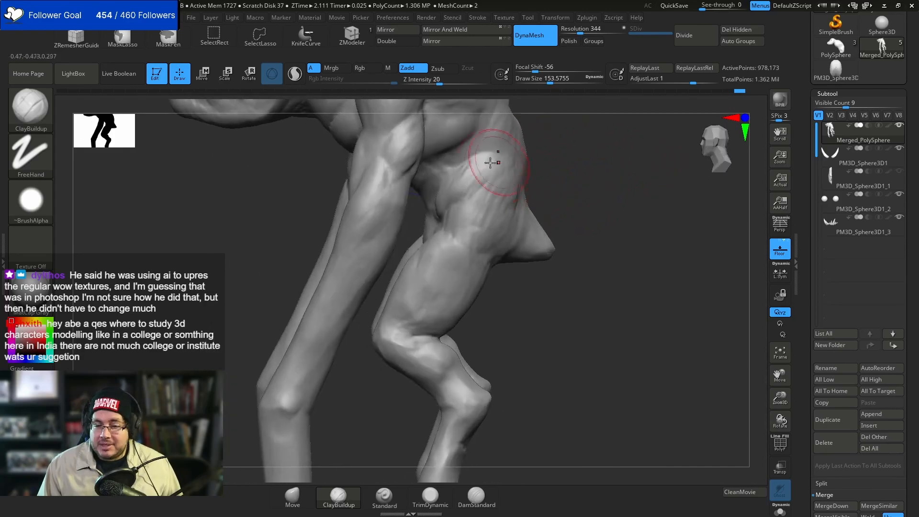
- Flatten planes across the hip and upper thigh with TrimDynamic at a draw size of about 177
{"action": "key", "text": "b"}
{"action": "key", "text": "t"}
{"action": "key", "text": "d"}
{"action": "left_click_drag", "start_coordinate": [486, 209], "coordinate": [462, 207]}
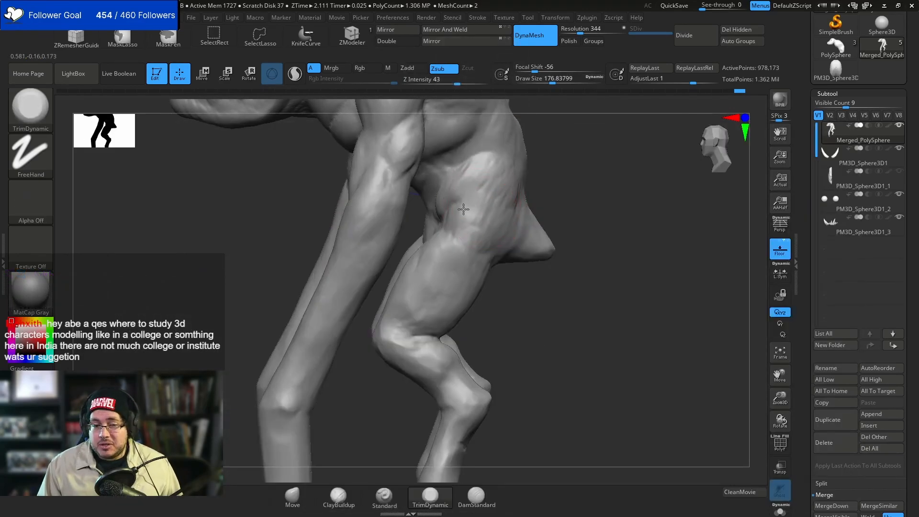
{"action": "right_click_drag", "start_coordinate": [502, 200], "coordinate": [471, 195]}
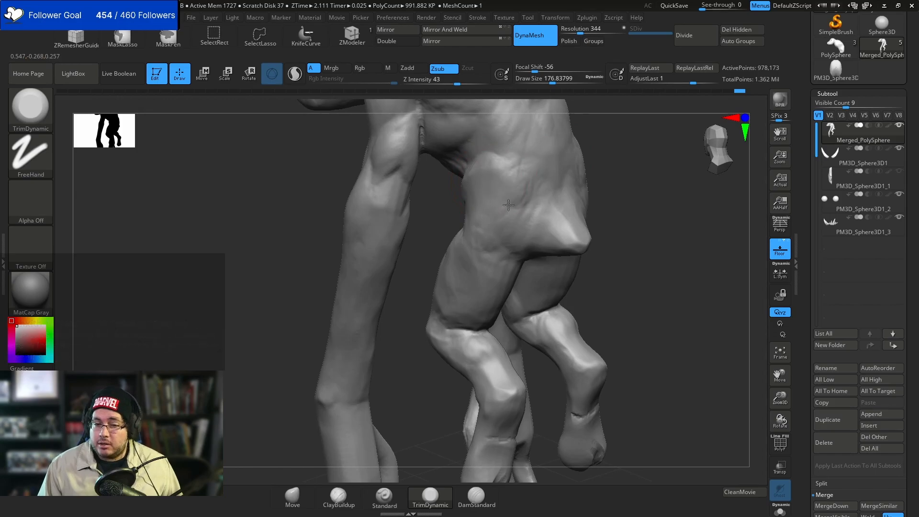
{"action": "mouse_move", "coordinate": [610, 161]}
{"action": "right_mouse_down", "text": "ctrl"}
{"action": "mouse_move", "coordinate": [602, 121]}
{"action": "mouse_move", "coordinate": [619, 148]}
{"action": "mouse_move", "coordinate": [610, 197]}
{"action": "mouse_move", "coordinate": [662, 197]}
{"action": "mouse_move", "coordinate": [644, 220]}
{"action": "mouse_move", "coordinate": [652, 219]}
{"action": "right_mouse_up", "text": "ctrl"}
- Add smaller muscle forms around the hip and flank using ClayBuildup at a draw size of about 108
{"action": "key", "text": "b"}
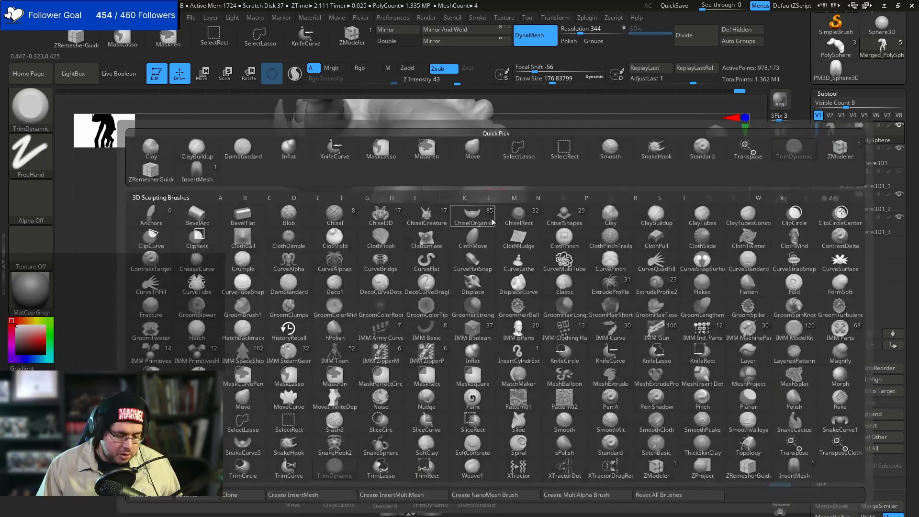
{"action": "key", "text": "c"}
{"action": "key", "text": "b"}
{"action": "key", "text": "space"}
{"action": "left_click_drag", "start_coordinate": [492, 212], "coordinate": [486, 211]}
{"action": "right_click_drag", "start_coordinate": [510, 193], "coordinate": [459, 210]}
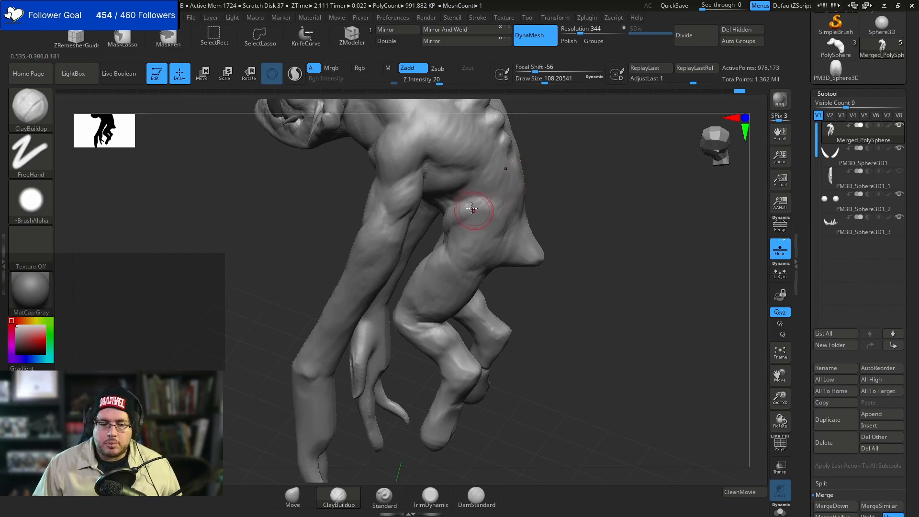
{"action": "right_click_drag", "start_coordinate": [517, 206], "coordinate": [499, 218]}
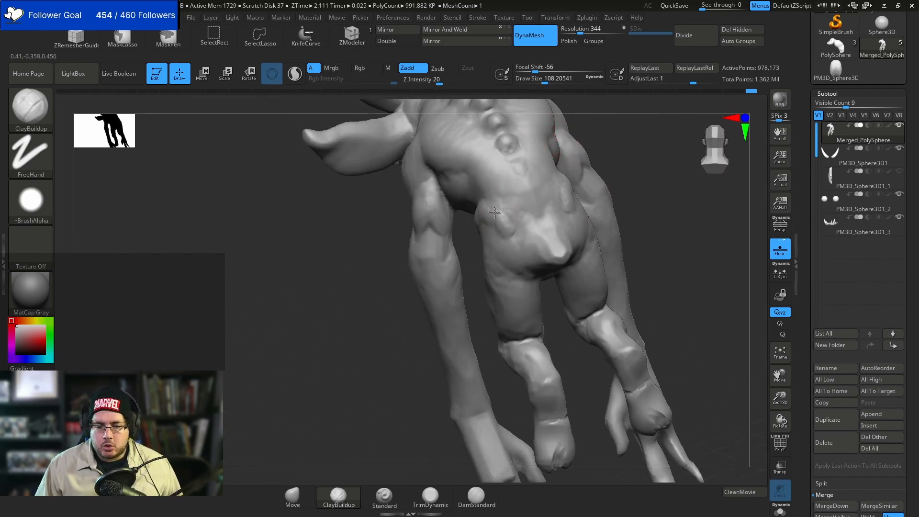
{"action": "right_click_drag", "start_coordinate": [524, 191], "coordinate": [502, 180]}
- Strengthen the hip crest and lower back masses using ClayBuildup at a draw size of about 145
{"action": "key", "text": "space"}
{"action": "mouse_move", "coordinate": [481, 223]}
{"action": "left_mouse_down"}
{"action": "mouse_move", "coordinate": [486, 214]}
{"action": "mouse_move", "coordinate": [505, 236]}
{"action": "mouse_move", "coordinate": [494, 222]}
{"action": "left_mouse_up"}
{"action": "mouse_move", "coordinate": [458, 249]}
{"action": "left_mouse_down"}
{"action": "mouse_move", "coordinate": [471, 230]}
{"action": "mouse_move", "coordinate": [490, 246]}
{"action": "left_mouse_up"}
{"action": "right_click_drag", "start_coordinate": [528, 203], "coordinate": [516, 183], "text": "shift"}
{"action": "mouse_move", "coordinate": [550, 214]}
{"action": "right_mouse_down"}
{"action": "mouse_move", "coordinate": [646, 209]}
{"action": "mouse_move", "coordinate": [493, 230]}
{"action": "right_mouse_up"}
{"action": "mouse_move", "coordinate": [485, 249]}
{"action": "left_mouse_down"}
{"action": "mouse_move", "coordinate": [473, 231]}
{"action": "mouse_move", "coordinate": [484, 245]}
{"action": "left_mouse_up"}
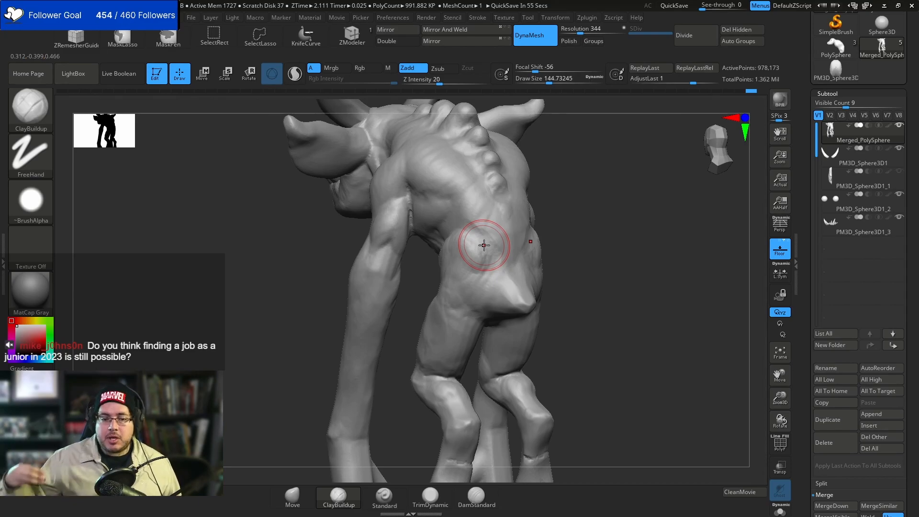
{"action": "mouse_move", "coordinate": [488, 205]}
{"action": "left_mouse_down"}
{"action": "mouse_move", "coordinate": [478, 231]}
{"action": "mouse_move", "coordinate": [495, 240]}
{"action": "mouse_move", "coordinate": [479, 218]}
{"action": "mouse_move", "coordinate": [484, 236]}
{"action": "mouse_move", "coordinate": [498, 224]}
{"action": "mouse_move", "coordinate": [500, 251]}
{"action": "mouse_move", "coordinate": [488, 225]}
{"action": "mouse_move", "coordinate": [523, 255]}
{"action": "left_mouse_up"}
{"action": "mouse_move", "coordinate": [522, 255]}
{"action": "right_mouse_down"}
{"action": "mouse_move", "coordinate": [515, 237]}
{"action": "mouse_move", "coordinate": [595, 236]}
{"action": "mouse_move", "coordinate": [443, 266]}
{"action": "right_mouse_up"}
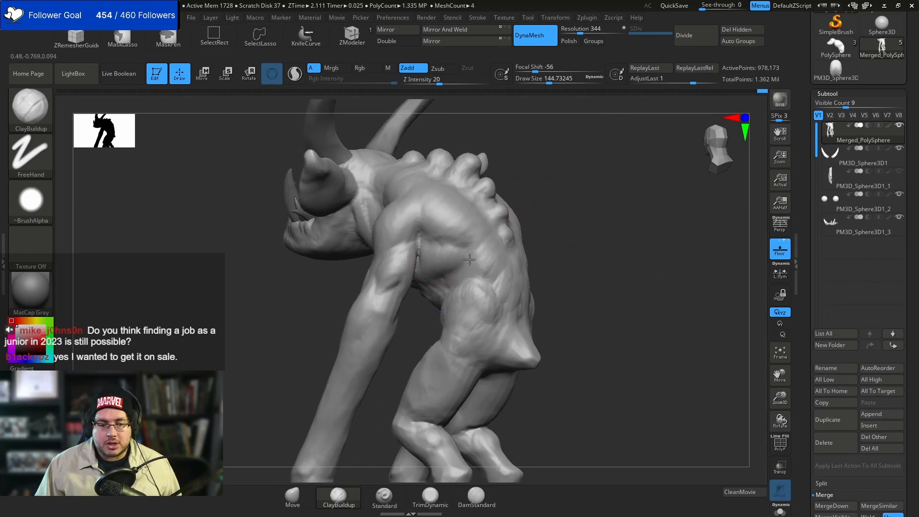
- Refine the back muscles beside the spine and up toward the neck with ClayBuildup, reducing its draw size to about 104
{"action": "right_click_drag", "start_coordinate": [581, 254], "coordinate": [503, 266], "text": "shift"}
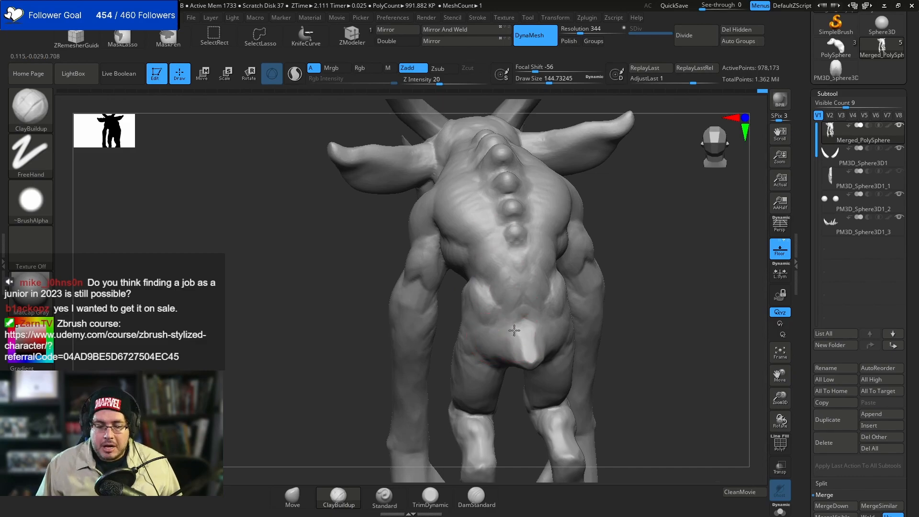
{"action": "mouse_move", "coordinate": [553, 308]}
{"action": "right_mouse_down"}
{"action": "mouse_move", "coordinate": [636, 283]}
{"action": "mouse_move", "coordinate": [592, 206]}
{"action": "right_mouse_up"}
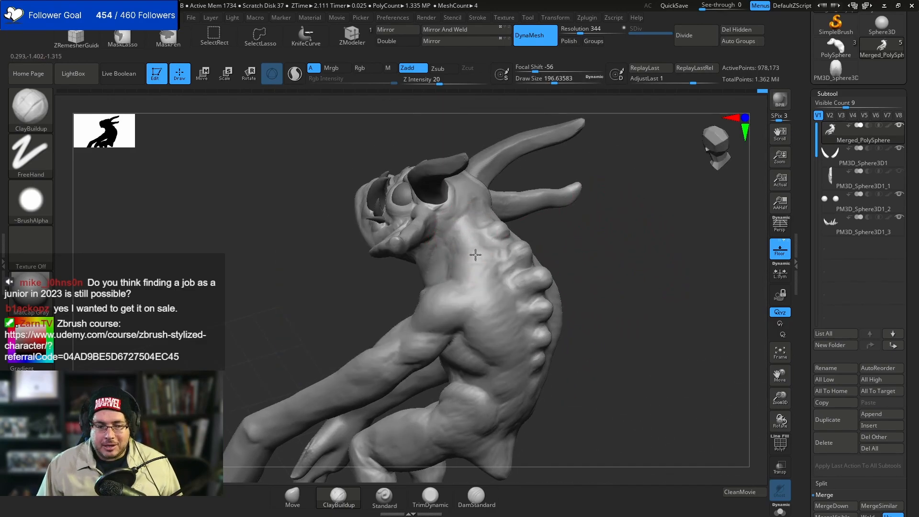
{"action": "right_click_drag", "start_coordinate": [462, 215], "coordinate": [468, 196]}
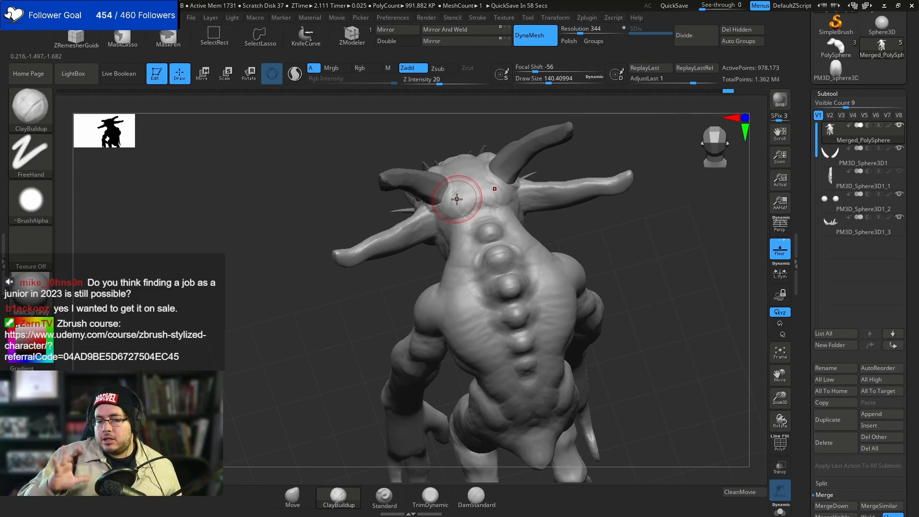
{"action": "mouse_move", "coordinate": [583, 224]}
{"action": "right_mouse_down"}
{"action": "mouse_move", "coordinate": [635, 242]}
{"action": "mouse_move", "coordinate": [522, 192]}
{"action": "right_mouse_up"}
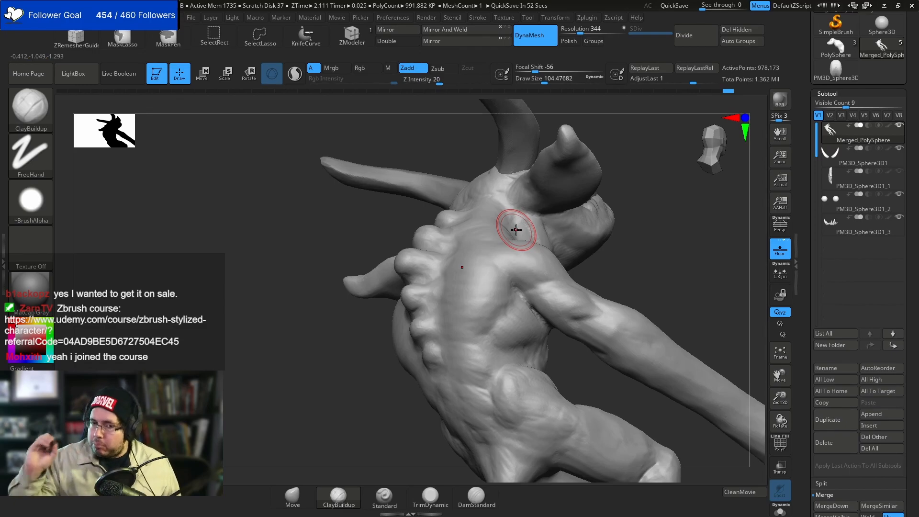
{"action": "left_click_drag", "start_coordinate": [679, 224], "coordinate": [612, 190]}
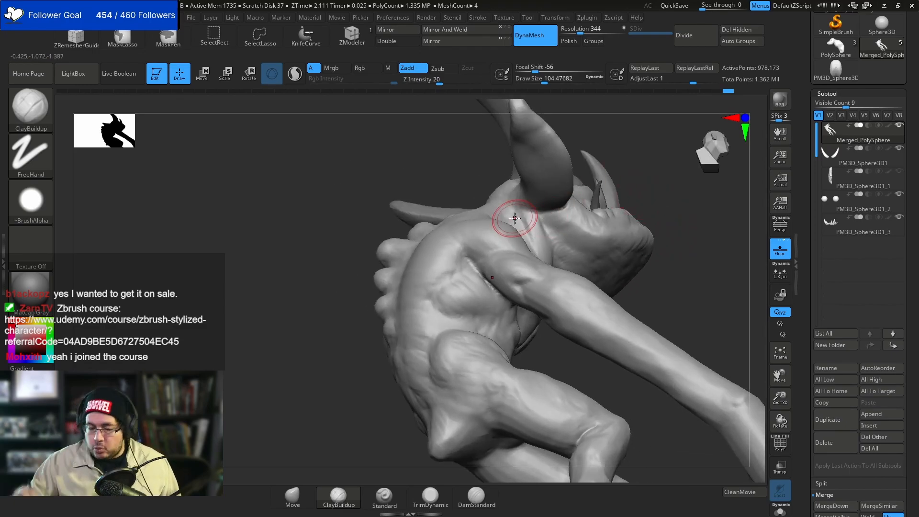
- Build up the shoulder and side of the neck behind the ear using ClayBuildup at a draw size of about 136
{"action": "key", "text": "space"}
{"action": "left_click", "coordinate": [525, 194]}
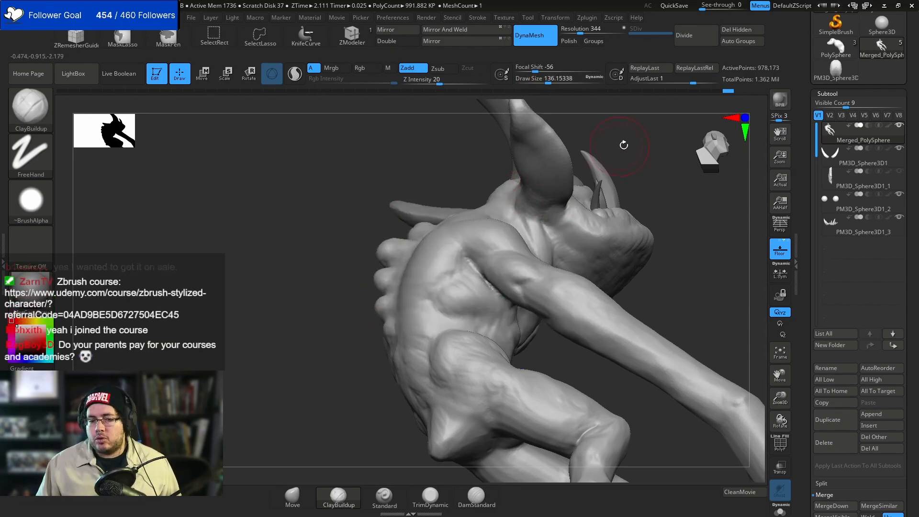
{"action": "left_click_drag", "start_coordinate": [622, 145], "coordinate": [555, 209]}
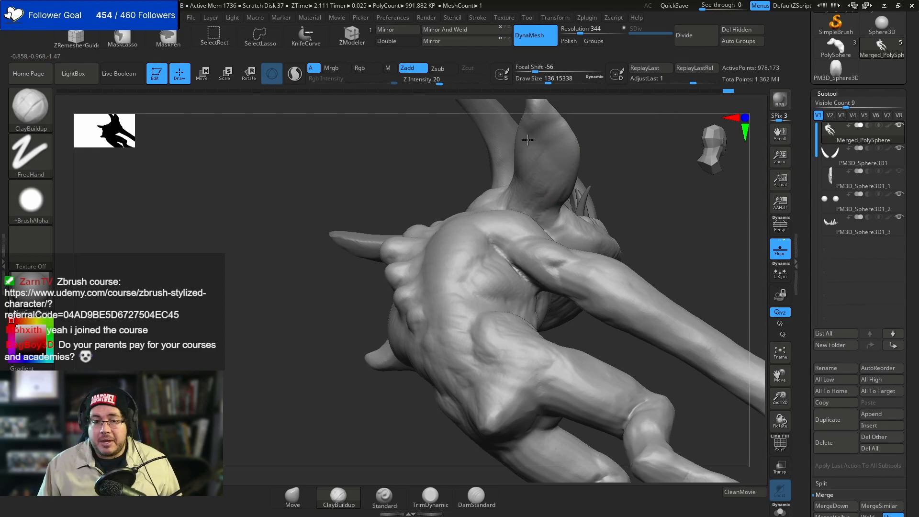
{"action": "left_click_drag", "start_coordinate": [540, 197], "coordinate": [550, 160]}
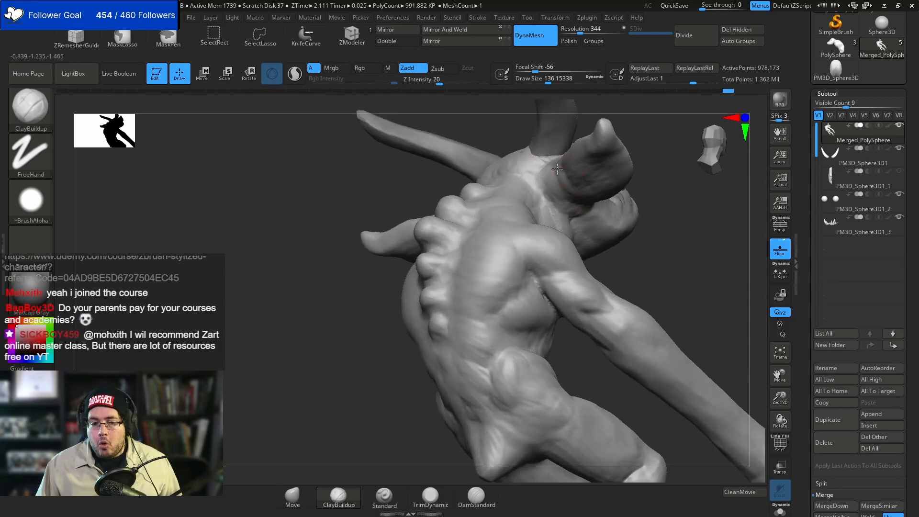
{"action": "left_click_drag", "start_coordinate": [594, 199], "coordinate": [563, 166]}
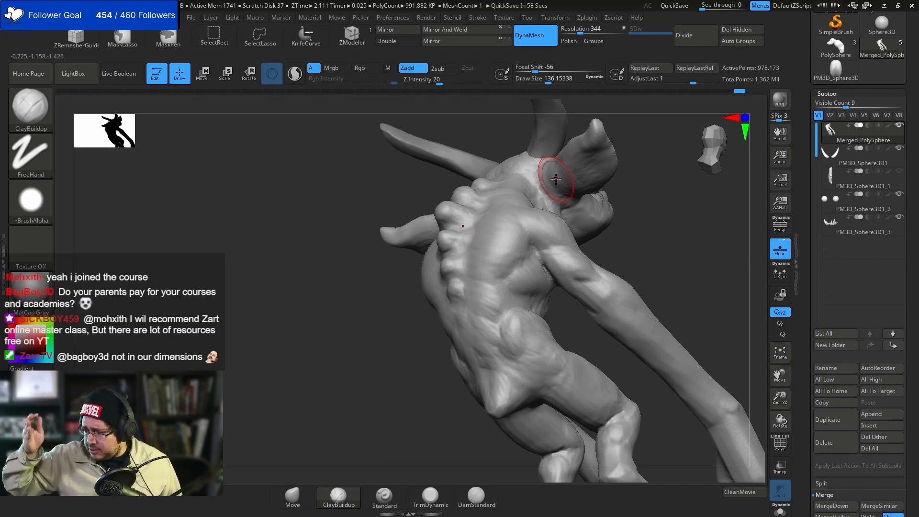
- Reduce the ClayBuildup draw size to about 87 and work the neck forms near the base of the ear
{"action": "mouse_move", "coordinate": [495, 158]}
{"action": "left_mouse_down"}
{"action": "mouse_move", "coordinate": [658, 234]}
{"action": "mouse_move", "coordinate": [662, 256]}
{"action": "mouse_move", "coordinate": [646, 265]}
{"action": "left_mouse_up"}
{"action": "key", "text": "space"}
{"action": "mouse_move", "coordinate": [495, 208]}
{"action": "left_mouse_down"}
{"action": "mouse_move", "coordinate": [463, 224]}
{"action": "mouse_move", "coordinate": [488, 198]}
{"action": "mouse_move", "coordinate": [472, 211]}
{"action": "mouse_move", "coordinate": [482, 210]}
{"action": "left_mouse_up"}
{"action": "key", "text": "space"}
{"action": "key", "text": "space"}
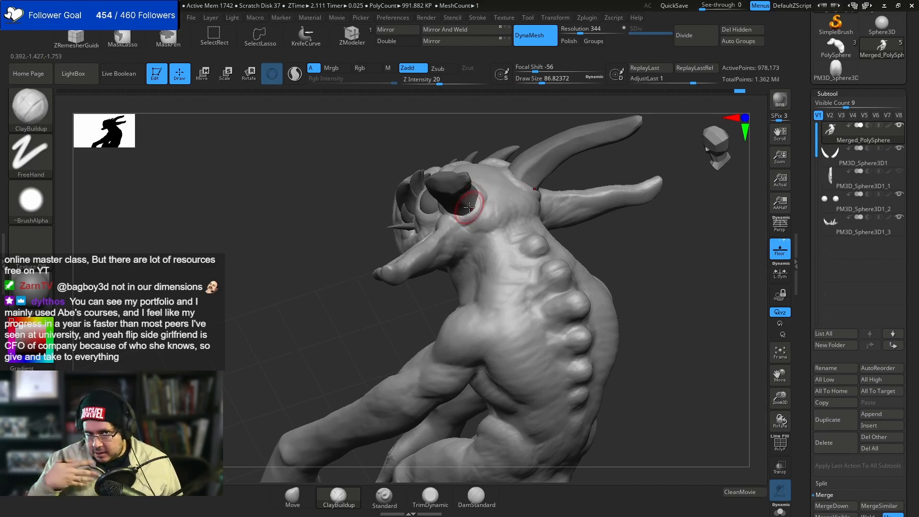
- Shape flat planes on the lower legs and feet with TrimDynamic at a draw size of about 145
{"action": "left_click_drag", "start_coordinate": [625, 285], "coordinate": [594, 266]}
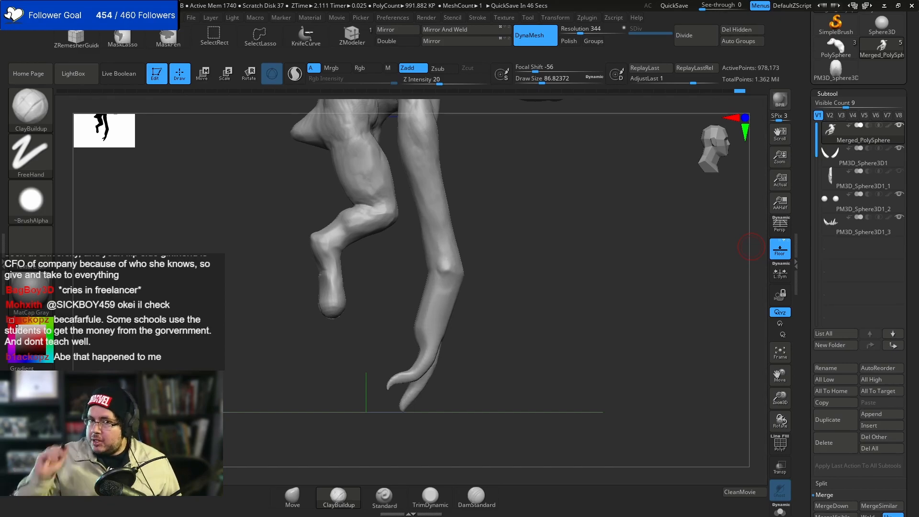
{"action": "left_click_drag", "start_coordinate": [480, 195], "coordinate": [522, 254], "text": "alt"}
{"action": "mouse_move", "coordinate": [382, 354]}
{"action": "left_mouse_down"}
{"action": "mouse_move", "coordinate": [394, 269]}
{"action": "mouse_move", "coordinate": [424, 287]}
{"action": "mouse_move", "coordinate": [435, 276]}
{"action": "left_mouse_up"}
{"action": "key", "text": "b"}
{"action": "key", "text": "t"}
{"action": "key", "text": "d"}
{"action": "key", "text": "space"}
{"action": "key", "text": "ctrl+z"}
{"action": "key", "text": "b"}
{"action": "key", "text": "Escape"}
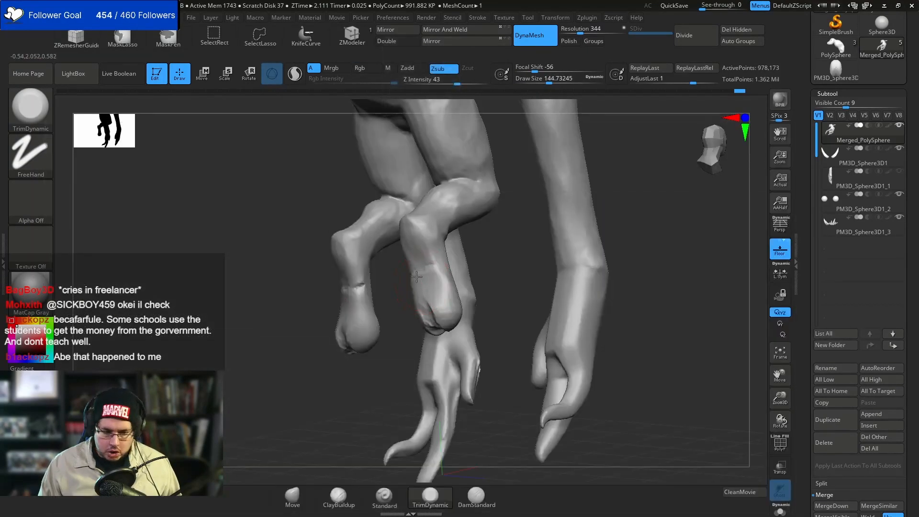
{"action": "right_click_drag", "start_coordinate": [443, 274], "coordinate": [526, 267]}
{"action": "mouse_move", "coordinate": [418, 262]}
{"action": "left_mouse_down"}
{"action": "mouse_move", "coordinate": [405, 280]}
{"action": "mouse_move", "coordinate": [443, 313]}
{"action": "left_mouse_up"}
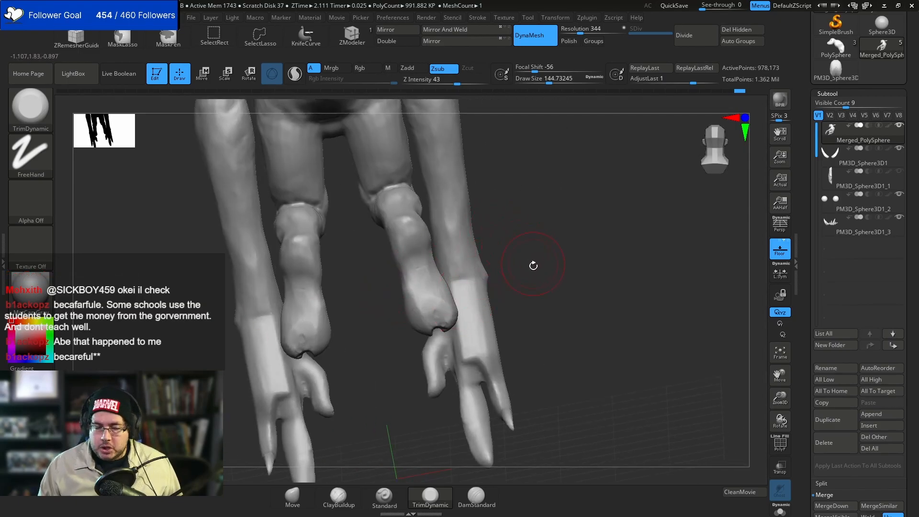
- Isolate the hands by hiding the rest of the body mesh
{"action": "left_click_drag", "start_coordinate": [531, 249], "coordinate": [512, 201]}
{"action": "left_click_drag", "start_coordinate": [436, 316], "coordinate": [426, 354]}
{"action": "mouse_move", "coordinate": [479, 335]}
{"action": "left_mouse_down"}
{"action": "mouse_move", "coordinate": [434, 318]}
{"action": "mouse_move", "coordinate": [495, 326]}
{"action": "mouse_move", "coordinate": [493, 337]}
{"action": "mouse_move", "coordinate": [505, 340]}
{"action": "mouse_move", "coordinate": [416, 399]}
{"action": "mouse_move", "coordinate": [498, 349]}
{"action": "mouse_move", "coordinate": [515, 295]}
{"action": "left_mouse_up"}
{"action": "mouse_move", "coordinate": [519, 393]}
{"action": "left_mouse_down", "text": "ctrl"}
{"action": "mouse_move", "coordinate": [447, 233]}
{"action": "mouse_move", "coordinate": [490, 305]}
{"action": "left_mouse_up", "text": "ctrl"}
{"action": "mouse_move", "coordinate": [481, 335]}
{"action": "left_mouse_down", "text": "ctrl+shift"}
{"action": "mouse_move", "coordinate": [397, 242]}
{"action": "mouse_move", "coordinate": [468, 323]}
{"action": "left_mouse_up", "text": "ctrl+shift"}
{"action": "left_click_drag", "start_coordinate": [503, 293], "coordinate": [537, 301]}
- Build up fleshy pads on the palm with ClayBuildup at a draw size of about 104
{"action": "mouse_move", "coordinate": [498, 229]}
{"action": "left_mouse_down"}
{"action": "mouse_move", "coordinate": [553, 195]}
{"action": "mouse_move", "coordinate": [564, 222]}
{"action": "mouse_move", "coordinate": [539, 294]}
{"action": "mouse_move", "coordinate": [496, 268]}
{"action": "mouse_move", "coordinate": [521, 271]}
{"action": "mouse_move", "coordinate": [500, 210]}
{"action": "mouse_move", "coordinate": [475, 287]}
{"action": "mouse_move", "coordinate": [482, 261]}
{"action": "mouse_move", "coordinate": [504, 283]}
{"action": "mouse_move", "coordinate": [504, 249]}
{"action": "mouse_move", "coordinate": [460, 227]}
{"action": "mouse_move", "coordinate": [448, 237]}
{"action": "mouse_move", "coordinate": [488, 225]}
{"action": "mouse_move", "coordinate": [449, 216]}
{"action": "mouse_move", "coordinate": [430, 230]}
{"action": "mouse_move", "coordinate": [414, 210]}
{"action": "mouse_move", "coordinate": [405, 239]}
{"action": "mouse_move", "coordinate": [431, 252]}
{"action": "mouse_move", "coordinate": [421, 217]}
{"action": "mouse_move", "coordinate": [411, 232]}
{"action": "left_mouse_up"}
{"action": "key", "text": "b"}
{"action": "key", "text": "c"}
{"action": "key", "text": "b"}
{"action": "key", "text": "space"}
{"action": "left_click", "coordinate": [469, 221]}
{"action": "right_click_drag", "start_coordinate": [412, 232], "coordinate": [445, 201]}
{"action": "left_click_drag", "start_coordinate": [445, 201], "coordinate": [425, 192]}
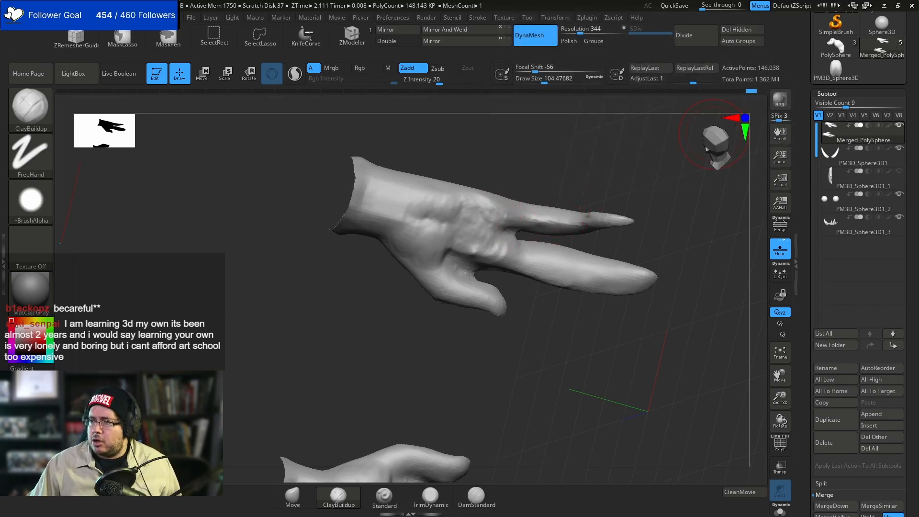
- Switch to Chrome, search the web for "cgbot" and open the CGBot website in a maximized window
{"action": "left_click_drag", "start_coordinate": [918, 129], "coordinate": [915, 14]}
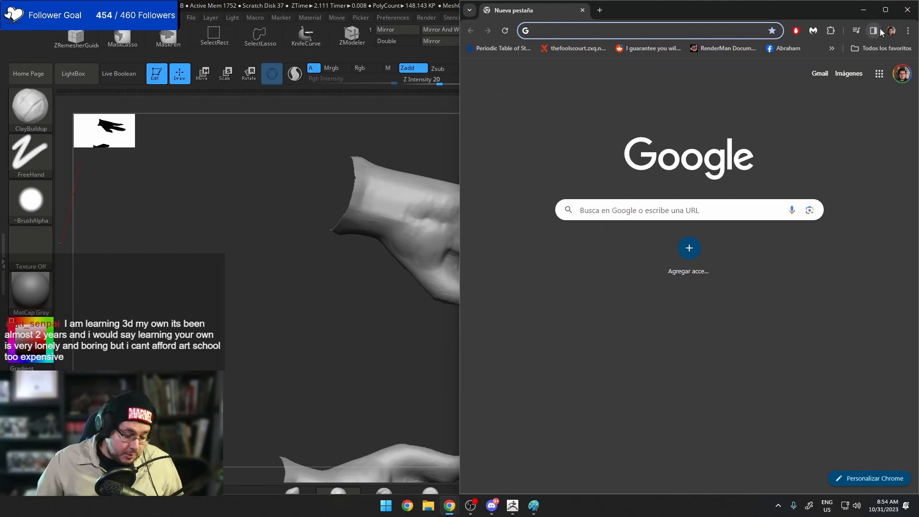
{"action": "type", "text": "cgbot"}
{"action": "key", "text": "Return"}
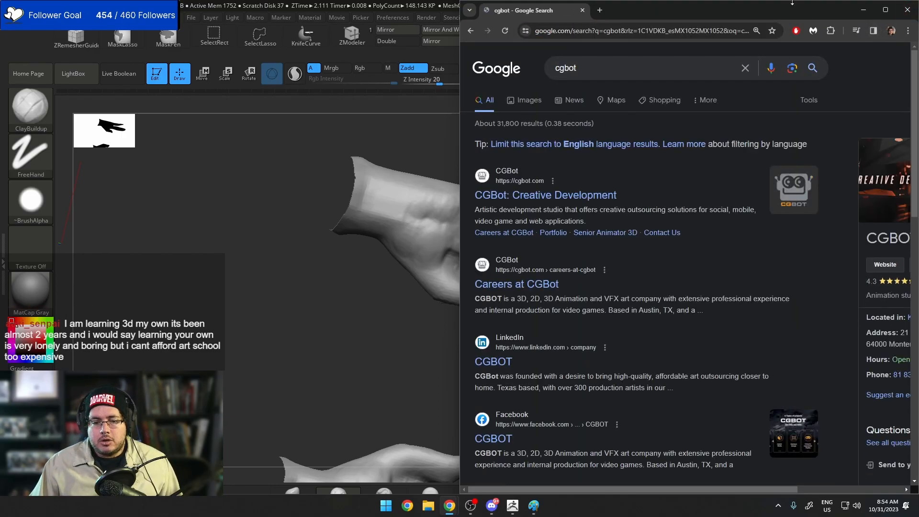
{"action": "left_click", "coordinate": [596, 201]}
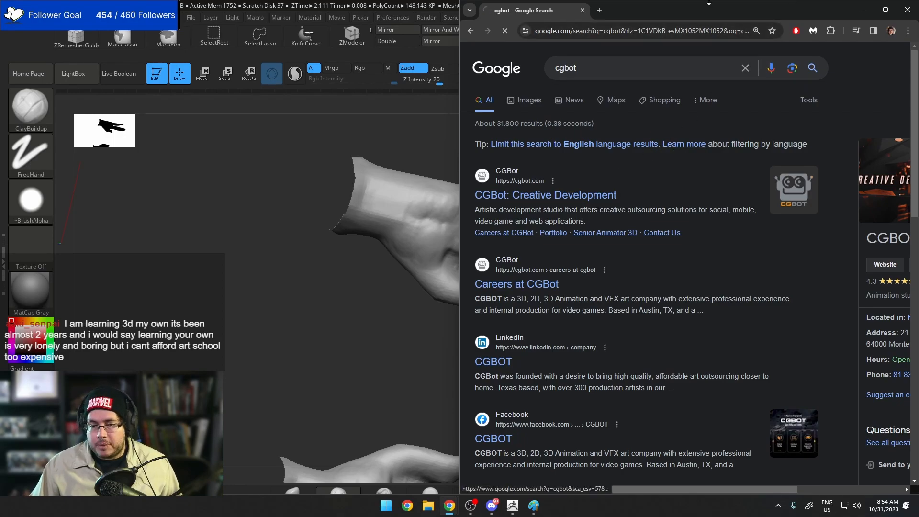
{"action": "key", "text": "super+Up"}
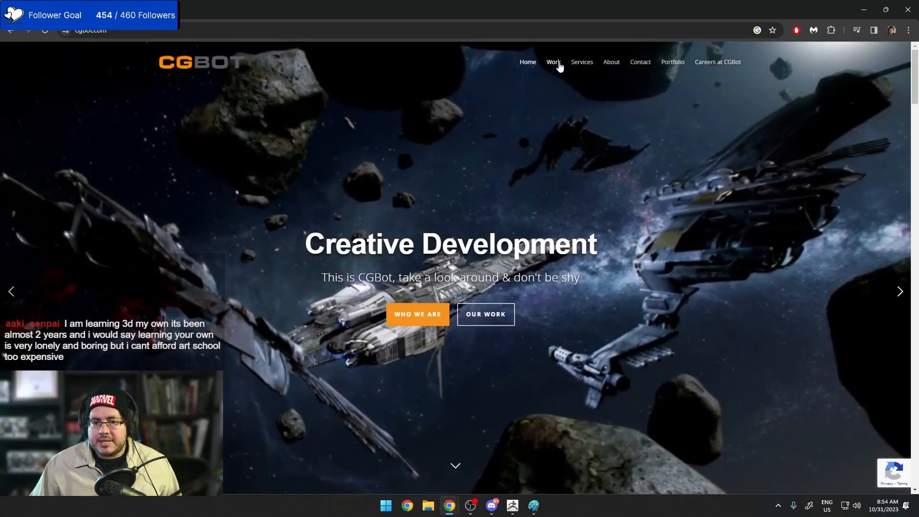
- Examine the CGBot site's work section, team and careers information, studio video and office map
{"action": "left_click", "coordinate": [553, 62]}
{"action": "scroll", "coordinate": [526, 207], "scroll_direction": "down", "scroll_amount": 10}
{"action": "scroll", "coordinate": [526, 206], "scroll_direction": "down", "scroll_amount": 1}
{"action": "scroll", "coordinate": [525, 207], "scroll_direction": "up", "scroll_amount": 2}
{"action": "scroll", "coordinate": [529, 158], "scroll_direction": "down", "scroll_amount": 9}
{"action": "scroll", "coordinate": [586, 222], "scroll_direction": "up", "scroll_amount": 9}
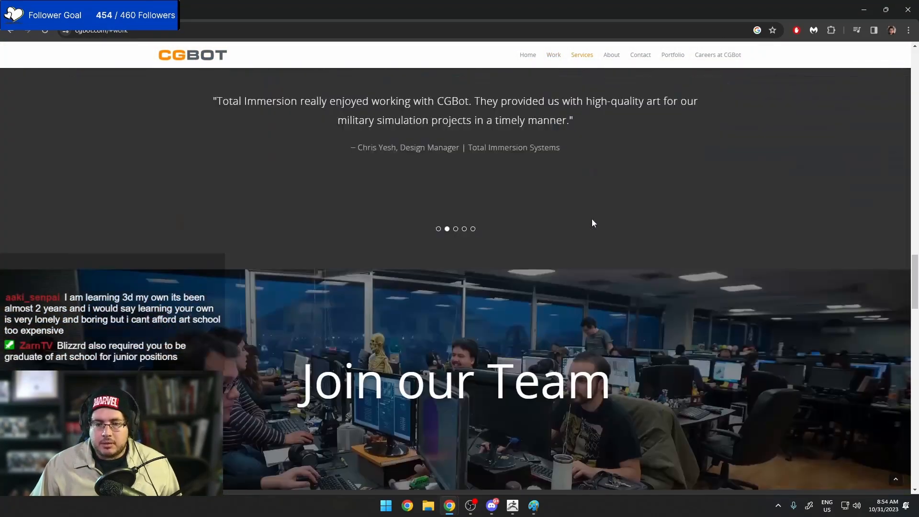
{"action": "scroll", "coordinate": [545, 288], "scroll_direction": "down", "scroll_amount": 2}
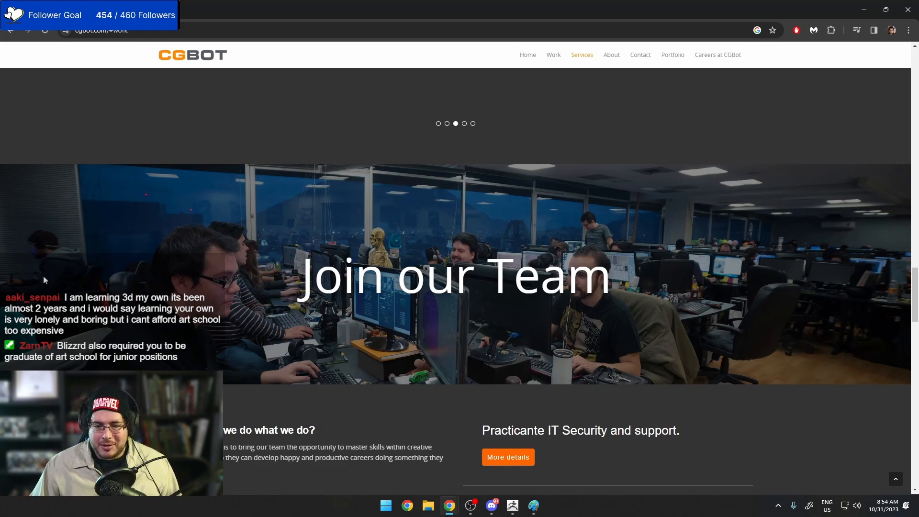
{"action": "scroll", "coordinate": [389, 261], "scroll_direction": "down", "scroll_amount": 15}
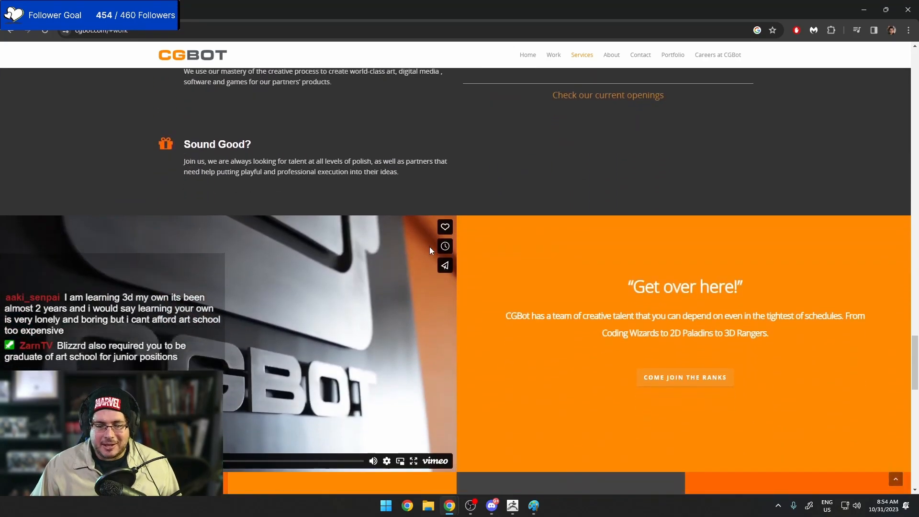
{"action": "scroll", "coordinate": [471, 260], "scroll_direction": "down", "scroll_amount": 6}
{"action": "scroll", "coordinate": [471, 260], "scroll_direction": "up", "scroll_amount": 11}
{"action": "scroll", "coordinate": [470, 262], "scroll_direction": "down", "scroll_amount": 4}
{"action": "scroll", "coordinate": [472, 262], "scroll_direction": "down", "scroll_amount": 6}
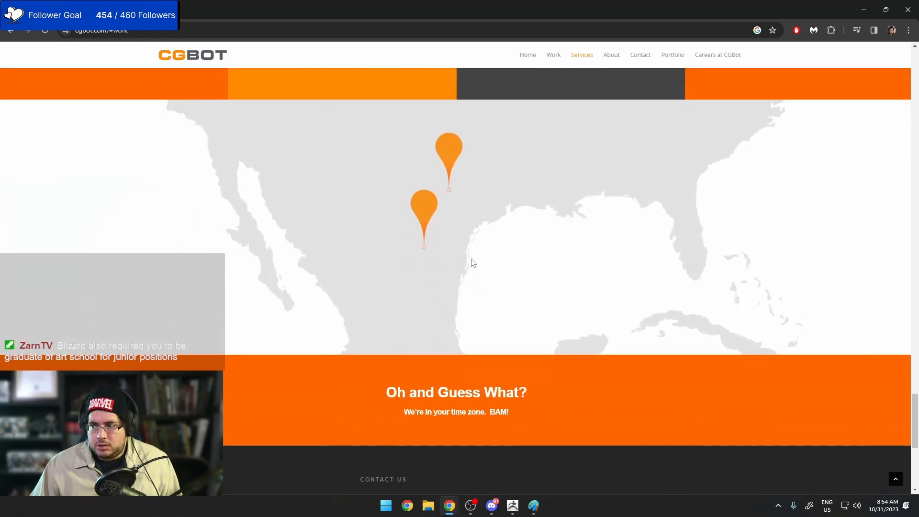
{"action": "scroll", "coordinate": [472, 263], "scroll_direction": "up", "scroll_amount": 8}
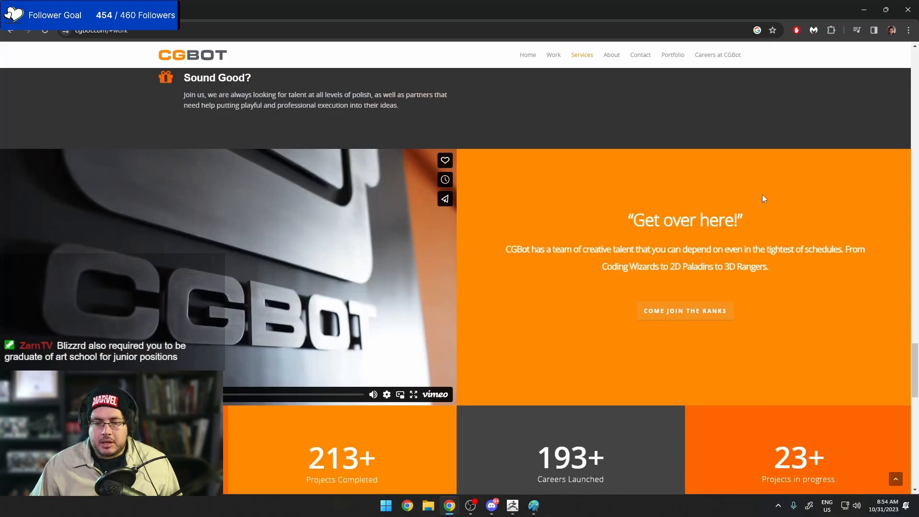
- Return to ZBrush and build a knuckle at the base of the inner finger with ClayBuildup at a draw size of about 62
{"action": "left_click", "coordinate": [870, 13]}
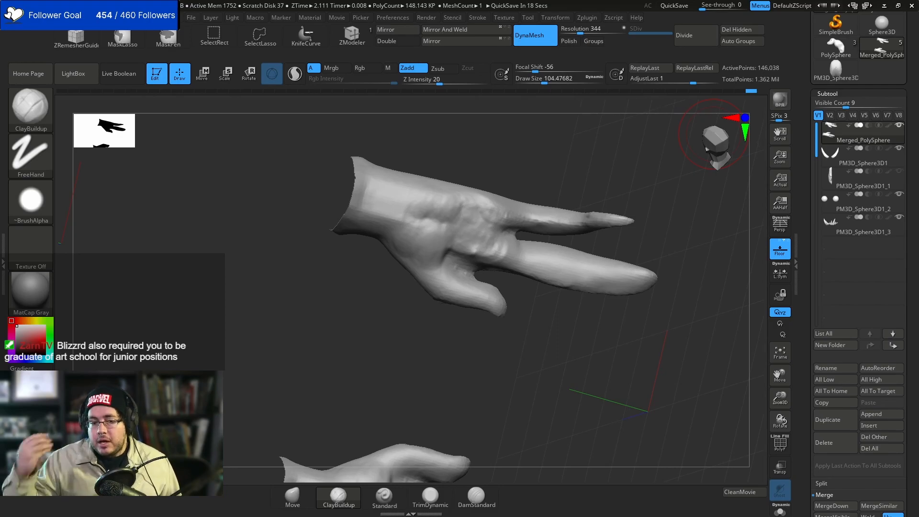
{"action": "mouse_move", "coordinate": [544, 374]}
{"action": "left_mouse_down"}
{"action": "mouse_move", "coordinate": [545, 340]}
{"action": "mouse_move", "coordinate": [581, 271]}
{"action": "mouse_move", "coordinate": [639, 319]}
{"action": "mouse_move", "coordinate": [568, 387]}
{"action": "mouse_move", "coordinate": [580, 390]}
{"action": "mouse_move", "coordinate": [630, 283]}
{"action": "mouse_move", "coordinate": [672, 226]}
{"action": "mouse_move", "coordinate": [603, 272]}
{"action": "mouse_move", "coordinate": [621, 265]}
{"action": "mouse_move", "coordinate": [561, 334]}
{"action": "mouse_move", "coordinate": [506, 334]}
{"action": "left_mouse_up"}
{"action": "left_click_drag", "start_coordinate": [656, 230], "coordinate": [591, 246], "text": "alt"}
{"action": "left_click_drag", "start_coordinate": [622, 277], "coordinate": [597, 224]}
{"action": "key", "text": "b"}
{"action": "key", "text": "space"}
{"action": "left_click_drag", "start_coordinate": [500, 272], "coordinate": [487, 281]}
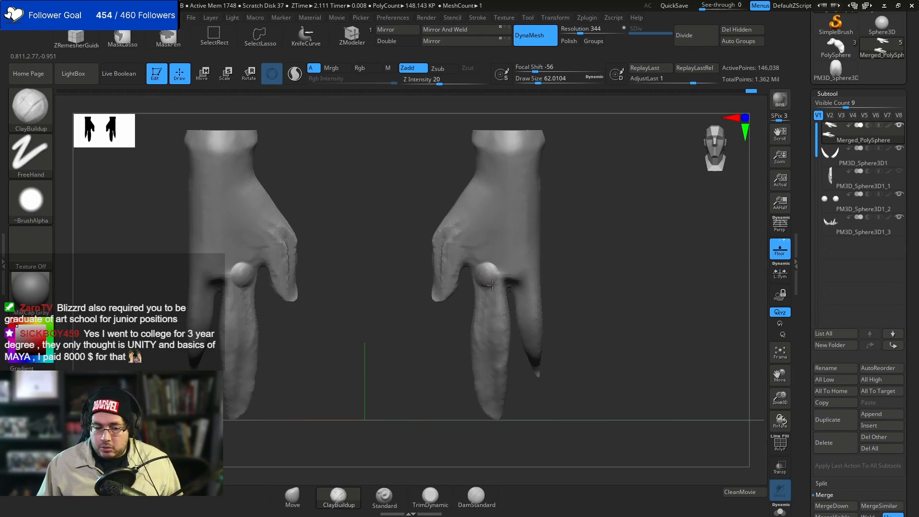
{"action": "left_click_drag", "start_coordinate": [468, 314], "coordinate": [487, 265], "text": "alt"}
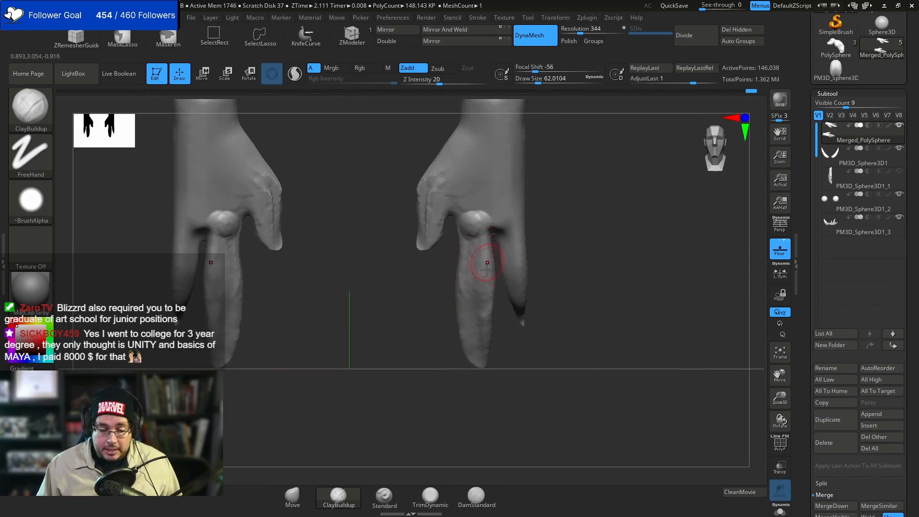
- Build up the outer finger's knuckle and its tendon across the back of the hand with ClayBuildup at a draw size of about 124
{"action": "mouse_move", "coordinate": [524, 230]}
{"action": "left_mouse_down"}
{"action": "mouse_move", "coordinate": [517, 215]}
{"action": "mouse_move", "coordinate": [582, 220]}
{"action": "mouse_move", "coordinate": [474, 268]}
{"action": "left_mouse_up"}
{"action": "key", "text": "space"}
{"action": "mouse_move", "coordinate": [434, 330]}
{"action": "left_mouse_down", "text": "alt"}
{"action": "mouse_move", "coordinate": [555, 188]}
{"action": "mouse_move", "coordinate": [467, 246]}
{"action": "left_mouse_up", "text": "alt"}
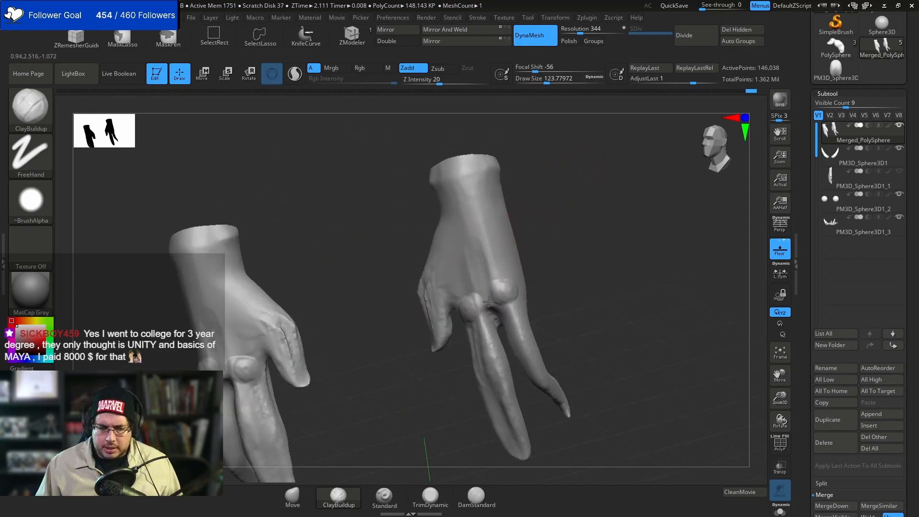
{"action": "left_click_drag", "start_coordinate": [474, 202], "coordinate": [498, 290]}
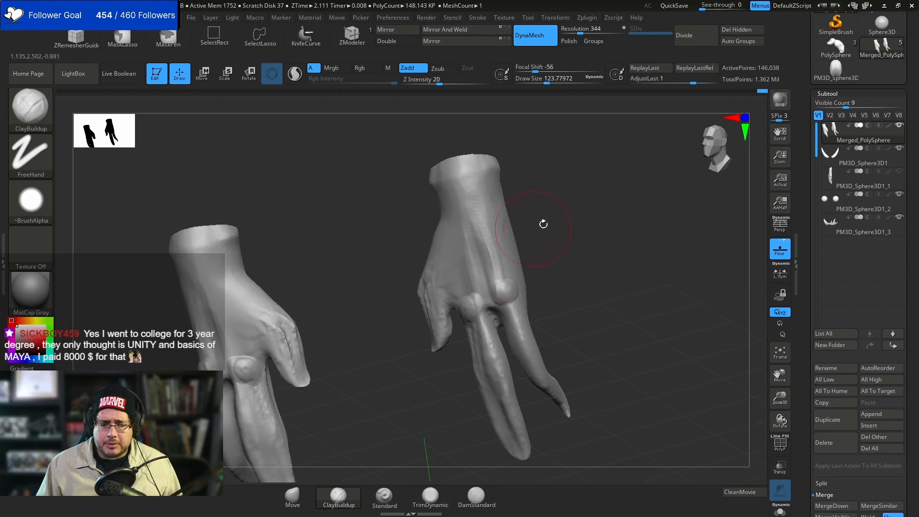
- Build tendons toward the inner finger on the back of the hand at a draw size of about 94 and smooth the thumb base
{"action": "left_click_drag", "start_coordinate": [538, 225], "coordinate": [441, 267]}
{"action": "key", "text": "space"}
{"action": "left_click_drag", "start_coordinate": [453, 236], "coordinate": [447, 237]}
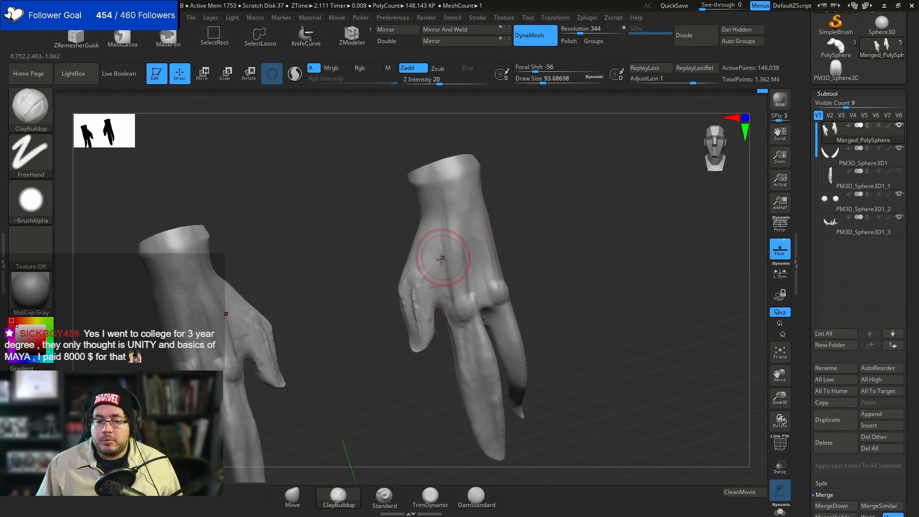
{"action": "key", "text": "shift"}
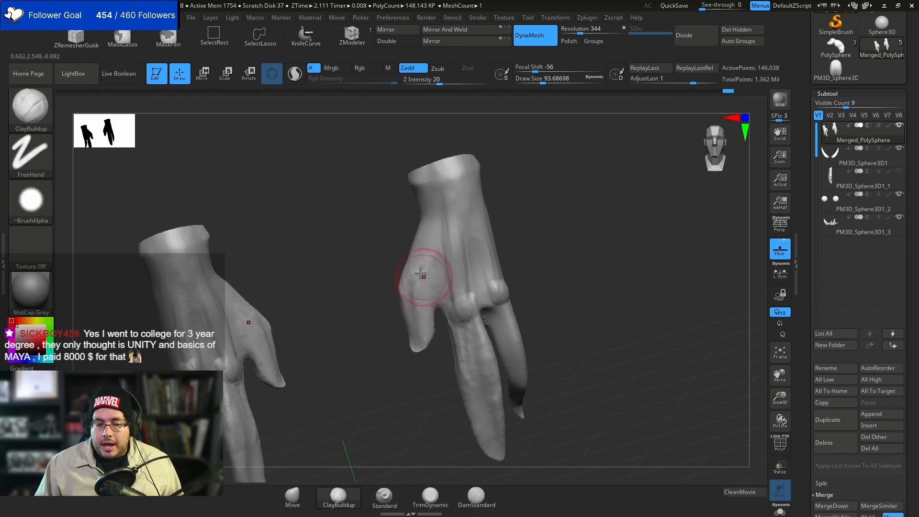
- Build up the thumb pad and the inner wrist with ClayBuildup at a draw size of about 124
{"action": "left_click_drag", "start_coordinate": [418, 375], "coordinate": [388, 377]}
{"action": "mouse_move", "coordinate": [447, 209]}
{"action": "right_mouse_down"}
{"action": "mouse_move", "coordinate": [426, 267]}
{"action": "mouse_move", "coordinate": [453, 218]}
{"action": "right_mouse_up"}
{"action": "mouse_move", "coordinate": [512, 192]}
{"action": "right_mouse_down", "text": "alt"}
{"action": "mouse_move", "coordinate": [510, 213]}
{"action": "mouse_move", "coordinate": [426, 248]}
{"action": "right_mouse_up", "text": "alt"}
{"action": "mouse_move", "coordinate": [392, 260]}
{"action": "left_mouse_down"}
{"action": "mouse_move", "coordinate": [393, 242]}
{"action": "mouse_move", "coordinate": [368, 255]}
{"action": "left_mouse_up"}
{"action": "mouse_move", "coordinate": [367, 254]}
{"action": "right_mouse_down"}
{"action": "mouse_move", "coordinate": [406, 242]}
{"action": "mouse_move", "coordinate": [430, 205]}
{"action": "mouse_move", "coordinate": [415, 224]}
{"action": "right_mouse_up"}
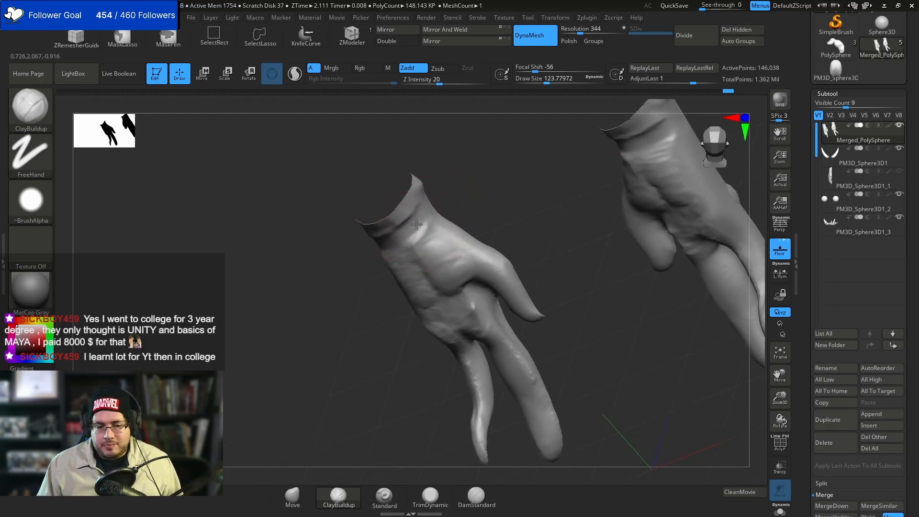
{"action": "left_click_drag", "start_coordinate": [426, 261], "coordinate": [451, 245]}
{"action": "right_click_drag", "start_coordinate": [466, 210], "coordinate": [455, 179]}
{"action": "left_click_drag", "start_coordinate": [410, 234], "coordinate": [365, 230]}
{"action": "right_click_drag", "start_coordinate": [368, 258], "coordinate": [311, 254]}
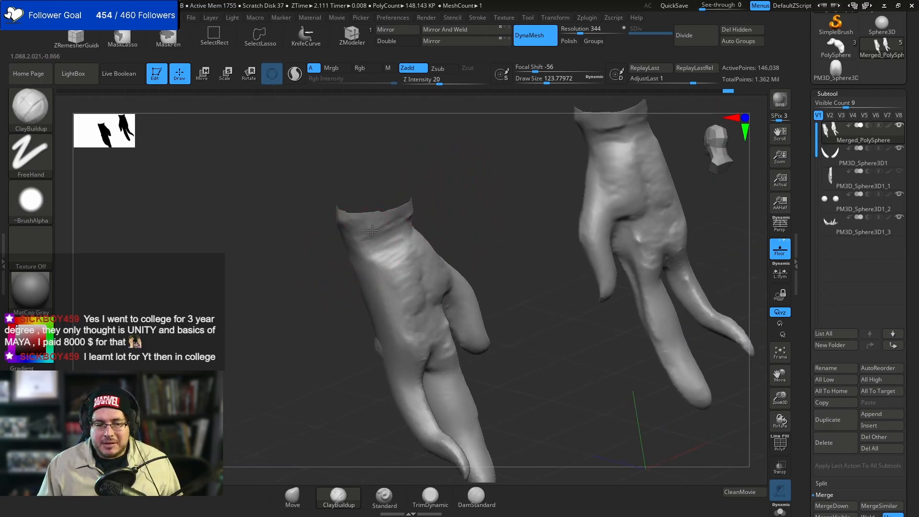
- Fill out the heel of the palm along its outer edge and soften its transition into the wrist
{"action": "right_click_drag", "start_coordinate": [427, 205], "coordinate": [402, 217]}
{"action": "left_click_drag", "start_coordinate": [399, 218], "coordinate": [412, 212]}
{"action": "right_click_drag", "start_coordinate": [399, 215], "coordinate": [421, 211]}
{"action": "left_click_drag", "start_coordinate": [404, 211], "coordinate": [432, 206]}
{"action": "right_click_drag", "start_coordinate": [435, 205], "coordinate": [410, 211]}
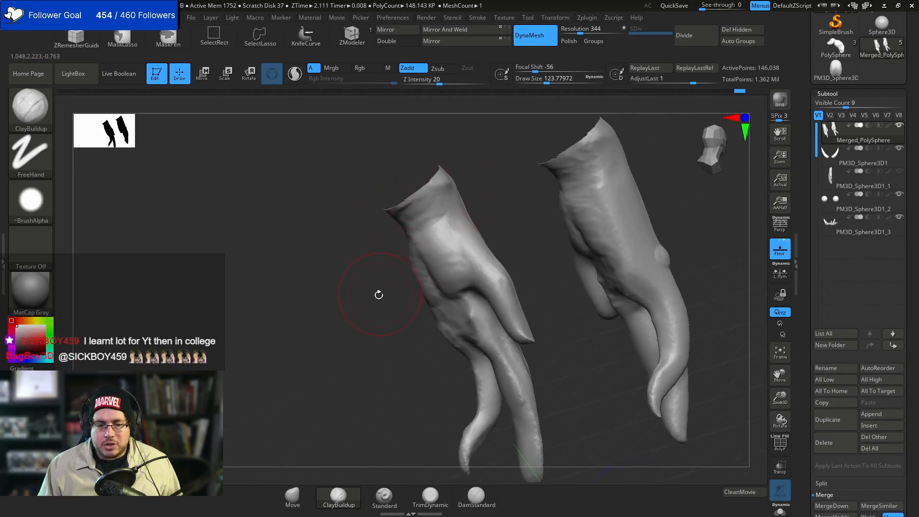
{"action": "right_click_drag", "start_coordinate": [377, 294], "coordinate": [416, 252]}
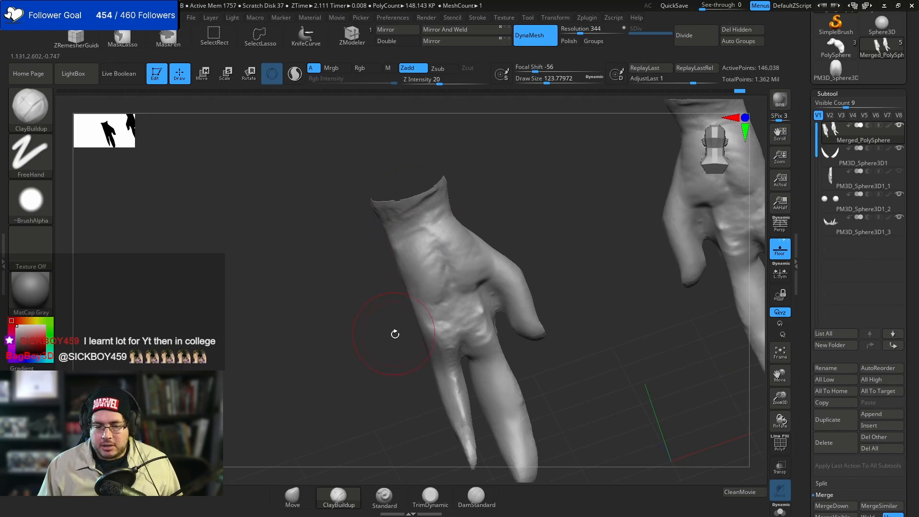
- Refine the central palm forms in a straight-on view with ClayBuildup at a draw size of about 101
{"action": "right_click_drag", "start_coordinate": [392, 332], "coordinate": [430, 306], "text": "shift"}
{"action": "right_click_drag", "start_coordinate": [506, 263], "coordinate": [484, 203], "text": "alt"}
{"action": "key", "text": "space"}
{"action": "mouse_move", "coordinate": [405, 269]}
{"action": "left_mouse_down"}
{"action": "mouse_move", "coordinate": [385, 268]}
{"action": "mouse_move", "coordinate": [386, 282]}
{"action": "mouse_move", "coordinate": [401, 254]}
{"action": "mouse_move", "coordinate": [429, 269]}
{"action": "mouse_move", "coordinate": [429, 282]}
{"action": "left_mouse_up"}
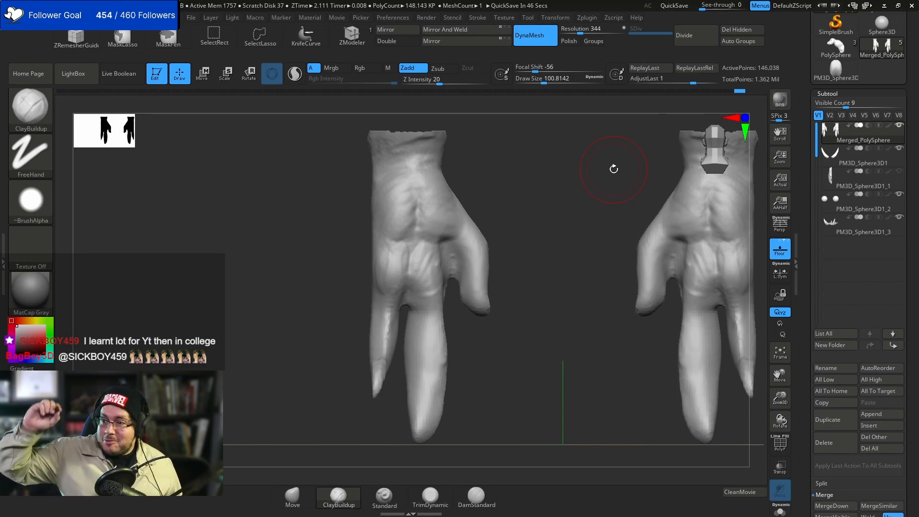
- Build a raised middle joint on the outer finger with ClayBuildup at a draw size of about 49
{"action": "left_click_drag", "start_coordinate": [529, 312], "coordinate": [604, 269], "text": "shift"}
{"action": "key", "text": "["}
{"action": "key", "text": "["}
{"action": "key", "text": "["}
{"action": "key", "text": "["}
{"action": "key", "text": "["}
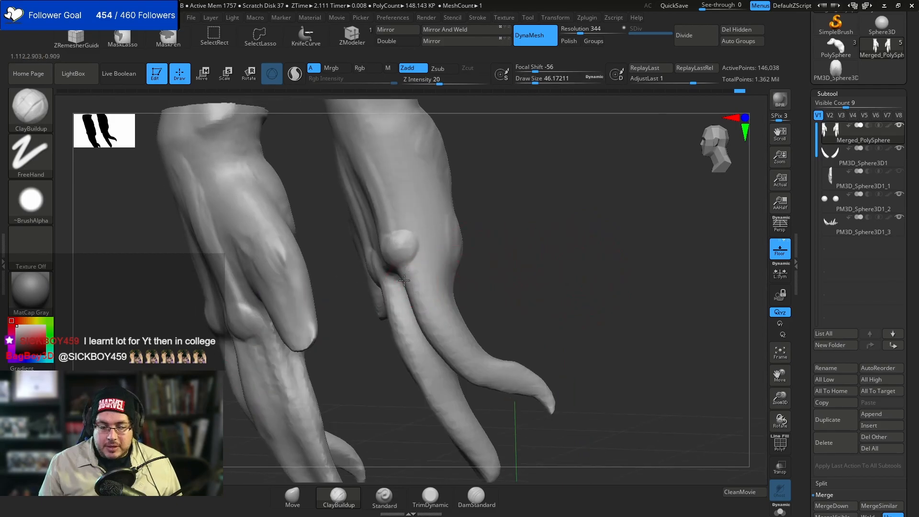
{"action": "right_click_drag", "start_coordinate": [406, 273], "coordinate": [437, 254]}
{"action": "key", "text": "b"}
{"action": "key", "text": "space"}
{"action": "mouse_move", "coordinate": [425, 289]}
{"action": "left_mouse_down"}
{"action": "mouse_move", "coordinate": [433, 289]}
{"action": "mouse_move", "coordinate": [408, 305]}
{"action": "left_mouse_up"}
{"action": "key", "text": "space"}
{"action": "left_click_drag", "start_coordinate": [440, 289], "coordinate": [428, 302]}
{"action": "right_click_drag", "start_coordinate": [421, 319], "coordinate": [412, 317]}
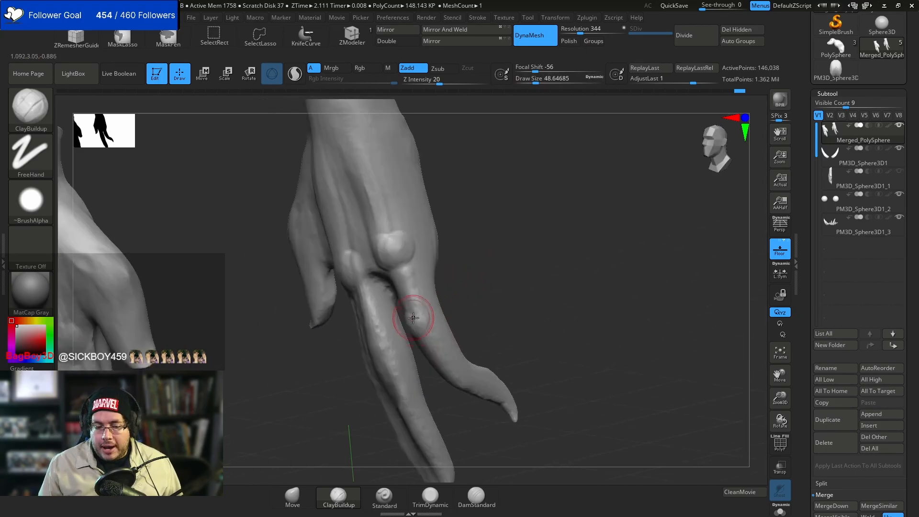
- Flatten planes on the knuckles and along the outer finger with TrimDynamic at a draw size of about 77
{"action": "left_click_drag", "start_coordinate": [450, 279], "coordinate": [465, 275]}
{"action": "key", "text": "b"}
{"action": "key", "text": "t"}
{"action": "key", "text": "d"}
{"action": "key", "text": "space"}
{"action": "left_click", "coordinate": [415, 294]}
{"action": "left_click_drag", "start_coordinate": [416, 292], "coordinate": [419, 292]}
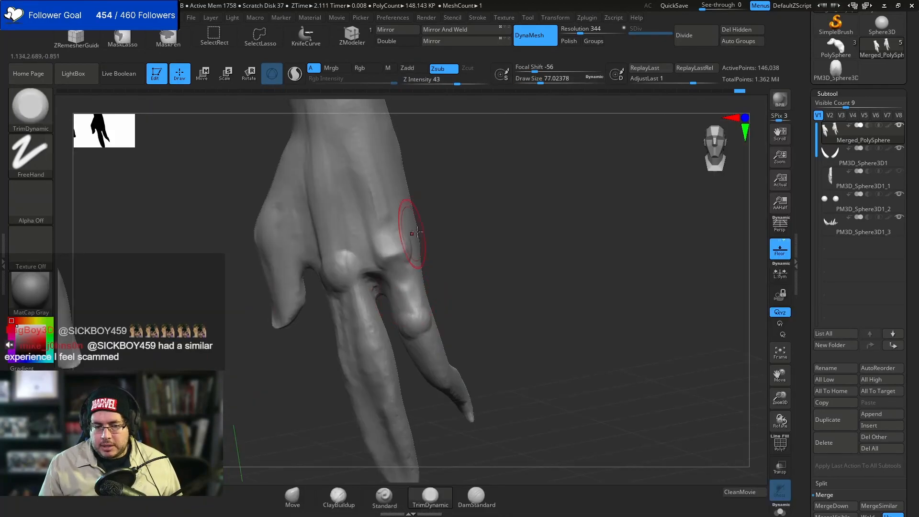
{"action": "right_click_drag", "start_coordinate": [387, 240], "coordinate": [417, 250]}
{"action": "right_click_drag", "start_coordinate": [482, 260], "coordinate": [434, 305]}
{"action": "right_click_drag", "start_coordinate": [398, 366], "coordinate": [431, 273]}
- Carve creases at the outer finger's base and middle joint on the palm side with DamStandard at a draw size of about 49
{"action": "key", "text": "b"}
{"action": "key", "text": "d"}
{"action": "key", "text": "s"}
{"action": "key", "text": "space"}
{"action": "left_click_drag", "start_coordinate": [482, 266], "coordinate": [471, 266]}
{"action": "mouse_move", "coordinate": [471, 268]}
{"action": "right_mouse_down"}
{"action": "mouse_move", "coordinate": [512, 261]}
{"action": "mouse_move", "coordinate": [403, 305]}
{"action": "right_mouse_up"}
{"action": "left_click_drag", "start_coordinate": [478, 258], "coordinate": [462, 263]}
{"action": "mouse_move", "coordinate": [422, 310]}
{"action": "right_mouse_down"}
{"action": "mouse_move", "coordinate": [492, 308]}
{"action": "mouse_move", "coordinate": [538, 286]}
{"action": "right_mouse_up"}
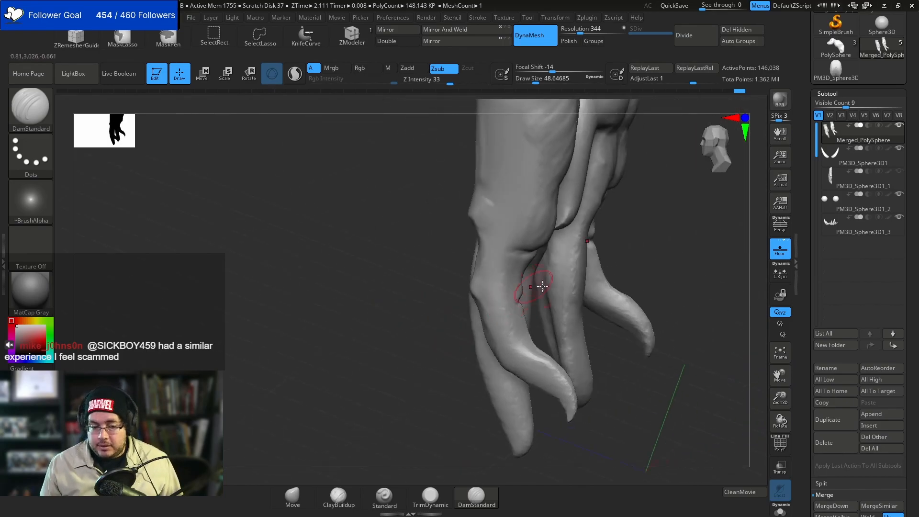
{"action": "right_click_drag", "start_coordinate": [610, 271], "coordinate": [554, 216]}
{"action": "right_click_drag", "start_coordinate": [615, 303], "coordinate": [521, 303]}
{"action": "left_click_drag", "start_coordinate": [477, 294], "coordinate": [502, 288]}
{"action": "right_click_drag", "start_coordinate": [541, 303], "coordinate": [515, 293]}
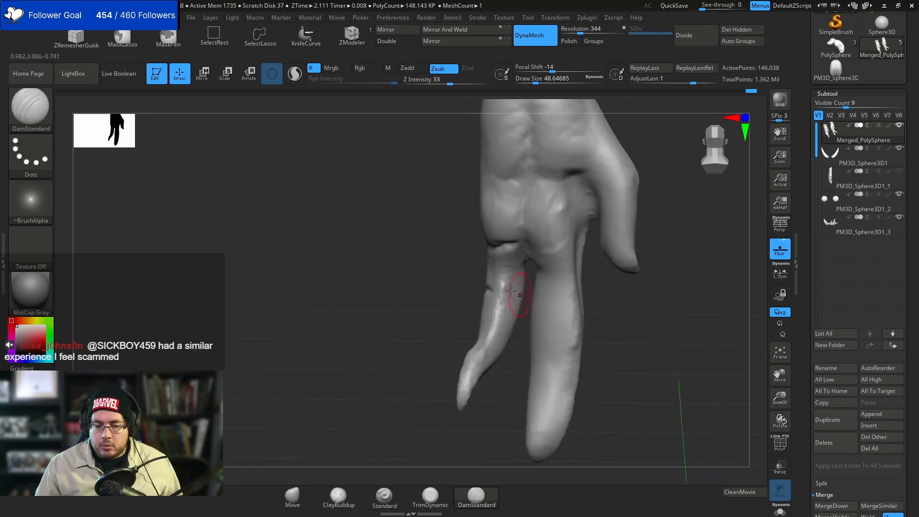
- Build up the fleshy pads around the outer finger's creases with ClayBuildup at a draw size of about 90
{"action": "right_click_drag", "start_coordinate": [450, 297], "coordinate": [507, 282]}
{"action": "key", "text": "b"}
{"action": "key", "text": "c"}
{"action": "key", "text": "b"}
{"action": "key", "text": "space"}
{"action": "left_click_drag", "start_coordinate": [490, 264], "coordinate": [496, 256]}
{"action": "right_click_drag", "start_coordinate": [588, 307], "coordinate": [526, 292]}
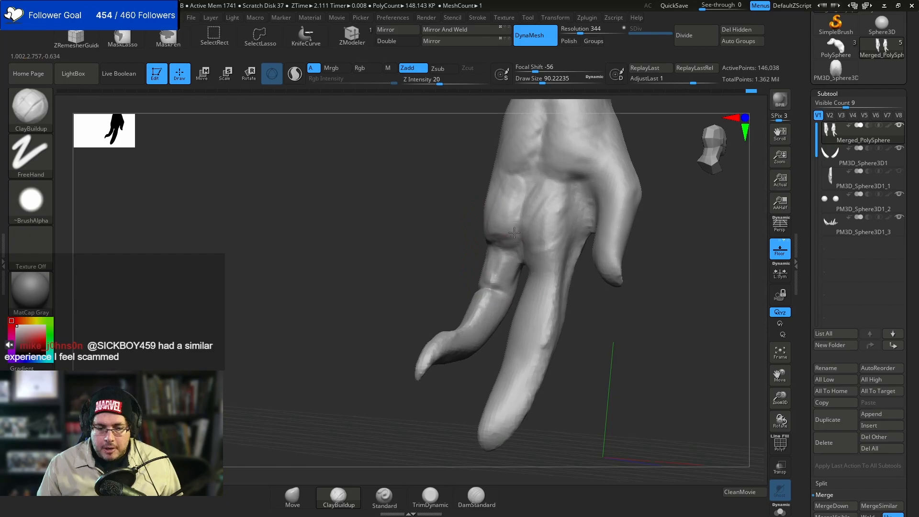
{"action": "mouse_move", "coordinate": [455, 250]}
{"action": "left_mouse_down"}
{"action": "mouse_move", "coordinate": [502, 243]}
{"action": "mouse_move", "coordinate": [480, 217]}
{"action": "mouse_move", "coordinate": [487, 226]}
{"action": "left_mouse_up"}
{"action": "mouse_move", "coordinate": [427, 378]}
{"action": "left_mouse_down"}
{"action": "mouse_move", "coordinate": [437, 327]}
{"action": "mouse_move", "coordinate": [441, 357]}
{"action": "left_mouse_up"}
{"action": "left_click_drag", "start_coordinate": [566, 229], "coordinate": [564, 243]}
- Refine the knuckles and the finger volumes on the back of the hand with ClayBuildup at a draw size of about 74
{"action": "key", "text": "space"}
{"action": "mouse_move", "coordinate": [558, 243]}
{"action": "left_mouse_down"}
{"action": "mouse_move", "coordinate": [557, 253]}
{"action": "mouse_move", "coordinate": [566, 240]}
{"action": "left_mouse_up"}
{"action": "key", "text": "space"}
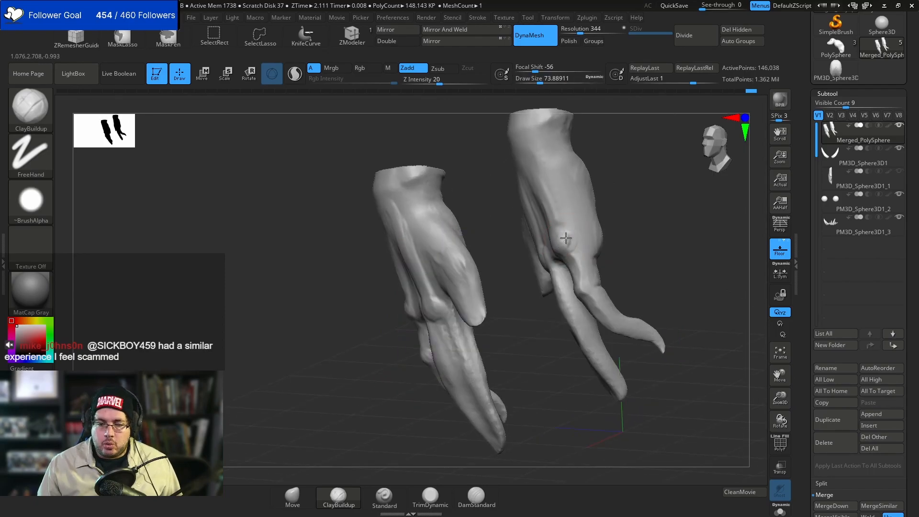
{"action": "right_click_drag", "start_coordinate": [552, 237], "coordinate": [601, 216]}
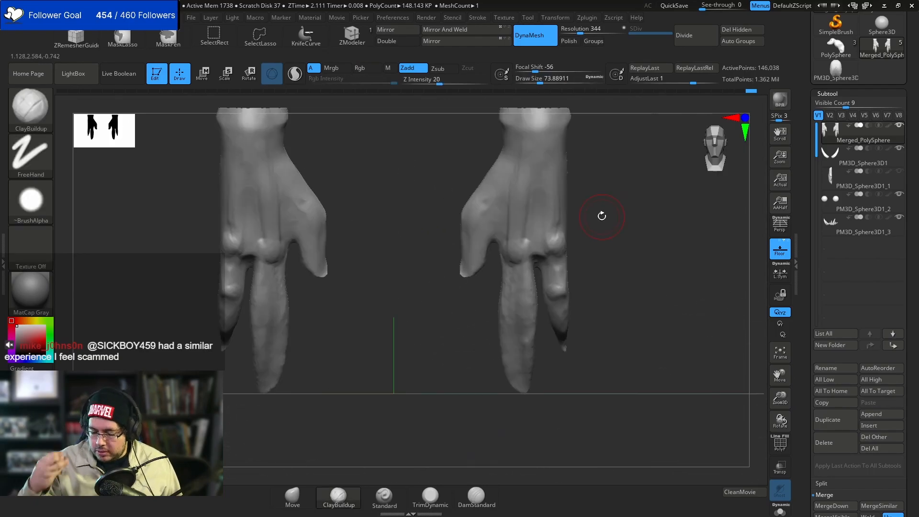
{"action": "mouse_move", "coordinate": [618, 265]}
{"action": "right_mouse_down"}
{"action": "mouse_move", "coordinate": [603, 236]}
{"action": "mouse_move", "coordinate": [602, 264]}
{"action": "mouse_move", "coordinate": [584, 246]}
{"action": "mouse_move", "coordinate": [580, 216]}
{"action": "right_mouse_up"}
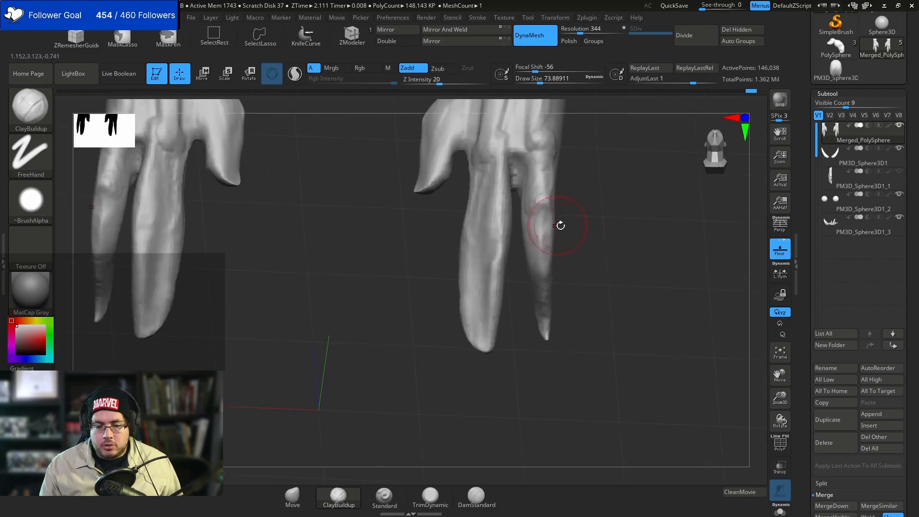
- Build up the outer finger's joint nearest the tip with ClayBuildup at a draw size of about 59
{"action": "key", "text": "s"}
{"action": "left_click_drag", "start_coordinate": [554, 252], "coordinate": [544, 252]}
{"action": "right_click_drag", "start_coordinate": [576, 220], "coordinate": [576, 209]}
{"action": "key", "text": "s"}
{"action": "left_click_drag", "start_coordinate": [535, 262], "coordinate": [540, 252]}
{"action": "key", "text": "space"}
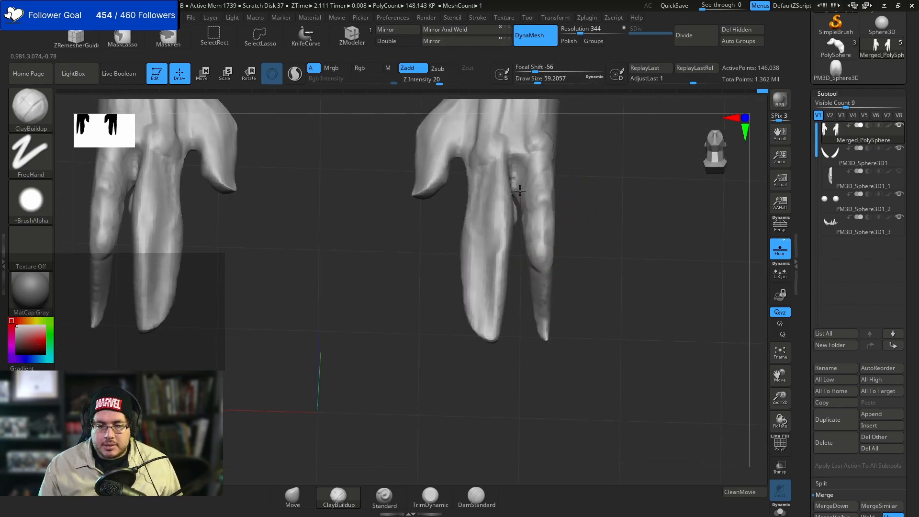
- Smooth the gap between the two fingers and refine the underside of the outer finger
{"action": "key", "text": "shift"}
{"action": "left_click_drag", "start_coordinate": [518, 197], "coordinate": [522, 217], "text": "shift"}
{"action": "left_click_drag", "start_coordinate": [534, 167], "coordinate": [528, 186]}
{"action": "right_click_drag", "start_coordinate": [550, 247], "coordinate": [536, 217]}
{"action": "mouse_move", "coordinate": [504, 244]}
{"action": "right_mouse_down"}
{"action": "mouse_move", "coordinate": [550, 267]}
{"action": "mouse_move", "coordinate": [525, 241]}
{"action": "right_mouse_up"}
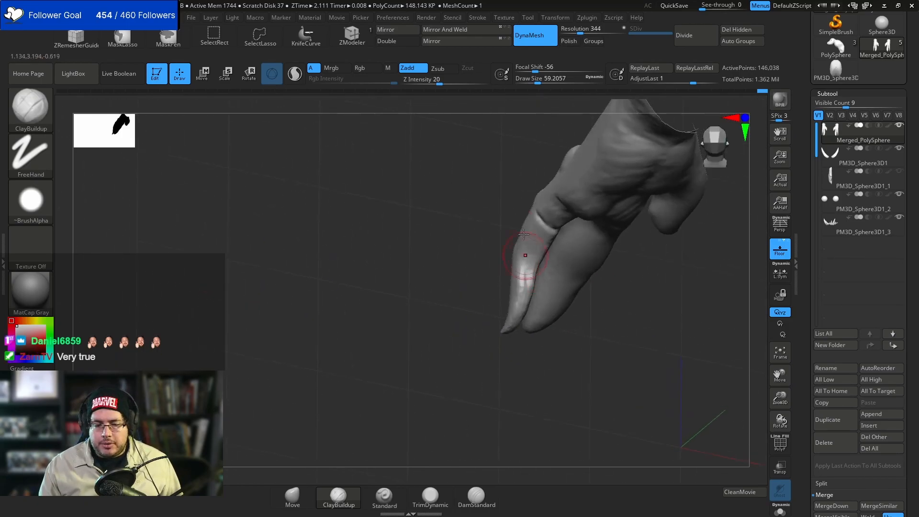
{"action": "mouse_move", "coordinate": [515, 274]}
{"action": "right_mouse_down"}
{"action": "mouse_move", "coordinate": [529, 291]}
{"action": "mouse_move", "coordinate": [547, 270]}
{"action": "mouse_move", "coordinate": [535, 300]}
{"action": "mouse_move", "coordinate": [521, 298]}
{"action": "mouse_move", "coordinate": [522, 285]}
{"action": "mouse_move", "coordinate": [493, 337]}
{"action": "mouse_move", "coordinate": [488, 307]}
{"action": "right_mouse_up"}
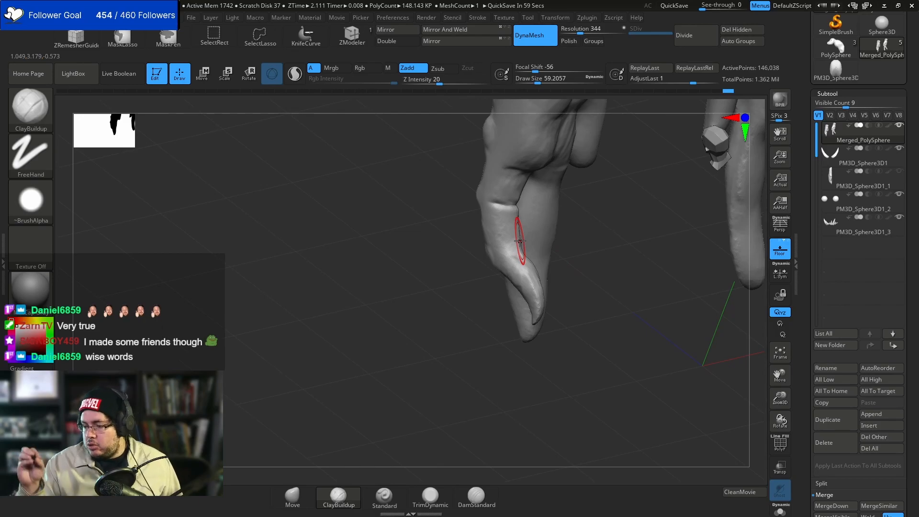
{"action": "right_click_drag", "start_coordinate": [520, 240], "coordinate": [568, 264]}
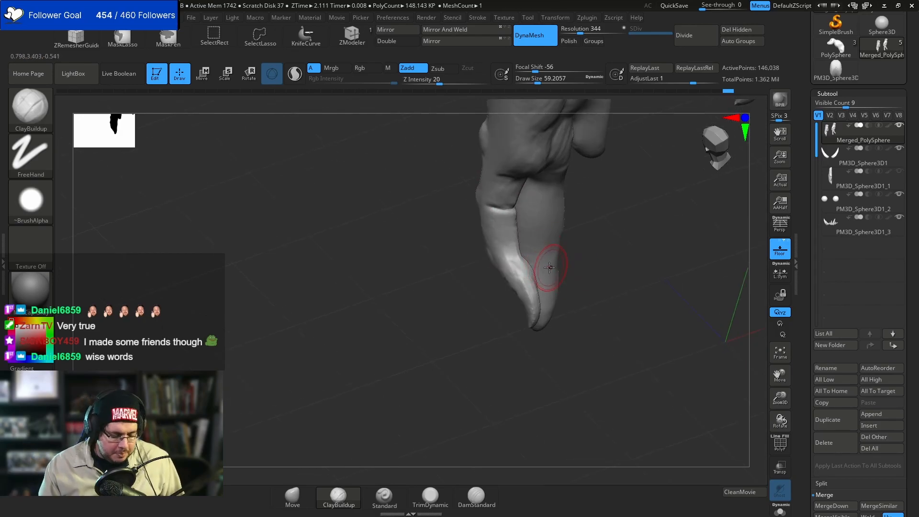
- Carve the crease at the outer finger's last joint with DamStandard at a draw size of 28.75
{"action": "key", "text": "b"}
{"action": "key", "text": "d"}
{"action": "key", "text": "s"}
{"action": "key", "text": "space"}
{"action": "left_click_drag", "start_coordinate": [550, 255], "coordinate": [543, 255]}
{"action": "right_click_drag", "start_coordinate": [592, 218], "coordinate": [538, 229]}
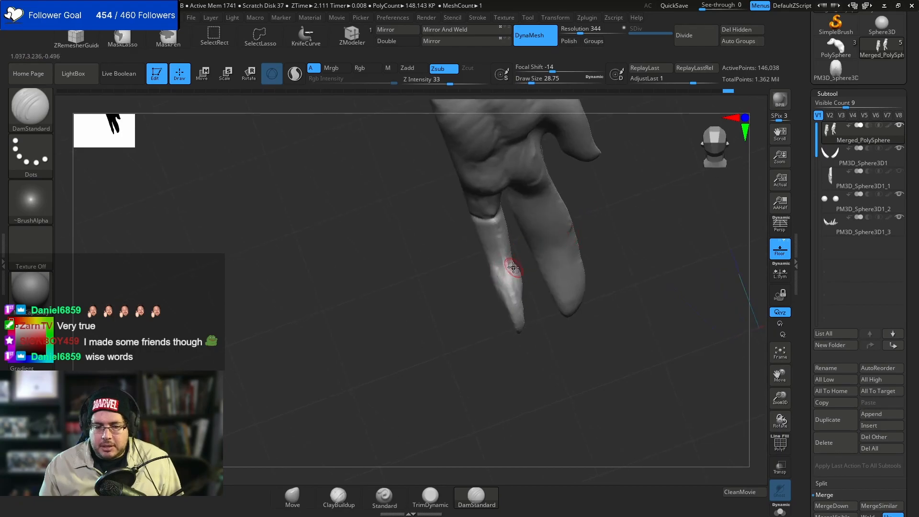
{"action": "left_click_drag", "start_coordinate": [511, 261], "coordinate": [517, 260]}
{"action": "right_click_drag", "start_coordinate": [531, 254], "coordinate": [560, 258]}
{"action": "left_click_drag", "start_coordinate": [497, 261], "coordinate": [500, 273]}
{"action": "mouse_move", "coordinate": [553, 285]}
{"action": "right_mouse_down"}
{"action": "mouse_move", "coordinate": [573, 297]}
{"action": "mouse_move", "coordinate": [542, 239]}
{"action": "right_mouse_up"}
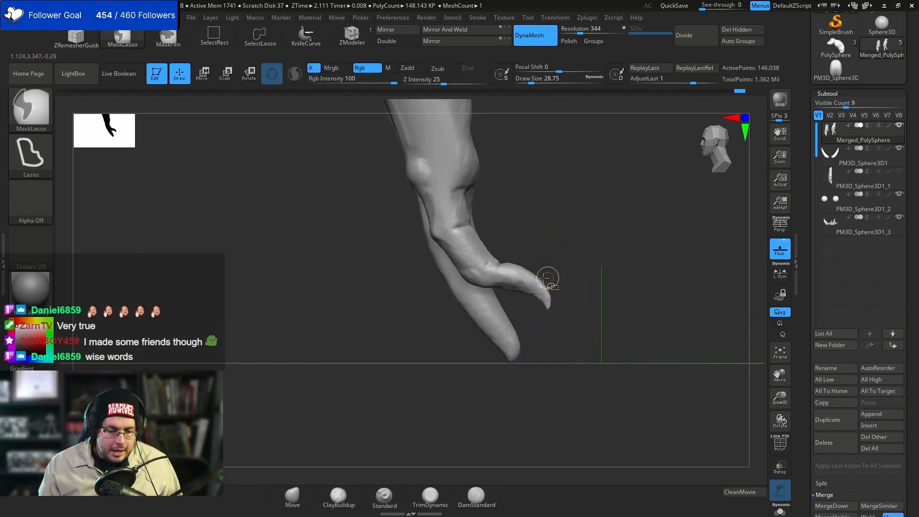
- Bring back the full body mesh and hide only the pointed tips of the outer fingers
{"action": "left_click", "coordinate": [560, 245], "text": "ctrl"}
{"action": "left_click", "coordinate": [564, 242], "text": "ctrl"}
{"action": "left_click_drag", "start_coordinate": [564, 242], "coordinate": [592, 238], "text": "ctrl+shift"}
{"action": "right_click_drag", "start_coordinate": [592, 238], "coordinate": [578, 319], "text": "ctrl"}
{"action": "left_click", "coordinate": [580, 287], "text": "ctrl+shift"}
{"action": "left_click_drag", "start_coordinate": [576, 319], "coordinate": [545, 292], "text": "ctrl+alt+shift"}
{"action": "left_click", "coordinate": [568, 285], "text": "ctrl+shift"}
{"action": "mouse_move", "coordinate": [568, 285]}
{"action": "right_mouse_down"}
{"action": "mouse_move", "coordinate": [590, 314]}
{"action": "mouse_move", "coordinate": [560, 277]}
{"action": "right_mouse_up"}
{"action": "mouse_move", "coordinate": [560, 277]}
{"action": "left_mouse_down", "text": "ctrl+shift"}
{"action": "mouse_move", "coordinate": [555, 306]}
{"action": "mouse_move", "coordinate": [566, 318]}
{"action": "mouse_move", "coordinate": [558, 292]}
{"action": "mouse_move", "coordinate": [575, 308]}
{"action": "mouse_move", "coordinate": [567, 320]}
{"action": "left_mouse_up", "text": "ctrl+shift"}
{"action": "left_click", "coordinate": [576, 300], "text": "ctrl+shift"}
{"action": "left_click", "coordinate": [592, 305], "text": "ctrl"}
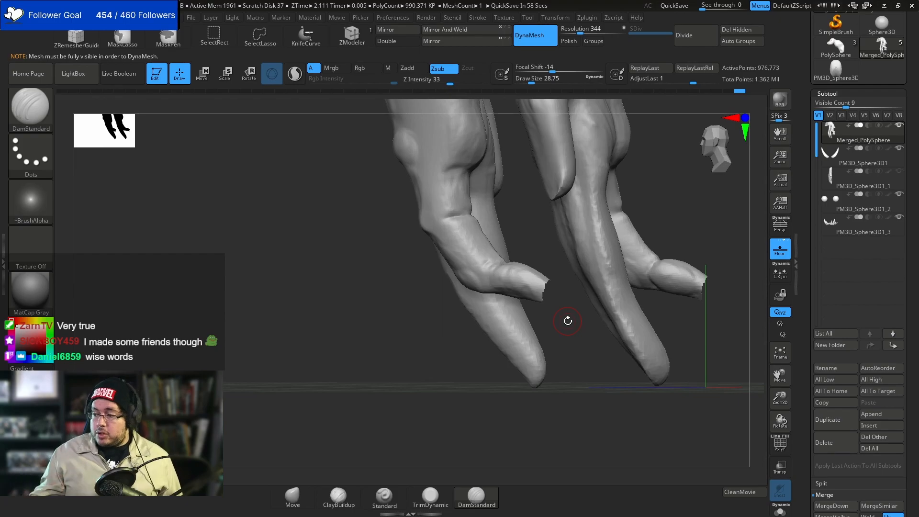
- Remove the hidden fingertips and remesh the body with DynaMesh at resolution 344 to close the cut ends
{"action": "left_click_drag", "start_coordinate": [543, 242], "coordinate": [539, 245]}
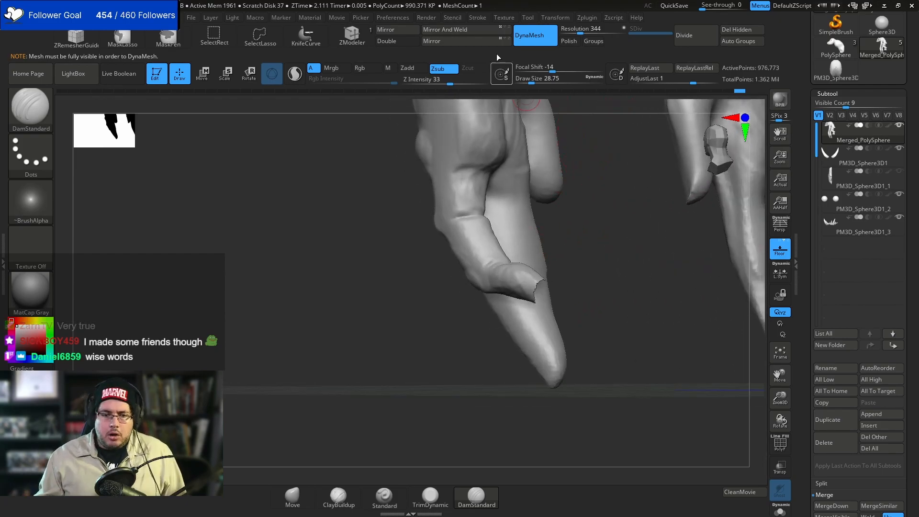
{"action": "mouse_move", "coordinate": [641, 308]}
{"action": "left_mouse_down"}
{"action": "mouse_move", "coordinate": [601, 252]}
{"action": "mouse_move", "coordinate": [616, 268]}
{"action": "mouse_move", "coordinate": [591, 261]}
{"action": "left_mouse_up"}
{"action": "key", "text": "ctrl"}
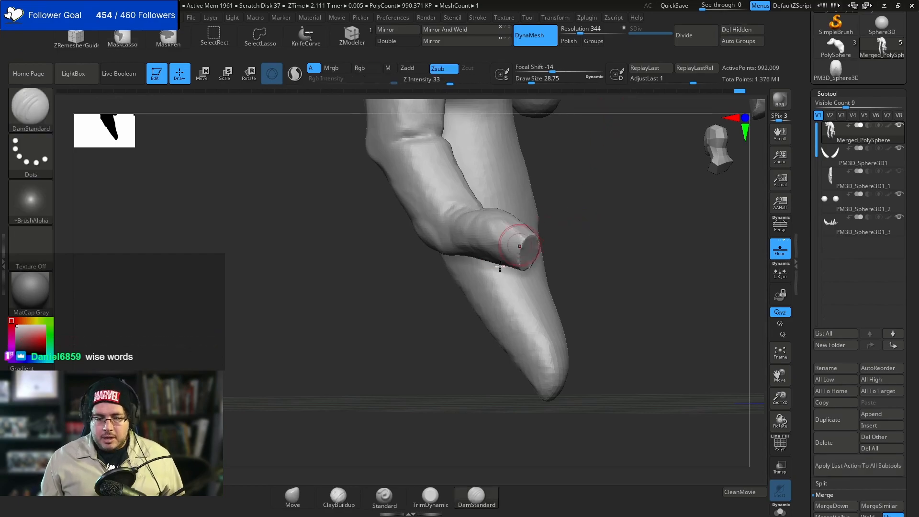
- Bevel the cut end of the outer finger with TrimDynamic at a draw size of about 49
{"action": "key", "text": "b"}
{"action": "key", "text": "t"}
{"action": "key", "text": "d"}
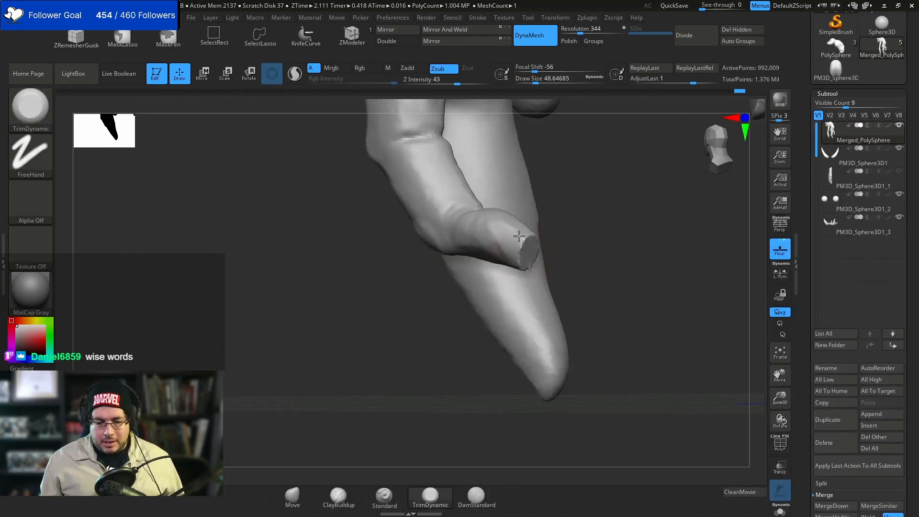
{"action": "right_click_drag", "start_coordinate": [521, 258], "coordinate": [536, 246]}
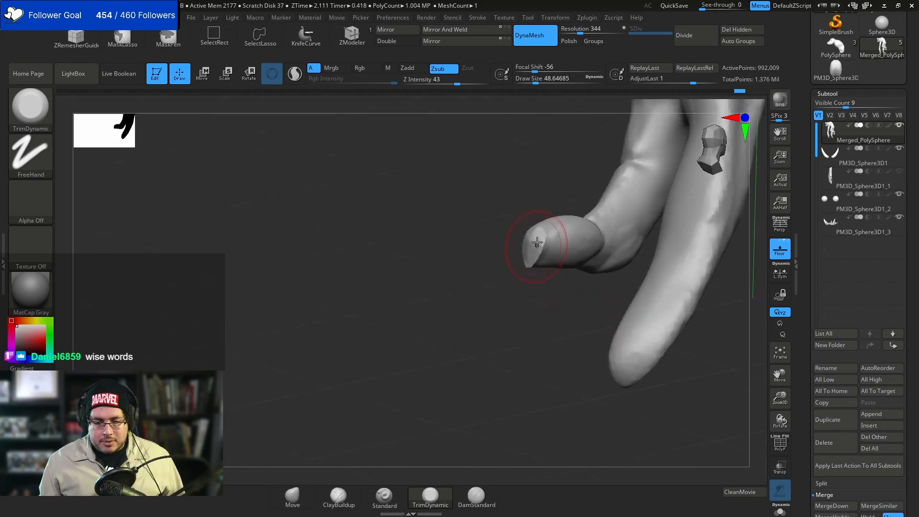
- Reshape the bend of the outer finger with the Move brush at a draw size of about 77
{"action": "right_click_drag", "start_coordinate": [527, 278], "coordinate": [587, 196]}
{"action": "key", "text": "b"}
{"action": "key", "text": "m"}
{"action": "key", "text": "v"}
{"action": "key", "text": "space"}
{"action": "left_click_drag", "start_coordinate": [577, 242], "coordinate": [584, 242]}
{"action": "mouse_move", "coordinate": [585, 243]}
{"action": "right_mouse_down"}
{"action": "mouse_move", "coordinate": [582, 224]}
{"action": "mouse_move", "coordinate": [540, 246]}
{"action": "right_mouse_up"}
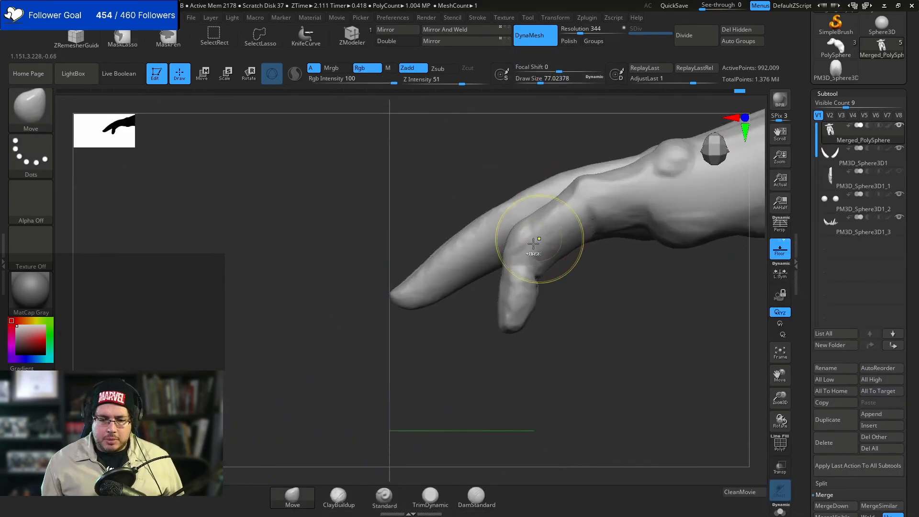
{"action": "right_click_drag", "start_coordinate": [491, 294], "coordinate": [517, 262]}
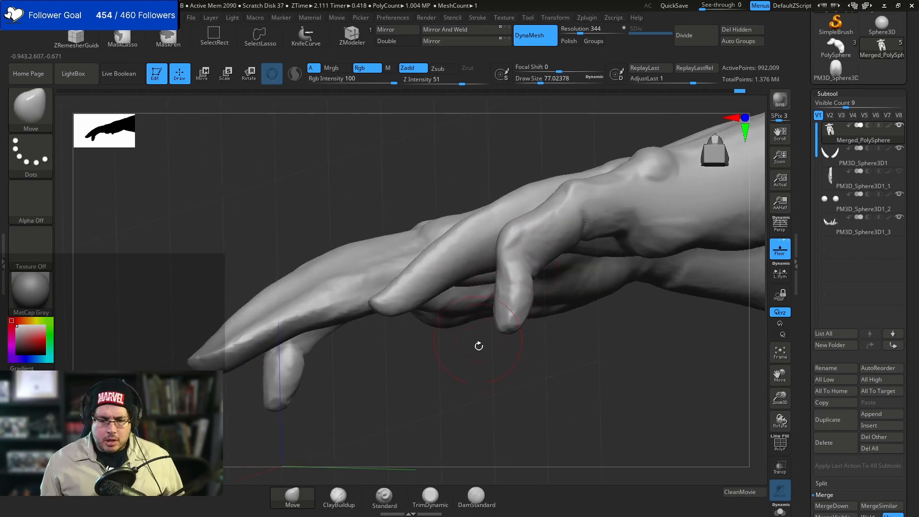
{"action": "right_click_drag", "start_coordinate": [477, 342], "coordinate": [504, 260]}
{"action": "right_click_drag", "start_coordinate": [626, 122], "coordinate": [645, 119]}
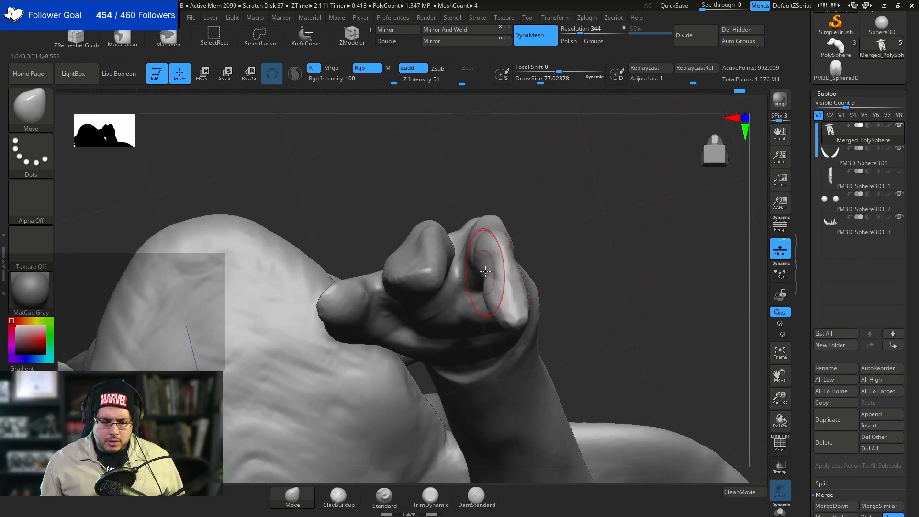
{"action": "right_click_drag", "start_coordinate": [486, 262], "coordinate": [508, 257]}
- Flatten planes around the outer finger's last joint with TrimDynamic at a draw size of about 51
{"action": "key", "text": "b"}
{"action": "key", "text": "c"}
{"action": "key", "text": "b"}
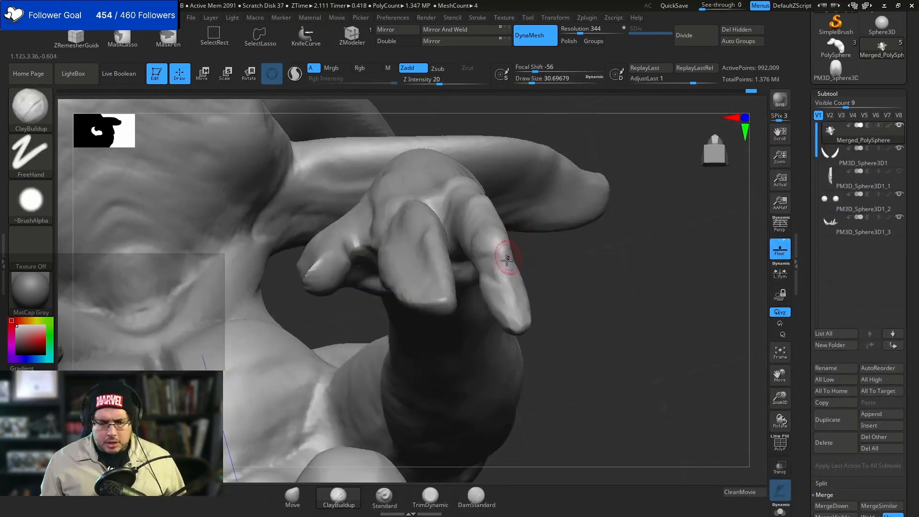
{"action": "key", "text": "b"}
{"action": "key", "text": "c"}
{"action": "key", "text": "b"}
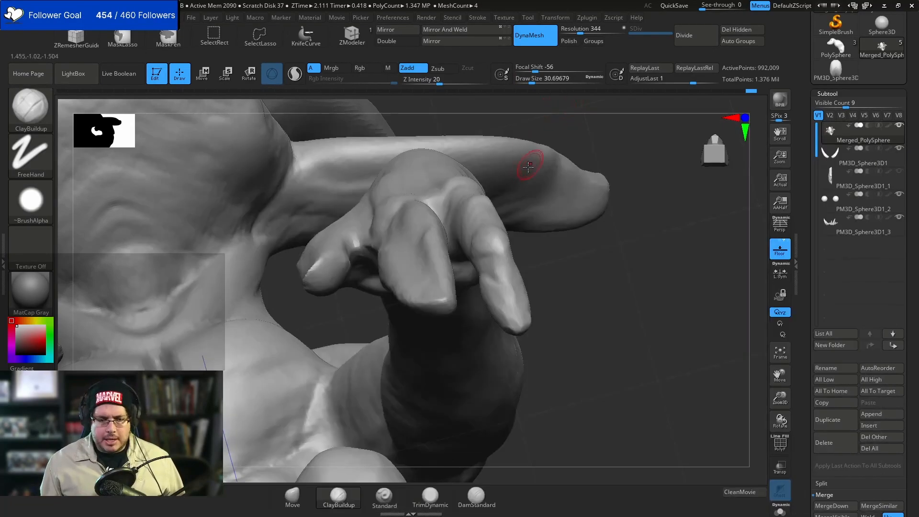
{"action": "key", "text": "b"}
{"action": "key", "text": "t"}
{"action": "key", "text": "d"}
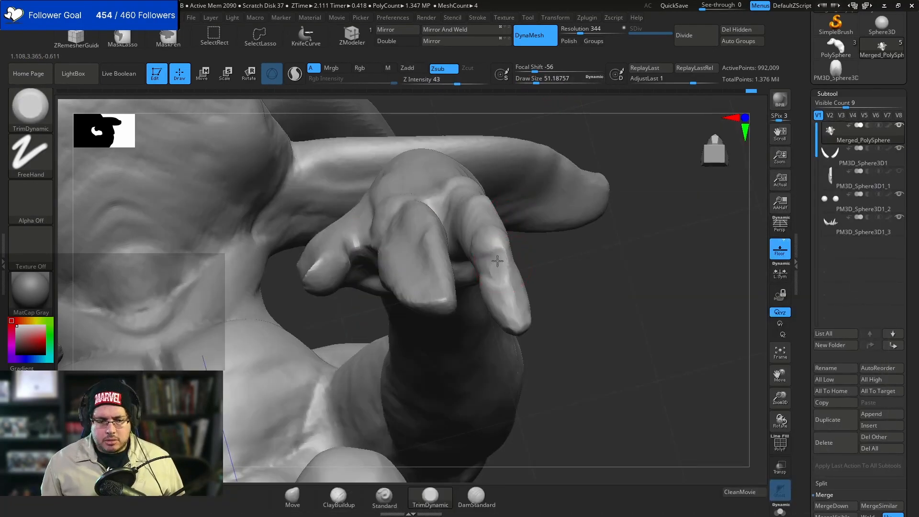
{"action": "mouse_move", "coordinate": [506, 281]}
{"action": "right_mouse_down"}
{"action": "mouse_move", "coordinate": [499, 229]}
{"action": "mouse_move", "coordinate": [508, 270]}
{"action": "mouse_move", "coordinate": [512, 259]}
{"action": "right_mouse_up"}
- Add volume to the end segment of the outer finger with ClayBuildup at a draw size of about 51
{"action": "key", "text": "b"}
{"action": "key", "text": "c"}
{"action": "key", "text": "b"}
{"action": "right_click_drag", "start_coordinate": [474, 381], "coordinate": [504, 286]}
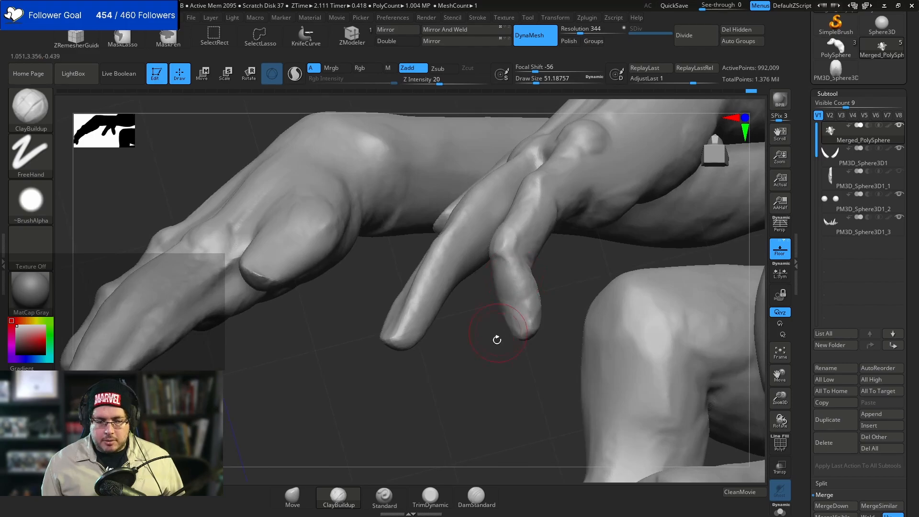
{"action": "right_click_drag", "start_coordinate": [498, 336], "coordinate": [555, 199]}
- Plane the sides and end segment of the outer finger with TrimDynamic at a draw size of about 65
{"action": "key", "text": "b"}
{"action": "key", "text": "t"}
{"action": "key", "text": "d"}
{"action": "right_click_drag", "start_coordinate": [511, 306], "coordinate": [514, 266]}
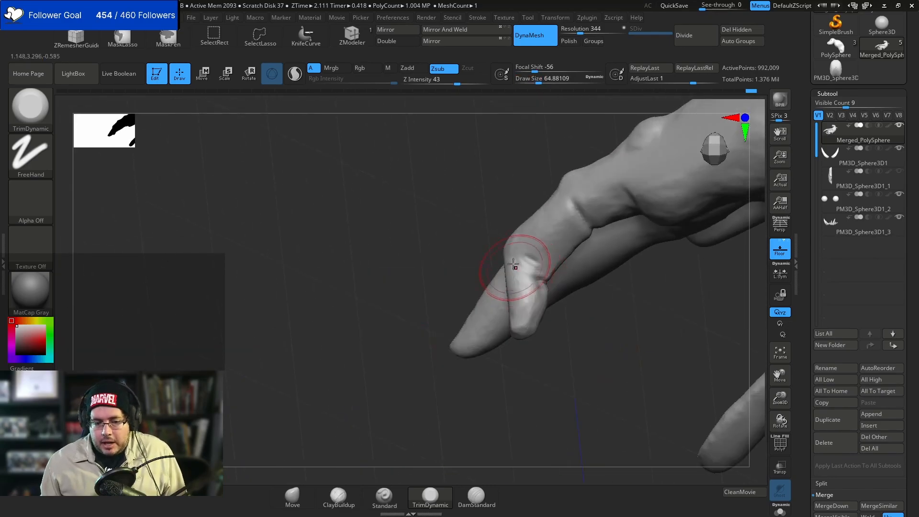
{"action": "right_click_drag", "start_coordinate": [524, 327], "coordinate": [512, 278]}
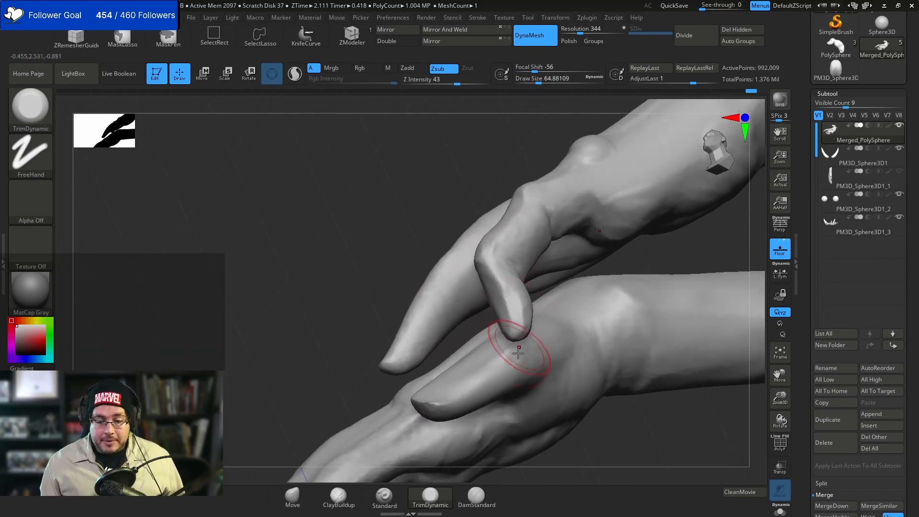
{"action": "right_click_drag", "start_coordinate": [601, 428], "coordinate": [662, 391]}
{"action": "right_click_drag", "start_coordinate": [562, 331], "coordinate": [542, 274]}
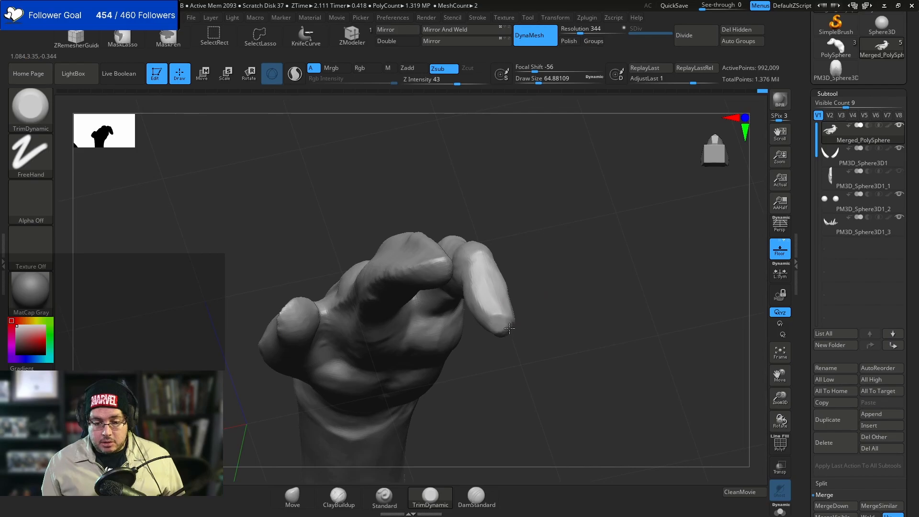
{"action": "right_click_drag", "start_coordinate": [512, 327], "coordinate": [507, 332]}
{"action": "mouse_move", "coordinate": [424, 169]}
{"action": "right_mouse_down"}
{"action": "mouse_move", "coordinate": [445, 220]}
{"action": "mouse_move", "coordinate": [575, 228]}
{"action": "mouse_move", "coordinate": [508, 317]}
{"action": "mouse_move", "coordinate": [532, 402]}
{"action": "mouse_move", "coordinate": [494, 256]}
{"action": "mouse_move", "coordinate": [512, 251]}
{"action": "mouse_move", "coordinate": [574, 286]}
{"action": "right_mouse_up"}
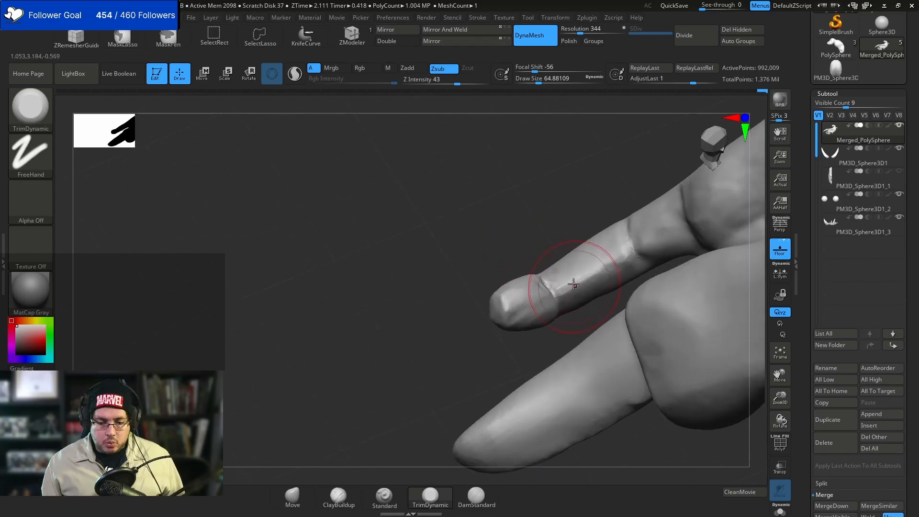
- Build up the fleshy pads on the outer finger's middle and base segments with ClayBuildup at a draw size of about 62
{"action": "right_click_drag", "start_coordinate": [606, 240], "coordinate": [563, 201]}
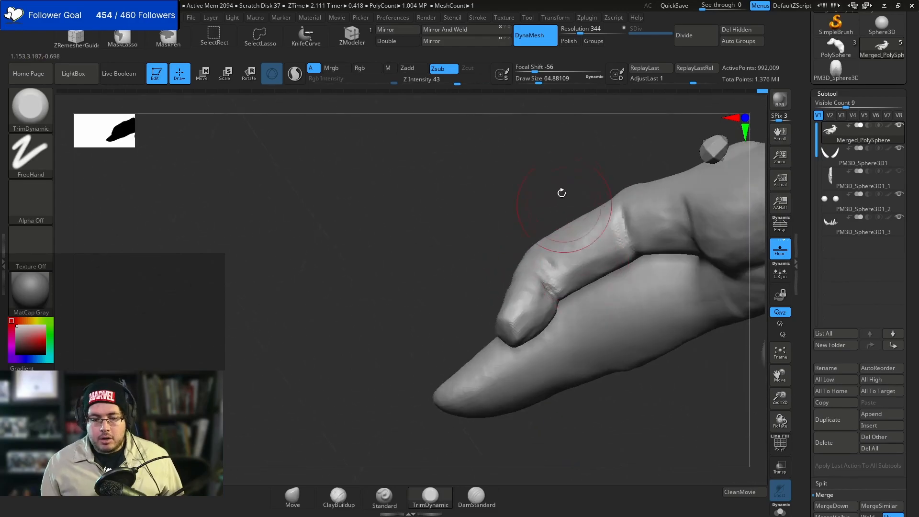
{"action": "key", "text": "b"}
{"action": "key", "text": "c"}
{"action": "key", "text": "b"}
{"action": "key", "text": "space"}
{"action": "left_click_drag", "start_coordinate": [543, 259], "coordinate": [566, 263]}
{"action": "key", "text": "space"}
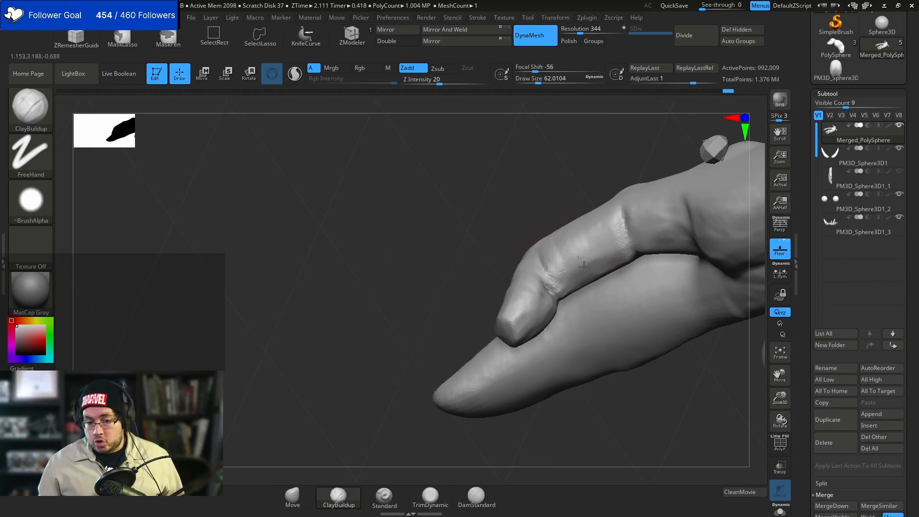
{"action": "right_click_drag", "start_coordinate": [596, 237], "coordinate": [582, 287]}
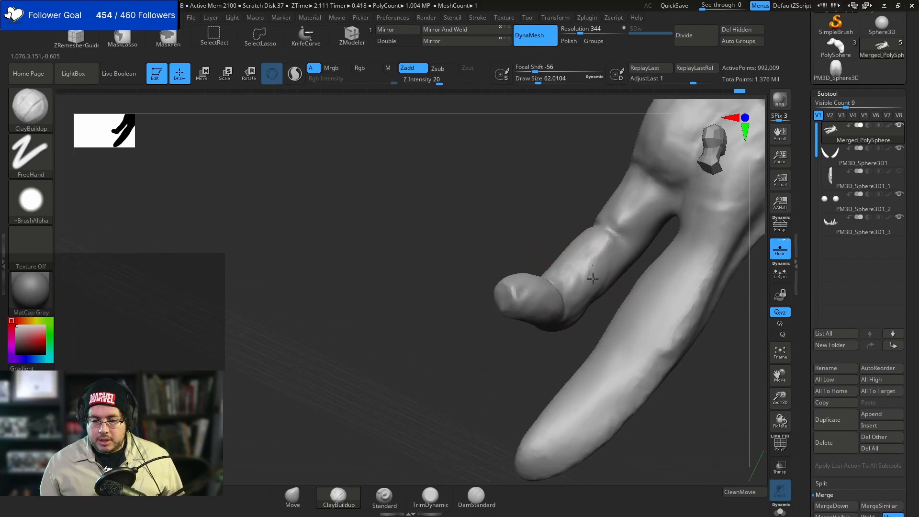
{"action": "right_click_drag", "start_coordinate": [591, 284], "coordinate": [604, 220]}
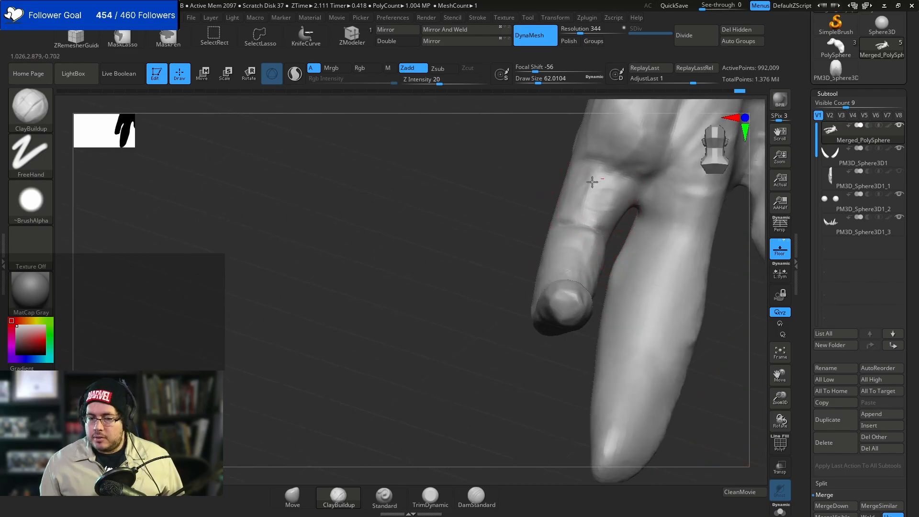
{"action": "right_click_drag", "start_coordinate": [528, 228], "coordinate": [614, 250]}
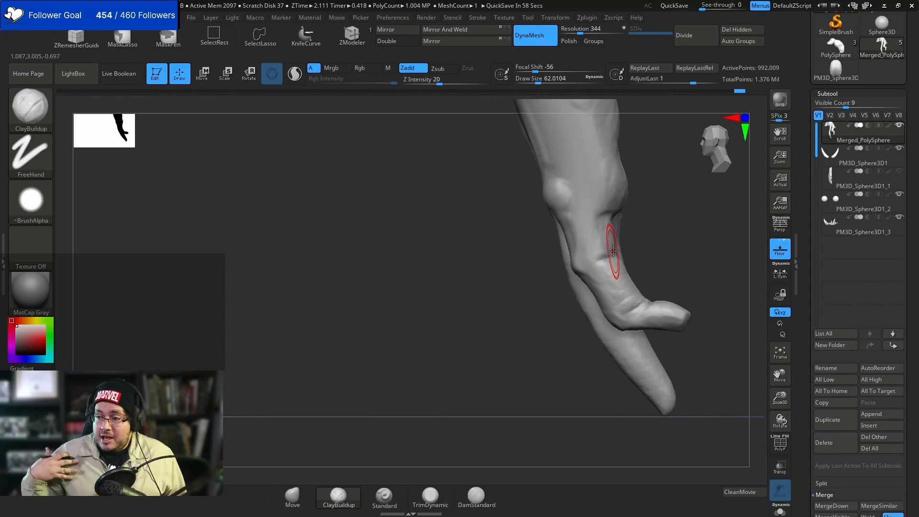
- Flatten the palm pad above the base of the outer finger with TrimDynamic at a draw size of about 101
{"action": "mouse_move", "coordinate": [584, 242]}
{"action": "right_mouse_down"}
{"action": "mouse_move", "coordinate": [660, 252]}
{"action": "mouse_move", "coordinate": [594, 115]}
{"action": "right_mouse_up"}
{"action": "key", "text": "b"}
{"action": "key", "text": "t"}
{"action": "key", "text": "d"}
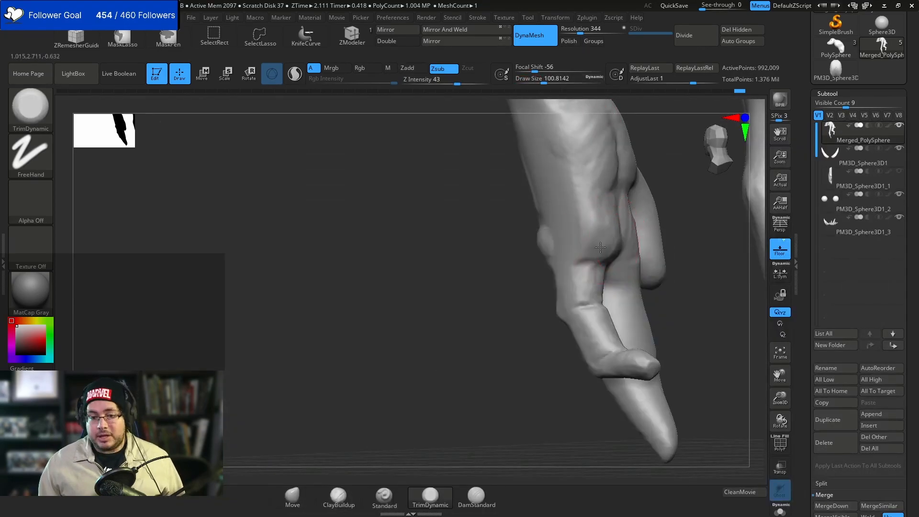
{"action": "right_click_drag", "start_coordinate": [534, 297], "coordinate": [595, 205]}
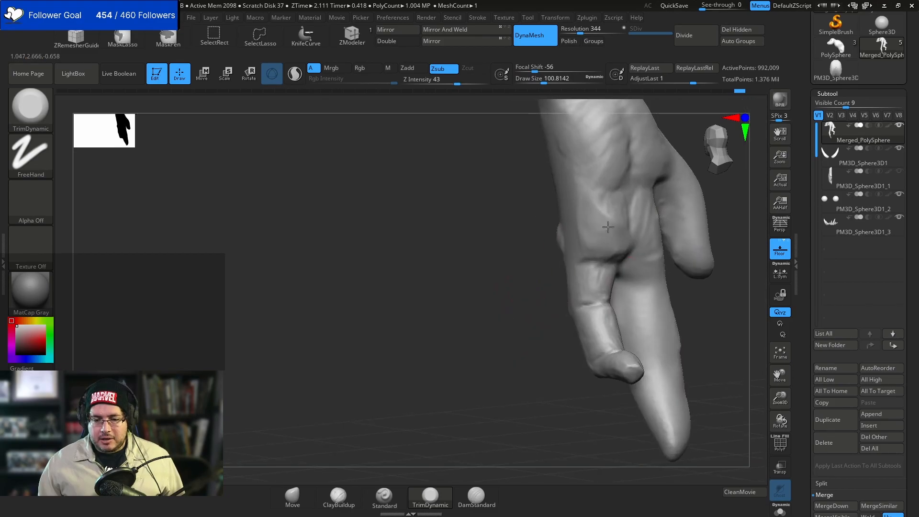
{"action": "right_click_drag", "start_coordinate": [564, 280], "coordinate": [586, 262]}
{"action": "left_click_drag", "start_coordinate": [584, 240], "coordinate": [601, 231]}
- Plane the underside and end segment of the outer finger with TrimDynamic at a draw size of about 33
{"action": "mouse_move", "coordinate": [632, 281]}
{"action": "right_mouse_down", "text": "ctrl"}
{"action": "mouse_move", "coordinate": [674, 306]}
{"action": "mouse_move", "coordinate": [669, 256]}
{"action": "mouse_move", "coordinate": [679, 285]}
{"action": "mouse_move", "coordinate": [665, 248]}
{"action": "mouse_move", "coordinate": [588, 279]}
{"action": "right_mouse_up", "text": "ctrl"}
{"action": "key", "text": "space"}
{"action": "left_click_drag", "start_coordinate": [506, 305], "coordinate": [496, 304]}
{"action": "right_click_drag", "start_coordinate": [386, 336], "coordinate": [600, 235], "text": "alt"}
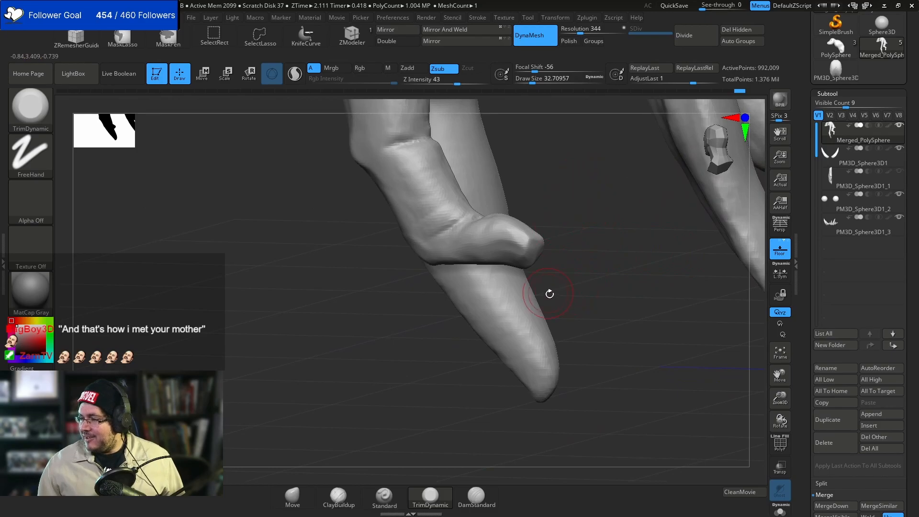
{"action": "right_click_drag", "start_coordinate": [549, 293], "coordinate": [598, 296], "text": "alt"}
{"action": "key", "text": "space"}
{"action": "left_click_drag", "start_coordinate": [541, 257], "coordinate": [537, 256]}
{"action": "mouse_move", "coordinate": [599, 216]}
{"action": "right_mouse_down"}
{"action": "mouse_move", "coordinate": [537, 270]}
{"action": "mouse_move", "coordinate": [581, 215]}
{"action": "right_mouse_up"}
{"action": "key", "text": "space"}
{"action": "left_click_drag", "start_coordinate": [582, 220], "coordinate": [587, 219]}
{"action": "mouse_move", "coordinate": [552, 264]}
{"action": "right_mouse_down", "text": "alt"}
{"action": "mouse_move", "coordinate": [601, 203]}
{"action": "mouse_move", "coordinate": [592, 195]}
{"action": "right_mouse_up", "text": "alt"}
{"action": "left_click_drag", "start_coordinate": [427, 286], "coordinate": [419, 289]}
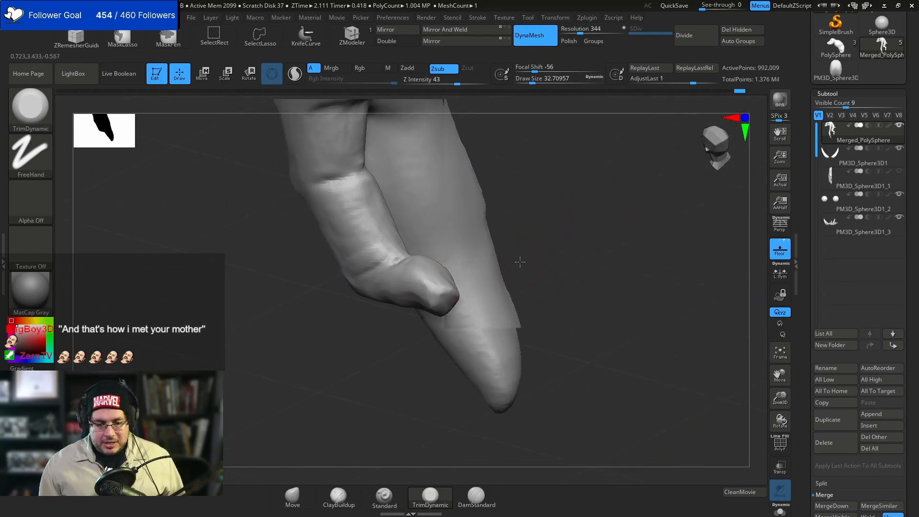
- Round off the blunt end of the outer fingertip with small TrimDynamic strokes
{"action": "right_click_drag", "start_coordinate": [522, 260], "coordinate": [448, 296]}
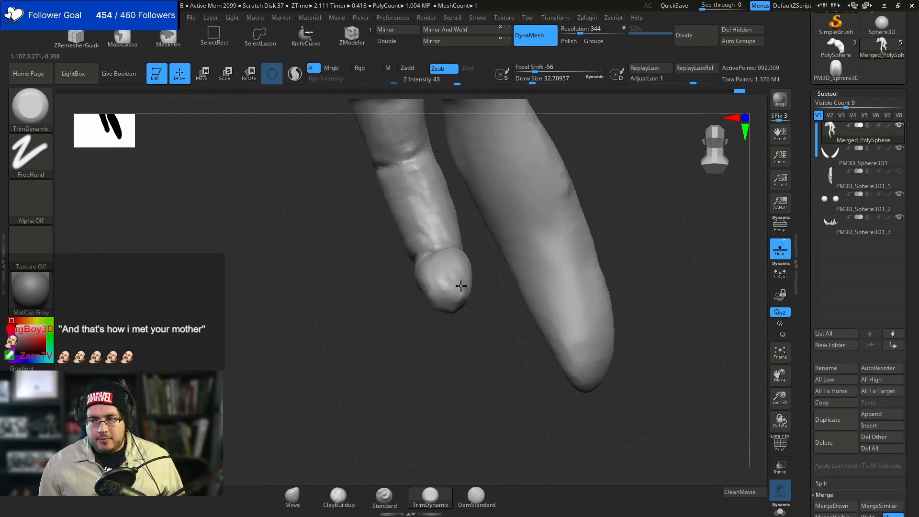
{"action": "left_click_drag", "start_coordinate": [461, 290], "coordinate": [464, 301]}
{"action": "right_click_drag", "start_coordinate": [516, 282], "coordinate": [467, 293]}
{"action": "left_click_drag", "start_coordinate": [467, 293], "coordinate": [472, 301]}
{"action": "mouse_move", "coordinate": [517, 352]}
{"action": "right_mouse_down"}
{"action": "mouse_move", "coordinate": [467, 312]}
{"action": "mouse_move", "coordinate": [448, 318]}
{"action": "right_mouse_up"}
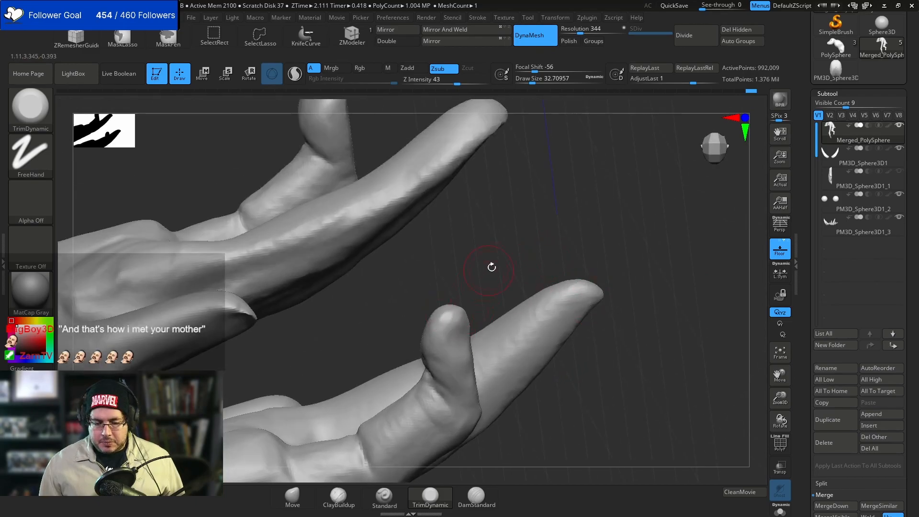
- Fill out the outer fingertip's pad with ClayBuildup at a draw size of about 46
{"action": "right_click_drag", "start_coordinate": [491, 267], "coordinate": [457, 332]}
{"action": "key", "text": "b"}
{"action": "key", "text": "c"}
{"action": "key", "text": "b"}
{"action": "key", "text": "space"}
{"action": "left_click_drag", "start_coordinate": [458, 333], "coordinate": [463, 331]}
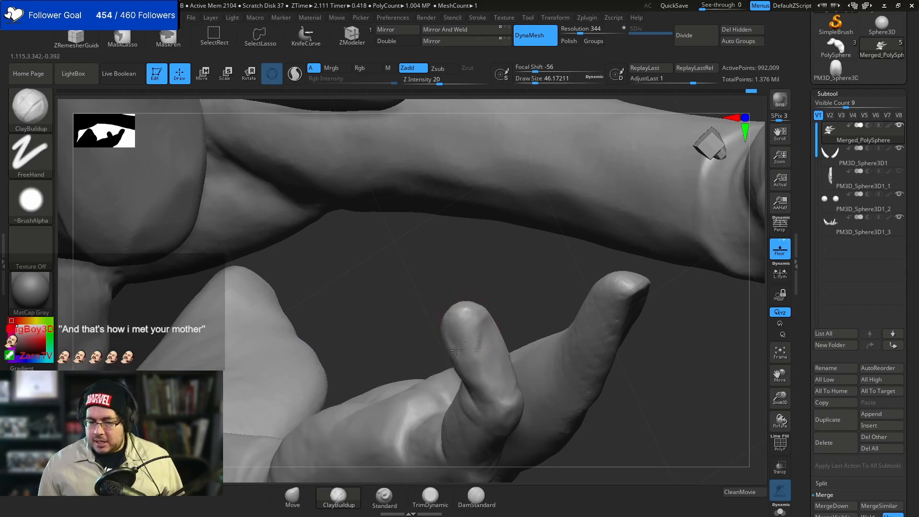
{"action": "right_click_drag", "start_coordinate": [498, 295], "coordinate": [508, 372]}
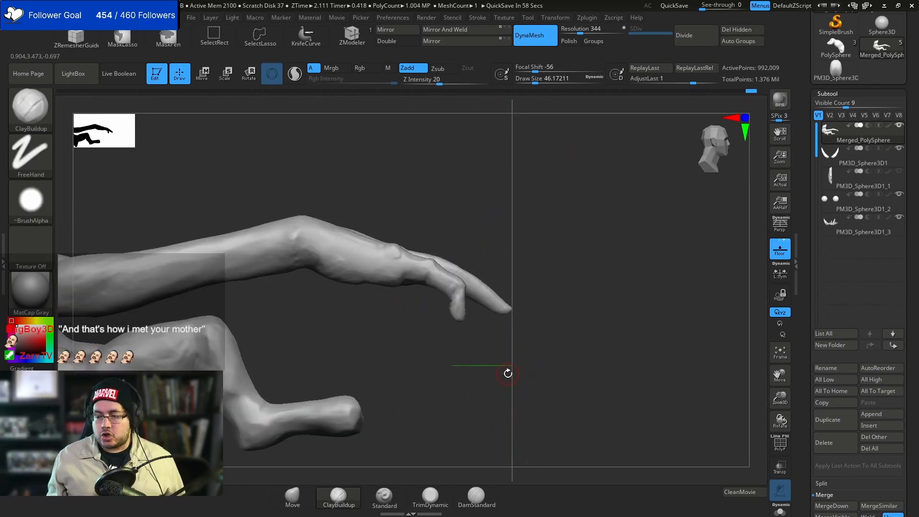
- Hide and delete a thin lengthwise strip along the long finger's edge facing the outer finger, and remesh with DynaMesh at resolution 344
{"action": "right_click_drag", "start_coordinate": [526, 239], "coordinate": [536, 262]}
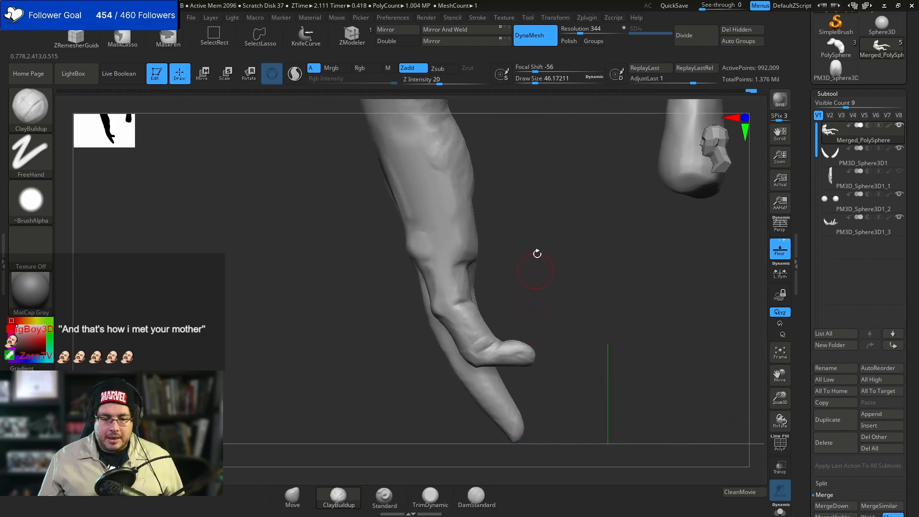
{"action": "mouse_move", "coordinate": [493, 286]}
{"action": "right_mouse_down"}
{"action": "mouse_move", "coordinate": [527, 268]}
{"action": "mouse_move", "coordinate": [550, 306]}
{"action": "mouse_move", "coordinate": [475, 308]}
{"action": "mouse_move", "coordinate": [605, 357]}
{"action": "mouse_move", "coordinate": [583, 310]}
{"action": "right_mouse_up"}
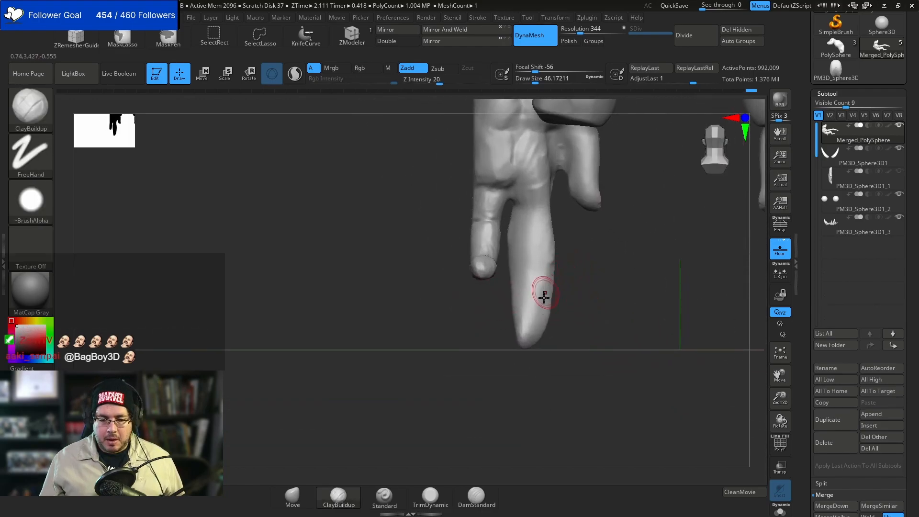
{"action": "left_click_drag", "start_coordinate": [519, 351], "coordinate": [516, 202], "text": "ctrl+shift"}
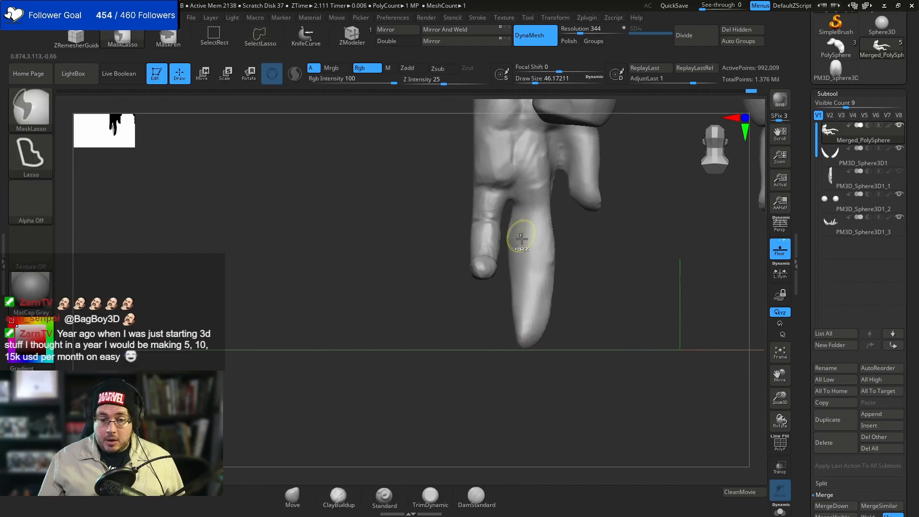
{"action": "mouse_move", "coordinate": [514, 359]}
{"action": "left_mouse_down", "text": "ctrl+alt+shift"}
{"action": "mouse_move", "coordinate": [518, 204]}
{"action": "mouse_move", "coordinate": [507, 207]}
{"action": "left_mouse_up", "text": "ctrl+alt+shift"}
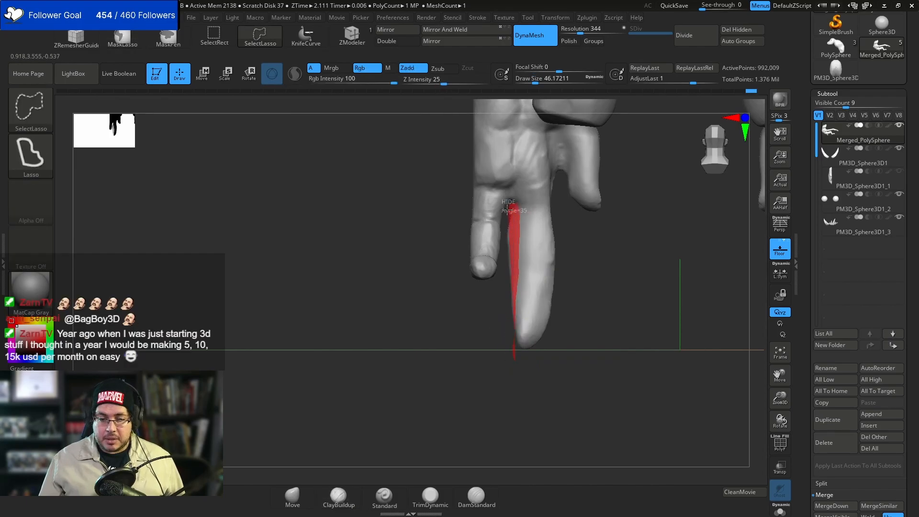
{"action": "left_click_drag", "start_coordinate": [504, 253], "coordinate": [505, 283], "text": "ctrl+alt+shift"}
{"action": "mouse_move", "coordinate": [601, 254]}
{"action": "right_mouse_down"}
{"action": "mouse_move", "coordinate": [605, 281]}
{"action": "mouse_move", "coordinate": [587, 276]}
{"action": "right_mouse_up"}
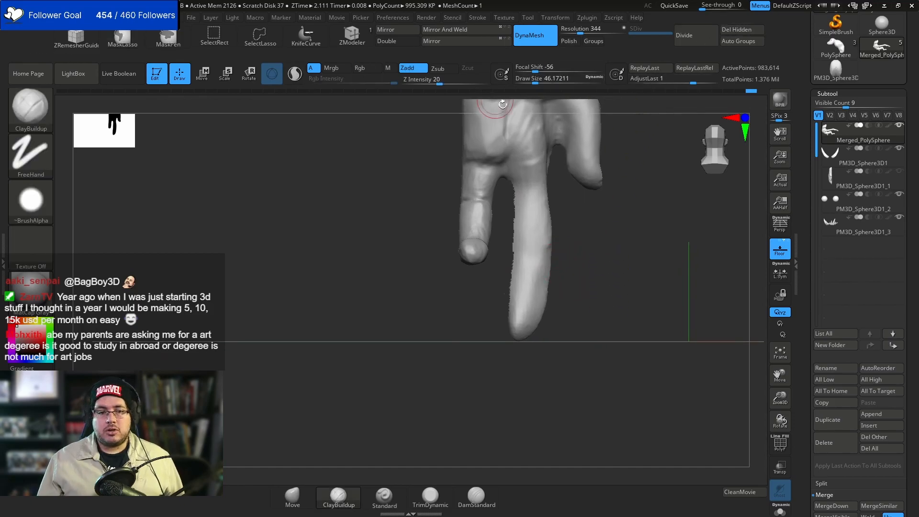
{"action": "left_click", "coordinate": [736, 29]}
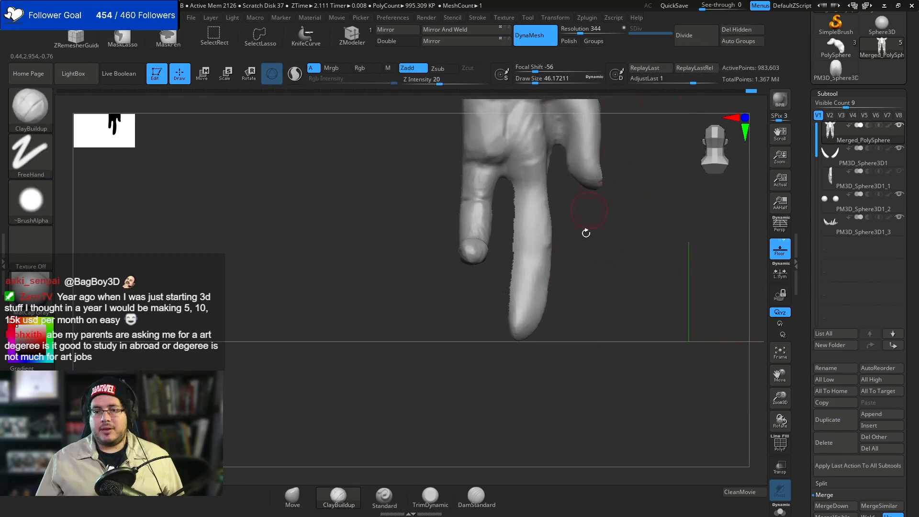
{"action": "right_click_drag", "start_coordinate": [589, 267], "coordinate": [560, 256]}
- Smooth and flatten the freshly cut side of the long finger with TrimDynamic
{"action": "key", "text": "b"}
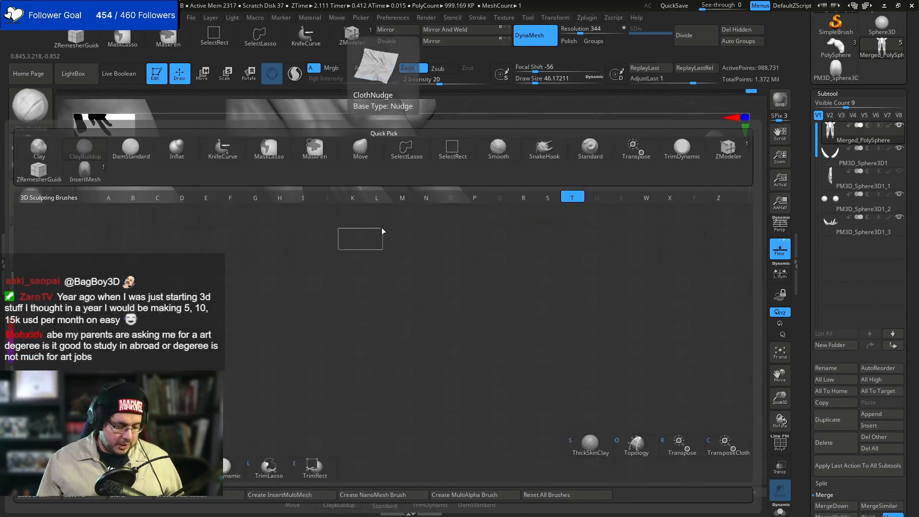
{"action": "key", "text": "t"}
{"action": "key", "text": "d"}
{"action": "key", "text": "space"}
{"action": "left_click_drag", "start_coordinate": [375, 211], "coordinate": [381, 211]}
{"action": "mouse_move", "coordinate": [359, 173]}
{"action": "left_mouse_down"}
{"action": "mouse_move", "coordinate": [388, 229]}
{"action": "mouse_move", "coordinate": [458, 307]}
{"action": "left_mouse_up"}
{"action": "right_click_drag", "start_coordinate": [565, 302], "coordinate": [449, 312]}
{"action": "mouse_move", "coordinate": [372, 302]}
{"action": "left_mouse_down", "text": "shift"}
{"action": "mouse_move", "coordinate": [375, 316]}
{"action": "mouse_move", "coordinate": [389, 302]}
{"action": "left_mouse_up", "text": "shift"}
{"action": "mouse_move", "coordinate": [389, 311]}
{"action": "right_mouse_down"}
{"action": "mouse_move", "coordinate": [422, 350]}
{"action": "mouse_move", "coordinate": [385, 324]}
{"action": "right_mouse_up"}
{"action": "mouse_move", "coordinate": [413, 206]}
{"action": "left_mouse_down"}
{"action": "mouse_move", "coordinate": [402, 260]}
{"action": "mouse_move", "coordinate": [421, 201]}
{"action": "left_mouse_up"}
{"action": "right_click_drag", "start_coordinate": [376, 308], "coordinate": [445, 273]}
- Cut long planes along the back and sides of the long finger from knuckle to tip with TrimDynamic
{"action": "mouse_move", "coordinate": [294, 197]}
{"action": "left_mouse_down"}
{"action": "mouse_move", "coordinate": [264, 169]}
{"action": "mouse_move", "coordinate": [313, 225]}
{"action": "left_mouse_up"}
{"action": "left_click_drag", "start_coordinate": [324, 246], "coordinate": [374, 297]}
{"action": "mouse_move", "coordinate": [338, 264]}
{"action": "left_mouse_down"}
{"action": "mouse_move", "coordinate": [367, 293]}
{"action": "mouse_move", "coordinate": [369, 284]}
{"action": "mouse_move", "coordinate": [381, 287]}
{"action": "mouse_move", "coordinate": [363, 271]}
{"action": "mouse_move", "coordinate": [390, 308]}
{"action": "left_mouse_up"}
{"action": "left_click_drag", "start_coordinate": [365, 275], "coordinate": [407, 343]}
{"action": "mouse_move", "coordinate": [408, 379]}
{"action": "left_mouse_down"}
{"action": "mouse_move", "coordinate": [388, 375]}
{"action": "mouse_move", "coordinate": [365, 320]}
{"action": "left_mouse_up"}
{"action": "mouse_move", "coordinate": [262, 205]}
{"action": "left_mouse_down"}
{"action": "mouse_move", "coordinate": [280, 200]}
{"action": "mouse_move", "coordinate": [342, 250]}
{"action": "mouse_move", "coordinate": [364, 287]}
{"action": "left_mouse_up"}
{"action": "left_click_drag", "start_coordinate": [431, 306], "coordinate": [377, 170]}
{"action": "left_click_drag", "start_coordinate": [306, 220], "coordinate": [263, 204]}
- Build up the middle knuckle of the long finger with ClayBuildup at a draw size of about 51
{"action": "key", "text": "b"}
{"action": "key", "text": "c"}
{"action": "key", "text": "b"}
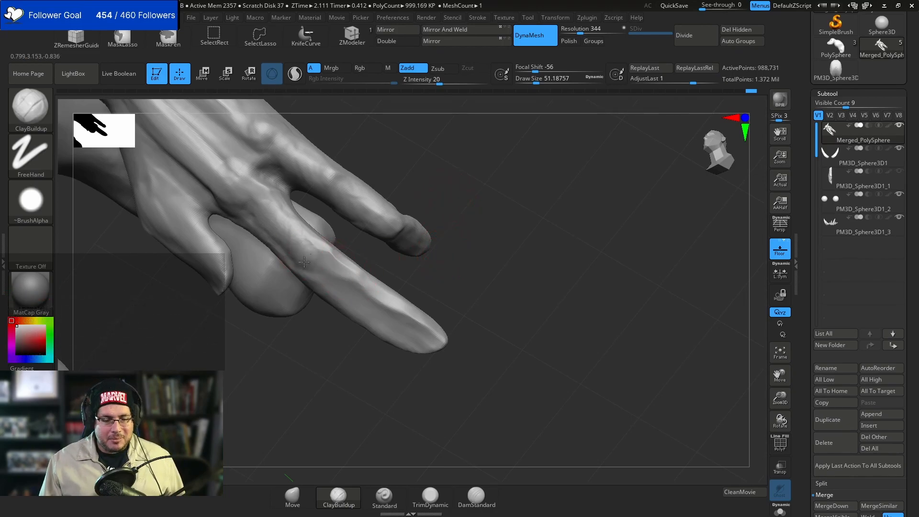
{"action": "left_click_drag", "start_coordinate": [402, 156], "coordinate": [318, 238]}
- Flatten the long finger's knuckle and adjoining segments with TrimDynamic at a draw size of about 77
{"action": "key", "text": "b"}
{"action": "key", "text": "t"}
{"action": "key", "text": "d"}
{"action": "key", "text": "space"}
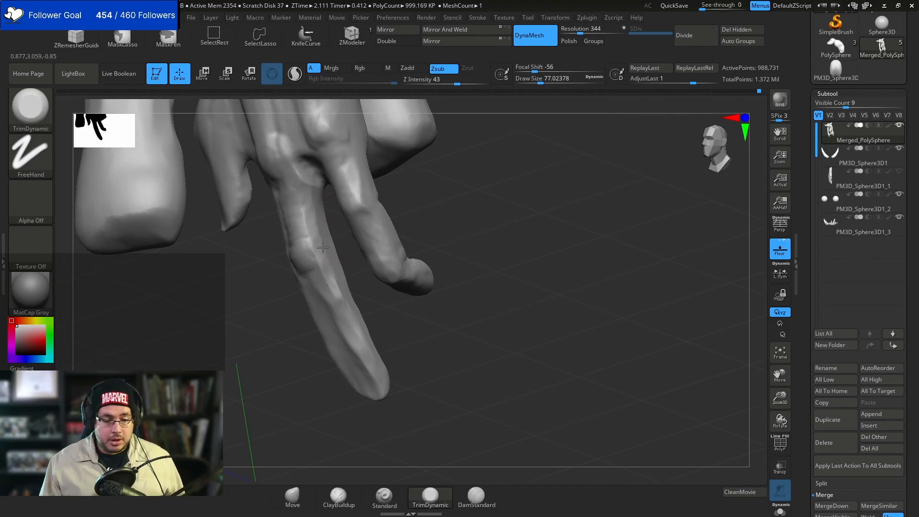
{"action": "mouse_move", "coordinate": [274, 326]}
{"action": "left_mouse_down"}
{"action": "mouse_move", "coordinate": [266, 249]}
{"action": "mouse_move", "coordinate": [280, 260]}
{"action": "left_mouse_up"}
{"action": "left_click_drag", "start_coordinate": [277, 293], "coordinate": [287, 272]}
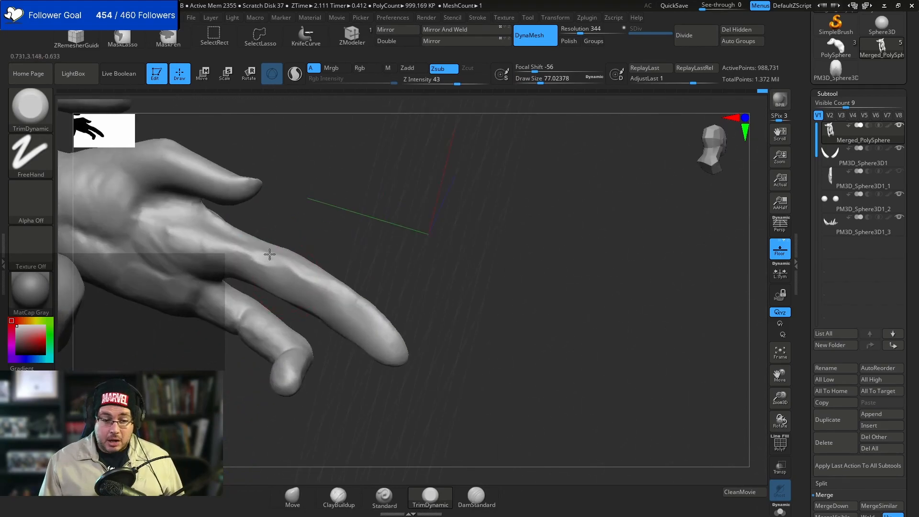
- Carve creases across the joints of the long finger with DamStandard at a draw size of about 41
{"action": "key", "text": "b"}
{"action": "key", "text": "d"}
{"action": "key", "text": "s"}
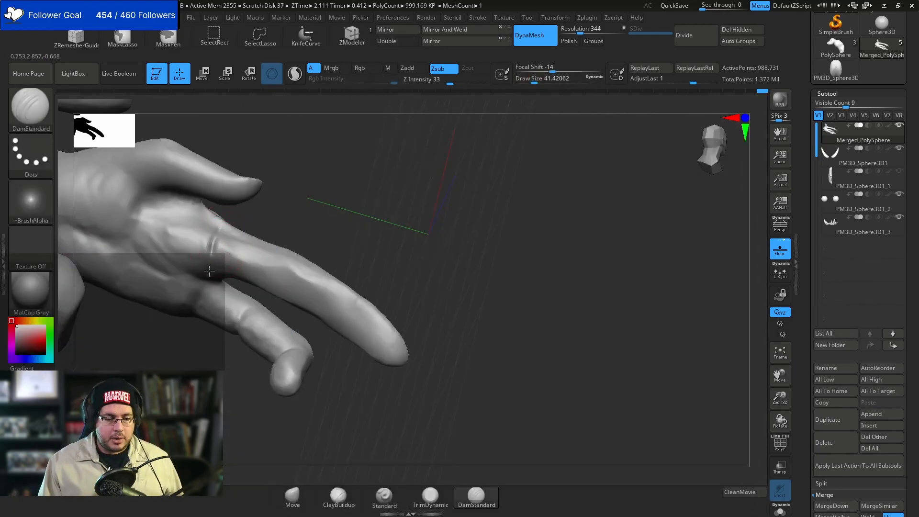
{"action": "left_click_drag", "start_coordinate": [260, 204], "coordinate": [277, 231]}
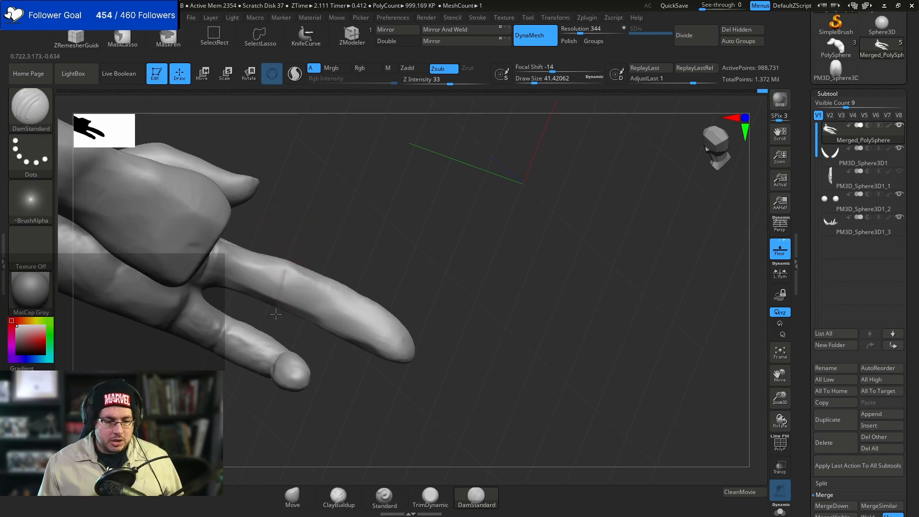
{"action": "right_click_drag", "start_coordinate": [343, 310], "coordinate": [350, 304]}
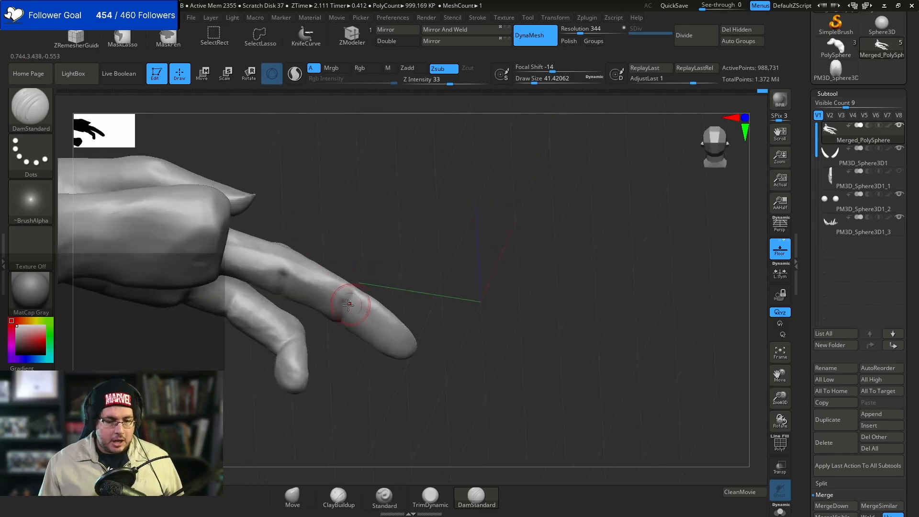
{"action": "right_click_drag", "start_coordinate": [369, 256], "coordinate": [339, 263]}
- Flatten the long finger's sides and back around the joint creases with TrimDynamic at a draw size of about 62
{"action": "key", "text": "b"}
{"action": "key", "text": "t"}
{"action": "key", "text": "d"}
{"action": "right_click", "coordinate": [344, 274]}
{"action": "left_click_drag", "start_coordinate": [344, 275], "coordinate": [353, 275]}
{"action": "right_click_drag", "start_coordinate": [389, 322], "coordinate": [335, 283]}
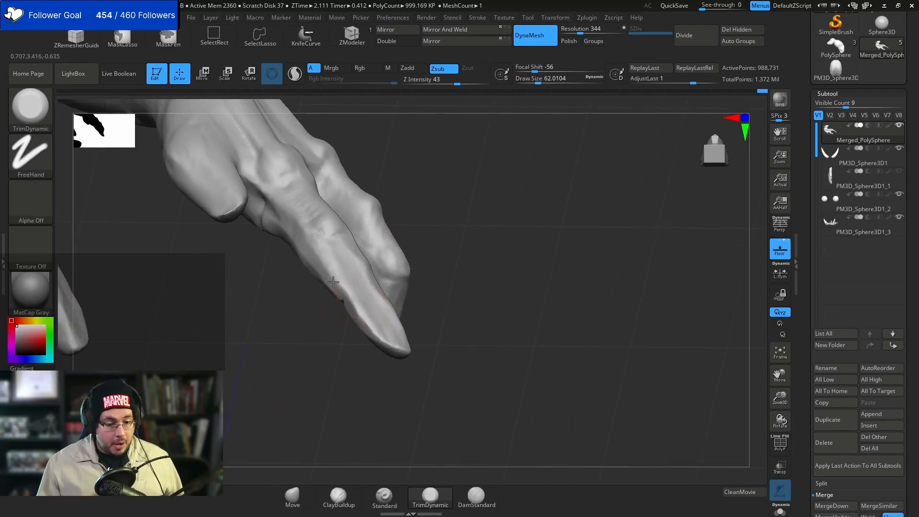
{"action": "right_click_drag", "start_coordinate": [380, 318], "coordinate": [386, 297]}
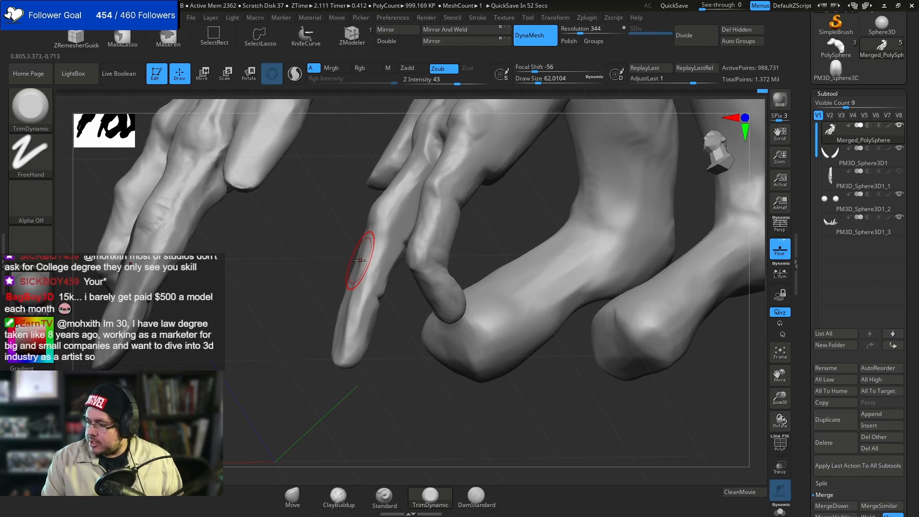
{"action": "mouse_move", "coordinate": [318, 305]}
{"action": "left_mouse_down"}
{"action": "mouse_move", "coordinate": [311, 311]}
{"action": "mouse_move", "coordinate": [318, 306]}
{"action": "left_mouse_up"}
- Build up the end knuckle of the long finger with ClayBuildup at a draw size of about 54
{"action": "key", "text": "b"}
{"action": "key", "text": "c"}
{"action": "key", "text": "b"}
{"action": "key", "text": "space"}
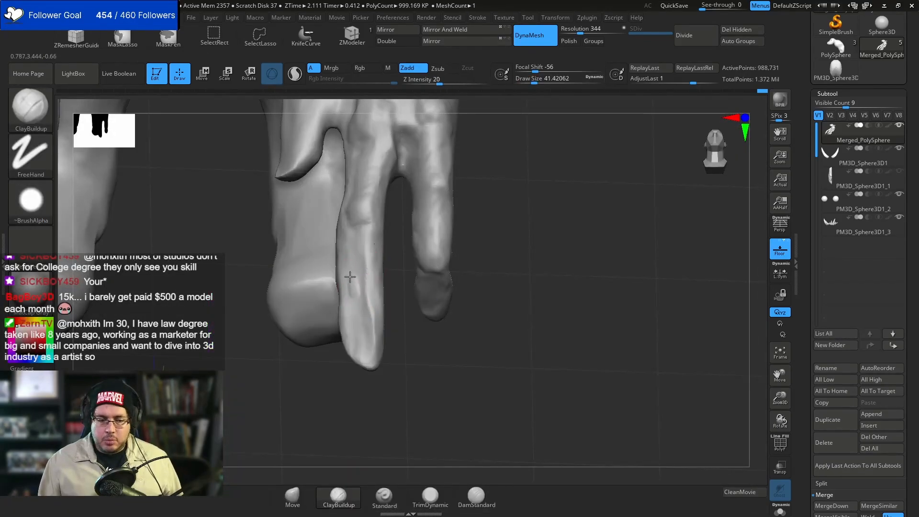
{"action": "key", "text": "bracketright"}
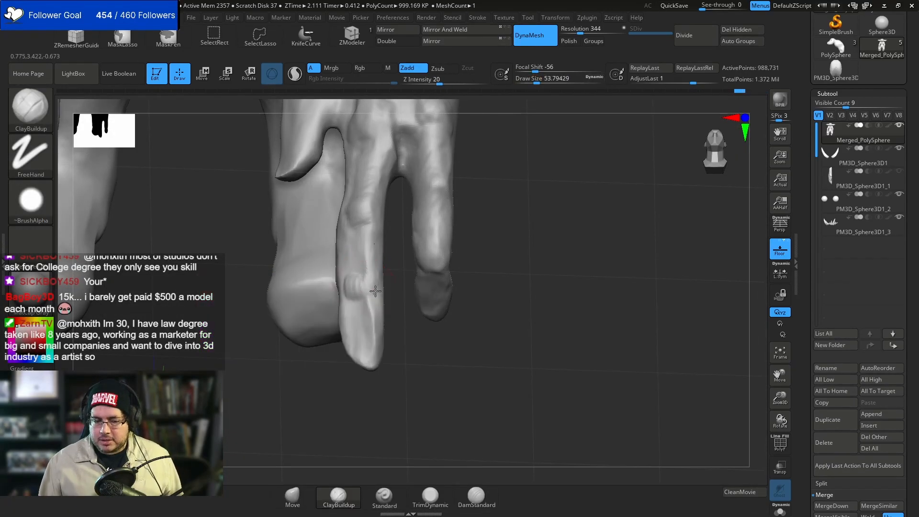
{"action": "right_click_drag", "start_coordinate": [350, 269], "coordinate": [389, 277]}
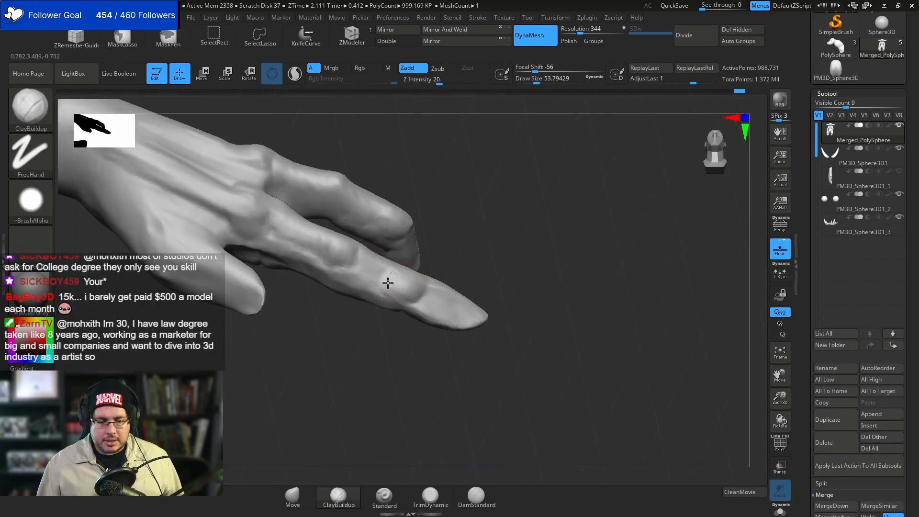
{"action": "right_click_drag", "start_coordinate": [421, 306], "coordinate": [477, 339]}
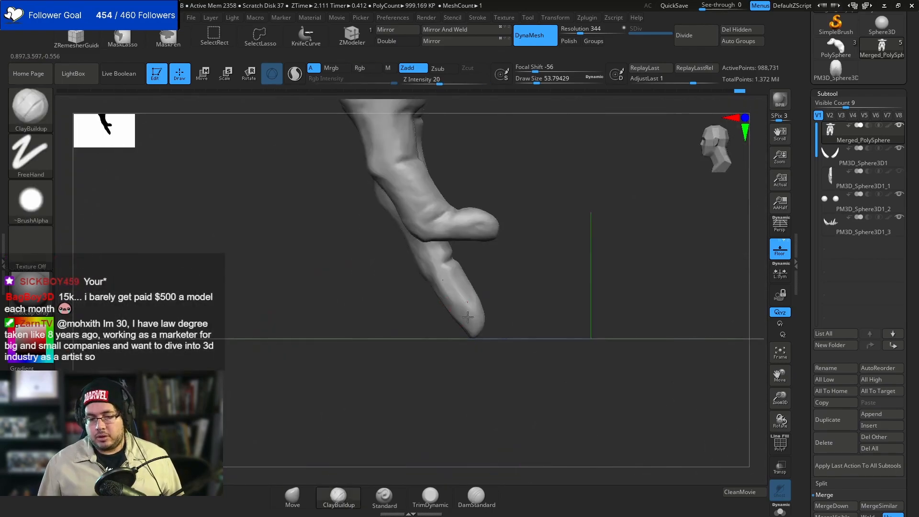
- Pull the tip of the long finger into a narrower shape with the Move brush at a draw size of about 94
{"action": "key", "text": "b"}
{"action": "key", "text": "m"}
{"action": "key", "text": "v"}
{"action": "key", "text": "space"}
{"action": "mouse_move", "coordinate": [469, 282]}
{"action": "left_mouse_down"}
{"action": "mouse_move", "coordinate": [481, 283]}
{"action": "mouse_move", "coordinate": [467, 304]}
{"action": "left_mouse_up"}
{"action": "key", "text": "space"}
{"action": "mouse_move", "coordinate": [430, 274]}
{"action": "left_mouse_down"}
{"action": "mouse_move", "coordinate": [416, 304]}
{"action": "mouse_move", "coordinate": [474, 301]}
{"action": "left_mouse_up"}
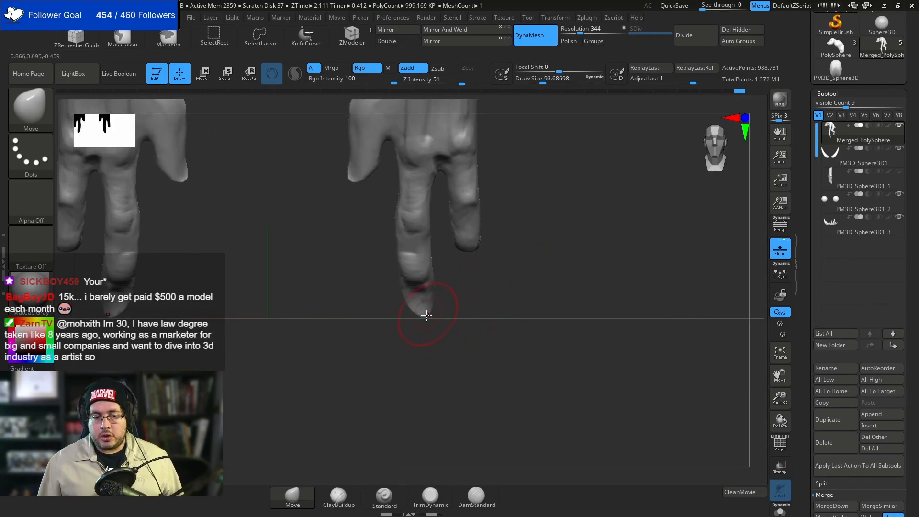
{"action": "key", "text": "space"}
{"action": "left_click_drag", "start_coordinate": [420, 318], "coordinate": [426, 317]}
- Adjust the outline and alignment of the long finger's segments with a larger Move brush, about 158 in draw size
{"action": "key", "text": "space"}
{"action": "left_click_drag", "start_coordinate": [398, 228], "coordinate": [395, 228]}
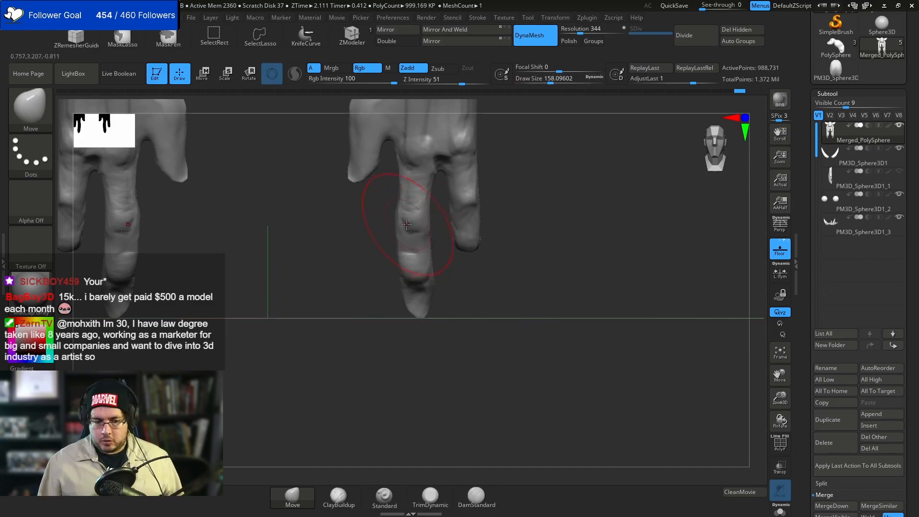
{"action": "left_click_drag", "start_coordinate": [413, 186], "coordinate": [419, 186]}
{"action": "key", "text": "space"}
{"action": "left_click_drag", "start_coordinate": [449, 274], "coordinate": [423, 267]}
{"action": "key", "text": "space"}
{"action": "left_click_drag", "start_coordinate": [418, 196], "coordinate": [424, 196]}
{"action": "mouse_move", "coordinate": [395, 258]}
{"action": "left_mouse_down"}
{"action": "mouse_move", "coordinate": [410, 273]}
{"action": "mouse_move", "coordinate": [459, 261]}
{"action": "mouse_move", "coordinate": [477, 284]}
{"action": "mouse_move", "coordinate": [438, 261]}
{"action": "mouse_move", "coordinate": [389, 257]}
{"action": "mouse_move", "coordinate": [460, 251]}
{"action": "mouse_move", "coordinate": [429, 275]}
{"action": "mouse_move", "coordinate": [377, 271]}
{"action": "left_mouse_up"}
{"action": "key", "text": "space"}
{"action": "key", "text": "space"}
- Flatten the fingertips and the underside of the fingers with TrimDynamic at a draw size of about 54
{"action": "key", "text": "b"}
{"action": "key", "text": "t"}
{"action": "key", "text": "d"}
{"action": "key", "text": "space"}
{"action": "left_click_drag", "start_coordinate": [406, 315], "coordinate": [327, 296]}
{"action": "key", "text": "space"}
{"action": "key", "text": "space"}
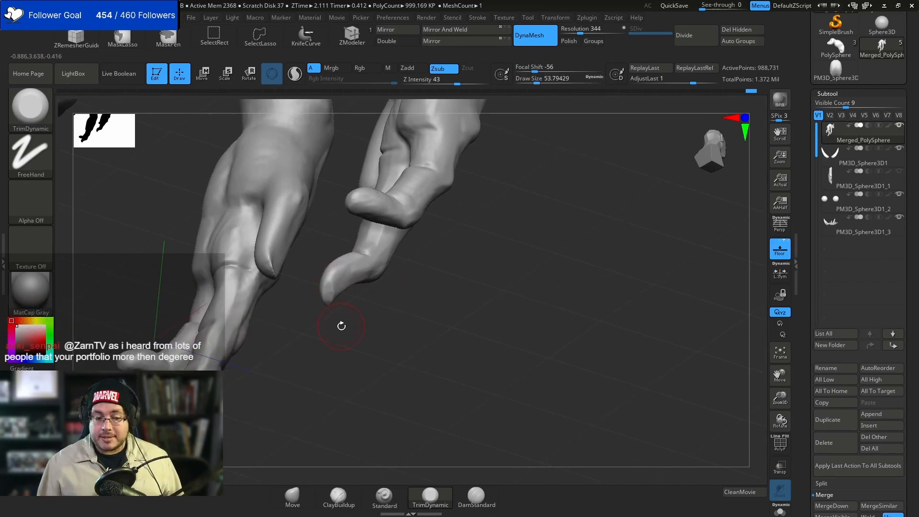
{"action": "left_click_drag", "start_coordinate": [387, 328], "coordinate": [335, 312]}
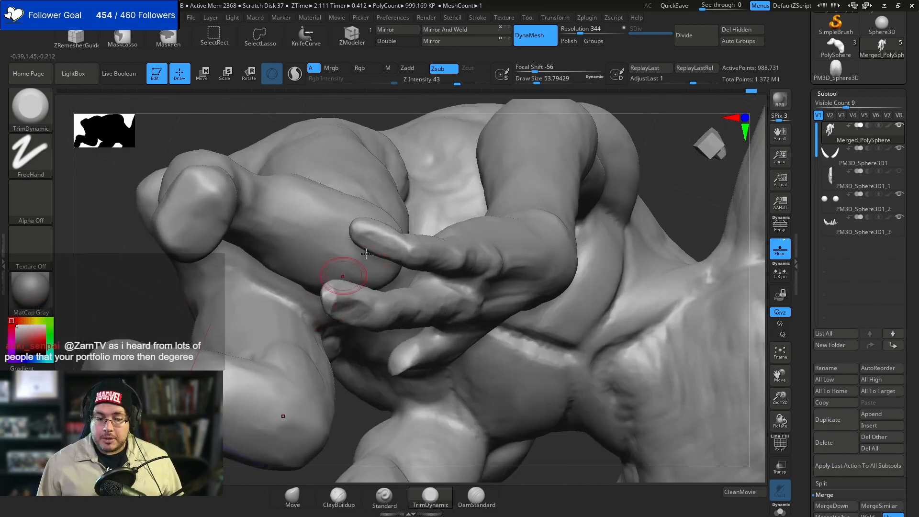
{"action": "left_click_drag", "start_coordinate": [639, 180], "coordinate": [501, 146]}
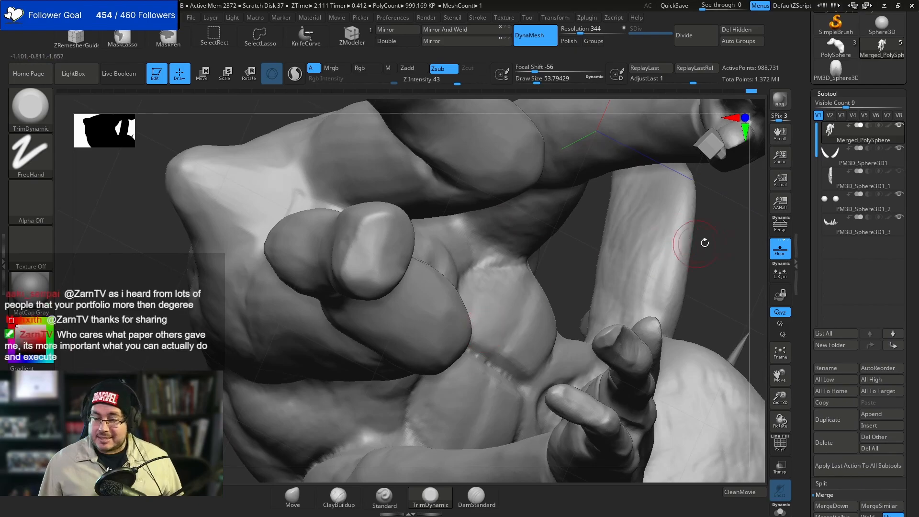
{"action": "left_click_drag", "start_coordinate": [711, 236], "coordinate": [397, 400], "text": "alt"}
{"action": "left_click_drag", "start_coordinate": [503, 203], "coordinate": [503, 239], "text": "alt"}
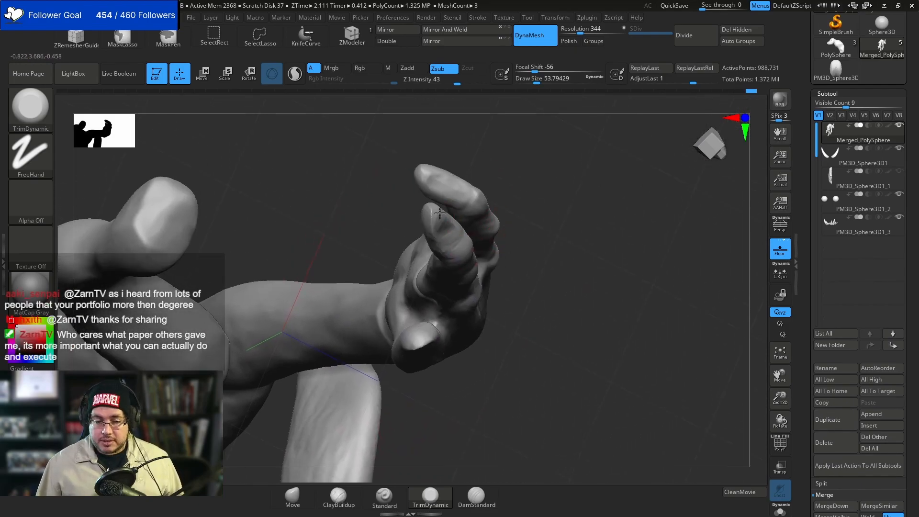
{"action": "left_click_drag", "start_coordinate": [471, 145], "coordinate": [445, 197]}
{"action": "mouse_move", "coordinate": [542, 184]}
{"action": "left_mouse_down"}
{"action": "mouse_move", "coordinate": [426, 190]}
{"action": "mouse_move", "coordinate": [460, 204]}
{"action": "mouse_move", "coordinate": [426, 196]}
{"action": "mouse_move", "coordinate": [444, 204]}
{"action": "mouse_move", "coordinate": [430, 188]}
{"action": "mouse_move", "coordinate": [498, 214]}
{"action": "mouse_move", "coordinate": [518, 155]}
{"action": "mouse_move", "coordinate": [521, 256]}
{"action": "mouse_move", "coordinate": [510, 253]}
{"action": "left_mouse_up"}
- Build up and smooth the pad on the long finger's tip with ClayBuildup at a draw size of about 54
{"action": "key", "text": "b"}
{"action": "key", "text": "c"}
{"action": "key", "text": "b"}
{"action": "left_click_drag", "start_coordinate": [515, 203], "coordinate": [500, 192]}
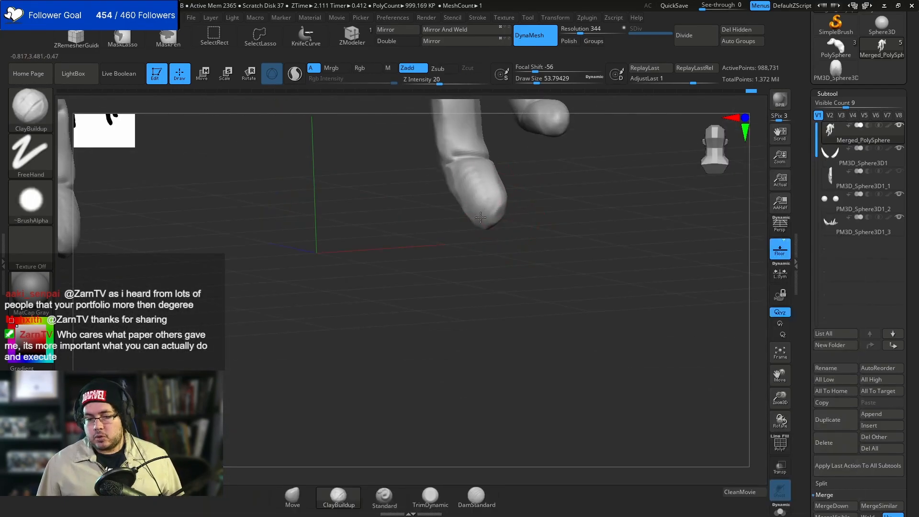
{"action": "left_click_drag", "start_coordinate": [513, 209], "coordinate": [476, 167]}
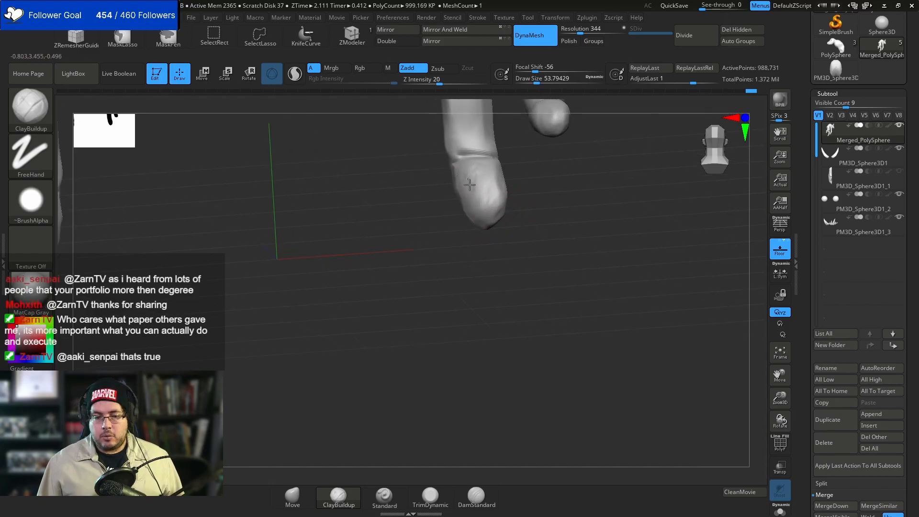
{"action": "left_click_drag", "start_coordinate": [511, 201], "coordinate": [496, 173]}
{"action": "mouse_move", "coordinate": [527, 239]}
{"action": "left_mouse_down", "text": "shift"}
{"action": "mouse_move", "coordinate": [526, 205]}
{"action": "mouse_move", "coordinate": [495, 202]}
{"action": "mouse_move", "coordinate": [495, 192]}
{"action": "mouse_move", "coordinate": [473, 206]}
{"action": "mouse_move", "coordinate": [519, 216]}
{"action": "mouse_move", "coordinate": [464, 184]}
{"action": "left_mouse_up", "text": "shift"}
- Nudge the long finger's tip and segments into shape with the Move brush
{"action": "key", "text": "b"}
{"action": "key", "text": "m"}
{"action": "key", "text": "v"}
{"action": "key", "text": "space"}
{"action": "key", "text": "space"}
{"action": "key", "text": "space"}
- Fill out the fleshy pads on the palm side of the fingers with ClayBuildup at a draw size of about 56
{"action": "key", "text": "b"}
{"action": "key", "text": "c"}
{"action": "key", "text": "b"}
{"action": "key", "text": "space"}
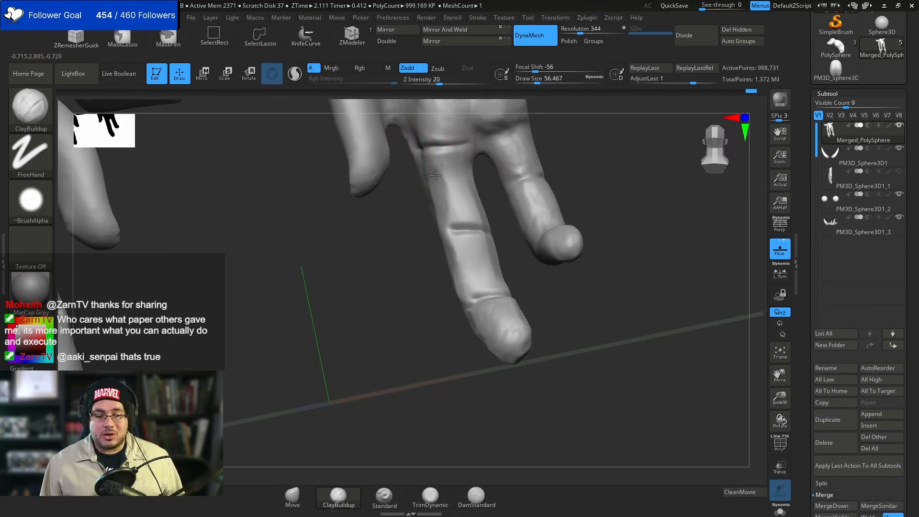
{"action": "left_click_drag", "start_coordinate": [459, 180], "coordinate": [468, 192]}
{"action": "mouse_move", "coordinate": [584, 306]}
{"action": "left_mouse_down"}
{"action": "mouse_move", "coordinate": [572, 313]}
{"action": "mouse_move", "coordinate": [530, 277]}
{"action": "mouse_move", "coordinate": [521, 193]}
{"action": "mouse_move", "coordinate": [553, 318]}
{"action": "mouse_move", "coordinate": [550, 268]}
{"action": "left_mouse_up"}
{"action": "left_click_drag", "start_coordinate": [550, 268], "coordinate": [574, 330], "text": "shift"}
{"action": "left_click_drag", "start_coordinate": [569, 270], "coordinate": [593, 263]}
{"action": "left_click_drag", "start_coordinate": [584, 202], "coordinate": [585, 282]}
{"action": "left_click_drag", "start_coordinate": [585, 268], "coordinate": [571, 252], "text": "shift"}
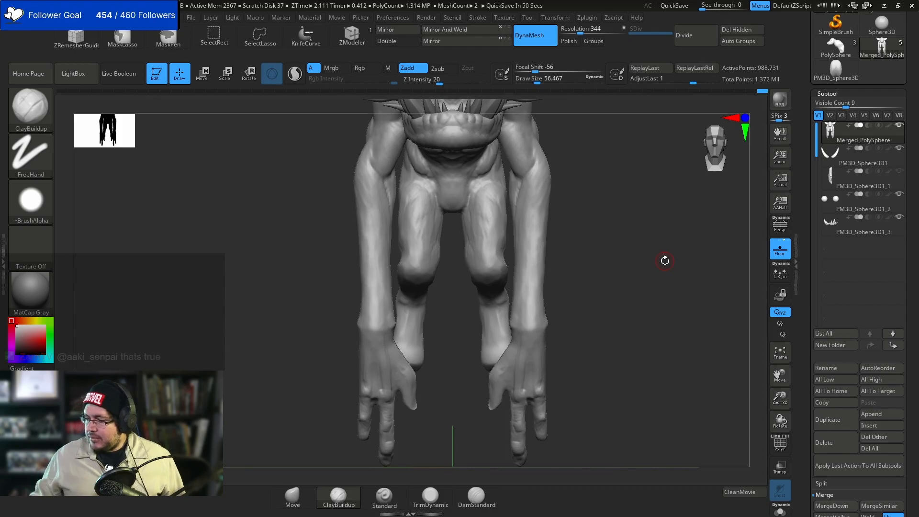
- Carve the crease running from the inner elbow into the forearm with DamStandard at a draw size of about 62
{"action": "left_click_drag", "start_coordinate": [641, 239], "coordinate": [532, 214]}
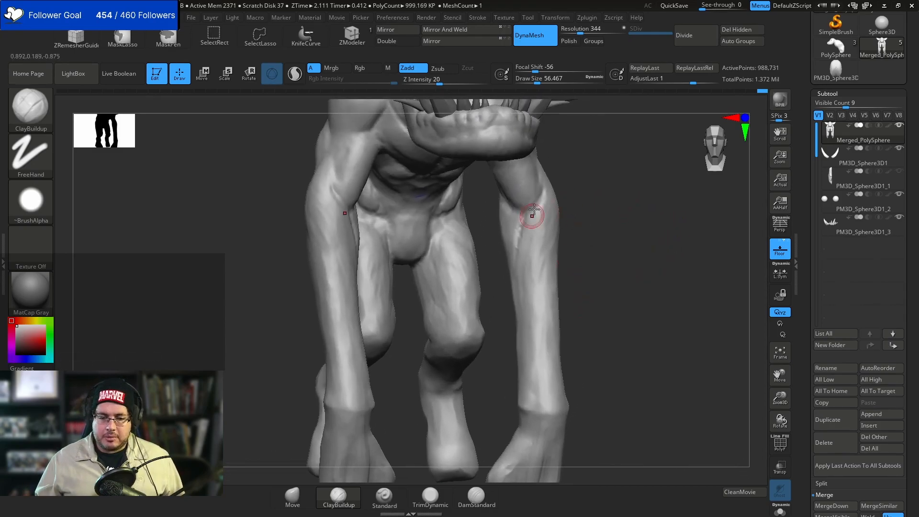
{"action": "key", "text": "b"}
{"action": "key", "text": "d"}
{"action": "key", "text": "s"}
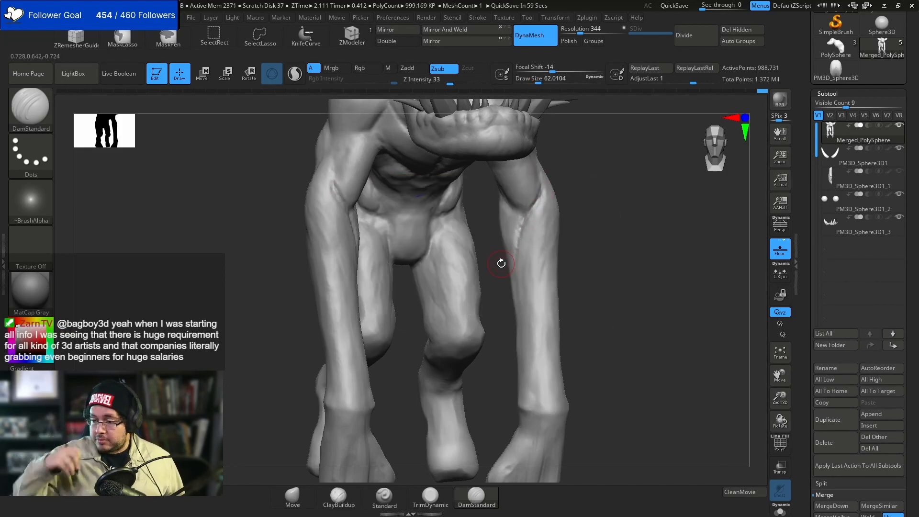
{"action": "mouse_move", "coordinate": [581, 238]}
{"action": "left_mouse_down"}
{"action": "mouse_move", "coordinate": [585, 230]}
{"action": "mouse_move", "coordinate": [550, 256]}
{"action": "left_mouse_up"}
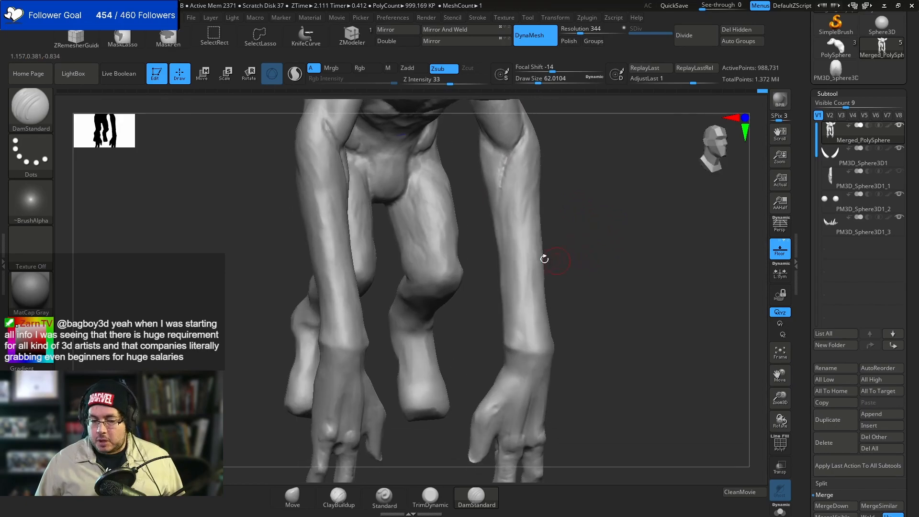
- Build up the bony forms on the wrist and lower forearm with ClayBuildup at a draw size of about 87
{"action": "key", "text": "b"}
{"action": "key", "text": "c"}
{"action": "key", "text": "b"}
{"action": "key", "text": "space"}
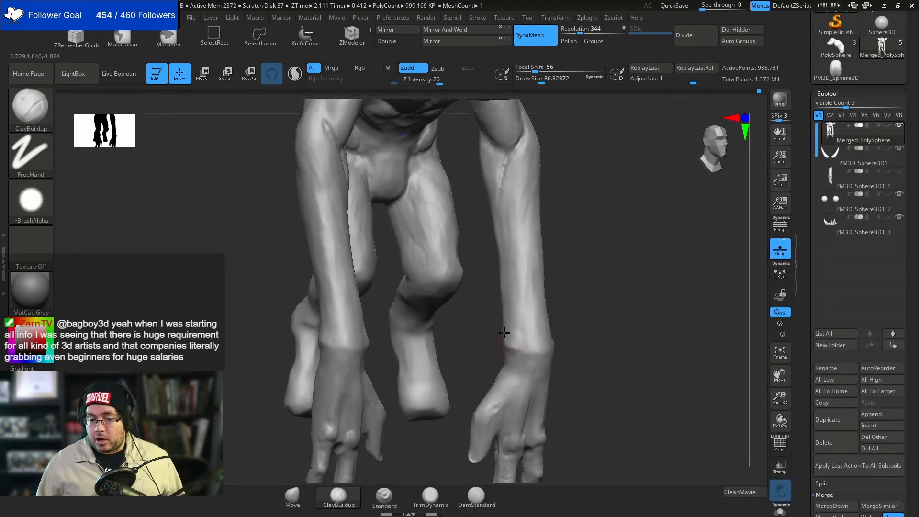
{"action": "left_click_drag", "start_coordinate": [512, 346], "coordinate": [520, 347]}
{"action": "mouse_move", "coordinate": [552, 311]}
{"action": "left_mouse_down"}
{"action": "mouse_move", "coordinate": [549, 297]}
{"action": "mouse_move", "coordinate": [565, 292]}
{"action": "mouse_move", "coordinate": [543, 307]}
{"action": "left_mouse_up"}
{"action": "key", "text": "space"}
{"action": "mouse_move", "coordinate": [573, 266]}
{"action": "left_mouse_down"}
{"action": "mouse_move", "coordinate": [566, 254]}
{"action": "mouse_move", "coordinate": [584, 279]}
{"action": "mouse_move", "coordinate": [623, 261]}
{"action": "mouse_move", "coordinate": [608, 243]}
{"action": "left_mouse_up"}
- Flatten the built-up wrist into planes with TrimDynamic at a draw size of about 167
{"action": "key", "text": "b"}
{"action": "key", "text": "t"}
{"action": "key", "text": "d"}
{"action": "key", "text": "space"}
{"action": "key", "text": "space"}
{"action": "left_click_drag", "start_coordinate": [613, 195], "coordinate": [611, 263]}
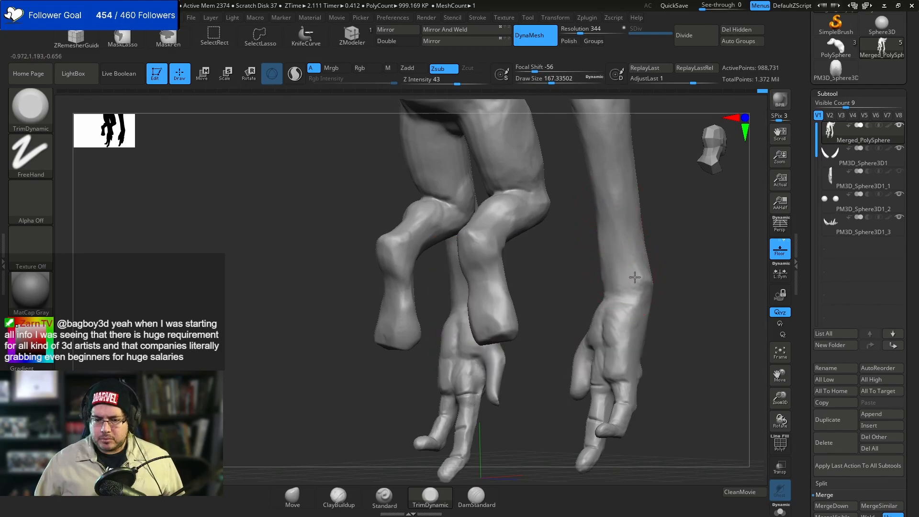
{"action": "left_click_drag", "start_coordinate": [629, 262], "coordinate": [638, 280]}
- Cut long planes along the back and underside of the forearm with TrimDynamic
{"action": "mouse_move", "coordinate": [592, 253]}
{"action": "left_mouse_down"}
{"action": "mouse_move", "coordinate": [582, 242]}
{"action": "mouse_move", "coordinate": [665, 215]}
{"action": "mouse_move", "coordinate": [653, 179]}
{"action": "left_mouse_up"}
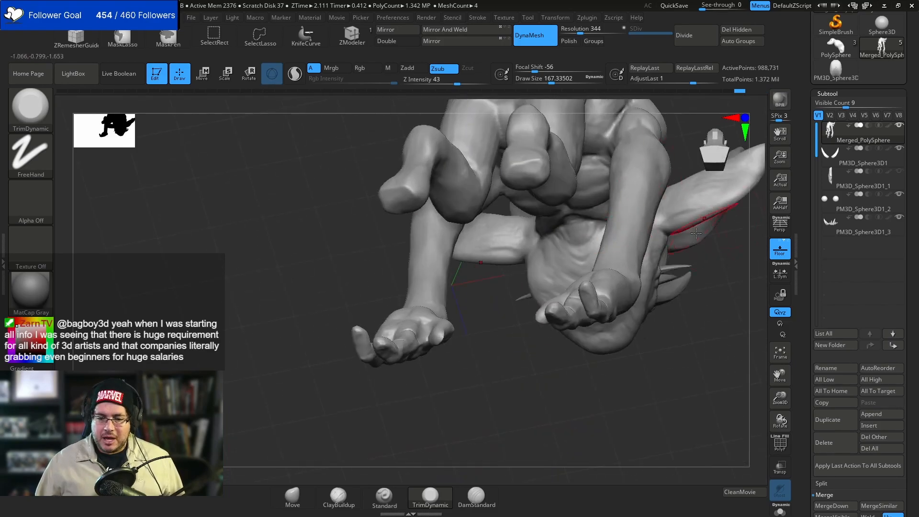
{"action": "left_click_drag", "start_coordinate": [693, 307], "coordinate": [734, 288]}
{"action": "left_click_drag", "start_coordinate": [540, 354], "coordinate": [544, 405]}
{"action": "mouse_move", "coordinate": [626, 229]}
{"action": "right_mouse_down"}
{"action": "mouse_move", "coordinate": [667, 225]}
{"action": "mouse_move", "coordinate": [610, 241]}
{"action": "mouse_move", "coordinate": [598, 259]}
{"action": "mouse_move", "coordinate": [607, 292]}
{"action": "right_mouse_up"}
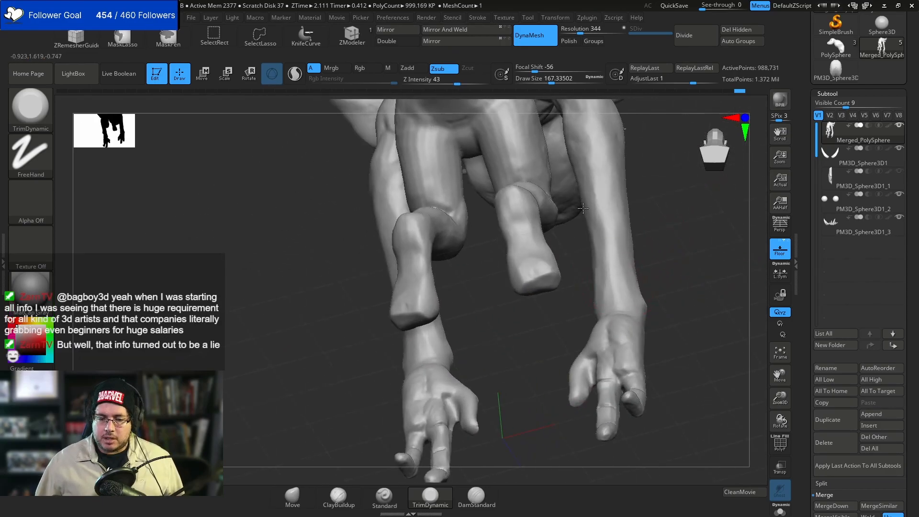
{"action": "mouse_move", "coordinate": [612, 294]}
{"action": "right_mouse_down"}
{"action": "mouse_move", "coordinate": [614, 240]}
{"action": "mouse_move", "coordinate": [644, 246]}
{"action": "mouse_move", "coordinate": [595, 272]}
{"action": "mouse_move", "coordinate": [582, 308]}
{"action": "mouse_move", "coordinate": [615, 258]}
{"action": "mouse_move", "coordinate": [605, 328]}
{"action": "mouse_move", "coordinate": [539, 303]}
{"action": "mouse_move", "coordinate": [617, 273]}
{"action": "mouse_move", "coordinate": [617, 285]}
{"action": "mouse_move", "coordinate": [594, 230]}
{"action": "mouse_move", "coordinate": [666, 265]}
{"action": "mouse_move", "coordinate": [599, 191]}
{"action": "right_mouse_up"}
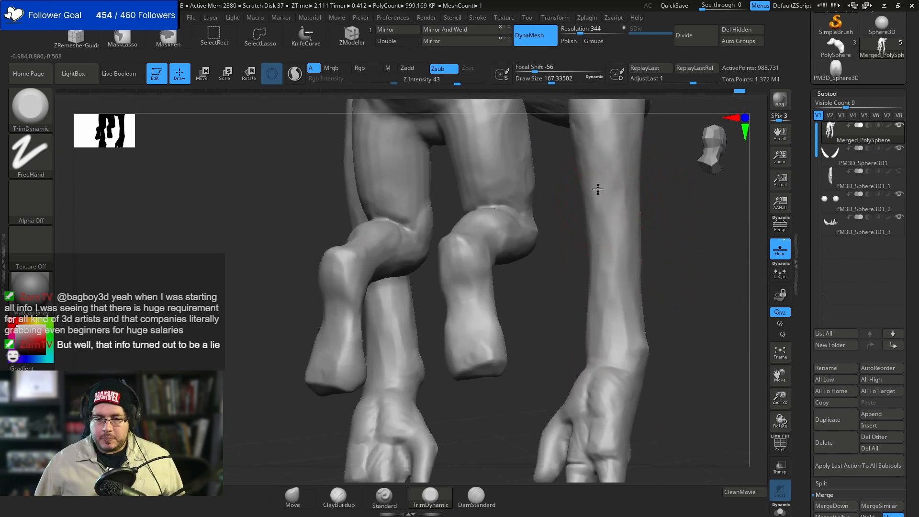
{"action": "mouse_move", "coordinate": [685, 251]}
{"action": "right_mouse_down"}
{"action": "mouse_move", "coordinate": [689, 296]}
{"action": "mouse_move", "coordinate": [630, 229]}
{"action": "mouse_move", "coordinate": [616, 236]}
{"action": "mouse_move", "coordinate": [595, 215]}
{"action": "mouse_move", "coordinate": [590, 241]}
{"action": "right_mouse_up"}
- Carve a crease across the inner wrist where the palm begins with DamStandard at a draw size of about 65
{"action": "key", "text": "b"}
{"action": "key", "text": "d"}
{"action": "key", "text": "s"}
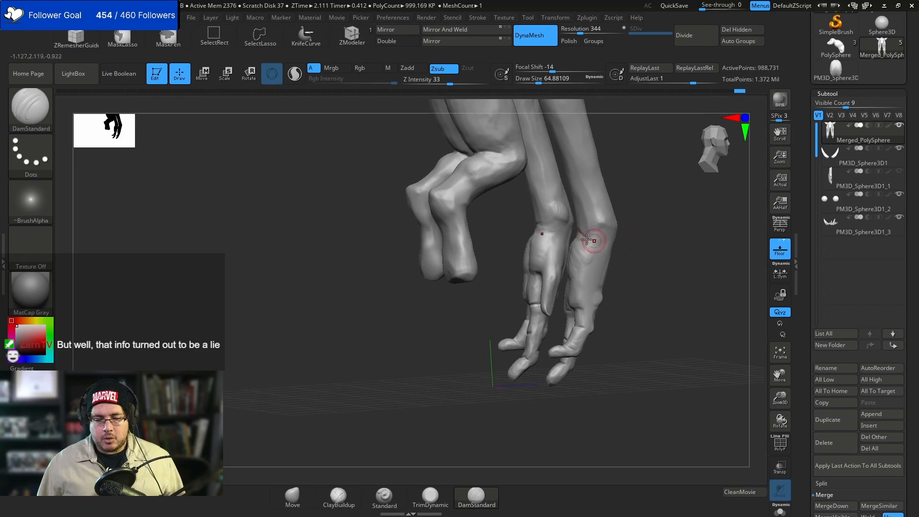
{"action": "right_click_drag", "start_coordinate": [652, 210], "coordinate": [607, 232]}
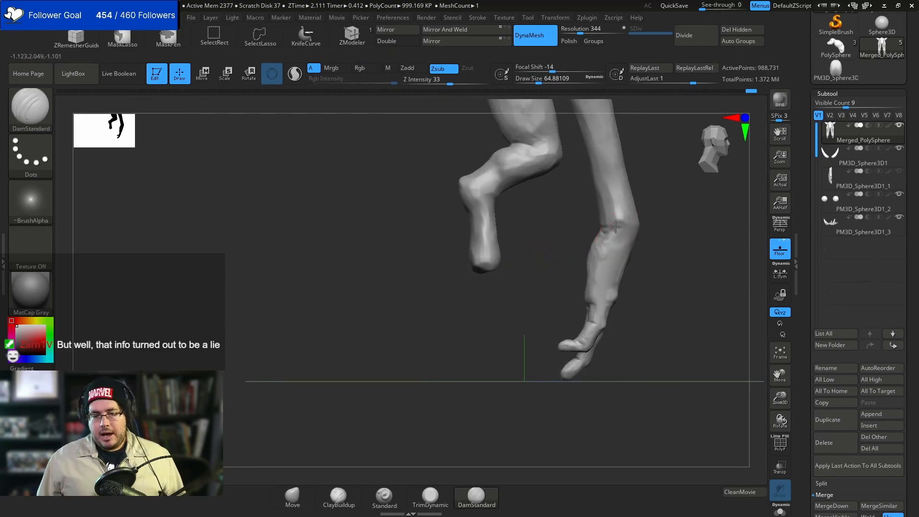
- Carve a muscle separation line from the elbow down the upper forearm and soften it with the Smooth brush
{"action": "right_click_drag", "start_coordinate": [649, 178], "coordinate": [566, 173]}
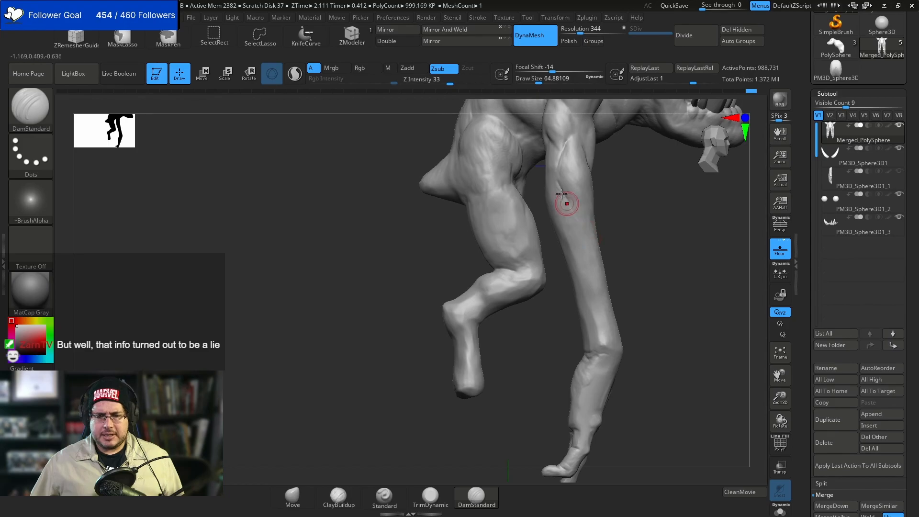
{"action": "key", "text": "shift"}
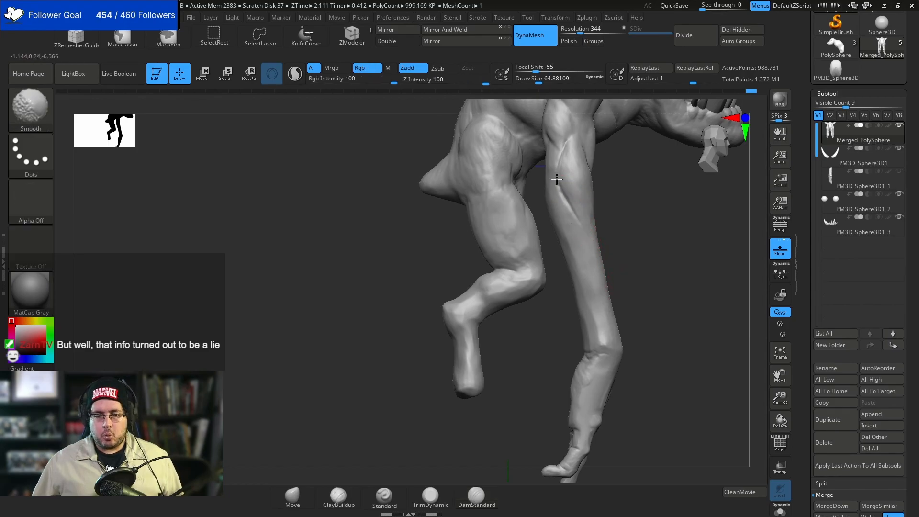
{"action": "mouse_move", "coordinate": [632, 250]}
{"action": "right_mouse_down"}
{"action": "mouse_move", "coordinate": [617, 260]}
{"action": "mouse_move", "coordinate": [619, 242]}
{"action": "mouse_move", "coordinate": [600, 275]}
{"action": "mouse_move", "coordinate": [685, 201]}
{"action": "mouse_move", "coordinate": [660, 232]}
{"action": "mouse_move", "coordinate": [661, 287]}
{"action": "mouse_move", "coordinate": [453, 328]}
{"action": "mouse_move", "coordinate": [433, 374]}
{"action": "mouse_move", "coordinate": [522, 226]}
{"action": "right_mouse_up"}
{"action": "right_click_drag", "start_coordinate": [517, 284], "coordinate": [506, 309], "text": "alt"}
- Carve fold lines around the lower jaw and neck with DamStandard at a draw size of about 41
{"action": "key", "text": "space"}
{"action": "left_click_drag", "start_coordinate": [555, 254], "coordinate": [550, 253]}
{"action": "key", "text": "space"}
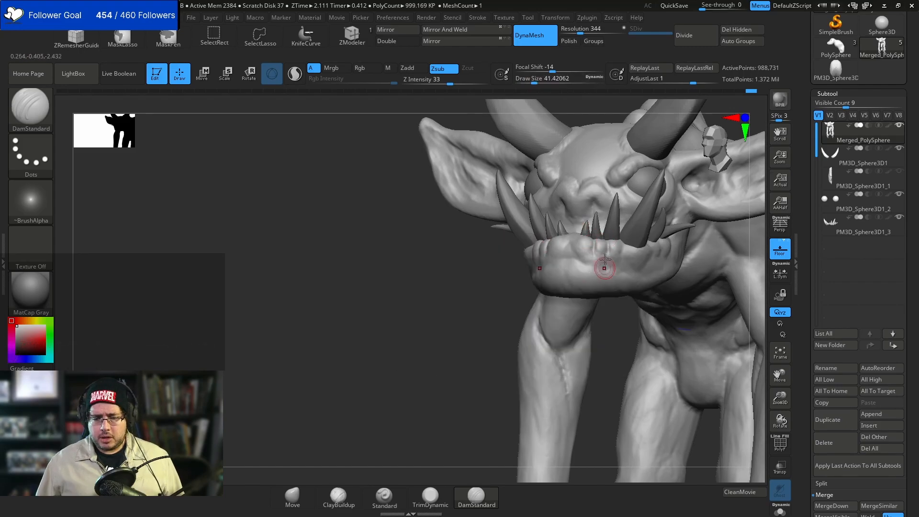
{"action": "right_click_drag", "start_coordinate": [469, 333], "coordinate": [580, 271]}
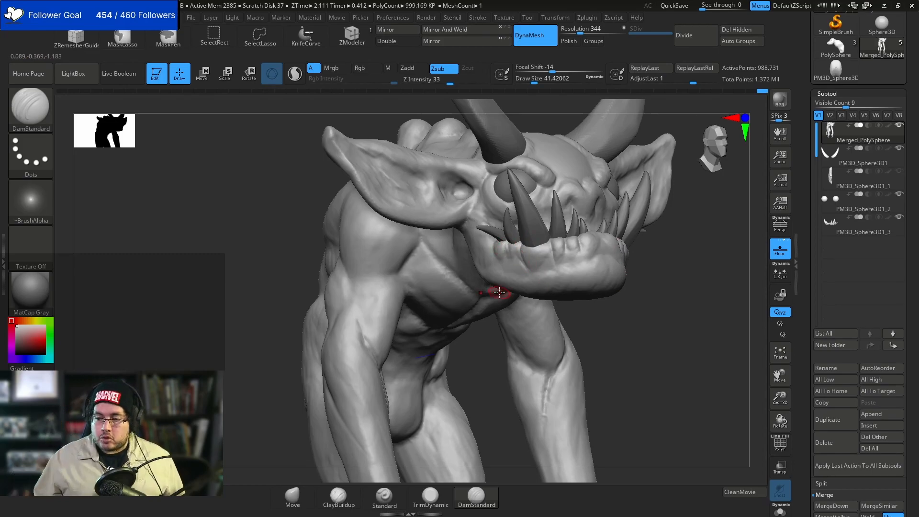
{"action": "right_click_drag", "start_coordinate": [684, 277], "coordinate": [522, 235]}
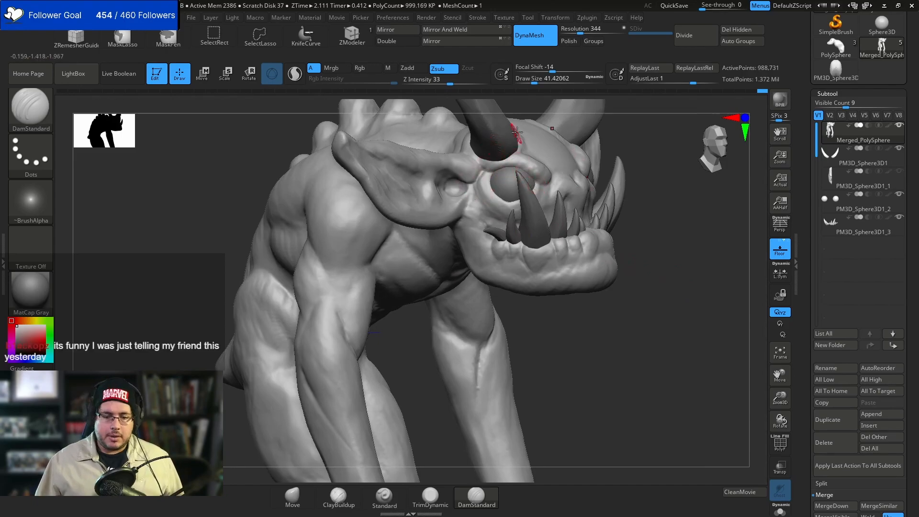
- Hide every subtool except the merged body and carve creases beside the nose with DamStandard at a draw size of about 46
{"action": "key", "text": "b"}
{"action": "key", "text": "c"}
{"action": "key", "text": "b"}
{"action": "left_click", "coordinate": [889, 132]}
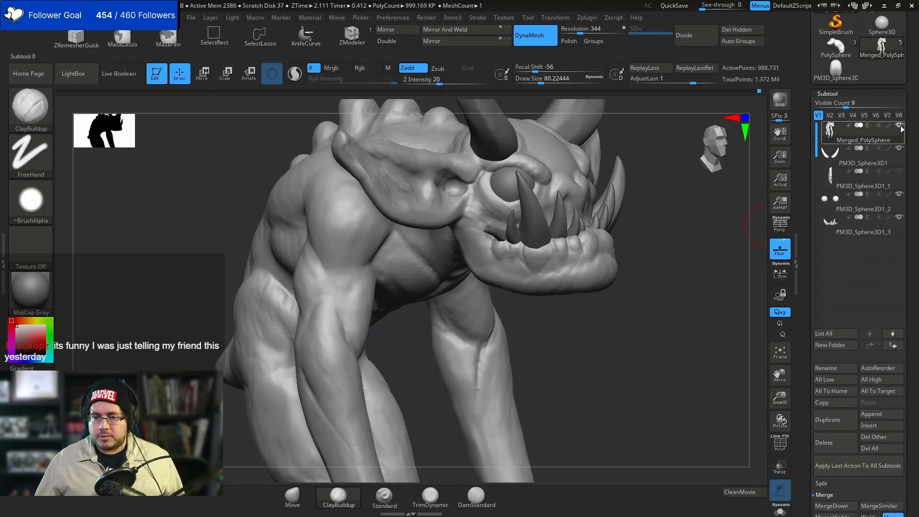
{"action": "left_click", "coordinate": [898, 128], "text": "shift"}
{"action": "left_click_drag", "start_coordinate": [699, 215], "coordinate": [648, 256]}
{"action": "key", "text": "b"}
{"action": "key", "text": "d"}
{"action": "key", "text": "s"}
{"action": "left_click_drag", "start_coordinate": [562, 240], "coordinate": [550, 247]}
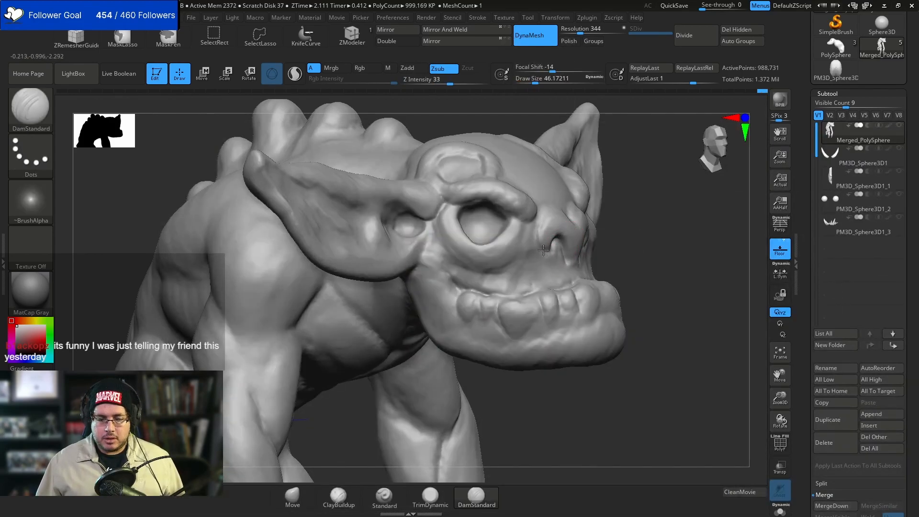
{"action": "left_click_drag", "start_coordinate": [643, 211], "coordinate": [597, 191]}
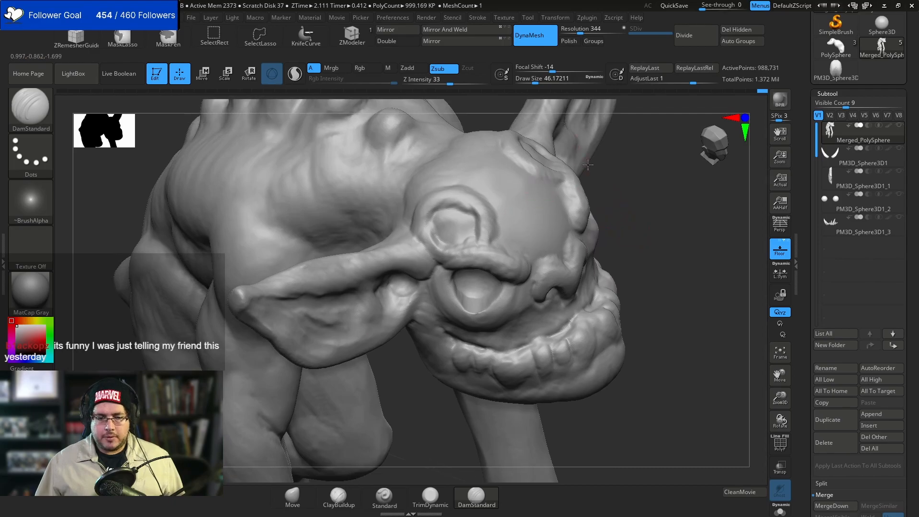
- Build up wrinkle ridges across the forehead above the brow with ClayBuildup at draw sizes of about 54 and 77
{"action": "key", "text": "b"}
{"action": "key", "text": "c"}
{"action": "key", "text": "b"}
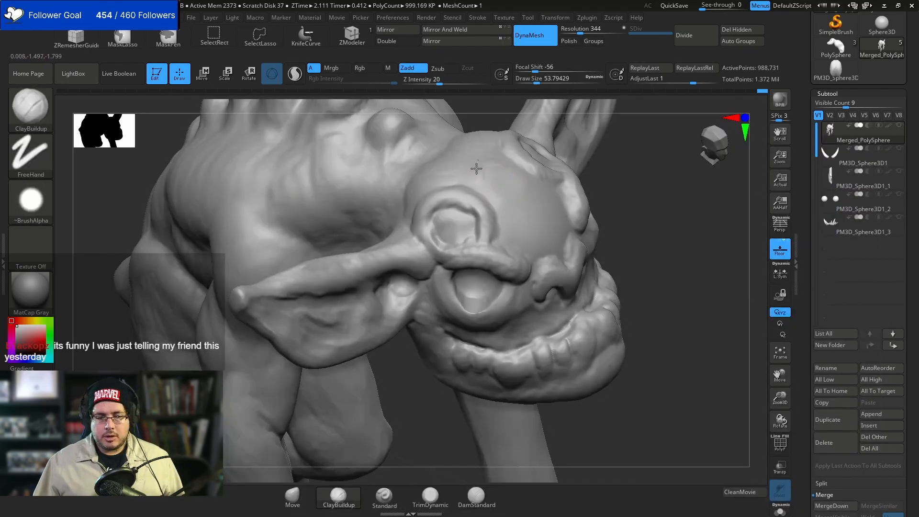
{"action": "mouse_move", "coordinate": [485, 171]}
{"action": "left_mouse_down"}
{"action": "mouse_move", "coordinate": [504, 187]}
{"action": "mouse_move", "coordinate": [504, 199]}
{"action": "mouse_move", "coordinate": [530, 160]}
{"action": "mouse_move", "coordinate": [511, 200]}
{"action": "mouse_move", "coordinate": [536, 242]}
{"action": "mouse_move", "coordinate": [545, 224]}
{"action": "mouse_move", "coordinate": [549, 263]}
{"action": "mouse_move", "coordinate": [559, 249]}
{"action": "mouse_move", "coordinate": [565, 270]}
{"action": "mouse_move", "coordinate": [528, 241]}
{"action": "left_mouse_up"}
{"action": "key", "text": "space"}
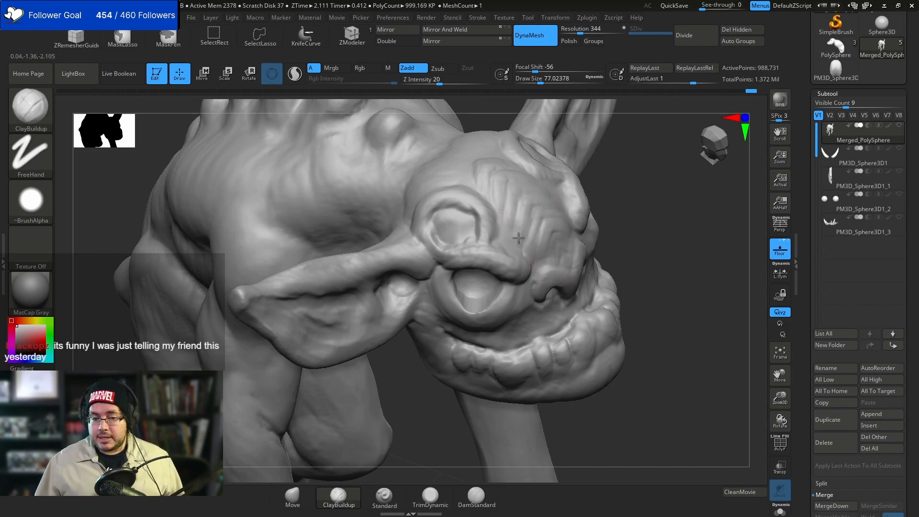
{"action": "left_click_drag", "start_coordinate": [498, 180], "coordinate": [452, 149]}
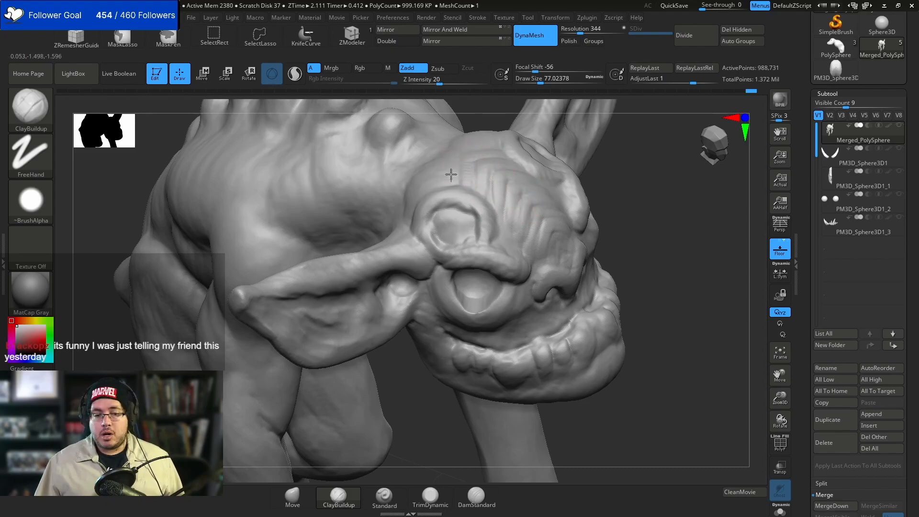
- Carve crease lines between the forehead wrinkles and around the nose with DamStandard at a draw size of about 44
{"action": "mouse_move", "coordinate": [574, 206]}
{"action": "left_mouse_down"}
{"action": "mouse_move", "coordinate": [652, 221]}
{"action": "mouse_move", "coordinate": [648, 282]}
{"action": "left_mouse_up"}
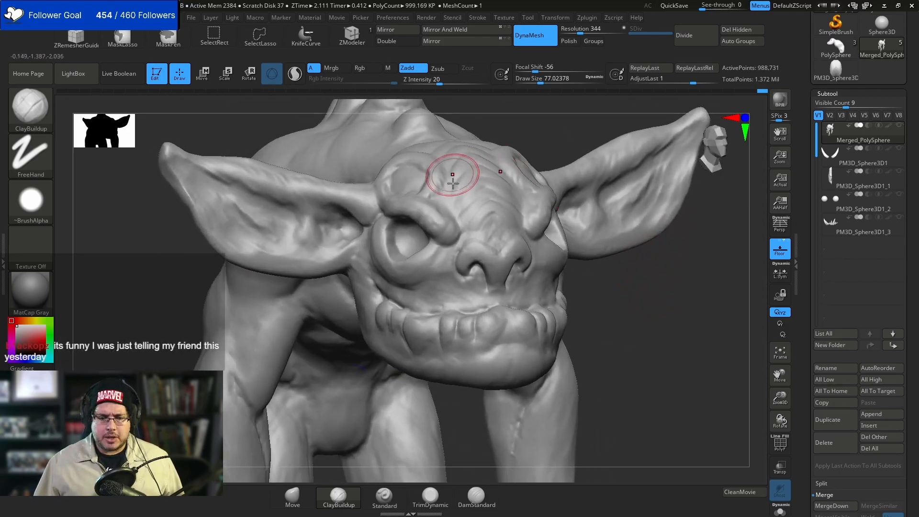
{"action": "key", "text": "b"}
{"action": "key", "text": "d"}
{"action": "key", "text": "s"}
{"action": "key", "text": "space"}
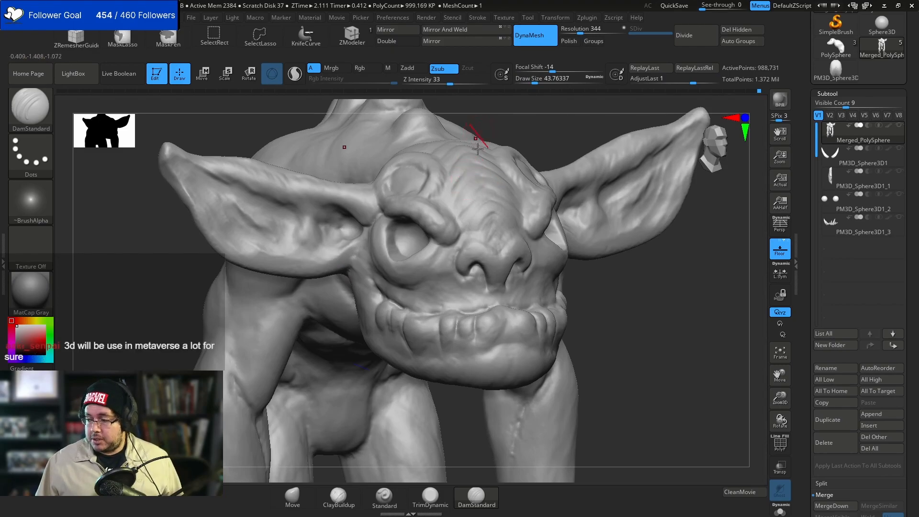
{"action": "key", "text": "space"}
{"action": "left_click_drag", "start_coordinate": [488, 192], "coordinate": [484, 192]}
{"action": "mouse_move", "coordinate": [461, 266]}
{"action": "left_mouse_down"}
{"action": "mouse_move", "coordinate": [486, 248]}
{"action": "mouse_move", "coordinate": [496, 260]}
{"action": "left_mouse_up"}
- Crease the cheek above the mouth with DamStandard at about 51 and build up its folds with ClayBuildup at about 59
{"action": "mouse_move", "coordinate": [631, 270]}
{"action": "left_mouse_down"}
{"action": "mouse_move", "coordinate": [619, 287]}
{"action": "mouse_move", "coordinate": [603, 283]}
{"action": "left_mouse_up"}
{"action": "key", "text": "space"}
{"action": "left_click_drag", "start_coordinate": [444, 279], "coordinate": [447, 279]}
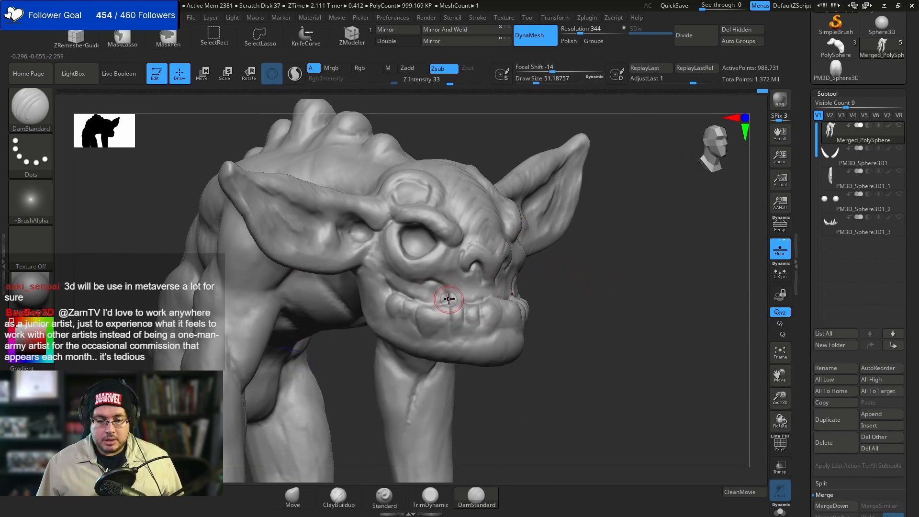
{"action": "key", "text": "b"}
{"action": "key", "text": "c"}
{"action": "key", "text": "b"}
{"action": "key", "text": "space"}
{"action": "left_click_drag", "start_coordinate": [445, 278], "coordinate": [447, 278]}
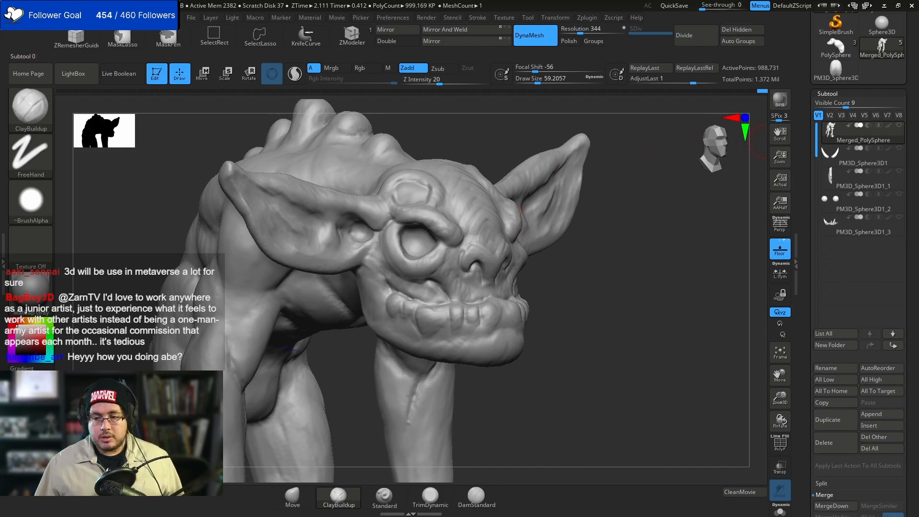
- Show all subtools again and rework the forehead wrinkles with ClayBuildup at a draw size of about 74, softening them with Smooth
{"action": "left_click", "coordinate": [898, 126], "text": "shift"}
{"action": "left_click_drag", "start_coordinate": [639, 252], "coordinate": [601, 241]}
{"action": "key", "text": "space"}
{"action": "left_click_drag", "start_coordinate": [499, 282], "coordinate": [503, 282]}
{"action": "key", "text": "ctrl+z"}
{"action": "key", "text": "ctrl+z"}
{"action": "mouse_move", "coordinate": [626, 277]}
{"action": "left_mouse_down"}
{"action": "mouse_move", "coordinate": [671, 295]}
{"action": "mouse_move", "coordinate": [601, 273]}
{"action": "left_mouse_up"}
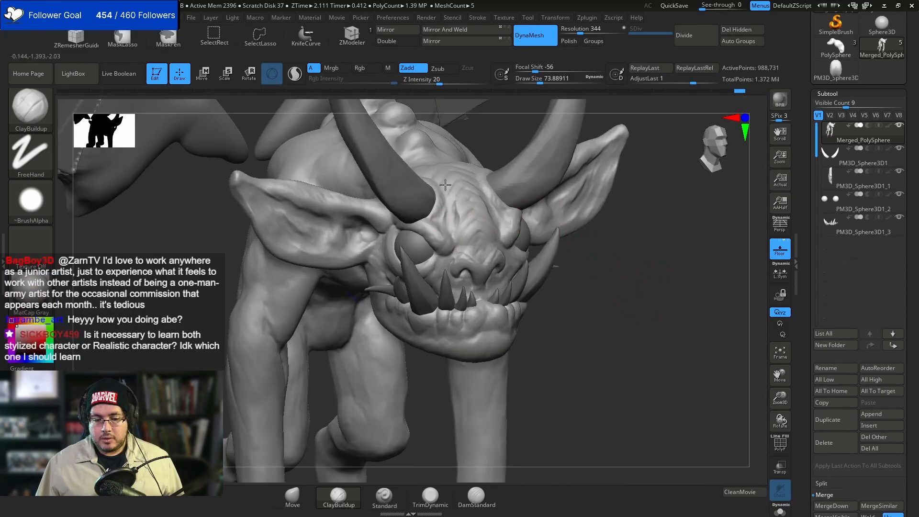
{"action": "mouse_move", "coordinate": [467, 207]}
{"action": "left_mouse_down", "text": "shift"}
{"action": "mouse_move", "coordinate": [467, 221]}
{"action": "mouse_move", "coordinate": [465, 204]}
{"action": "left_mouse_up", "text": "shift"}
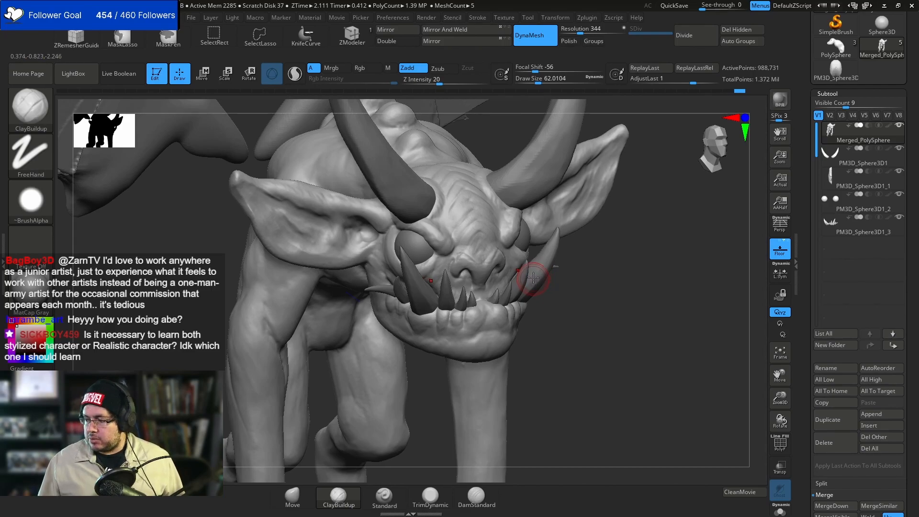
- Add finer wrinkle ridges to the forehead between the horn and brow with ClayBuildup at a draw size of about 44
{"action": "left_click_drag", "start_coordinate": [656, 314], "coordinate": [707, 331]}
{"action": "key", "text": "space"}
{"action": "left_click_drag", "start_coordinate": [450, 228], "coordinate": [446, 218]}
{"action": "key", "text": "space"}
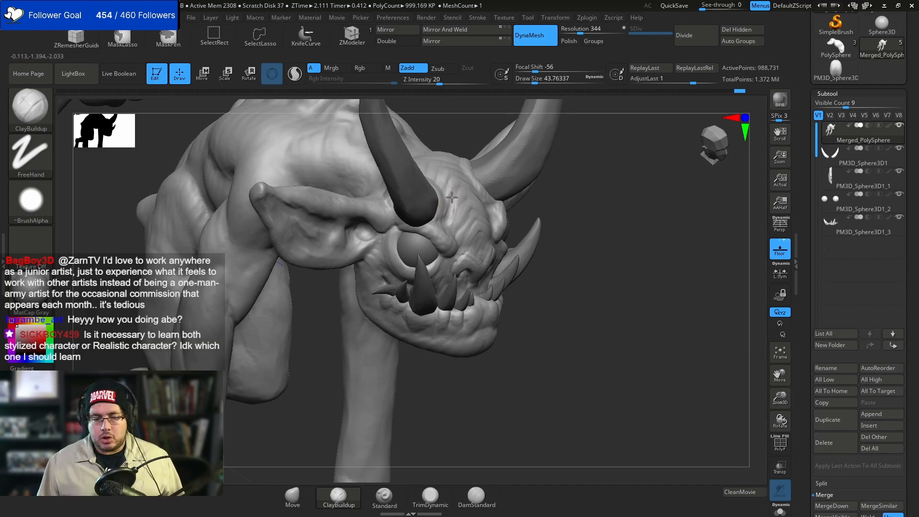
{"action": "key", "text": "space"}
{"action": "left_click_drag", "start_coordinate": [453, 205], "coordinate": [457, 202]}
{"action": "key", "text": "space"}
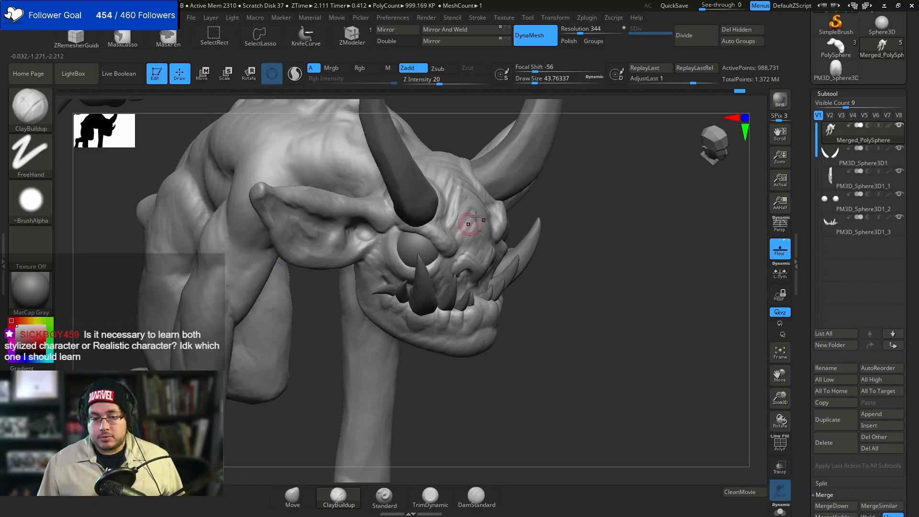
- Thicken the forehead folds beside the horn base with ClayBuildup at draw sizes of about 68 and 62
{"action": "right_click_drag", "start_coordinate": [469, 223], "coordinate": [450, 226]}
{"action": "key", "text": "space"}
{"action": "left_click_drag", "start_coordinate": [465, 193], "coordinate": [467, 203]}
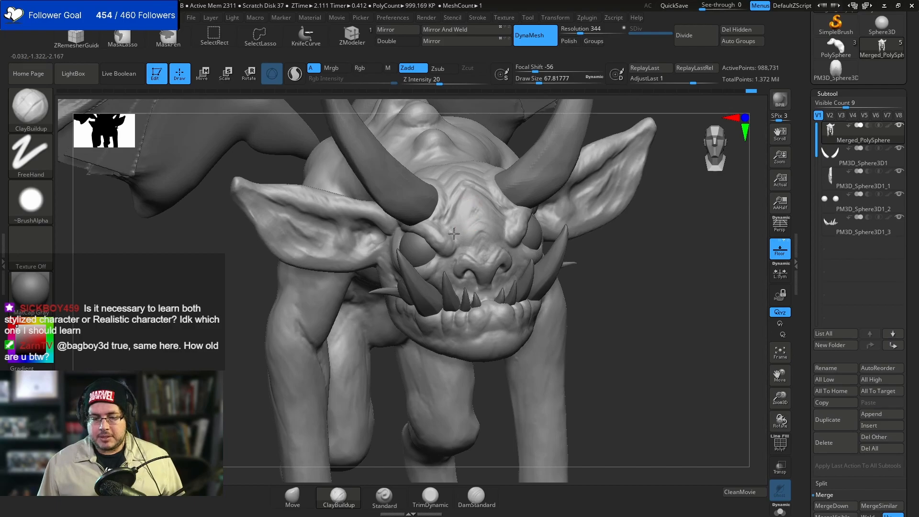
{"action": "left_click_drag", "start_coordinate": [620, 276], "coordinate": [653, 308]}
{"action": "key", "text": "space"}
{"action": "left_click_drag", "start_coordinate": [454, 188], "coordinate": [448, 192]}
{"action": "key", "text": "space"}
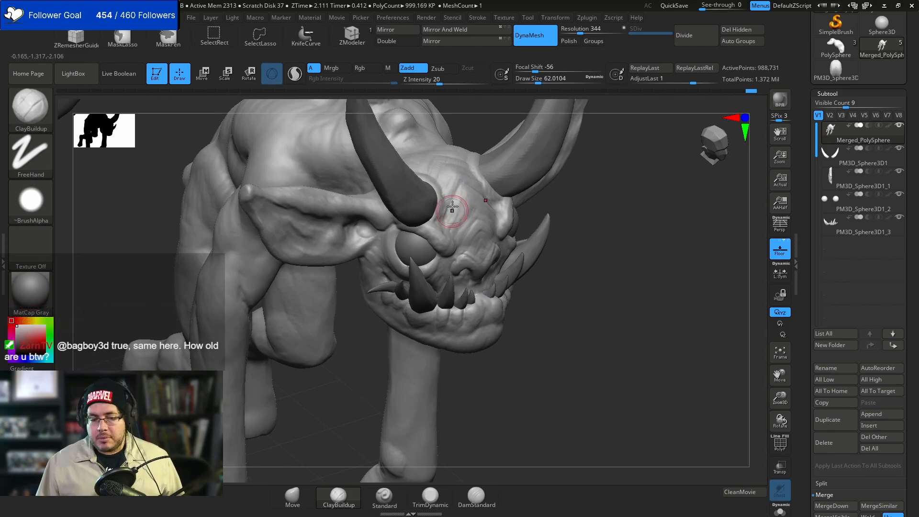
{"action": "left_click_drag", "start_coordinate": [452, 212], "coordinate": [459, 227]}
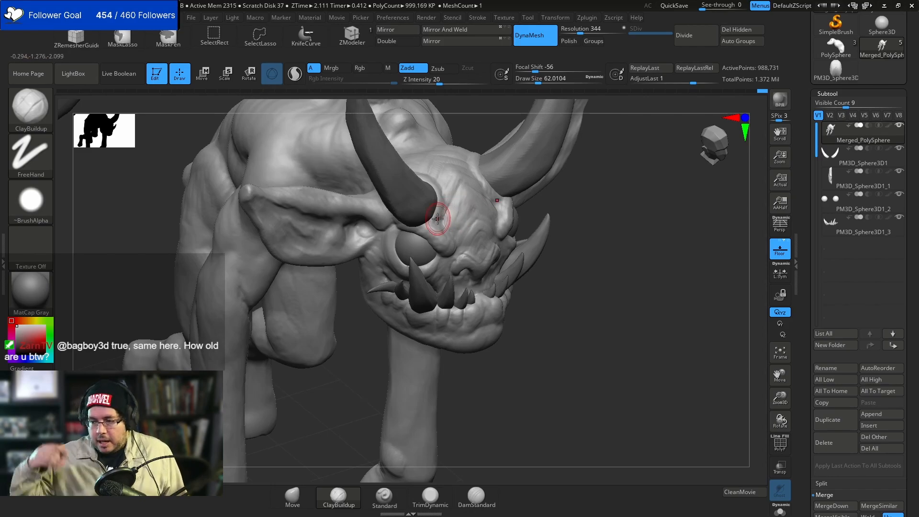
- Build up skin around the horn base above the brow with ClayBuildup at draw sizes of about 54 and 65
{"action": "left_click_drag", "start_coordinate": [579, 248], "coordinate": [532, 261], "text": "alt"}
{"action": "left_click_drag", "start_coordinate": [501, 179], "coordinate": [517, 201]}
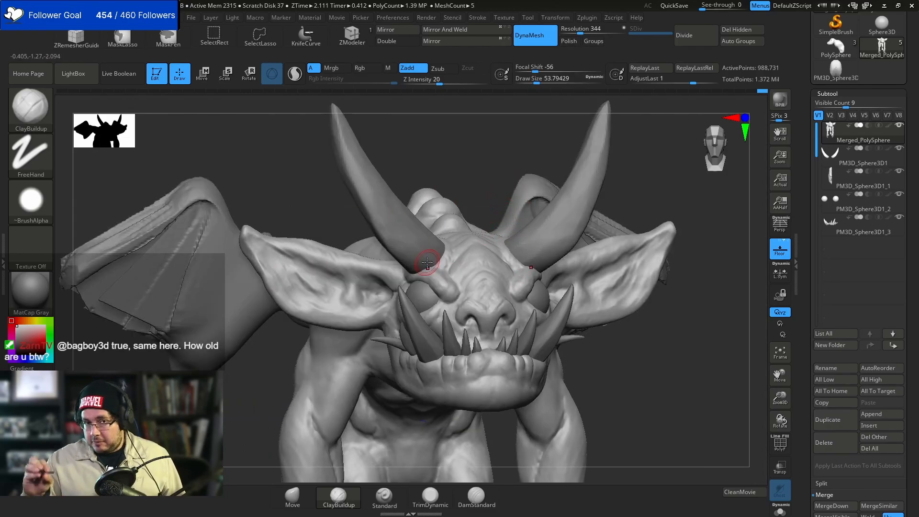
{"action": "key", "text": "space"}
{"action": "left_click", "coordinate": [432, 279]}
{"action": "key", "text": "space"}
{"action": "left_click_drag", "start_coordinate": [445, 291], "coordinate": [450, 291]}
- Build up the folds around the eye socket and upper cheek with ClayBuildup at draw sizes of about 65 and 51
{"action": "left_click_drag", "start_coordinate": [685, 313], "coordinate": [646, 314]}
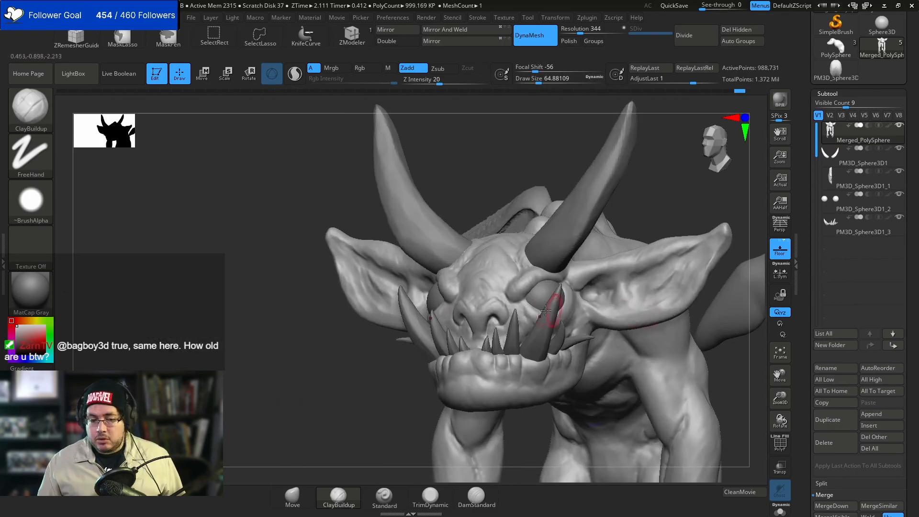
{"action": "left_click_drag", "start_coordinate": [653, 191], "coordinate": [613, 199]}
{"action": "left_click_drag", "start_coordinate": [577, 288], "coordinate": [567, 301]}
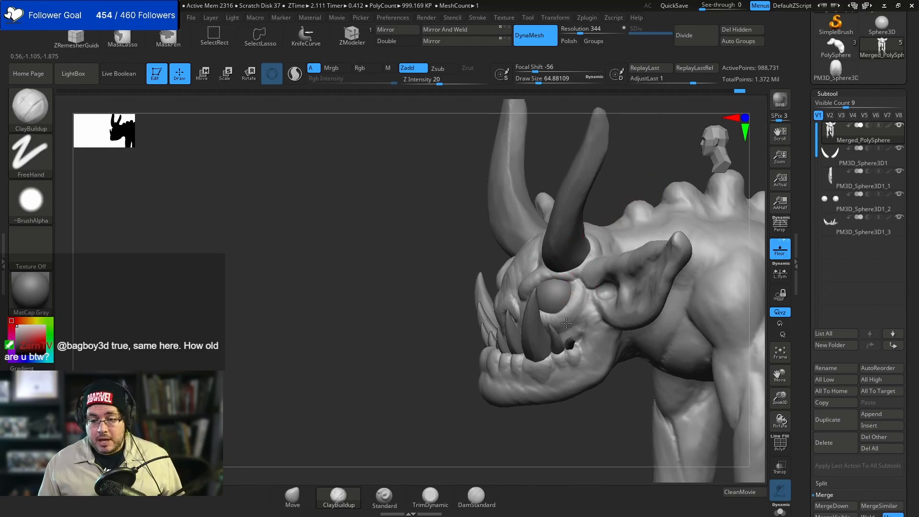
{"action": "left_click_drag", "start_coordinate": [624, 164], "coordinate": [624, 197]}
{"action": "key", "text": "space"}
{"action": "left_click_drag", "start_coordinate": [539, 302], "coordinate": [542, 302]}
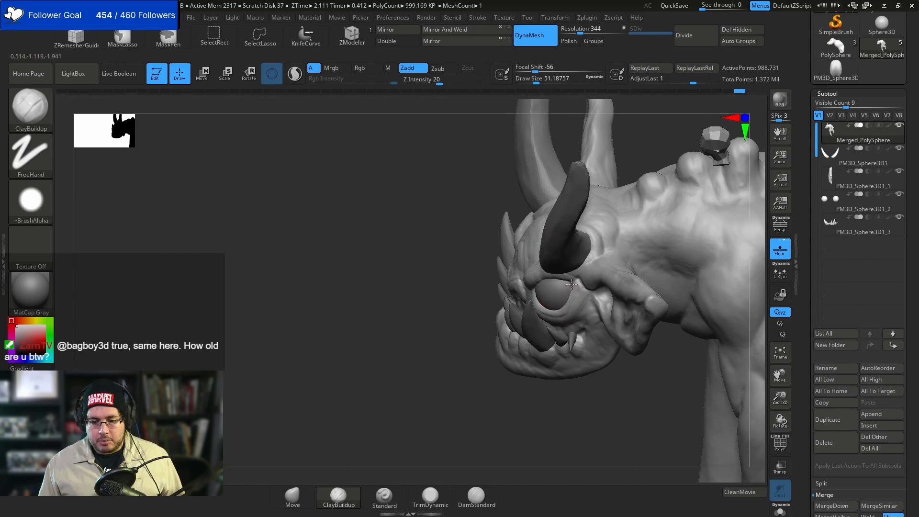
{"action": "left_click_drag", "start_coordinate": [427, 356], "coordinate": [509, 385]}
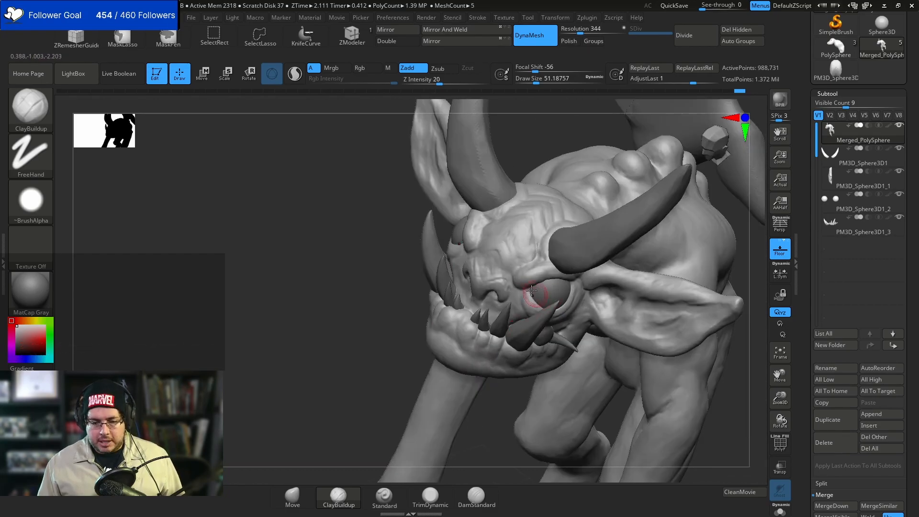
- Carve the folds inside the ear with DamStandard at a draw size of about 54
{"action": "left_click_drag", "start_coordinate": [521, 138], "coordinate": [570, 154]}
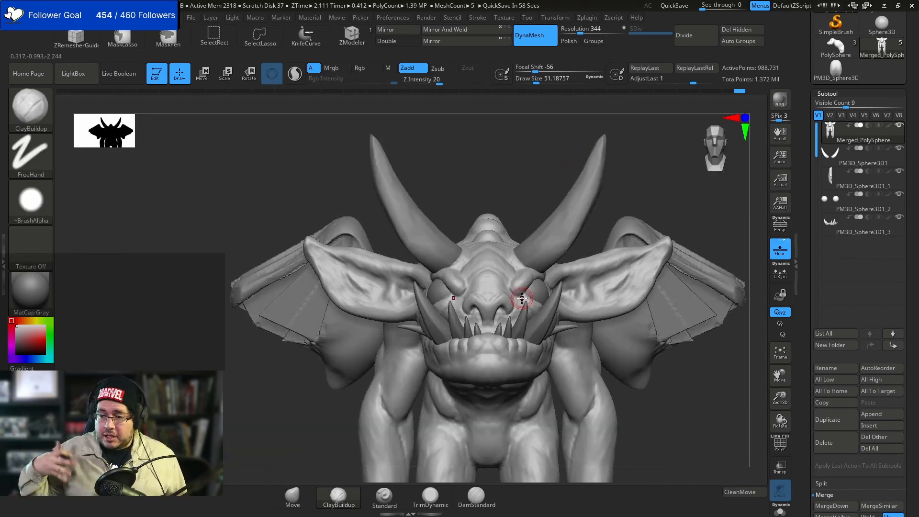
{"action": "mouse_move", "coordinate": [625, 200]}
{"action": "left_mouse_down"}
{"action": "mouse_move", "coordinate": [609, 198]}
{"action": "mouse_move", "coordinate": [602, 185]}
{"action": "left_mouse_up"}
{"action": "key", "text": "space"}
{"action": "left_click", "coordinate": [498, 276]}
{"action": "left_click_drag", "start_coordinate": [466, 283], "coordinate": [465, 283]}
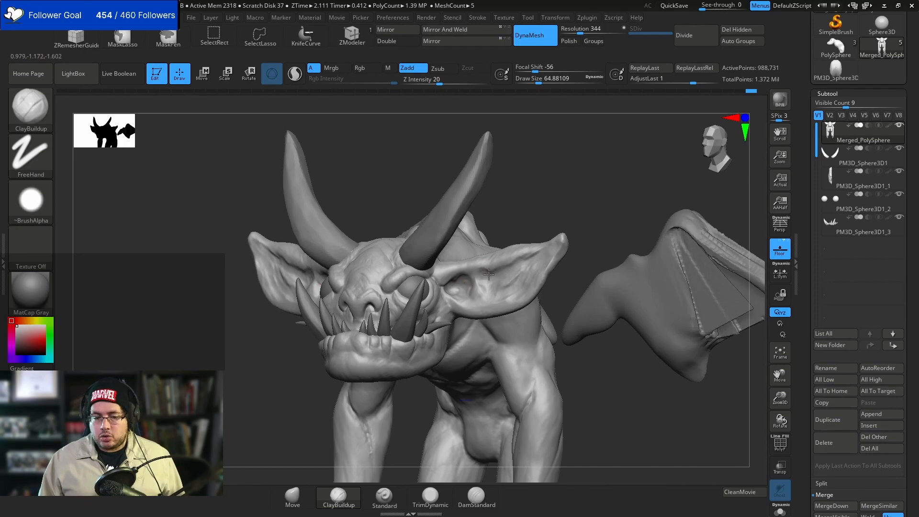
{"action": "left_click_drag", "start_coordinate": [545, 200], "coordinate": [531, 239], "text": "alt"}
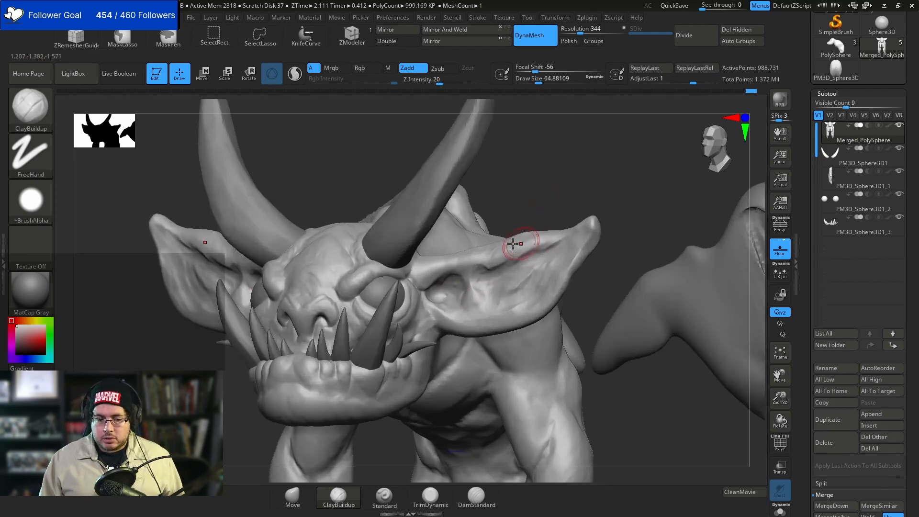
{"action": "key", "text": "b"}
{"action": "key", "text": "d"}
{"action": "key", "text": "s"}
{"action": "key", "text": "space"}
{"action": "mouse_move", "coordinate": [499, 283]}
{"action": "left_mouse_down"}
{"action": "mouse_move", "coordinate": [484, 301]}
{"action": "mouse_move", "coordinate": [495, 266]}
{"action": "left_mouse_up"}
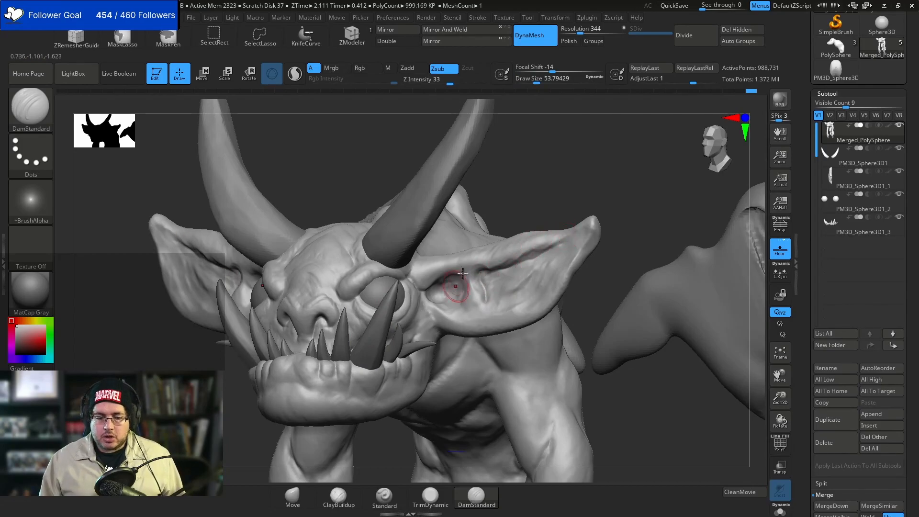
- Build up wrinkle ridges over the top of the head behind the horns with ClayBuildup at a draw size of about 62
{"action": "right_click_drag", "start_coordinate": [455, 284], "coordinate": [426, 289]}
{"action": "mouse_move", "coordinate": [467, 191]}
{"action": "right_mouse_down"}
{"action": "mouse_move", "coordinate": [558, 201]}
{"action": "mouse_move", "coordinate": [527, 191]}
{"action": "mouse_move", "coordinate": [531, 239]}
{"action": "mouse_move", "coordinate": [522, 216]}
{"action": "mouse_move", "coordinate": [421, 317]}
{"action": "right_mouse_up"}
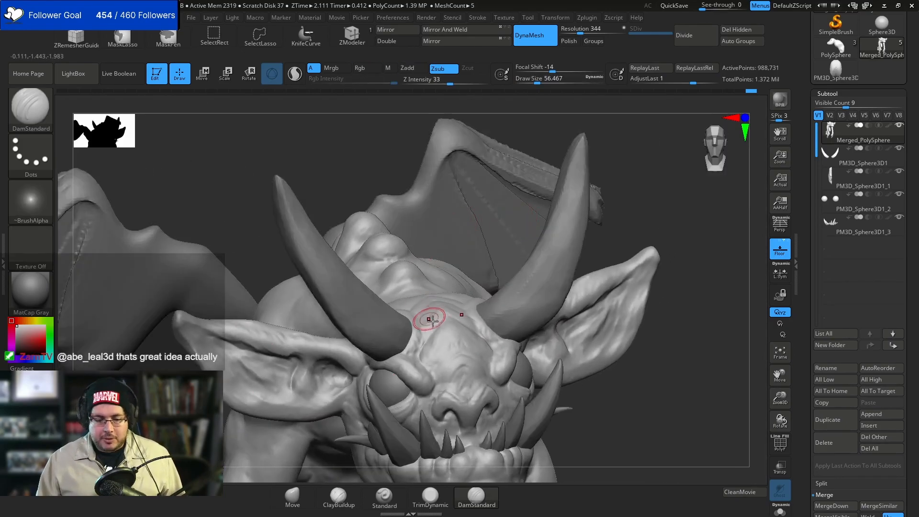
{"action": "key", "text": "b"}
{"action": "key", "text": "c"}
{"action": "key", "text": "b"}
{"action": "key", "text": "space"}
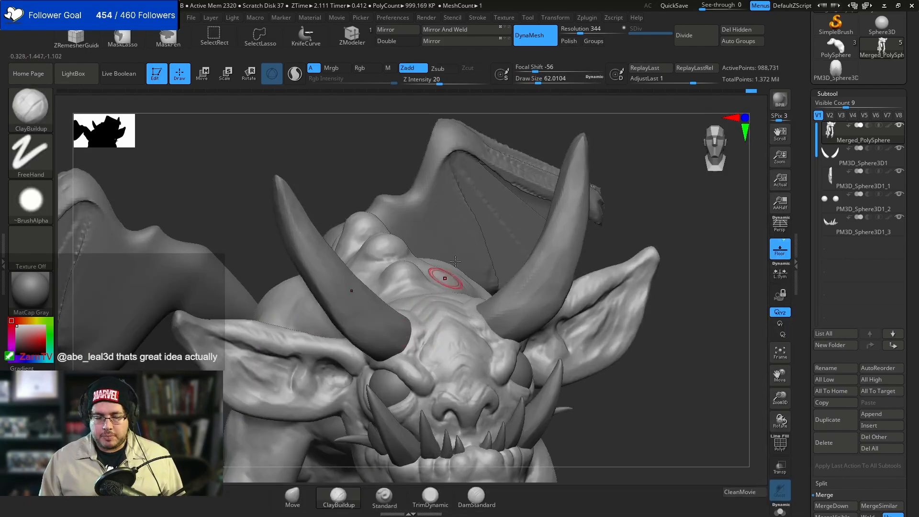
{"action": "right_click_drag", "start_coordinate": [649, 205], "coordinate": [397, 309]}
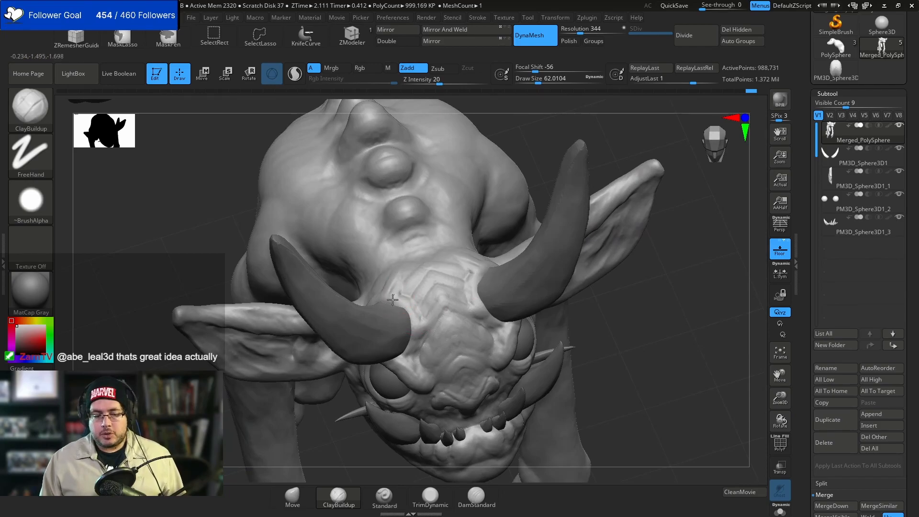
{"action": "right_click_drag", "start_coordinate": [539, 154], "coordinate": [507, 150]}
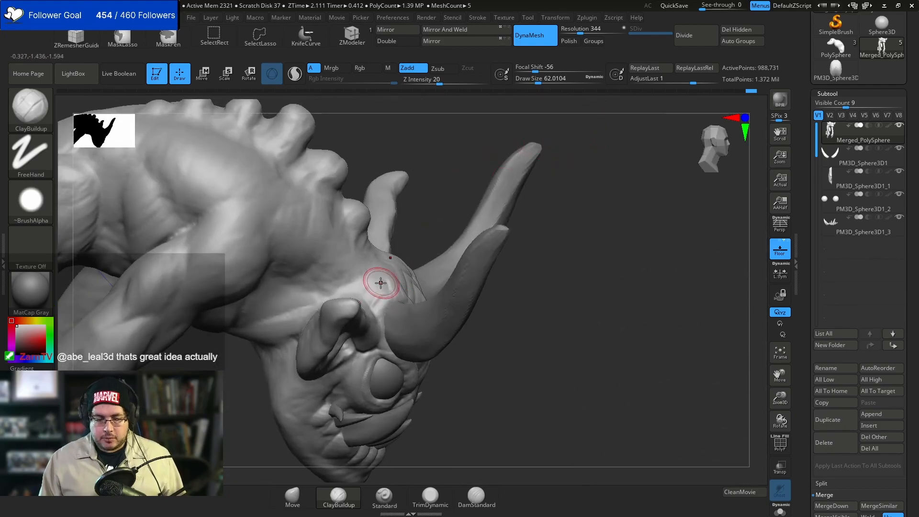
{"action": "mouse_move", "coordinate": [410, 301]}
{"action": "right_mouse_down"}
{"action": "mouse_move", "coordinate": [498, 375]}
{"action": "mouse_move", "coordinate": [513, 375]}
{"action": "mouse_move", "coordinate": [503, 343]}
{"action": "mouse_move", "coordinate": [483, 334]}
{"action": "mouse_move", "coordinate": [521, 355]}
{"action": "right_mouse_up"}
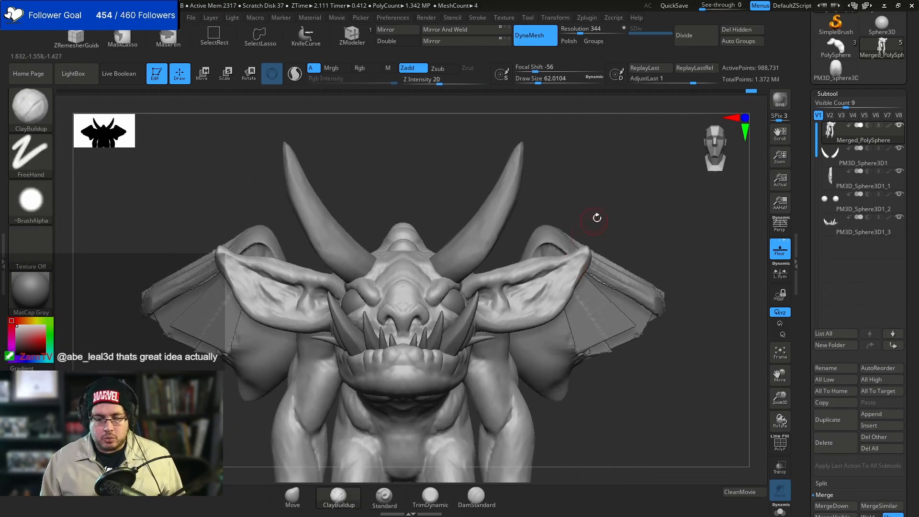
- Build up volume on the front of the chin below the teeth with ClayBuildup at a draw size of about 112
{"action": "mouse_move", "coordinate": [595, 216]}
{"action": "right_mouse_down"}
{"action": "mouse_move", "coordinate": [592, 188]}
{"action": "mouse_move", "coordinate": [536, 221]}
{"action": "mouse_move", "coordinate": [424, 397]}
{"action": "mouse_move", "coordinate": [557, 293]}
{"action": "mouse_move", "coordinate": [502, 308]}
{"action": "mouse_move", "coordinate": [537, 272]}
{"action": "mouse_move", "coordinate": [550, 279]}
{"action": "right_mouse_up"}
{"action": "key", "text": "space"}
{"action": "left_click_drag", "start_coordinate": [535, 311], "coordinate": [540, 311]}
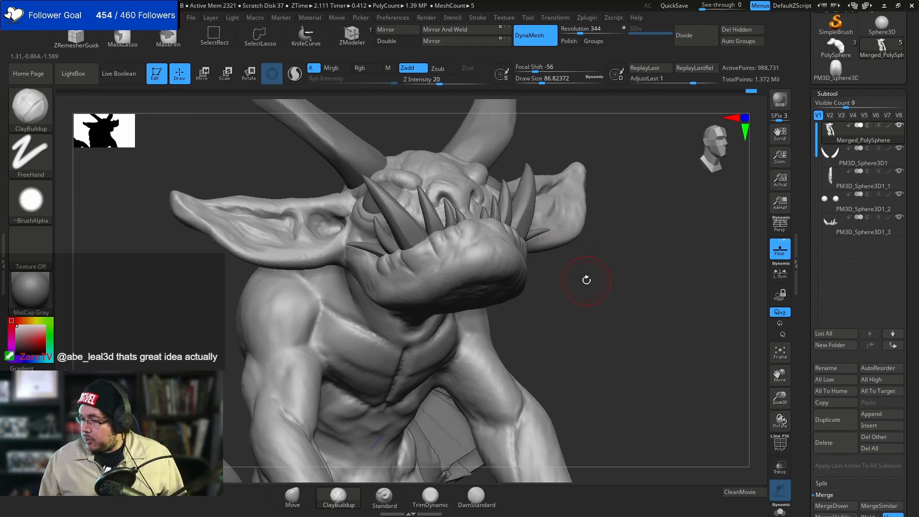
{"action": "key", "text": "space"}
{"action": "left_click_drag", "start_coordinate": [552, 285], "coordinate": [557, 285]}
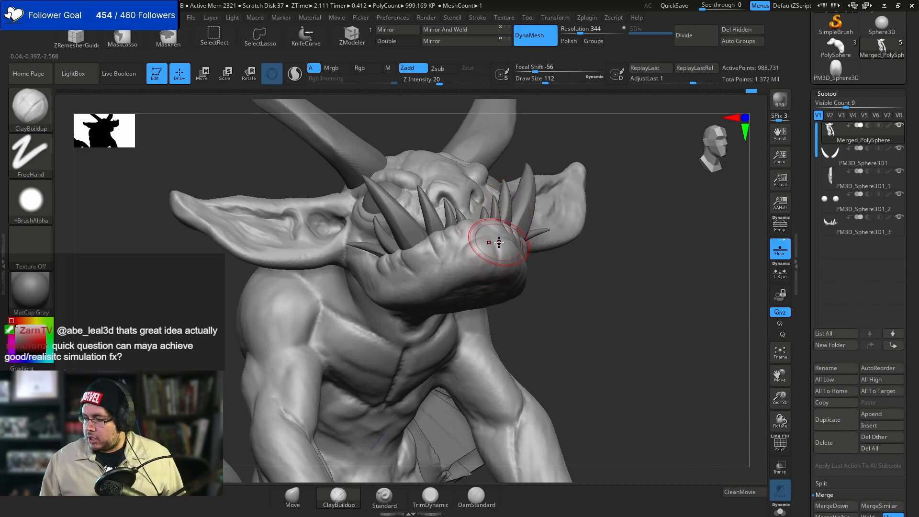
{"action": "left_click_drag", "start_coordinate": [483, 243], "coordinate": [468, 247]}
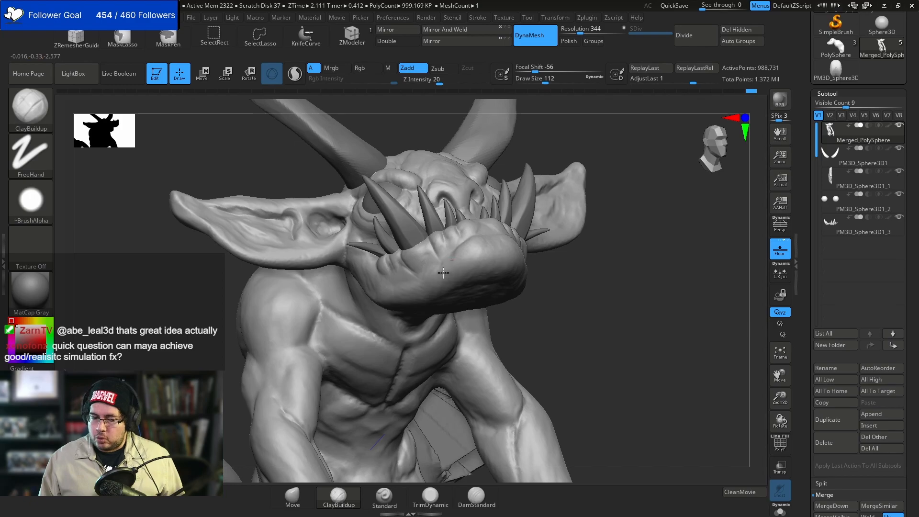
- Carve a crease into the lower lip and chin with DamStandard at a draw size of about 83
{"action": "mouse_move", "coordinate": [446, 268]}
{"action": "right_mouse_down"}
{"action": "mouse_move", "coordinate": [566, 308]}
{"action": "mouse_move", "coordinate": [650, 289]}
{"action": "mouse_move", "coordinate": [656, 398]}
{"action": "right_mouse_up"}
{"action": "key", "text": "b"}
{"action": "key", "text": "d"}
{"action": "key", "text": "s"}
{"action": "left_click_drag", "start_coordinate": [491, 256], "coordinate": [481, 244]}
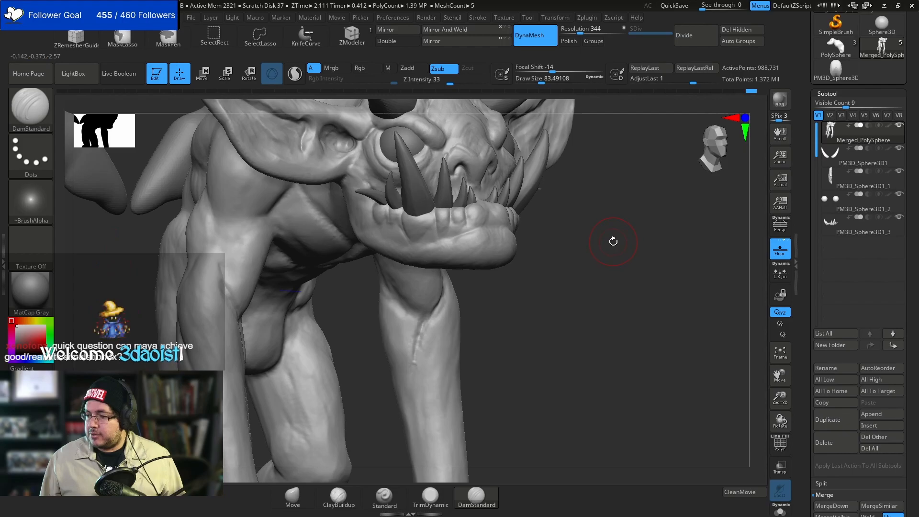
- Carve a crease into the middle of the chin below the lower lip with DamStandard at a draw size of about 59
{"action": "key", "text": "space"}
{"action": "left_click_drag", "start_coordinate": [494, 214], "coordinate": [468, 235]}
{"action": "left_click_drag", "start_coordinate": [525, 260], "coordinate": [513, 255], "text": "shift"}
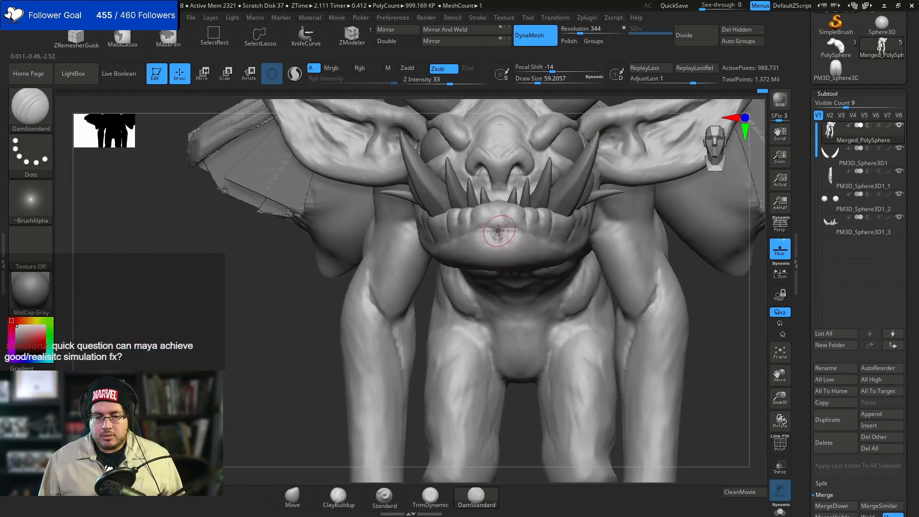
{"action": "left_click_drag", "start_coordinate": [711, 338], "coordinate": [593, 294], "text": "alt"}
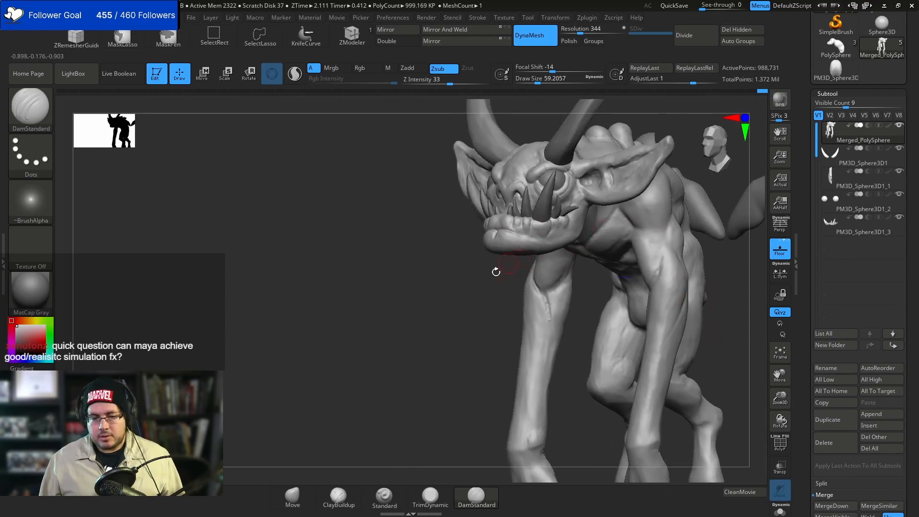
- Carve creases at the corner of the mouth and the cheek with DamStandard at a draw size of about 49
{"action": "left_click_drag", "start_coordinate": [503, 266], "coordinate": [463, 315], "text": "alt"}
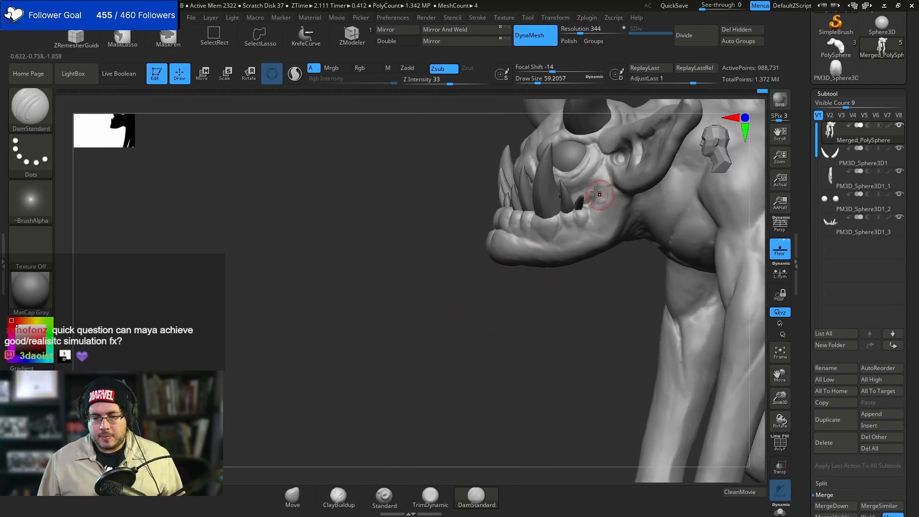
{"action": "key", "text": "space"}
{"action": "mouse_move", "coordinate": [597, 190]}
{"action": "left_mouse_down"}
{"action": "mouse_move", "coordinate": [584, 260]}
{"action": "mouse_move", "coordinate": [671, 232]}
{"action": "mouse_move", "coordinate": [658, 250]}
{"action": "mouse_move", "coordinate": [687, 246]}
{"action": "mouse_move", "coordinate": [683, 236]}
{"action": "mouse_move", "coordinate": [702, 292]}
{"action": "mouse_move", "coordinate": [668, 283]}
{"action": "mouse_move", "coordinate": [694, 314]}
{"action": "mouse_move", "coordinate": [680, 308]}
{"action": "left_mouse_up"}
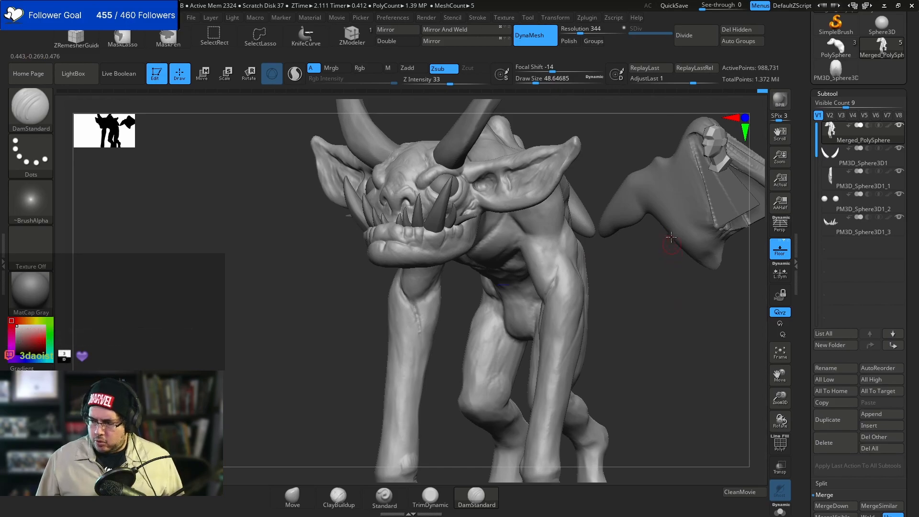
- Build up the second bump behind the head on the spine with ClayBuildup at a draw size of about 83
{"action": "left_click_drag", "start_coordinate": [651, 317], "coordinate": [486, 225]}
{"action": "key", "text": "]"}
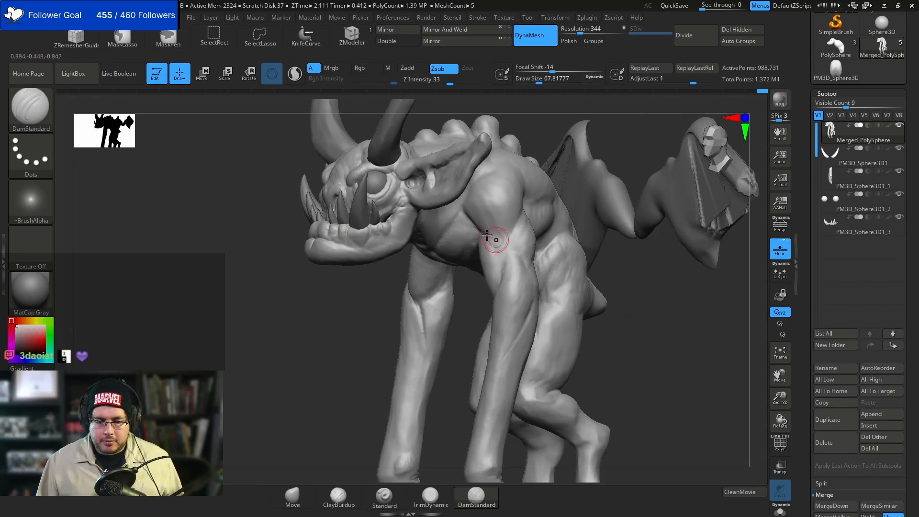
{"action": "left_click", "coordinate": [537, 148], "text": "ctrl+shift"}
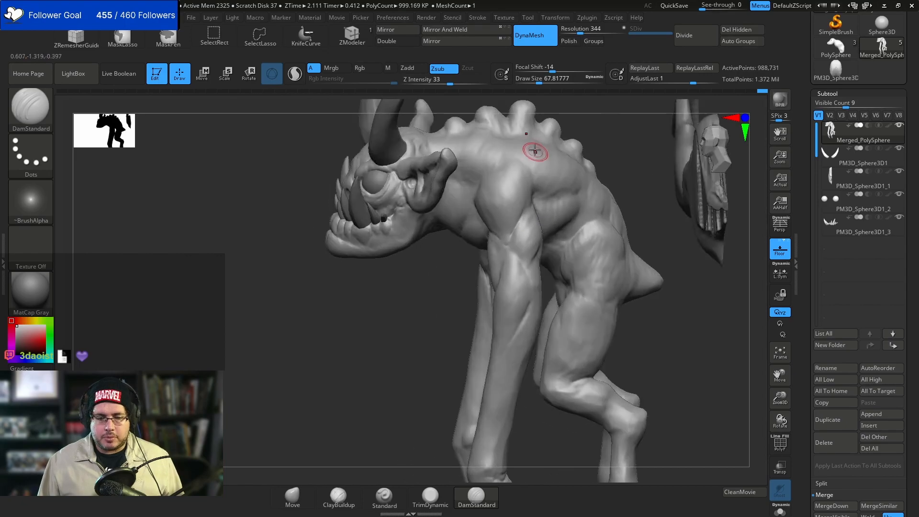
{"action": "left_click_drag", "start_coordinate": [579, 123], "coordinate": [558, 179]}
{"action": "left_click", "coordinate": [558, 180], "text": "ctrl+shift"}
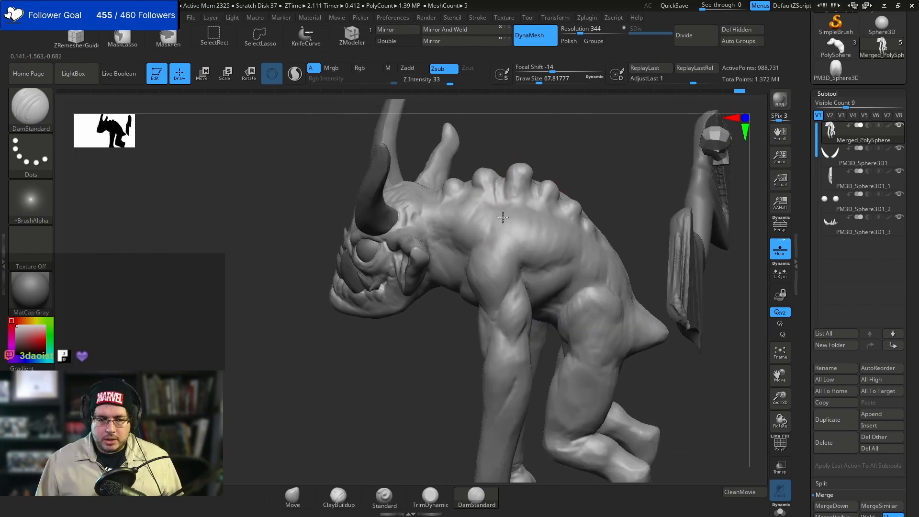
{"action": "left_click_drag", "start_coordinate": [547, 137], "coordinate": [502, 140]}
{"action": "key", "text": "b"}
{"action": "key", "text": "c"}
{"action": "key", "text": "b"}
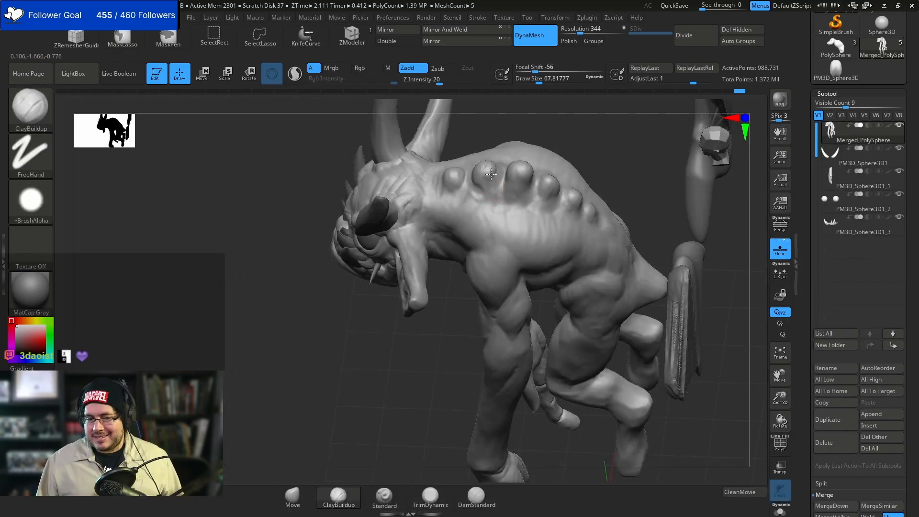
{"action": "mouse_move", "coordinate": [484, 168]}
{"action": "left_mouse_down"}
{"action": "mouse_move", "coordinate": [477, 161]}
{"action": "mouse_move", "coordinate": [480, 186]}
{"action": "left_mouse_up"}
{"action": "right_click_drag", "start_coordinate": [496, 242], "coordinate": [444, 186]}
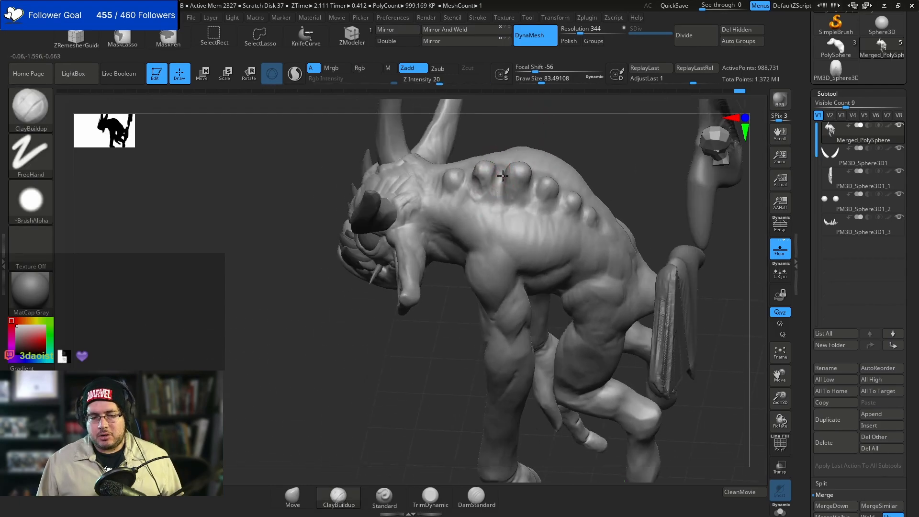
{"action": "right_click_drag", "start_coordinate": [564, 132], "coordinate": [504, 178]}
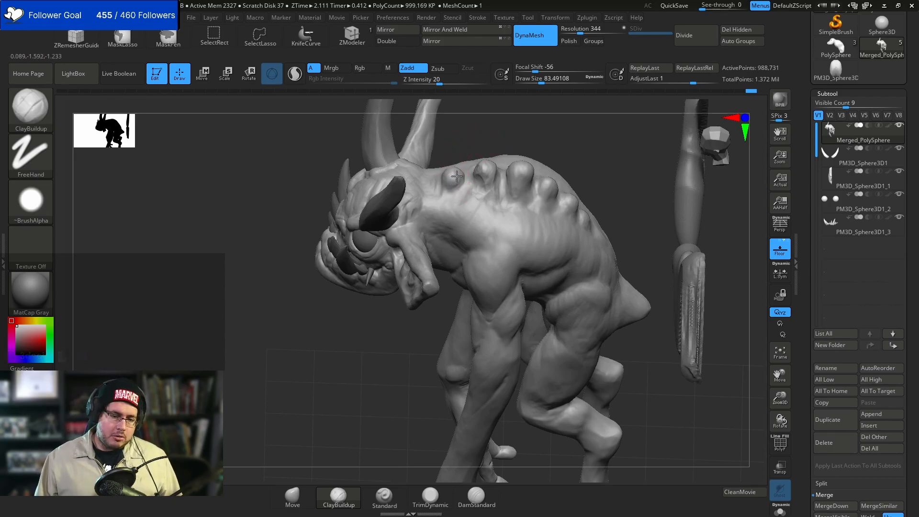
- Build up the front bump and the large third bump on the spine with ClayBuildup, raising the draw size to about 104
{"action": "mouse_move", "coordinate": [452, 175]}
{"action": "left_mouse_down"}
{"action": "mouse_move", "coordinate": [458, 183]}
{"action": "mouse_move", "coordinate": [443, 176]}
{"action": "mouse_move", "coordinate": [449, 192]}
{"action": "left_mouse_up"}
{"action": "mouse_move", "coordinate": [449, 192]}
{"action": "left_mouse_down"}
{"action": "mouse_move", "coordinate": [451, 199]}
{"action": "mouse_move", "coordinate": [451, 184]}
{"action": "left_mouse_up"}
{"action": "key", "text": "space"}
{"action": "left_click_drag", "start_coordinate": [469, 133], "coordinate": [467, 173]}
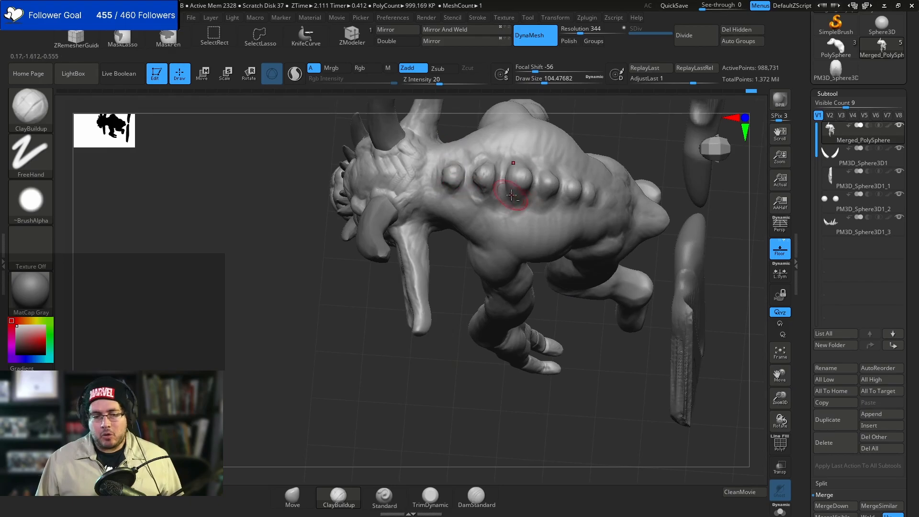
{"action": "right_click_drag", "start_coordinate": [549, 188], "coordinate": [539, 158]}
{"action": "left_click_drag", "start_coordinate": [518, 177], "coordinate": [524, 175]}
{"action": "right_click_drag", "start_coordinate": [553, 161], "coordinate": [522, 184]}
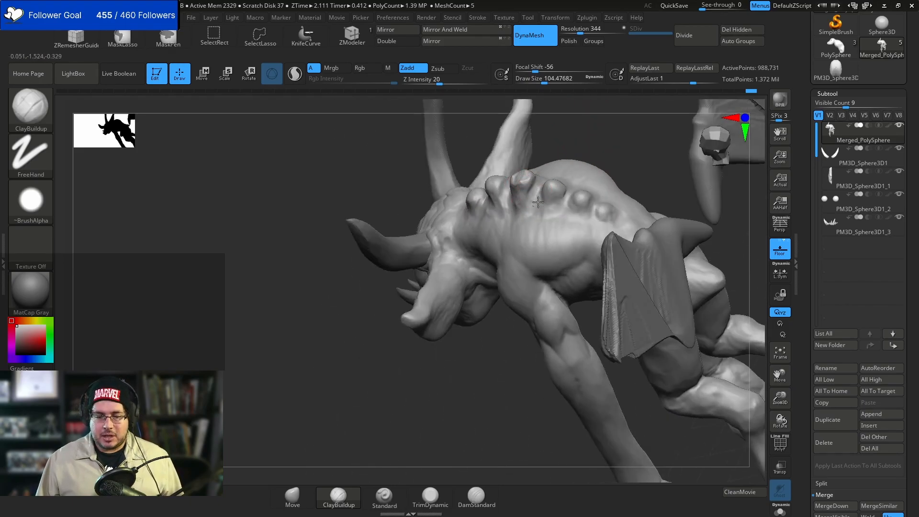
- Cap the rear spine bumps and the one nearest the head with ClayBuildup, reducing the draw size to about 77
{"action": "left_click_drag", "start_coordinate": [554, 184], "coordinate": [568, 217]}
{"action": "left_click_drag", "start_coordinate": [581, 142], "coordinate": [601, 138]}
{"action": "mouse_move", "coordinate": [582, 196]}
{"action": "left_mouse_down"}
{"action": "mouse_move", "coordinate": [593, 222]}
{"action": "mouse_move", "coordinate": [578, 199]}
{"action": "mouse_move", "coordinate": [616, 216]}
{"action": "left_mouse_up"}
{"action": "key", "text": "space"}
{"action": "left_click_drag", "start_coordinate": [625, 126], "coordinate": [588, 162]}
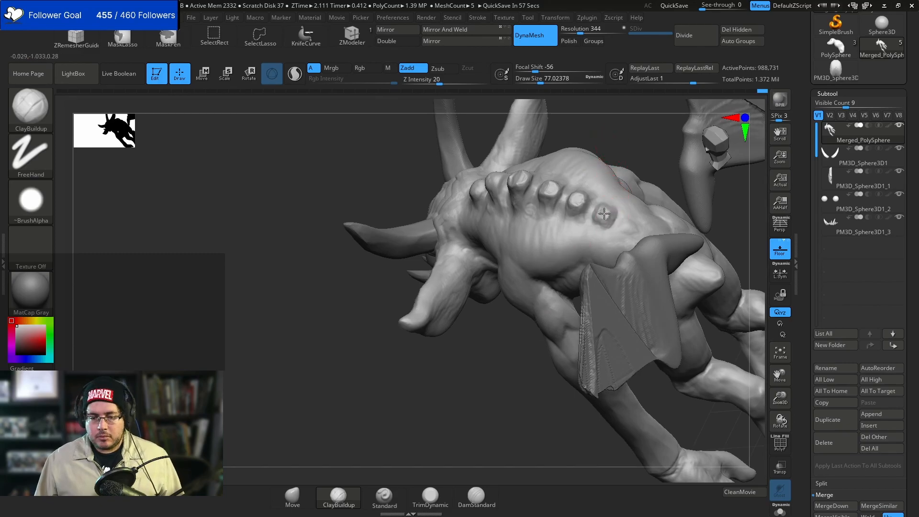
{"action": "left_click_drag", "start_coordinate": [610, 221], "coordinate": [605, 211]}
{"action": "mouse_move", "coordinate": [620, 198]}
{"action": "right_mouse_down"}
{"action": "mouse_move", "coordinate": [611, 207]}
{"action": "mouse_move", "coordinate": [472, 148]}
{"action": "mouse_move", "coordinate": [479, 219]}
{"action": "right_mouse_up"}
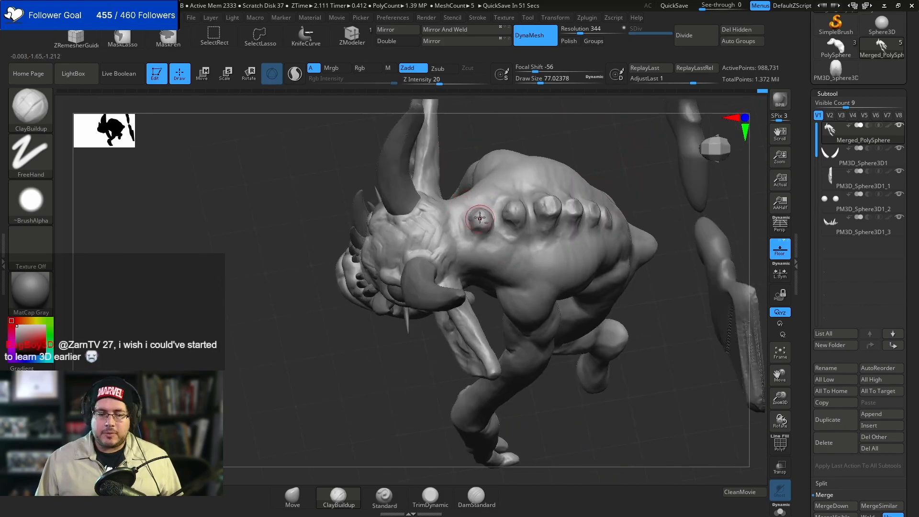
{"action": "left_click_drag", "start_coordinate": [480, 216], "coordinate": [475, 229]}
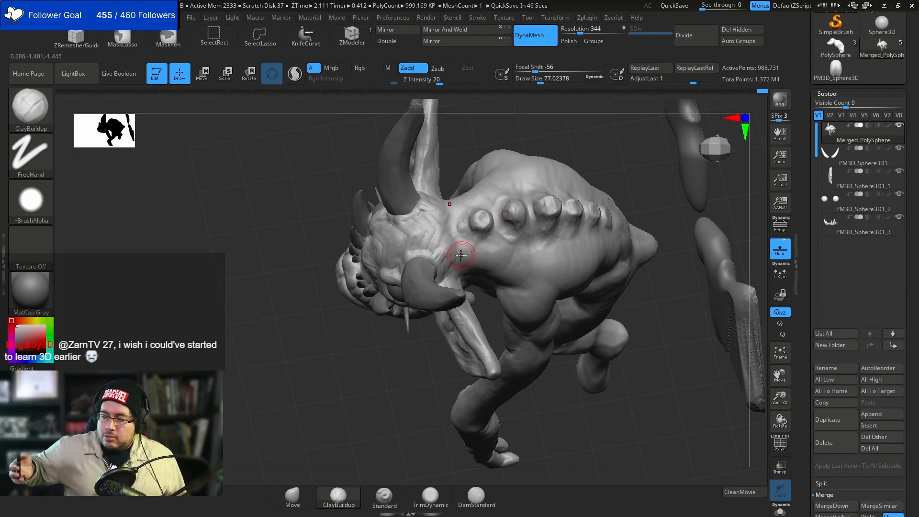
- Refine the sides and bases of the spine bumps with ClayBuildup at a draw size of about 94
{"action": "right_click_drag", "start_coordinate": [572, 241], "coordinate": [621, 236]}
{"action": "key", "text": "space"}
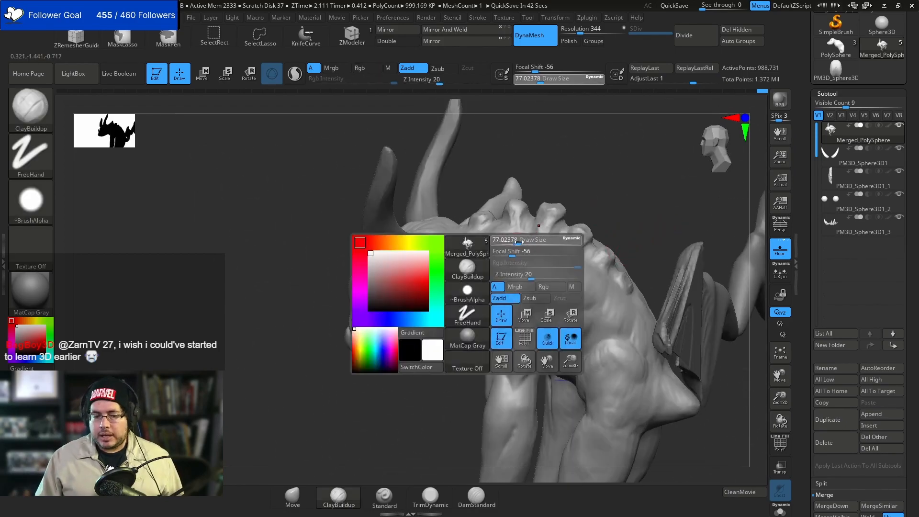
{"action": "left_click_drag", "start_coordinate": [518, 240], "coordinate": [521, 241]}
{"action": "right_click_drag", "start_coordinate": [523, 241], "coordinate": [521, 259]}
{"action": "left_click_drag", "start_coordinate": [520, 231], "coordinate": [510, 227]}
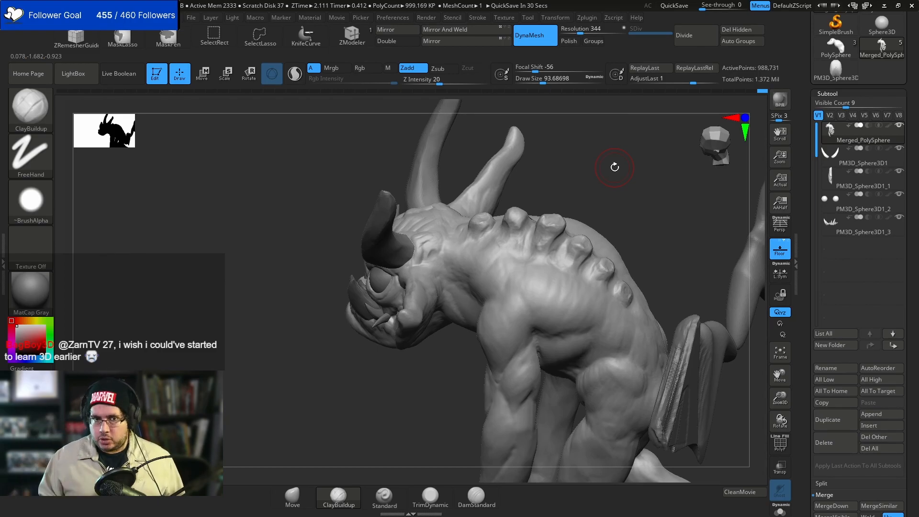
{"action": "left_click_drag", "start_coordinate": [601, 196], "coordinate": [560, 208]}
{"action": "left_click_drag", "start_coordinate": [541, 250], "coordinate": [543, 236]}
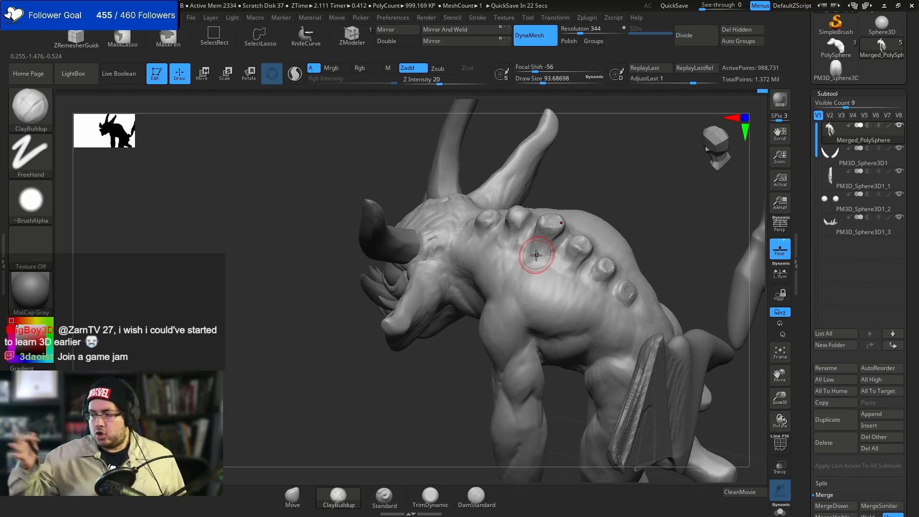
{"action": "left_click_drag", "start_coordinate": [647, 188], "coordinate": [619, 199]}
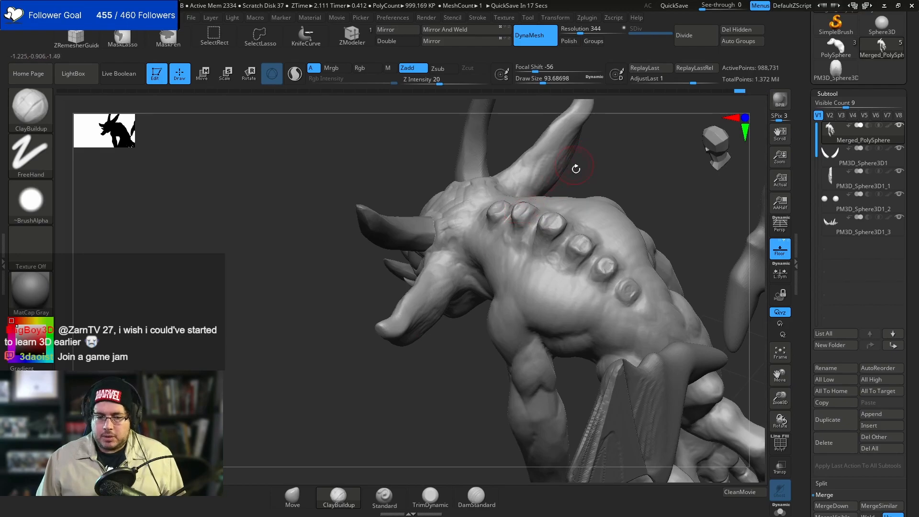
{"action": "left_click_drag", "start_coordinate": [572, 168], "coordinate": [593, 225]}
{"action": "mouse_move", "coordinate": [656, 184]}
{"action": "left_mouse_down"}
{"action": "mouse_move", "coordinate": [654, 197]}
{"action": "mouse_move", "coordinate": [625, 181]}
{"action": "mouse_move", "coordinate": [617, 188]}
{"action": "left_mouse_up"}
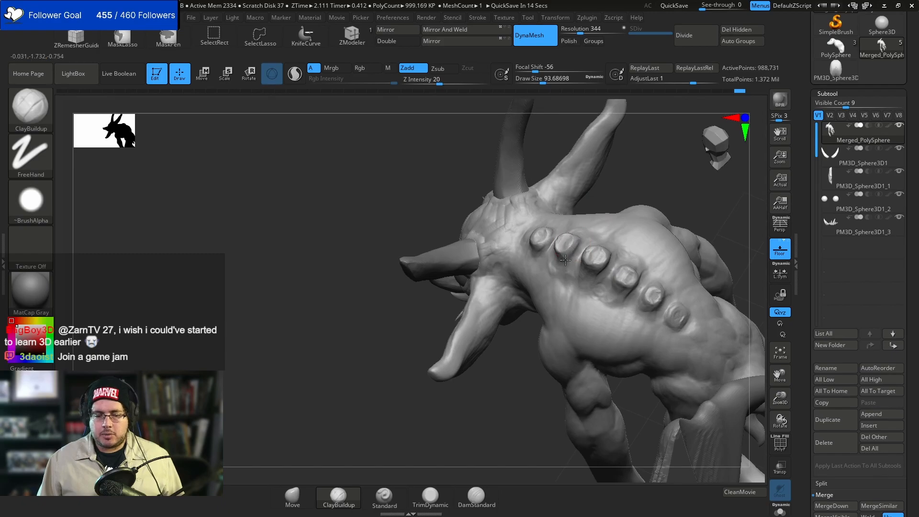
{"action": "mouse_move", "coordinate": [651, 168]}
{"action": "left_mouse_down"}
{"action": "mouse_move", "coordinate": [621, 163]}
{"action": "mouse_move", "coordinate": [621, 188]}
{"action": "left_mouse_up"}
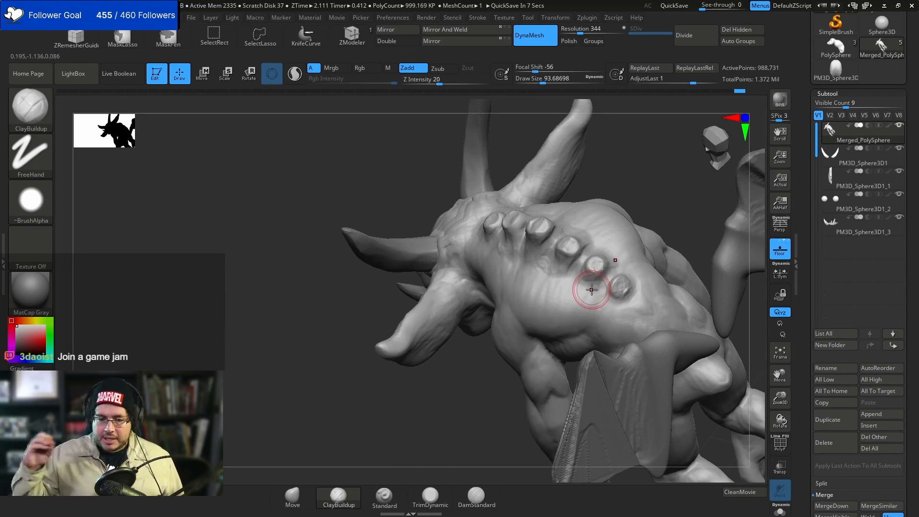
- Select the horns subtool and build up the horn surfaces with ClayBuildup at a draw size of about 59
{"action": "key", "text": "space"}
{"action": "left_click_drag", "start_coordinate": [553, 241], "coordinate": [549, 240]}
{"action": "mouse_move", "coordinate": [660, 143]}
{"action": "left_mouse_down"}
{"action": "mouse_move", "coordinate": [644, 135]}
{"action": "mouse_move", "coordinate": [650, 153]}
{"action": "mouse_move", "coordinate": [636, 145]}
{"action": "mouse_move", "coordinate": [657, 160]}
{"action": "left_mouse_up"}
{"action": "left_click_drag", "start_coordinate": [501, 245], "coordinate": [488, 302], "text": "alt"}
{"action": "left_click", "coordinate": [576, 212], "text": "alt"}
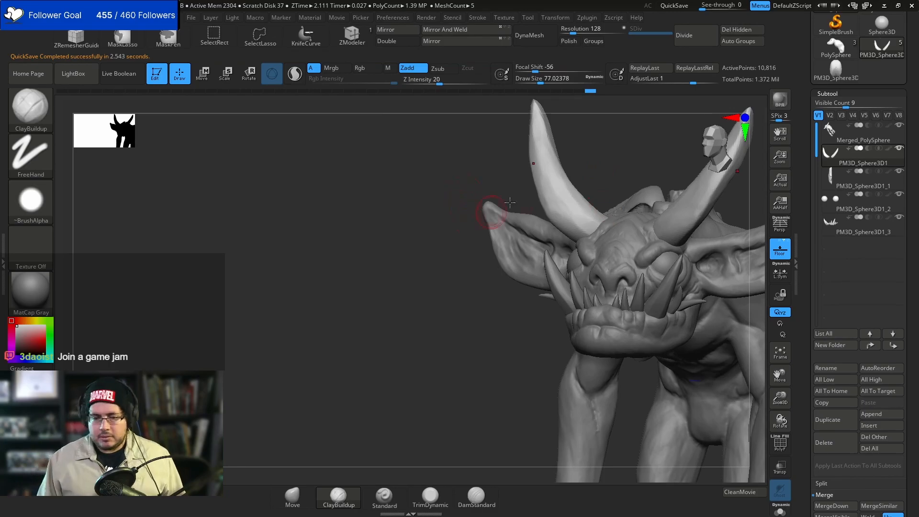
{"action": "left_click_drag", "start_coordinate": [579, 165], "coordinate": [587, 176], "text": "alt"}
{"action": "key", "text": "space"}
{"action": "left_click_drag", "start_coordinate": [529, 247], "coordinate": [526, 246]}
{"action": "mouse_move", "coordinate": [617, 176]}
{"action": "left_mouse_down", "text": "alt"}
{"action": "mouse_move", "coordinate": [615, 162]}
{"action": "mouse_move", "coordinate": [619, 171]}
{"action": "mouse_move", "coordinate": [605, 172]}
{"action": "left_mouse_up", "text": "alt"}
{"action": "left_click_drag", "start_coordinate": [609, 181], "coordinate": [591, 192]}
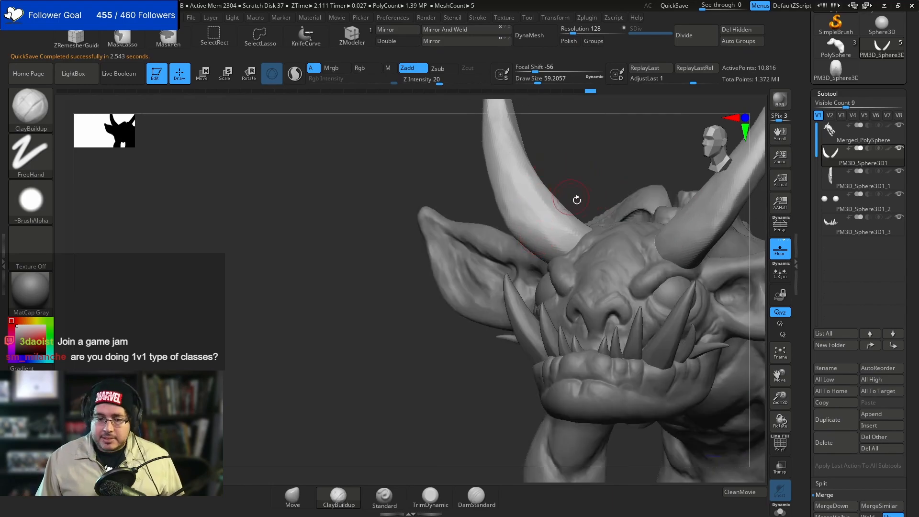
{"action": "left_click_drag", "start_coordinate": [581, 170], "coordinate": [556, 222]}
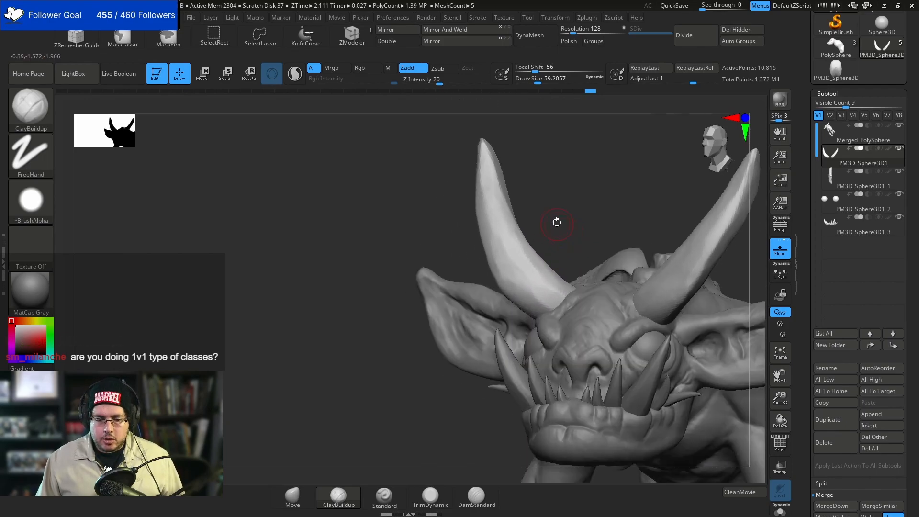
{"action": "left_click_drag", "start_coordinate": [552, 184], "coordinate": [537, 268]}
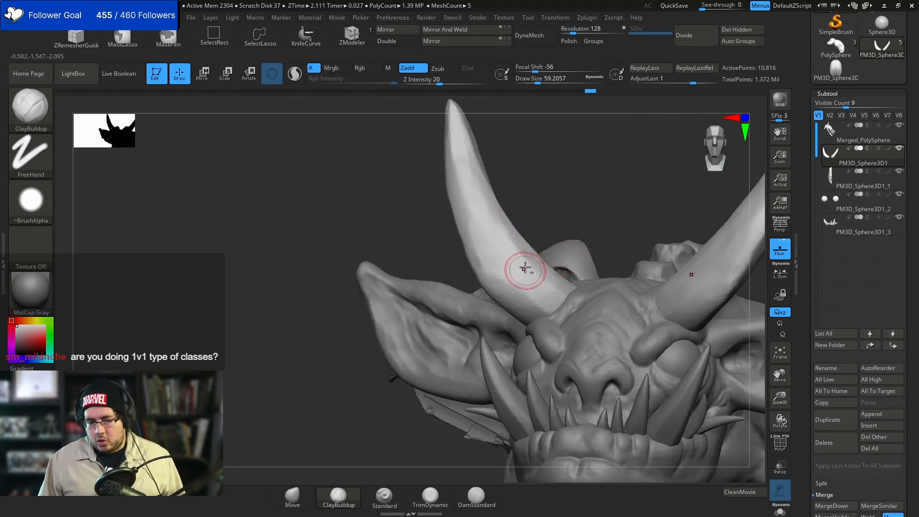
- Remesh the horns with DynaMesh at resolution 128 with Polish enabled
{"action": "key", "text": "ctrl"}
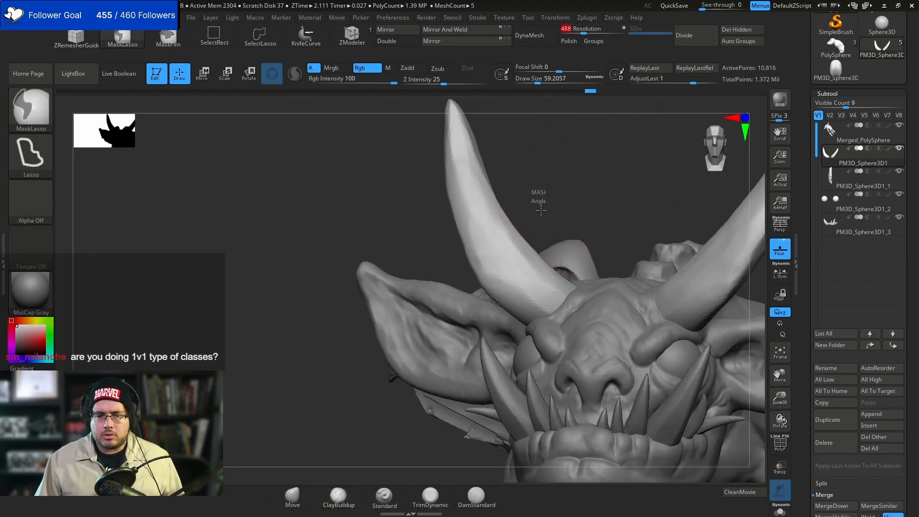
{"action": "left_click", "coordinate": [568, 41]}
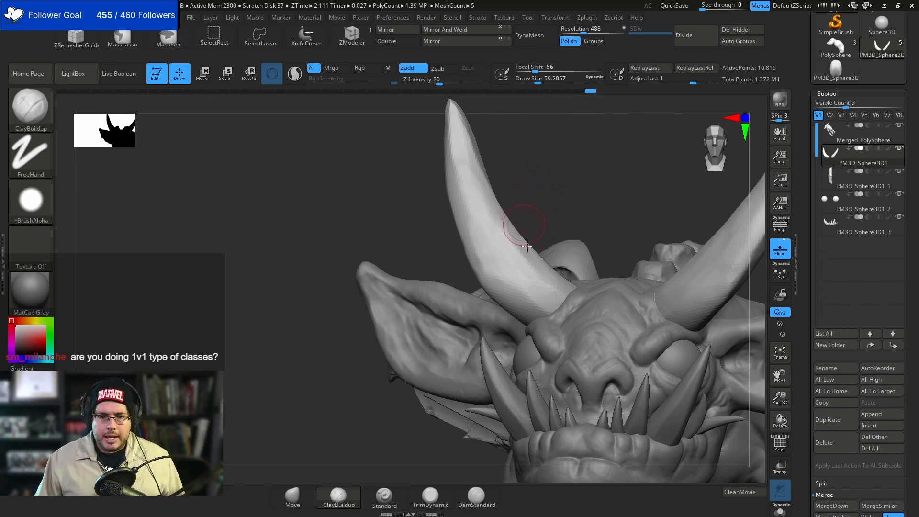
{"action": "left_click_drag", "start_coordinate": [542, 311], "coordinate": [554, 309]}
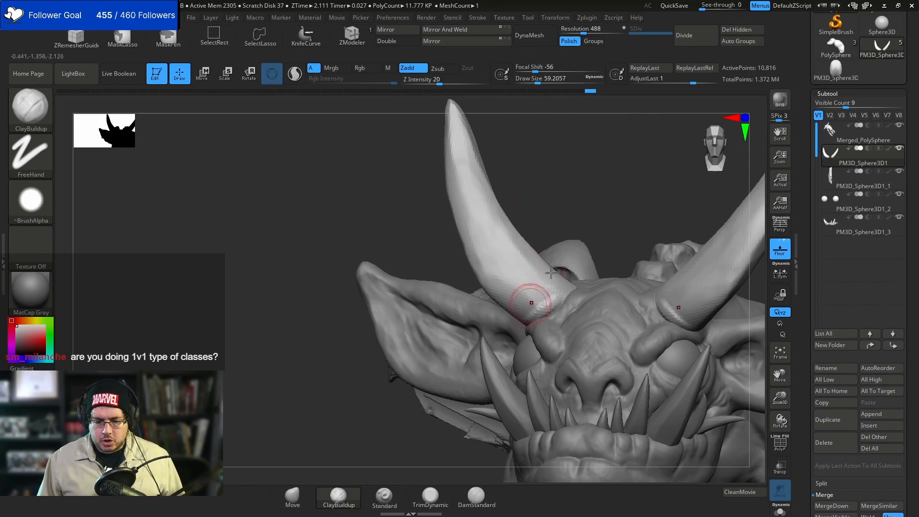
{"action": "key", "text": "ctrl+z"}
- Build up ridges across the lower part of the horns with ClayBuildup at a draw size of about 59
{"action": "mouse_move", "coordinate": [564, 206]}
{"action": "left_mouse_down"}
{"action": "mouse_move", "coordinate": [553, 269]}
{"action": "mouse_move", "coordinate": [581, 300]}
{"action": "left_mouse_up"}
{"action": "mouse_move", "coordinate": [529, 281]}
{"action": "left_mouse_down"}
{"action": "mouse_move", "coordinate": [569, 297]}
{"action": "mouse_move", "coordinate": [550, 287]}
{"action": "left_mouse_up"}
{"action": "left_click_drag", "start_coordinate": [558, 176], "coordinate": [521, 263]}
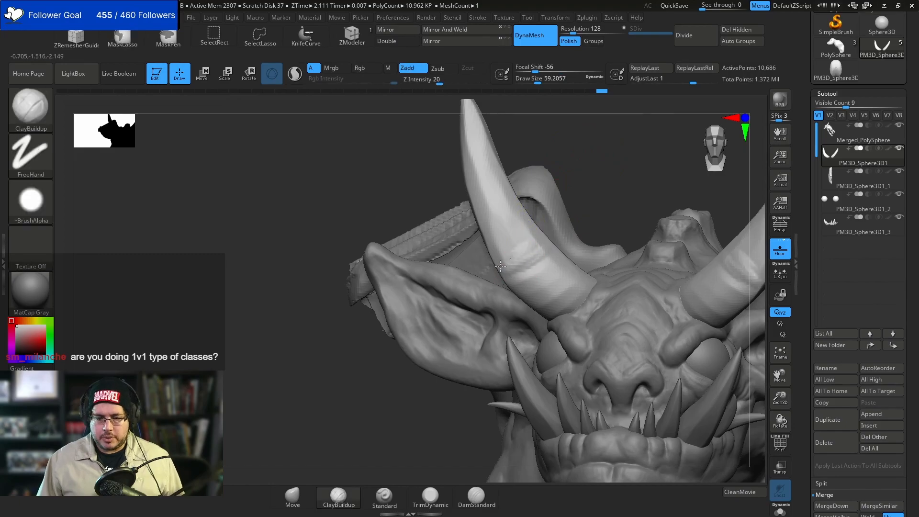
{"action": "mouse_move", "coordinate": [566, 174]}
{"action": "left_mouse_down"}
{"action": "mouse_move", "coordinate": [583, 169]}
{"action": "mouse_move", "coordinate": [568, 159]}
{"action": "left_mouse_up"}
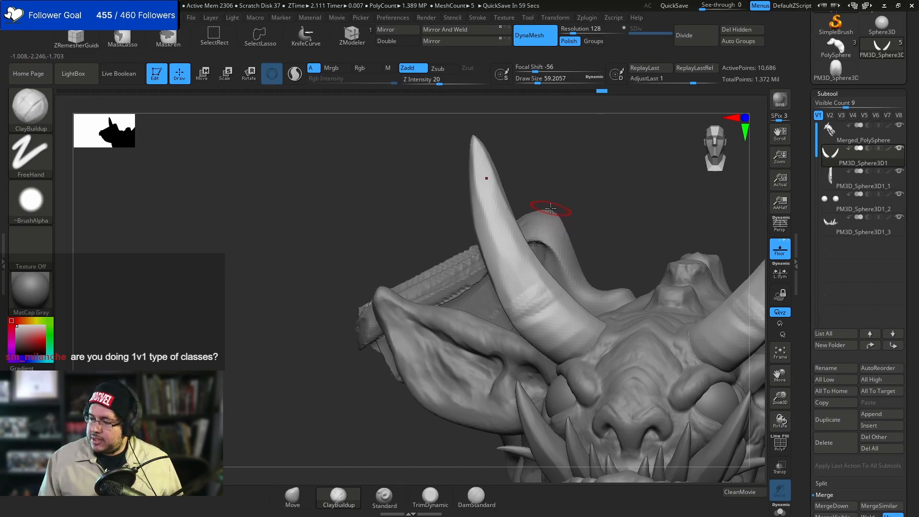
- Flatten planes along the front and back of the horns with TrimDynamic at a draw size of about 83
{"action": "mouse_move", "coordinate": [524, 224]}
{"action": "left_mouse_down"}
{"action": "mouse_move", "coordinate": [564, 186]}
{"action": "mouse_move", "coordinate": [488, 211]}
{"action": "mouse_move", "coordinate": [488, 293]}
{"action": "mouse_move", "coordinate": [516, 187]}
{"action": "mouse_move", "coordinate": [530, 189]}
{"action": "left_mouse_up"}
{"action": "key", "text": "b"}
{"action": "key", "text": "t"}
{"action": "key", "text": "d"}
{"action": "key", "text": "space"}
{"action": "left_click", "coordinate": [520, 259]}
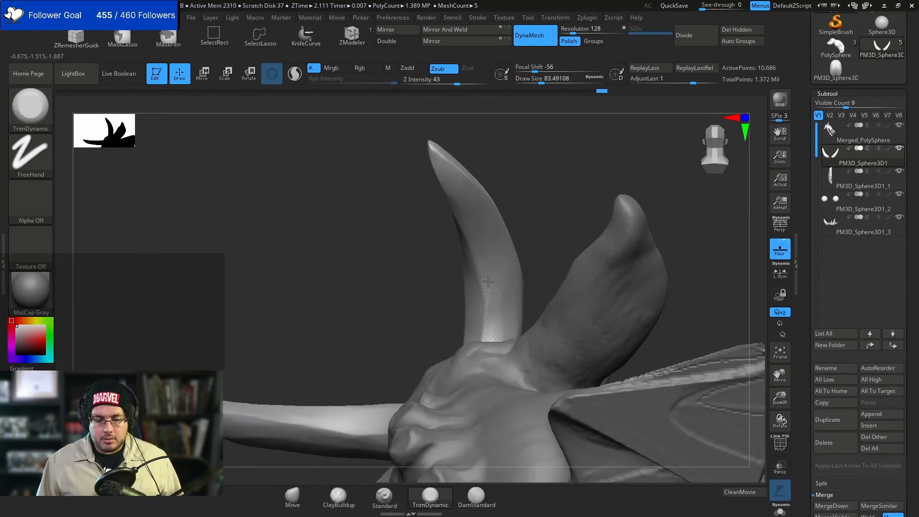
{"action": "left_click_drag", "start_coordinate": [501, 328], "coordinate": [543, 226]}
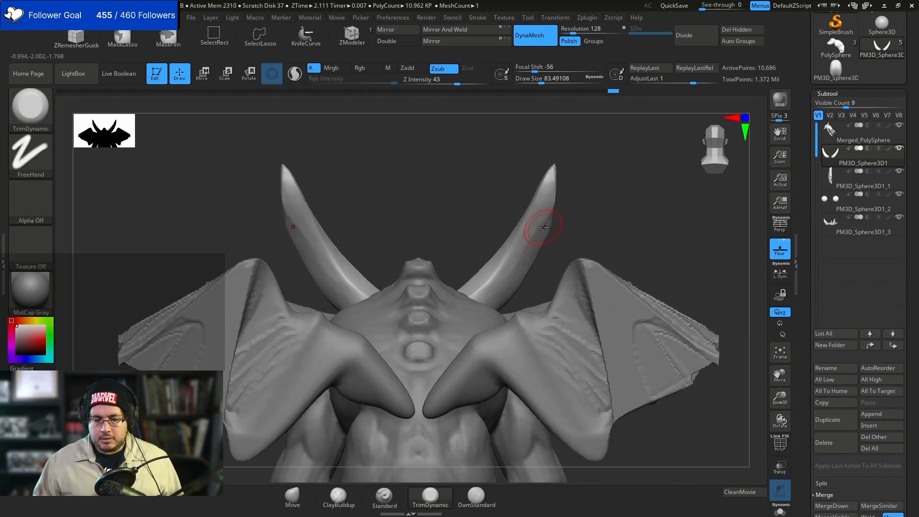
{"action": "mouse_move", "coordinate": [622, 219]}
{"action": "left_mouse_down"}
{"action": "mouse_move", "coordinate": [621, 229]}
{"action": "mouse_move", "coordinate": [648, 220]}
{"action": "mouse_move", "coordinate": [562, 211]}
{"action": "left_mouse_up"}
- Trim the sides and tips of the horns with TrimDynamic at a draw size of about 87
{"action": "key", "text": "s"}
{"action": "left_click", "coordinate": [486, 217]}
{"action": "mouse_move", "coordinate": [536, 150]}
{"action": "left_mouse_down"}
{"action": "mouse_move", "coordinate": [483, 155]}
{"action": "mouse_move", "coordinate": [443, 178]}
{"action": "mouse_move", "coordinate": [447, 165]}
{"action": "left_mouse_up"}
{"action": "key", "text": "s"}
{"action": "key", "text": "space"}
{"action": "left_click", "coordinate": [462, 167]}
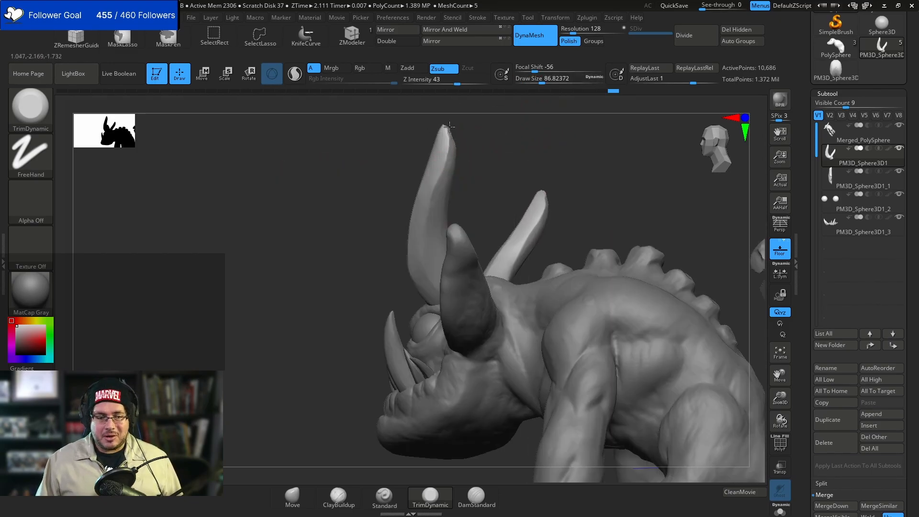
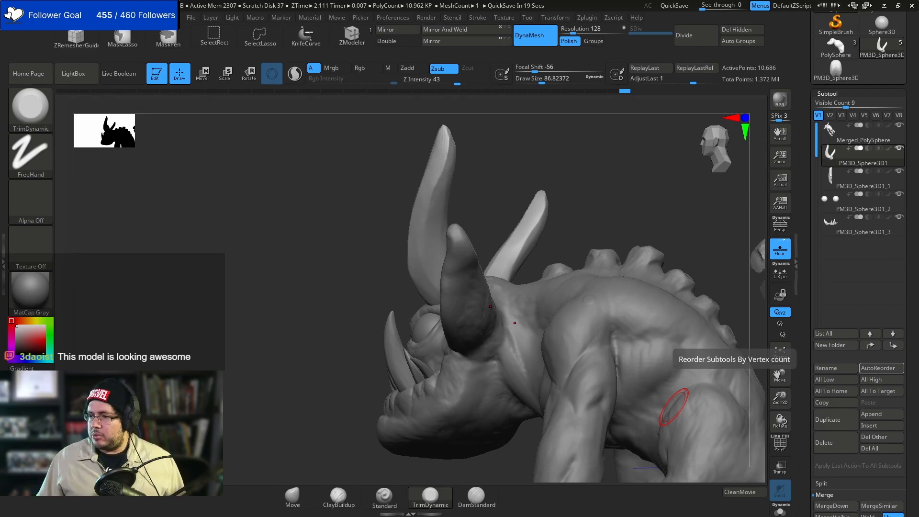
- Bring the browser with the Critical Hit Studio & Academy Facebook page onto the screen
{"action": "left_click_drag", "start_coordinate": [918, 103], "coordinate": [192, 2]}
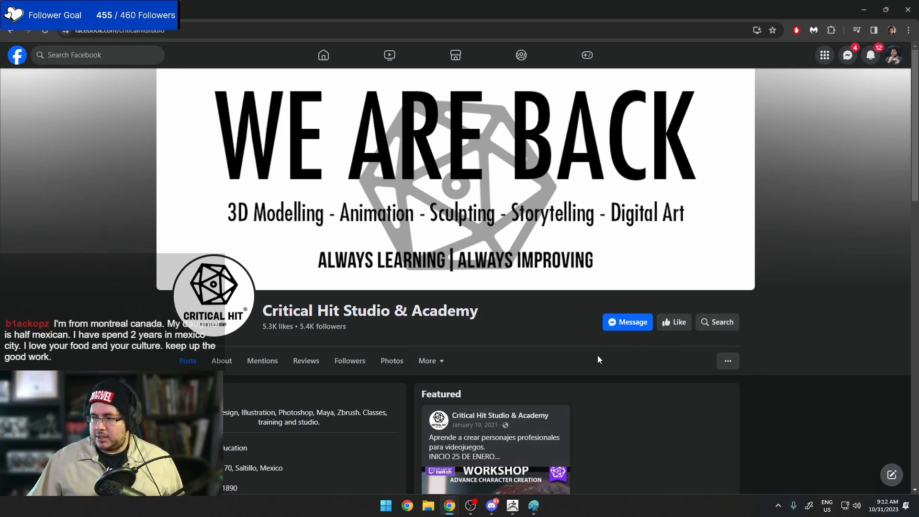
- Browse the academy page's photos and view the December 2019 "Gracias" classroom photo at full size
{"action": "scroll", "coordinate": [551, 360], "scroll_direction": "down", "scroll_amount": 4}
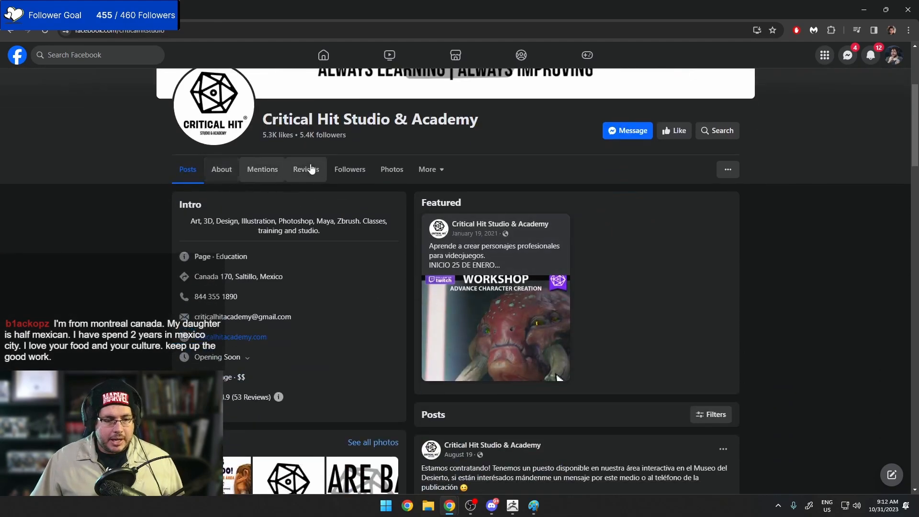
{"action": "left_click", "coordinate": [380, 172]}
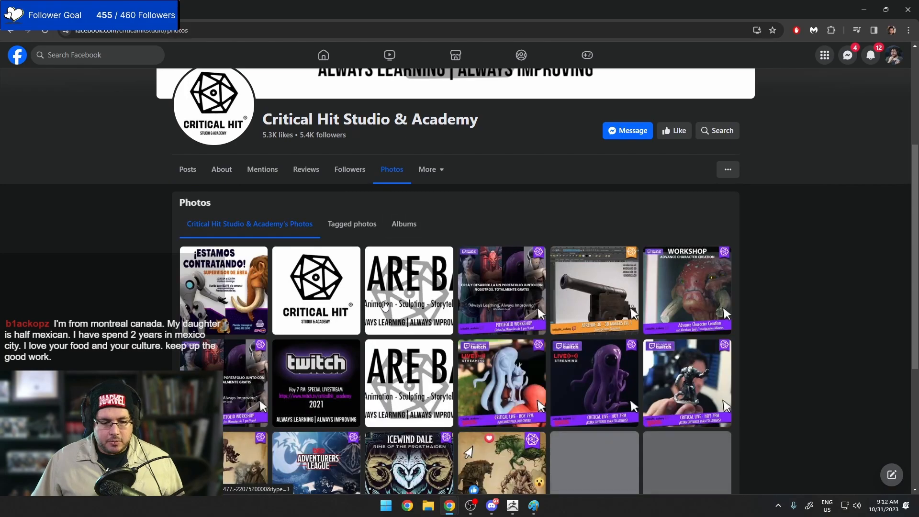
{"action": "scroll", "coordinate": [383, 296], "scroll_direction": "down", "scroll_amount": 10}
{"action": "scroll", "coordinate": [382, 296], "scroll_direction": "down", "scroll_amount": 20}
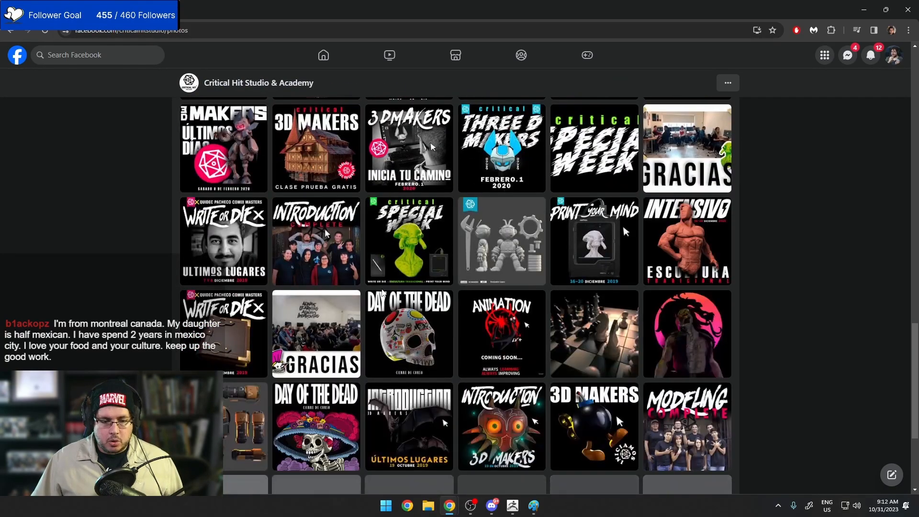
{"action": "scroll", "coordinate": [382, 292], "scroll_direction": "down", "scroll_amount": 5}
{"action": "scroll", "coordinate": [382, 293], "scroll_direction": "up", "scroll_amount": 4}
{"action": "scroll", "coordinate": [698, 177], "scroll_direction": "up", "scroll_amount": 3}
{"action": "left_click", "coordinate": [693, 231]}
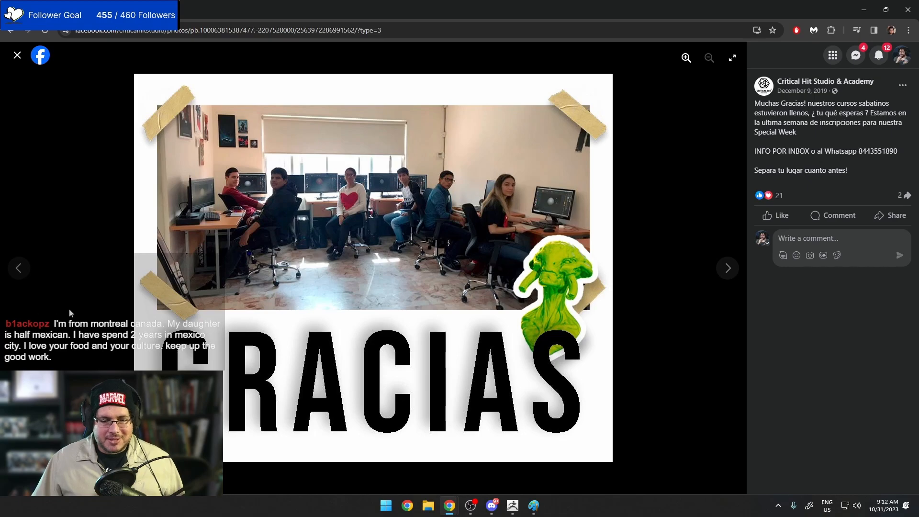
{"action": "key", "text": "Escape"}
- Find the February 2019 presentation photos taken at CEDIM and view the one of the speaker seated at the computer
{"action": "scroll", "coordinate": [119, 310], "scroll_direction": "down", "scroll_amount": 8}
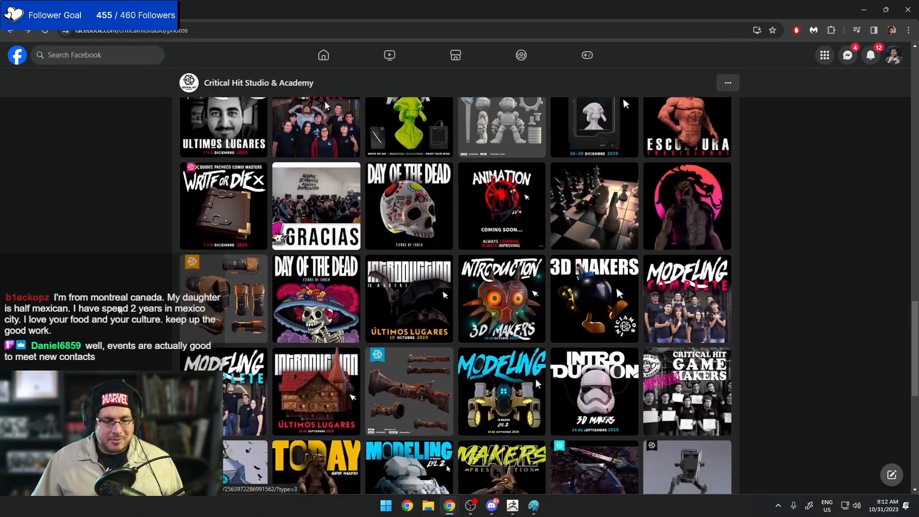
{"action": "scroll", "coordinate": [120, 310], "scroll_direction": "down", "scroll_amount": 4}
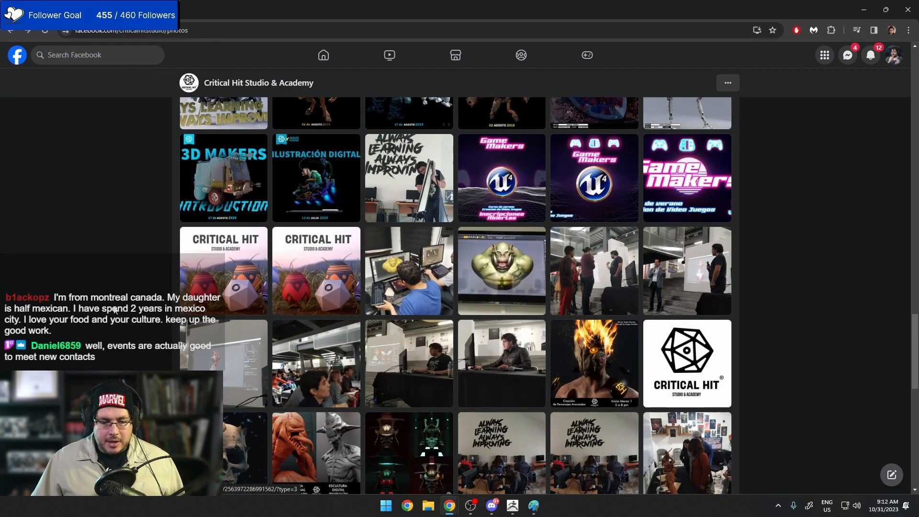
{"action": "scroll", "coordinate": [319, 338], "scroll_direction": "down", "scroll_amount": 2}
{"action": "left_click", "coordinate": [427, 268]}
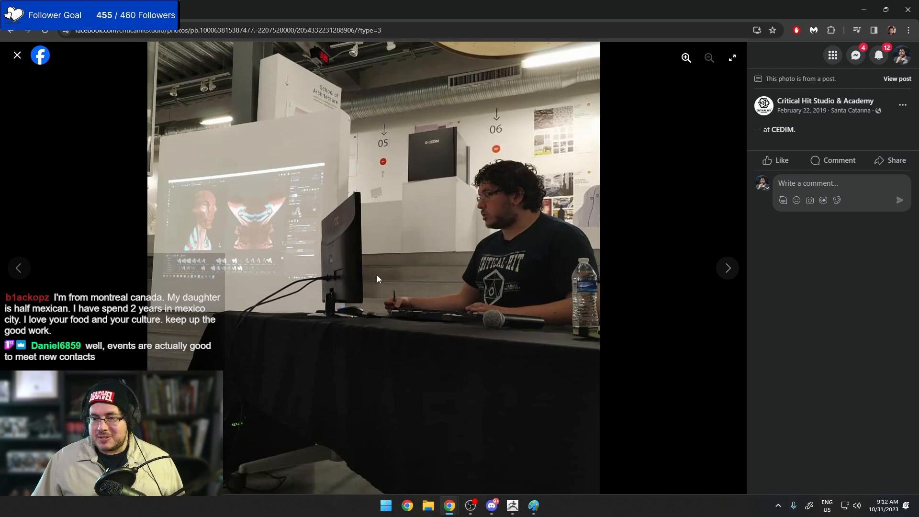
{"action": "left_click", "coordinate": [17, 55]}
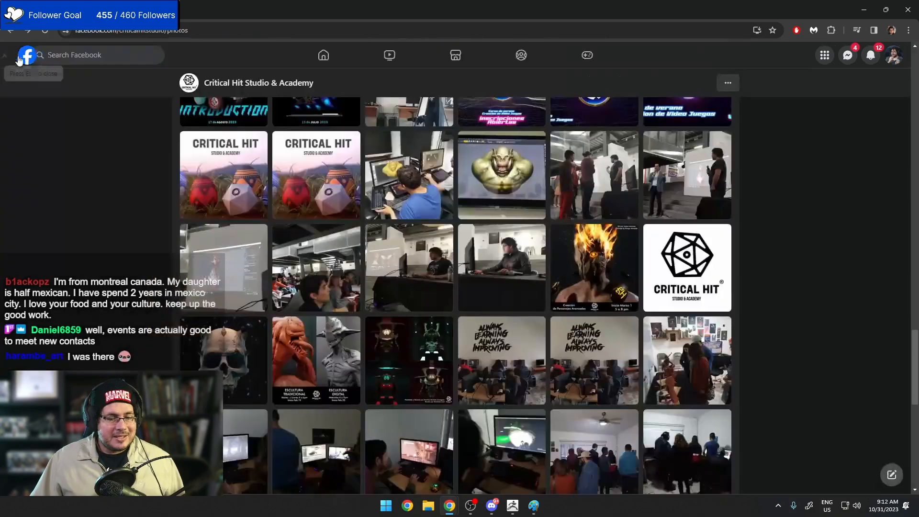
- Look through the academy's older photos down to the earliest ones, and return to the presentation photos
{"action": "scroll", "coordinate": [276, 244], "scroll_direction": "down", "scroll_amount": 1}
{"action": "scroll", "coordinate": [330, 262], "scroll_direction": "down", "scroll_amount": 10}
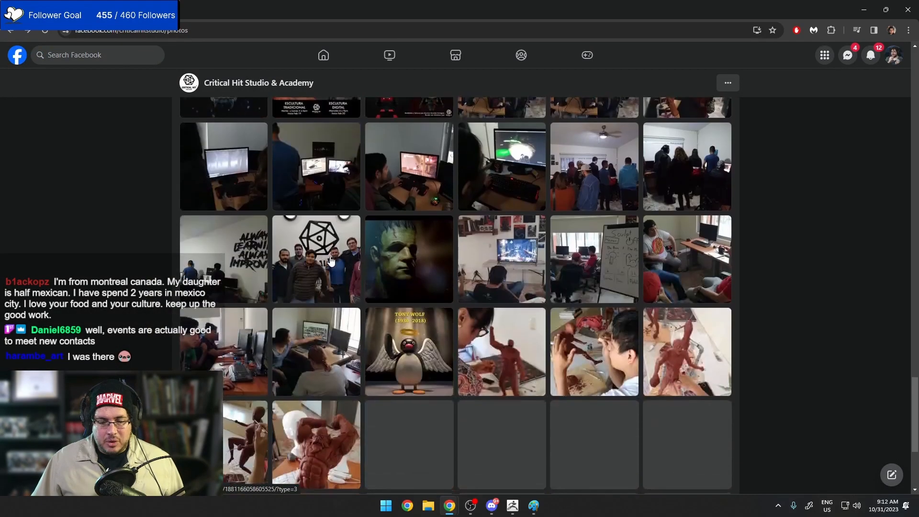
{"action": "scroll", "coordinate": [330, 258], "scroll_direction": "down", "scroll_amount": 9}
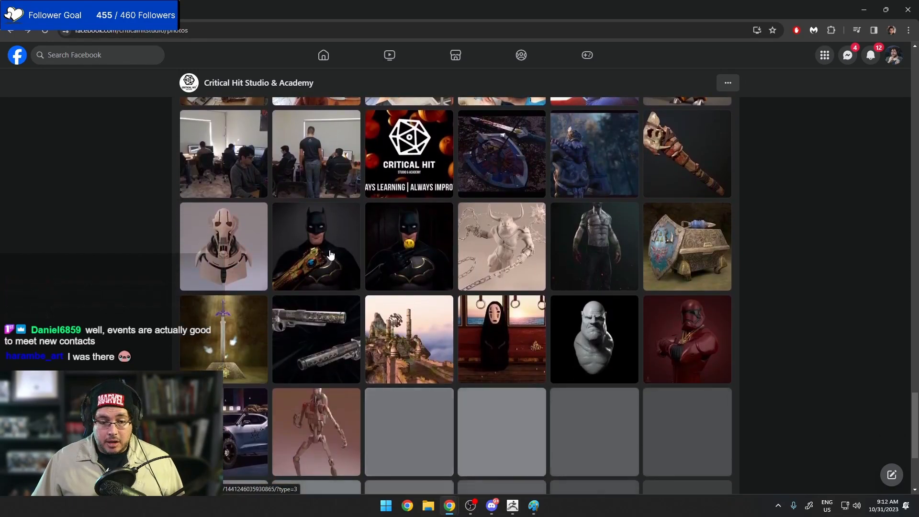
{"action": "scroll", "coordinate": [331, 253], "scroll_direction": "down", "scroll_amount": 8}
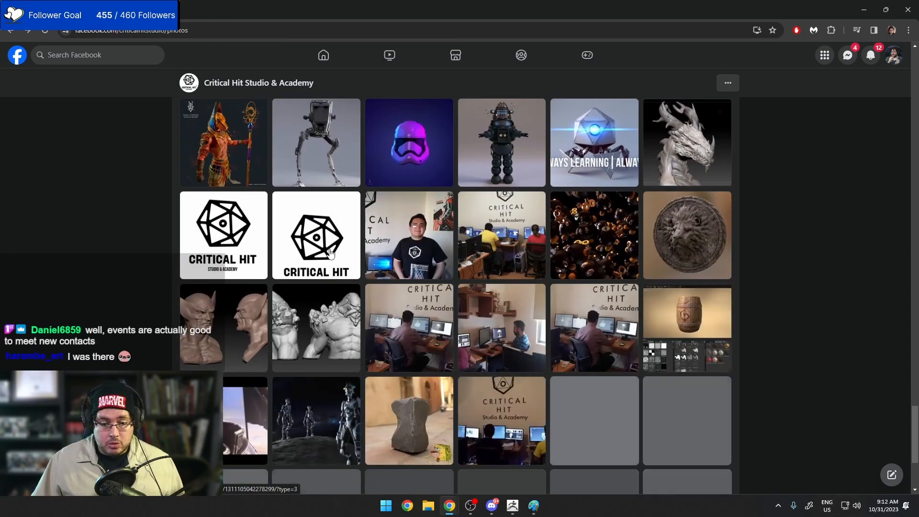
{"action": "scroll", "coordinate": [330, 254], "scroll_direction": "down", "scroll_amount": 2}
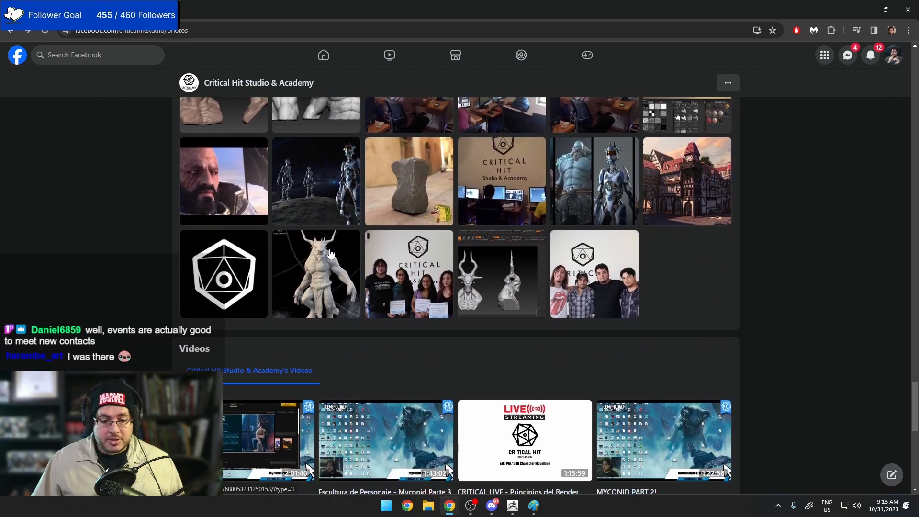
{"action": "scroll", "coordinate": [330, 253], "scroll_direction": "up", "scroll_amount": 2}
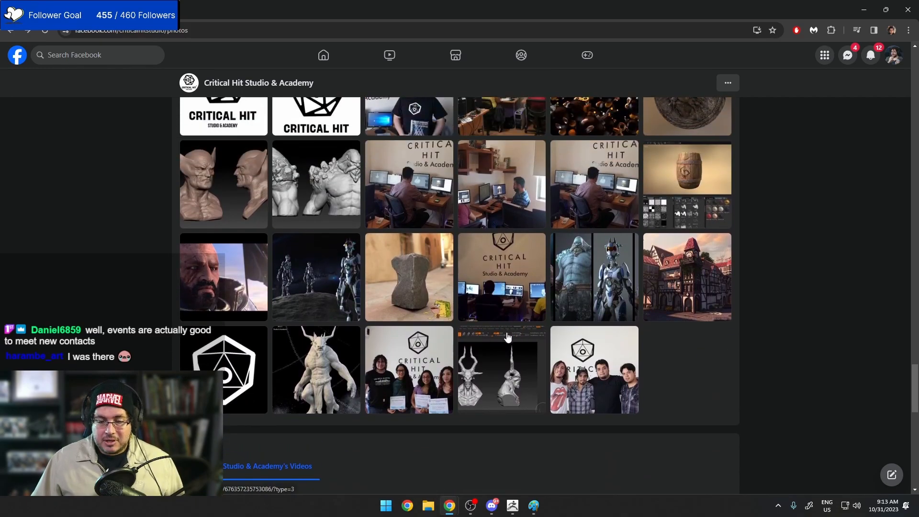
{"action": "scroll", "coordinate": [508, 337], "scroll_direction": "up", "scroll_amount": 4}
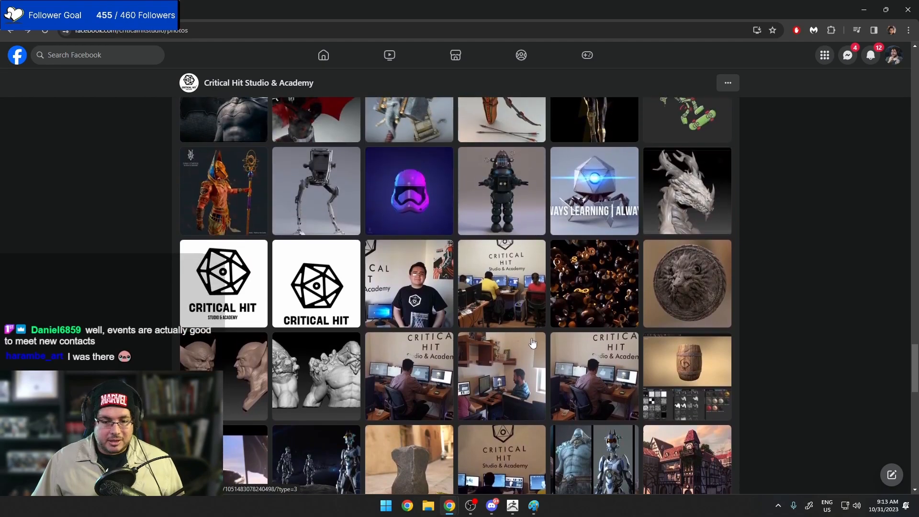
{"action": "scroll", "coordinate": [533, 342], "scroll_direction": "up", "scroll_amount": 15}
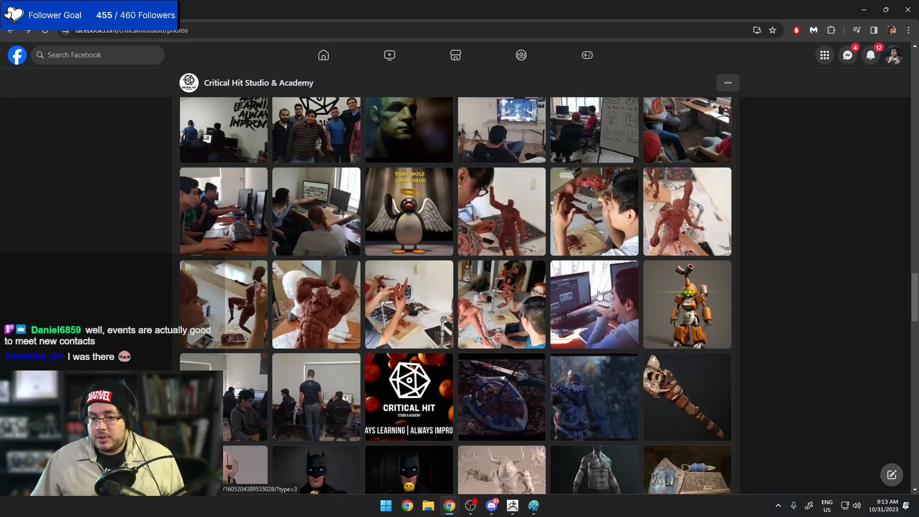
{"action": "scroll", "coordinate": [680, 234], "scroll_direction": "up", "scroll_amount": 2}
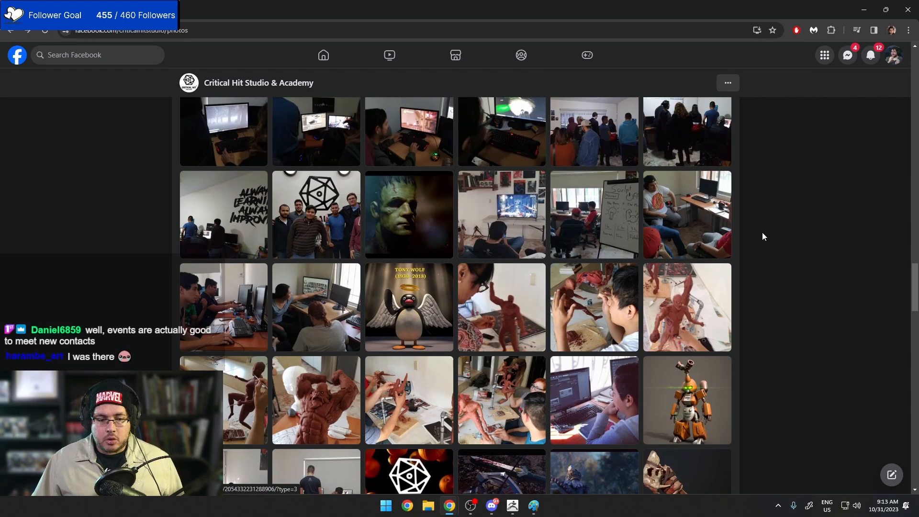
{"action": "scroll", "coordinate": [761, 217], "scroll_direction": "up", "scroll_amount": 3}
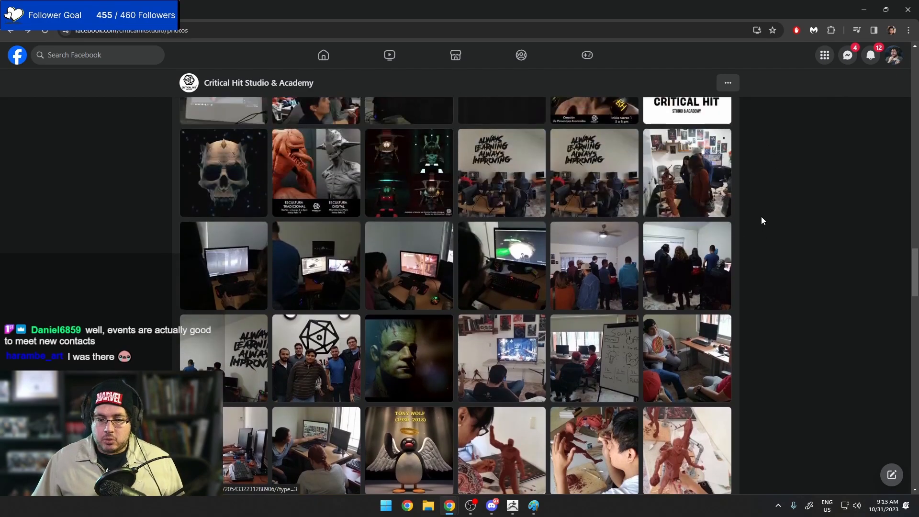
{"action": "scroll", "coordinate": [761, 125], "scroll_direction": "up", "scroll_amount": 5}
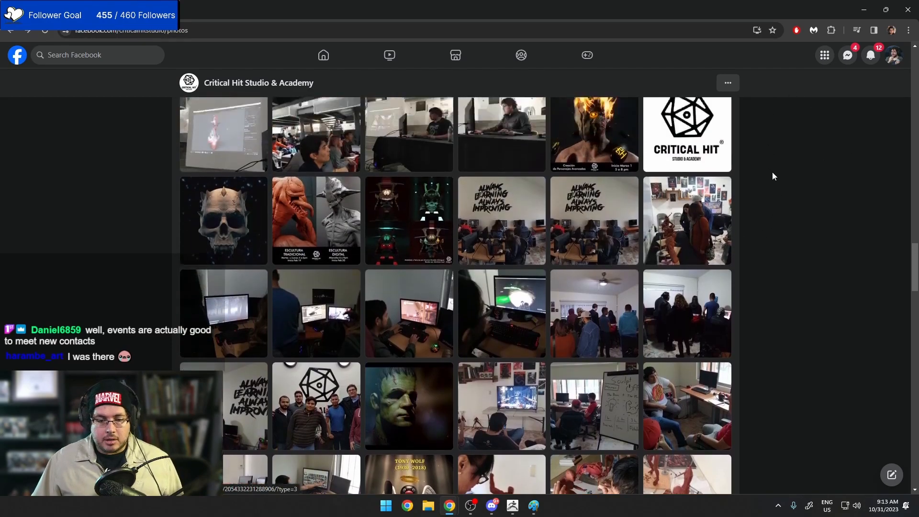
- Switch back to ZBrush and make the creature's body, the Merged_PolySphere subtool, active
{"action": "left_click", "coordinate": [864, 9]}
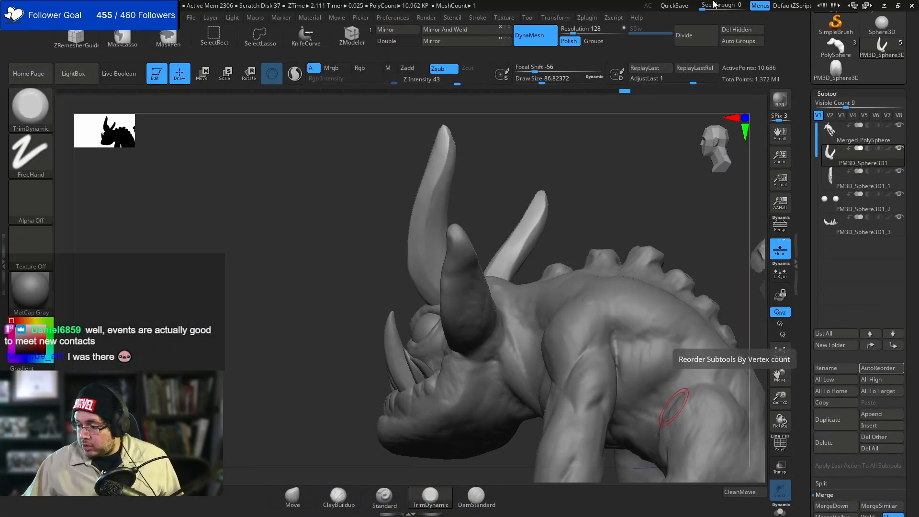
{"action": "mouse_move", "coordinate": [604, 216]}
{"action": "left_mouse_down"}
{"action": "mouse_move", "coordinate": [617, 205]}
{"action": "mouse_move", "coordinate": [594, 199]}
{"action": "mouse_move", "coordinate": [616, 229]}
{"action": "mouse_move", "coordinate": [602, 201]}
{"action": "mouse_move", "coordinate": [582, 189]}
{"action": "mouse_move", "coordinate": [633, 182]}
{"action": "mouse_move", "coordinate": [587, 195]}
{"action": "mouse_move", "coordinate": [589, 174]}
{"action": "mouse_move", "coordinate": [581, 193]}
{"action": "left_mouse_up"}
{"action": "left_click", "coordinate": [545, 268], "text": "alt"}
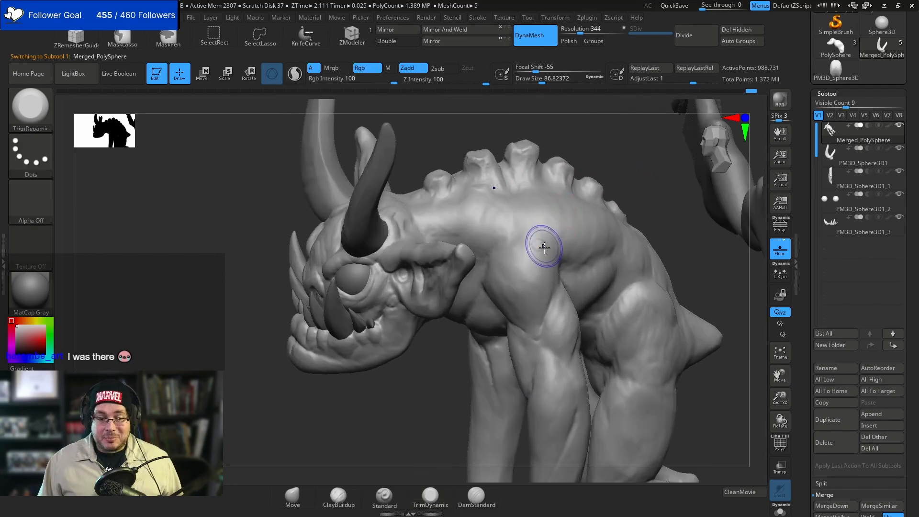
- Smooth the creature's shoulder, choose the TrimDynamic brush and flatten the shoulder planes with a draw size of about 108
{"action": "left_click_drag", "start_coordinate": [543, 246], "coordinate": [537, 248], "text": "shift"}
{"action": "key", "text": "b"}
{"action": "key", "text": "t"}
{"action": "key", "text": "d"}
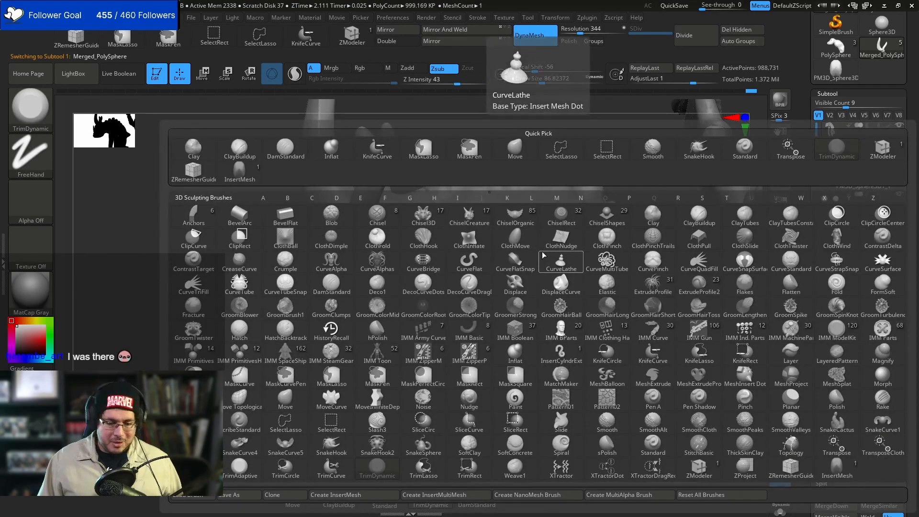
{"action": "key", "text": "space"}
{"action": "left_click_drag", "start_coordinate": [550, 125], "coordinate": [554, 204]}
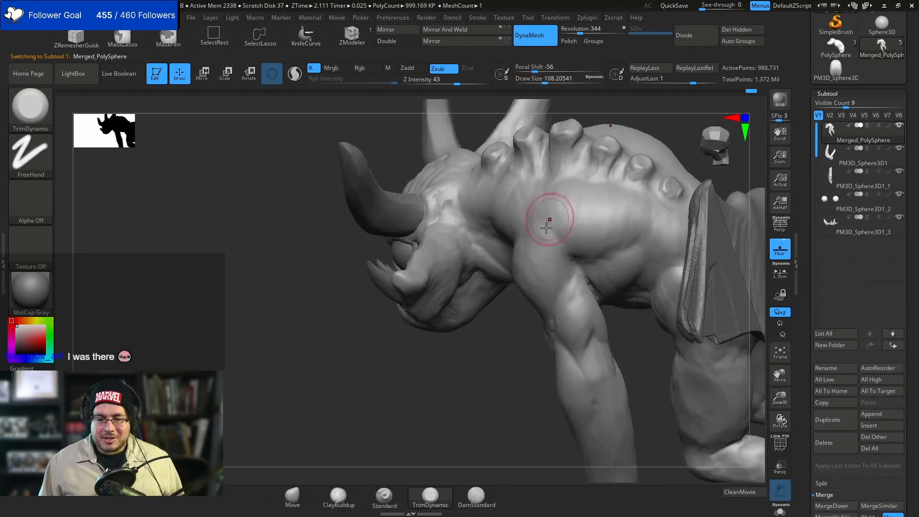
- Build up muscle between the neck and shoulder with the ClayBuildup brush at a draw size of about 108
{"action": "left_click_drag", "start_coordinate": [511, 338], "coordinate": [495, 189]}
{"action": "key", "text": "b"}
{"action": "key", "text": "c"}
{"action": "key", "text": "b"}
{"action": "key", "text": "space"}
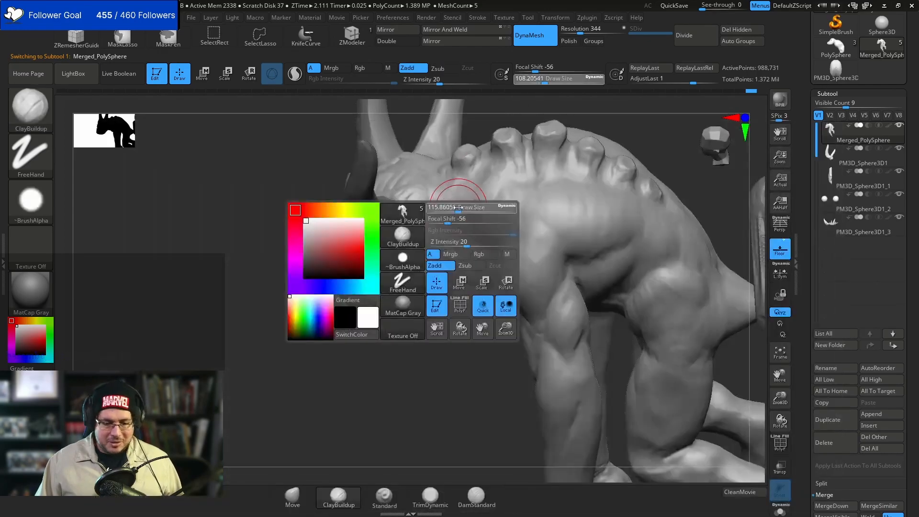
{"action": "mouse_move", "coordinate": [443, 217]}
{"action": "left_mouse_down"}
{"action": "mouse_move", "coordinate": [459, 203]}
{"action": "mouse_move", "coordinate": [468, 221]}
{"action": "mouse_move", "coordinate": [492, 199]}
{"action": "mouse_move", "coordinate": [499, 226]}
{"action": "mouse_move", "coordinate": [510, 211]}
{"action": "mouse_move", "coordinate": [492, 189]}
{"action": "left_mouse_up"}
{"action": "mouse_move", "coordinate": [426, 170]}
{"action": "right_mouse_down"}
{"action": "mouse_move", "coordinate": [445, 187]}
{"action": "mouse_move", "coordinate": [431, 180]}
{"action": "right_mouse_up"}
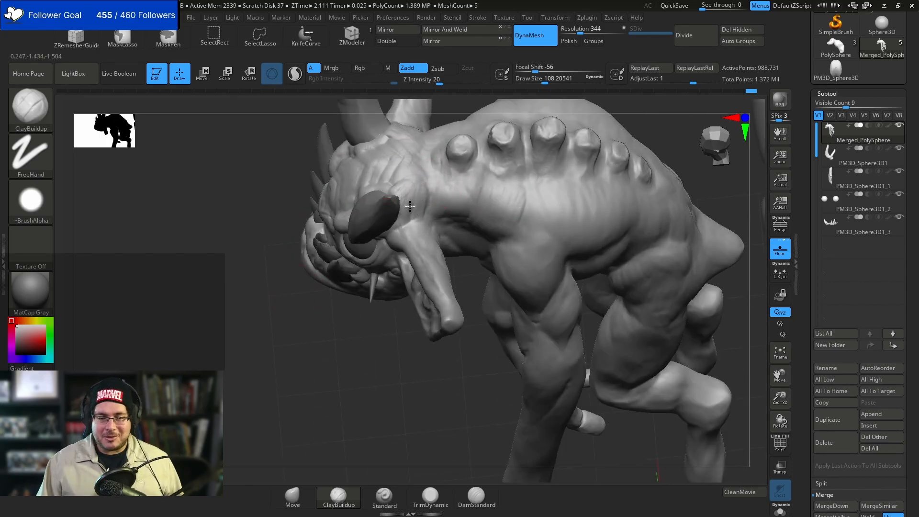
{"action": "right_click_drag", "start_coordinate": [437, 309], "coordinate": [455, 334]}
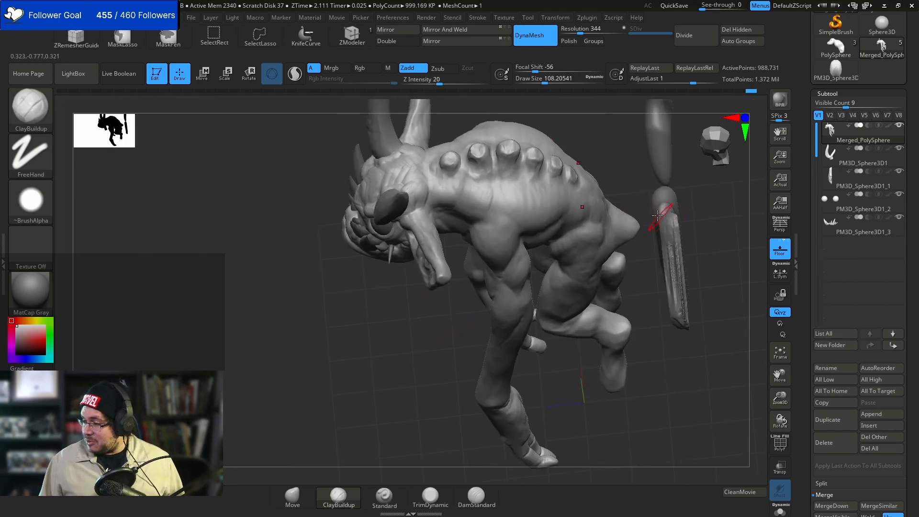
- Select the wing subtool and move it with the gizmo from behind the creature up onto its upper back
{"action": "mouse_move", "coordinate": [645, 305]}
{"action": "right_mouse_down"}
{"action": "mouse_move", "coordinate": [639, 297]}
{"action": "mouse_move", "coordinate": [670, 261]}
{"action": "right_mouse_up"}
{"action": "left_click", "coordinate": [595, 201], "text": "alt"}
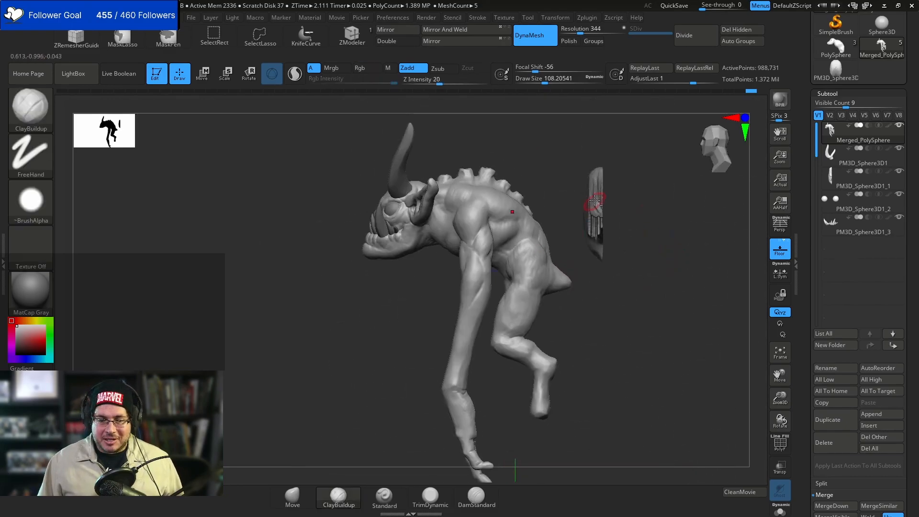
{"action": "right_click_drag", "start_coordinate": [545, 279], "coordinate": [666, 232]}
{"action": "key", "text": "w"}
{"action": "left_click_drag", "start_coordinate": [631, 186], "coordinate": [507, 220]}
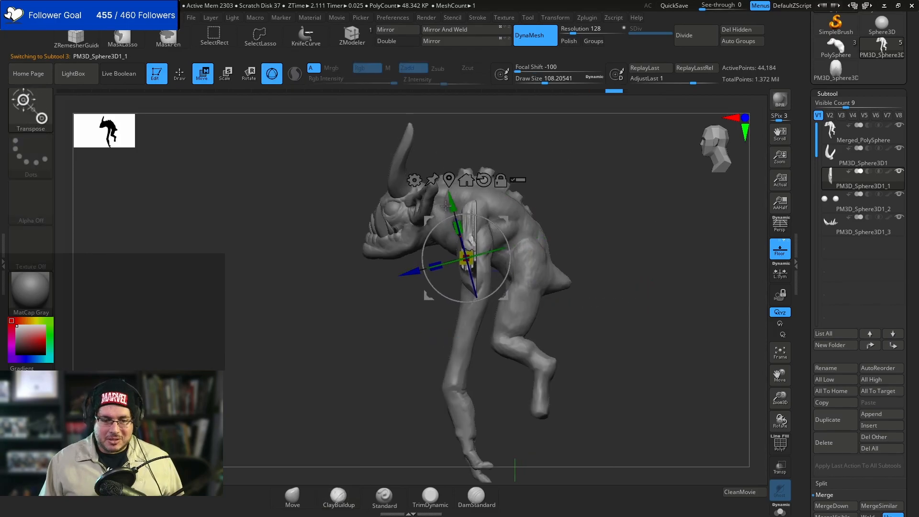
{"action": "right_click_drag", "start_coordinate": [460, 145], "coordinate": [459, 144]}
{"action": "key", "text": "q"}
{"action": "key", "text": "w"}
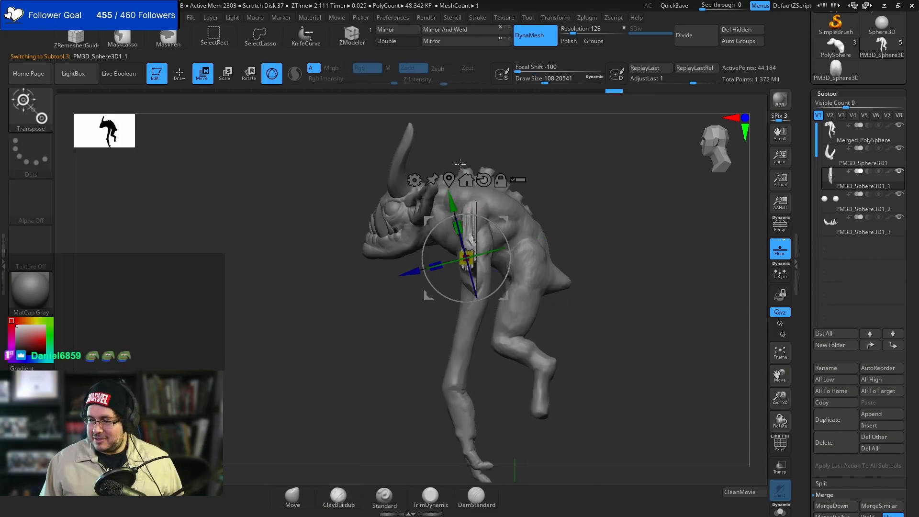
{"action": "left_click_drag", "start_coordinate": [461, 215], "coordinate": [458, 130]}
{"action": "right_click_drag", "start_coordinate": [555, 131], "coordinate": [608, 131], "text": "shift"}
{"action": "right_click_drag", "start_coordinate": [609, 132], "coordinate": [611, 159], "text": "alt"}
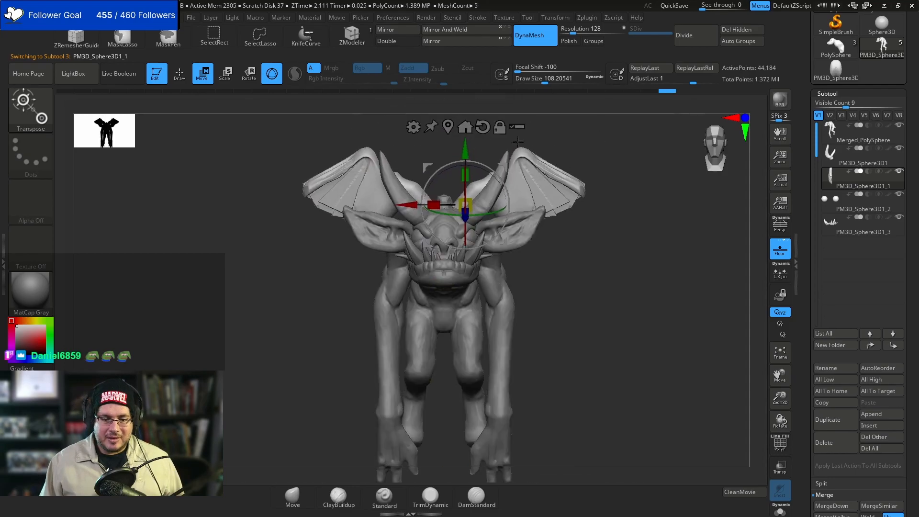
- Rotate and shift the pair of wings in the front view so they spread symmetrically behind the horns and ears
{"action": "right_click_drag", "start_coordinate": [500, 160], "coordinate": [469, 178], "text": "shift"}
{"action": "mouse_move", "coordinate": [474, 162]}
{"action": "left_mouse_down"}
{"action": "mouse_move", "coordinate": [501, 180]}
{"action": "mouse_move", "coordinate": [491, 170]}
{"action": "left_mouse_up"}
{"action": "left_click_drag", "start_coordinate": [412, 194], "coordinate": [423, 195]}
{"action": "left_click_drag", "start_coordinate": [564, 142], "coordinate": [584, 143], "text": "shift"}
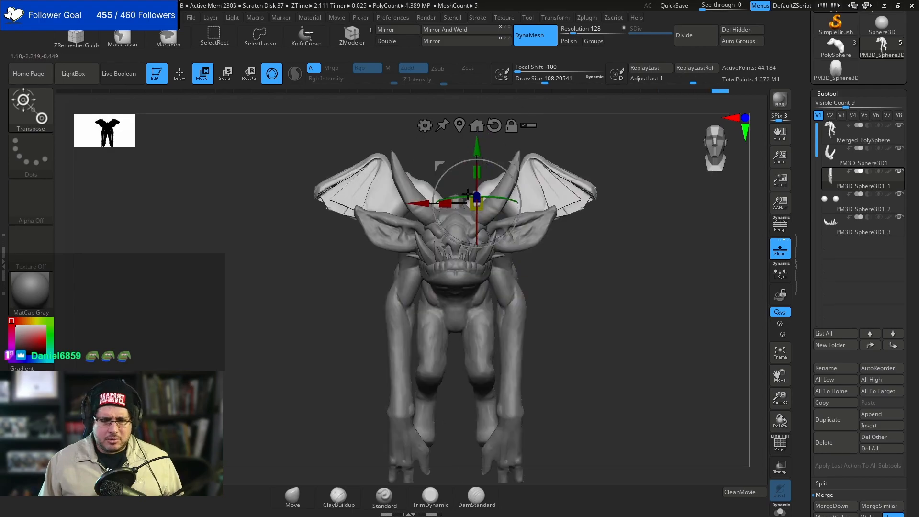
{"action": "left_click_drag", "start_coordinate": [421, 203], "coordinate": [411, 204]}
{"action": "left_click_drag", "start_coordinate": [468, 148], "coordinate": [468, 162]}
{"action": "mouse_move", "coordinate": [468, 218]}
{"action": "left_mouse_down"}
{"action": "mouse_move", "coordinate": [497, 226]}
{"action": "mouse_move", "coordinate": [485, 223]}
{"action": "left_mouse_up"}
{"action": "left_click_drag", "start_coordinate": [471, 163], "coordinate": [472, 173]}
- Fine-tune the wings' fit against the shoulder blades from behind with the transform gizmo and return to sculpting mode
{"action": "key", "text": "q"}
{"action": "mouse_move", "coordinate": [587, 312]}
{"action": "left_mouse_down"}
{"action": "mouse_move", "coordinate": [558, 297]}
{"action": "mouse_move", "coordinate": [564, 287]}
{"action": "left_mouse_up"}
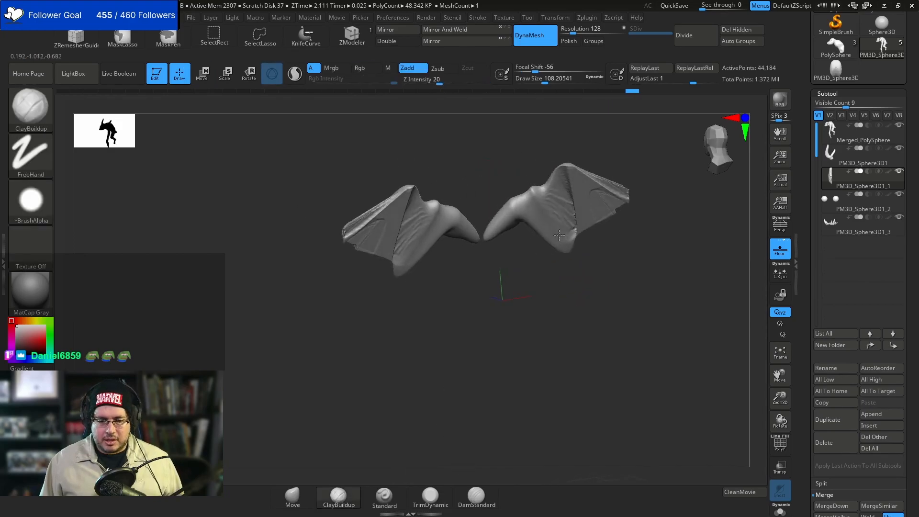
{"action": "key", "text": "e"}
{"action": "left_click_drag", "start_coordinate": [551, 129], "coordinate": [536, 132]}
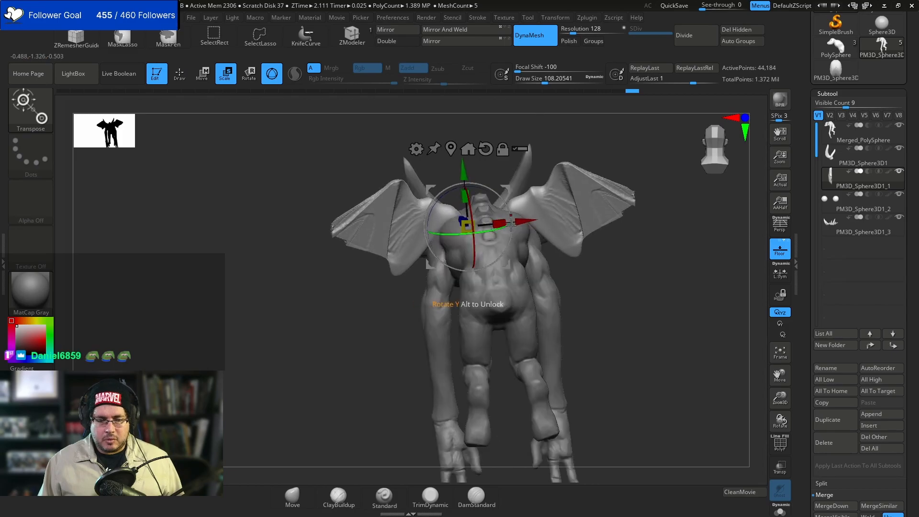
{"action": "left_click_drag", "start_coordinate": [523, 221], "coordinate": [509, 222], "text": "alt"}
{"action": "left_click_drag", "start_coordinate": [480, 193], "coordinate": [487, 203]}
{"action": "key", "text": "q"}
{"action": "left_click_drag", "start_coordinate": [475, 130], "coordinate": [601, 285]}
- Make the Merged_PolySphere body the active subtool and isolate it with Solo
{"action": "left_click", "coordinate": [839, 154]}
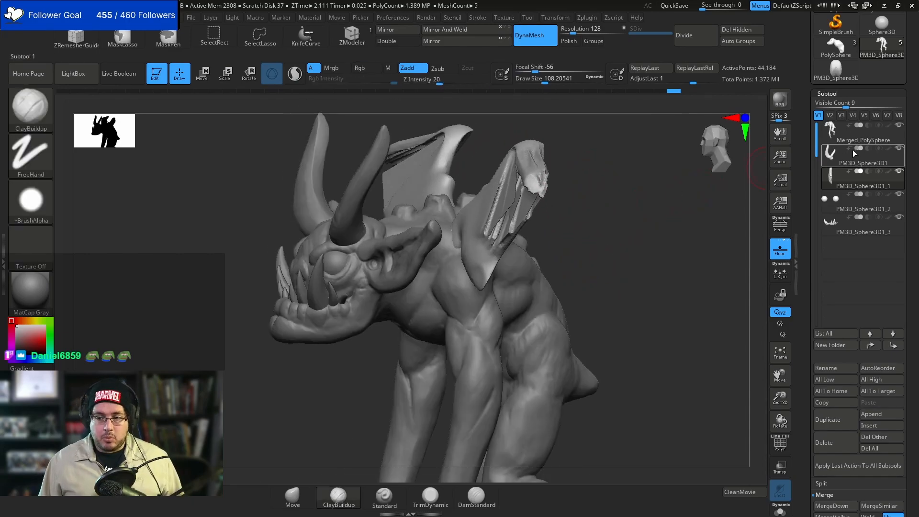
{"action": "left_click", "coordinate": [839, 137]}
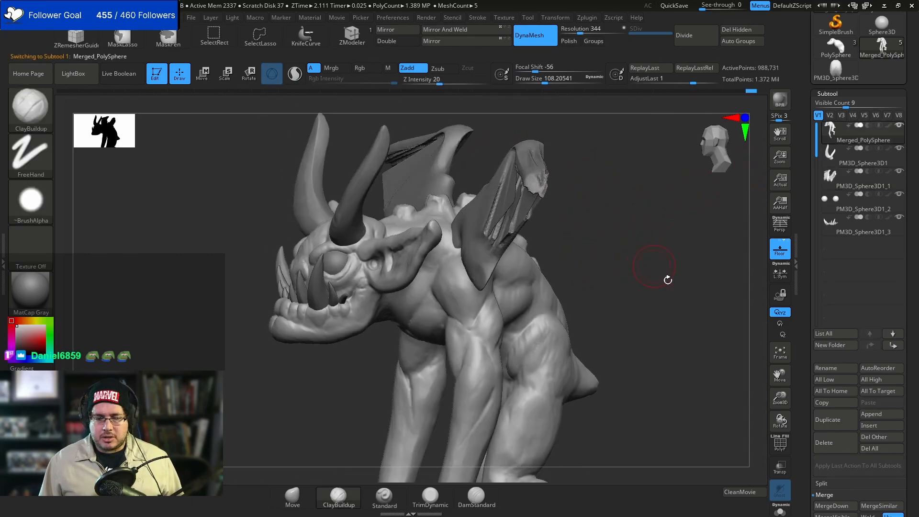
{"action": "left_click", "coordinate": [784, 512]}
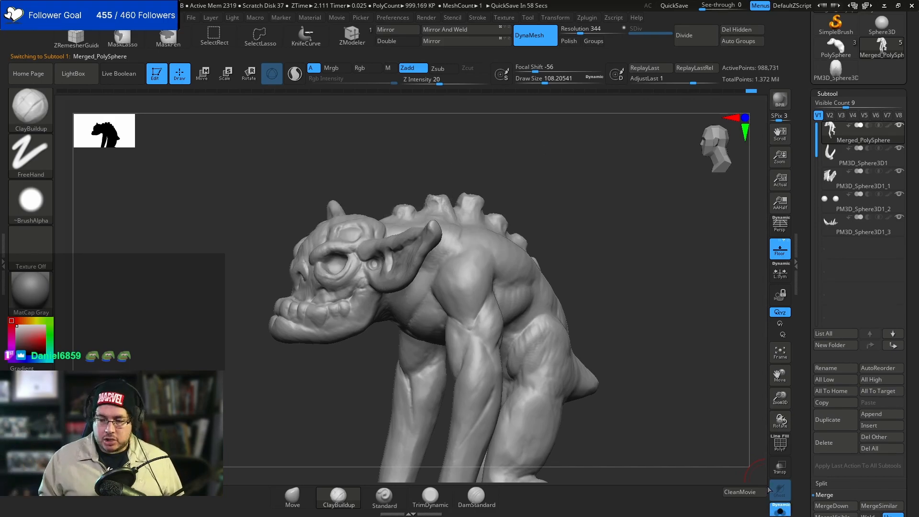
{"action": "left_click_drag", "start_coordinate": [576, 213], "coordinate": [549, 228]}
{"action": "mouse_move", "coordinate": [589, 178]}
{"action": "left_mouse_down"}
{"action": "mouse_move", "coordinate": [593, 188]}
{"action": "mouse_move", "coordinate": [529, 205]}
{"action": "left_mouse_up"}
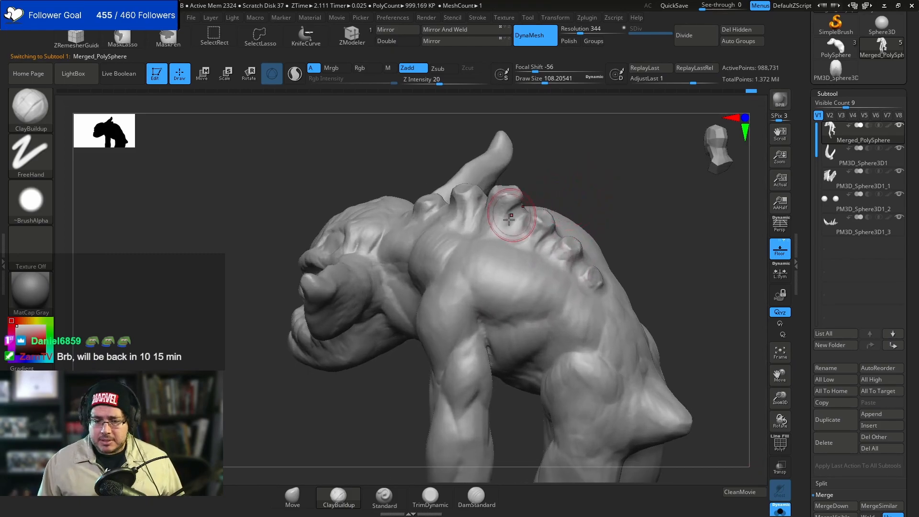
- Add ClayBuildup strokes across the upper back beside the spines, using a draw size of about 74
{"action": "key", "text": "b"}
{"action": "key", "text": "Escape"}
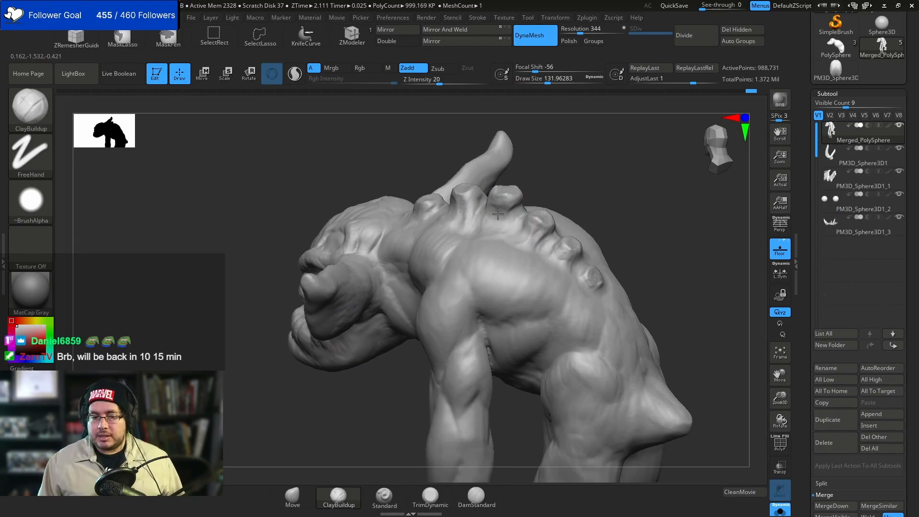
{"action": "left_click_drag", "start_coordinate": [499, 215], "coordinate": [505, 198]}
{"action": "key", "text": "space"}
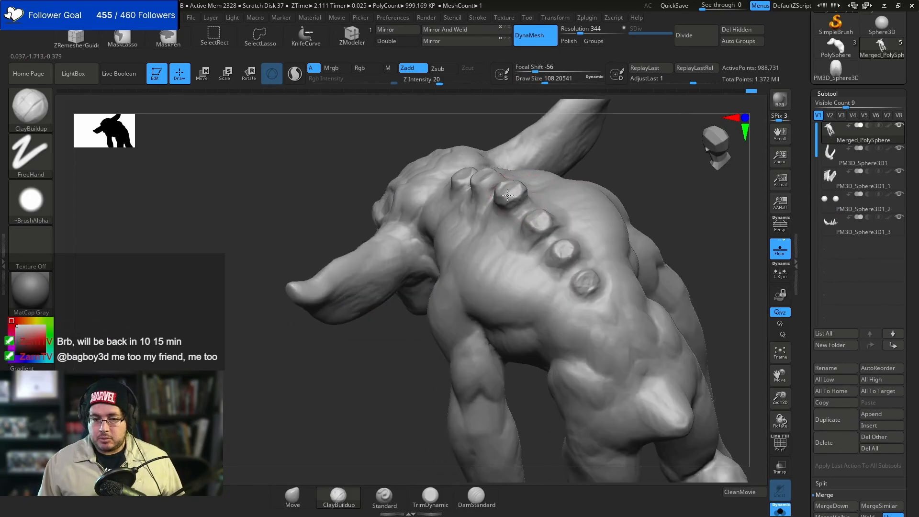
{"action": "key", "text": "space"}
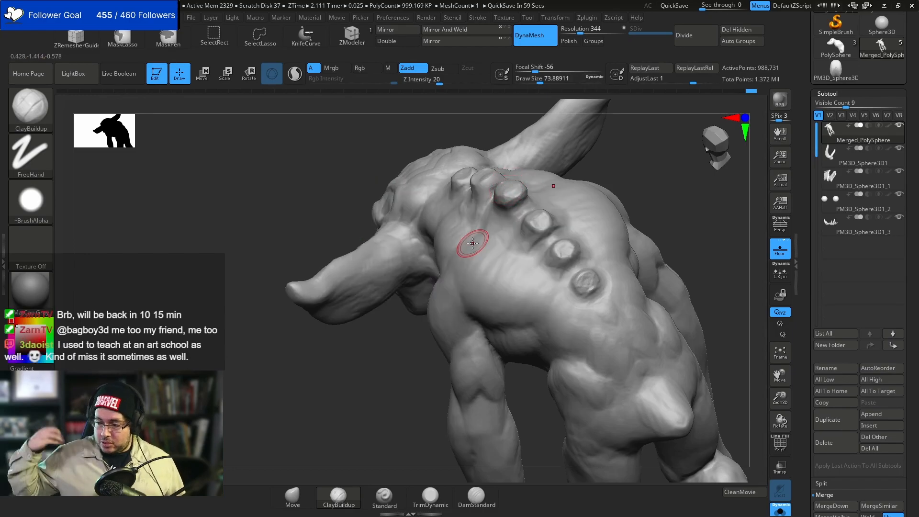
{"action": "mouse_move", "coordinate": [472, 243]}
{"action": "left_mouse_down"}
{"action": "mouse_move", "coordinate": [506, 205]}
{"action": "mouse_move", "coordinate": [522, 246]}
{"action": "mouse_move", "coordinate": [550, 267]}
{"action": "left_mouse_up"}
- Build up the flesh around the bases of the back spines with ClayBuildup at a draw size of about 80
{"action": "mouse_move", "coordinate": [636, 230]}
{"action": "left_mouse_down"}
{"action": "mouse_move", "coordinate": [650, 205]}
{"action": "mouse_move", "coordinate": [657, 224]}
{"action": "mouse_move", "coordinate": [633, 215]}
{"action": "left_mouse_up"}
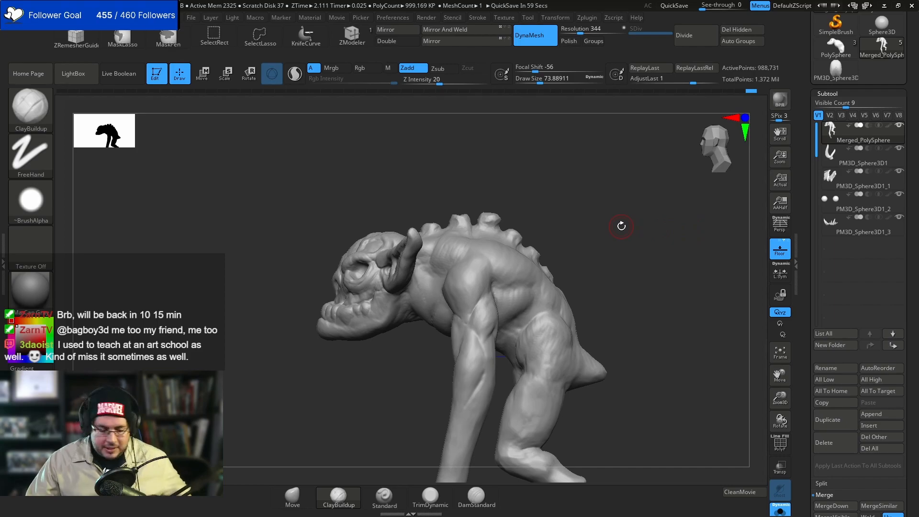
{"action": "mouse_move", "coordinate": [564, 225]}
{"action": "left_mouse_down", "text": "alt"}
{"action": "mouse_move", "coordinate": [564, 251]}
{"action": "mouse_move", "coordinate": [564, 220]}
{"action": "mouse_move", "coordinate": [523, 230]}
{"action": "left_mouse_up", "text": "alt"}
{"action": "key", "text": "space"}
{"action": "left_click_drag", "start_coordinate": [448, 232], "coordinate": [454, 233]}
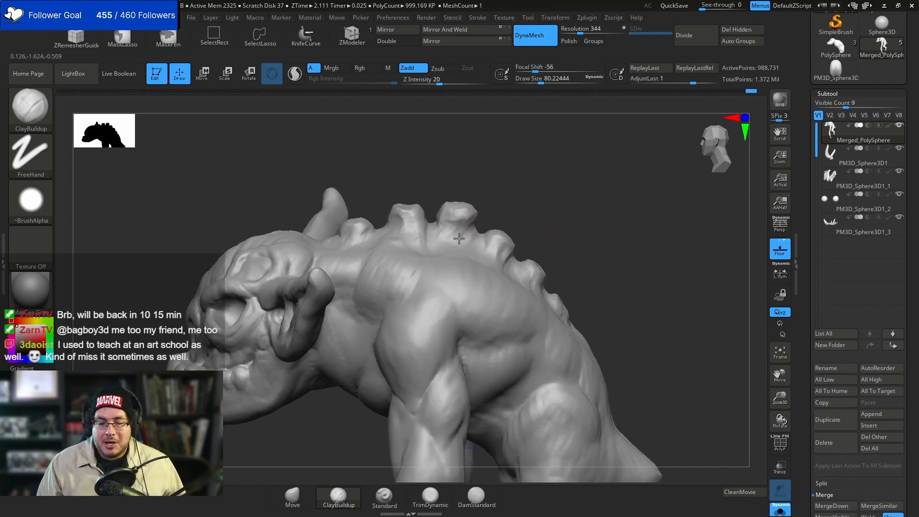
{"action": "left_click_drag", "start_coordinate": [434, 220], "coordinate": [444, 228]}
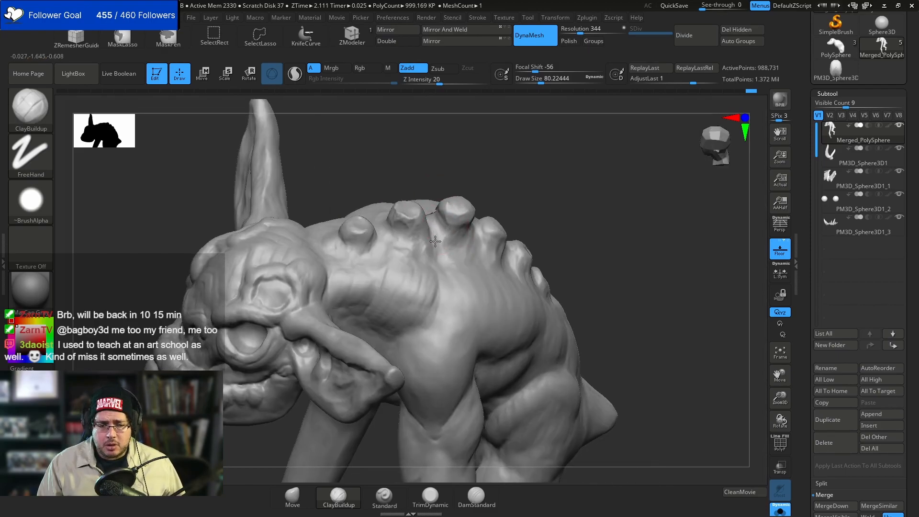
{"action": "left_click_drag", "start_coordinate": [477, 165], "coordinate": [427, 181]}
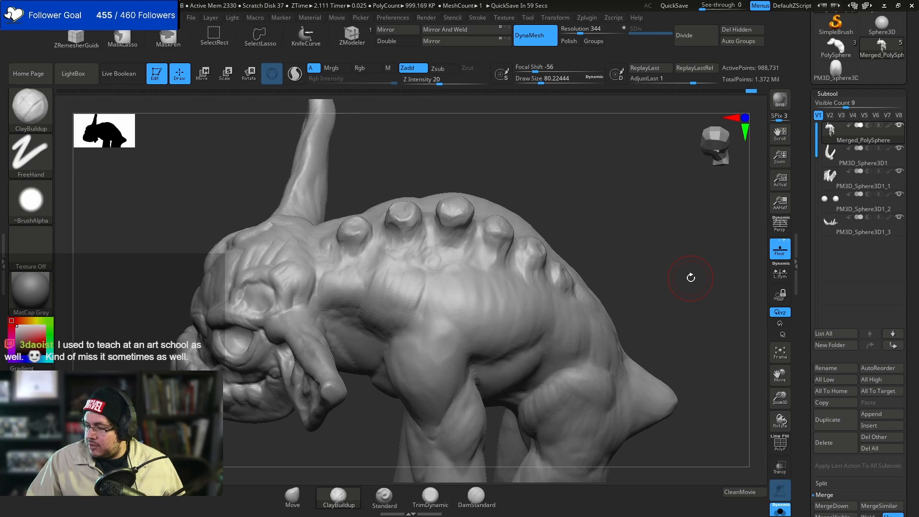
{"action": "mouse_move", "coordinate": [598, 253]}
{"action": "left_mouse_down"}
{"action": "mouse_move", "coordinate": [638, 235]}
{"action": "mouse_move", "coordinate": [576, 179]}
{"action": "mouse_move", "coordinate": [498, 228]}
{"action": "left_mouse_up"}
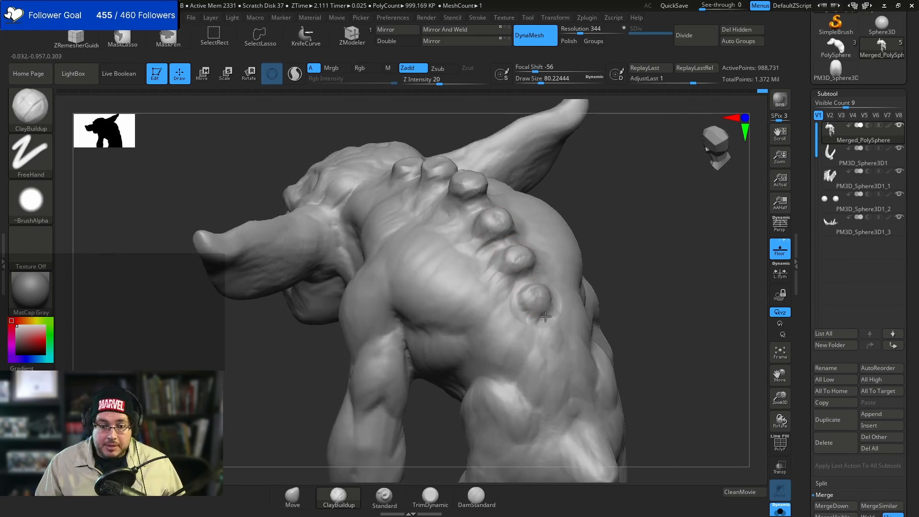
{"action": "left_click_drag", "start_coordinate": [530, 315], "coordinate": [522, 293]}
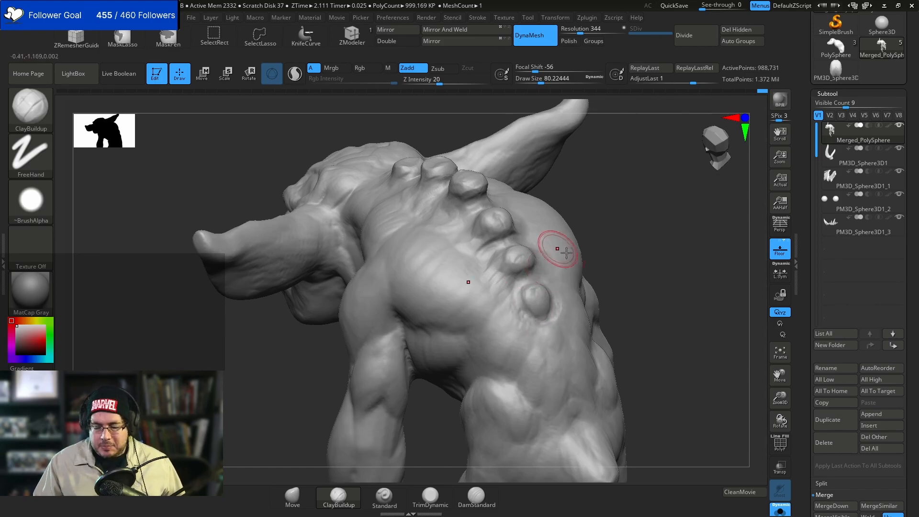
- Switch to the Move brush and set its draw size to about 187 for adjusting the body
{"action": "mouse_move", "coordinate": [656, 236]}
{"action": "left_mouse_down"}
{"action": "mouse_move", "coordinate": [688, 256]}
{"action": "mouse_move", "coordinate": [619, 222]}
{"action": "mouse_move", "coordinate": [584, 284]}
{"action": "left_mouse_up"}
{"action": "key", "text": "b"}
{"action": "key", "text": "m"}
{"action": "key", "text": "v"}
{"action": "key", "text": "space"}
{"action": "key", "text": "space"}
{"action": "mouse_move", "coordinate": [606, 231]}
{"action": "left_mouse_down"}
{"action": "mouse_move", "coordinate": [656, 243]}
{"action": "mouse_move", "coordinate": [622, 209]}
{"action": "mouse_move", "coordinate": [656, 250]}
{"action": "mouse_move", "coordinate": [620, 226]}
{"action": "left_mouse_up"}
{"action": "key", "text": "space"}
{"action": "mouse_move", "coordinate": [663, 199]}
{"action": "left_mouse_down", "text": "alt"}
{"action": "mouse_move", "coordinate": [615, 205]}
{"action": "mouse_move", "coordinate": [656, 214]}
{"action": "mouse_move", "coordinate": [632, 213]}
{"action": "left_mouse_up", "text": "alt"}
{"action": "key", "text": "space"}
{"action": "key", "text": "space"}
{"action": "left_click_drag", "start_coordinate": [627, 207], "coordinate": [638, 210]}
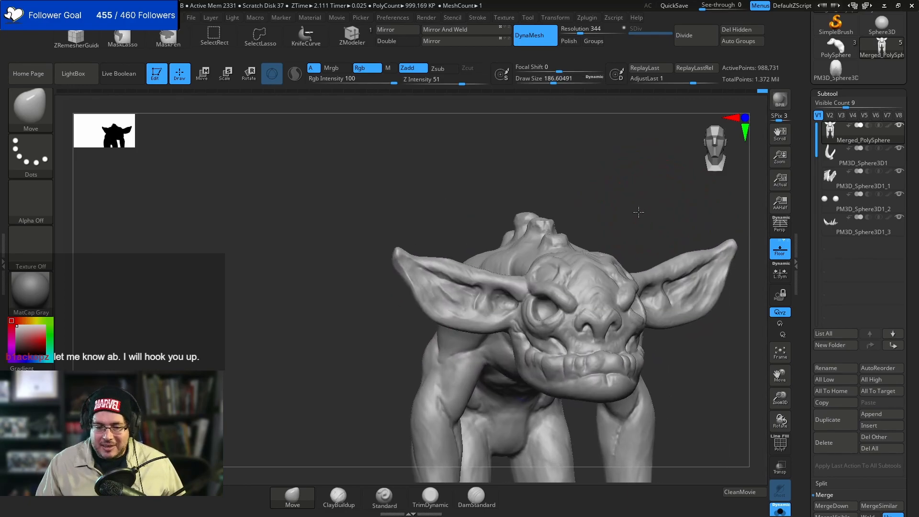
- Show all subtools again, select the horns and flatten their surfaces with TrimDynamic at a draw size of about 128
{"action": "left_click", "coordinate": [779, 510]}
{"action": "mouse_move", "coordinate": [714, 379]}
{"action": "left_mouse_down", "text": "alt"}
{"action": "mouse_move", "coordinate": [695, 348]}
{"action": "mouse_move", "coordinate": [678, 347]}
{"action": "mouse_move", "coordinate": [700, 350]}
{"action": "mouse_move", "coordinate": [676, 345]}
{"action": "mouse_move", "coordinate": [644, 368]}
{"action": "left_mouse_up", "text": "alt"}
{"action": "key", "text": "space"}
{"action": "left_click", "coordinate": [620, 252], "text": "alt"}
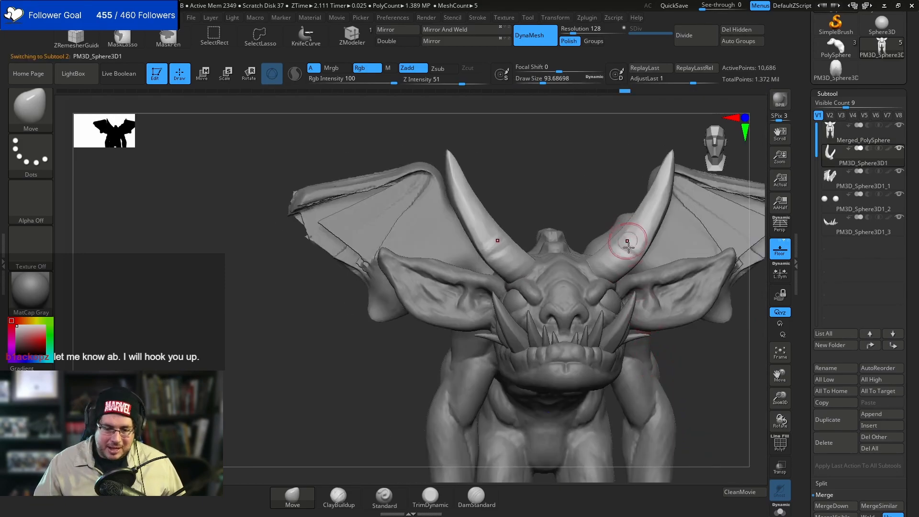
{"action": "key", "text": "b"}
{"action": "key", "text": "t"}
{"action": "key", "text": "d"}
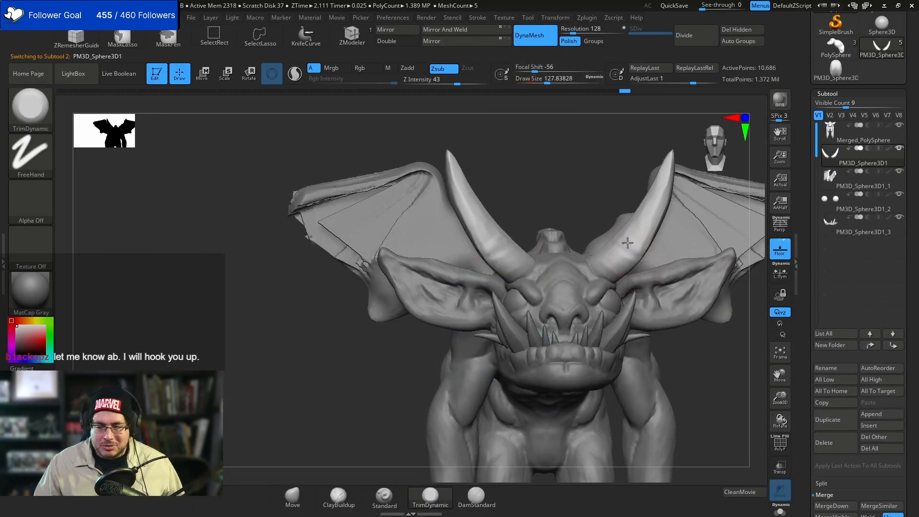
{"action": "left_click_drag", "start_coordinate": [692, 346], "coordinate": [640, 338]}
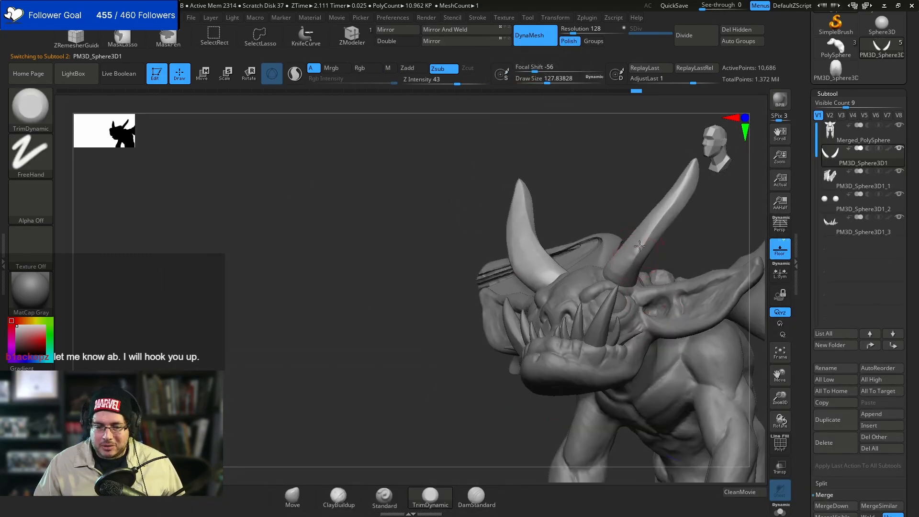
{"action": "left_click_drag", "start_coordinate": [635, 250], "coordinate": [606, 266]}
{"action": "left_click_drag", "start_coordinate": [656, 304], "coordinate": [637, 291]}
- Select the body, solo it and hide everything except the hind feet
{"action": "left_click_drag", "start_coordinate": [670, 328], "coordinate": [646, 200], "text": "alt"}
{"action": "left_click_drag", "start_coordinate": [607, 297], "coordinate": [702, 321], "text": "alt"}
{"action": "left_click", "coordinate": [636, 295], "text": "alt"}
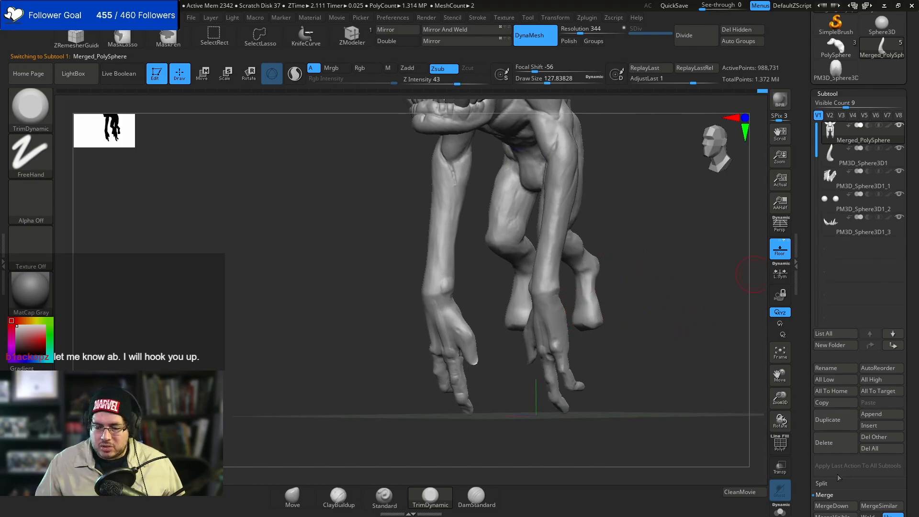
{"action": "left_click", "coordinate": [780, 510]}
{"action": "left_click_drag", "start_coordinate": [668, 346], "coordinate": [647, 332]}
{"action": "mouse_move", "coordinate": [691, 380]}
{"action": "left_mouse_down", "text": "ctrl+shift"}
{"action": "mouse_move", "coordinate": [631, 241]}
{"action": "mouse_move", "coordinate": [660, 368]}
{"action": "mouse_move", "coordinate": [750, 406]}
{"action": "mouse_move", "coordinate": [424, 178]}
{"action": "mouse_move", "coordinate": [630, 301]}
{"action": "mouse_move", "coordinate": [588, 284]}
{"action": "left_mouse_up", "text": "ctrl+shift"}
{"action": "mouse_move", "coordinate": [445, 288]}
{"action": "left_mouse_down", "text": "alt"}
{"action": "mouse_move", "coordinate": [553, 302]}
{"action": "mouse_move", "coordinate": [568, 206]}
{"action": "mouse_move", "coordinate": [566, 273]}
{"action": "mouse_move", "coordinate": [578, 247]}
{"action": "mouse_move", "coordinate": [498, 298]}
{"action": "mouse_move", "coordinate": [566, 204]}
{"action": "left_mouse_up", "text": "alt"}
- Carve two round toe sockets into the front of each hind foot with the ClayBuildup brush
{"action": "key", "text": "b"}
{"action": "key", "text": "c"}
{"action": "key", "text": "b"}
{"action": "key", "text": "space"}
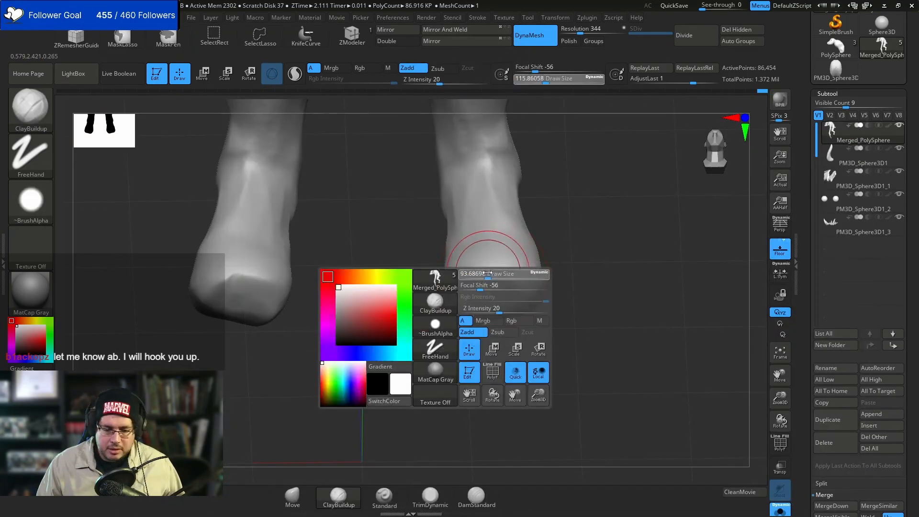
{"action": "left_click", "coordinate": [480, 272]}
{"action": "left_click_drag", "start_coordinate": [497, 335], "coordinate": [480, 259]}
{"action": "left_click_drag", "start_coordinate": [528, 366], "coordinate": [514, 333]}
{"action": "left_click_drag", "start_coordinate": [496, 266], "coordinate": [500, 270], "text": "alt"}
{"action": "left_click_drag", "start_coordinate": [557, 265], "coordinate": [558, 265], "text": "alt"}
- Build up a rim around the outer toe socket and tendons on top of the feet, using a draw size of about 54
{"action": "key", "text": "space"}
{"action": "left_click", "coordinate": [540, 256]}
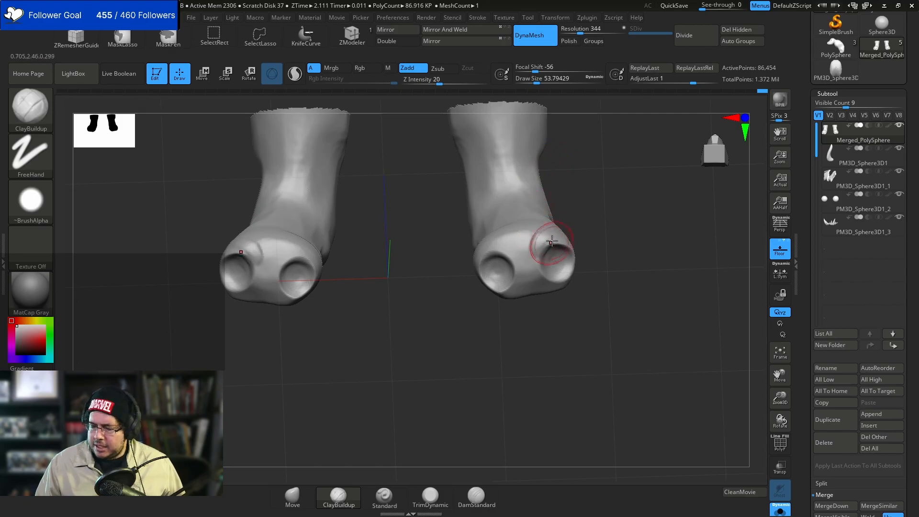
{"action": "left_click_drag", "start_coordinate": [589, 227], "coordinate": [555, 246]}
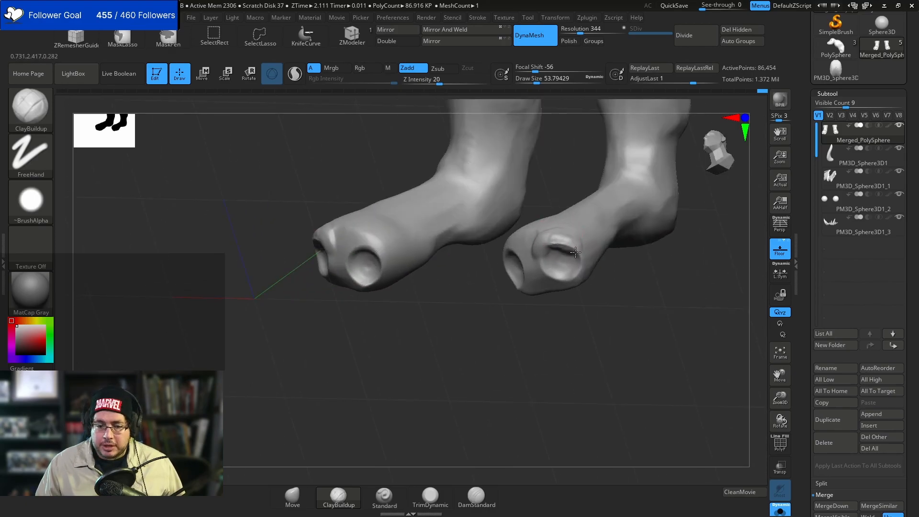
{"action": "right_click_drag", "start_coordinate": [573, 246], "coordinate": [563, 270]}
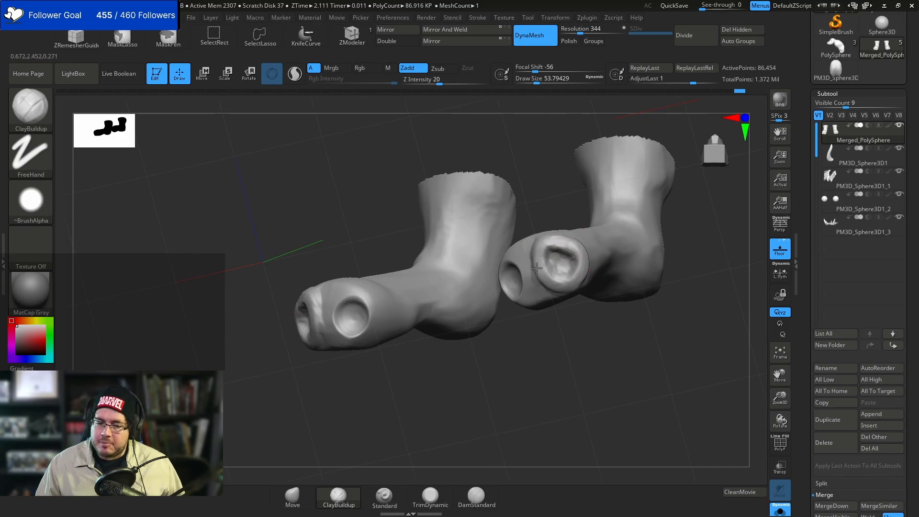
{"action": "right_click_drag", "start_coordinate": [582, 199], "coordinate": [537, 256]}
{"action": "mouse_move", "coordinate": [517, 239]}
{"action": "left_mouse_down"}
{"action": "mouse_move", "coordinate": [506, 185]}
{"action": "mouse_move", "coordinate": [531, 234]}
{"action": "mouse_move", "coordinate": [507, 150]}
{"action": "left_mouse_up"}
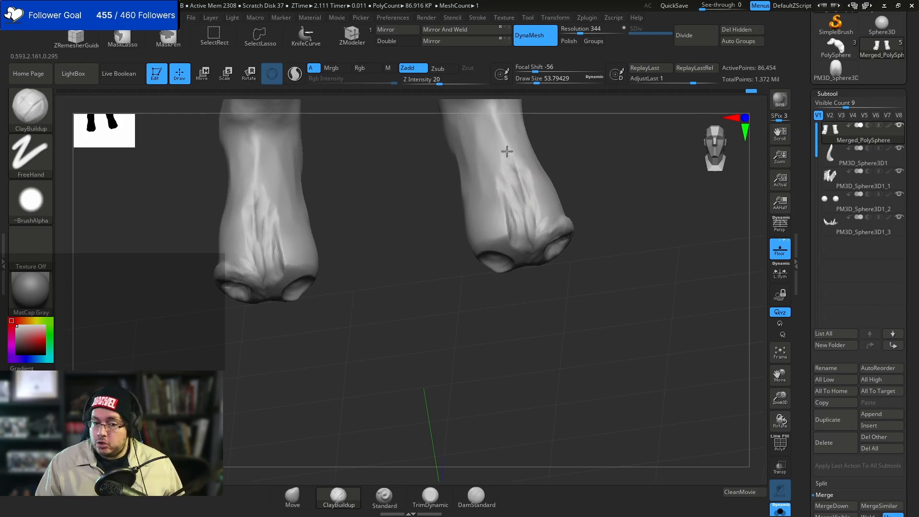
- Build up the rims around the toe sockets and the front of the hind feet with ClayBuildup strokes
{"action": "left_click_drag", "start_coordinate": [553, 297], "coordinate": [547, 238]}
{"action": "left_click_drag", "start_coordinate": [492, 216], "coordinate": [493, 235]}
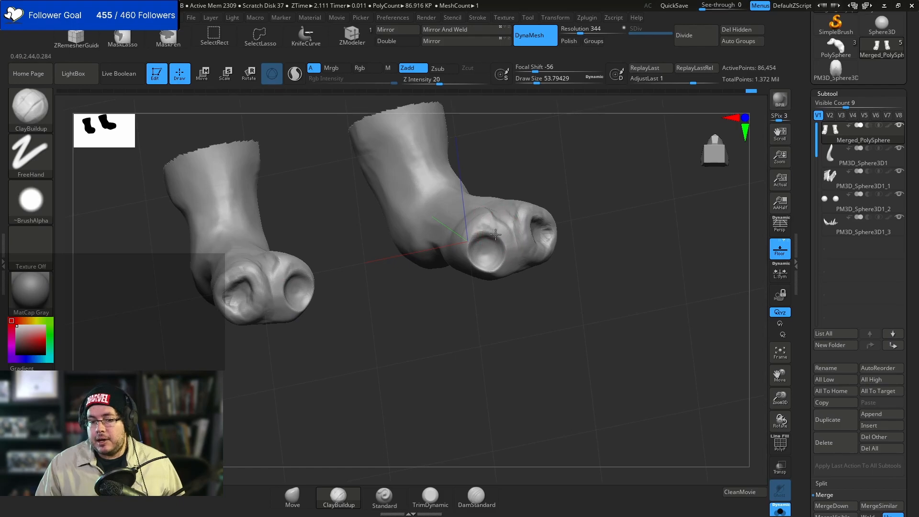
{"action": "left_click_drag", "start_coordinate": [469, 274], "coordinate": [469, 233]}
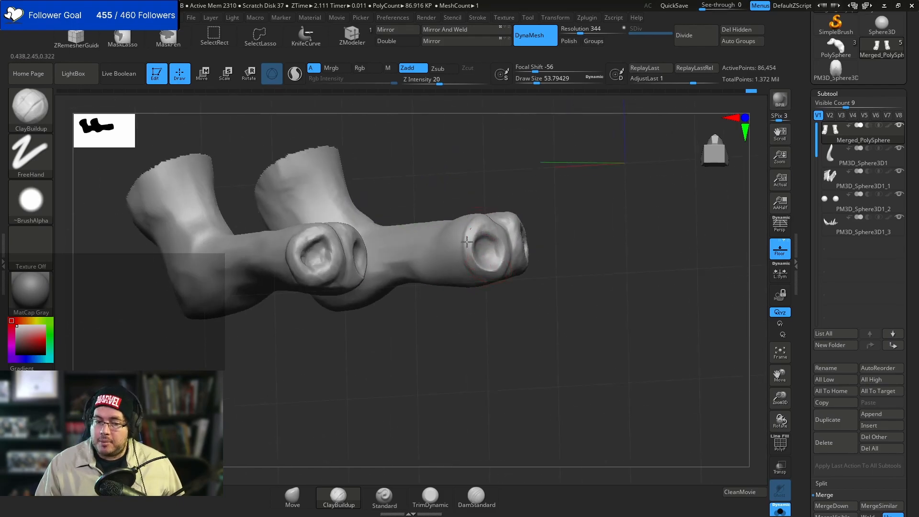
{"action": "left_click_drag", "start_coordinate": [502, 206], "coordinate": [506, 283]}
{"action": "mouse_move", "coordinate": [488, 203]}
{"action": "left_mouse_down"}
{"action": "mouse_move", "coordinate": [493, 226]}
{"action": "mouse_move", "coordinate": [458, 200]}
{"action": "mouse_move", "coordinate": [480, 207]}
{"action": "mouse_move", "coordinate": [470, 185]}
{"action": "left_mouse_up"}
{"action": "key", "text": "space"}
{"action": "mouse_move", "coordinate": [478, 186]}
{"action": "left_mouse_down"}
{"action": "mouse_move", "coordinate": [492, 186]}
{"action": "mouse_move", "coordinate": [473, 195]}
{"action": "mouse_move", "coordinate": [449, 162]}
{"action": "left_mouse_up"}
{"action": "left_click_drag", "start_coordinate": [491, 191], "coordinate": [473, 170]}
{"action": "left_click_drag", "start_coordinate": [576, 196], "coordinate": [581, 235]}
{"action": "key", "text": "space"}
{"action": "left_click_drag", "start_coordinate": [546, 181], "coordinate": [515, 186]}
{"action": "left_click_drag", "start_coordinate": [581, 211], "coordinate": [593, 184]}
{"action": "left_click_drag", "start_coordinate": [530, 172], "coordinate": [544, 155]}
{"action": "left_click_drag", "start_coordinate": [586, 191], "coordinate": [555, 201]}
{"action": "key", "text": "space"}
{"action": "left_click_drag", "start_coordinate": [551, 152], "coordinate": [560, 152]}
{"action": "left_click_drag", "start_coordinate": [550, 160], "coordinate": [569, 150]}
{"action": "mouse_move", "coordinate": [502, 220]}
{"action": "left_mouse_down"}
{"action": "mouse_move", "coordinate": [547, 225]}
{"action": "mouse_move", "coordinate": [512, 270]}
{"action": "left_mouse_up"}
{"action": "mouse_move", "coordinate": [559, 172]}
{"action": "left_mouse_down"}
{"action": "mouse_move", "coordinate": [527, 180]}
{"action": "mouse_move", "coordinate": [530, 211]}
{"action": "left_mouse_up"}
{"action": "left_click_drag", "start_coordinate": [569, 259], "coordinate": [522, 254]}
- Flatten the surfaces on top of the hind feet with TrimDynamic at a draw size of about 97
{"action": "left_click_drag", "start_coordinate": [501, 212], "coordinate": [499, 169]}
{"action": "key", "text": "b"}
{"action": "key", "text": "t"}
{"action": "key", "text": "d"}
{"action": "key", "text": "space"}
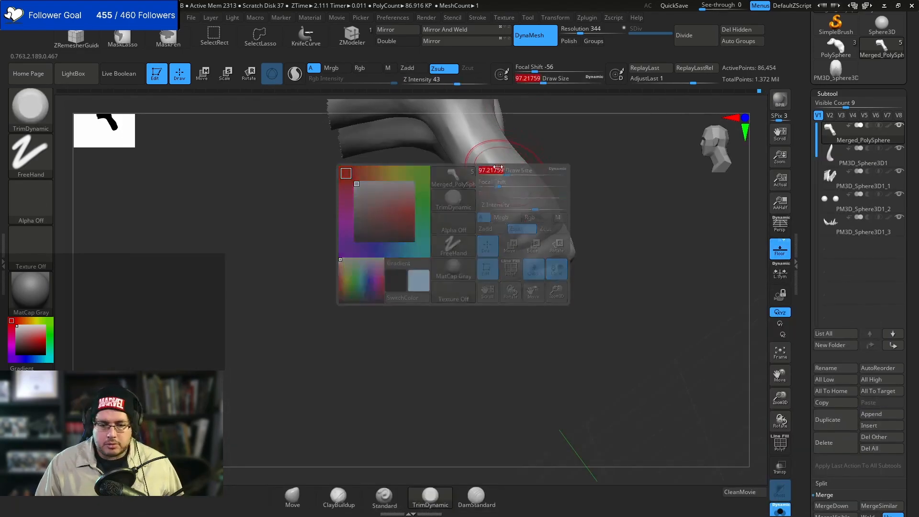
{"action": "right_click_drag", "start_coordinate": [528, 195], "coordinate": [550, 171]}
{"action": "left_click_drag", "start_coordinate": [526, 195], "coordinate": [519, 187]}
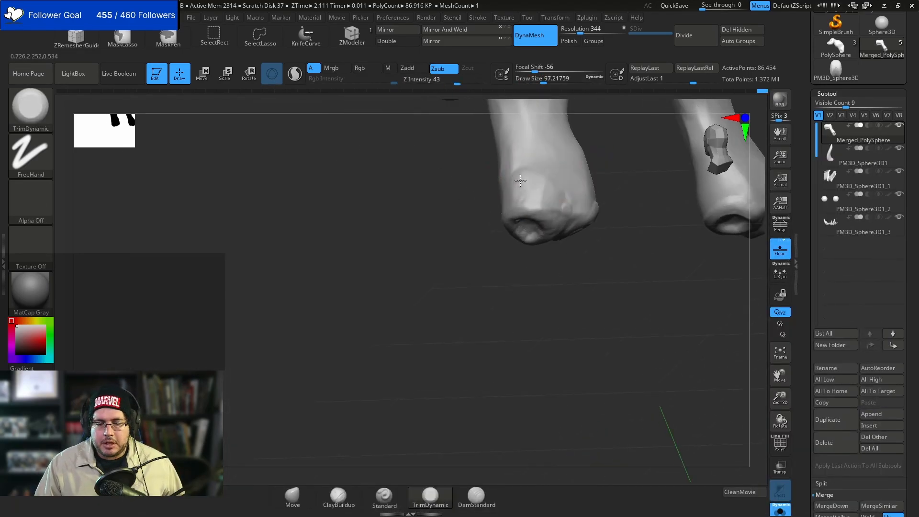
{"action": "right_click_drag", "start_coordinate": [575, 262], "coordinate": [580, 256]}
{"action": "key", "text": "space"}
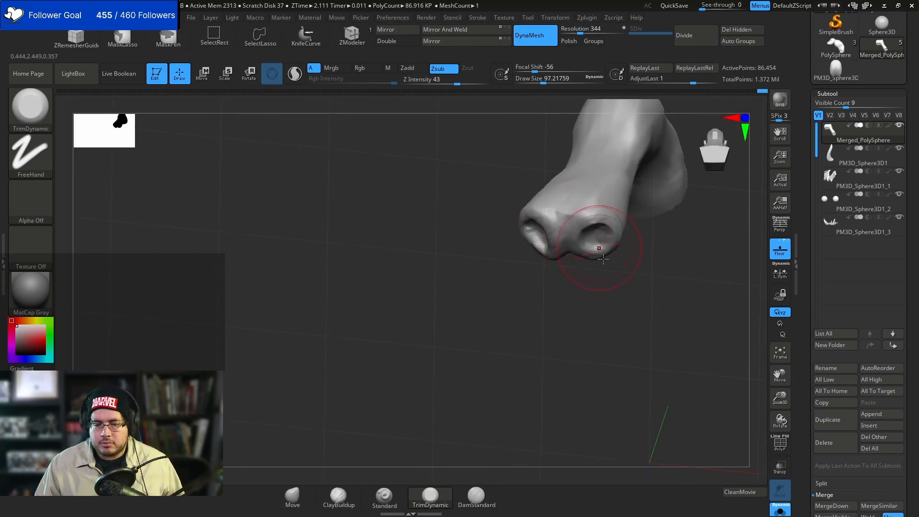
- Build up the toe socket rims with ClayBuildup at a draw size of about 56, and switch to the Move brush to adjust the foot's shape
{"action": "key", "text": "b"}
{"action": "key", "text": "c"}
{"action": "key", "text": "b"}
{"action": "right_click_drag", "start_coordinate": [604, 224], "coordinate": [574, 239]}
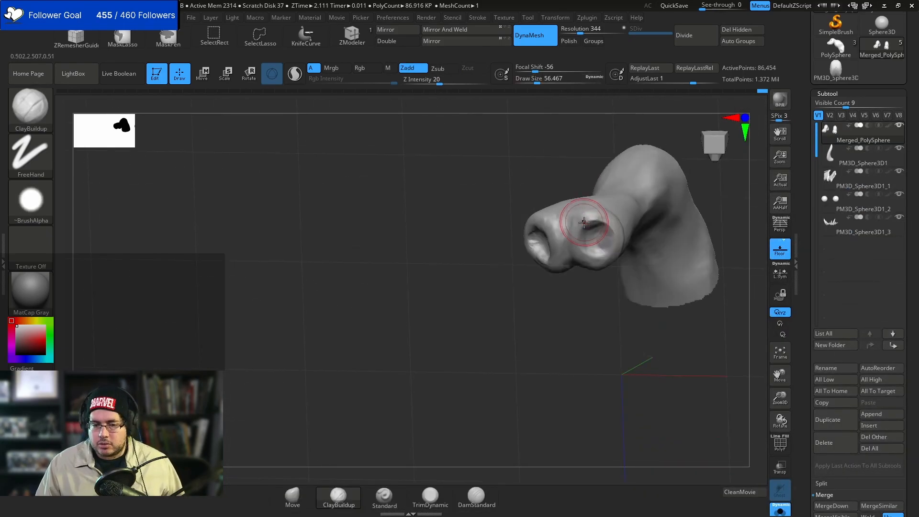
{"action": "left_click_drag", "start_coordinate": [608, 298], "coordinate": [584, 199]}
{"action": "key", "text": "b"}
{"action": "key", "text": "m"}
{"action": "key", "text": "v"}
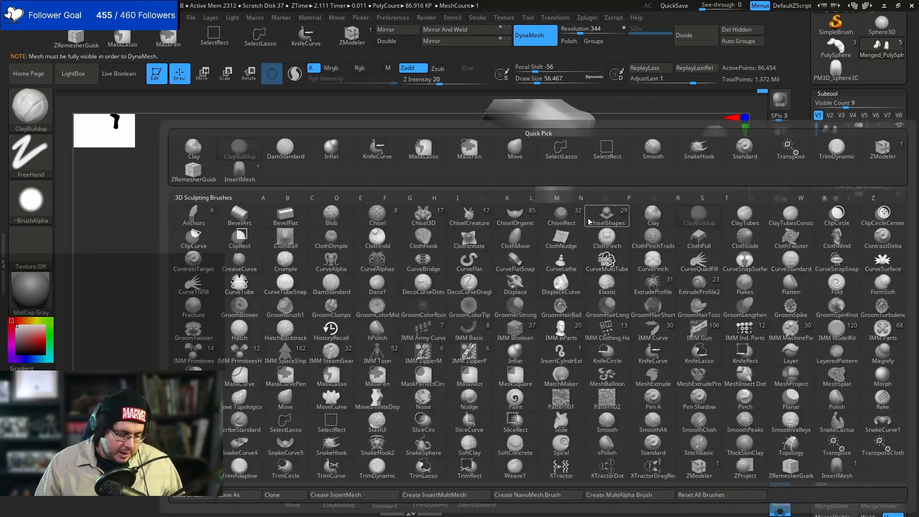
{"action": "key", "text": "space"}
{"action": "mouse_move", "coordinate": [516, 236]}
{"action": "left_mouse_down"}
{"action": "mouse_move", "coordinate": [592, 215]}
{"action": "mouse_move", "coordinate": [548, 185]}
{"action": "mouse_move", "coordinate": [547, 198]}
{"action": "mouse_move", "coordinate": [520, 189]}
{"action": "left_mouse_up"}
- Soften the tendons on top of the hind feet with TrimDynamic at a draw size of about 87
{"action": "key", "text": "b"}
{"action": "key", "text": "t"}
{"action": "key", "text": "d"}
{"action": "key", "text": "space"}
{"action": "key", "text": "space"}
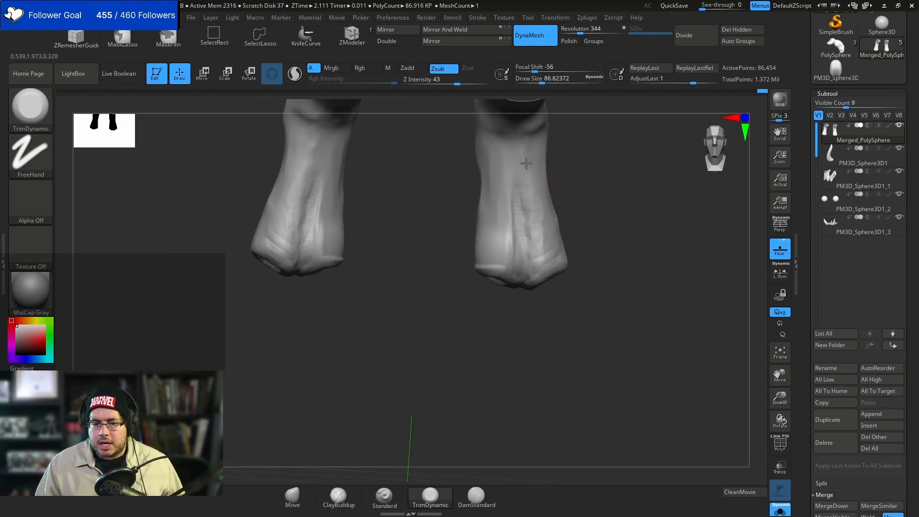
{"action": "mouse_move", "coordinate": [517, 190]}
{"action": "left_mouse_down"}
{"action": "mouse_move", "coordinate": [518, 240]}
{"action": "mouse_move", "coordinate": [517, 219]}
{"action": "left_mouse_up"}
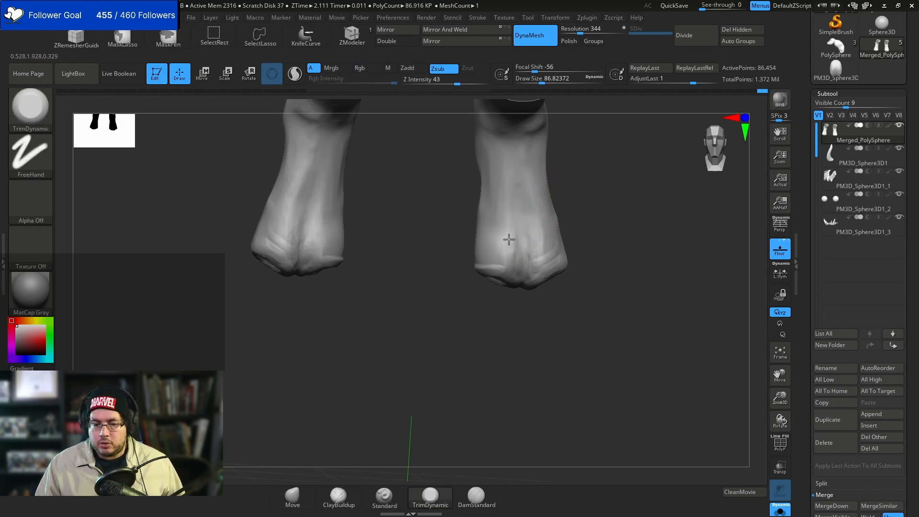
{"action": "right_click_drag", "start_coordinate": [537, 271], "coordinate": [542, 279]}
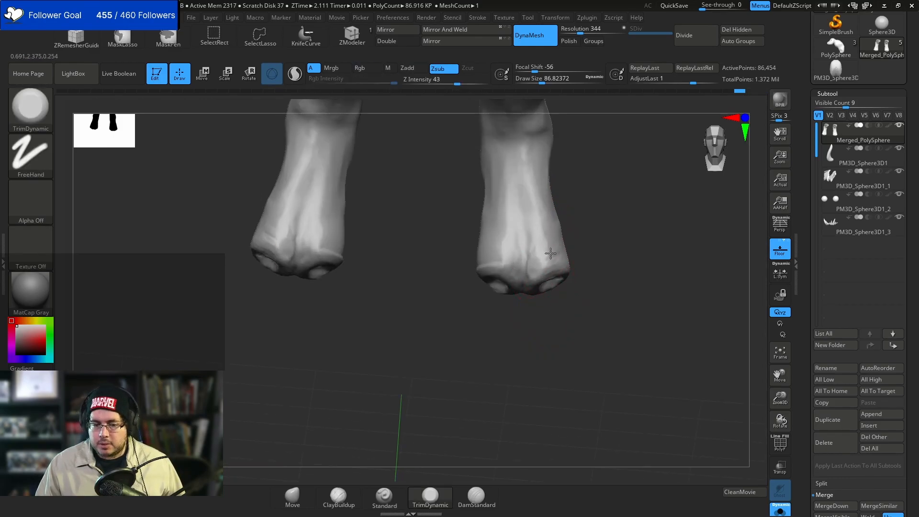
{"action": "right_click_drag", "start_coordinate": [495, 260], "coordinate": [471, 262]}
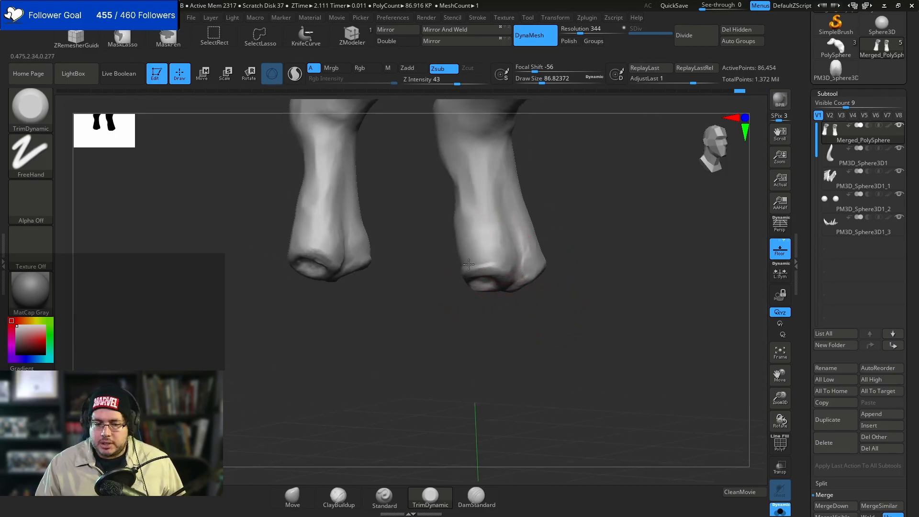
{"action": "right_click_drag", "start_coordinate": [444, 293], "coordinate": [469, 183]}
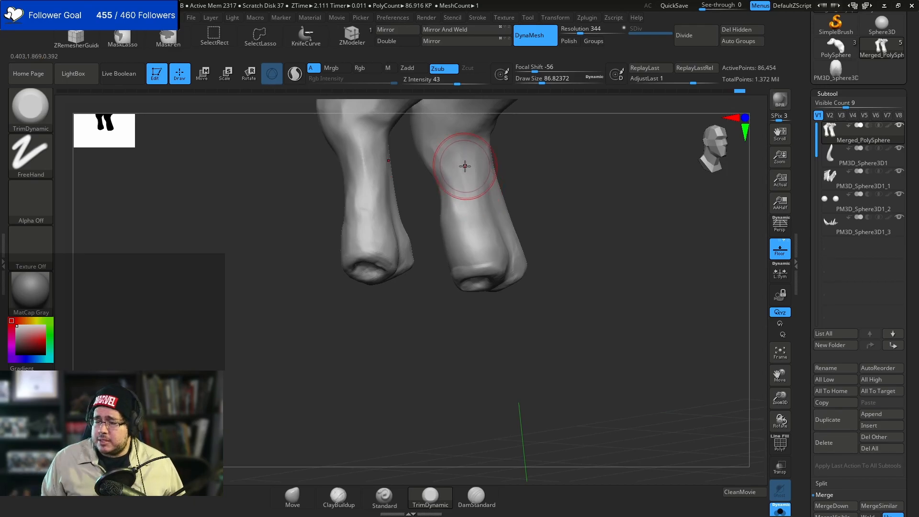
- Flatten the ankles and sides of the hind feet with TrimDynamic at a draw size of about 124
{"action": "mouse_move", "coordinate": [465, 166]}
{"action": "right_mouse_down"}
{"action": "mouse_move", "coordinate": [580, 232]}
{"action": "mouse_move", "coordinate": [441, 211]}
{"action": "mouse_move", "coordinate": [421, 211]}
{"action": "mouse_move", "coordinate": [421, 219]}
{"action": "right_mouse_up"}
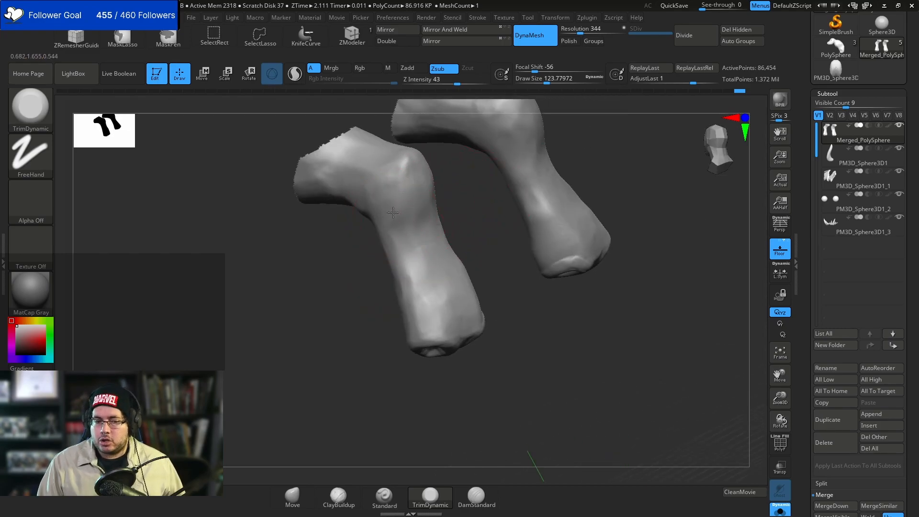
{"action": "right_click_drag", "start_coordinate": [368, 278], "coordinate": [380, 240]}
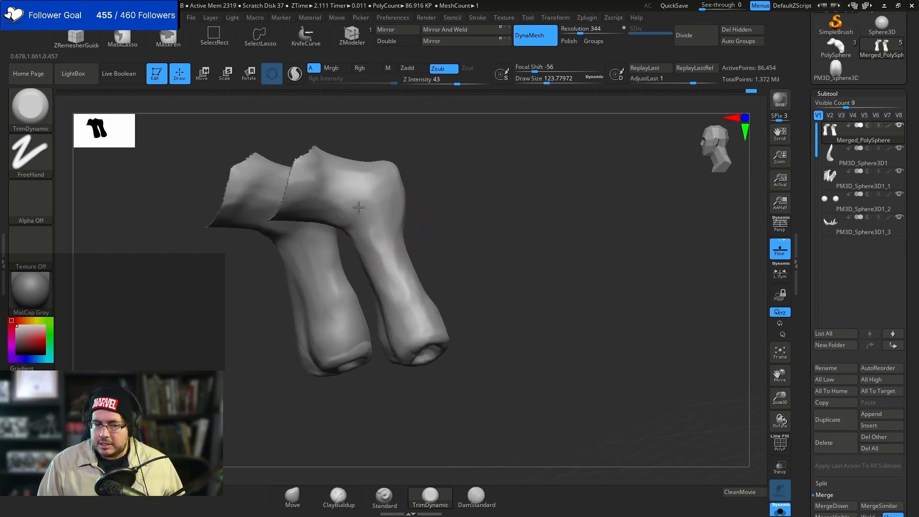
{"action": "right_click_drag", "start_coordinate": [393, 207], "coordinate": [428, 268]}
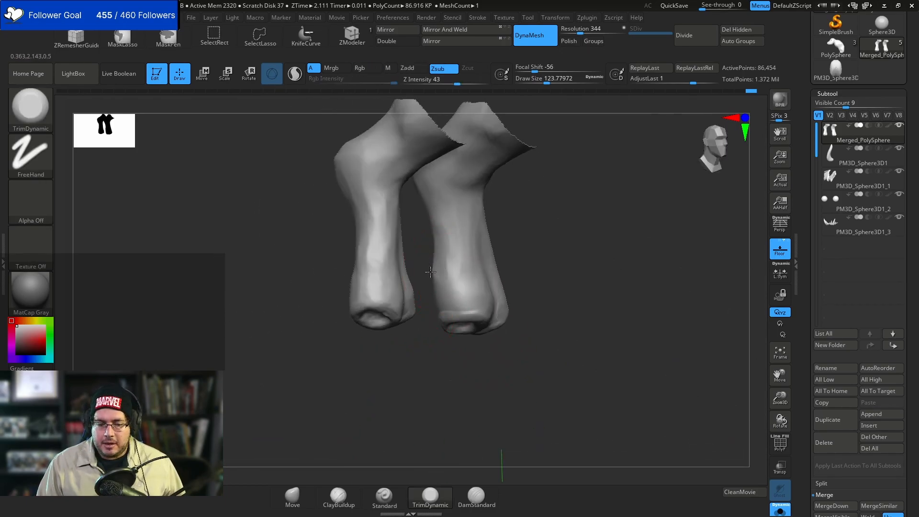
{"action": "right_click_drag", "start_coordinate": [610, 205], "coordinate": [472, 280]}
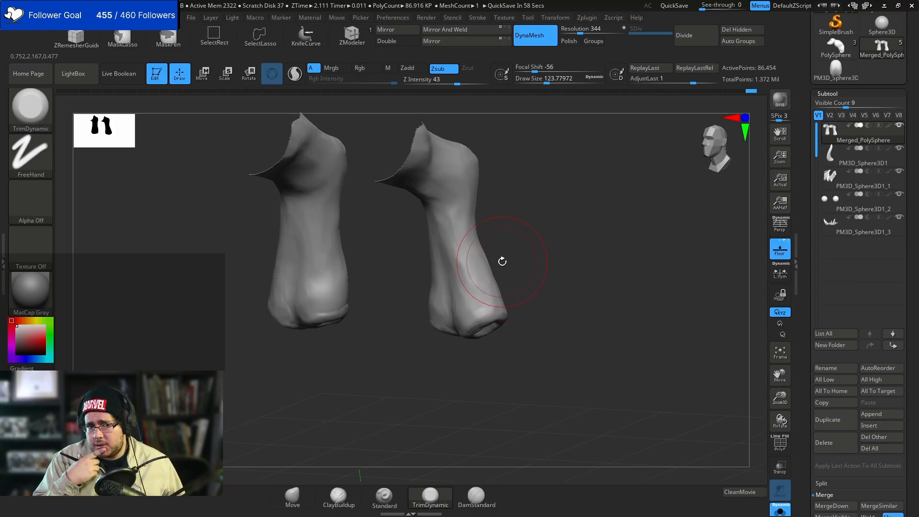
{"action": "right_click_drag", "start_coordinate": [477, 251], "coordinate": [471, 230]}
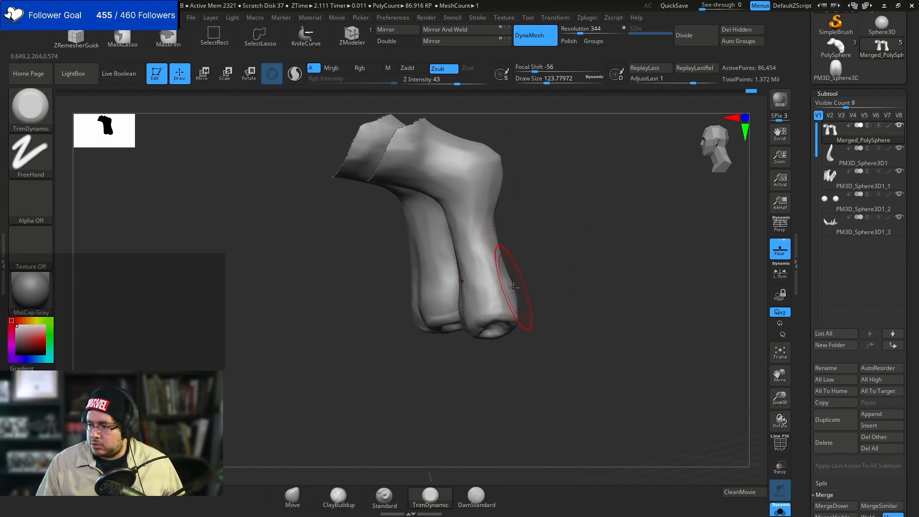
{"action": "right_click_drag", "start_coordinate": [492, 253], "coordinate": [520, 270]}
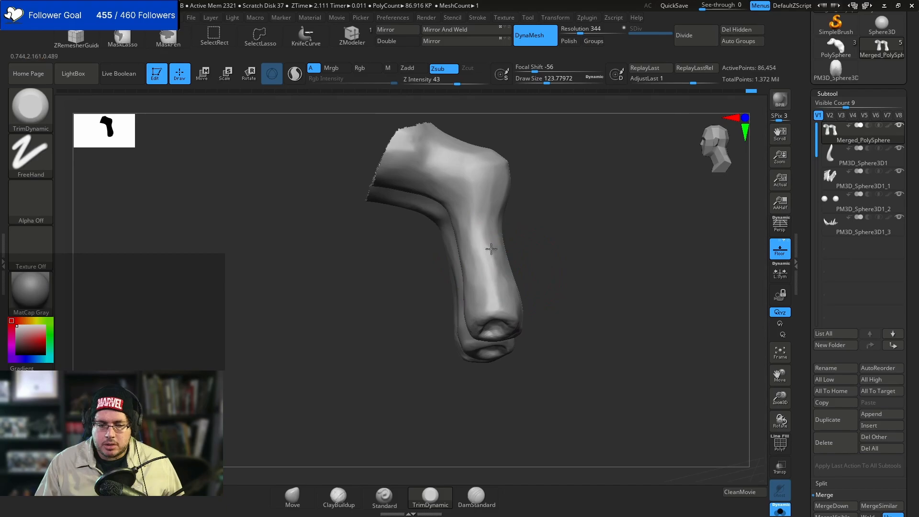
- Reshape the side profile of the hind feet with the Move brush, using draw sizes of about 234 and 197
{"action": "right_click_drag", "start_coordinate": [541, 257], "coordinate": [499, 212]}
{"action": "key", "text": "b"}
{"action": "key", "text": "m"}
{"action": "key", "text": "v"}
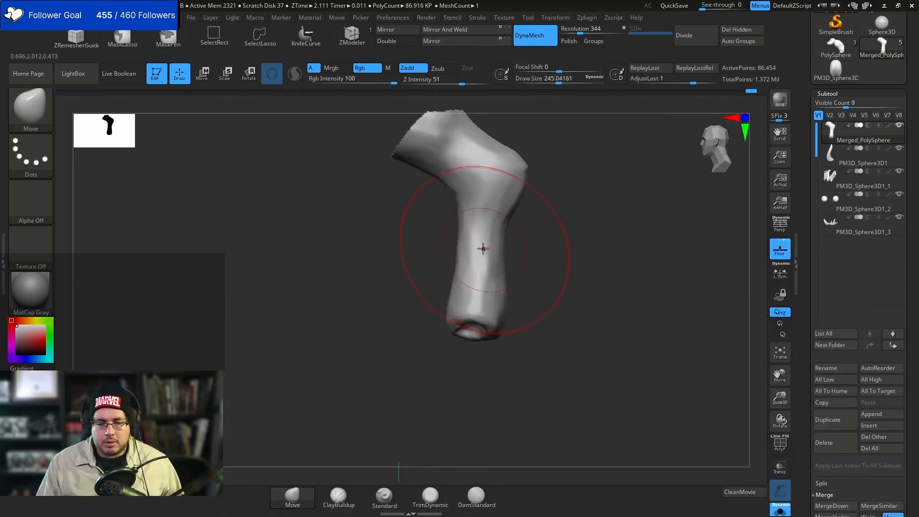
{"action": "key", "text": "space"}
{"action": "left_click_drag", "start_coordinate": [486, 242], "coordinate": [504, 237]}
{"action": "key", "text": "space"}
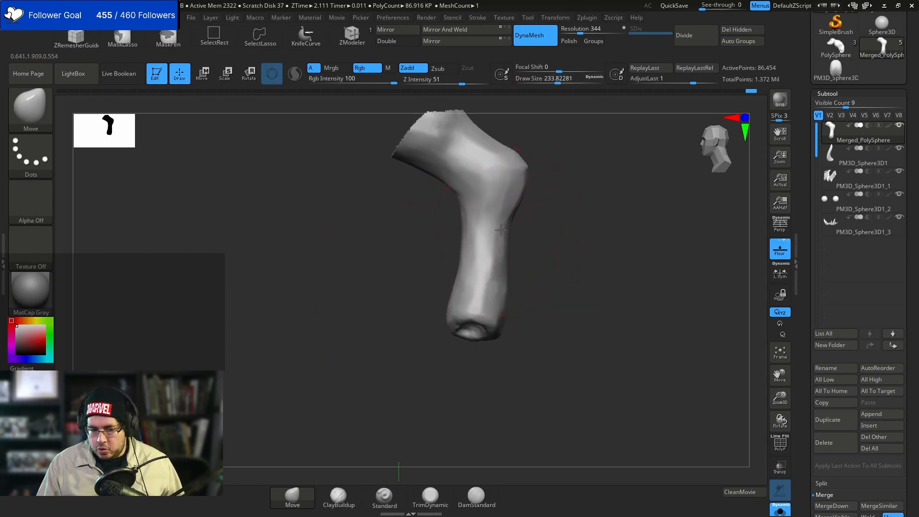
{"action": "key", "text": "space"}
{"action": "left_click_drag", "start_coordinate": [503, 275], "coordinate": [498, 275]}
{"action": "right_click_drag", "start_coordinate": [522, 299], "coordinate": [506, 301]}
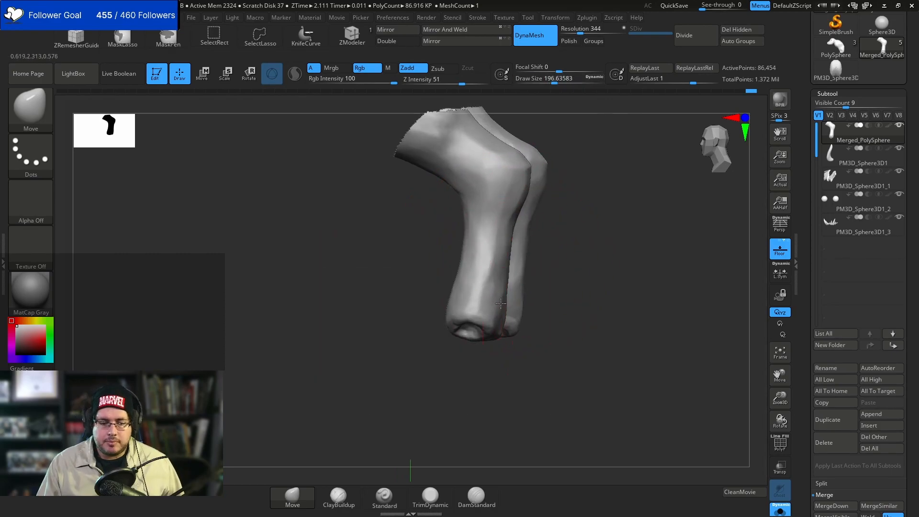
{"action": "right_click_drag", "start_coordinate": [495, 269], "coordinate": [453, 279], "text": "shift"}
{"action": "right_click_drag", "start_coordinate": [541, 229], "coordinate": [577, 261], "text": "ctrl"}
- Turn off solo to show the whole creature and select the PM3D_Sphere3D1_3 subtool
{"action": "left_click", "coordinate": [780, 511]}
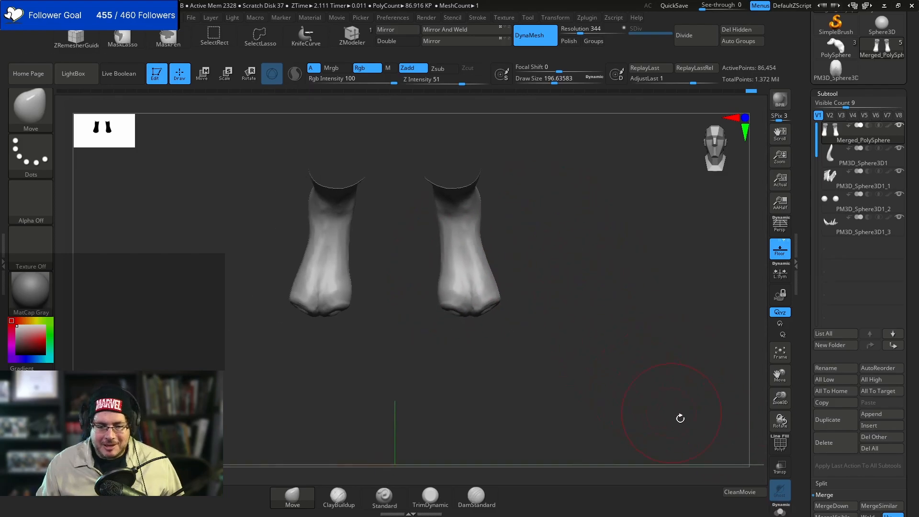
{"action": "mouse_move", "coordinate": [619, 318]}
{"action": "right_mouse_down"}
{"action": "mouse_move", "coordinate": [600, 322]}
{"action": "mouse_move", "coordinate": [587, 285]}
{"action": "mouse_move", "coordinate": [616, 305]}
{"action": "mouse_move", "coordinate": [486, 281]}
{"action": "right_mouse_up"}
{"action": "key", "text": "b"}
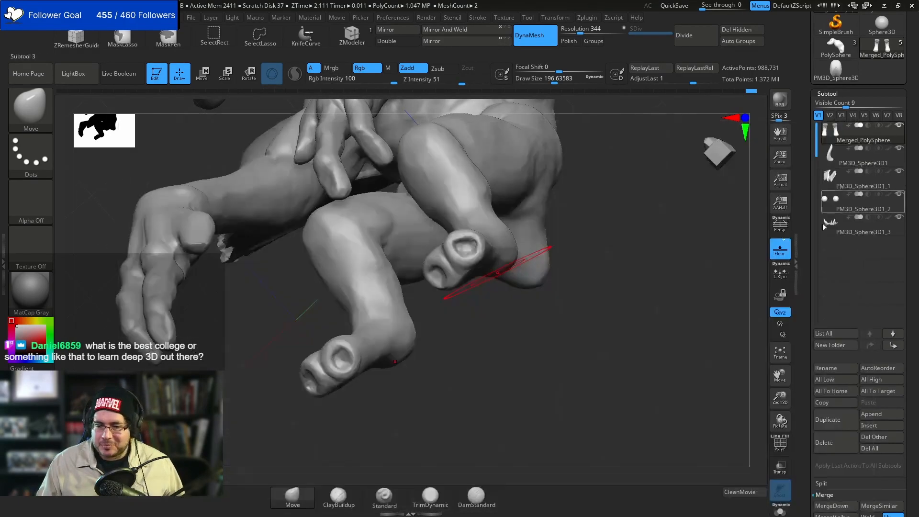
{"action": "left_click", "coordinate": [834, 230]}
{"action": "right_click_drag", "start_coordinate": [537, 318], "coordinate": [549, 305]}
- Insert a claw into a hind foot toe socket with the InsertMesh brush at a draw size of about 124
{"action": "key", "text": "b"}
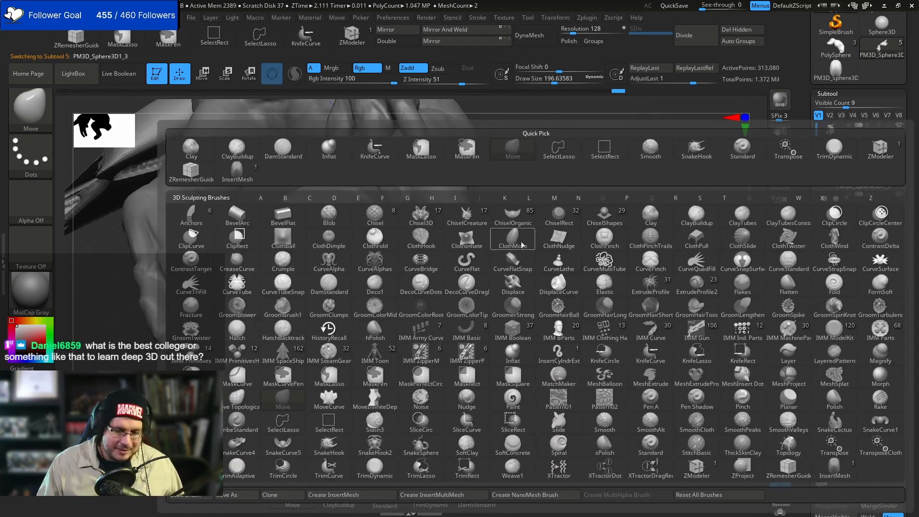
{"action": "left_click", "coordinate": [244, 180]}
{"action": "key", "text": "space"}
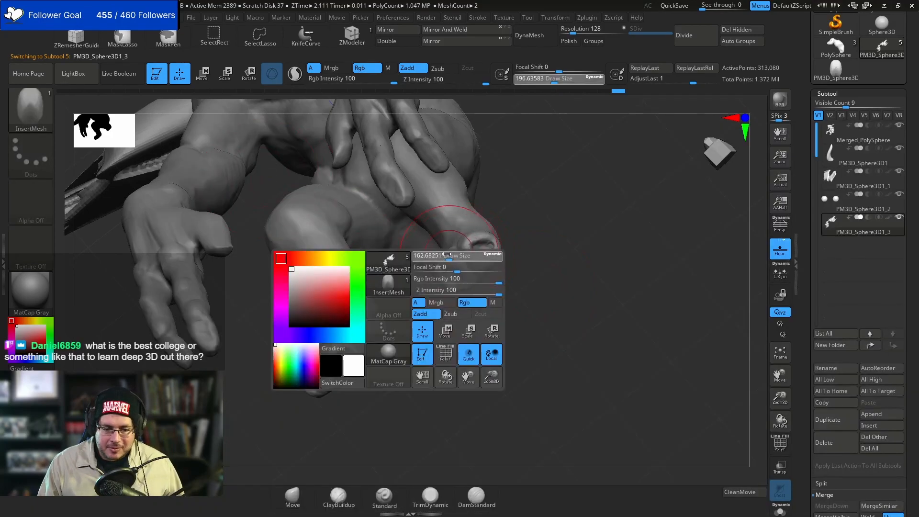
{"action": "left_click", "coordinate": [457, 276], "text": "ctrl+shift"}
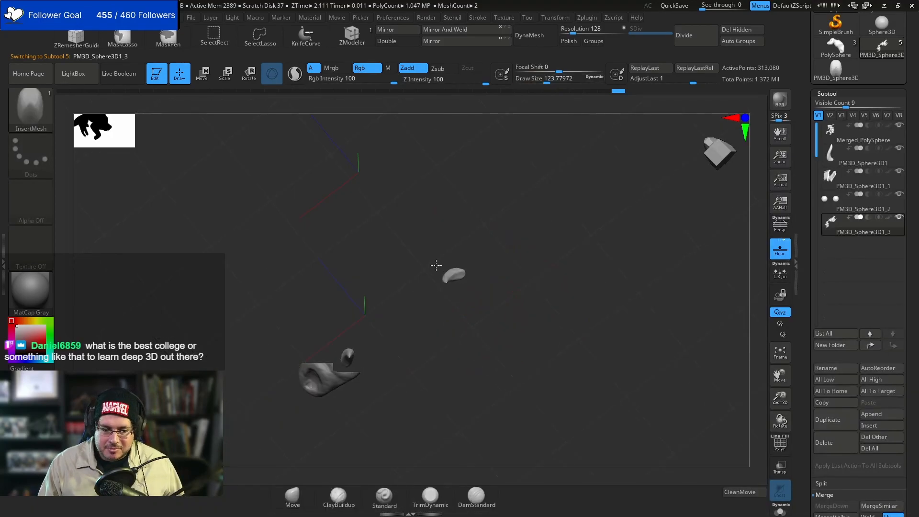
{"action": "left_click", "coordinate": [679, 297], "text": "ctrl+shift"}
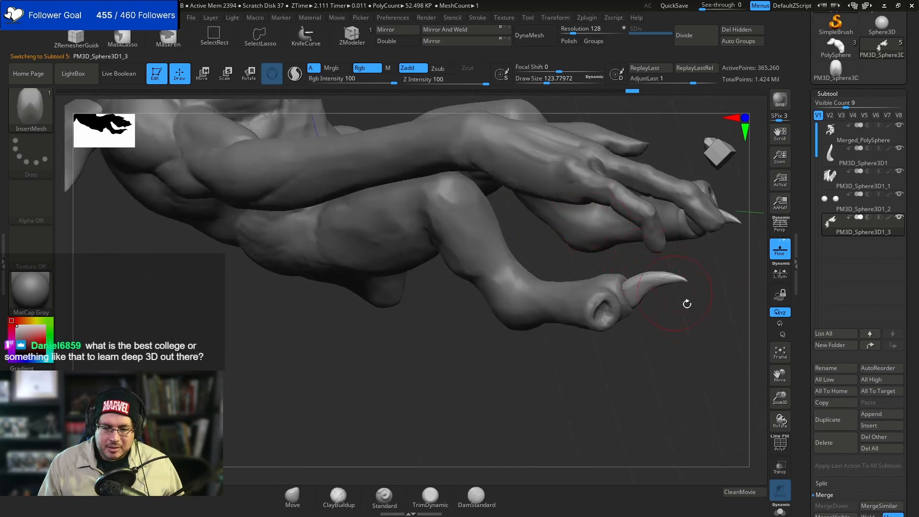
- Isolate the inserted toe claw and adjust its placement in the socket with the transform gizmo
{"action": "left_click_drag", "start_coordinate": [625, 317], "coordinate": [621, 296], "text": "ctrl+shift"}
{"action": "left_click", "coordinate": [621, 296], "text": "ctrl+shift"}
{"action": "key", "text": "w"}
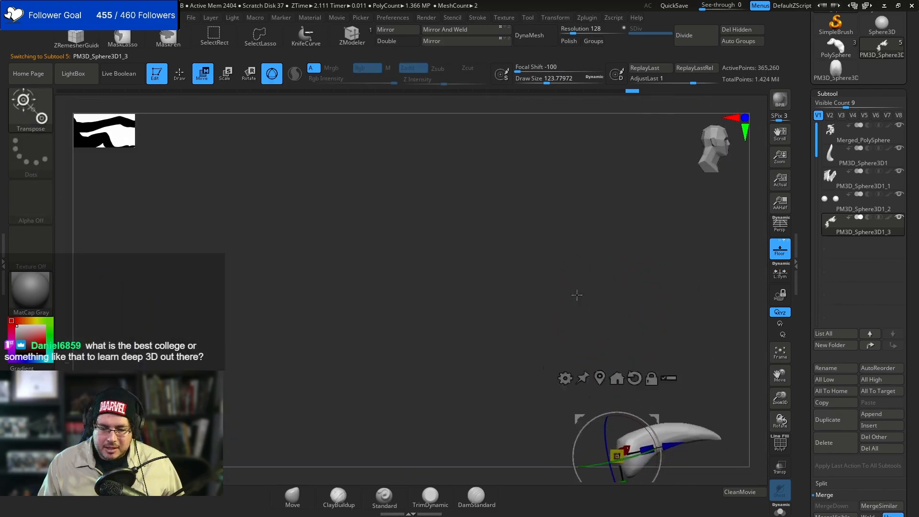
{"action": "left_click_drag", "start_coordinate": [546, 315], "coordinate": [526, 313]}
{"action": "left_click_drag", "start_coordinate": [552, 281], "coordinate": [539, 339]}
{"action": "mouse_move", "coordinate": [565, 368]}
{"action": "left_mouse_down"}
{"action": "mouse_move", "coordinate": [601, 293]}
{"action": "mouse_move", "coordinate": [574, 352]}
{"action": "mouse_move", "coordinate": [551, 253]}
{"action": "left_mouse_up"}
- Insert a second claw into the foot's other toe socket and fit it with the transform gizmo
{"action": "key", "text": "q"}
{"action": "left_click_drag", "start_coordinate": [464, 279], "coordinate": [517, 262]}
{"action": "key", "text": "e"}
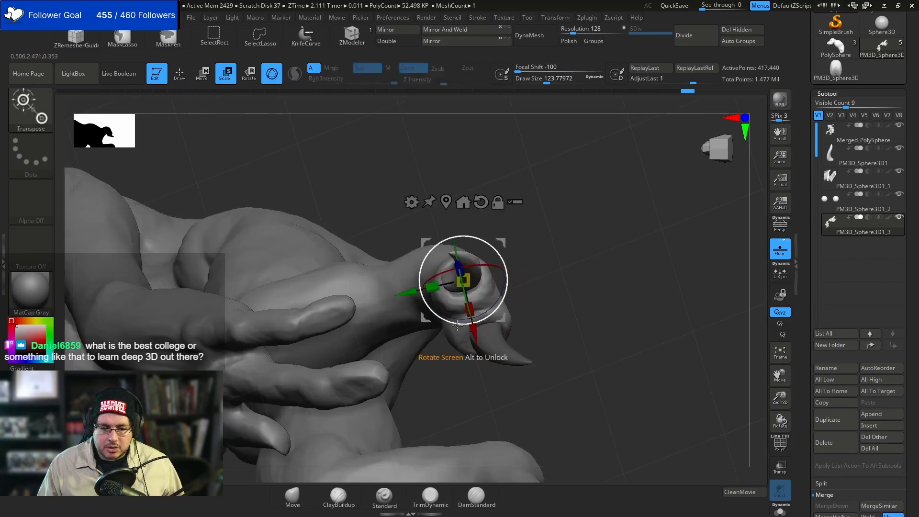
{"action": "left_click_drag", "start_coordinate": [531, 292], "coordinate": [489, 261]}
{"action": "left_click_drag", "start_coordinate": [370, 335], "coordinate": [473, 293]}
{"action": "left_click_drag", "start_coordinate": [625, 277], "coordinate": [548, 271]}
{"action": "left_click_drag", "start_coordinate": [506, 293], "coordinate": [510, 295]}
{"action": "left_click_drag", "start_coordinate": [442, 286], "coordinate": [486, 295]}
{"action": "left_click_drag", "start_coordinate": [447, 345], "coordinate": [453, 312]}
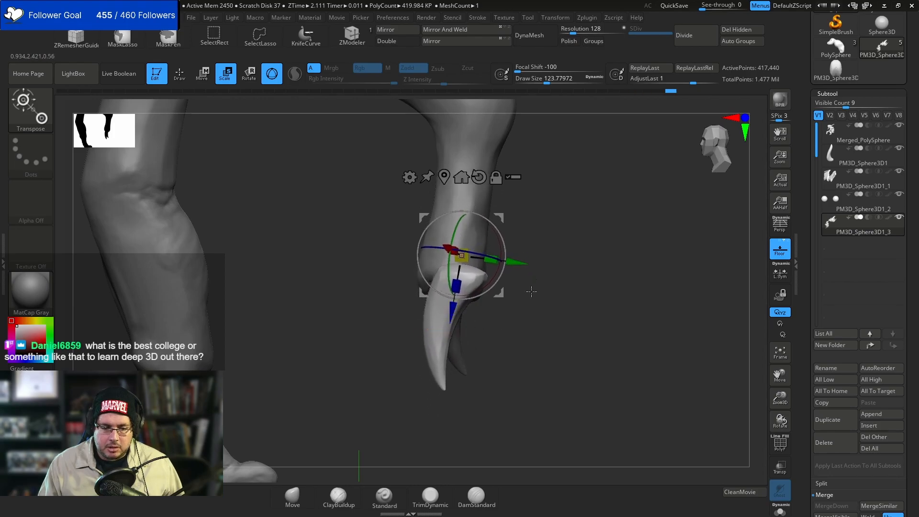
- Rotate and shift the second toe claw so its base seats in the socket beside the first claw
{"action": "left_click_drag", "start_coordinate": [529, 285], "coordinate": [579, 282]}
{"action": "left_click_drag", "start_coordinate": [509, 238], "coordinate": [531, 245]}
{"action": "left_click_drag", "start_coordinate": [500, 279], "coordinate": [442, 247]}
{"action": "left_click_drag", "start_coordinate": [517, 248], "coordinate": [469, 263]}
{"action": "left_click_drag", "start_coordinate": [328, 255], "coordinate": [338, 256]}
{"action": "left_click_drag", "start_coordinate": [479, 243], "coordinate": [608, 253]}
{"action": "left_click_drag", "start_coordinate": [317, 350], "coordinate": [355, 348]}
{"action": "left_click_drag", "start_coordinate": [388, 322], "coordinate": [389, 326]}
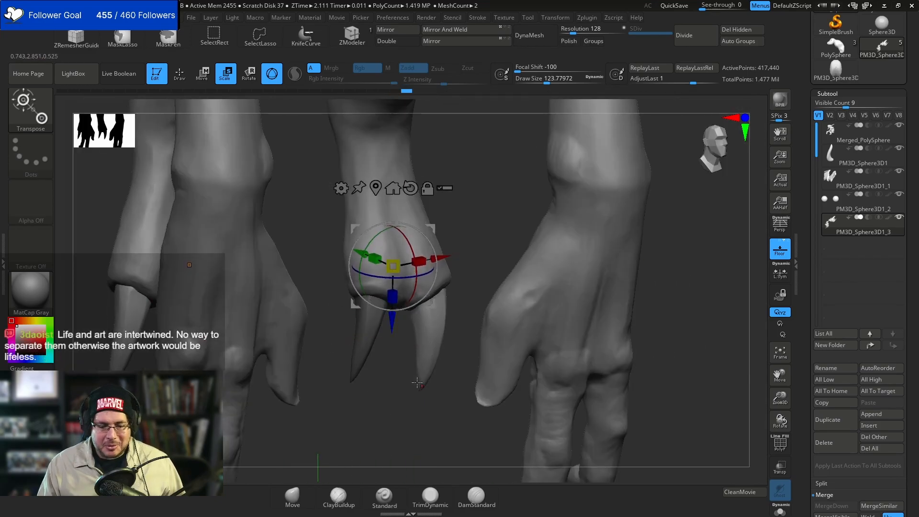
- Fine-tune the position of the toe claws on the hind foot
{"action": "key", "text": "q"}
{"action": "mouse_move", "coordinate": [458, 356]}
{"action": "left_mouse_down"}
{"action": "mouse_move", "coordinate": [463, 323]}
{"action": "mouse_move", "coordinate": [429, 297]}
{"action": "left_mouse_up"}
{"action": "key", "text": "w"}
{"action": "left_click_drag", "start_coordinate": [355, 375], "coordinate": [357, 371]}
{"action": "key", "text": "q"}
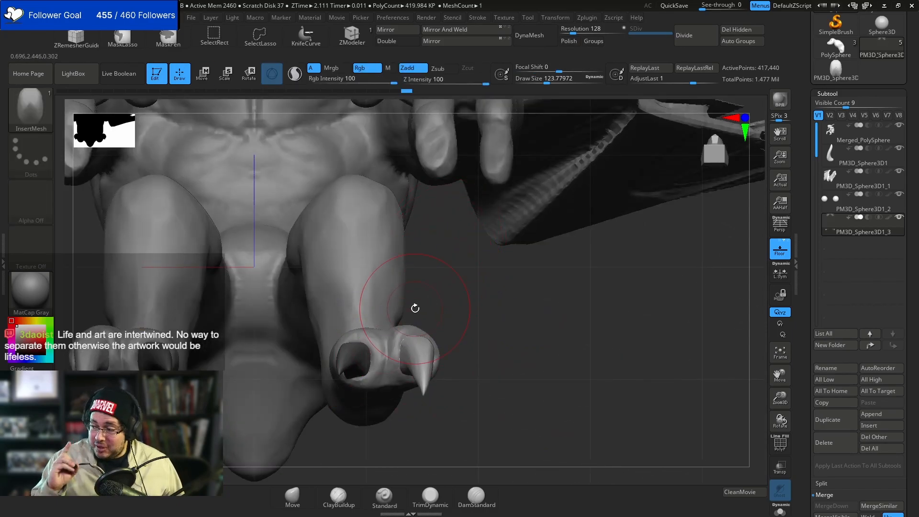
- Insert a smaller claw on a fingertip of the hand with InsertMesh at a draw size of about 65
{"action": "left_click_drag", "start_coordinate": [564, 295], "coordinate": [545, 289], "text": "alt"}
{"action": "left_click_drag", "start_coordinate": [533, 375], "coordinate": [552, 398], "text": "alt"}
{"action": "left_click_drag", "start_coordinate": [512, 313], "coordinate": [509, 292]}
{"action": "mouse_move", "coordinate": [528, 279]}
{"action": "left_mouse_down", "text": "alt"}
{"action": "mouse_move", "coordinate": [537, 298]}
{"action": "mouse_move", "coordinate": [547, 252]}
{"action": "mouse_move", "coordinate": [553, 286]}
{"action": "mouse_move", "coordinate": [561, 231]}
{"action": "mouse_move", "coordinate": [563, 261]}
{"action": "mouse_move", "coordinate": [566, 252]}
{"action": "mouse_move", "coordinate": [512, 297]}
{"action": "mouse_move", "coordinate": [498, 256]}
{"action": "mouse_move", "coordinate": [527, 293]}
{"action": "mouse_move", "coordinate": [504, 271]}
{"action": "left_mouse_up", "text": "alt"}
{"action": "key", "text": "space"}
{"action": "mouse_move", "coordinate": [441, 281]}
{"action": "left_mouse_down"}
{"action": "mouse_move", "coordinate": [430, 280]}
{"action": "mouse_move", "coordinate": [462, 290]}
{"action": "left_mouse_up"}
{"action": "left_click_drag", "start_coordinate": [440, 388], "coordinate": [438, 308]}
- Rotate and shift the new fingertip claw so its base seats on the first finger and follows its direction
{"action": "key", "text": "w"}
{"action": "key", "text": "e"}
{"action": "mouse_move", "coordinate": [451, 231]}
{"action": "left_mouse_down"}
{"action": "mouse_move", "coordinate": [443, 229]}
{"action": "mouse_move", "coordinate": [462, 231]}
{"action": "left_mouse_up"}
{"action": "left_click_drag", "start_coordinate": [373, 237], "coordinate": [421, 354]}
{"action": "left_click_drag", "start_coordinate": [516, 228], "coordinate": [518, 273], "text": "shift"}
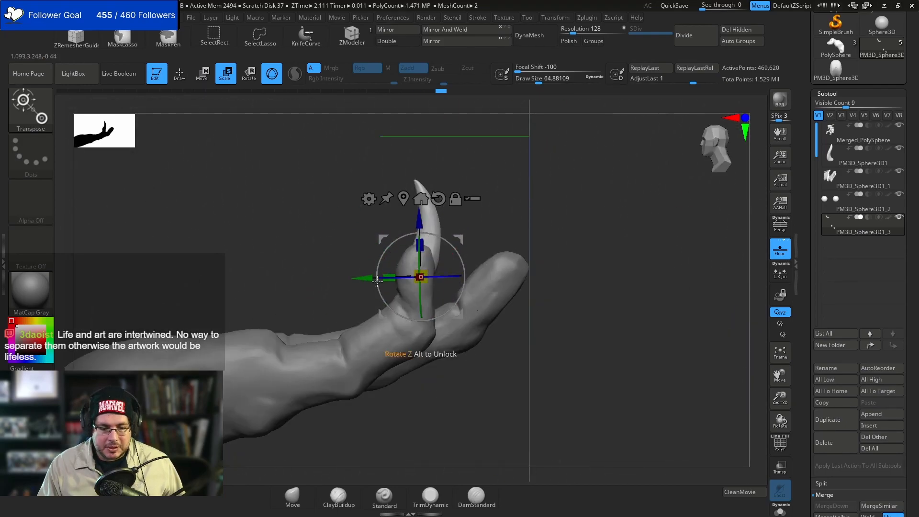
{"action": "left_click_drag", "start_coordinate": [511, 178], "coordinate": [428, 221], "text": "shift"}
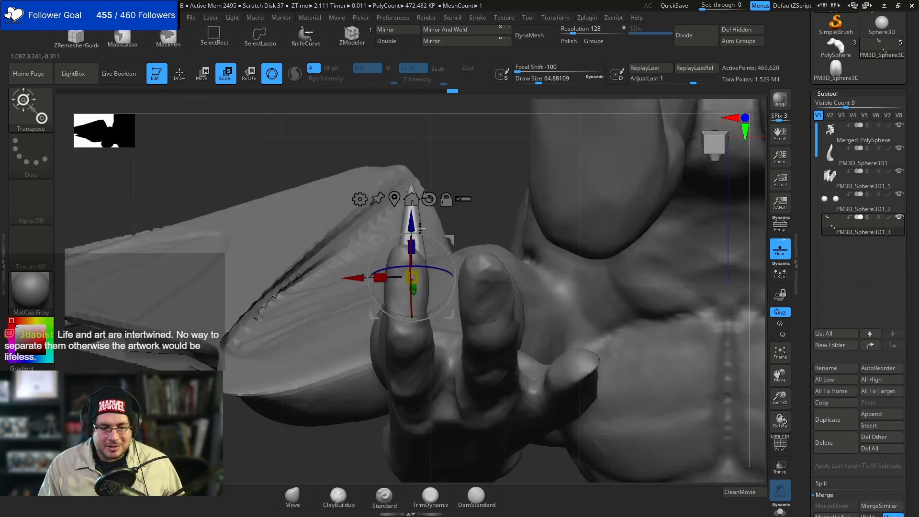
{"action": "left_click_drag", "start_coordinate": [361, 279], "coordinate": [356, 279]}
{"action": "left_click_drag", "start_coordinate": [463, 163], "coordinate": [536, 168], "text": "shift"}
{"action": "left_click_drag", "start_coordinate": [356, 293], "coordinate": [361, 290]}
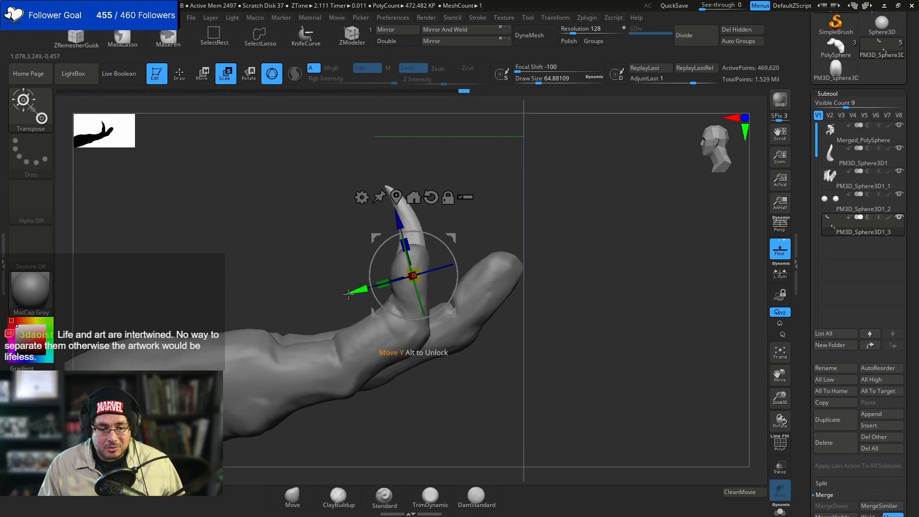
{"action": "left_click_drag", "start_coordinate": [502, 176], "coordinate": [461, 185], "text": "shift"}
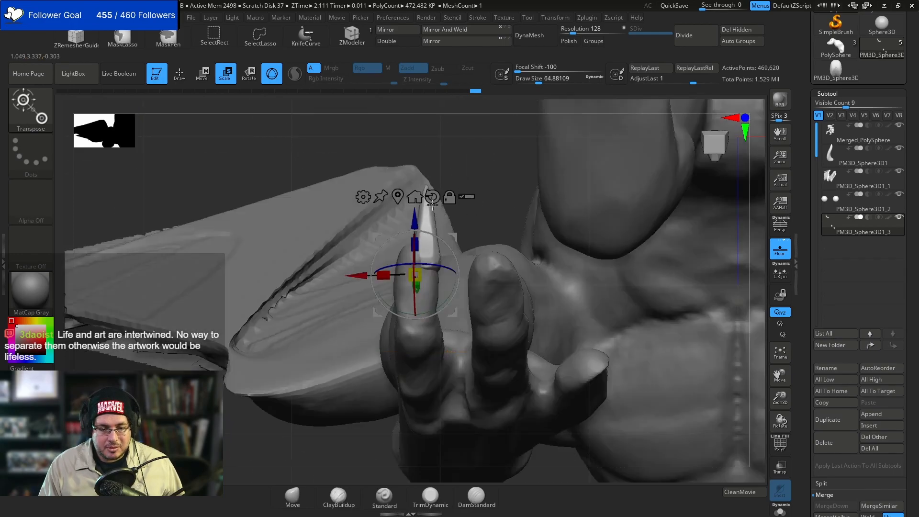
{"action": "left_click_drag", "start_coordinate": [359, 276], "coordinate": [347, 276]}
- Insert a claw on the neighbouring fingertip with InsertMesh and orient it to follow the finger
{"action": "key", "text": "q"}
{"action": "mouse_move", "coordinate": [471, 173]}
{"action": "left_mouse_down"}
{"action": "mouse_move", "coordinate": [548, 201]}
{"action": "mouse_move", "coordinate": [512, 222]}
{"action": "mouse_move", "coordinate": [514, 261]}
{"action": "mouse_move", "coordinate": [504, 271]}
{"action": "left_mouse_up"}
{"action": "key", "text": "w"}
{"action": "key", "text": "q"}
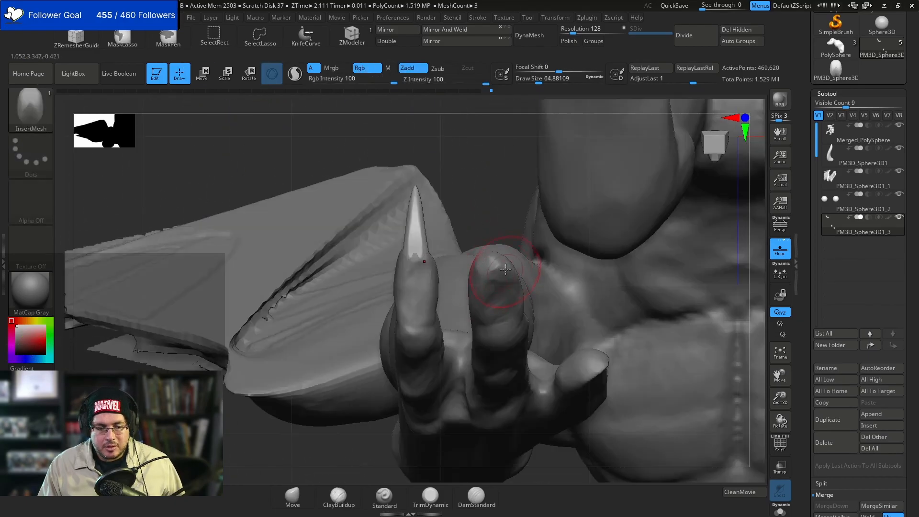
{"action": "left_click_drag", "start_coordinate": [494, 322], "coordinate": [604, 248]}
{"action": "key", "text": "e"}
{"action": "left_click_drag", "start_coordinate": [548, 235], "coordinate": [524, 224]}
{"action": "left_click_drag", "start_coordinate": [514, 279], "coordinate": [512, 284]}
{"action": "left_click_drag", "start_coordinate": [456, 268], "coordinate": [440, 266]}
{"action": "left_click_drag", "start_coordinate": [513, 218], "coordinate": [544, 281]}
- Fine-tune the position and angle of the second fingertip claw so it is centred on the finger
{"action": "left_click_drag", "start_coordinate": [306, 445], "coordinate": [312, 421], "text": "shift"}
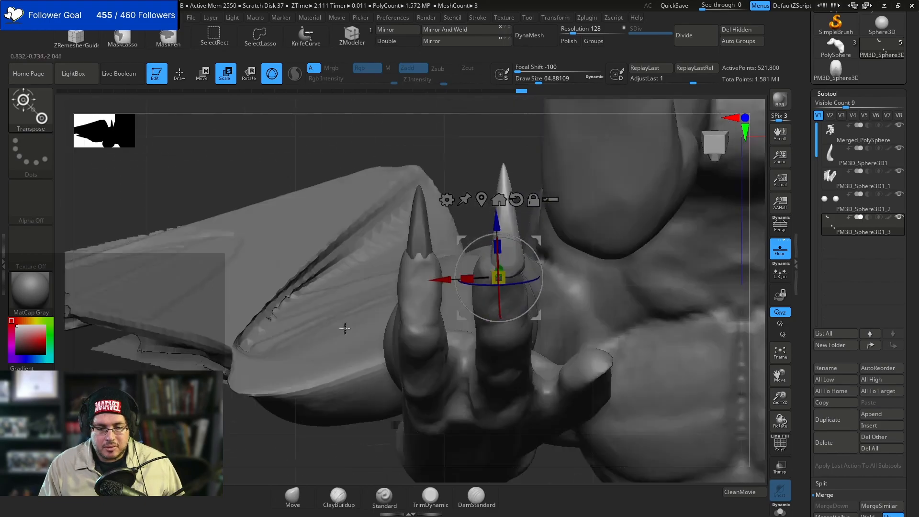
{"action": "left_click_drag", "start_coordinate": [443, 281], "coordinate": [433, 281]}
{"action": "left_click_drag", "start_coordinate": [468, 225], "coordinate": [541, 208]}
{"action": "left_click_drag", "start_coordinate": [539, 295], "coordinate": [545, 297]}
{"action": "mouse_move", "coordinate": [467, 357]}
{"action": "left_mouse_down"}
{"action": "mouse_move", "coordinate": [428, 365]}
{"action": "mouse_move", "coordinate": [425, 321]}
{"action": "left_mouse_up"}
{"action": "key", "text": "q"}
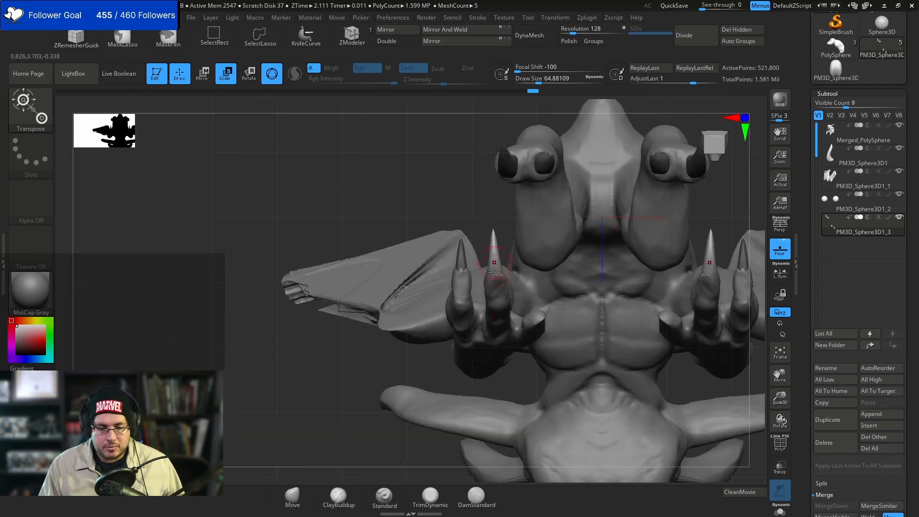
- Insert a claw on the thumb tip with InsertMesh at a draw size of about 65 and roughly align it
{"action": "mouse_move", "coordinate": [372, 387]}
{"action": "left_mouse_down"}
{"action": "mouse_move", "coordinate": [353, 287]}
{"action": "mouse_move", "coordinate": [366, 295]}
{"action": "mouse_move", "coordinate": [378, 331]}
{"action": "mouse_move", "coordinate": [421, 330]}
{"action": "left_mouse_up"}
{"action": "left_click_drag", "start_coordinate": [477, 376], "coordinate": [545, 395]}
{"action": "left_click_drag", "start_coordinate": [601, 261], "coordinate": [602, 304]}
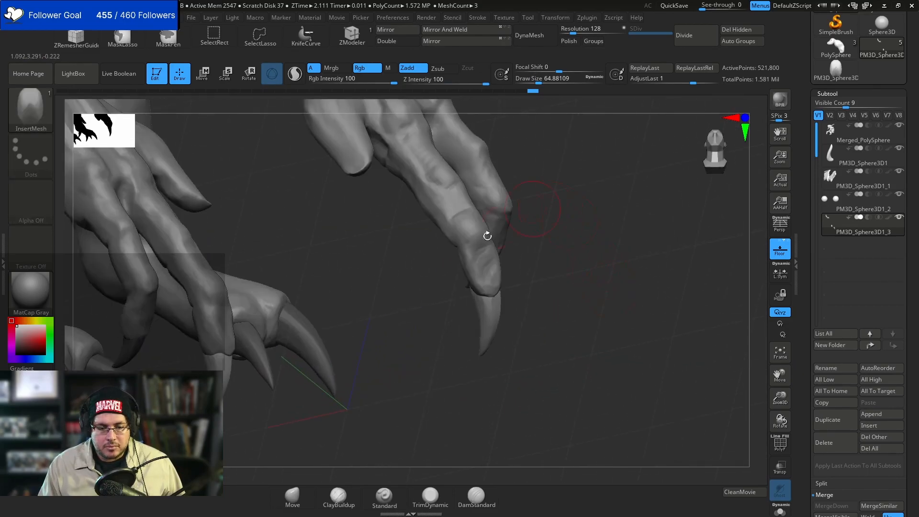
{"action": "left_click_drag", "start_coordinate": [363, 172], "coordinate": [384, 210]}
{"action": "left_click_drag", "start_coordinate": [565, 180], "coordinate": [569, 241], "text": "alt"}
{"action": "key", "text": "e"}
{"action": "left_click_drag", "start_coordinate": [307, 220], "coordinate": [329, 182]}
{"action": "left_click_drag", "start_coordinate": [371, 330], "coordinate": [329, 253]}
{"action": "left_click_drag", "start_coordinate": [590, 118], "coordinate": [643, 171], "text": "alt"}
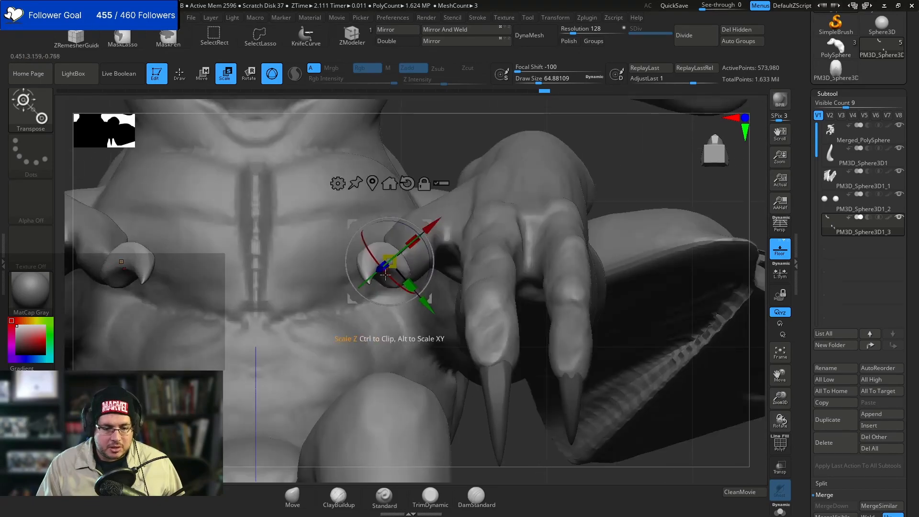
- Rotate and shift the thumb claw so its base sits in the thumb tip and points along it
{"action": "left_click_drag", "start_coordinate": [449, 162], "coordinate": [463, 226]}
{"action": "left_click_drag", "start_coordinate": [378, 317], "coordinate": [384, 286]}
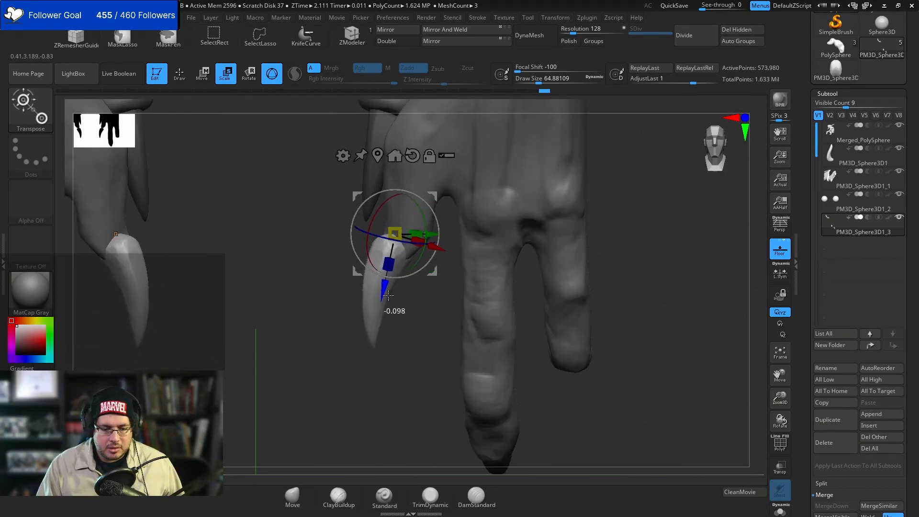
{"action": "left_click_drag", "start_coordinate": [397, 189], "coordinate": [368, 216]}
{"action": "left_click_drag", "start_coordinate": [428, 315], "coordinate": [364, 330]}
{"action": "left_click_drag", "start_coordinate": [381, 271], "coordinate": [471, 219]}
{"action": "left_click_drag", "start_coordinate": [436, 231], "coordinate": [417, 200]}
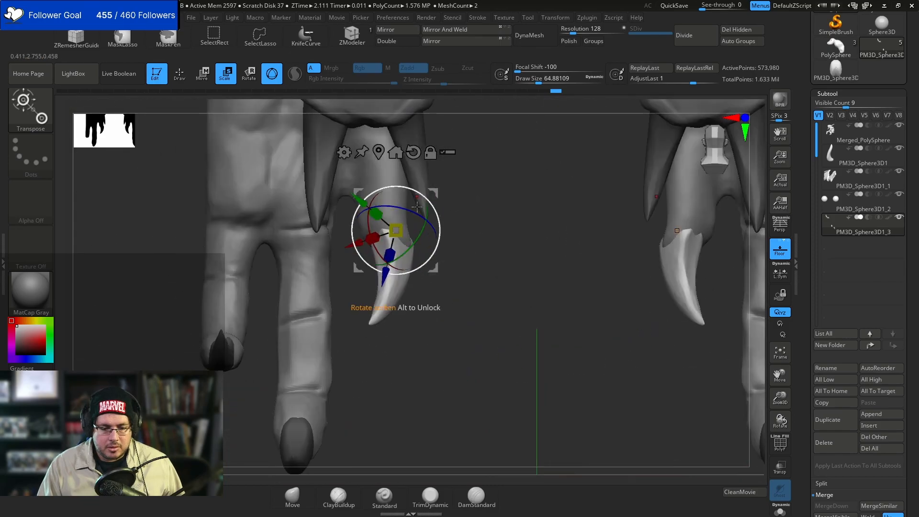
{"action": "left_click_drag", "start_coordinate": [446, 283], "coordinate": [427, 284]}
{"action": "mouse_move", "coordinate": [424, 252]}
{"action": "left_mouse_down"}
{"action": "mouse_move", "coordinate": [416, 254]}
{"action": "mouse_move", "coordinate": [474, 229]}
{"action": "mouse_move", "coordinate": [440, 268]}
{"action": "mouse_move", "coordinate": [403, 366]}
{"action": "mouse_move", "coordinate": [383, 307]}
{"action": "mouse_move", "coordinate": [390, 238]}
{"action": "mouse_move", "coordinate": [376, 239]}
{"action": "left_mouse_up"}
- Make the final placement adjustments to the thumb claw with the transform gizmo
{"action": "key", "text": "q"}
{"action": "key", "text": "w"}
{"action": "left_click_drag", "start_coordinate": [399, 317], "coordinate": [452, 280]}
{"action": "left_click_drag", "start_coordinate": [449, 206], "coordinate": [461, 200]}
{"action": "left_click_drag", "start_coordinate": [484, 171], "coordinate": [538, 165]}
{"action": "left_click_drag", "start_coordinate": [460, 233], "coordinate": [477, 236]}
{"action": "key", "text": "q"}
- Select the body subtool and reshape the shoulder and upper torso with the Move brush at a draw size of about 207
{"action": "mouse_move", "coordinate": [618, 274]}
{"action": "left_mouse_down"}
{"action": "mouse_move", "coordinate": [632, 285]}
{"action": "mouse_move", "coordinate": [604, 275]}
{"action": "left_mouse_up"}
{"action": "mouse_move", "coordinate": [603, 275]}
{"action": "left_mouse_down", "text": "alt"}
{"action": "mouse_move", "coordinate": [587, 243]}
{"action": "mouse_move", "coordinate": [545, 218]}
{"action": "mouse_move", "coordinate": [544, 306]}
{"action": "left_mouse_up", "text": "alt"}
{"action": "mouse_move", "coordinate": [538, 260]}
{"action": "left_mouse_down", "text": "alt"}
{"action": "mouse_move", "coordinate": [533, 277]}
{"action": "mouse_move", "coordinate": [567, 259]}
{"action": "mouse_move", "coordinate": [544, 232]}
{"action": "mouse_move", "coordinate": [573, 289]}
{"action": "mouse_move", "coordinate": [569, 256]}
{"action": "mouse_move", "coordinate": [504, 277]}
{"action": "left_mouse_up", "text": "alt"}
{"action": "left_click_drag", "start_coordinate": [558, 237], "coordinate": [466, 330], "text": "alt"}
{"action": "left_click", "coordinate": [525, 224], "text": "alt"}
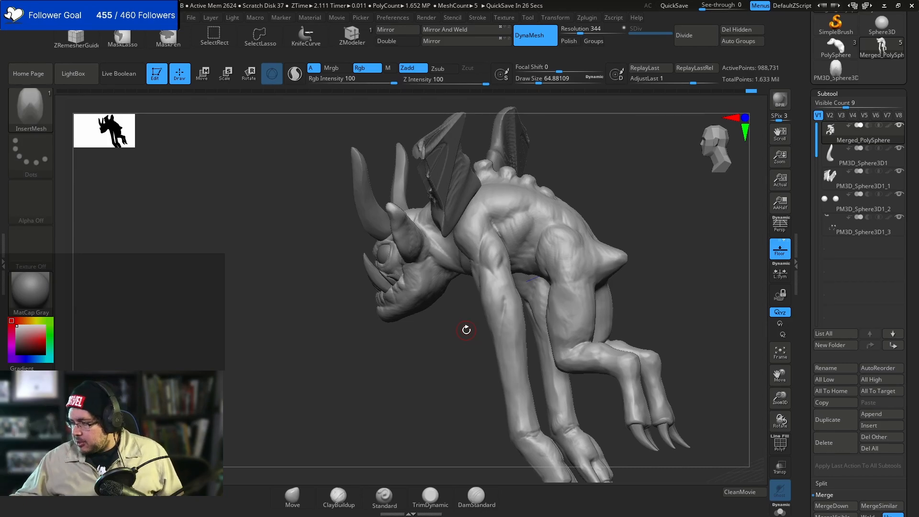
{"action": "mouse_move", "coordinate": [633, 207]}
{"action": "left_mouse_down"}
{"action": "mouse_move", "coordinate": [667, 201]}
{"action": "mouse_move", "coordinate": [617, 230]}
{"action": "mouse_move", "coordinate": [655, 203]}
{"action": "mouse_move", "coordinate": [538, 234]}
{"action": "mouse_move", "coordinate": [538, 253]}
{"action": "mouse_move", "coordinate": [492, 231]}
{"action": "mouse_move", "coordinate": [511, 232]}
{"action": "left_mouse_up"}
{"action": "key", "text": "b"}
{"action": "key", "text": "m"}
{"action": "key", "text": "v"}
{"action": "key", "text": "space"}
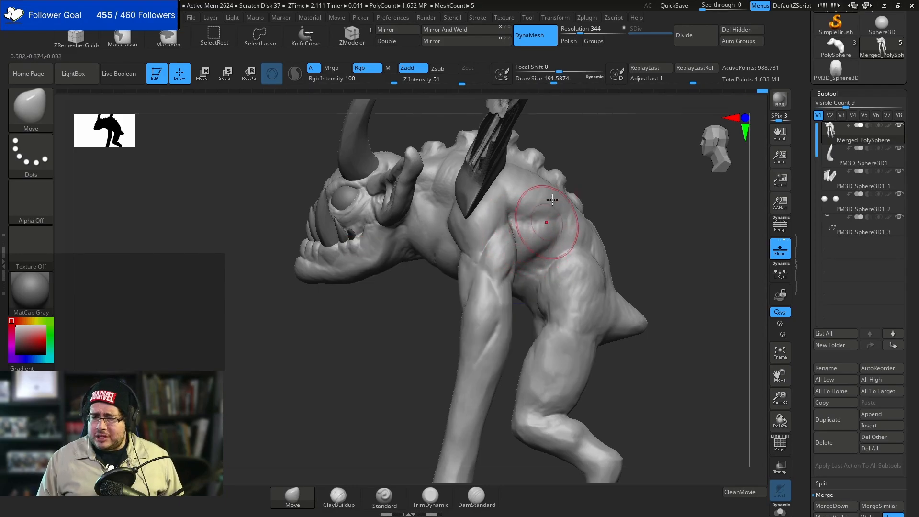
{"action": "key", "text": "space"}
{"action": "left_click_drag", "start_coordinate": [452, 218], "coordinate": [458, 218]}
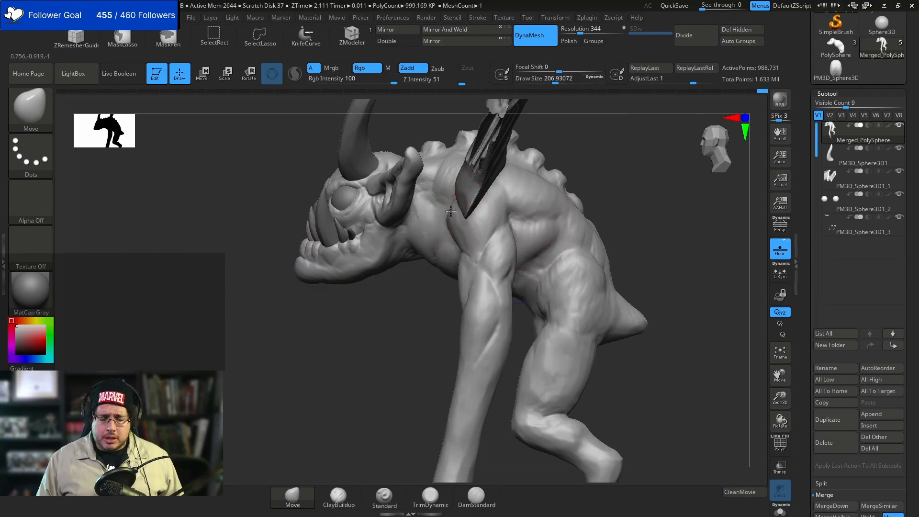
{"action": "key", "text": "f"}
{"action": "mouse_move", "coordinate": [616, 145]}
{"action": "left_mouse_down"}
{"action": "mouse_move", "coordinate": [580, 185]}
{"action": "mouse_move", "coordinate": [595, 180]}
{"action": "mouse_move", "coordinate": [644, 200]}
{"action": "mouse_move", "coordinate": [631, 236]}
{"action": "left_mouse_up"}
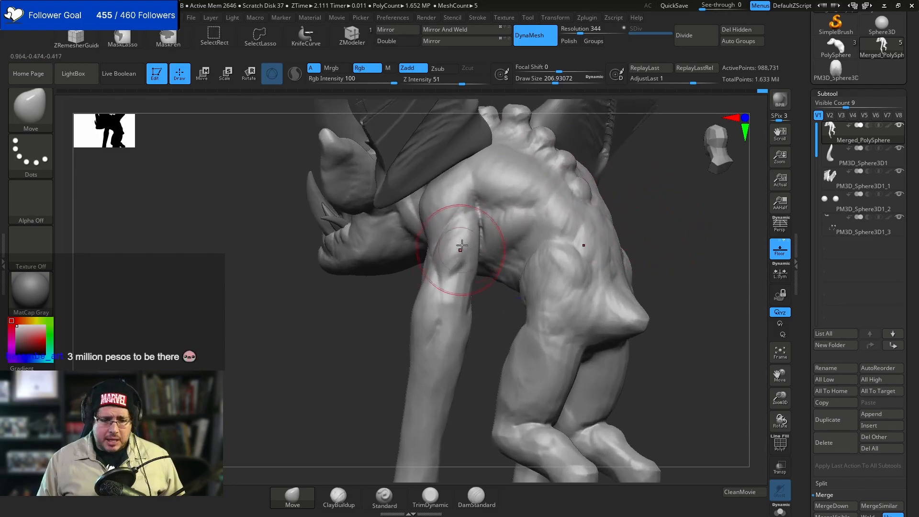
- Build up the arm muscles with ClayBuildup at a draw size of about 101
{"action": "key", "text": "b"}
{"action": "key", "text": "c"}
{"action": "key", "text": "b"}
{"action": "key", "text": "space"}
{"action": "mouse_move", "coordinate": [463, 241]}
{"action": "left_mouse_down"}
{"action": "mouse_move", "coordinate": [440, 307]}
{"action": "mouse_move", "coordinate": [375, 322]}
{"action": "left_mouse_up"}
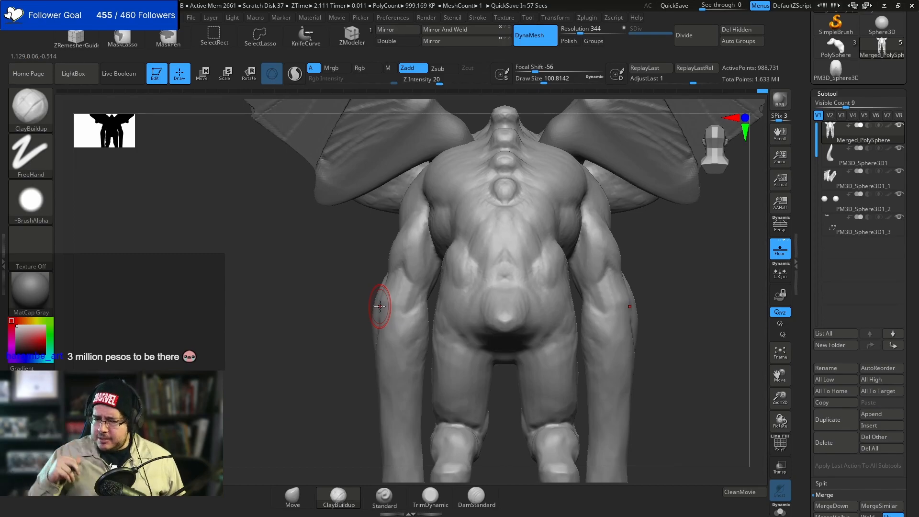
{"action": "mouse_move", "coordinate": [706, 277]}
{"action": "left_mouse_down"}
{"action": "mouse_move", "coordinate": [682, 276]}
{"action": "mouse_move", "coordinate": [678, 293]}
{"action": "mouse_move", "coordinate": [642, 242]}
{"action": "mouse_move", "coordinate": [615, 302]}
{"action": "mouse_move", "coordinate": [537, 252]}
{"action": "left_mouse_up"}
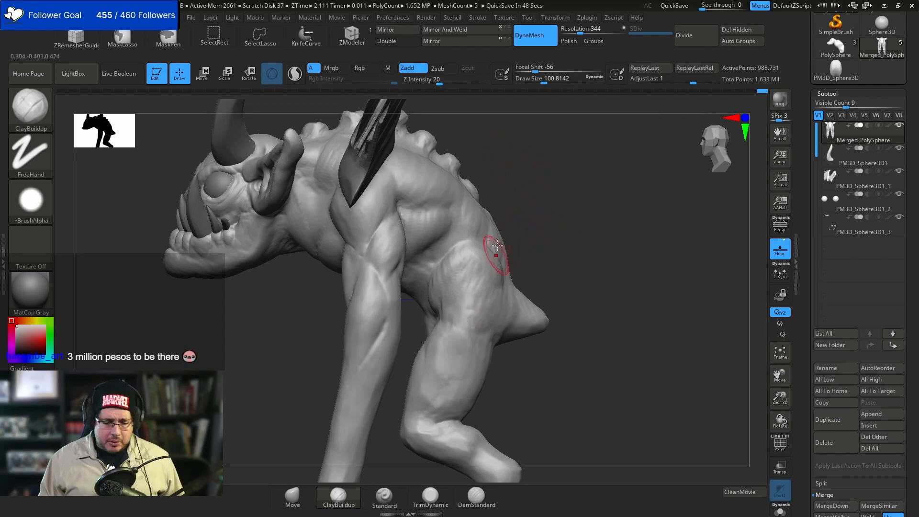
- Reshape the hip and flank in side view with the Move brush at a draw size of about 202
{"action": "key", "text": "b"}
{"action": "key", "text": "m"}
{"action": "key", "text": "v"}
{"action": "key", "text": "space"}
{"action": "left_click_drag", "start_coordinate": [512, 264], "coordinate": [516, 264]}
{"action": "mouse_move", "coordinate": [462, 274]}
{"action": "left_mouse_down"}
{"action": "mouse_move", "coordinate": [446, 269]}
{"action": "mouse_move", "coordinate": [479, 269]}
{"action": "left_mouse_up"}
{"action": "key", "text": "space"}
{"action": "left_click_drag", "start_coordinate": [552, 205], "coordinate": [498, 210], "text": "shift"}
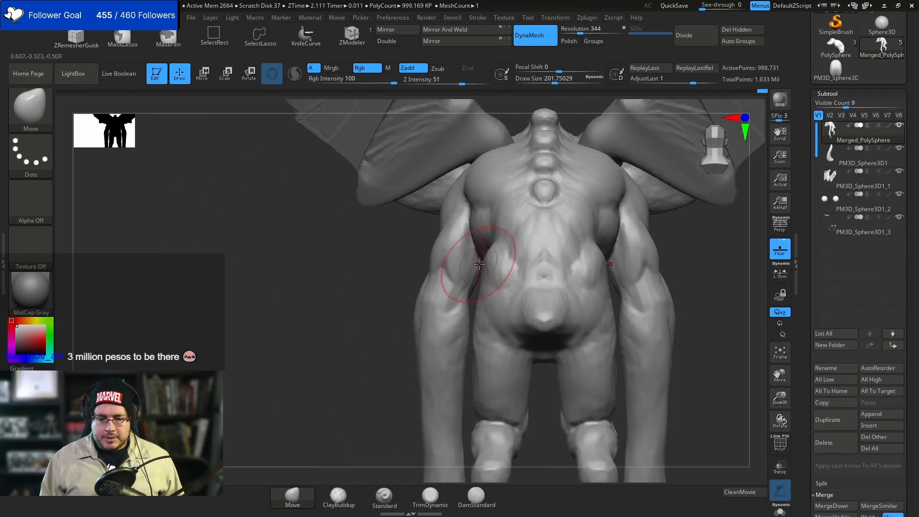
- Adjust the waist and inner arm contours from behind with the Move brush, reducing the draw size to about 172
{"action": "mouse_move", "coordinate": [360, 302]}
{"action": "left_mouse_down"}
{"action": "mouse_move", "coordinate": [370, 312]}
{"action": "mouse_move", "coordinate": [417, 303]}
{"action": "left_mouse_up"}
{"action": "key", "text": "space"}
{"action": "left_click_drag", "start_coordinate": [468, 287], "coordinate": [472, 287]}
{"action": "left_click_drag", "start_coordinate": [484, 271], "coordinate": [493, 261]}
{"action": "left_click_drag", "start_coordinate": [651, 217], "coordinate": [601, 200], "text": "shift"}
{"action": "key", "text": "space"}
{"action": "left_click_drag", "start_coordinate": [594, 266], "coordinate": [595, 246]}
{"action": "left_click_drag", "start_coordinate": [694, 250], "coordinate": [673, 263]}
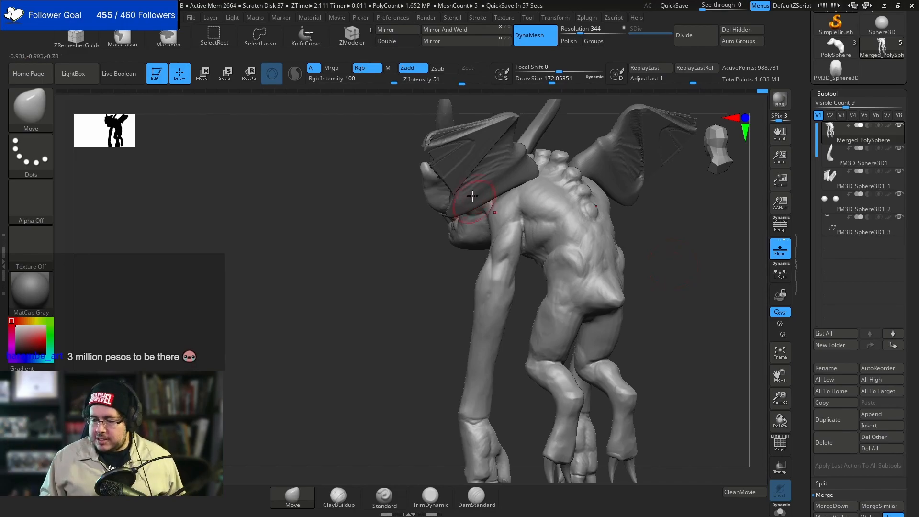
- Refine the shoulder area with the Move brush at a draw size of about 154
{"action": "left_click_drag", "start_coordinate": [652, 258], "coordinate": [721, 273]}
{"action": "right_click", "coordinate": [570, 237]}
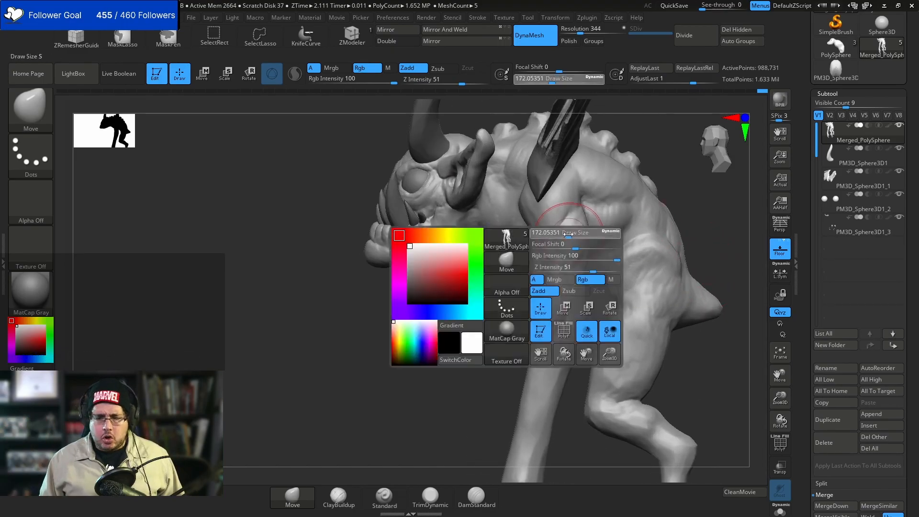
{"action": "left_click_drag", "start_coordinate": [699, 179], "coordinate": [662, 213]}
{"action": "right_click", "coordinate": [548, 256]}
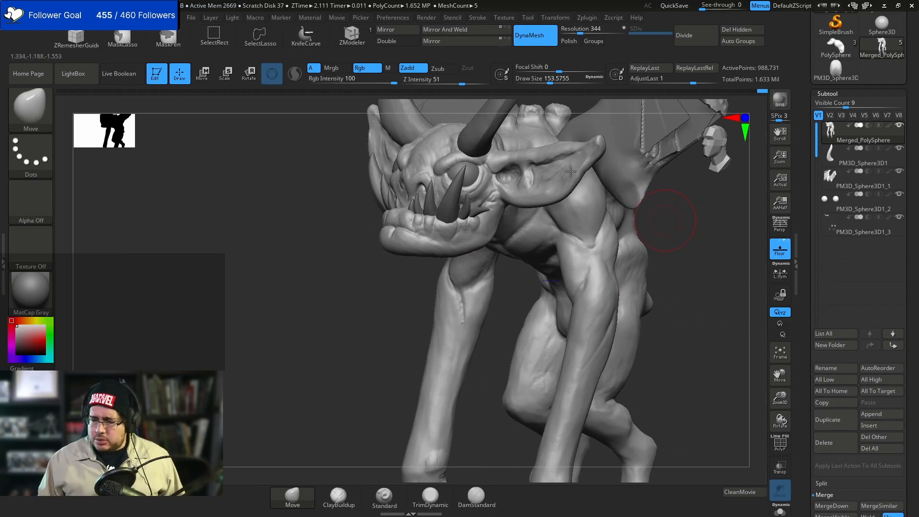
{"action": "left_click_drag", "start_coordinate": [635, 246], "coordinate": [679, 190]}
{"action": "left_click_drag", "start_coordinate": [672, 240], "coordinate": [718, 310], "text": "alt"}
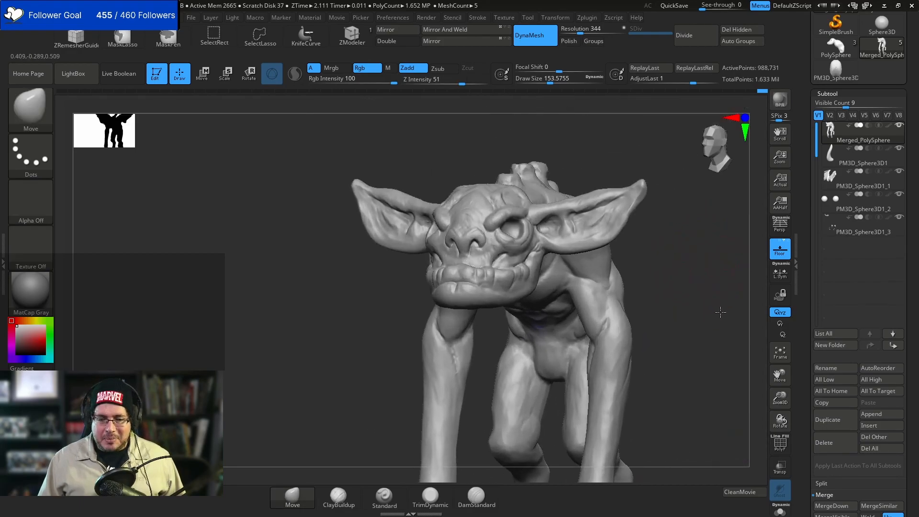
- Flatten the forehead ridges between the horns with TrimDynamic, reducing the draw size to about 132
{"action": "key", "text": "b"}
{"action": "key", "text": "t"}
{"action": "key", "text": "d"}
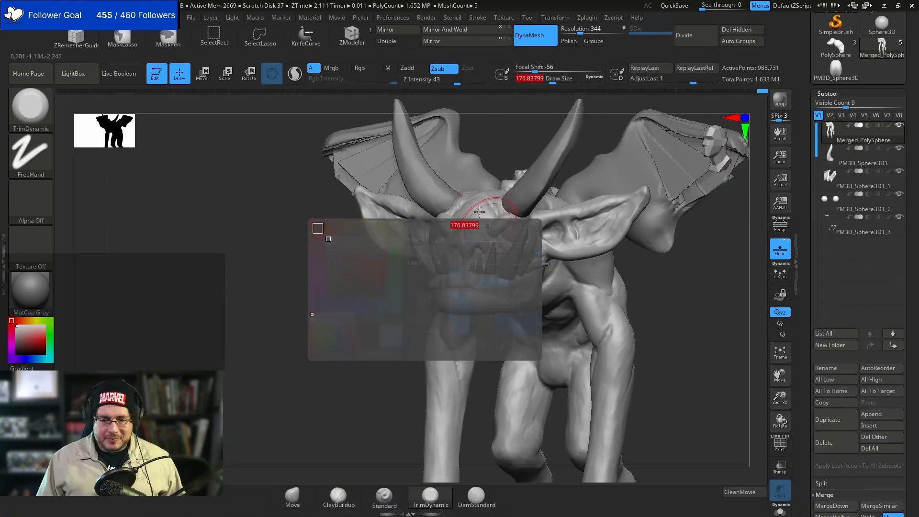
{"action": "left_click_drag", "start_coordinate": [511, 132], "coordinate": [518, 180]}
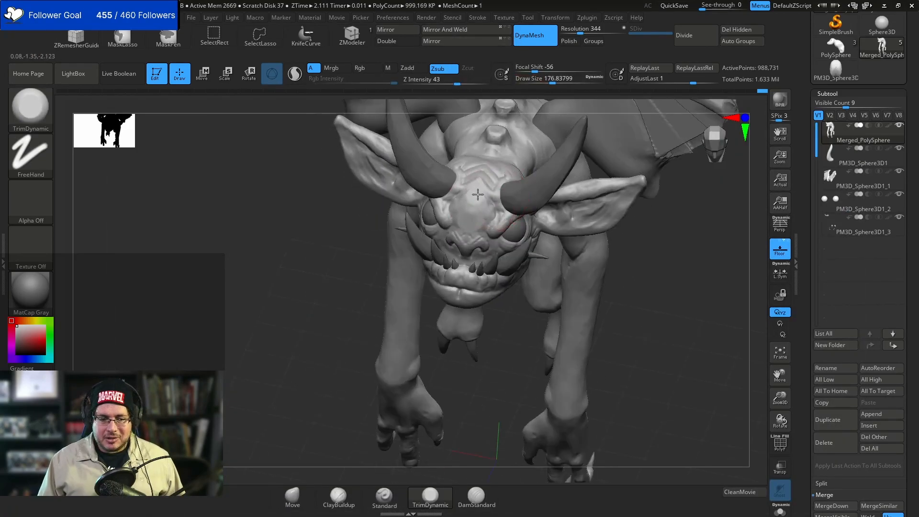
{"action": "left_click_drag", "start_coordinate": [479, 208], "coordinate": [489, 190]}
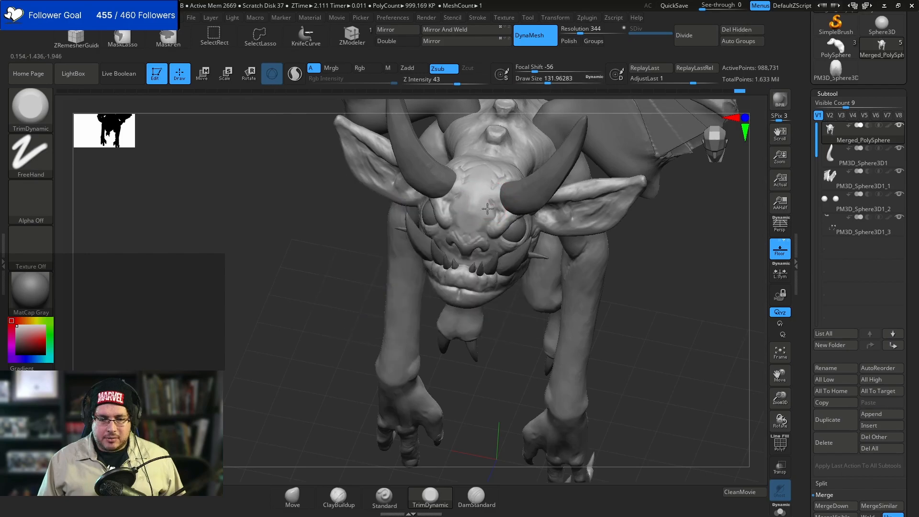
{"action": "left_click_drag", "start_coordinate": [683, 281], "coordinate": [696, 200]}
{"action": "left_click_drag", "start_coordinate": [591, 334], "coordinate": [564, 265], "text": "alt"}
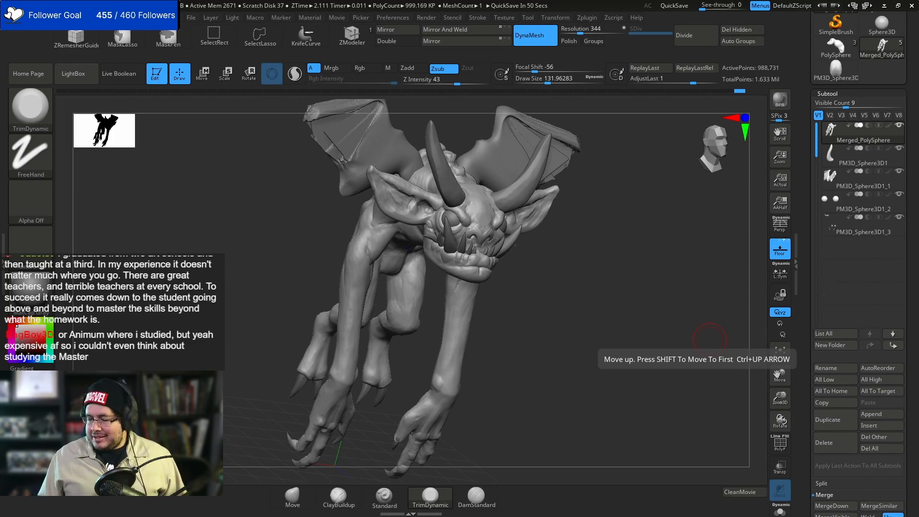
- Reshape the lower edge of the ears near the head with the Move brush at a draw size of about 234
{"action": "left_click_drag", "start_coordinate": [615, 305], "coordinate": [614, 268], "text": "shift"}
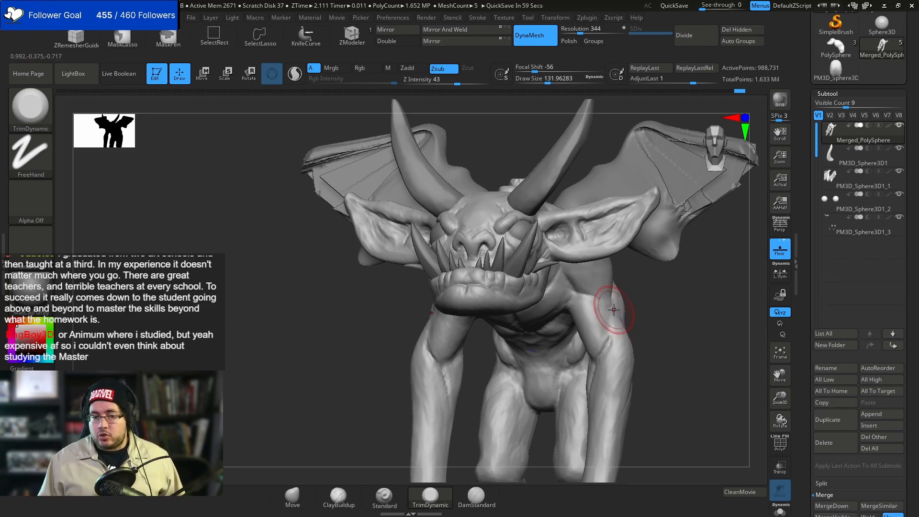
{"action": "left_click_drag", "start_coordinate": [679, 309], "coordinate": [666, 311], "text": "shift"}
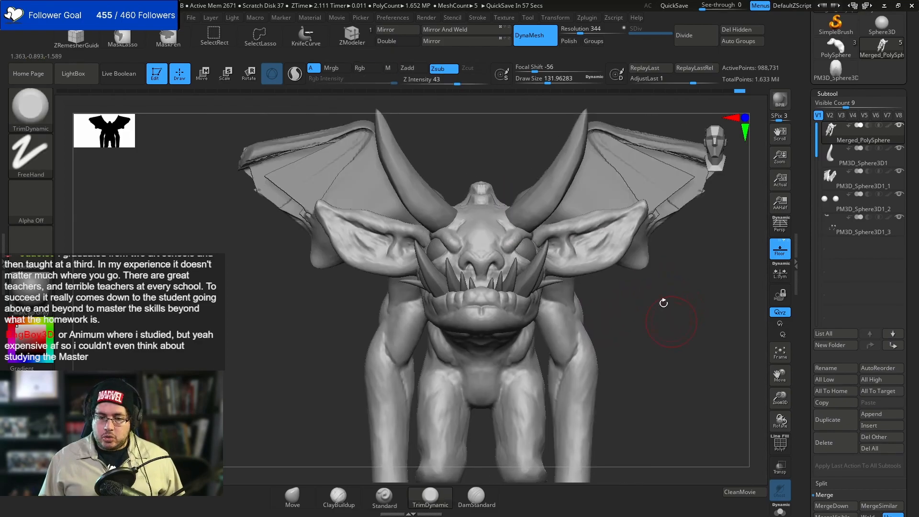
{"action": "key", "text": "b"}
{"action": "key", "text": "m"}
{"action": "key", "text": "v"}
{"action": "key", "text": "space"}
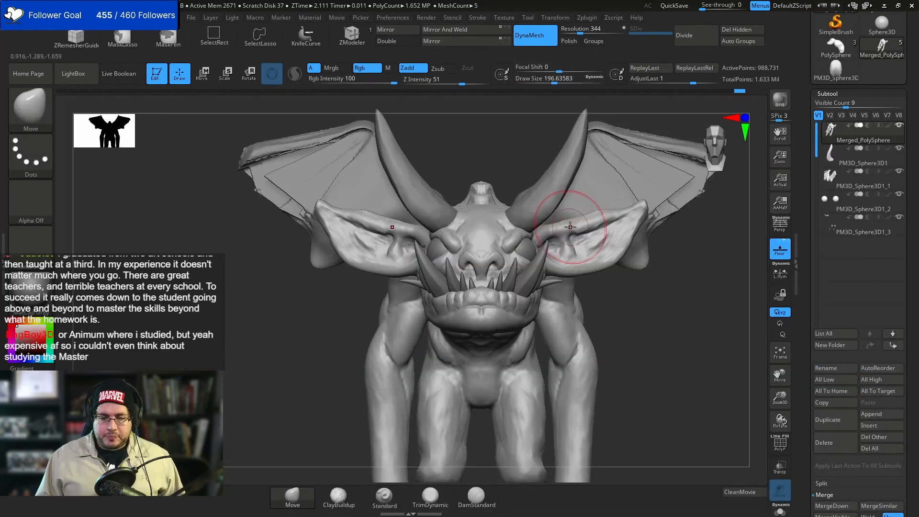
{"action": "left_click_drag", "start_coordinate": [570, 225], "coordinate": [578, 220]}
{"action": "key", "text": "space"}
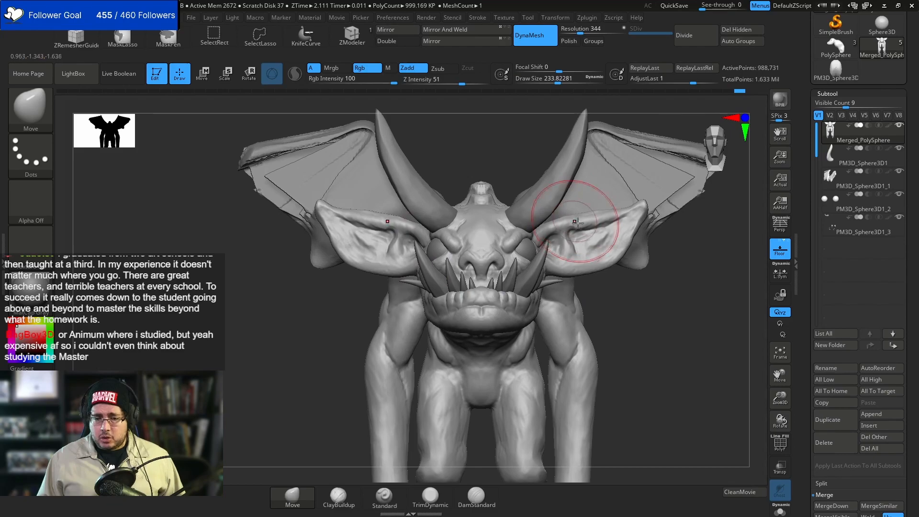
{"action": "mouse_move", "coordinate": [596, 268]}
{"action": "left_mouse_down"}
{"action": "mouse_move", "coordinate": [596, 261]}
{"action": "mouse_move", "coordinate": [599, 269]}
{"action": "left_mouse_up"}
{"action": "left_click_drag", "start_coordinate": [672, 306], "coordinate": [617, 307], "text": "shift"}
{"action": "left_click_drag", "start_coordinate": [591, 270], "coordinate": [597, 268]}
- Pull the ears outward from another angle with an enlarged Move brush
{"action": "left_click_drag", "start_coordinate": [634, 156], "coordinate": [631, 225], "text": "shift"}
{"action": "key", "text": "bracketright"}
{"action": "key", "text": "bracketright"}
{"action": "key", "text": "bracketright"}
{"action": "key", "text": "bracketright"}
{"action": "key", "text": "bracketright"}
{"action": "key", "text": "bracketright"}
{"action": "mouse_move", "coordinate": [616, 267]}
{"action": "left_mouse_down"}
{"action": "mouse_move", "coordinate": [606, 265]}
{"action": "mouse_move", "coordinate": [615, 244]}
{"action": "mouse_move", "coordinate": [642, 268]}
{"action": "mouse_move", "coordinate": [642, 254]}
{"action": "left_mouse_up"}
{"action": "key", "text": "space"}
- Add clay behind the ear with ClayBuildup at a draw size of about 104 and isolate the body subtool
{"action": "key", "text": "b"}
{"action": "key", "text": "c"}
{"action": "key", "text": "b"}
{"action": "key", "text": "space"}
{"action": "key", "text": "space"}
{"action": "key", "text": "space"}
{"action": "mouse_move", "coordinate": [642, 253]}
{"action": "left_mouse_down"}
{"action": "mouse_move", "coordinate": [633, 252]}
{"action": "mouse_move", "coordinate": [633, 225]}
{"action": "left_mouse_up"}
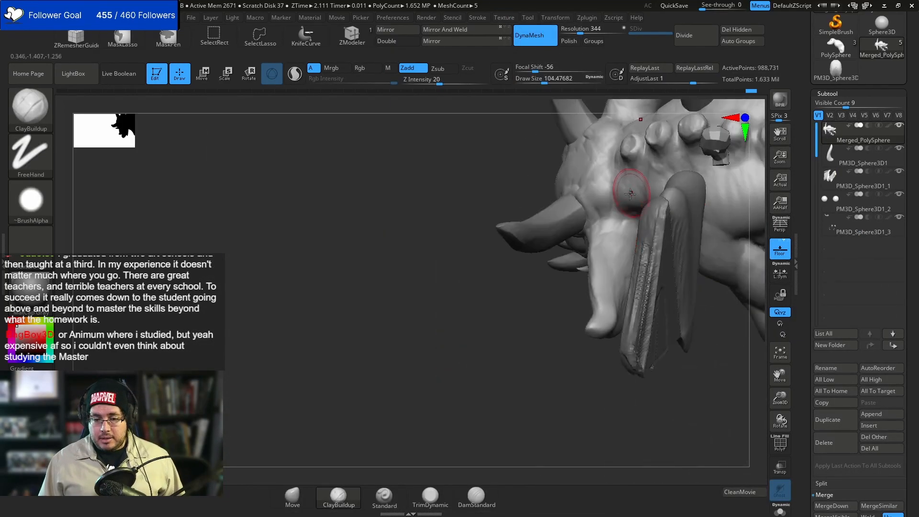
{"action": "left_click_drag", "start_coordinate": [577, 360], "coordinate": [647, 330]}
{"action": "left_click", "coordinate": [780, 511]}
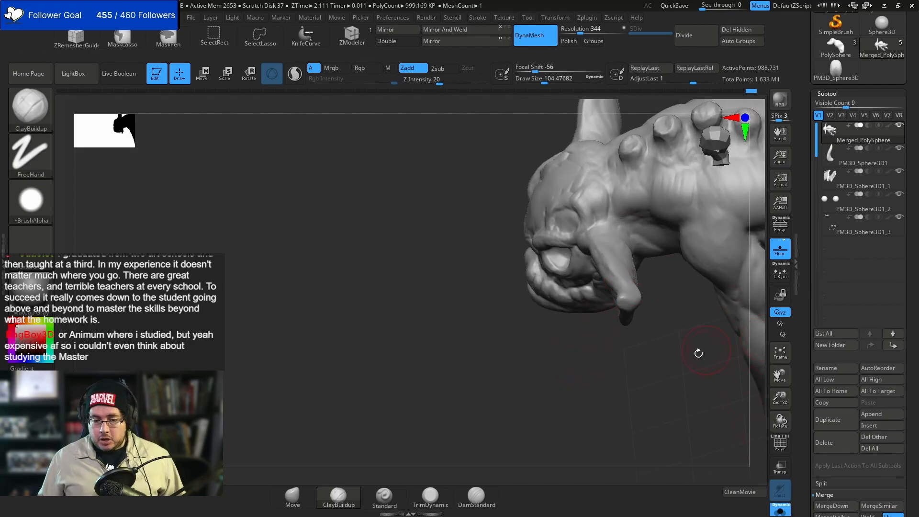
- Build up clay around the base of the ear and side of the neck with ClayBuildup at a draw size of 112
{"action": "left_click_drag", "start_coordinate": [702, 348], "coordinate": [663, 337]}
{"action": "key", "text": "space"}
{"action": "left_click_drag", "start_coordinate": [624, 261], "coordinate": [626, 260]}
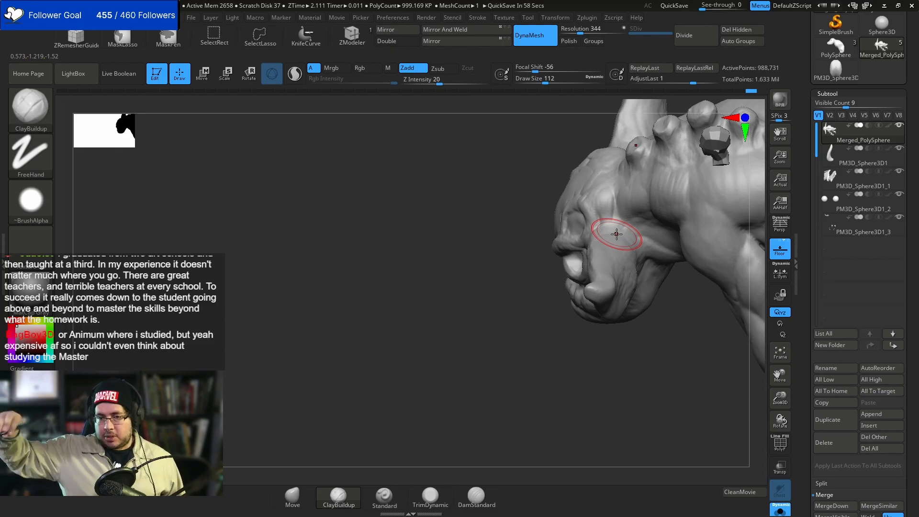
{"action": "left_click_drag", "start_coordinate": [644, 353], "coordinate": [609, 345]}
{"action": "mouse_move", "coordinate": [619, 243]}
{"action": "left_mouse_down"}
{"action": "mouse_move", "coordinate": [628, 226]}
{"action": "mouse_move", "coordinate": [627, 237]}
{"action": "left_mouse_up"}
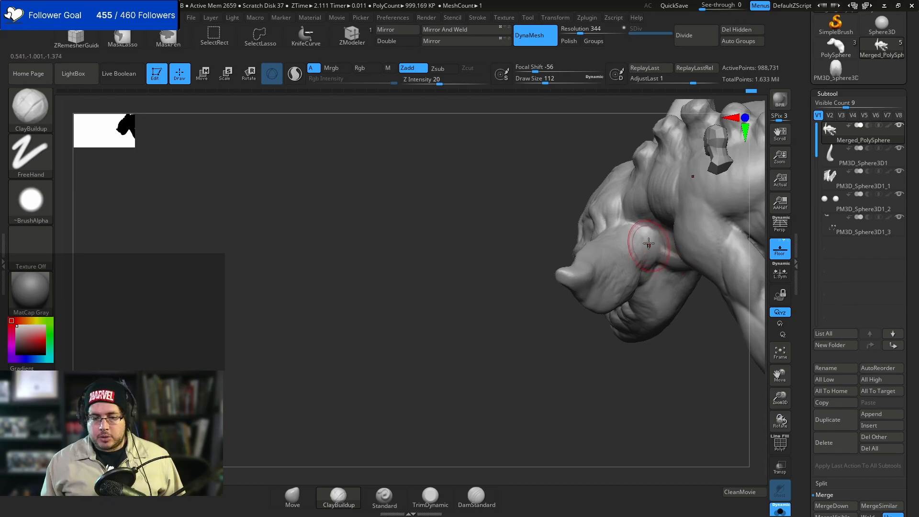
- Fill out the back and underside of the ear's base with ClayBuildup at a draw size of about 128, and unhide the remaining subtools
{"action": "mouse_move", "coordinate": [646, 304]}
{"action": "right_mouse_down"}
{"action": "mouse_move", "coordinate": [638, 240]}
{"action": "mouse_move", "coordinate": [620, 244]}
{"action": "right_mouse_up"}
{"action": "left_click_drag", "start_coordinate": [618, 238], "coordinate": [614, 232]}
{"action": "right_click_drag", "start_coordinate": [624, 340], "coordinate": [631, 262]}
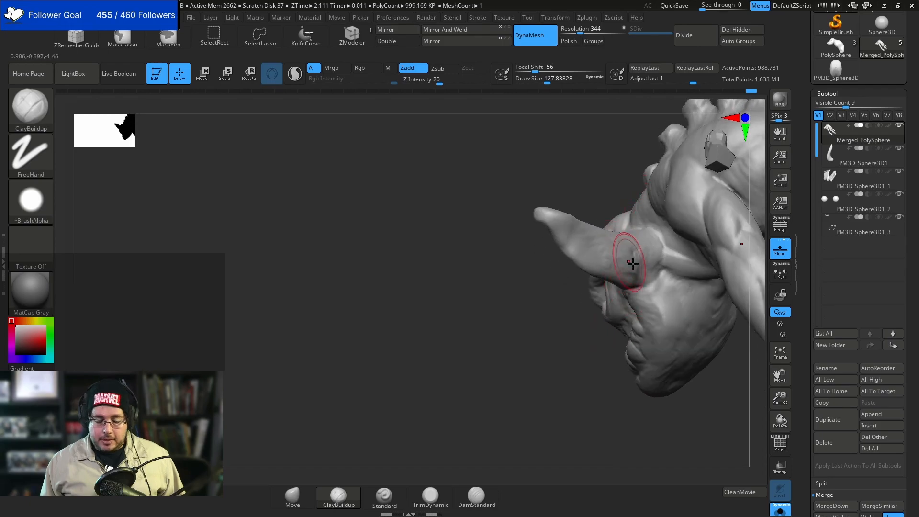
{"action": "left_click_drag", "start_coordinate": [632, 230], "coordinate": [609, 249]}
{"action": "mouse_move", "coordinate": [604, 246]}
{"action": "right_mouse_down"}
{"action": "mouse_move", "coordinate": [589, 267]}
{"action": "mouse_move", "coordinate": [628, 243]}
{"action": "right_mouse_up"}
{"action": "right_click_drag", "start_coordinate": [634, 309], "coordinate": [613, 258]}
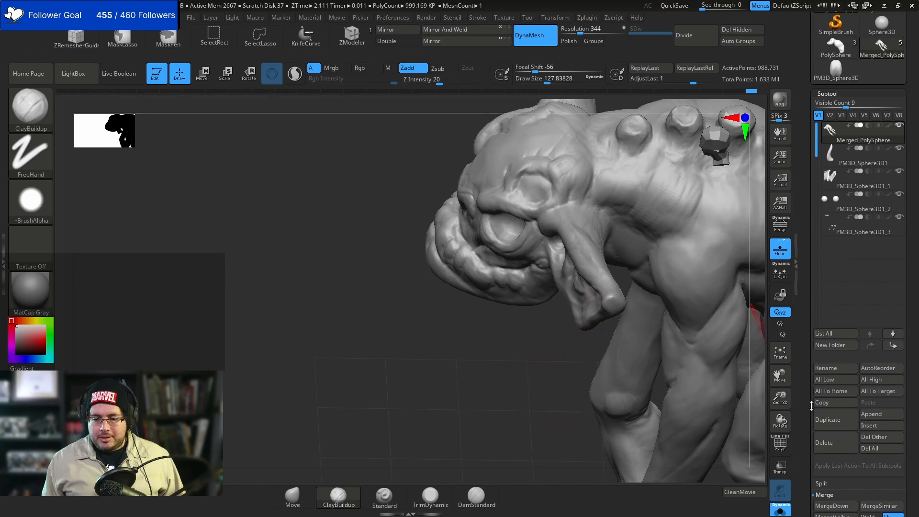
{"action": "left_click", "coordinate": [560, 389], "text": "ctrl+shift"}
- Select the TrimDynamic brush for the front of the body and reduce its draw size to about 90
{"action": "mouse_move", "coordinate": [560, 389]}
{"action": "right_mouse_down"}
{"action": "mouse_move", "coordinate": [492, 384]}
{"action": "mouse_move", "coordinate": [484, 365]}
{"action": "mouse_move", "coordinate": [480, 429]}
{"action": "mouse_move", "coordinate": [548, 327]}
{"action": "mouse_move", "coordinate": [622, 287]}
{"action": "mouse_move", "coordinate": [660, 273]}
{"action": "mouse_move", "coordinate": [645, 278]}
{"action": "mouse_move", "coordinate": [726, 311]}
{"action": "mouse_move", "coordinate": [672, 289]}
{"action": "right_mouse_up"}
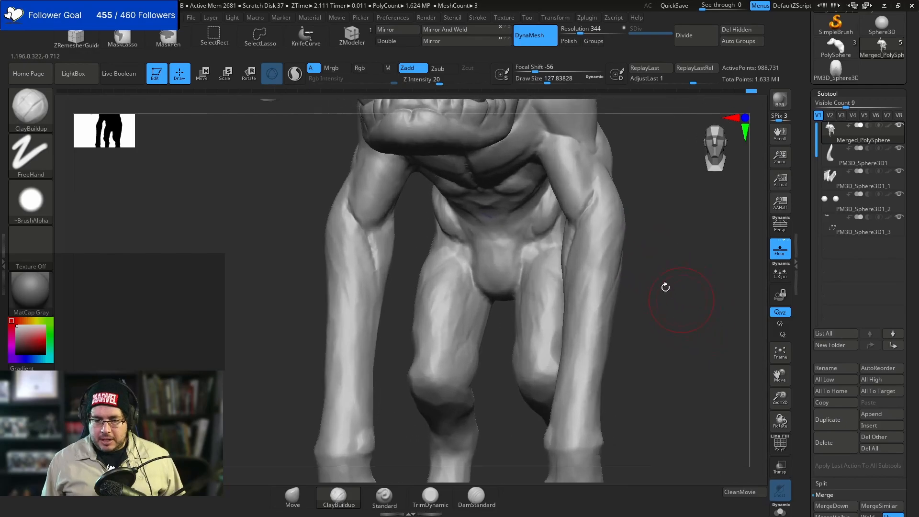
{"action": "key", "text": "b"}
{"action": "key", "text": "t"}
{"action": "key", "text": "d"}
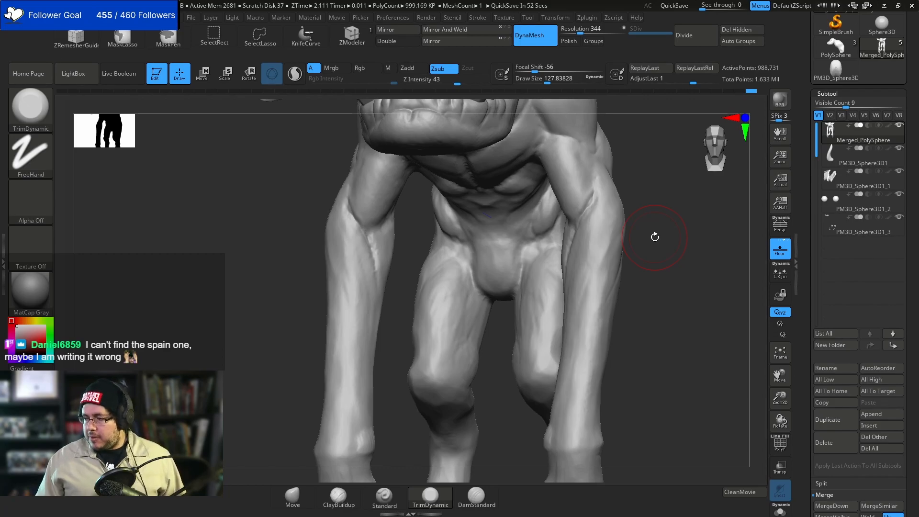
{"action": "mouse_move", "coordinate": [662, 262]}
{"action": "left_mouse_down"}
{"action": "mouse_move", "coordinate": [687, 310]}
{"action": "mouse_move", "coordinate": [679, 291]}
{"action": "left_mouse_up"}
{"action": "key", "text": "space"}
{"action": "left_click_drag", "start_coordinate": [367, 287], "coordinate": [360, 287]}
{"action": "left_click_drag", "start_coordinate": [634, 234], "coordinate": [596, 145]}
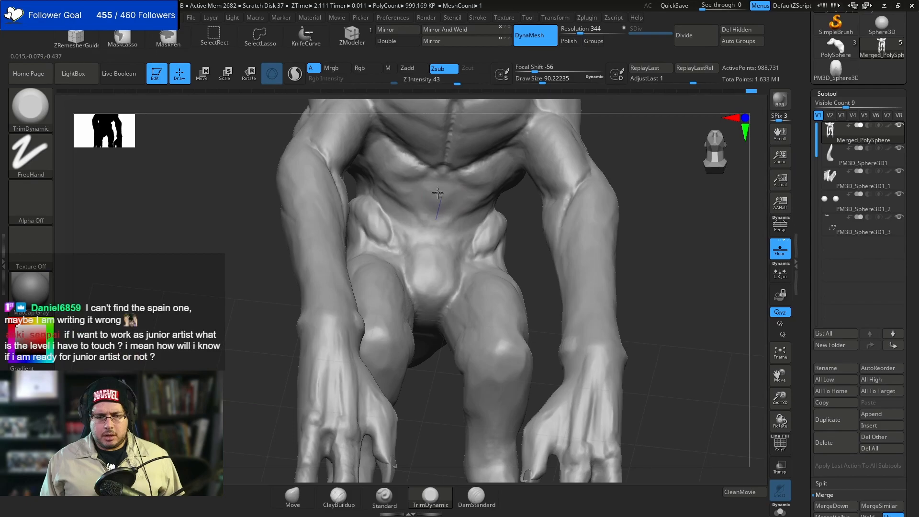
- Build up the lower abdomen above the pelvis with ClayBuildup at a draw size of about 104
{"action": "key", "text": "b"}
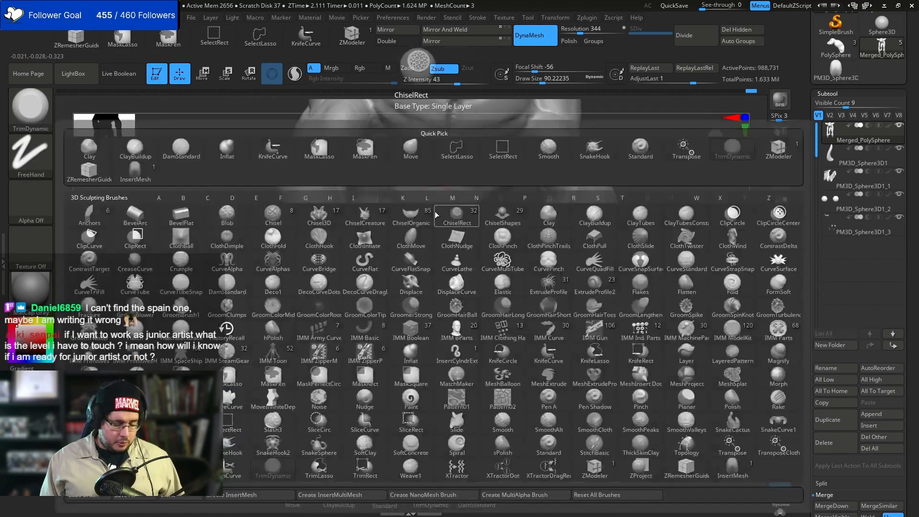
{"action": "key", "text": "c"}
{"action": "key", "text": "b"}
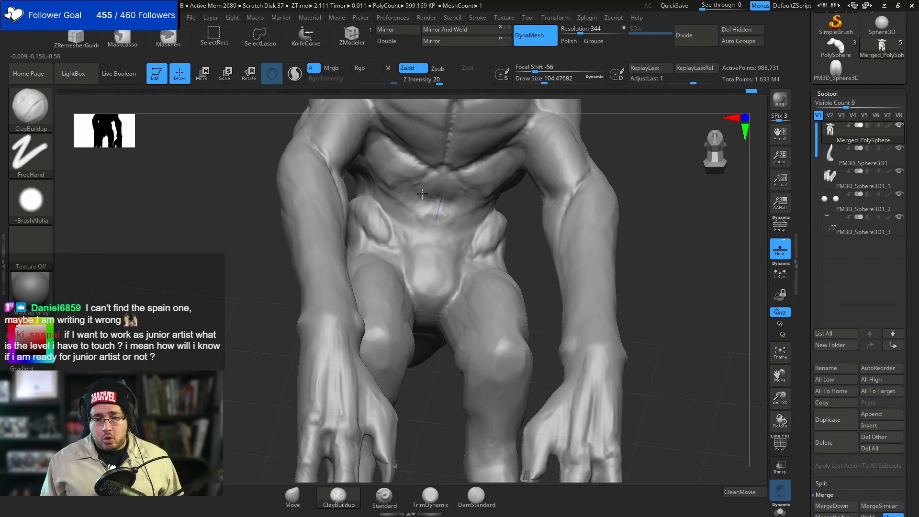
{"action": "mouse_move", "coordinate": [416, 200]}
{"action": "left_mouse_down"}
{"action": "mouse_move", "coordinate": [404, 212]}
{"action": "mouse_move", "coordinate": [413, 208]}
{"action": "mouse_move", "coordinate": [406, 230]}
{"action": "mouse_move", "coordinate": [416, 241]}
{"action": "mouse_move", "coordinate": [426, 236]}
{"action": "mouse_move", "coordinate": [417, 229]}
{"action": "left_mouse_up"}
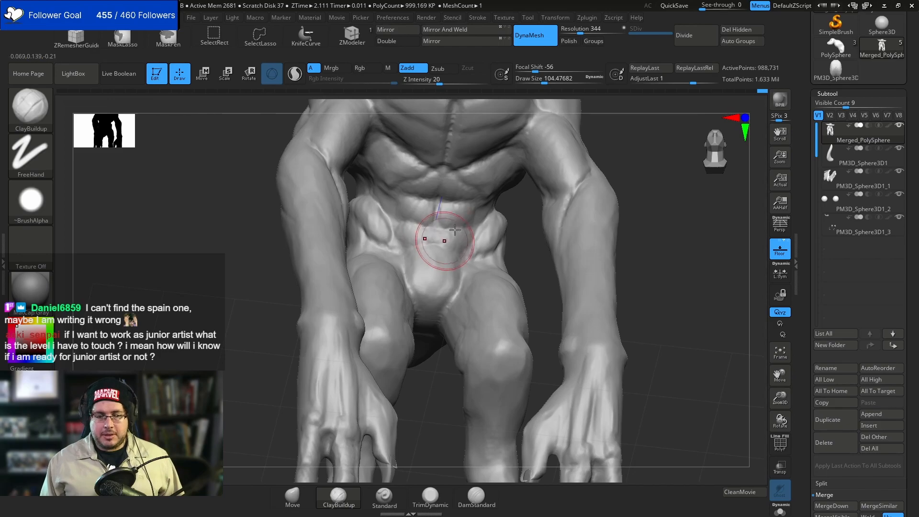
{"action": "left_click_drag", "start_coordinate": [519, 240], "coordinate": [563, 186]}
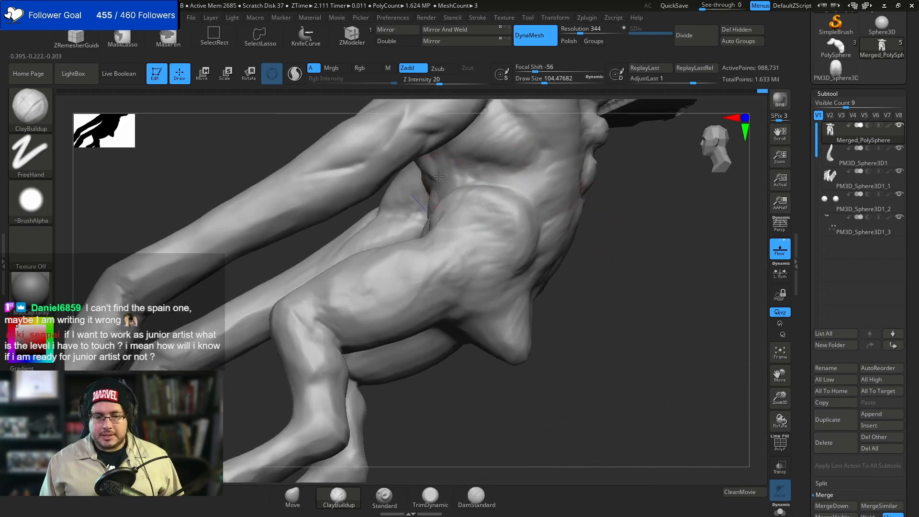
{"action": "mouse_move", "coordinate": [622, 230]}
{"action": "left_mouse_down"}
{"action": "mouse_move", "coordinate": [662, 263]}
{"action": "mouse_move", "coordinate": [606, 248]}
{"action": "mouse_move", "coordinate": [615, 260]}
{"action": "left_mouse_up"}
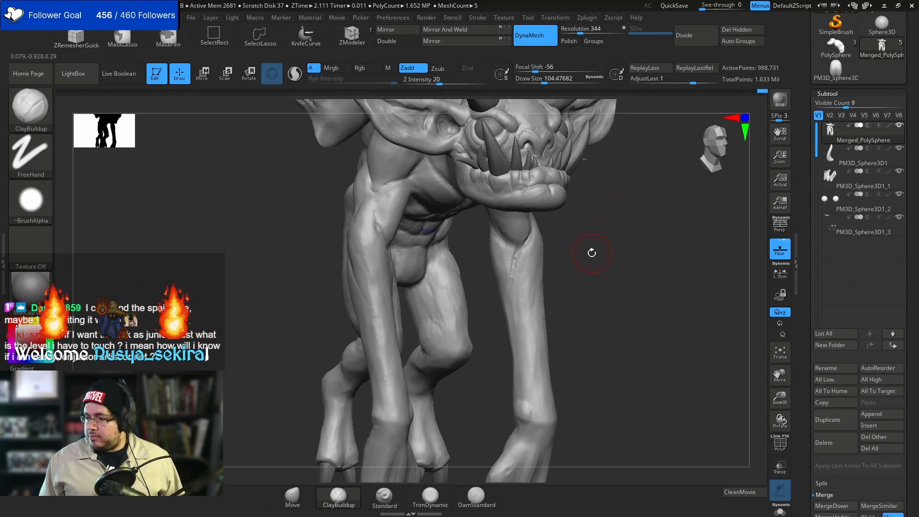
{"action": "left_click_drag", "start_coordinate": [587, 252], "coordinate": [607, 268]}
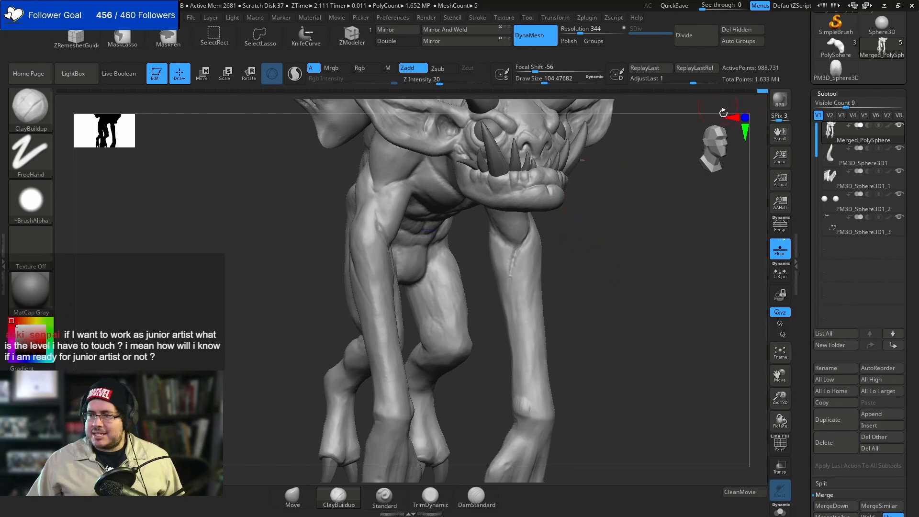
- Switch to the Chrome browser and search Google for "trazos espa;a 3d school"
{"action": "key", "text": "alt+Tab"}
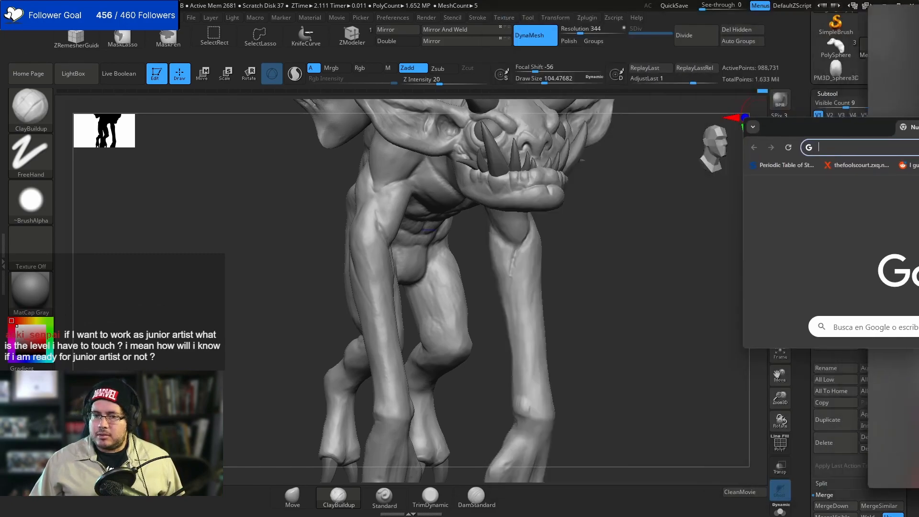
{"action": "type", "text": "trazps"}
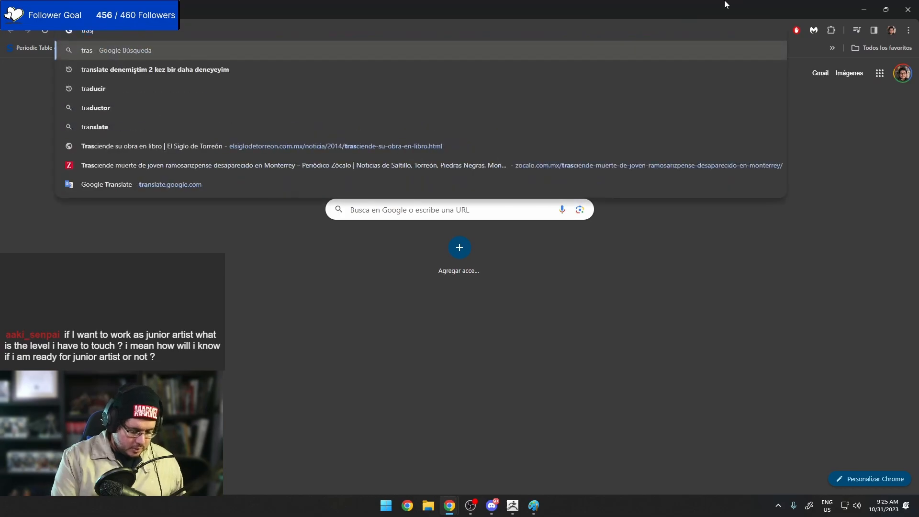
{"action": "key", "text": "BackSpace"}
{"action": "key", "text": "BackSpace"}
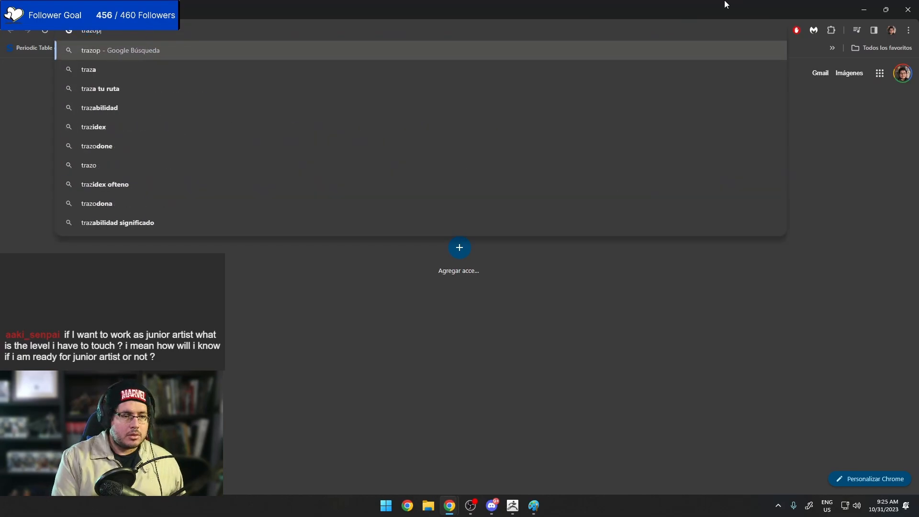
{"action": "type", "text": "os es"}
{"action": "key", "text": "BackSpace"}
{"action": "type", "text": "espa;a 3d "}
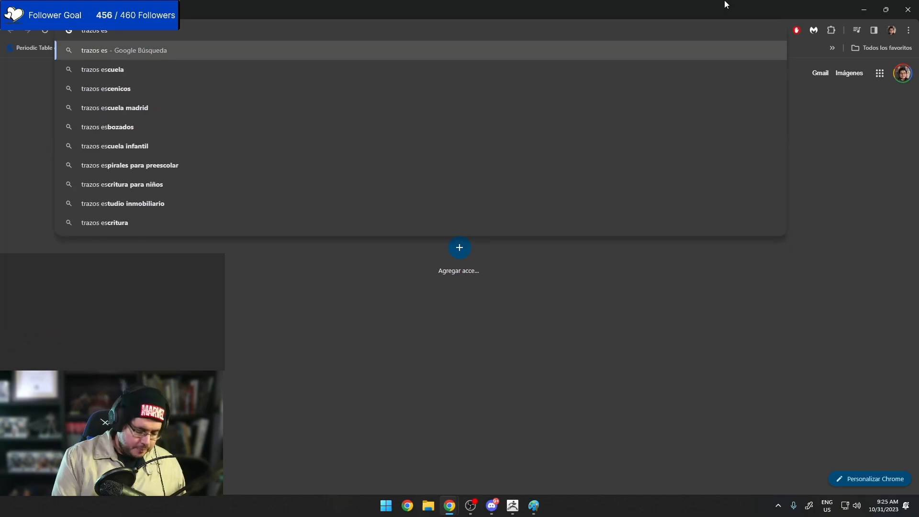
{"action": "type", "text": "school"}
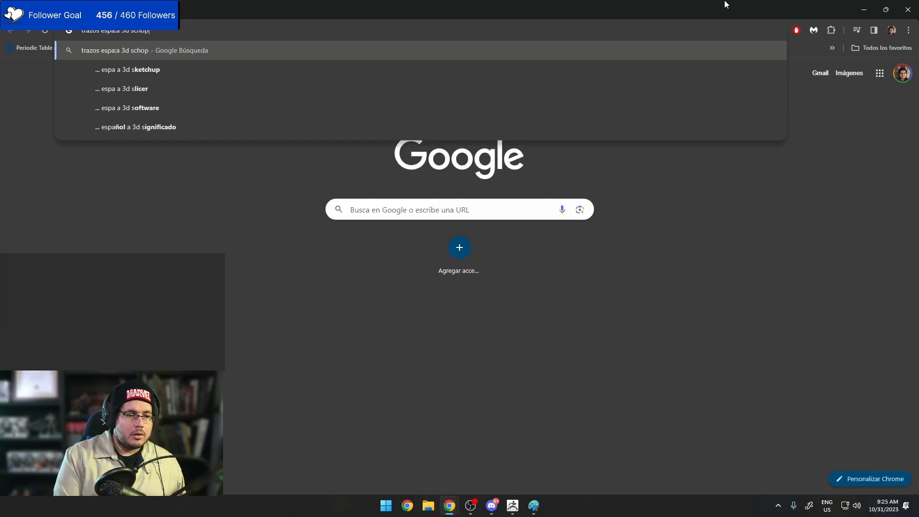
{"action": "key", "text": "Down"}
{"action": "key", "text": "Down"}
{"action": "key", "text": "Down"}
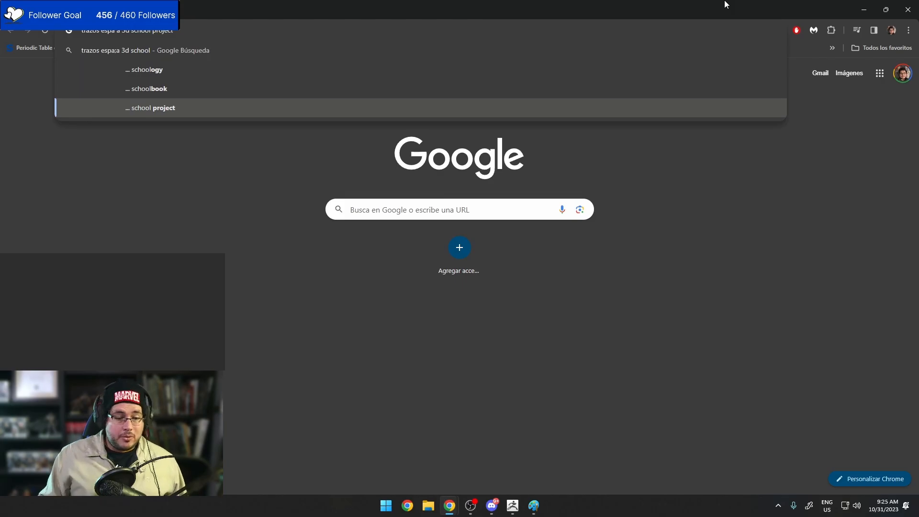
{"action": "key", "text": "BackSpace"}
{"action": "key", "text": "BackSpace"}
{"action": "key", "text": "BackSpace"}
{"action": "key", "text": "BackSpace"}
{"action": "key", "text": "BackSpace"}
{"action": "key", "text": "BackSpace"}
{"action": "key", "text": "BackSpace"}
{"action": "key", "text": "Return"}
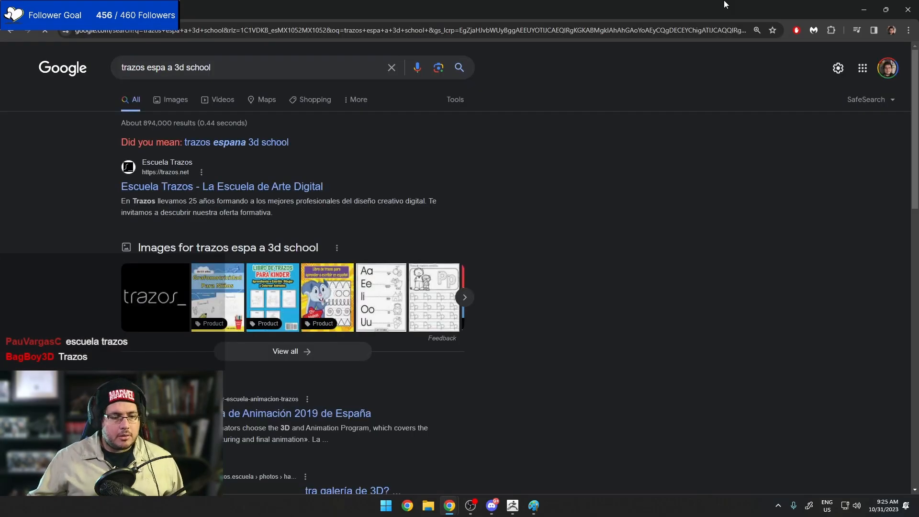
- Open the Escuela Trazos website, look through its home page, and close the browser to return to ZBrush
{"action": "left_click", "coordinate": [245, 186]}
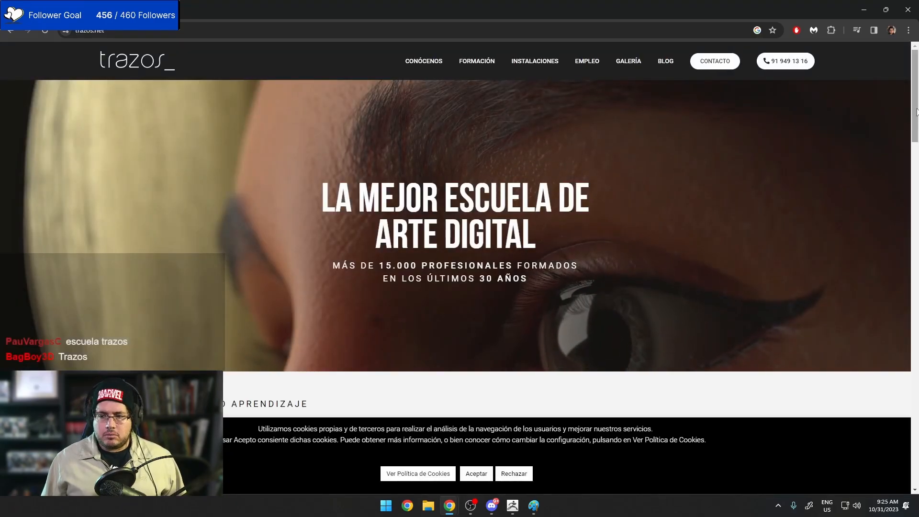
{"action": "scroll", "coordinate": [896, 126], "scroll_direction": "down", "scroll_amount": 5}
{"action": "scroll", "coordinate": [459, 245], "scroll_direction": "down", "scroll_amount": 15}
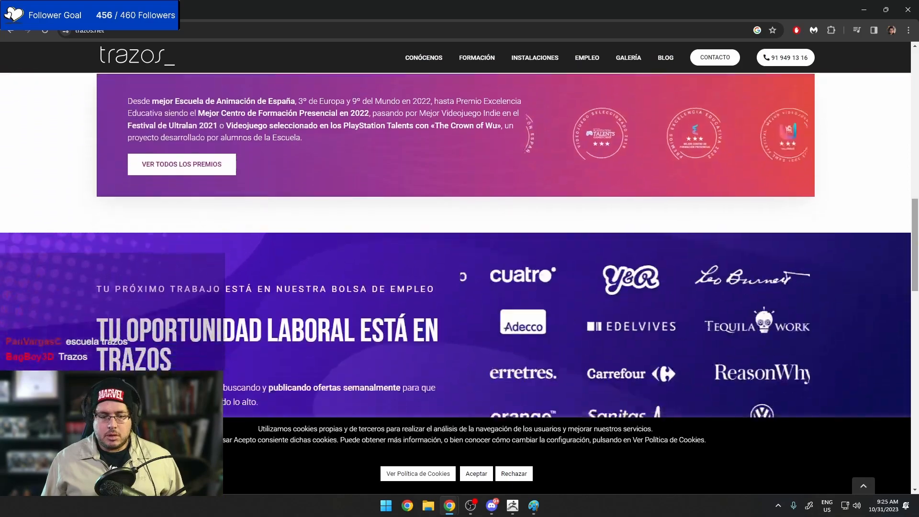
{"action": "scroll", "coordinate": [459, 244], "scroll_direction": "down", "scroll_amount": 6}
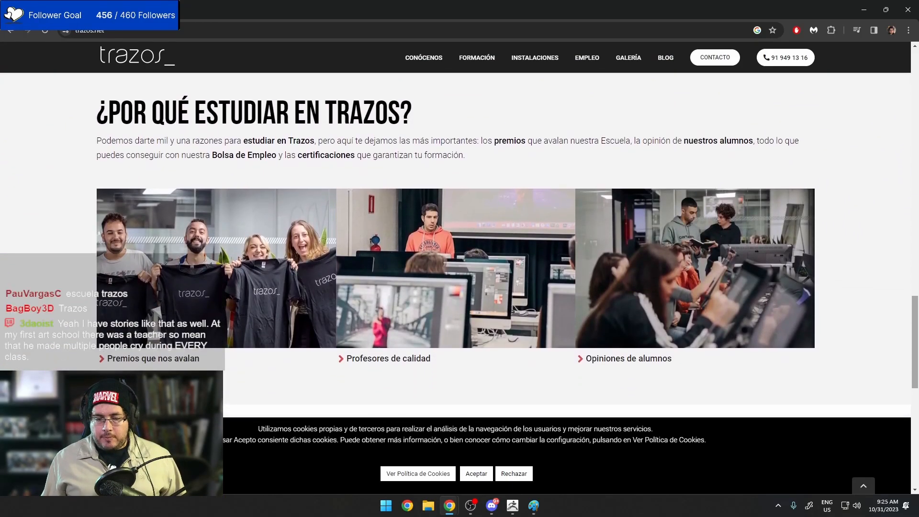
{"action": "scroll", "coordinate": [459, 244], "scroll_direction": "up", "scroll_amount": 10}
{"action": "scroll", "coordinate": [825, 183], "scroll_direction": "up", "scroll_amount": 10}
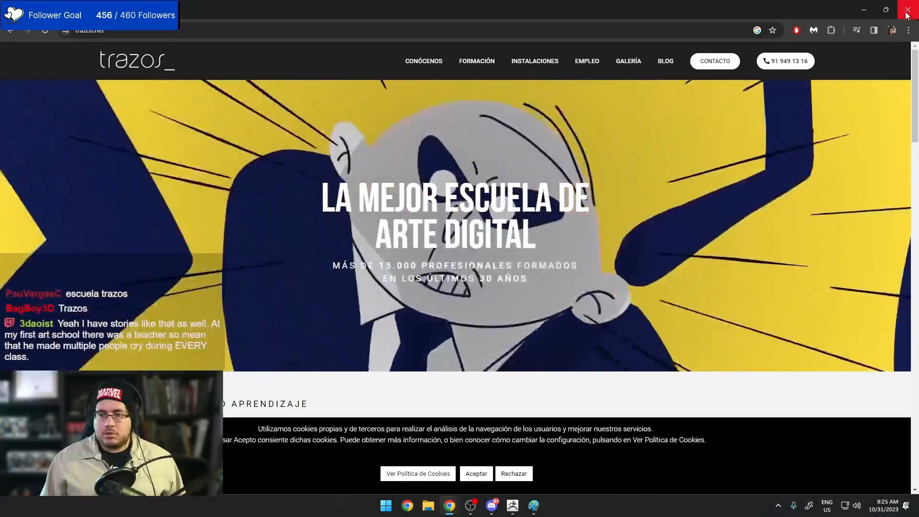
{"action": "left_click", "coordinate": [908, 10]}
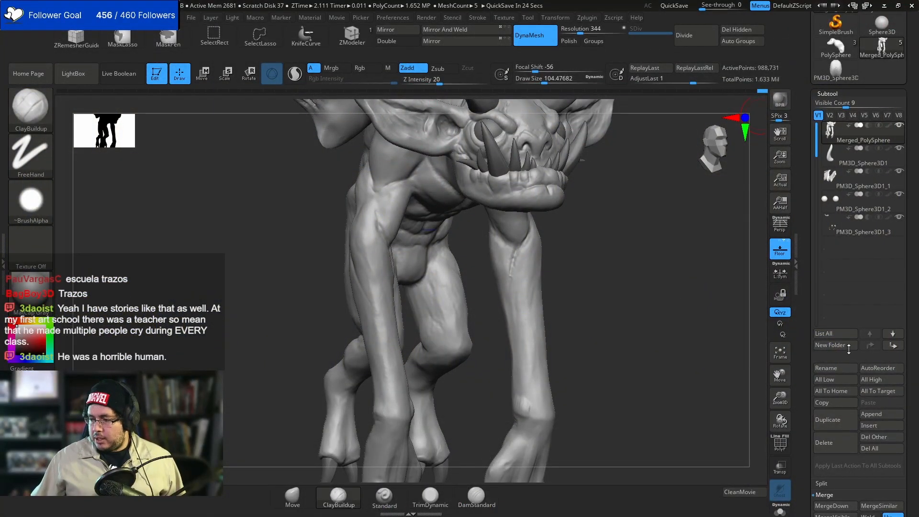
- Build up the elbow and the back of the upper arm with ClayBuildup at a draw size of about 104
{"action": "left_click_drag", "start_coordinate": [645, 292], "coordinate": [639, 302]}
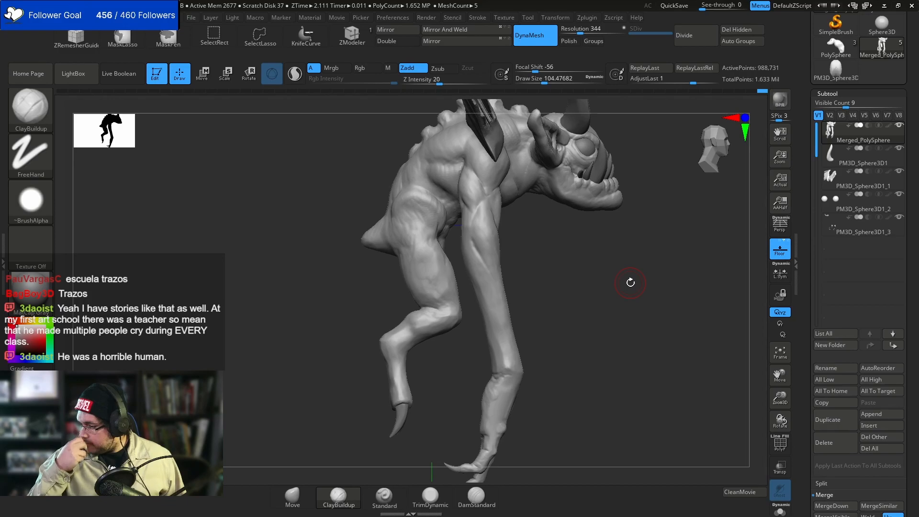
{"action": "mouse_move", "coordinate": [655, 352]}
{"action": "left_mouse_down"}
{"action": "mouse_move", "coordinate": [625, 324]}
{"action": "mouse_move", "coordinate": [596, 322]}
{"action": "mouse_move", "coordinate": [590, 301]}
{"action": "mouse_move", "coordinate": [612, 295]}
{"action": "left_mouse_up"}
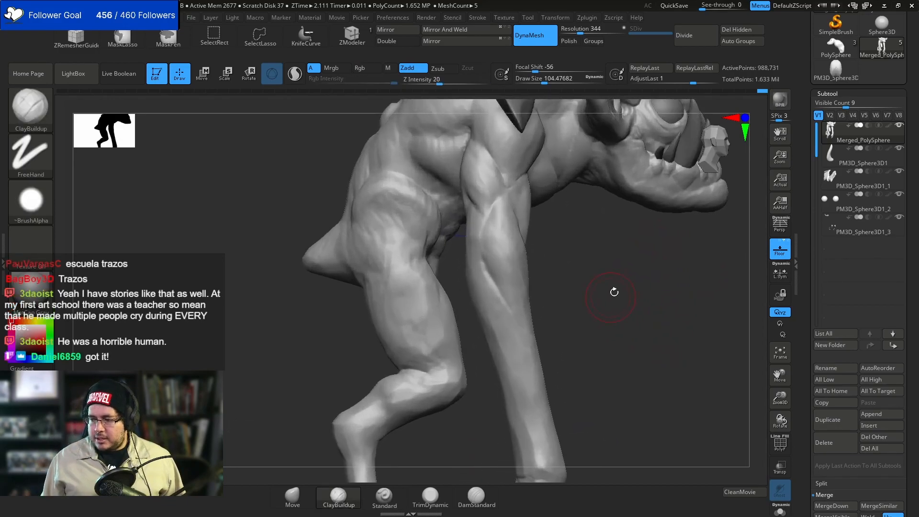
{"action": "mouse_move", "coordinate": [594, 221]}
{"action": "left_mouse_down"}
{"action": "mouse_move", "coordinate": [595, 242]}
{"action": "mouse_move", "coordinate": [577, 233]}
{"action": "mouse_move", "coordinate": [589, 227]}
{"action": "mouse_move", "coordinate": [598, 253]}
{"action": "mouse_move", "coordinate": [577, 233]}
{"action": "left_mouse_up"}
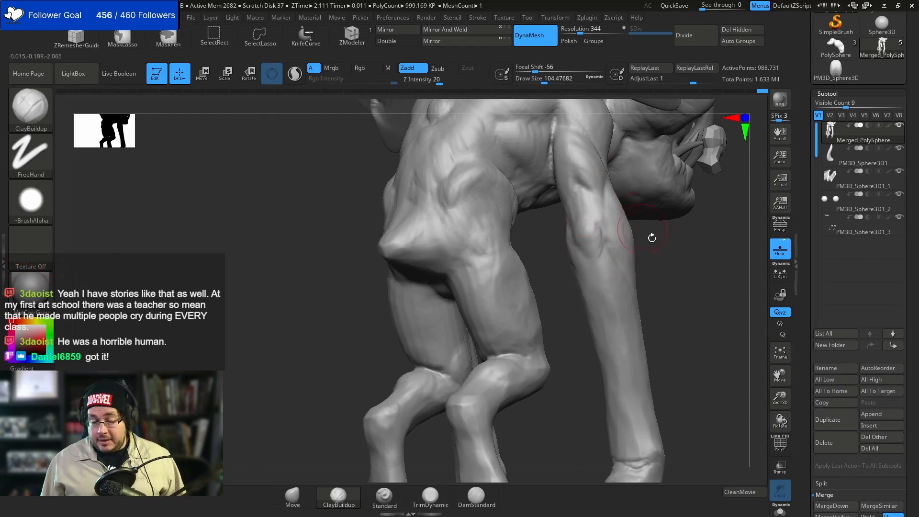
{"action": "left_click_drag", "start_coordinate": [643, 227], "coordinate": [675, 214]}
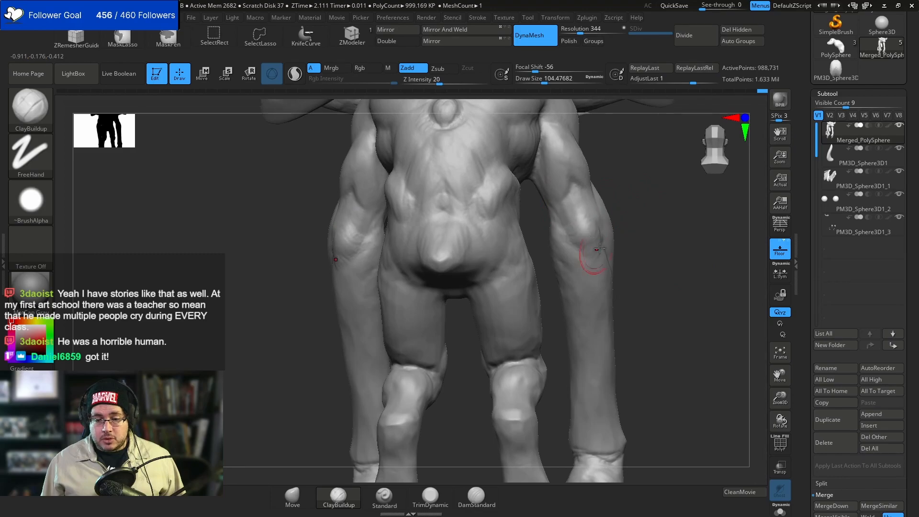
{"action": "left_click_drag", "start_coordinate": [640, 246], "coordinate": [610, 241]}
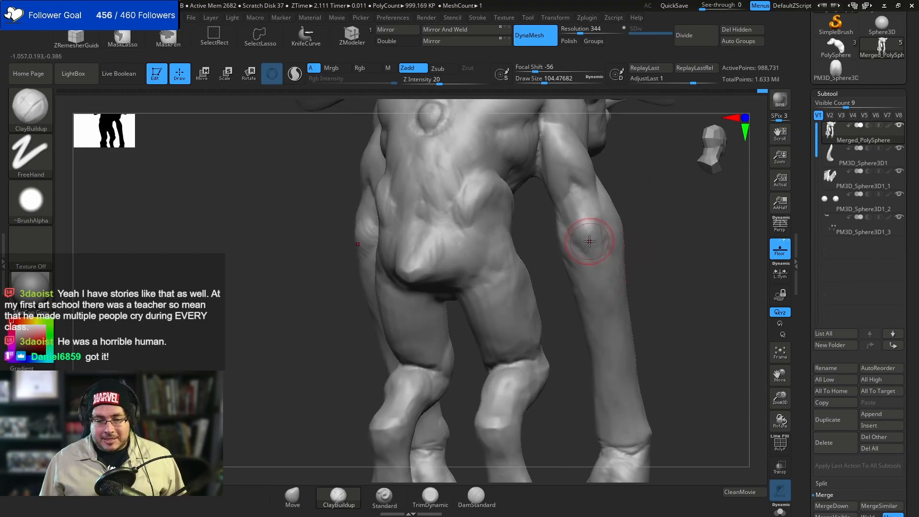
{"action": "left_click_drag", "start_coordinate": [679, 249], "coordinate": [686, 294], "text": "alt"}
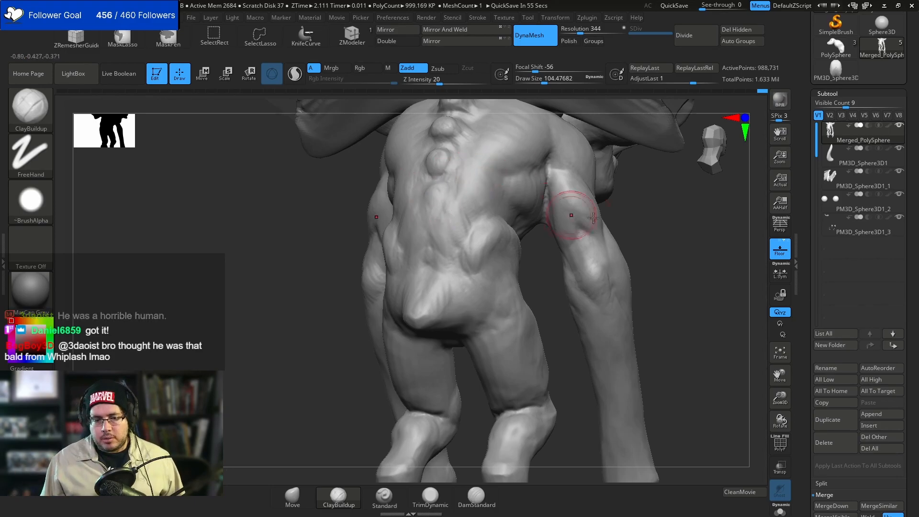
- Strengthen the muscles behind the shoulder and along the side of the back with ClayBuildup at a draw size of 112
{"action": "mouse_move", "coordinate": [656, 222]}
{"action": "left_mouse_down"}
{"action": "mouse_move", "coordinate": [615, 229]}
{"action": "mouse_move", "coordinate": [551, 193]}
{"action": "left_mouse_up"}
{"action": "key", "text": "bracketleft"}
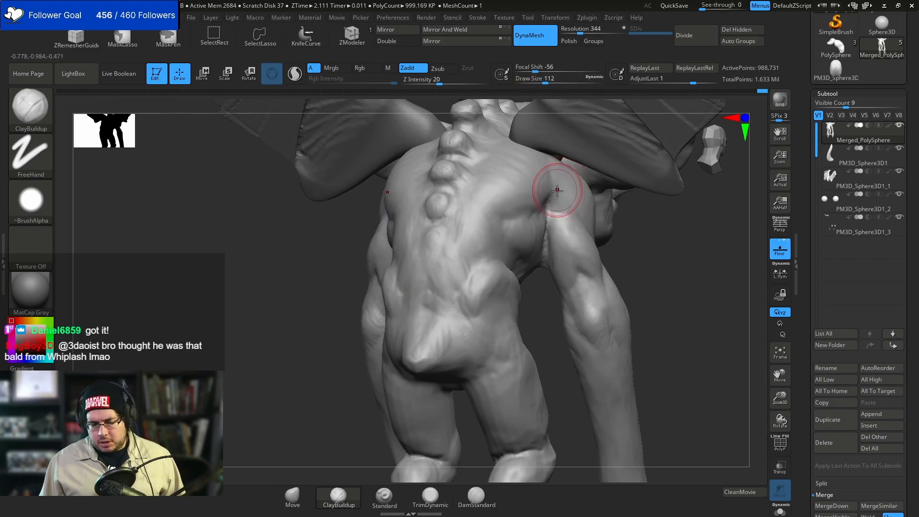
{"action": "left_click_drag", "start_coordinate": [614, 245], "coordinate": [582, 224]}
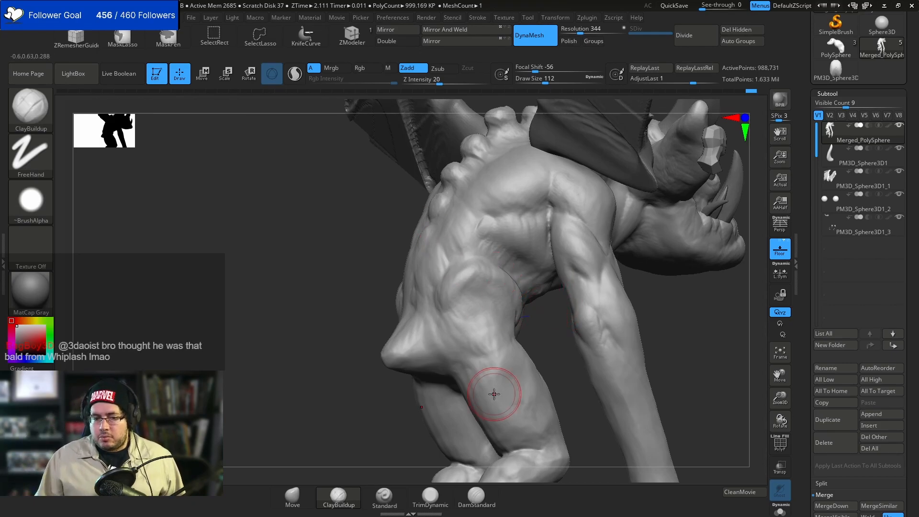
- Add clay to the hips and lower back around the tail stub with the ClayBuildup brush
{"action": "left_click_drag", "start_coordinate": [690, 304], "coordinate": [635, 293]}
{"action": "mouse_move", "coordinate": [376, 283]}
{"action": "left_mouse_down"}
{"action": "mouse_move", "coordinate": [493, 267]}
{"action": "mouse_move", "coordinate": [521, 277]}
{"action": "mouse_move", "coordinate": [461, 295]}
{"action": "mouse_move", "coordinate": [488, 286]}
{"action": "mouse_move", "coordinate": [466, 302]}
{"action": "mouse_move", "coordinate": [425, 268]}
{"action": "mouse_move", "coordinate": [457, 275]}
{"action": "left_mouse_up"}
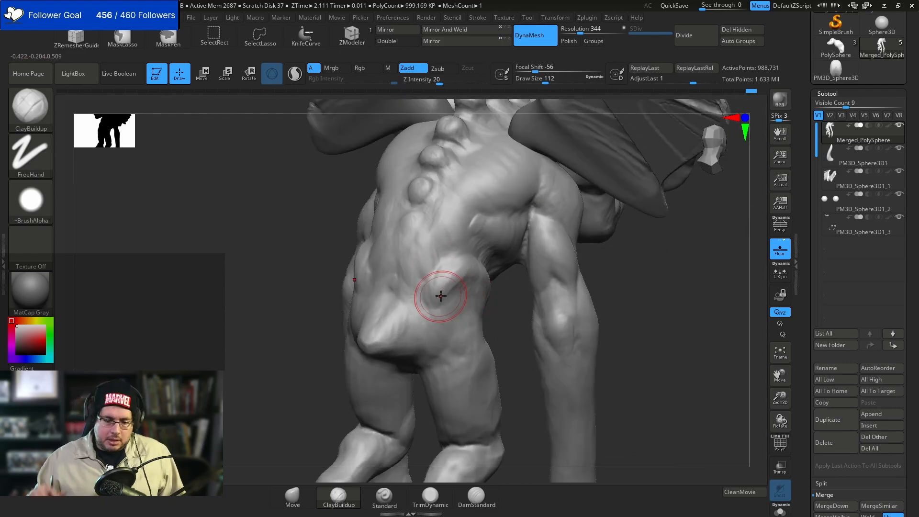
{"action": "left_click_drag", "start_coordinate": [287, 282], "coordinate": [383, 274]}
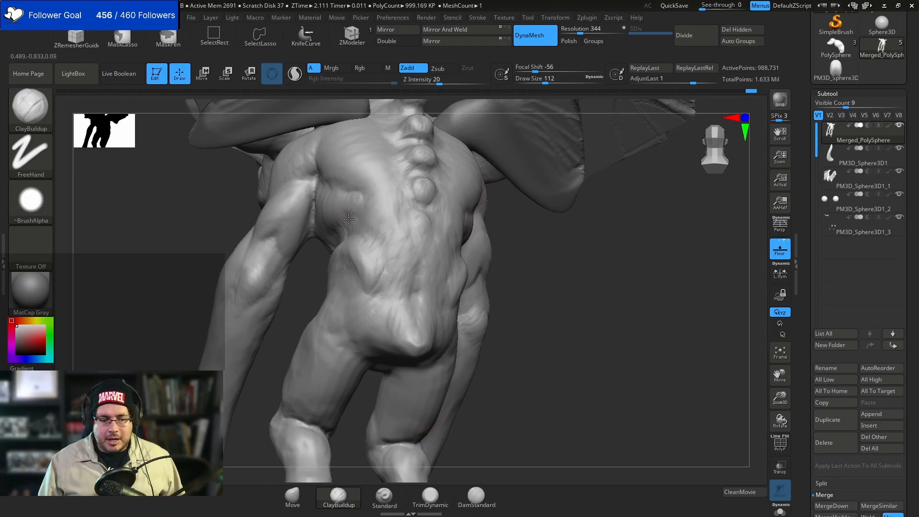
- Refine the hip and the side of the lower back with the ClayBuildup brush at a draw size of 112
{"action": "mouse_move", "coordinate": [574, 334]}
{"action": "left_mouse_down"}
{"action": "mouse_move", "coordinate": [554, 322]}
{"action": "mouse_move", "coordinate": [582, 328]}
{"action": "mouse_move", "coordinate": [574, 328]}
{"action": "mouse_move", "coordinate": [581, 277]}
{"action": "left_mouse_up"}
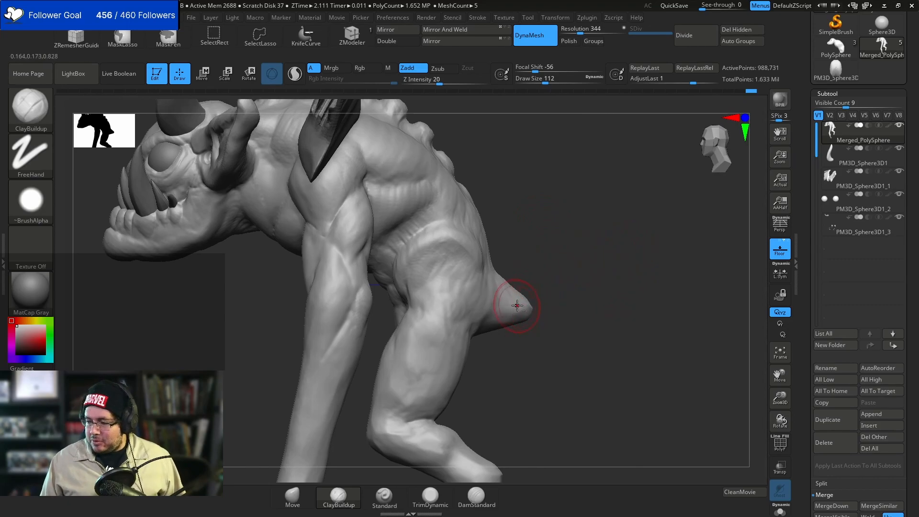
{"action": "left_click_drag", "start_coordinate": [554, 249], "coordinate": [461, 242]}
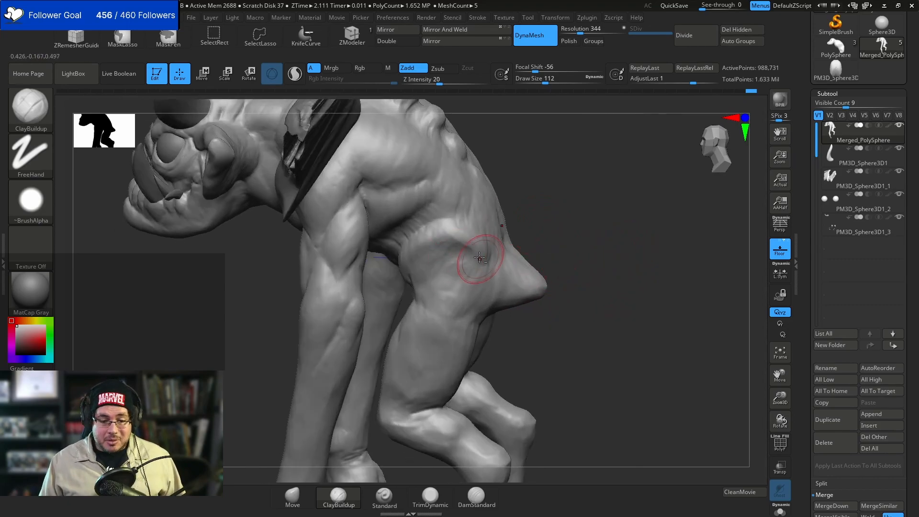
{"action": "left_click_drag", "start_coordinate": [533, 216], "coordinate": [461, 247]}
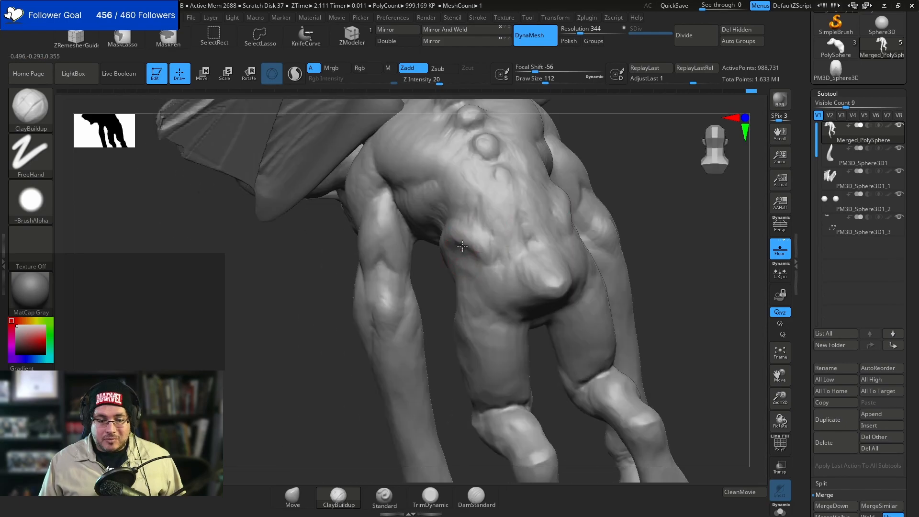
{"action": "key", "text": "f"}
{"action": "left_click_drag", "start_coordinate": [594, 259], "coordinate": [626, 267]}
{"action": "key", "text": "f"}
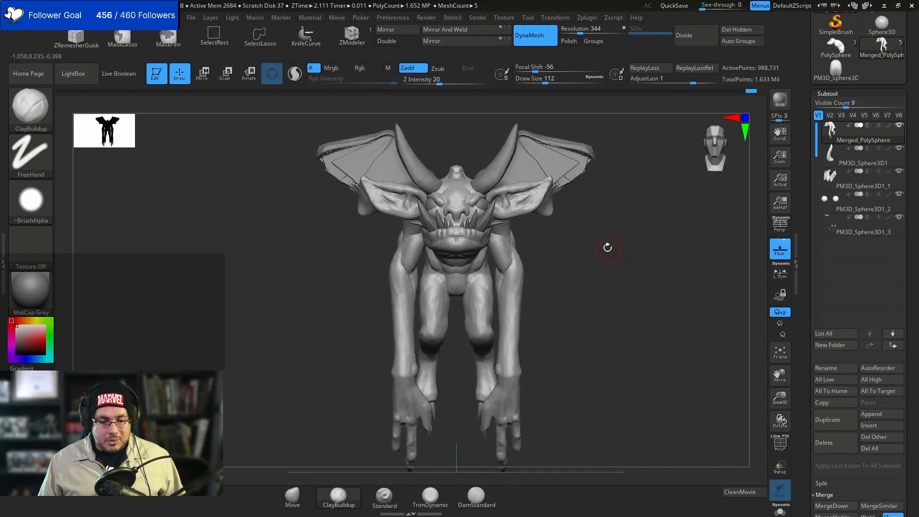
- Reshape the long arms with the Move brush, reducing the draw size from about 400 to 286
{"action": "left_click_drag", "start_coordinate": [601, 312], "coordinate": [517, 366], "text": "alt"}
{"action": "left_click_drag", "start_coordinate": [569, 345], "coordinate": [604, 328]}
{"action": "mouse_move", "coordinate": [604, 327]}
{"action": "left_mouse_down", "text": "alt"}
{"action": "mouse_move", "coordinate": [610, 312]}
{"action": "mouse_move", "coordinate": [580, 252]}
{"action": "mouse_move", "coordinate": [588, 300]}
{"action": "mouse_move", "coordinate": [508, 225]}
{"action": "mouse_move", "coordinate": [480, 246]}
{"action": "left_mouse_up", "text": "alt"}
{"action": "key", "text": "b"}
{"action": "key", "text": "m"}
{"action": "key", "text": "v"}
{"action": "key", "text": "space"}
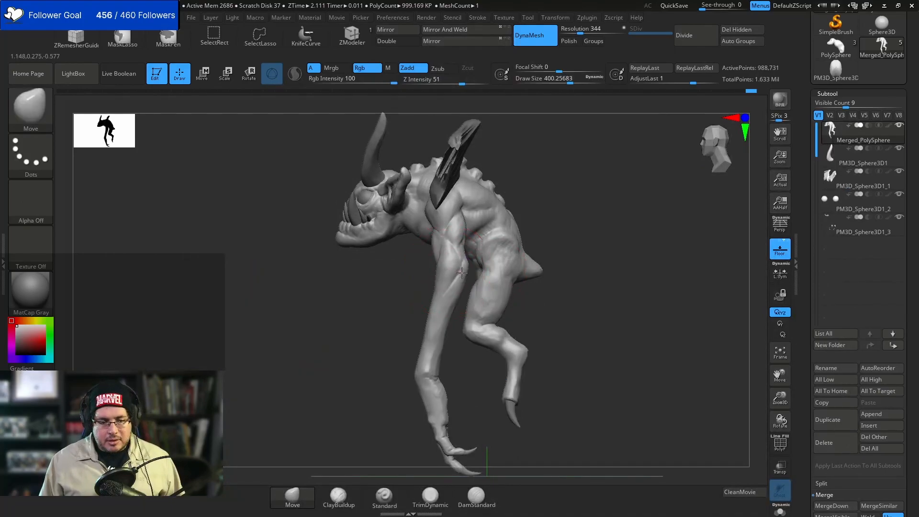
{"action": "key", "text": "space"}
{"action": "left_click_drag", "start_coordinate": [462, 273], "coordinate": [430, 277]}
{"action": "key", "text": "space"}
{"action": "left_click_drag", "start_coordinate": [430, 310], "coordinate": [432, 309]}
{"action": "mouse_move", "coordinate": [368, 335]}
{"action": "left_mouse_down", "text": "shift"}
{"action": "mouse_move", "coordinate": [435, 330]}
{"action": "mouse_move", "coordinate": [429, 340]}
{"action": "left_mouse_up", "text": "shift"}
{"action": "key", "text": "space"}
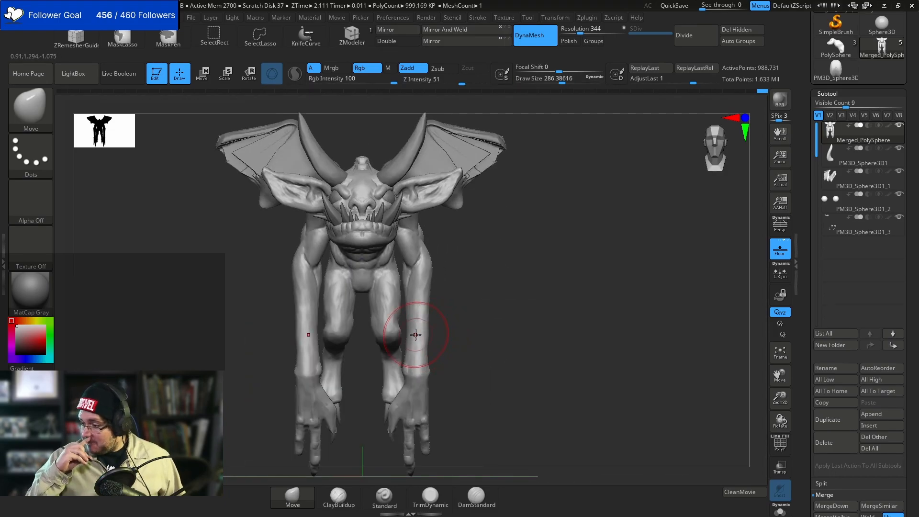
- Refine the contours of the forearms and elbows with the Move brush, reducing the draw size to about 132
{"action": "mouse_move", "coordinate": [539, 320]}
{"action": "left_mouse_down", "text": "alt"}
{"action": "mouse_move", "coordinate": [582, 289]}
{"action": "mouse_move", "coordinate": [576, 297]}
{"action": "left_mouse_up", "text": "alt"}
{"action": "key", "text": "space"}
{"action": "left_click_drag", "start_coordinate": [577, 294], "coordinate": [569, 290]}
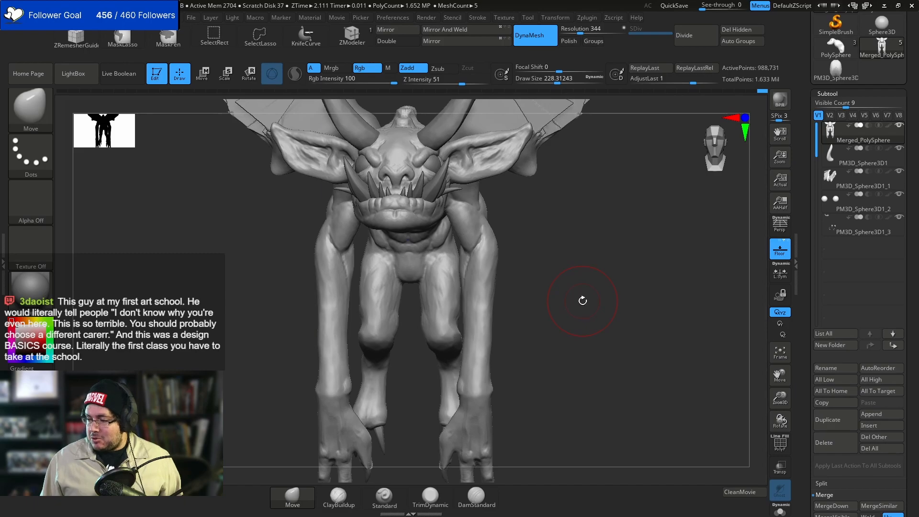
{"action": "left_click_drag", "start_coordinate": [561, 279], "coordinate": [560, 282], "text": "alt"}
{"action": "key", "text": "space"}
{"action": "left_click_drag", "start_coordinate": [560, 282], "coordinate": [555, 287], "text": "alt"}
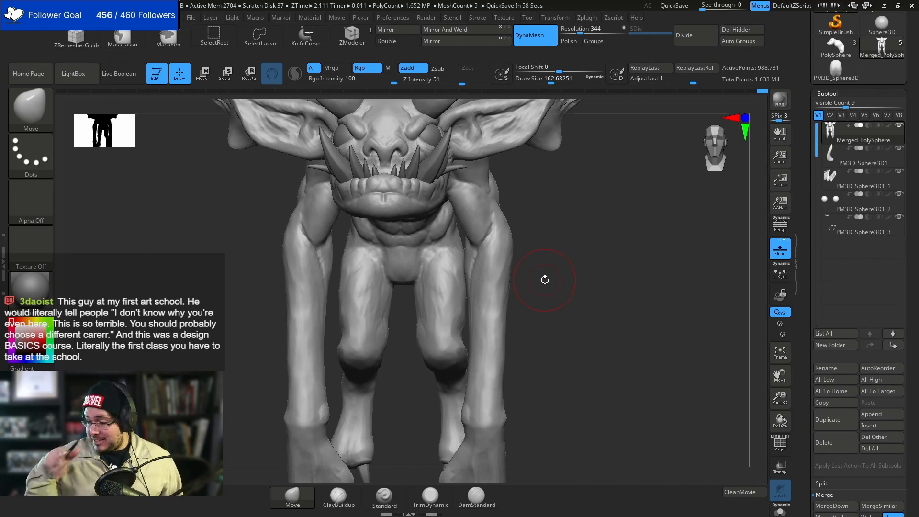
{"action": "mouse_move", "coordinate": [585, 265]}
{"action": "left_mouse_down", "text": "alt"}
{"action": "mouse_move", "coordinate": [568, 233]}
{"action": "mouse_move", "coordinate": [531, 256]}
{"action": "mouse_move", "coordinate": [528, 272]}
{"action": "mouse_move", "coordinate": [545, 261]}
{"action": "mouse_move", "coordinate": [513, 258]}
{"action": "mouse_move", "coordinate": [519, 254]}
{"action": "mouse_move", "coordinate": [507, 240]}
{"action": "left_mouse_up", "text": "alt"}
{"action": "key", "text": "b"}
{"action": "key", "text": "m"}
{"action": "key", "text": "v"}
{"action": "key", "text": "space"}
{"action": "key", "text": "space"}
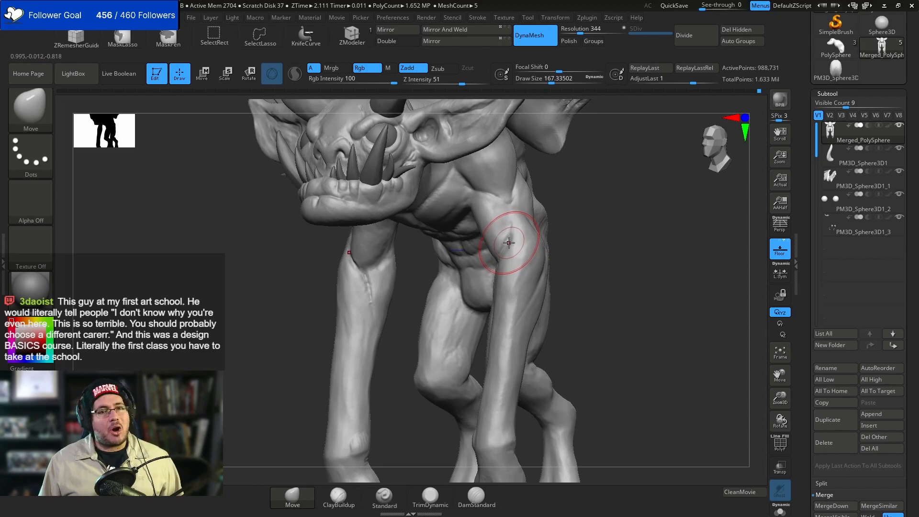
{"action": "key", "text": "space"}
{"action": "left_click_drag", "start_coordinate": [526, 244], "coordinate": [518, 243]}
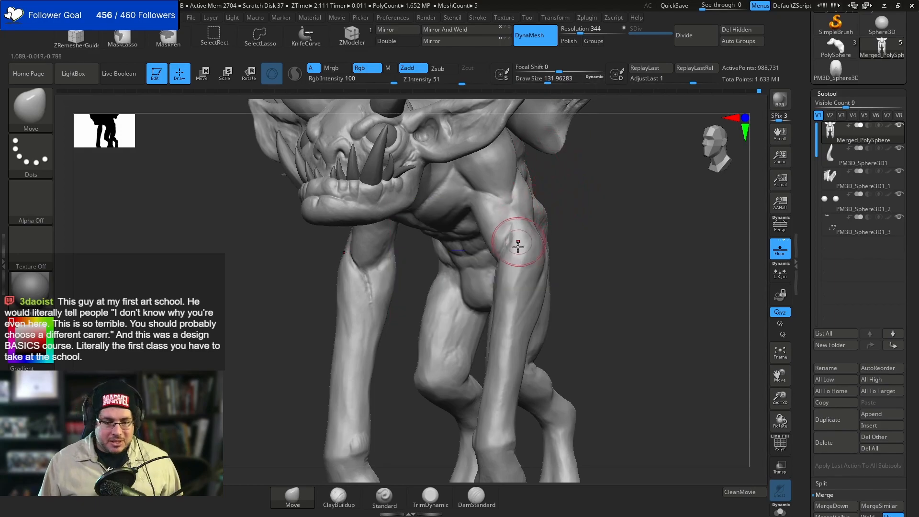
- Build up the inner elbow below the biceps with ClayBuildup, raising the draw size to about 108
{"action": "key", "text": "b"}
{"action": "key", "text": "c"}
{"action": "key", "text": "b"}
{"action": "key", "text": "space"}
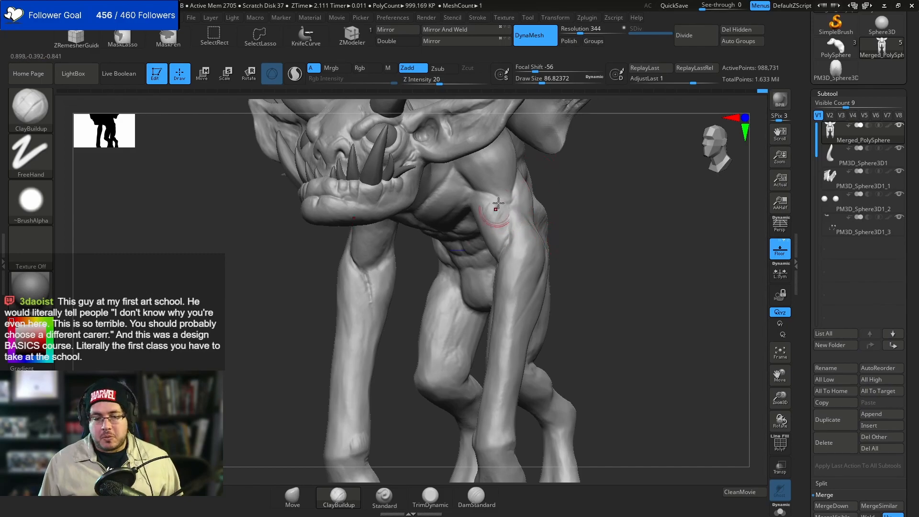
{"action": "key", "text": "bracketright"}
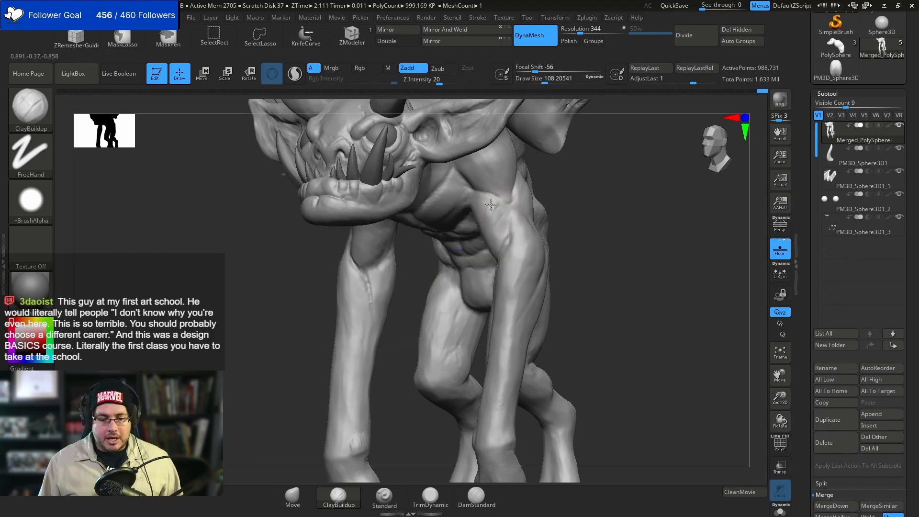
- Flatten and define the planes of the upper arm, elbow and rear shoulder with TrimDynamic at a draw size of about 108
{"action": "key", "text": "b"}
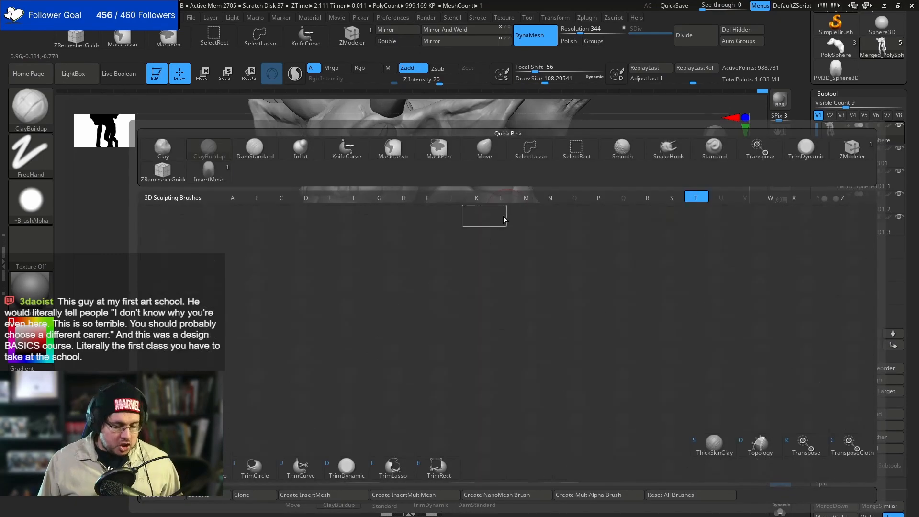
{"action": "key", "text": "t"}
{"action": "key", "text": "d"}
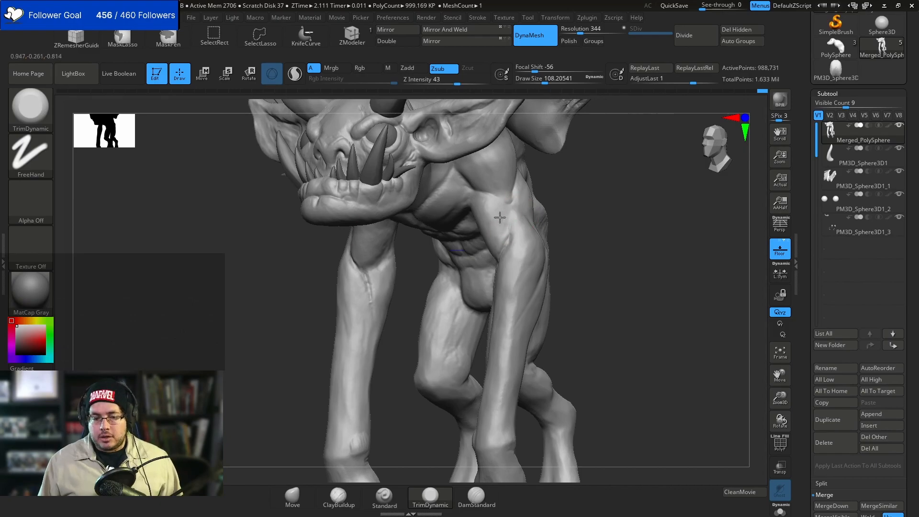
{"action": "left_click_drag", "start_coordinate": [590, 187], "coordinate": [541, 186]}
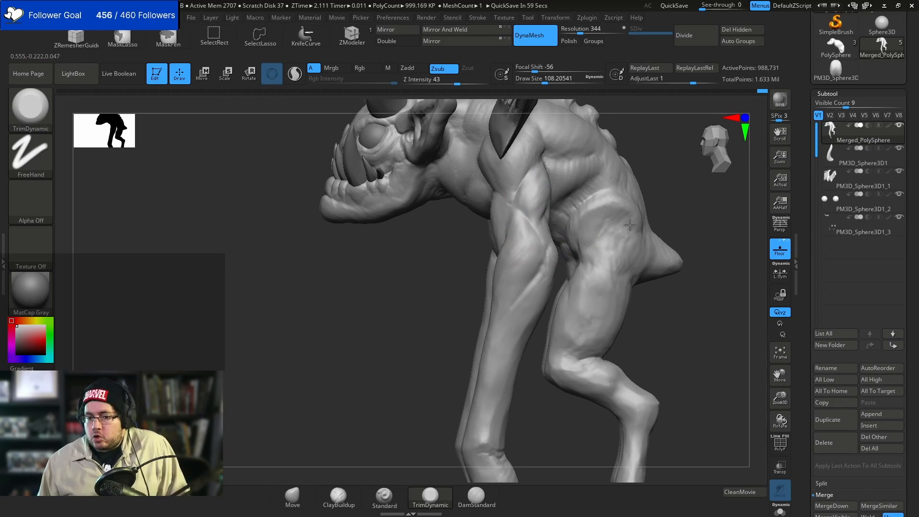
{"action": "left_click_drag", "start_coordinate": [675, 185], "coordinate": [618, 196]}
{"action": "mouse_move", "coordinate": [693, 196]}
{"action": "left_mouse_down"}
{"action": "mouse_move", "coordinate": [660, 213]}
{"action": "mouse_move", "coordinate": [558, 160]}
{"action": "left_mouse_up"}
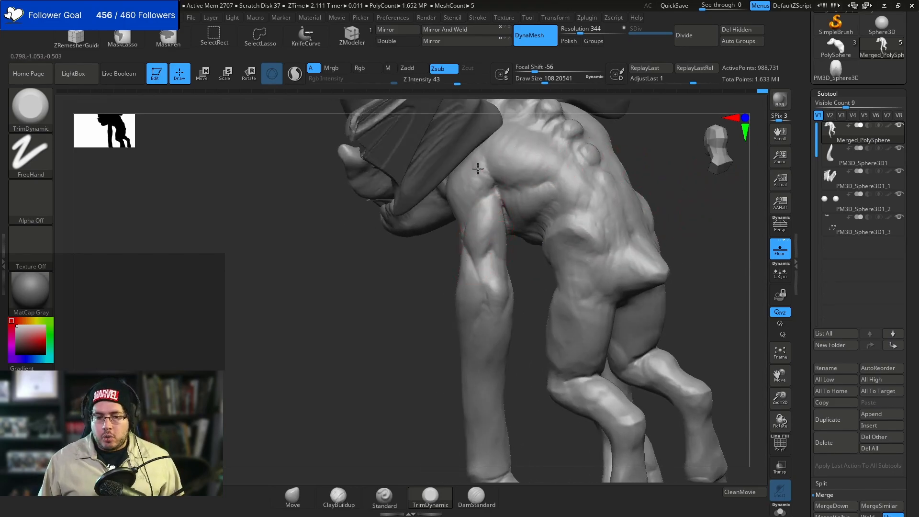
{"action": "left_click_drag", "start_coordinate": [368, 210], "coordinate": [486, 198]}
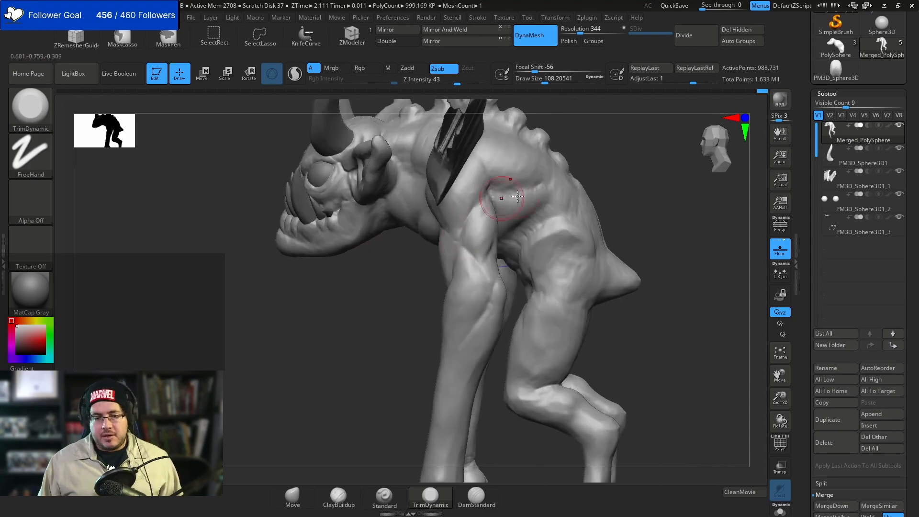
{"action": "left_click_drag", "start_coordinate": [638, 161], "coordinate": [594, 156]}
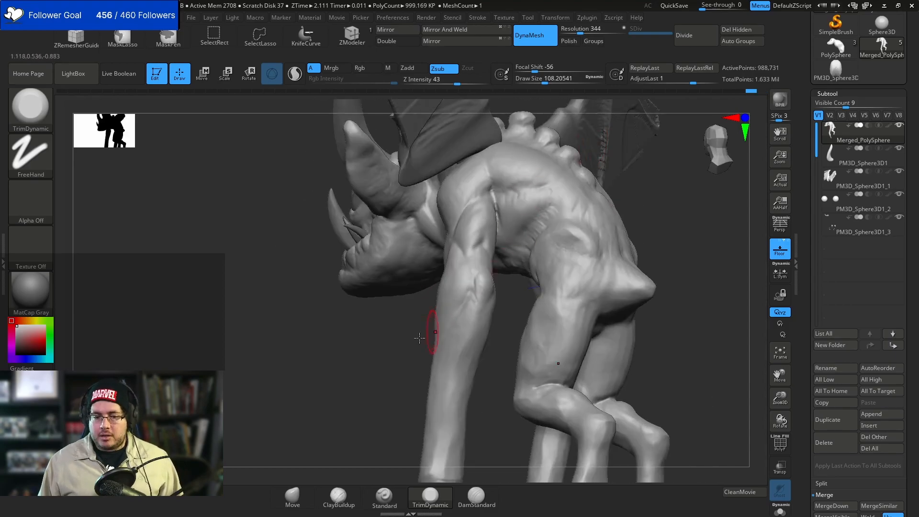
{"action": "left_click_drag", "start_coordinate": [368, 318], "coordinate": [490, 282]}
- Build up the muscles between the neck, collarbone and chest with the ClayBuildup brush at a draw size of about 104
{"action": "mouse_move", "coordinate": [653, 216]}
{"action": "left_mouse_down"}
{"action": "mouse_move", "coordinate": [651, 171]}
{"action": "mouse_move", "coordinate": [641, 205]}
{"action": "mouse_move", "coordinate": [635, 185]}
{"action": "mouse_move", "coordinate": [456, 199]}
{"action": "mouse_move", "coordinate": [470, 178]}
{"action": "mouse_move", "coordinate": [435, 200]}
{"action": "mouse_move", "coordinate": [459, 189]}
{"action": "mouse_move", "coordinate": [468, 163]}
{"action": "left_mouse_up"}
{"action": "key", "text": "b"}
{"action": "key", "text": "c"}
{"action": "key", "text": "b"}
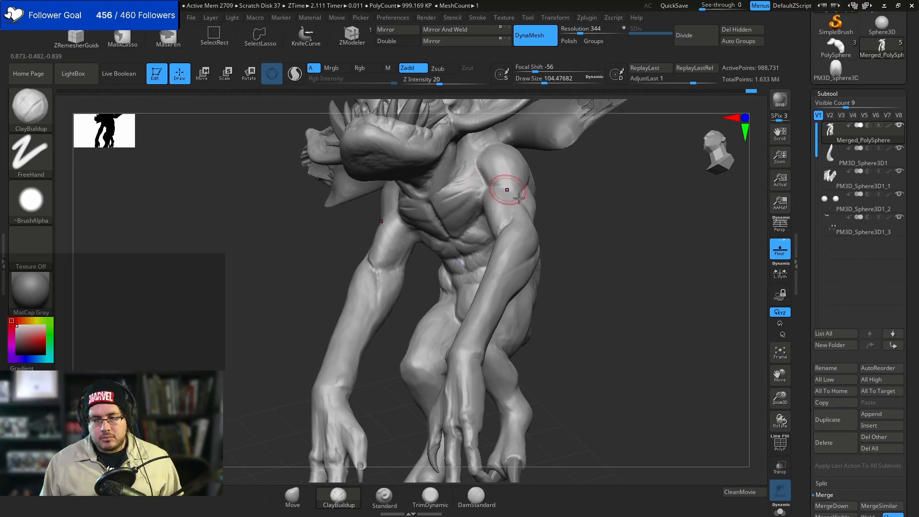
{"action": "left_click_drag", "start_coordinate": [574, 235], "coordinate": [565, 216]}
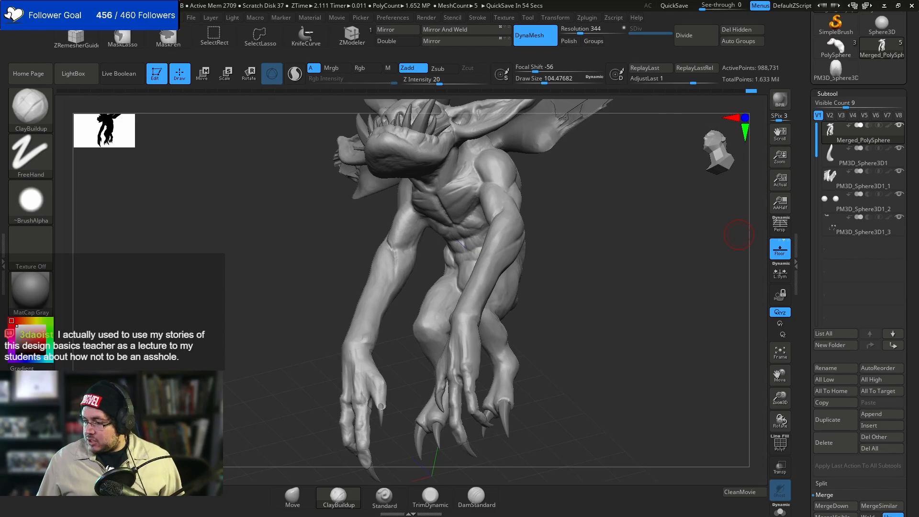
{"action": "mouse_move", "coordinate": [559, 247]}
{"action": "left_mouse_down"}
{"action": "mouse_move", "coordinate": [585, 250]}
{"action": "mouse_move", "coordinate": [570, 242]}
{"action": "left_mouse_up"}
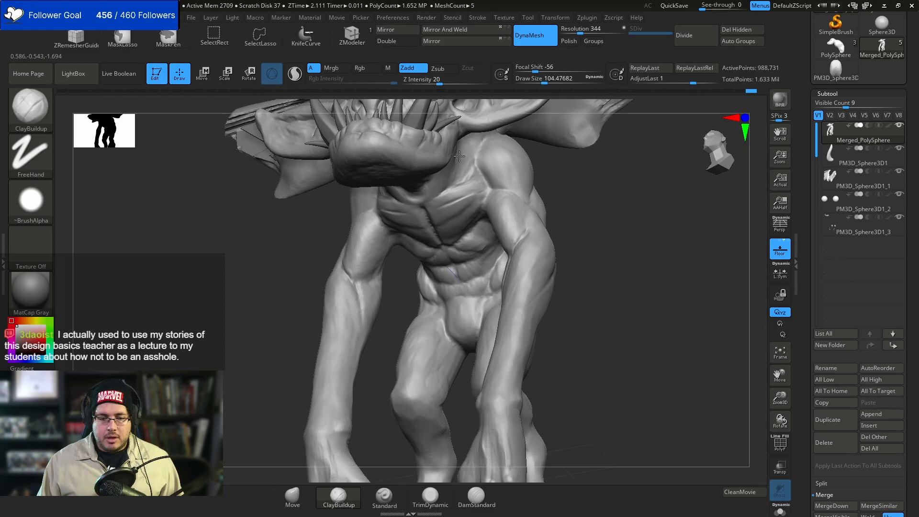
{"action": "left_click_drag", "start_coordinate": [462, 149], "coordinate": [466, 164]}
{"action": "left_click_drag", "start_coordinate": [578, 198], "coordinate": [531, 193]}
{"action": "mouse_move", "coordinate": [461, 152]}
{"action": "left_mouse_down"}
{"action": "mouse_move", "coordinate": [452, 179]}
{"action": "mouse_move", "coordinate": [467, 163]}
{"action": "mouse_move", "coordinate": [475, 172]}
{"action": "left_mouse_up"}
{"action": "left_click_drag", "start_coordinate": [486, 210], "coordinate": [478, 192]}
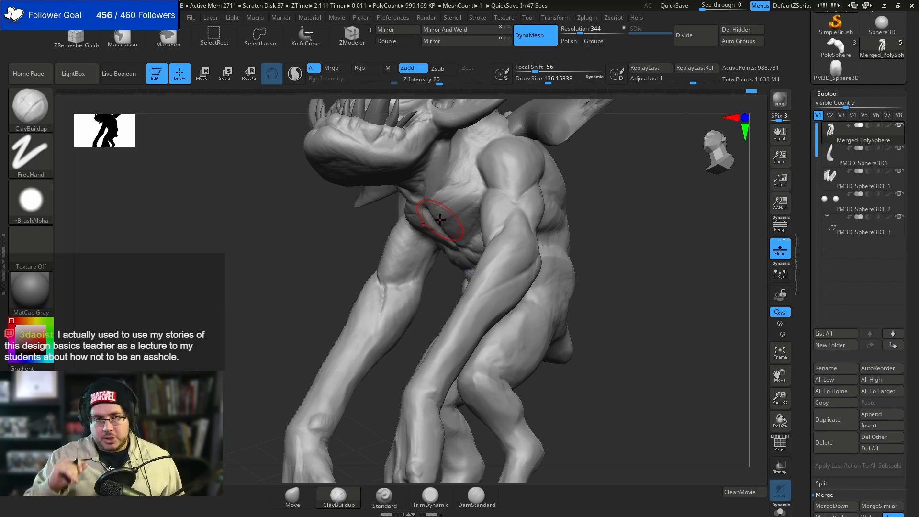
- Strengthen the upper arm and the shoulder muscles around the armpit with ClayBuildup at draw sizes of about 136 and 128
{"action": "left_click_drag", "start_coordinate": [591, 250], "coordinate": [598, 306]}
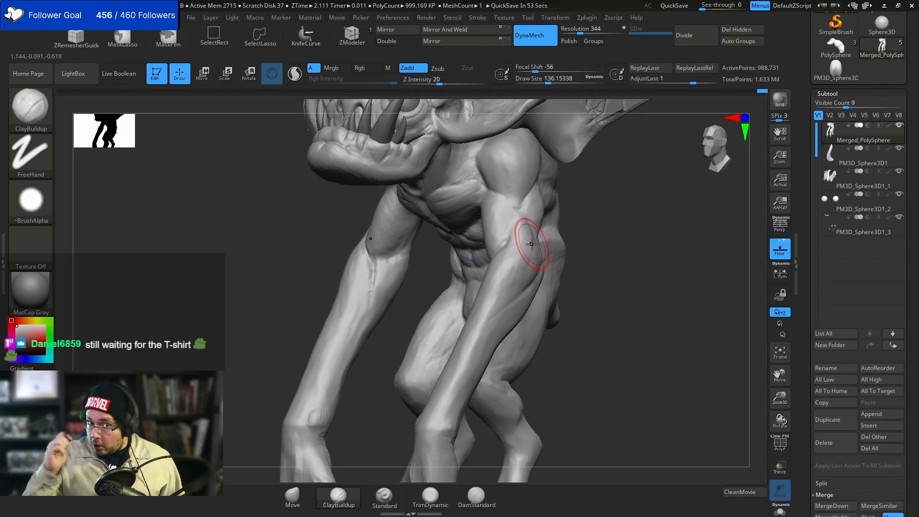
{"action": "left_click_drag", "start_coordinate": [572, 263], "coordinate": [529, 293]}
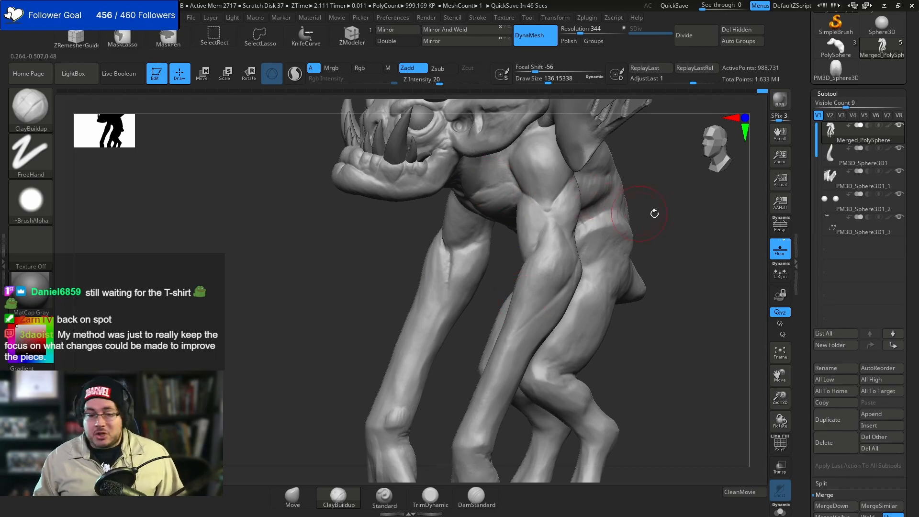
{"action": "left_click_drag", "start_coordinate": [646, 212], "coordinate": [706, 211]}
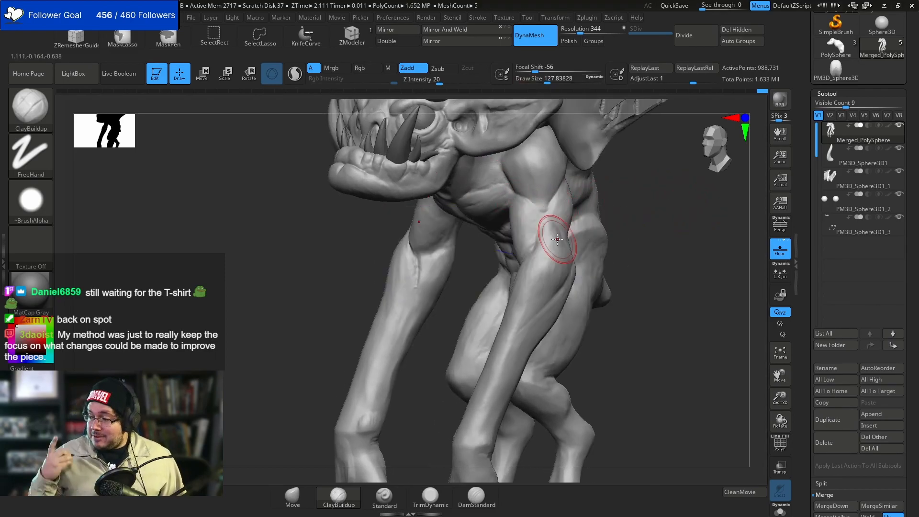
{"action": "left_click_drag", "start_coordinate": [621, 162], "coordinate": [537, 208]}
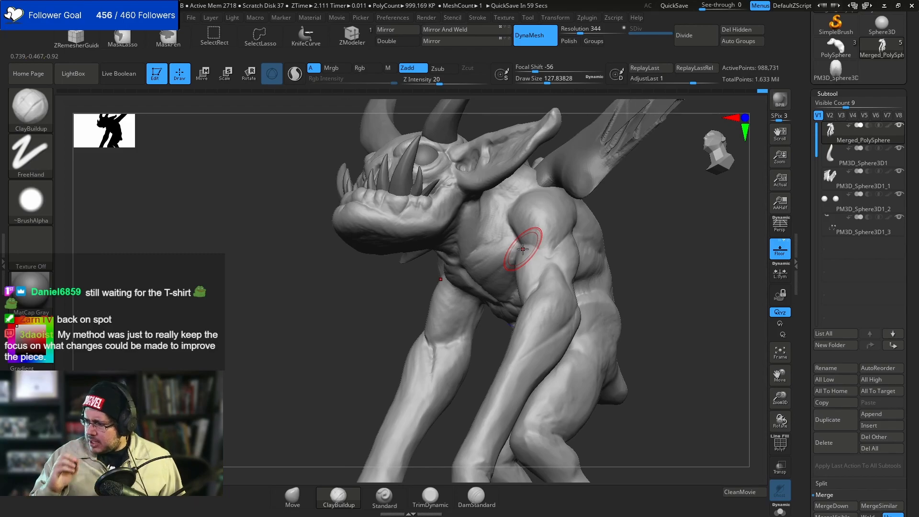
{"action": "left_click_drag", "start_coordinate": [623, 232], "coordinate": [564, 206]}
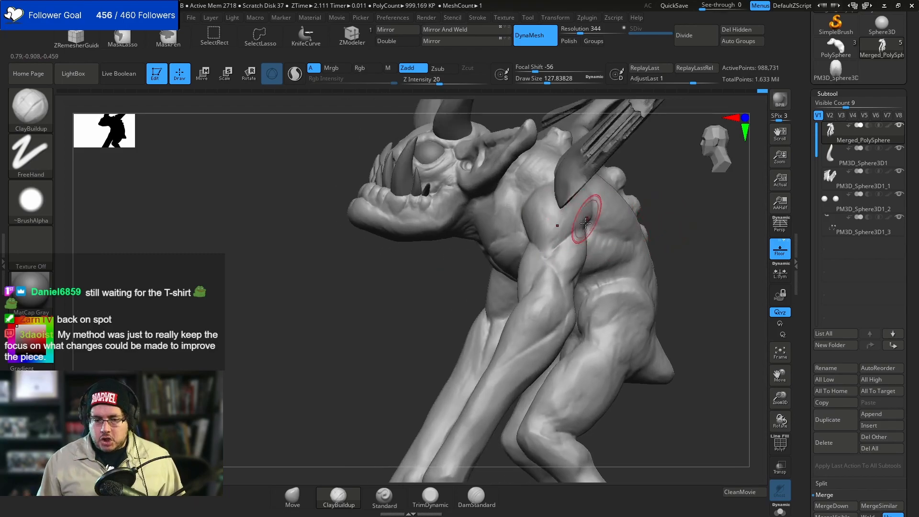
{"action": "left_click_drag", "start_coordinate": [684, 195], "coordinate": [613, 192]}
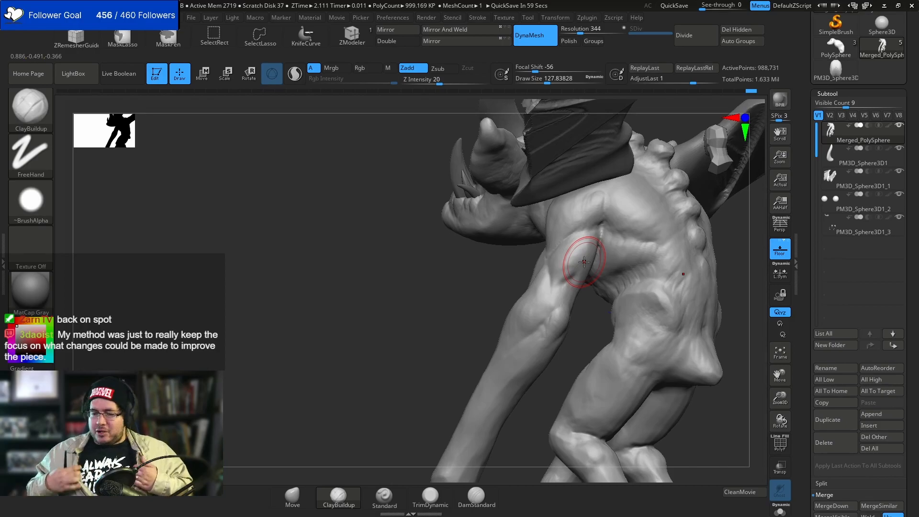
{"action": "left_click_drag", "start_coordinate": [454, 297], "coordinate": [522, 292]}
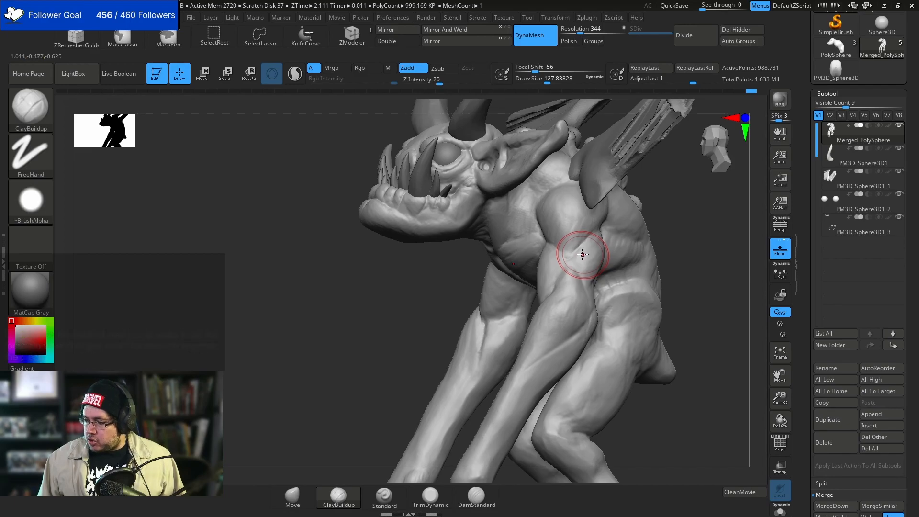
- Adjust the silhouette of the upper back and shoulders with the Move brush at draw sizes of about 400 and 280
{"action": "mouse_move", "coordinate": [722, 287]}
{"action": "left_mouse_down"}
{"action": "mouse_move", "coordinate": [717, 314]}
{"action": "mouse_move", "coordinate": [693, 240]}
{"action": "mouse_move", "coordinate": [610, 199]}
{"action": "mouse_move", "coordinate": [486, 308]}
{"action": "mouse_move", "coordinate": [644, 246]}
{"action": "mouse_move", "coordinate": [679, 186]}
{"action": "mouse_move", "coordinate": [564, 197]}
{"action": "left_mouse_up"}
{"action": "key", "text": "b"}
{"action": "key", "text": "m"}
{"action": "key", "text": "v"}
{"action": "key", "text": "space"}
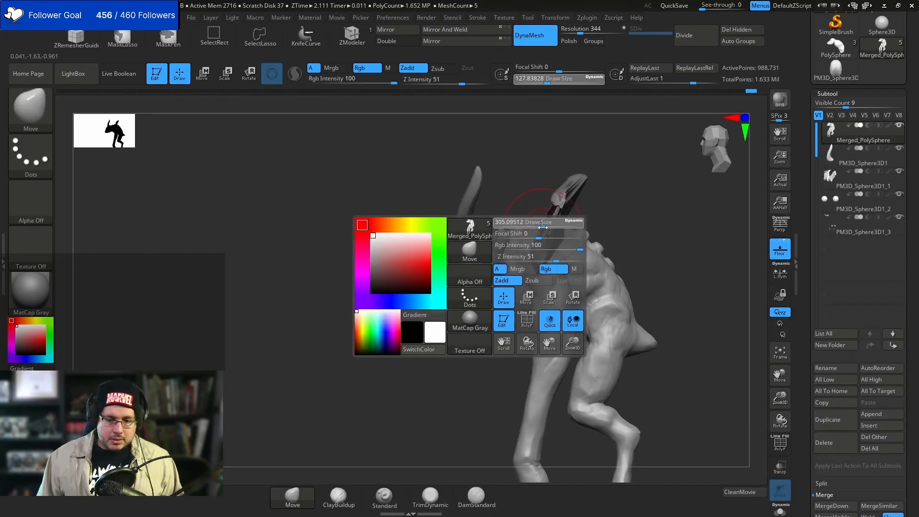
{"action": "mouse_move", "coordinate": [518, 191]}
{"action": "left_mouse_down"}
{"action": "mouse_move", "coordinate": [568, 207]}
{"action": "mouse_move", "coordinate": [510, 190]}
{"action": "mouse_move", "coordinate": [539, 170]}
{"action": "left_mouse_up"}
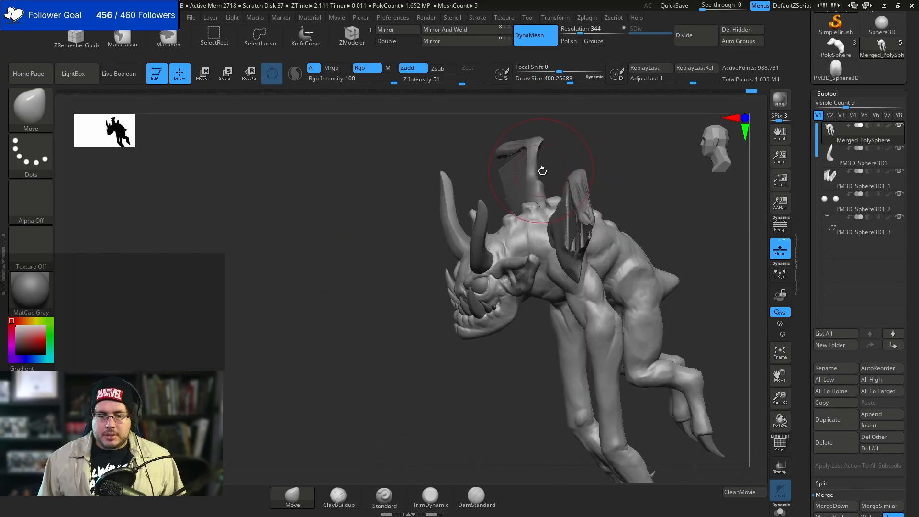
{"action": "mouse_move", "coordinate": [611, 164]}
{"action": "left_mouse_down"}
{"action": "mouse_move", "coordinate": [598, 169]}
{"action": "mouse_move", "coordinate": [587, 125]}
{"action": "left_mouse_up"}
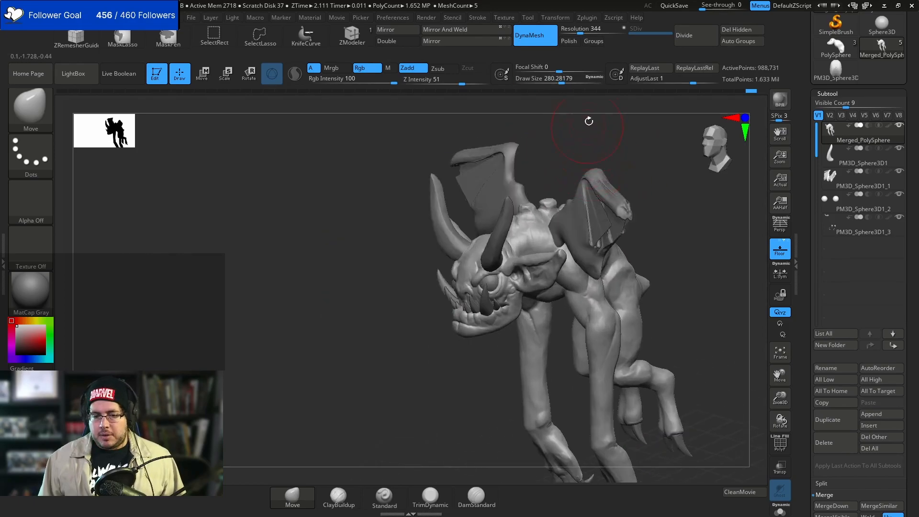
- Switch to the Chrome browser and search Google Images for "imp" in a new tab
{"action": "key", "text": "alt+Tab"}
{"action": "key", "text": "alt+Tab"}
{"action": "key", "text": "alt+Tab"}
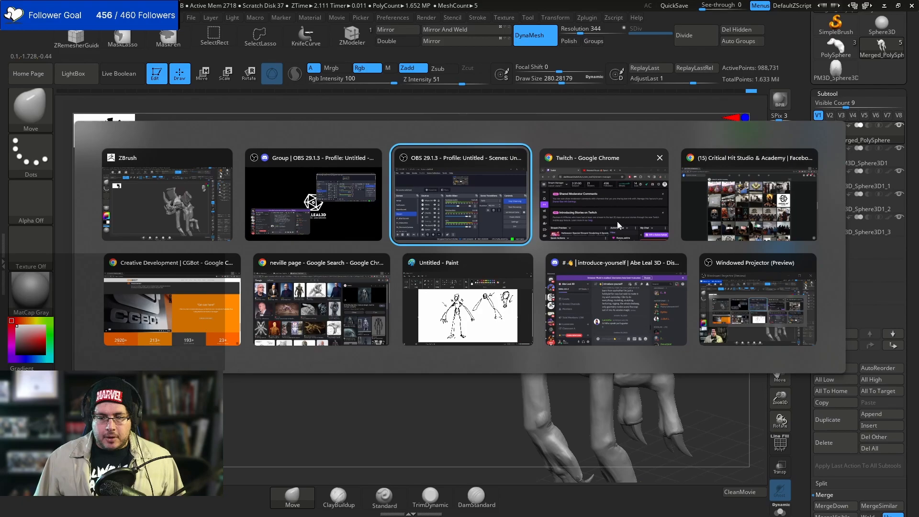
{"action": "key", "text": "alt+Tab"}
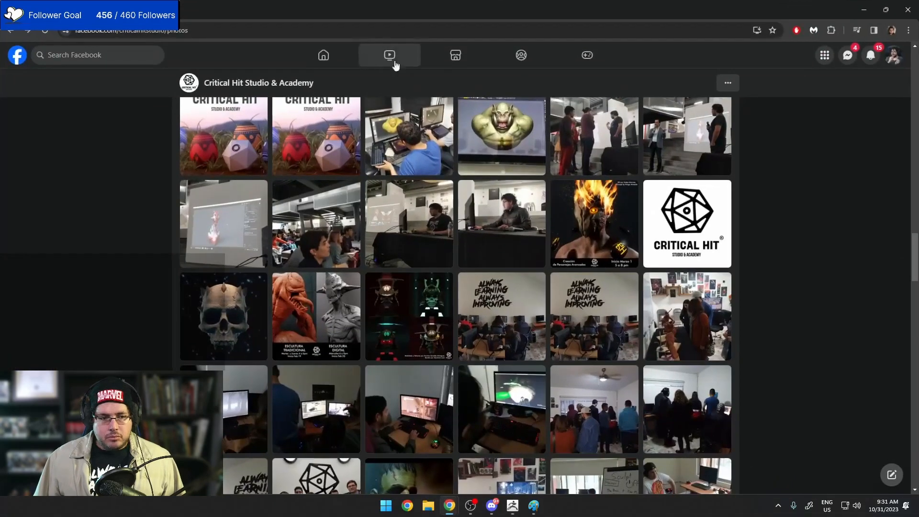
{"action": "key", "text": "ctrl+t"}
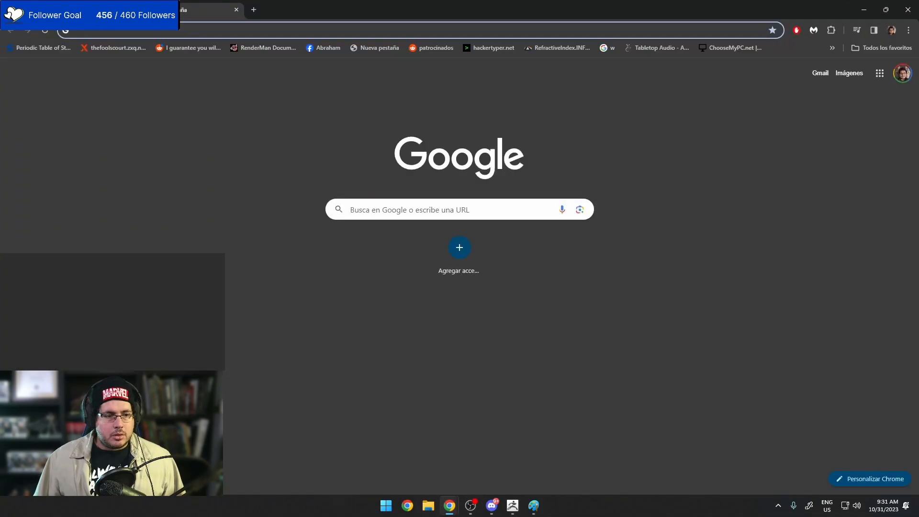
{"action": "type", "text": "i"}
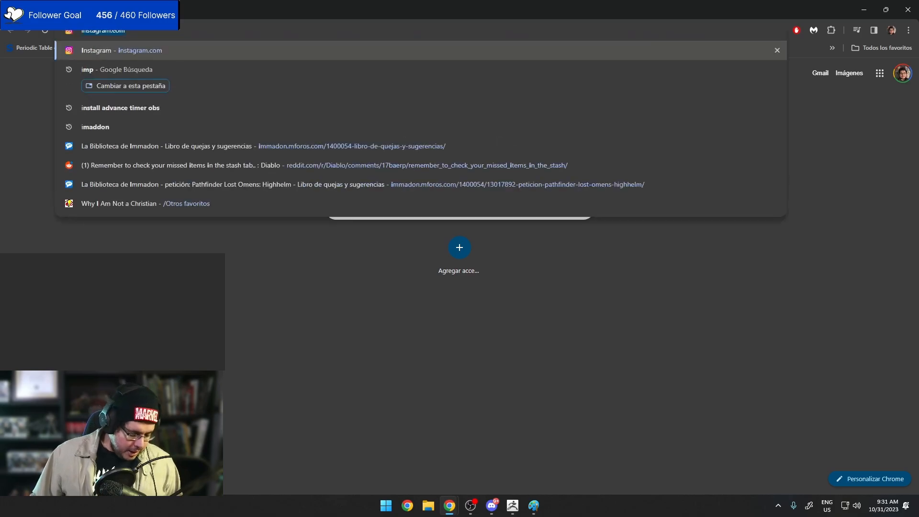
{"action": "type", "text": "mpp"}
{"action": "key", "text": "Return"}
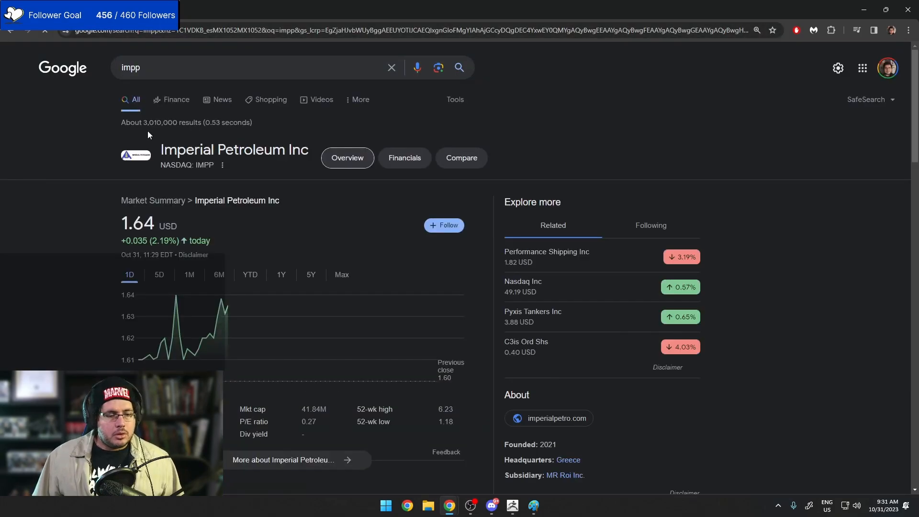
{"action": "left_click", "coordinate": [160, 72]}
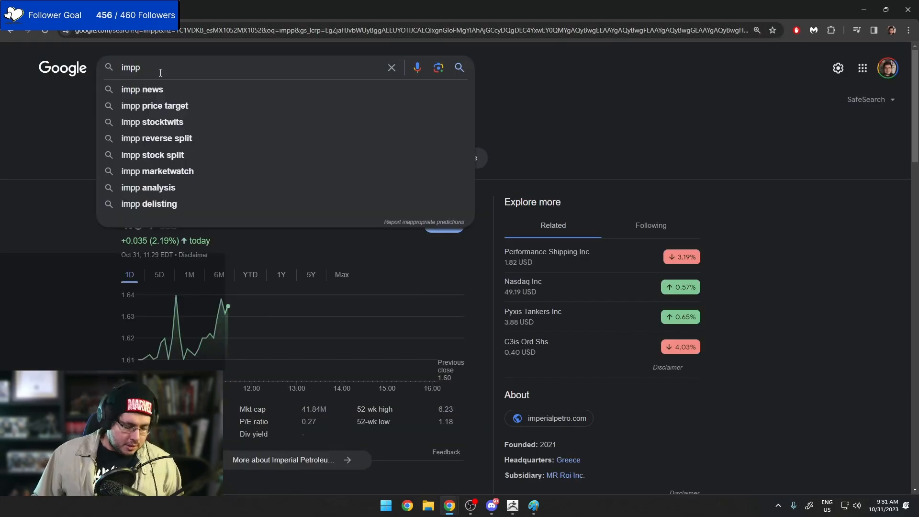
{"action": "key", "text": "BackSpace"}
{"action": "key", "text": "Return"}
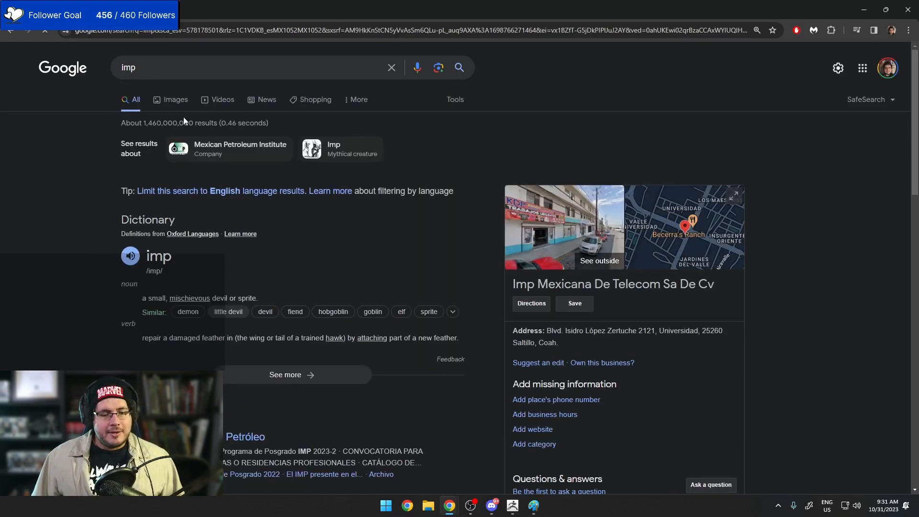
{"action": "left_click", "coordinate": [183, 101]}
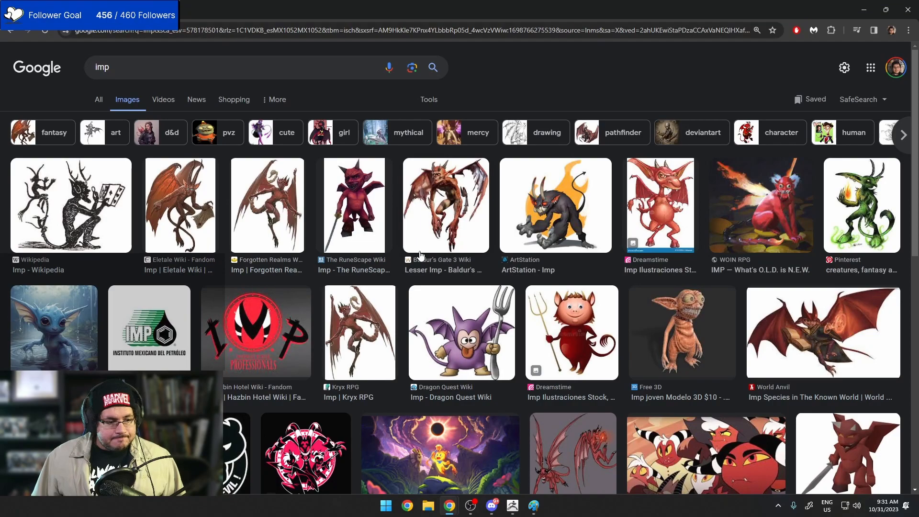
- Browse the imp image results and open the Pinterest fantasy artwork of the crouching horned imp
{"action": "scroll", "coordinate": [420, 255], "scroll_direction": "down", "scroll_amount": 6}
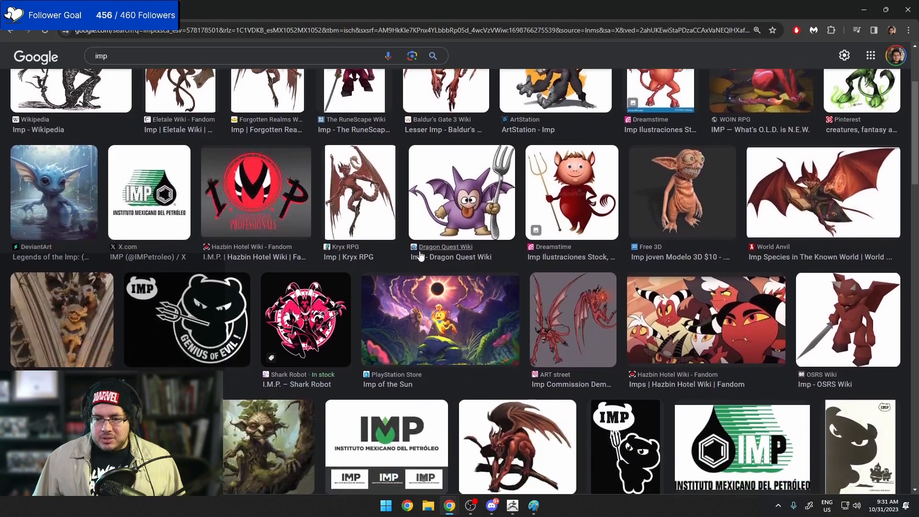
{"action": "scroll", "coordinate": [420, 255], "scroll_direction": "down", "scroll_amount": 6}
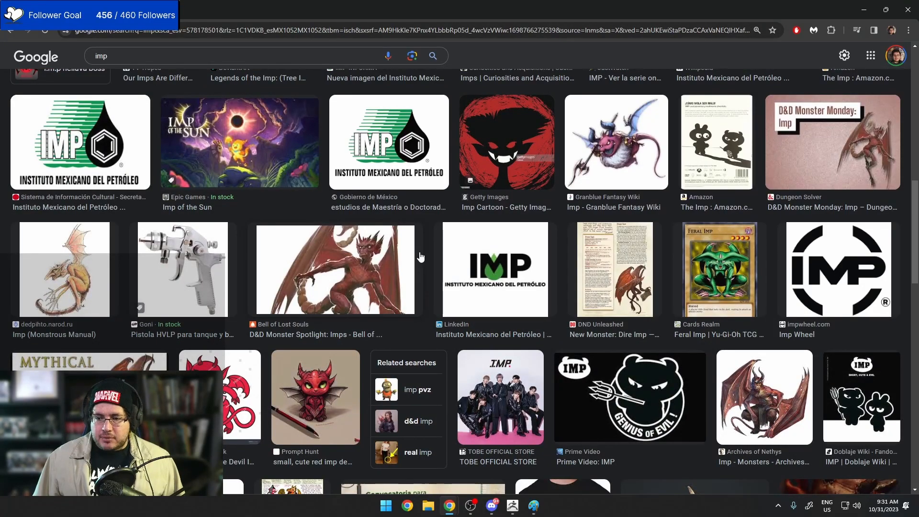
{"action": "scroll", "coordinate": [420, 257], "scroll_direction": "down", "scroll_amount": 4}
{"action": "scroll", "coordinate": [420, 257], "scroll_direction": "down", "scroll_amount": 3}
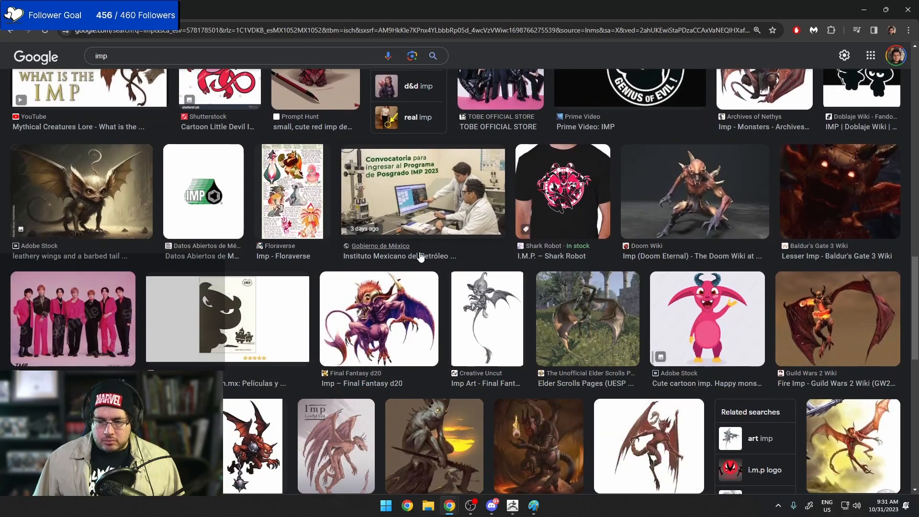
{"action": "scroll", "coordinate": [420, 256], "scroll_direction": "down", "scroll_amount": 3}
{"action": "scroll", "coordinate": [420, 256], "scroll_direction": "down", "scroll_amount": 4}
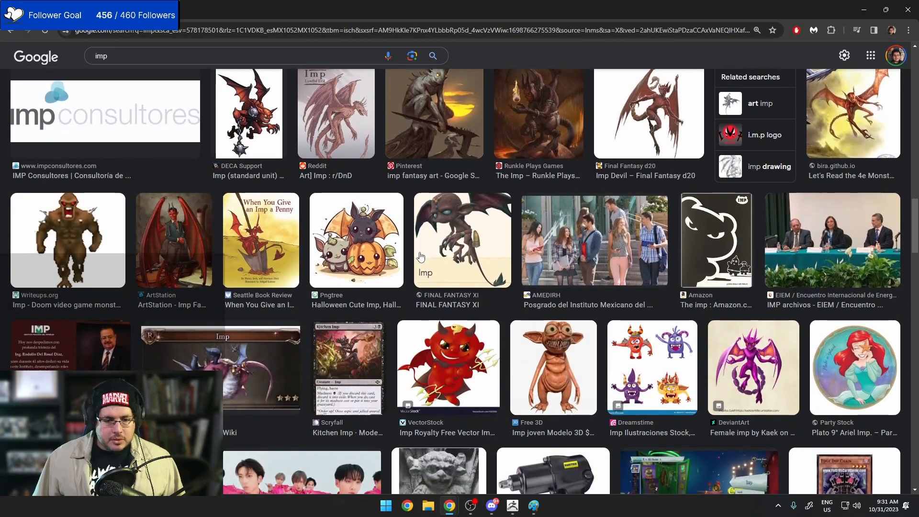
{"action": "scroll", "coordinate": [420, 257], "scroll_direction": "up", "scroll_amount": 2}
{"action": "left_click", "coordinate": [441, 237]}
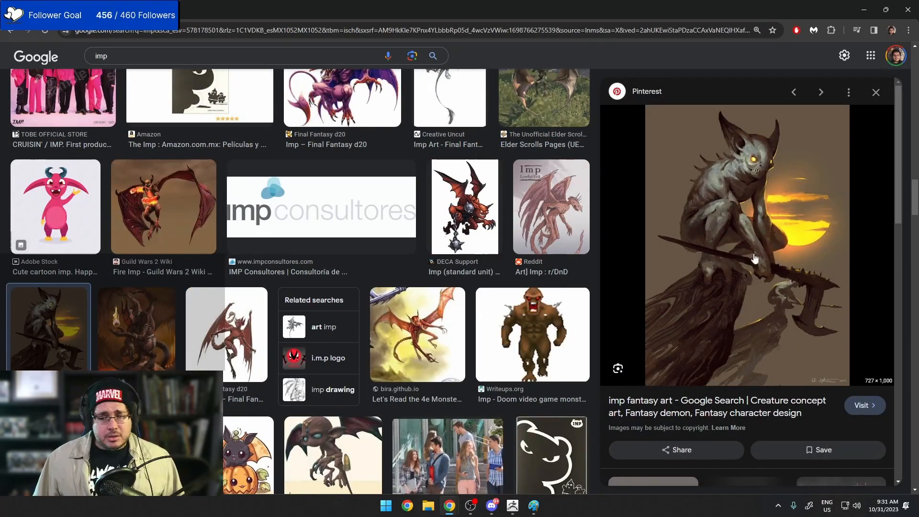
- Return to ZBrush and hide the bat-wing subtool PM3D_Sphere3D1_1
{"action": "key", "text": "alt+Tab"}
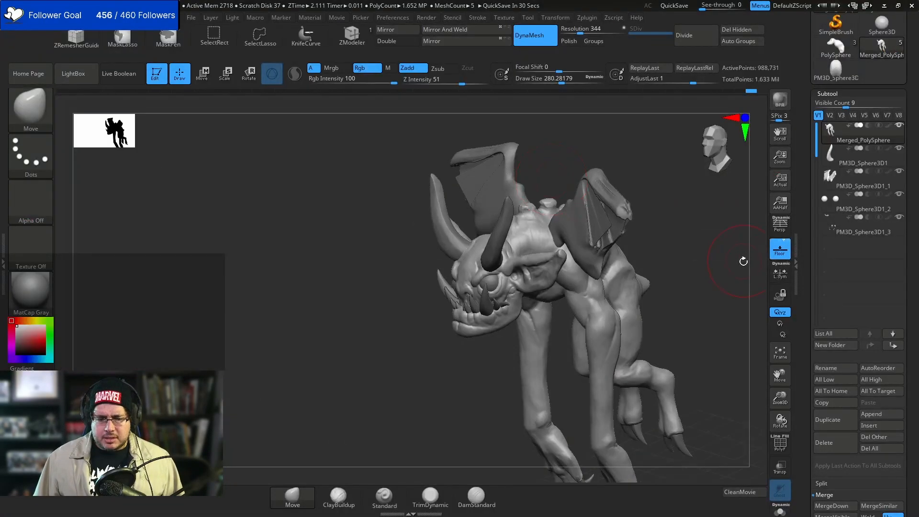
{"action": "left_click", "coordinate": [899, 170]}
{"action": "mouse_move", "coordinate": [736, 244]}
{"action": "left_mouse_down"}
{"action": "mouse_move", "coordinate": [708, 212]}
{"action": "mouse_move", "coordinate": [710, 239]}
{"action": "mouse_move", "coordinate": [747, 258]}
{"action": "left_mouse_up"}
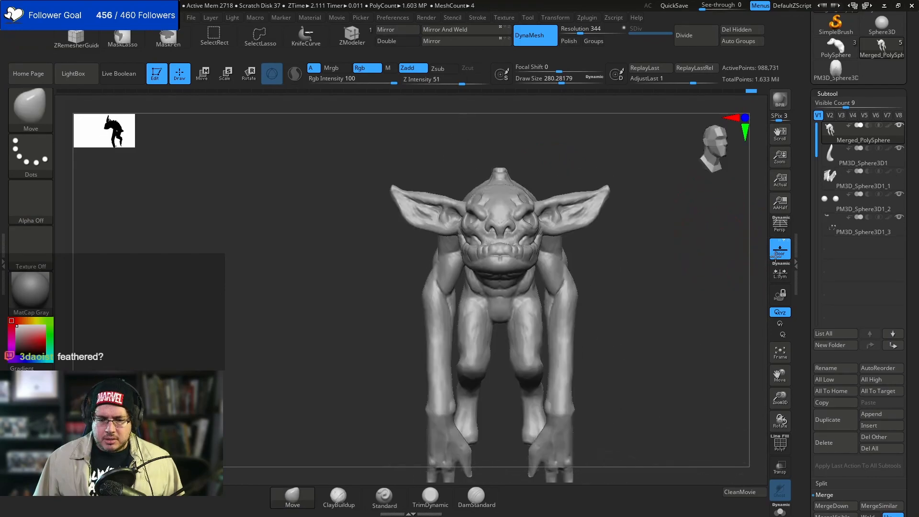
- Switch back to Chrome and examine further imp images for wing and body references
{"action": "key", "text": "alt+Tab"}
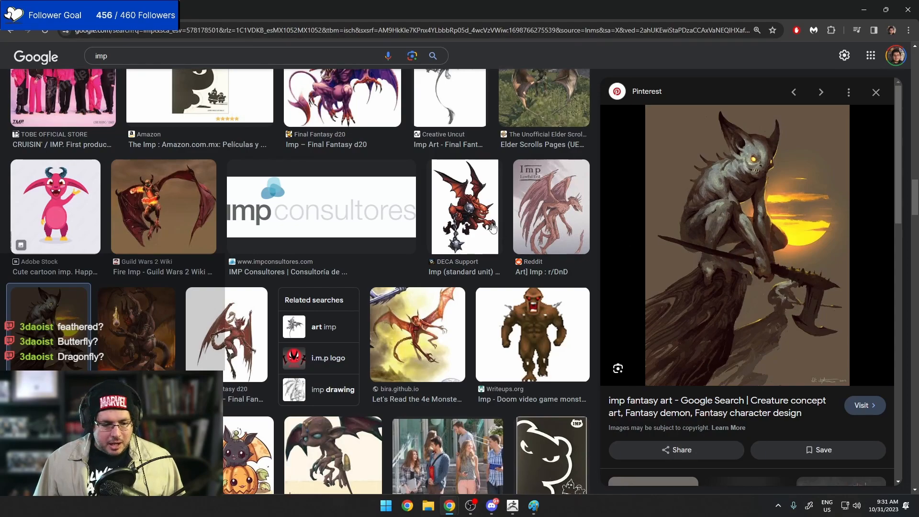
{"action": "scroll", "coordinate": [492, 228], "scroll_direction": "down", "scroll_amount": 7}
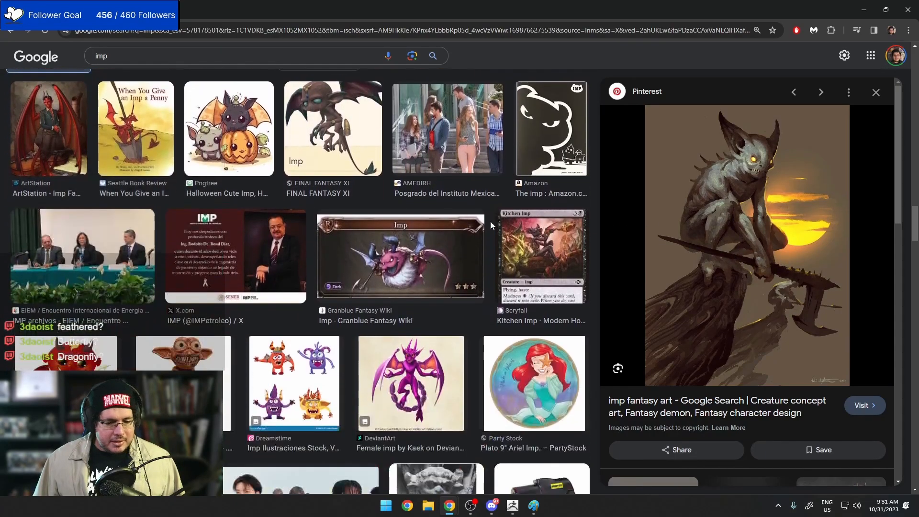
{"action": "scroll", "coordinate": [490, 220], "scroll_direction": "down", "scroll_amount": 5}
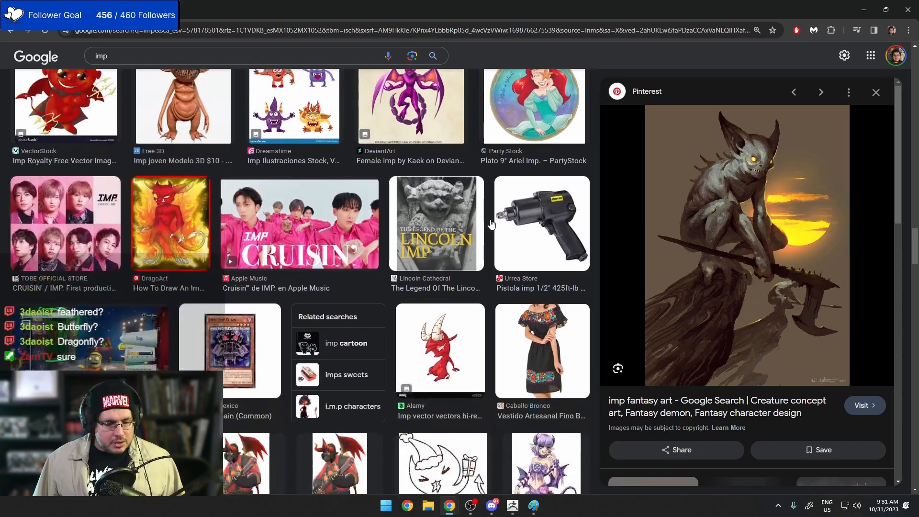
{"action": "scroll", "coordinate": [490, 223], "scroll_direction": "down", "scroll_amount": 2}
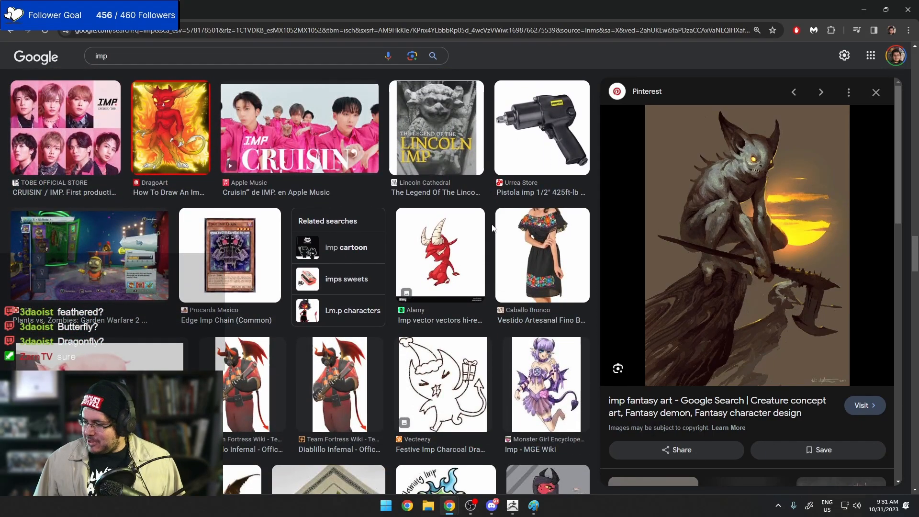
{"action": "scroll", "coordinate": [496, 225], "scroll_direction": "down", "scroll_amount": 5}
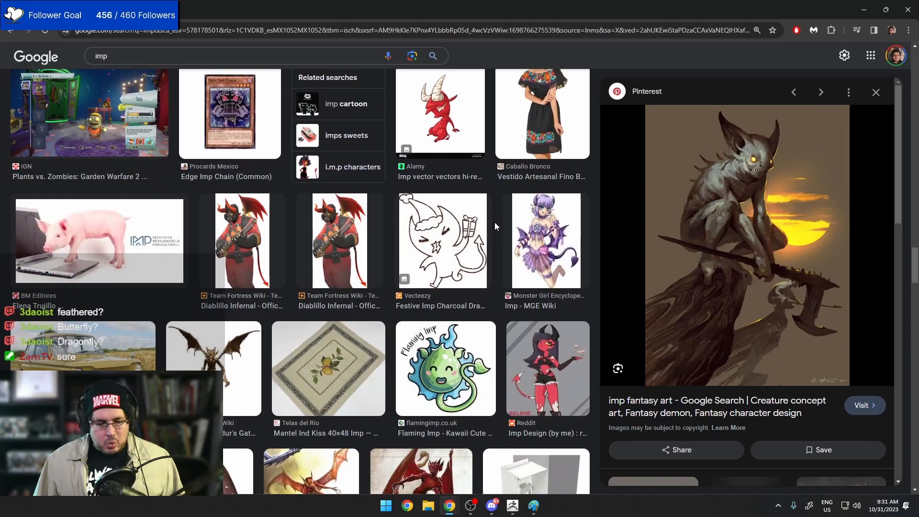
{"action": "scroll", "coordinate": [495, 225], "scroll_direction": "down", "scroll_amount": 6}
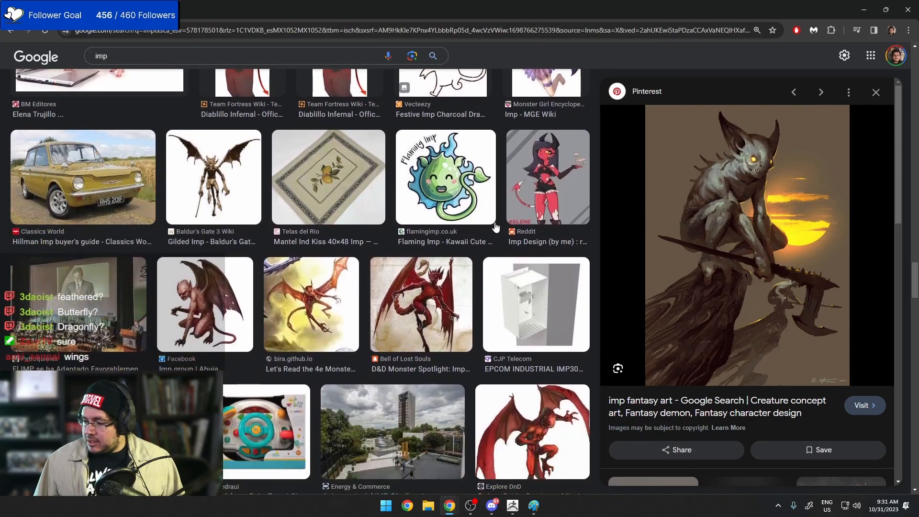
{"action": "scroll", "coordinate": [495, 225], "scroll_direction": "down", "scroll_amount": 2}
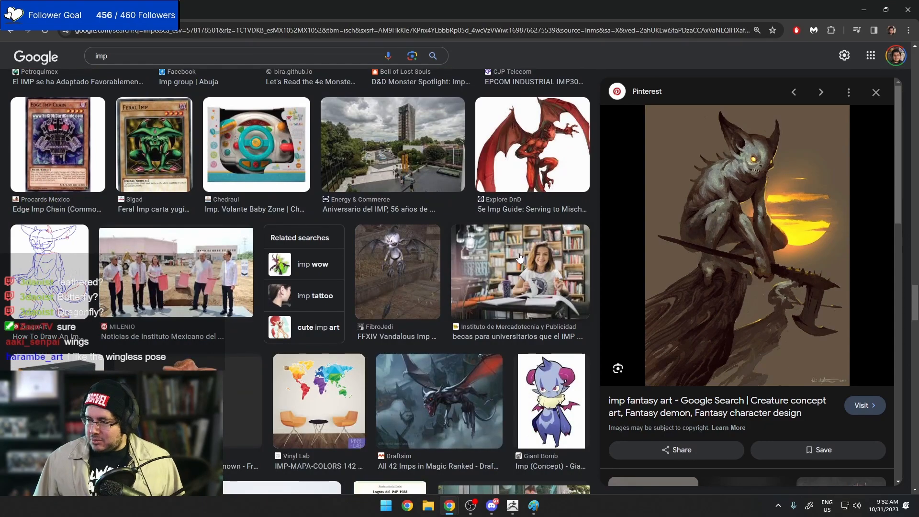
- Switch to ZBrush and examine the wingless creature from the side and the front
{"action": "key", "text": "alt+Tab"}
{"action": "mouse_move", "coordinate": [498, 248]}
{"action": "right_mouse_down"}
{"action": "mouse_move", "coordinate": [512, 313]}
{"action": "mouse_move", "coordinate": [496, 289]}
{"action": "mouse_move", "coordinate": [487, 295]}
{"action": "mouse_move", "coordinate": [572, 292]}
{"action": "mouse_move", "coordinate": [561, 304]}
{"action": "mouse_move", "coordinate": [622, 306]}
{"action": "mouse_move", "coordinate": [594, 301]}
{"action": "right_mouse_up"}
{"action": "key", "text": "alt+Tab"}
{"action": "key", "text": "alt+Tab"}
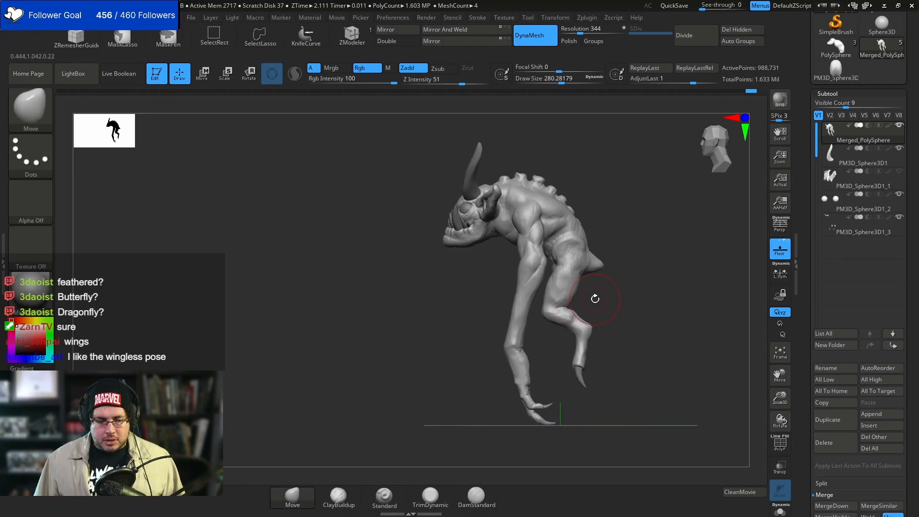
{"action": "right_click_drag", "start_coordinate": [586, 292], "coordinate": [679, 314]}
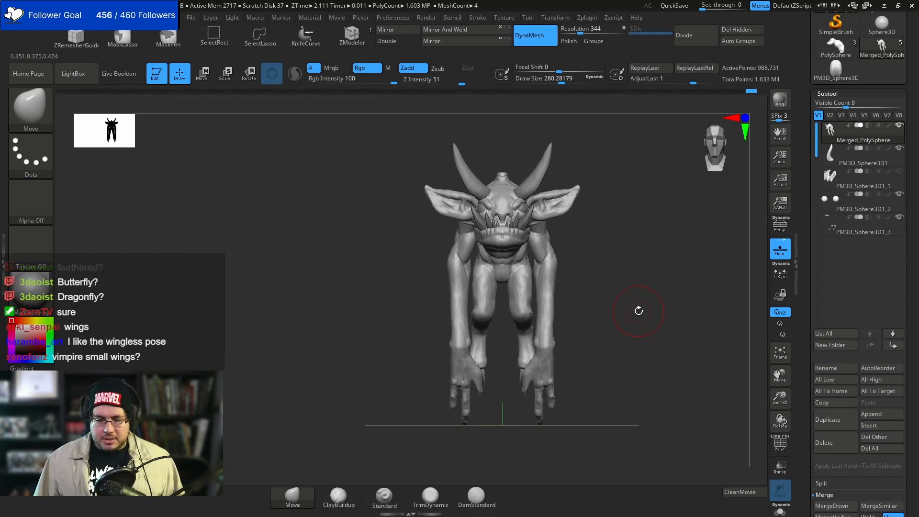
- Switch to Chrome and look through the rest of the imp image results for other wing ideas
{"action": "key", "text": "alt+Tab"}
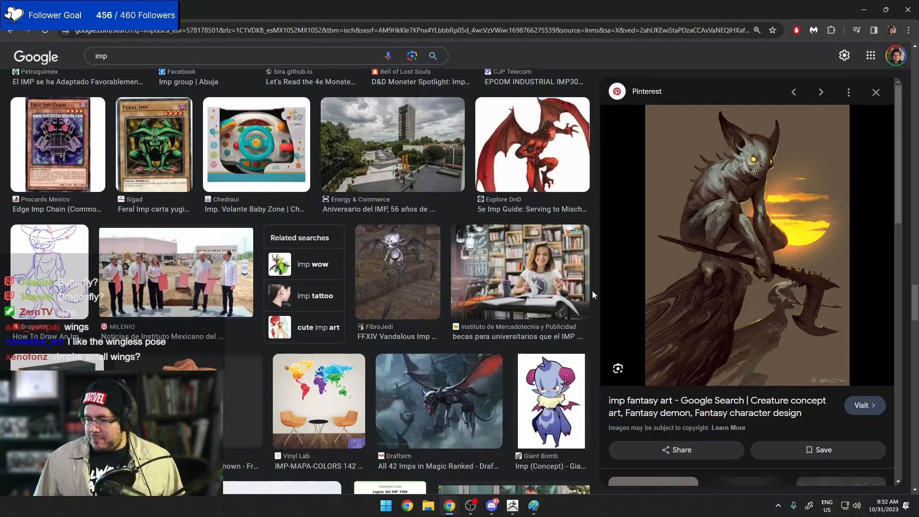
{"action": "scroll", "coordinate": [550, 257], "scroll_direction": "down", "scroll_amount": 6}
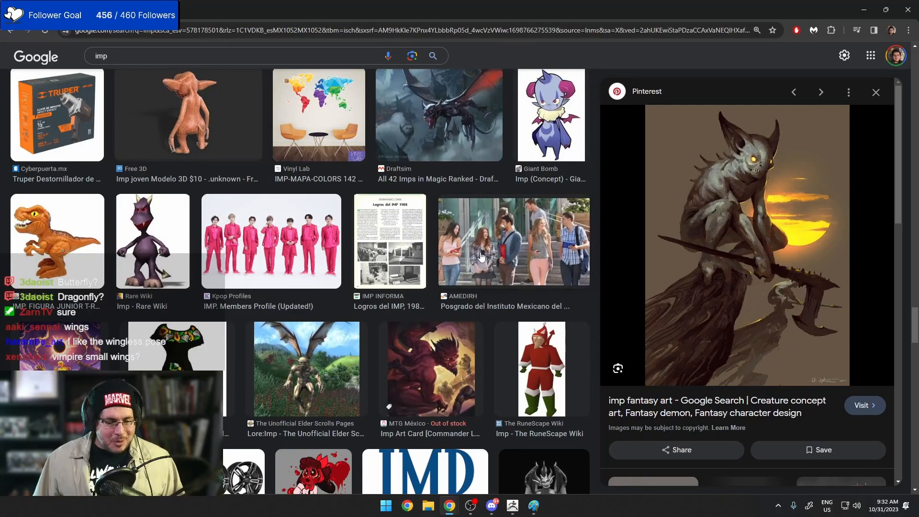
{"action": "scroll", "coordinate": [482, 256], "scroll_direction": "down", "scroll_amount": 5}
{"action": "scroll", "coordinate": [437, 240], "scroll_direction": "up", "scroll_amount": 3}
{"action": "scroll", "coordinate": [412, 230], "scroll_direction": "down", "scroll_amount": 12}
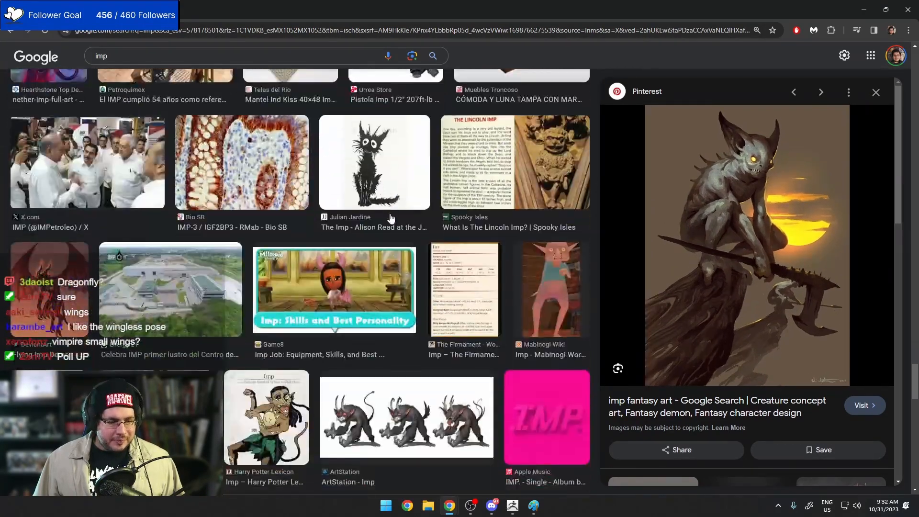
{"action": "scroll", "coordinate": [391, 219], "scroll_direction": "down", "scroll_amount": 5}
{"action": "scroll", "coordinate": [361, 227], "scroll_direction": "up", "scroll_amount": 4}
{"action": "scroll", "coordinate": [360, 228], "scroll_direction": "down", "scroll_amount": 20}
{"action": "scroll", "coordinate": [354, 205], "scroll_direction": "down", "scroll_amount": 15}
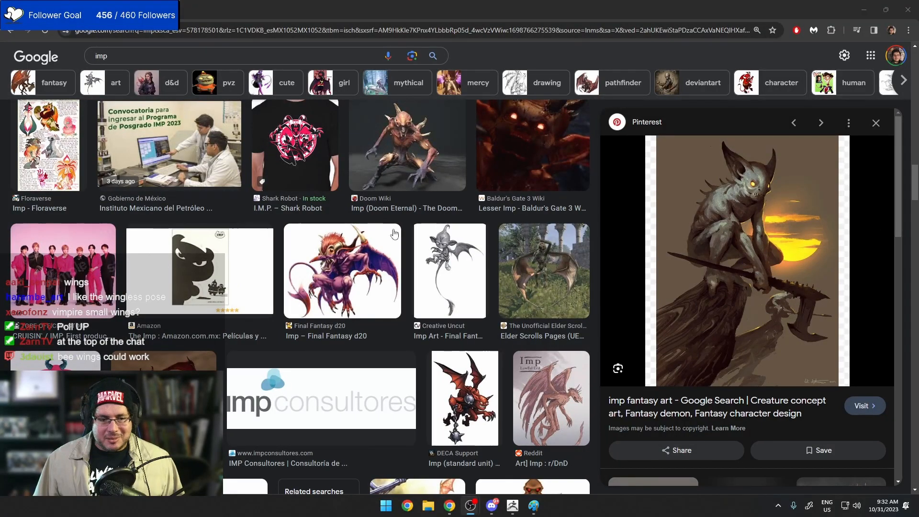
{"action": "scroll", "coordinate": [393, 234], "scroll_direction": "up", "scroll_amount": 15}
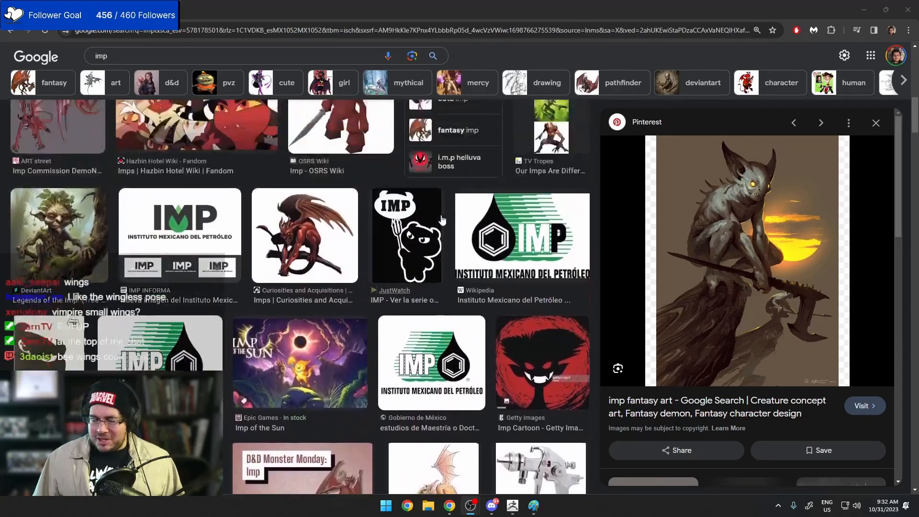
{"action": "scroll", "coordinate": [441, 220], "scroll_direction": "up", "scroll_amount": 5}
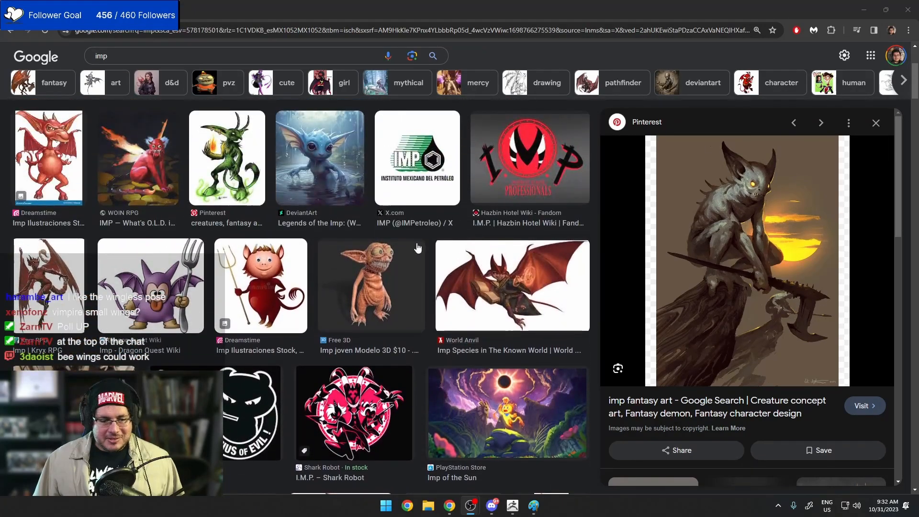
{"action": "scroll", "coordinate": [417, 247], "scroll_direction": "up", "scroll_amount": 2}
- Switch to ZBrush and append a cylinder as a new subtool, ready for transforming with the gizmo
{"action": "key", "text": "alt+Tab"}
{"action": "key", "text": "alt+Tab"}
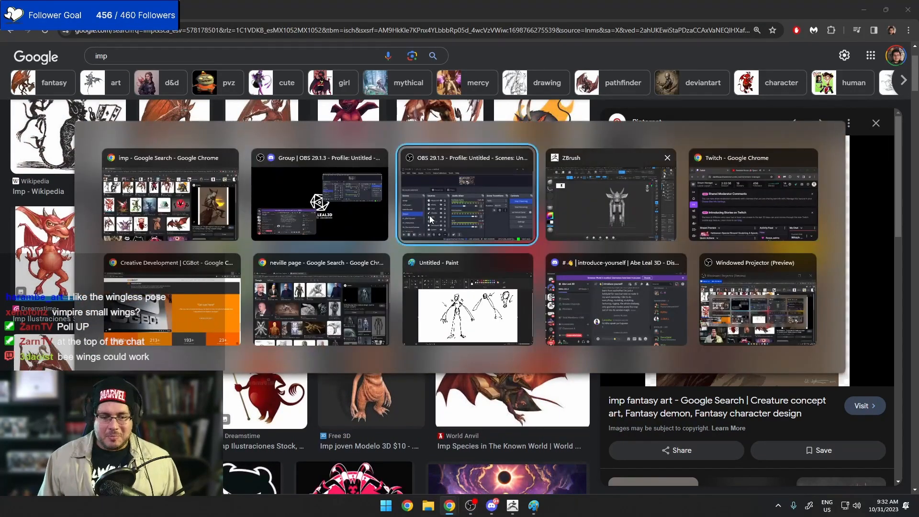
{"action": "key", "text": "alt+Tab"}
{"action": "key", "text": "alt+Tab"}
{"action": "key", "text": "alt+Tab"}
{"action": "key", "text": "alt+Tab"}
{"action": "key", "text": "alt+Tab"}
{"action": "key", "text": "alt+Tab"}
{"action": "key", "text": "alt+Tab"}
{"action": "key", "text": "alt+Tab"}
{"action": "mouse_move", "coordinate": [633, 244]}
{"action": "left_mouse_down"}
{"action": "mouse_move", "coordinate": [598, 234]}
{"action": "mouse_move", "coordinate": [641, 259]}
{"action": "mouse_move", "coordinate": [664, 253]}
{"action": "mouse_move", "coordinate": [621, 250]}
{"action": "left_mouse_up"}
{"action": "left_click", "coordinate": [873, 414]}
{"action": "left_click", "coordinate": [548, 335]}
{"action": "left_click_drag", "start_coordinate": [682, 230], "coordinate": [627, 217], "text": "shift"}
{"action": "key", "text": "r"}
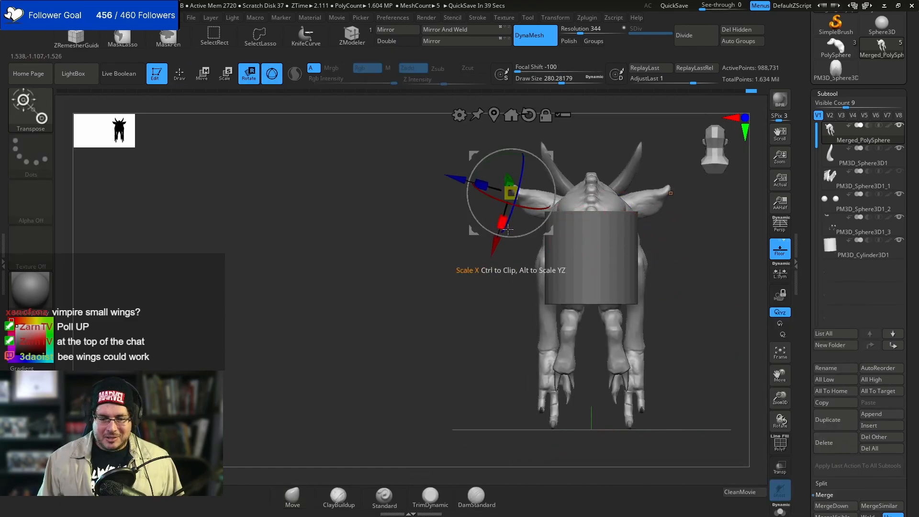
- Select the cylinder, flatten it into a disc, raise it to the upper back and rotate it 90 degrees to face backwards
{"action": "left_click", "coordinate": [576, 239], "text": "alt"}
{"action": "left_click_drag", "start_coordinate": [591, 225], "coordinate": [594, 276]}
{"action": "left_click_drag", "start_coordinate": [590, 200], "coordinate": [591, 126]}
{"action": "left_click_drag", "start_coordinate": [590, 168], "coordinate": [590, 234], "text": "shift"}
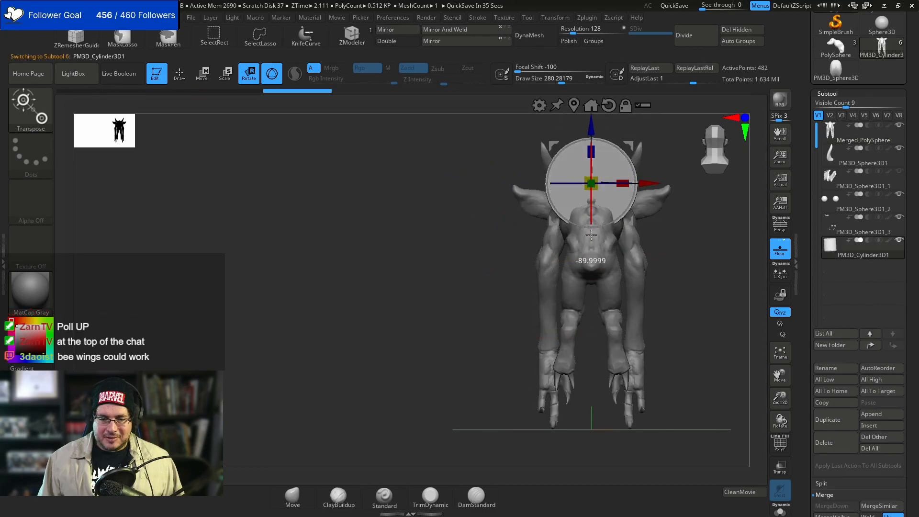
- Squash the disc into an oval insect wing, shift it to one side and angle it behind the shoulder
{"action": "left_click_drag", "start_coordinate": [591, 151], "coordinate": [591, 166]}
{"action": "left_click_drag", "start_coordinate": [649, 182], "coordinate": [706, 182]}
{"action": "left_click_drag", "start_coordinate": [675, 149], "coordinate": [646, 139]}
{"action": "left_click_drag", "start_coordinate": [708, 234], "coordinate": [623, 232]}
{"action": "left_click_drag", "start_coordinate": [622, 232], "coordinate": [566, 258], "text": "alt"}
{"action": "left_click_drag", "start_coordinate": [504, 256], "coordinate": [533, 265]}
- Duplicate the oval wing and move, shrink and rotate the copy as a smaller lower wing beneath the first
{"action": "left_click_drag", "start_coordinate": [587, 204], "coordinate": [575, 222], "text": "ctrl"}
{"action": "left_click_drag", "start_coordinate": [578, 236], "coordinate": [567, 229]}
{"action": "left_click_drag", "start_coordinate": [552, 270], "coordinate": [529, 275]}
{"action": "left_click_drag", "start_coordinate": [495, 246], "coordinate": [514, 254]}
{"action": "left_click_drag", "start_coordinate": [581, 225], "coordinate": [577, 238]}
{"action": "left_click_drag", "start_coordinate": [593, 257], "coordinate": [559, 244]}
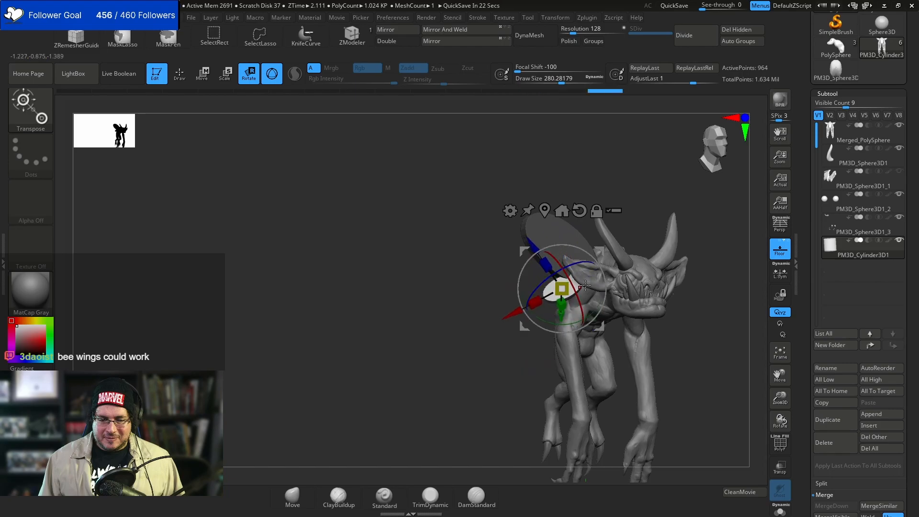
{"action": "left_click_drag", "start_coordinate": [728, 226], "coordinate": [671, 236], "text": "shift"}
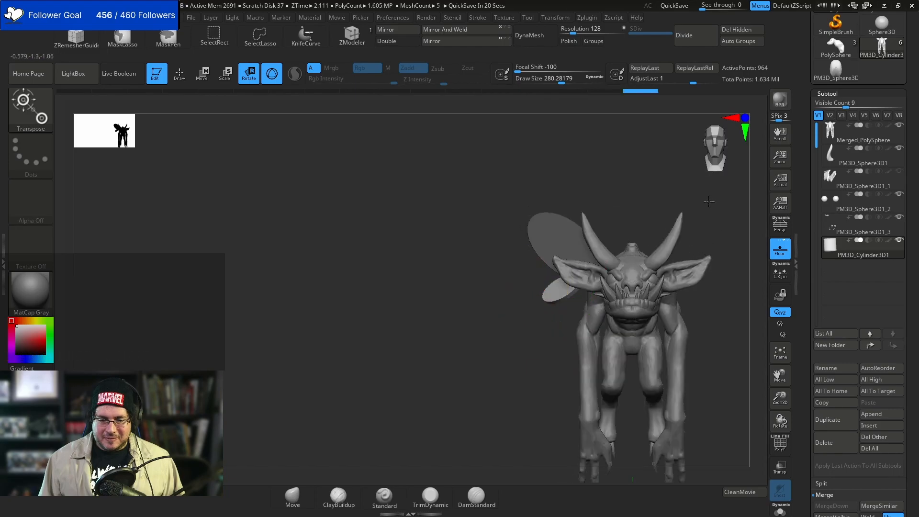
- Delete the cylinder subtool that holds the two trial insect wings
{"action": "key", "text": "q"}
{"action": "left_click", "coordinate": [831, 449]}
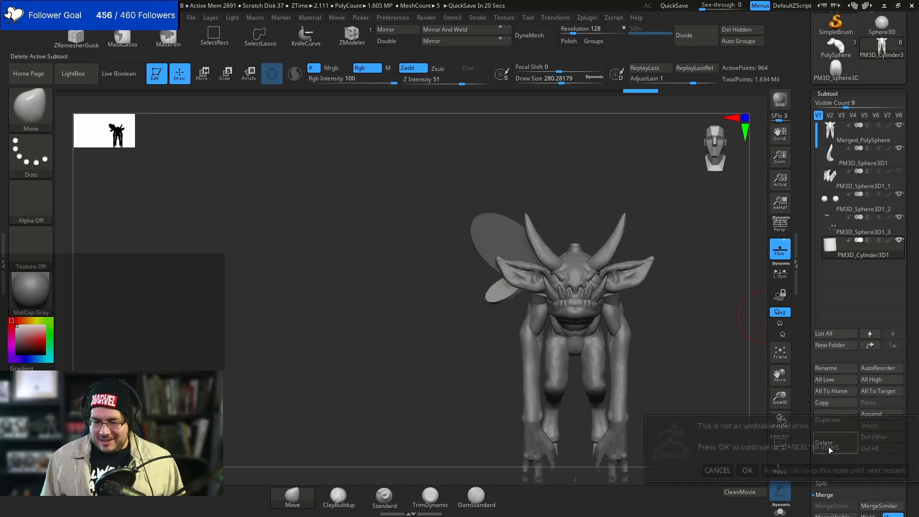
{"action": "left_click", "coordinate": [743, 470]}
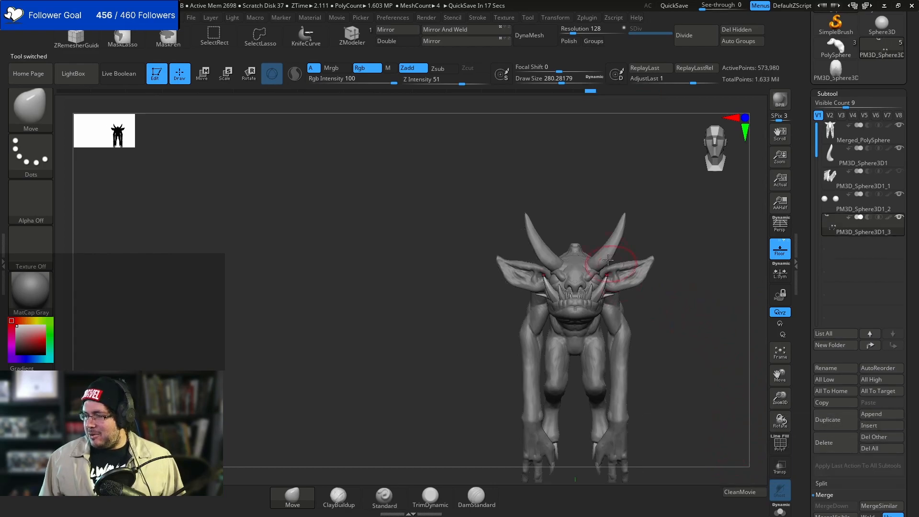
{"action": "left_click_drag", "start_coordinate": [637, 199], "coordinate": [661, 205]}
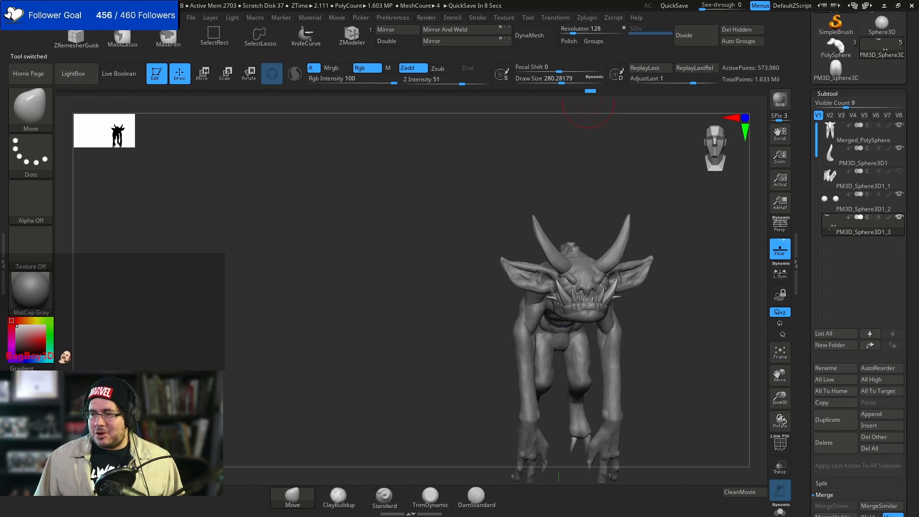
- Switch to Chrome, search Google for "toss coin" to flip a virtual coin, and return to ZBrush
{"action": "left_click_drag", "start_coordinate": [917, 85], "coordinate": [770, 9]}
{"action": "left_click", "coordinate": [702, 25]}
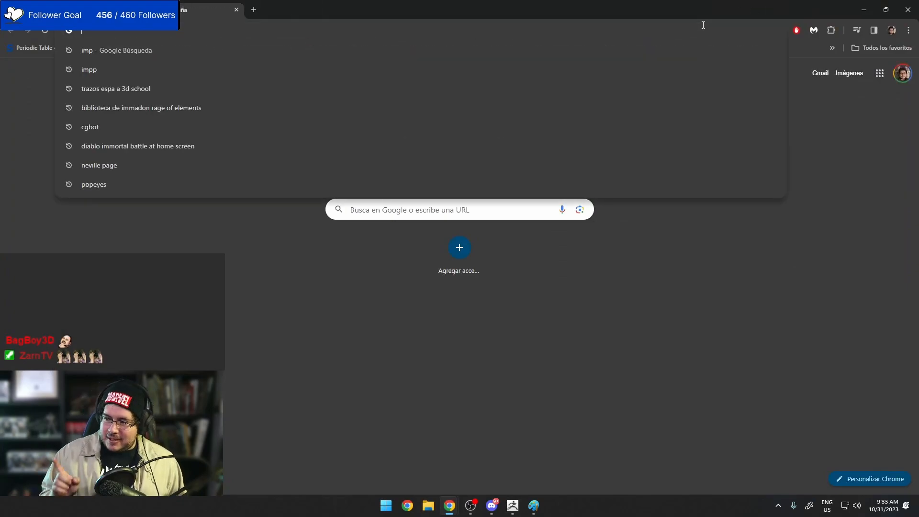
{"action": "type", "text": "toss coin"}
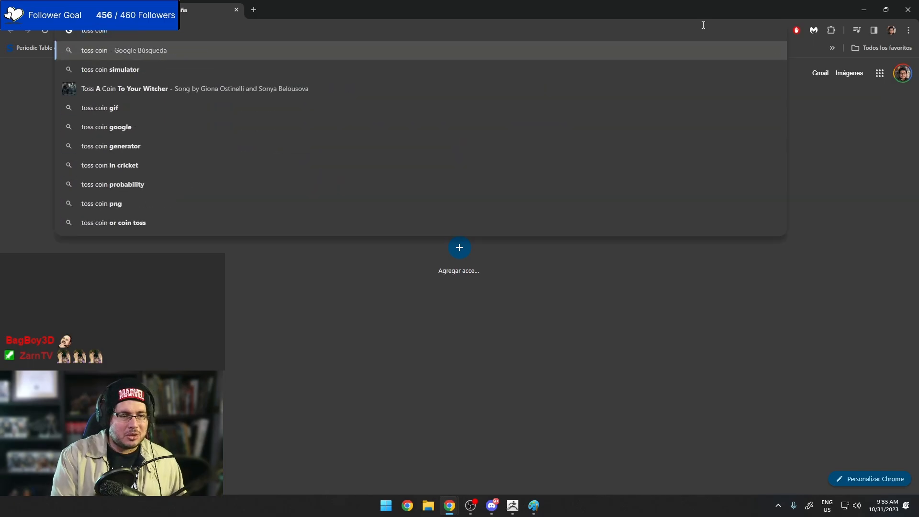
{"action": "key", "text": "Return"}
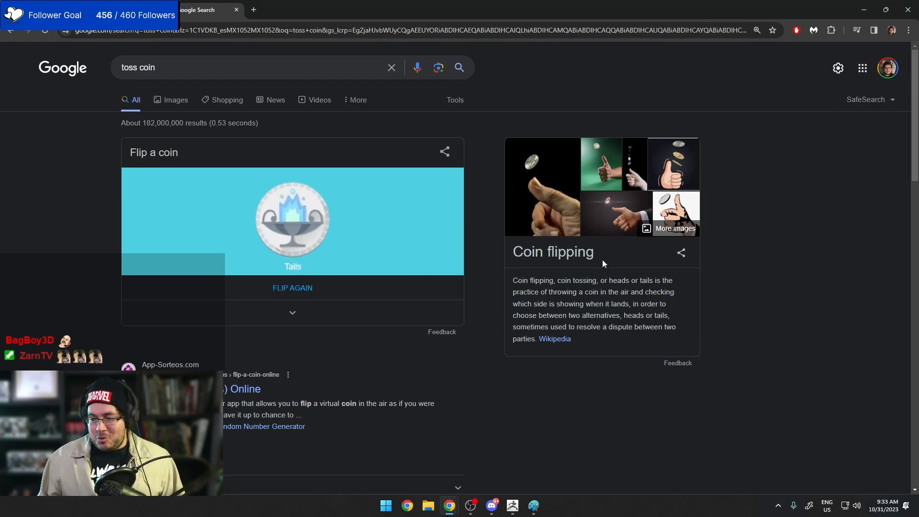
{"action": "left_click", "coordinate": [864, 9]}
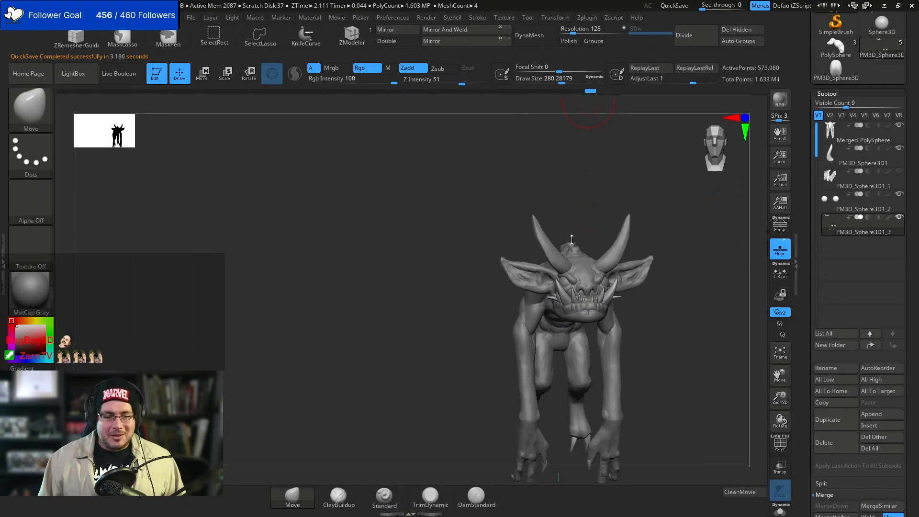
- Select the creature's main body subtool and examine its legs, tail and arms in profile
{"action": "left_click_drag", "start_coordinate": [663, 224], "coordinate": [644, 181], "text": "alt"}
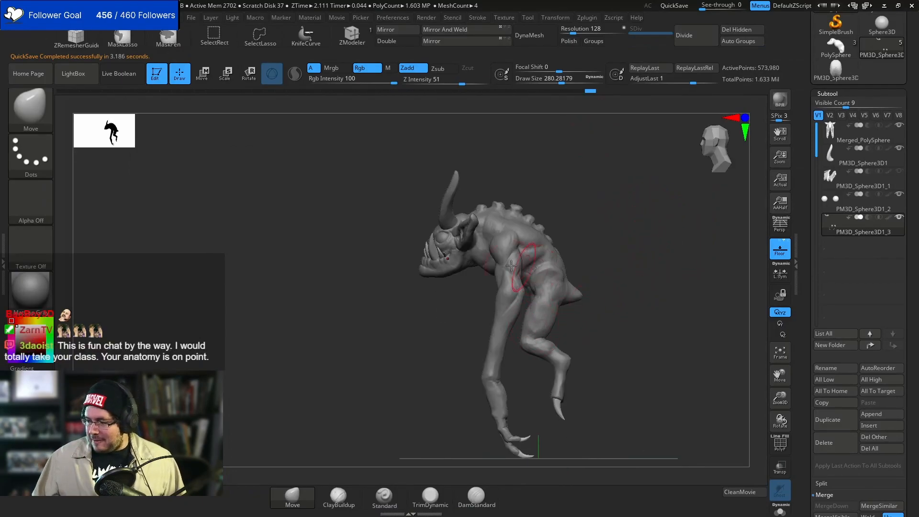
{"action": "left_click_drag", "start_coordinate": [616, 293], "coordinate": [632, 311]}
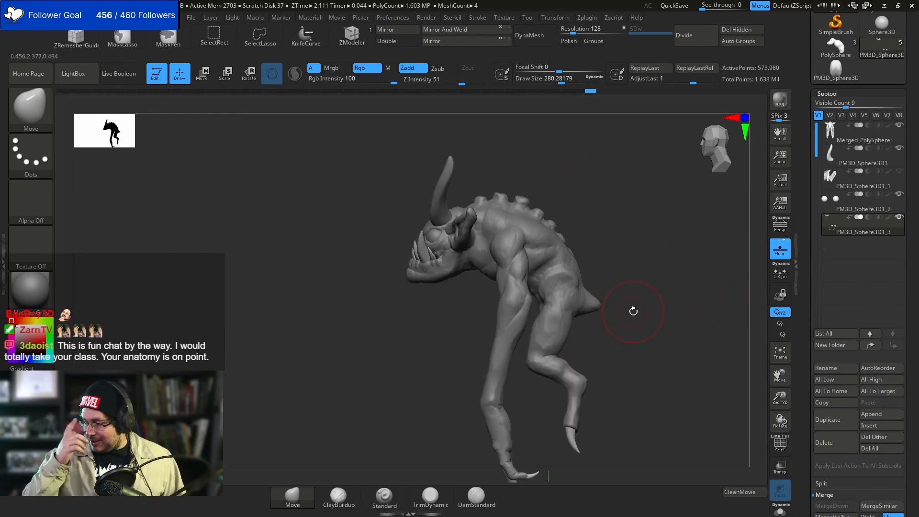
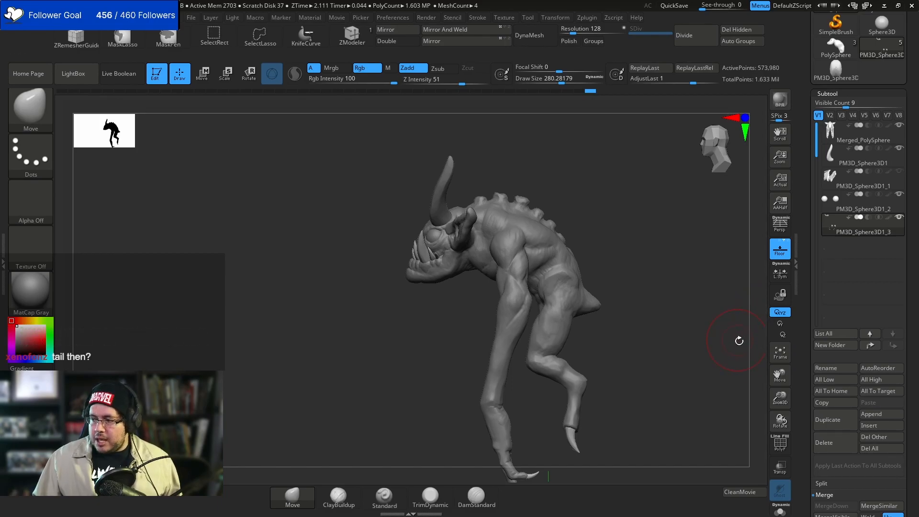
{"action": "left_click_drag", "start_coordinate": [674, 305], "coordinate": [678, 301]}
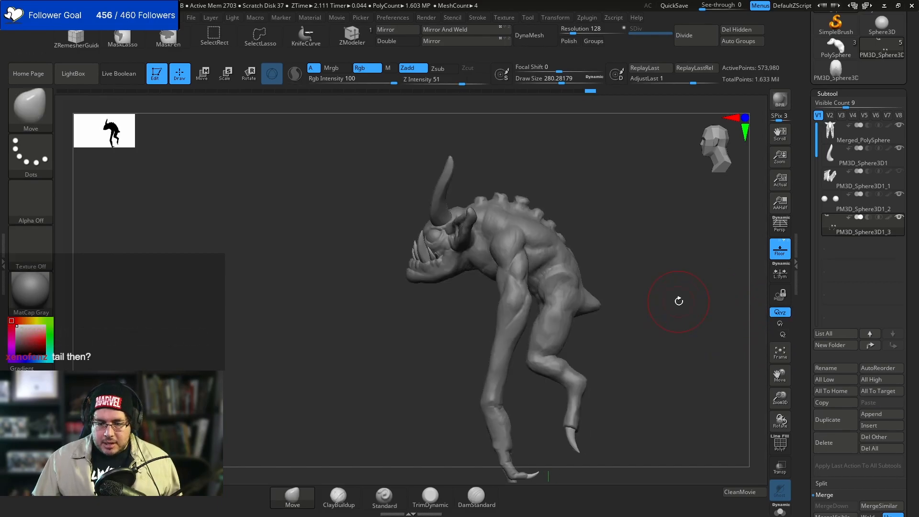
{"action": "left_click_drag", "start_coordinate": [620, 345], "coordinate": [651, 331]}
{"action": "left_click", "coordinate": [564, 295], "text": "alt"}
{"action": "mouse_move", "coordinate": [617, 294]}
{"action": "left_mouse_down"}
{"action": "mouse_move", "coordinate": [624, 287]}
{"action": "mouse_move", "coordinate": [668, 328]}
{"action": "mouse_move", "coordinate": [701, 334]}
{"action": "mouse_move", "coordinate": [679, 335]}
{"action": "mouse_move", "coordinate": [613, 256]}
{"action": "left_mouse_up"}
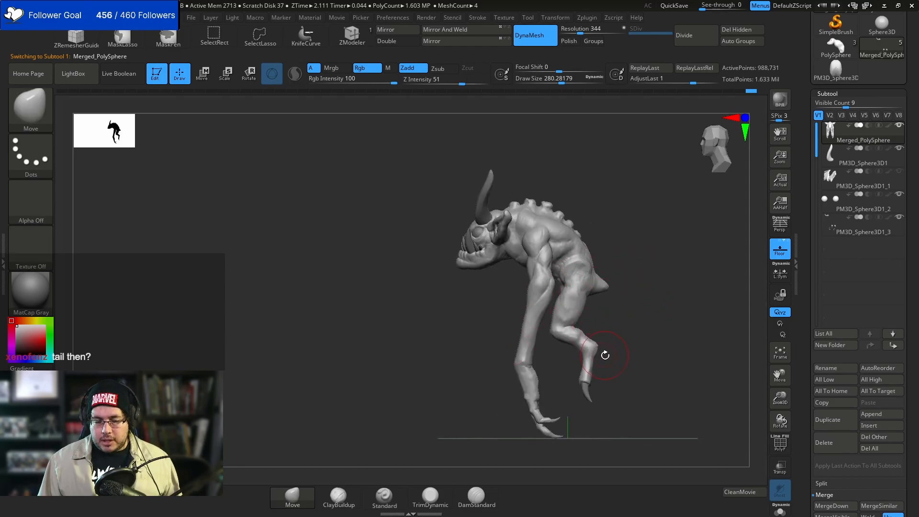
{"action": "left_click_drag", "start_coordinate": [627, 291], "coordinate": [638, 262]}
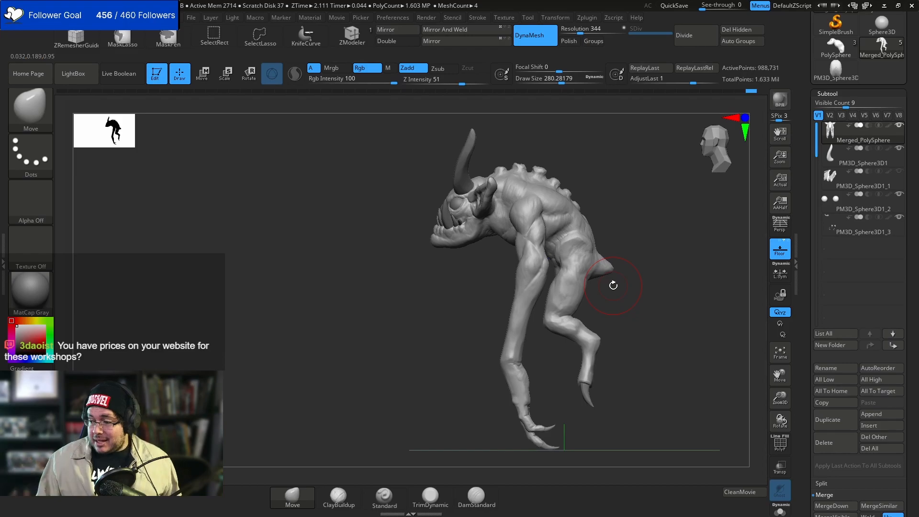
{"action": "left_click_drag", "start_coordinate": [708, 327], "coordinate": [703, 322]}
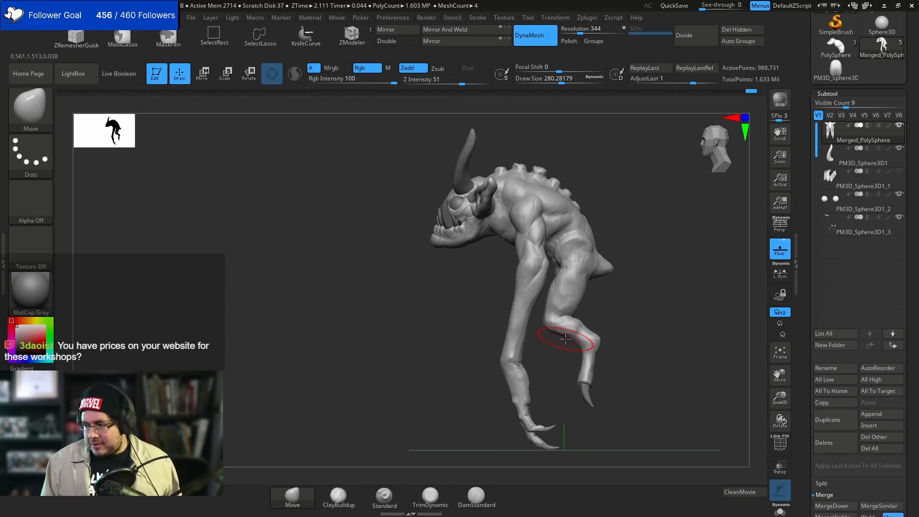
{"action": "left_click_drag", "start_coordinate": [689, 291], "coordinate": [441, 269]}
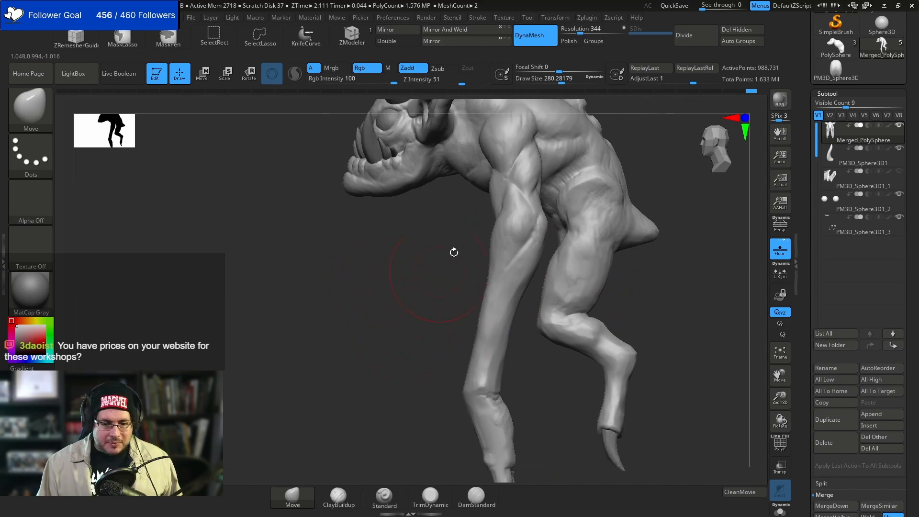
- Switch to the ClayBuildup brush with a draw size of about 149 and examine the forearms from the front
{"action": "key", "text": "b"}
{"action": "key", "text": "c"}
{"action": "key", "text": "b"}
{"action": "key", "text": "space"}
{"action": "left_click_drag", "start_coordinate": [553, 221], "coordinate": [539, 221]}
{"action": "key", "text": "space"}
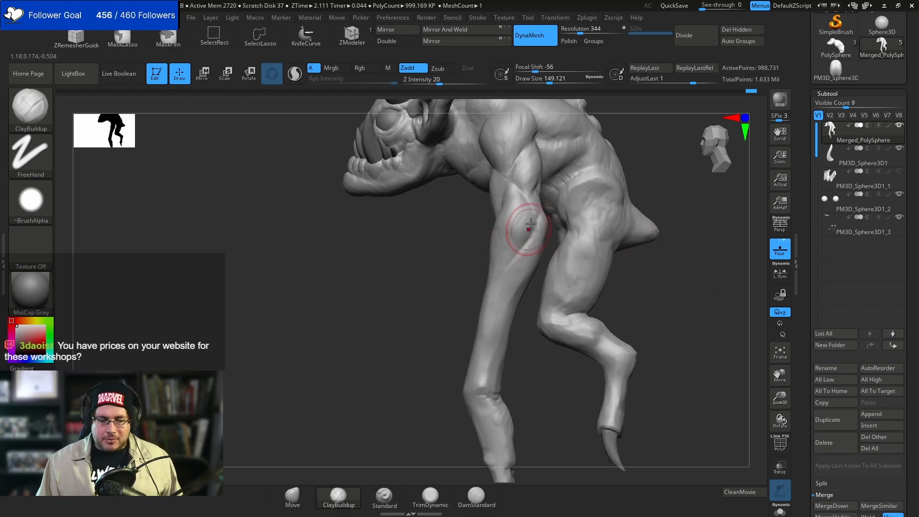
{"action": "left_click_drag", "start_coordinate": [461, 290], "coordinate": [512, 233]}
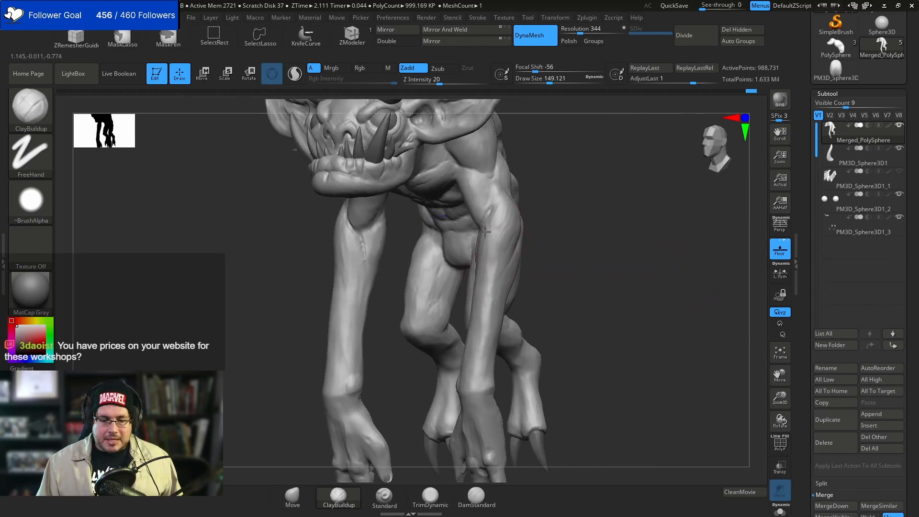
{"action": "right_click_drag", "start_coordinate": [508, 235], "coordinate": [625, 267]}
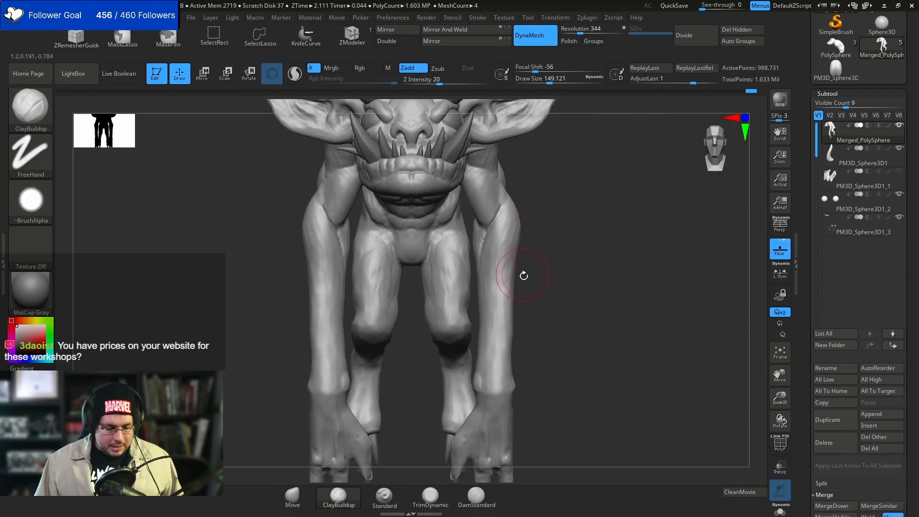
- Adjust the forearms' outline slightly with the Move brush and set its draw size to about 379
{"action": "key", "text": "b"}
{"action": "key", "text": "m"}
{"action": "key", "text": "v"}
{"action": "key", "text": "space"}
{"action": "key", "text": "space"}
{"action": "left_click_drag", "start_coordinate": [502, 270], "coordinate": [507, 274]}
{"action": "key", "text": "space"}
{"action": "mouse_move", "coordinate": [503, 293]}
{"action": "left_mouse_down"}
{"action": "mouse_move", "coordinate": [505, 305]}
{"action": "mouse_move", "coordinate": [514, 303]}
{"action": "mouse_move", "coordinate": [466, 291]}
{"action": "mouse_move", "coordinate": [471, 308]}
{"action": "mouse_move", "coordinate": [478, 270]}
{"action": "mouse_move", "coordinate": [663, 317]}
{"action": "mouse_move", "coordinate": [689, 278]}
{"action": "left_mouse_up"}
{"action": "key", "text": "space"}
{"action": "mouse_move", "coordinate": [689, 278]}
{"action": "left_mouse_down"}
{"action": "mouse_move", "coordinate": [677, 269]}
{"action": "mouse_move", "coordinate": [715, 282]}
{"action": "left_mouse_up"}
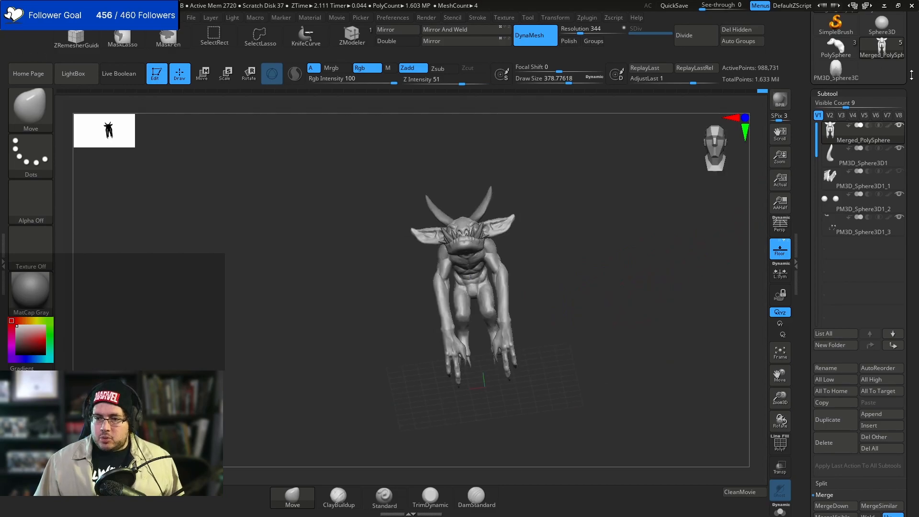
- Save the creature tool to the Desktop as Imp
{"action": "left_click_drag", "start_coordinate": [910, 73], "coordinate": [908, 234]}
{"action": "left_click", "coordinate": [882, 32]}
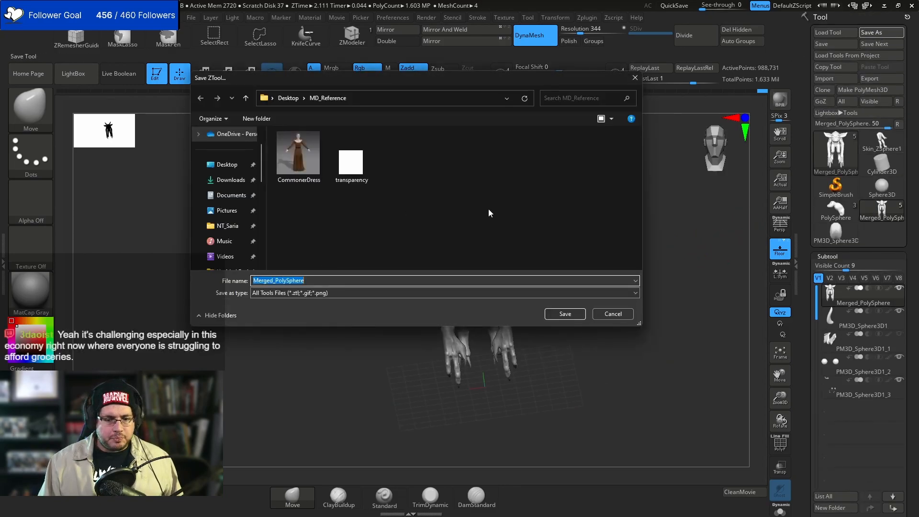
{"action": "left_click", "coordinate": [248, 170]}
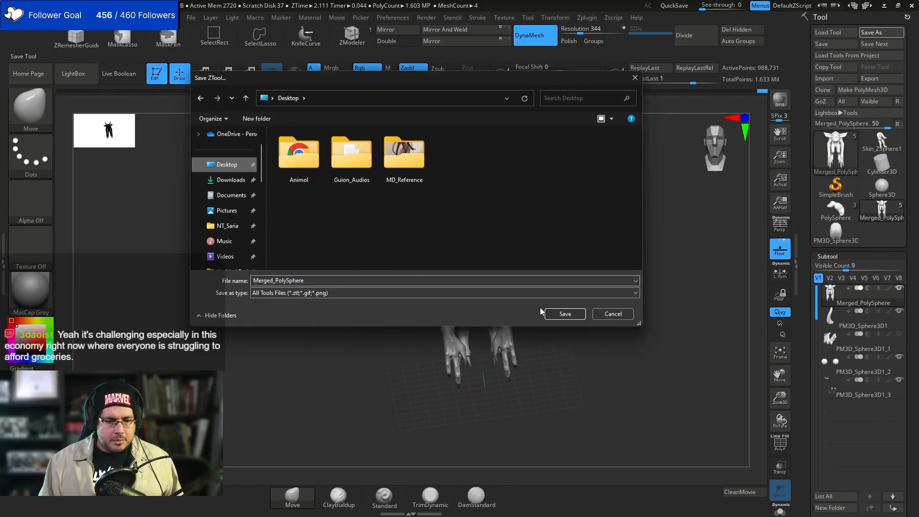
{"action": "left_click", "coordinate": [533, 276]}
{"action": "type", "text": "Imp"}
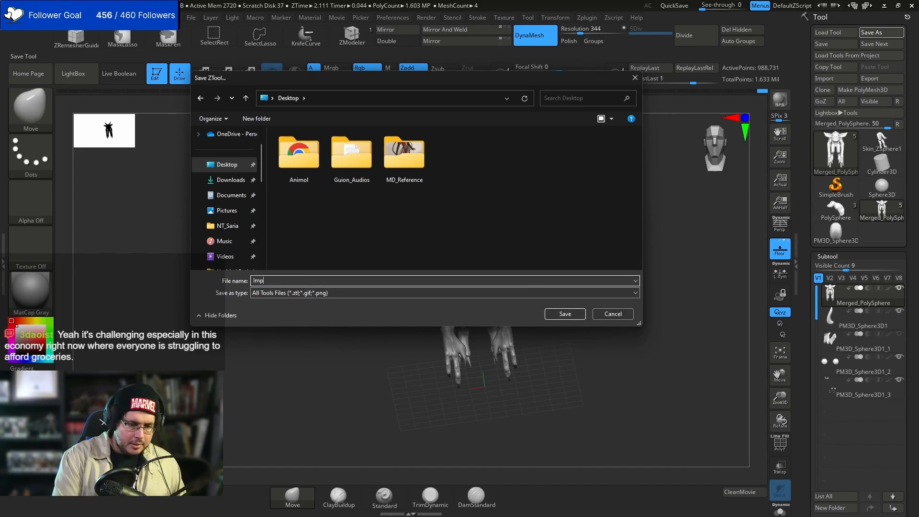
{"action": "key", "text": "Return"}
- Activate Proxy Pose on the body in the geometry settings, keeping the reduction amount at 0.5
{"action": "left_click_drag", "start_coordinate": [652, 291], "coordinate": [636, 273]}
{"action": "left_click", "coordinate": [845, 257]}
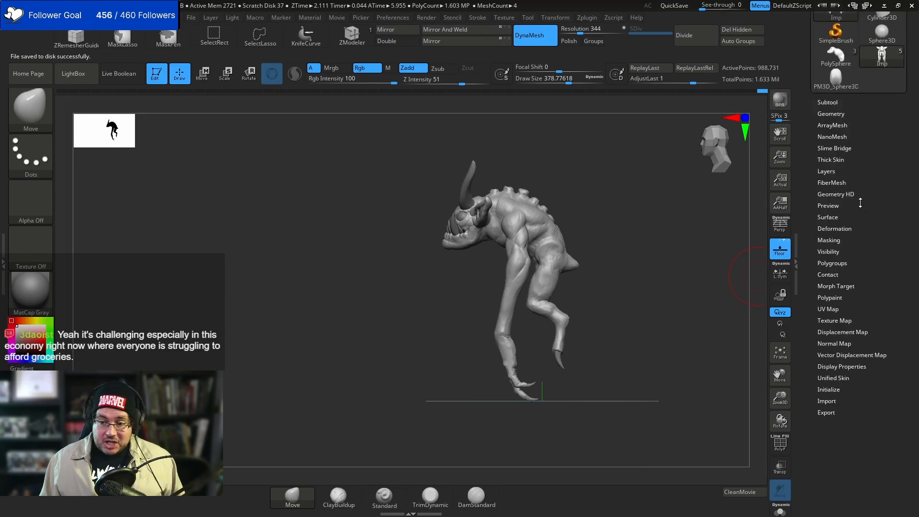
{"action": "left_click_drag", "start_coordinate": [702, 222], "coordinate": [704, 238], "text": "alt"}
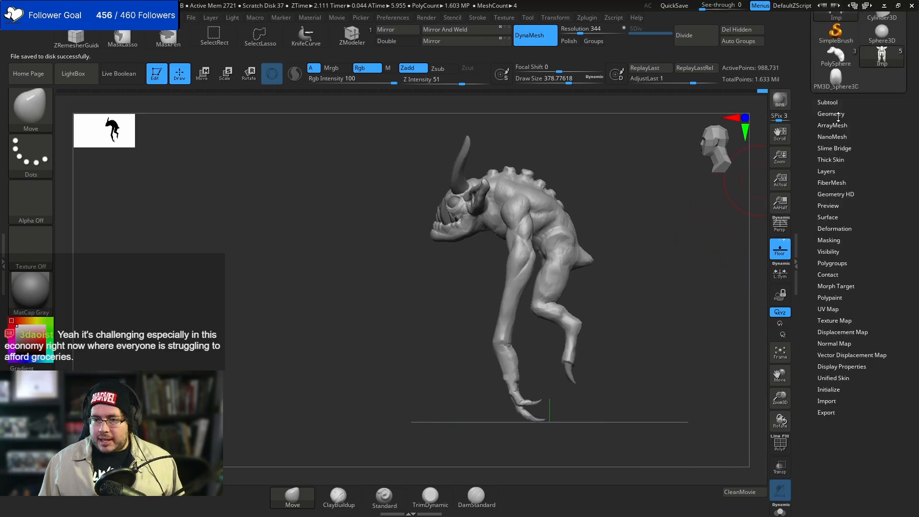
{"action": "left_click", "coordinate": [832, 113]}
{"action": "scroll", "coordinate": [902, 279], "scroll_direction": "down", "scroll_amount": 3}
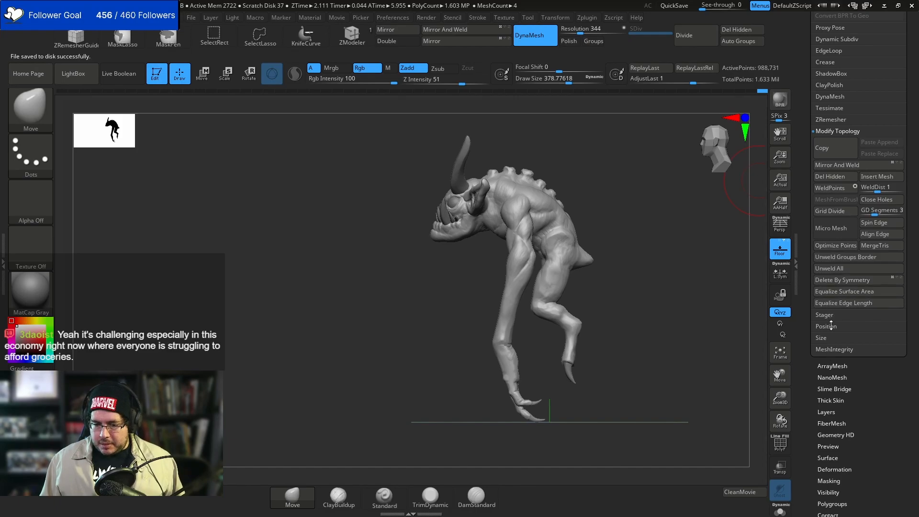
{"action": "left_click", "coordinate": [830, 326]}
{"action": "scroll", "coordinate": [836, 279], "scroll_direction": "up", "scroll_amount": 2}
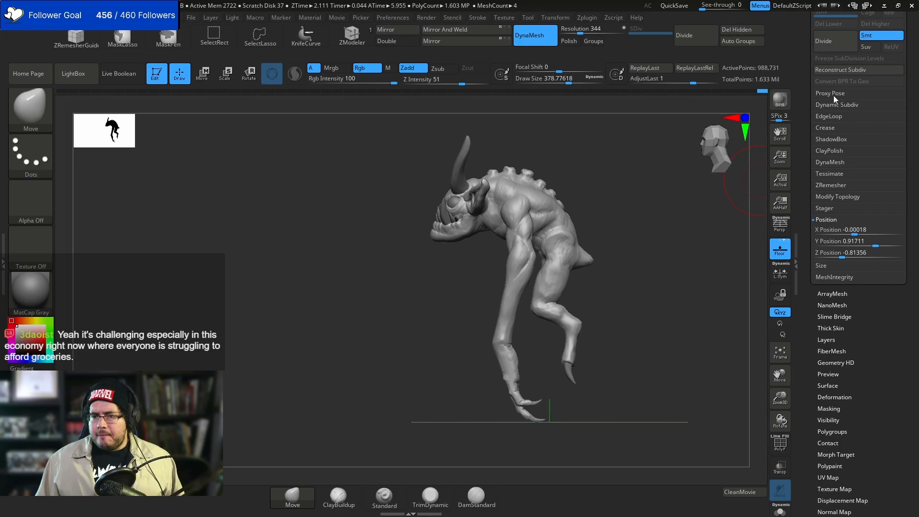
{"action": "left_click", "coordinate": [829, 94]}
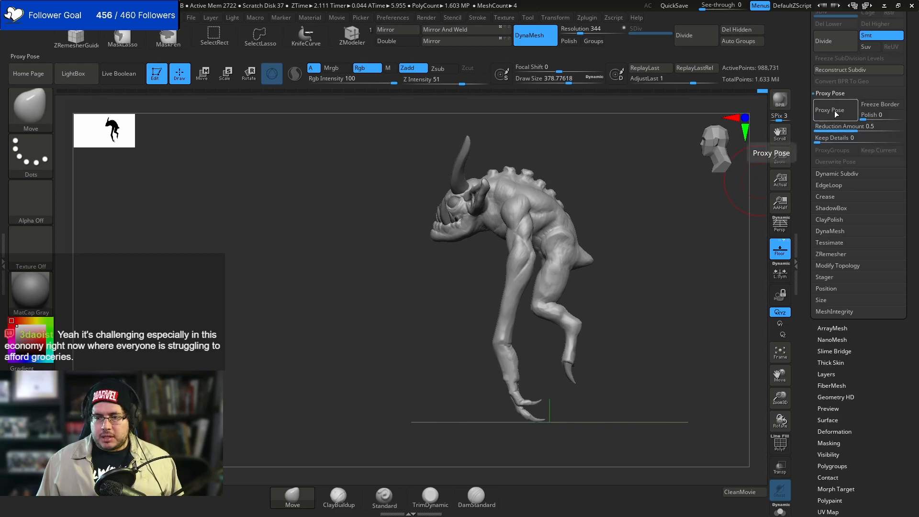
{"action": "left_click", "coordinate": [834, 110]}
- Adjust the simplified body with the Move brush at a draw size of about 344 and turn Proxy Pose off
{"action": "left_click_drag", "start_coordinate": [614, 297], "coordinate": [669, 326]}
{"action": "left_click_drag", "start_coordinate": [704, 278], "coordinate": [714, 224], "text": "shift"}
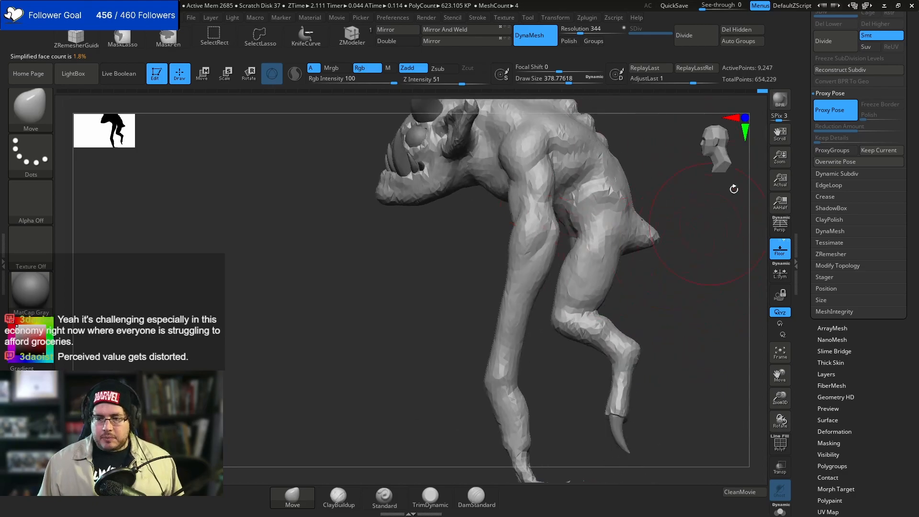
{"action": "left_click_drag", "start_coordinate": [689, 256], "coordinate": [684, 227], "text": "alt"}
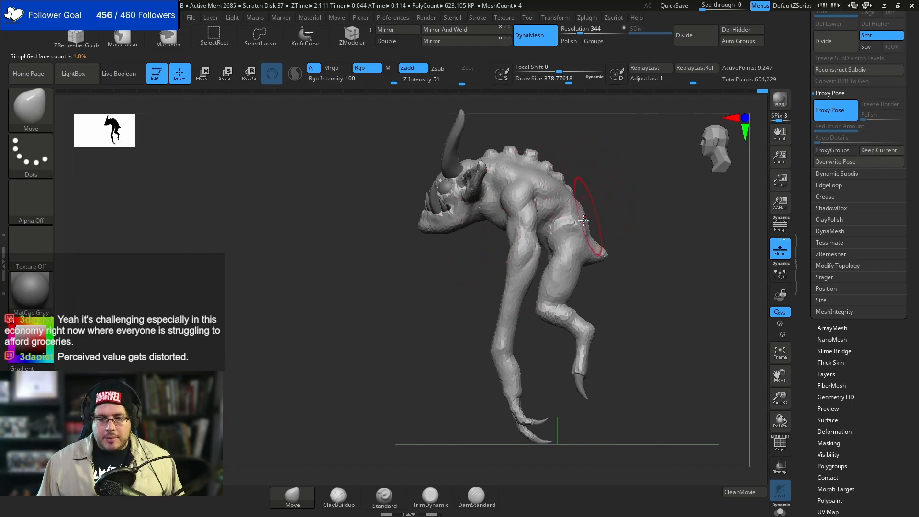
{"action": "left_click_drag", "start_coordinate": [636, 181], "coordinate": [608, 335], "text": "alt"}
{"action": "left_click_drag", "start_coordinate": [570, 394], "coordinate": [522, 189], "text": "alt"}
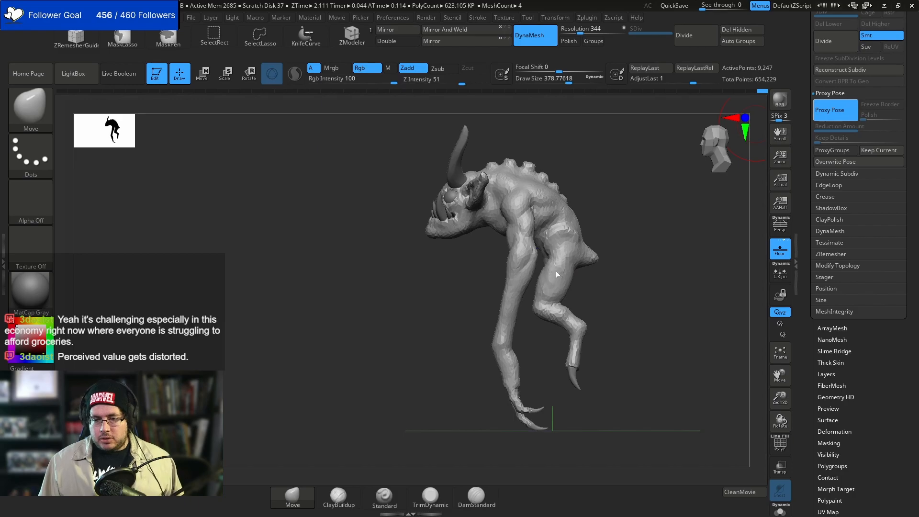
{"action": "left_click_drag", "start_coordinate": [663, 269], "coordinate": [662, 298], "text": "alt"}
{"action": "key", "text": "space"}
{"action": "left_click_drag", "start_coordinate": [592, 252], "coordinate": [590, 252]}
{"action": "left_click_drag", "start_coordinate": [366, 144], "coordinate": [424, 156]}
{"action": "left_click_drag", "start_coordinate": [621, 222], "coordinate": [603, 230], "text": "shift"}
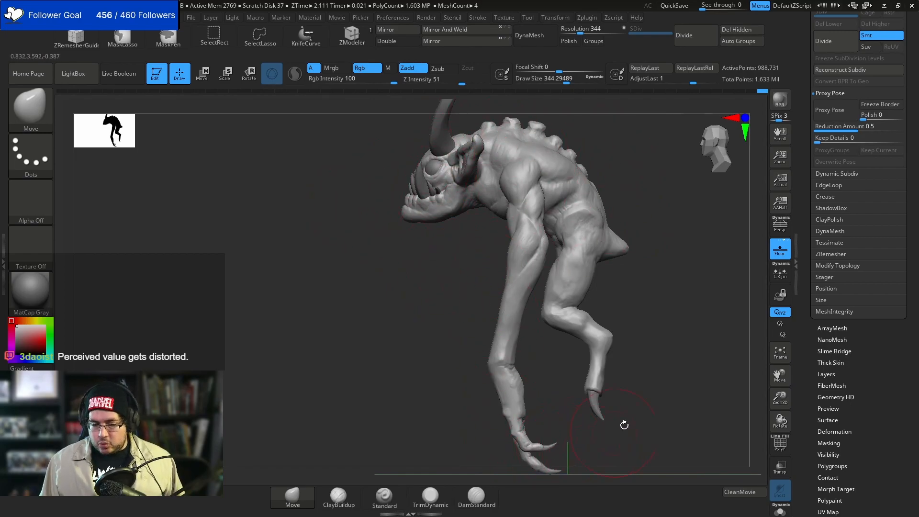
{"action": "left_click_drag", "start_coordinate": [618, 430], "coordinate": [593, 376], "text": "alt"}
{"action": "left_click_drag", "start_coordinate": [576, 328], "coordinate": [615, 249]}
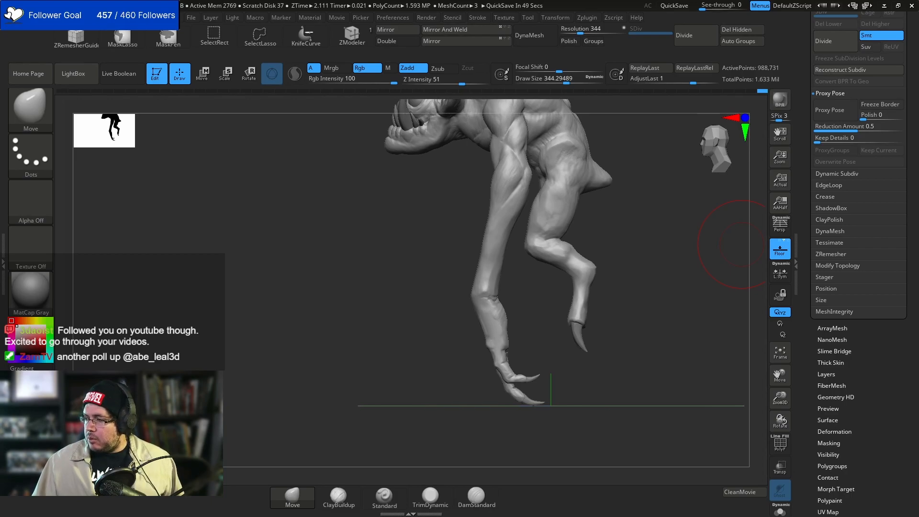
- Turn Proxy Pose on again for the body at a reduction amount of 0.5
{"action": "mouse_move", "coordinate": [639, 238]}
{"action": "left_mouse_down"}
{"action": "mouse_move", "coordinate": [635, 260]}
{"action": "mouse_move", "coordinate": [646, 253]}
{"action": "left_mouse_up"}
{"action": "left_click", "coordinate": [825, 113]}
{"action": "left_click_drag", "start_coordinate": [891, 77], "coordinate": [897, 100]}
- Append a cube as a new subtool of the creature
{"action": "left_click", "coordinate": [839, 70]}
{"action": "left_click", "coordinate": [836, 61]}
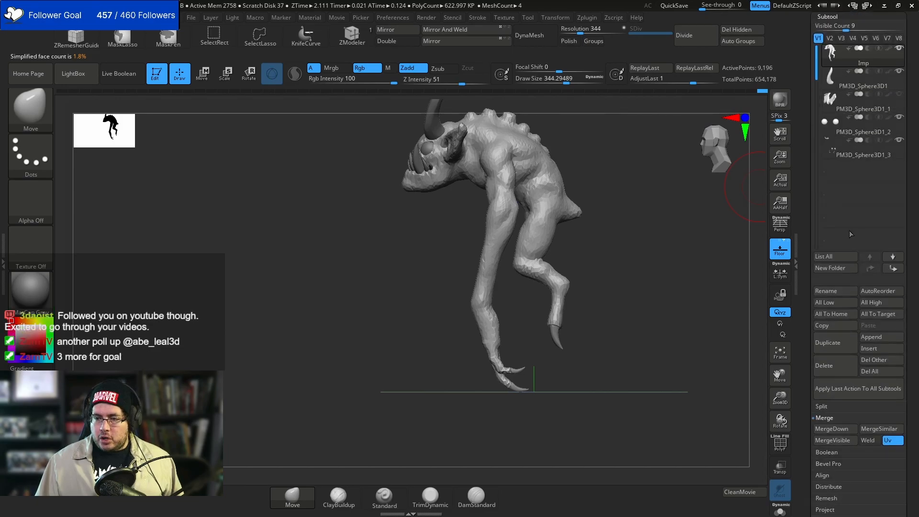
{"action": "left_click", "coordinate": [872, 345]}
{"action": "left_click", "coordinate": [503, 336]}
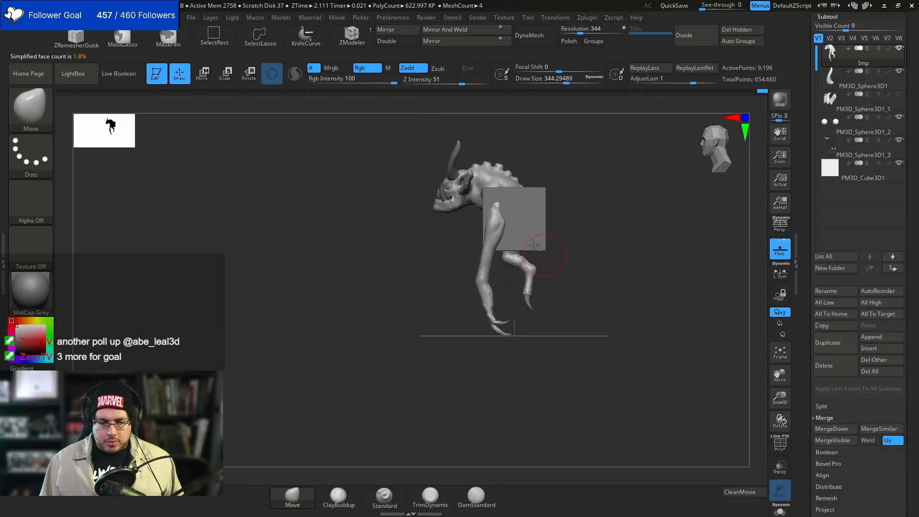
- Move the cube down beneath the creature's feet and stretch and flatten it into a long thin platform
{"action": "left_click", "coordinate": [538, 247], "text": "alt"}
{"action": "key", "text": "r"}
{"action": "left_click_drag", "start_coordinate": [521, 214], "coordinate": [514, 331]}
{"action": "right_click_drag", "start_coordinate": [587, 246], "coordinate": [589, 275], "text": "ctrl"}
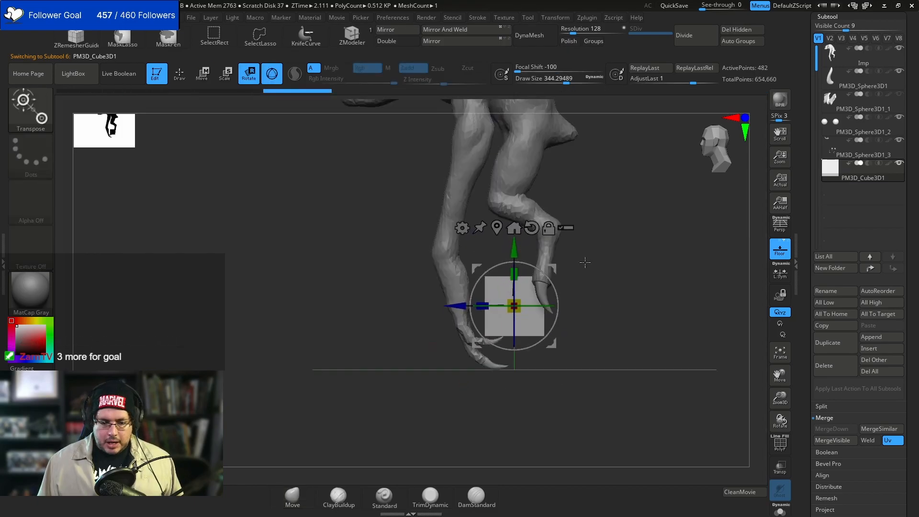
{"action": "right_click_drag", "start_coordinate": [567, 179], "coordinate": [574, 264], "text": "alt"}
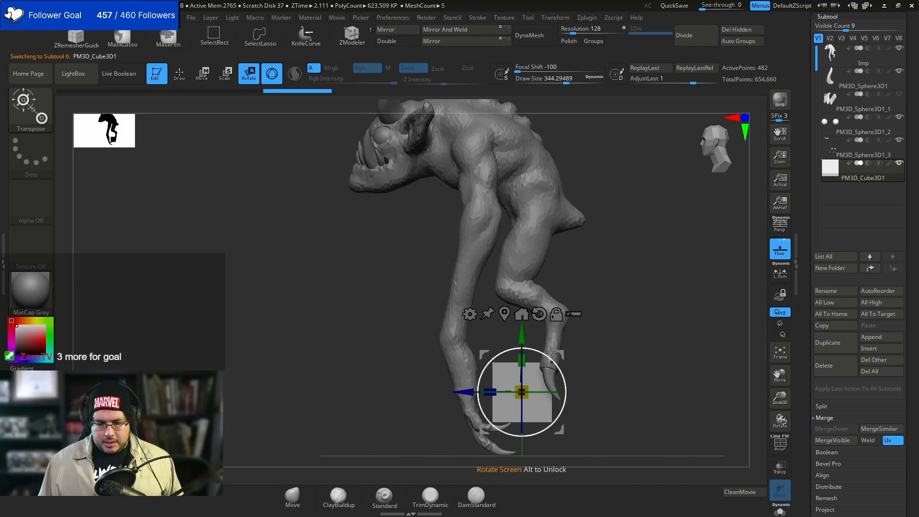
{"action": "left_click_drag", "start_coordinate": [489, 392], "coordinate": [463, 369]}
{"action": "left_click_drag", "start_coordinate": [521, 360], "coordinate": [526, 402]}
{"action": "left_click_drag", "start_coordinate": [519, 333], "coordinate": [517, 300]}
{"action": "key", "text": "q"}
- Mask all of the body except the feet and rotate the feet forward so they lie flat above the platform
{"action": "mouse_move", "coordinate": [627, 311]}
{"action": "left_mouse_down", "text": "alt"}
{"action": "mouse_move", "coordinate": [615, 275]}
{"action": "mouse_move", "coordinate": [615, 287]}
{"action": "left_mouse_up", "text": "alt"}
{"action": "left_click", "coordinate": [511, 247], "text": "alt"}
{"action": "mouse_move", "coordinate": [571, 376]}
{"action": "left_mouse_down", "text": "ctrl"}
{"action": "mouse_move", "coordinate": [568, 301]}
{"action": "mouse_move", "coordinate": [547, 294]}
{"action": "mouse_move", "coordinate": [549, 277]}
{"action": "left_mouse_up", "text": "ctrl"}
{"action": "mouse_move", "coordinate": [572, 368]}
{"action": "left_mouse_down", "text": "ctrl"}
{"action": "mouse_move", "coordinate": [576, 312]}
{"action": "mouse_move", "coordinate": [513, 337]}
{"action": "mouse_move", "coordinate": [594, 334]}
{"action": "left_mouse_up", "text": "ctrl"}
{"action": "left_click", "coordinate": [605, 262], "text": "ctrl"}
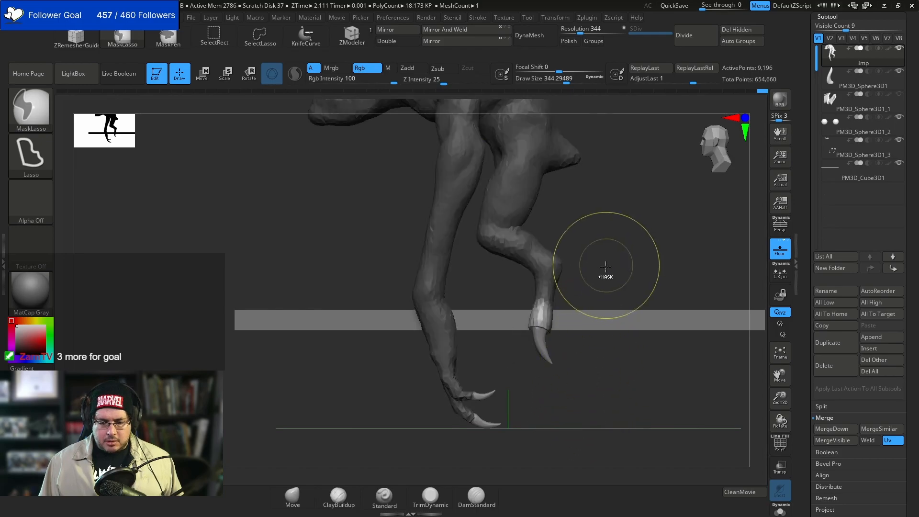
{"action": "key", "text": "w"}
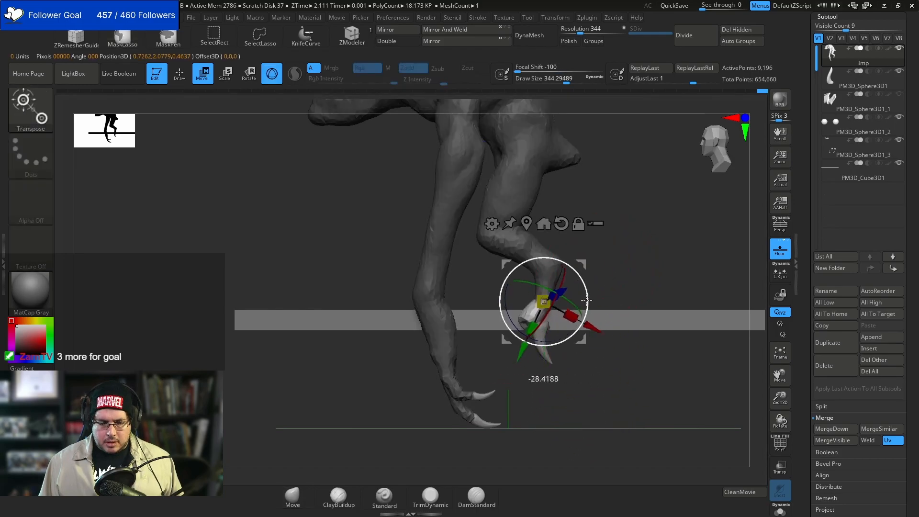
{"action": "left_click_drag", "start_coordinate": [587, 298], "coordinate": [574, 332]}
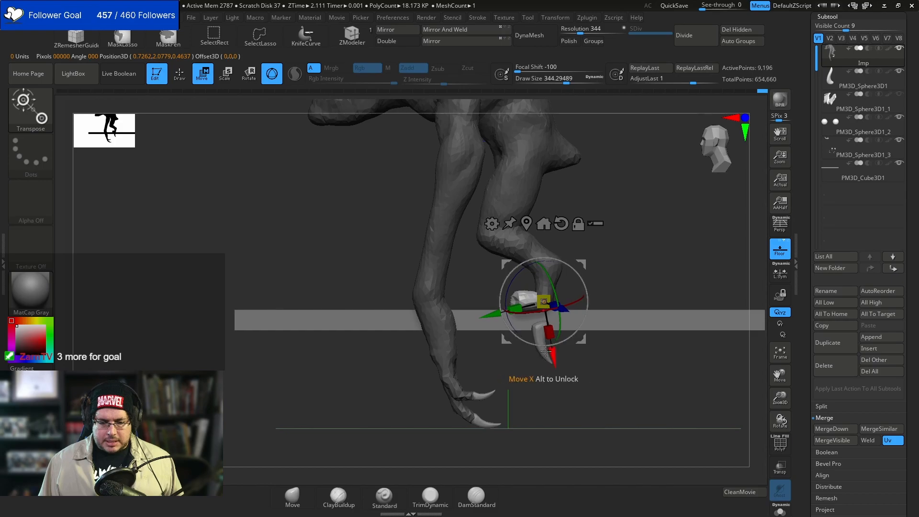
{"action": "key", "text": "q"}
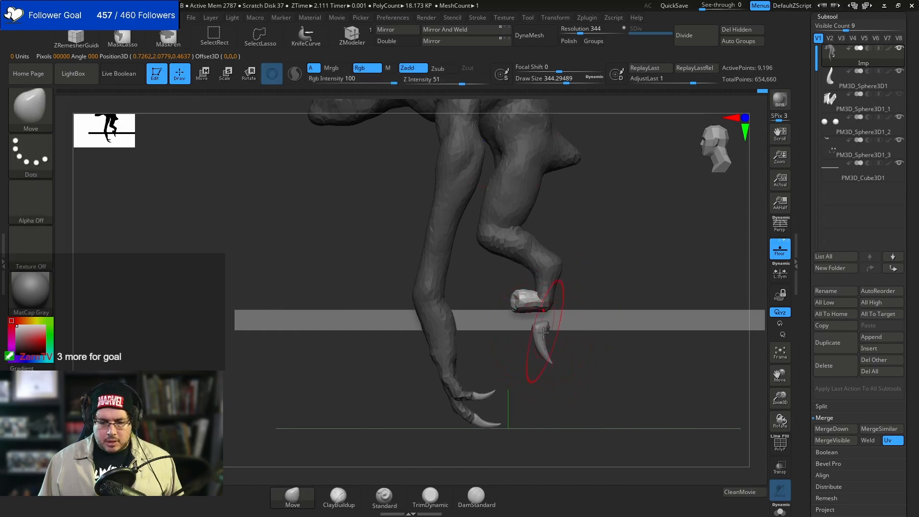
- Select the platform cube and widen it sideways beyond both feet
{"action": "left_click_drag", "start_coordinate": [446, 333], "coordinate": [523, 337]}
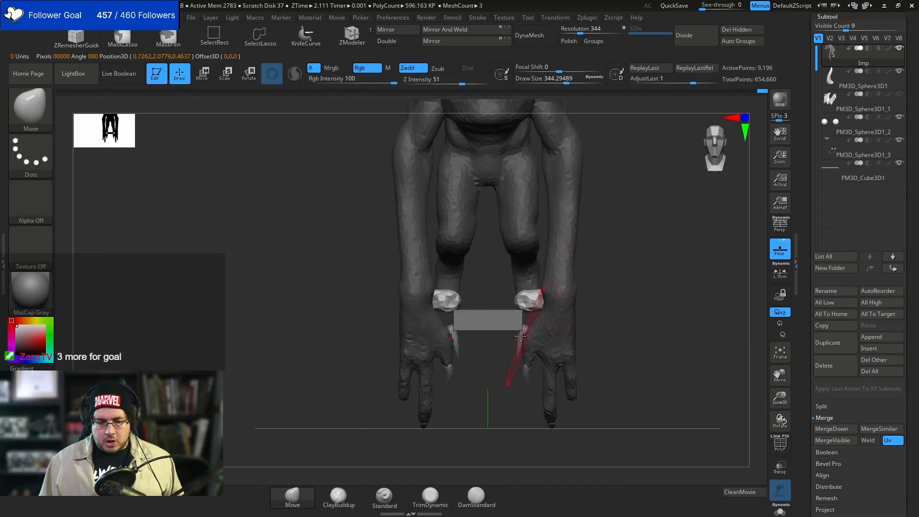
{"action": "left_click", "coordinate": [508, 319], "text": "alt"}
{"action": "key", "text": "r"}
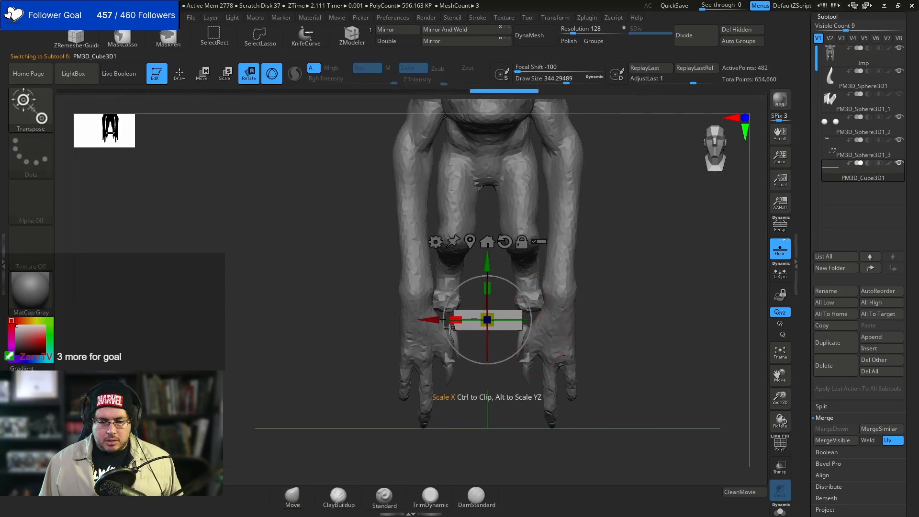
{"action": "left_click_drag", "start_coordinate": [412, 334], "coordinate": [385, 333]}
{"action": "left_click_drag", "start_coordinate": [511, 284], "coordinate": [584, 207]}
- Isolate the forearms with an inverted lasso mask on the body and swing them forward at the elbows toward the platform
{"action": "left_click", "coordinate": [507, 201], "text": "alt"}
{"action": "mouse_move", "coordinate": [587, 199]}
{"action": "right_mouse_down", "text": "ctrl"}
{"action": "mouse_move", "coordinate": [603, 211]}
{"action": "mouse_move", "coordinate": [598, 219]}
{"action": "right_mouse_up", "text": "ctrl"}
{"action": "key", "text": "q"}
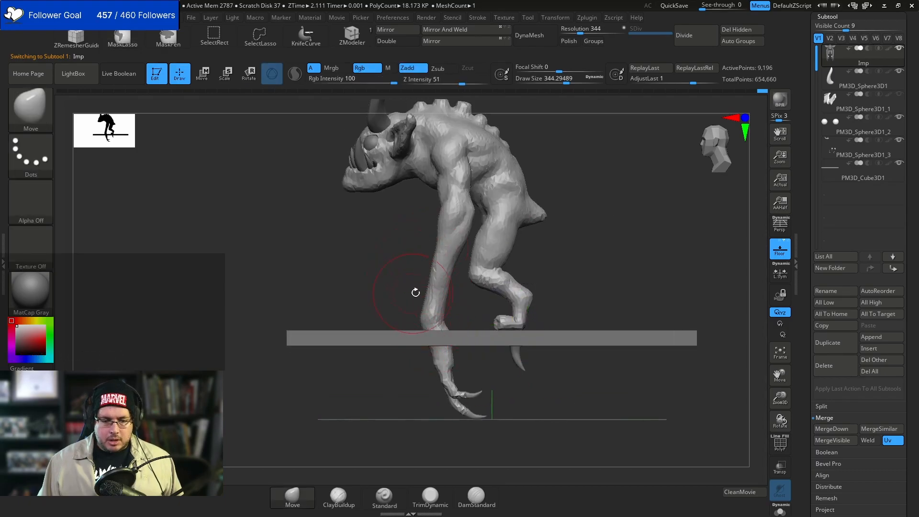
{"action": "mouse_move", "coordinate": [396, 296]}
{"action": "left_mouse_down", "text": "ctrl"}
{"action": "mouse_move", "coordinate": [455, 433]}
{"action": "mouse_move", "coordinate": [506, 416]}
{"action": "mouse_move", "coordinate": [460, 289]}
{"action": "mouse_move", "coordinate": [463, 209]}
{"action": "mouse_move", "coordinate": [393, 206]}
{"action": "mouse_move", "coordinate": [399, 210]}
{"action": "left_mouse_up", "text": "ctrl"}
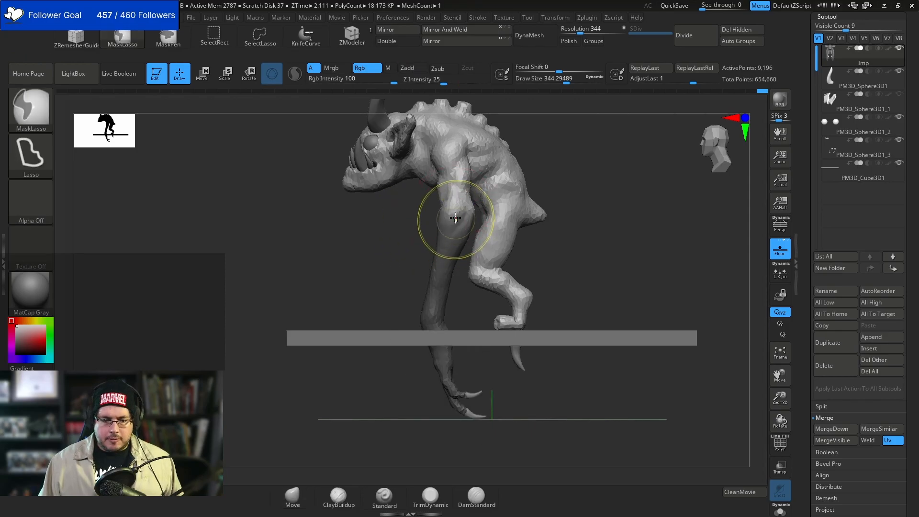
{"action": "key", "text": "w"}
{"action": "left_click", "coordinate": [456, 207], "text": "alt"}
{"action": "left_click_drag", "start_coordinate": [492, 178], "coordinate": [505, 225]}
{"action": "key", "text": "ctrl+z"}
{"action": "left_click", "coordinate": [558, 158], "text": "ctrl"}
{"action": "left_click_drag", "start_coordinate": [383, 302], "coordinate": [538, 251]}
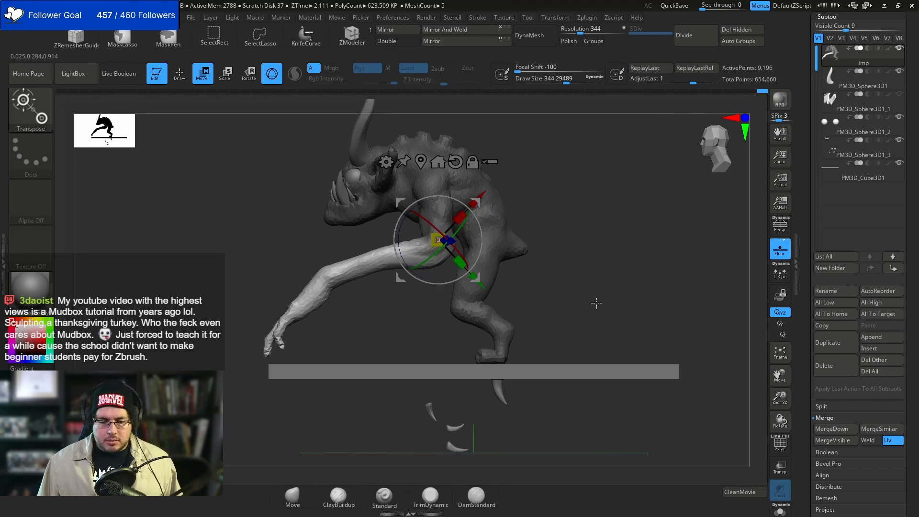
{"action": "key", "text": "q"}
{"action": "mouse_move", "coordinate": [606, 307]}
{"action": "left_mouse_down"}
{"action": "mouse_move", "coordinate": [618, 300]}
{"action": "mouse_move", "coordinate": [611, 298]}
{"action": "mouse_move", "coordinate": [631, 299]}
{"action": "mouse_move", "coordinate": [641, 282]}
{"action": "mouse_move", "coordinate": [617, 297]}
{"action": "mouse_move", "coordinate": [617, 268]}
{"action": "mouse_move", "coordinate": [611, 287]}
{"action": "mouse_move", "coordinate": [633, 291]}
{"action": "left_mouse_up"}
{"action": "key", "text": "ctrl"}
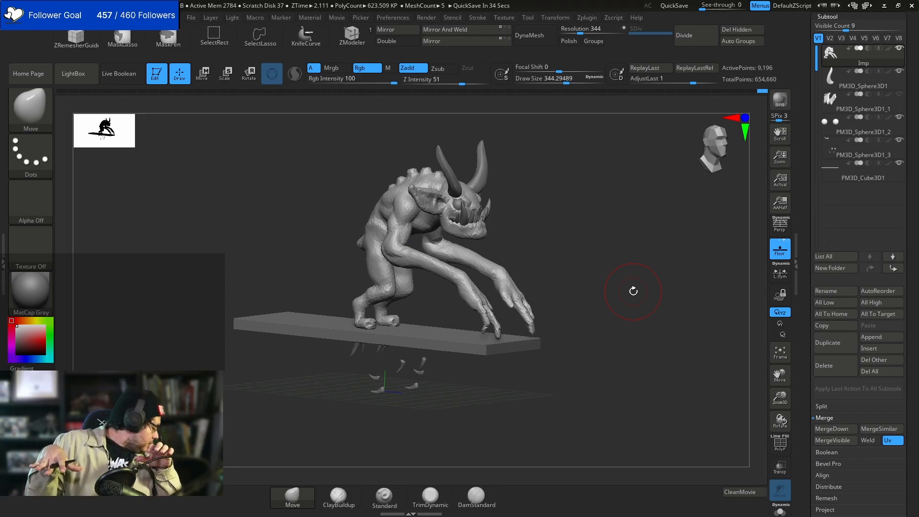
- Hide the loose hand and foot claws in their subtool with a lasso selection and delete the hidden geometry
{"action": "mouse_move", "coordinate": [646, 266]}
{"action": "left_mouse_down"}
{"action": "mouse_move", "coordinate": [652, 277]}
{"action": "mouse_move", "coordinate": [634, 312]}
{"action": "mouse_move", "coordinate": [658, 334]}
{"action": "mouse_move", "coordinate": [651, 269]}
{"action": "left_mouse_up"}
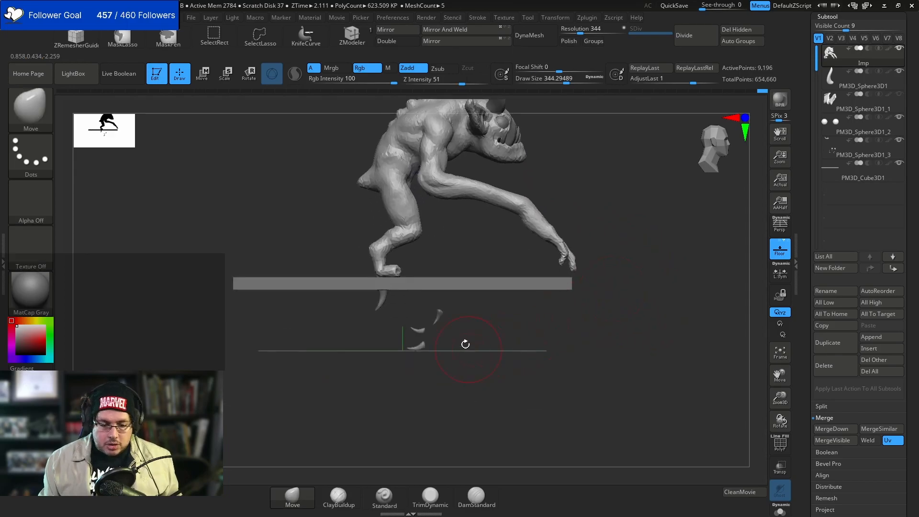
{"action": "left_click", "coordinate": [438, 316], "text": "alt"}
{"action": "key", "text": "e"}
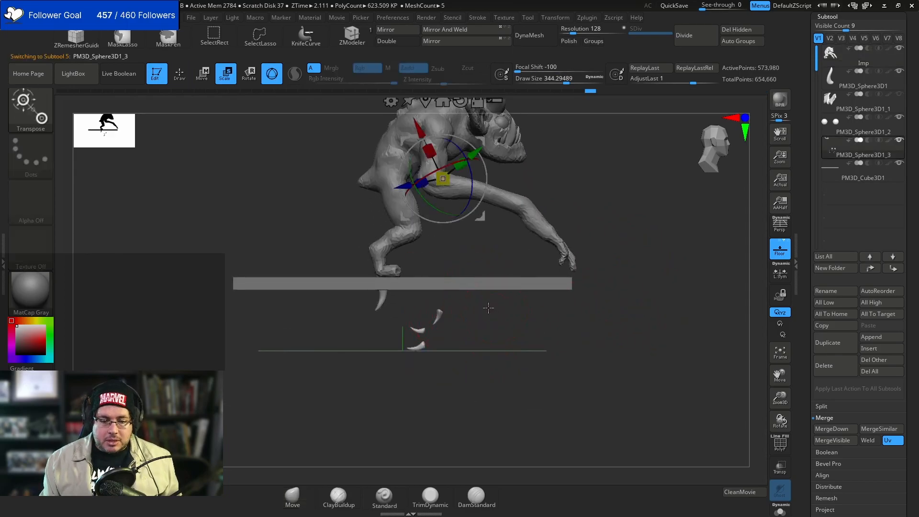
{"action": "key", "text": "q"}
{"action": "mouse_move", "coordinate": [513, 342]}
{"action": "left_mouse_down", "text": "ctrl"}
{"action": "mouse_move", "coordinate": [396, 238]}
{"action": "mouse_move", "coordinate": [461, 379]}
{"action": "left_mouse_up", "text": "ctrl"}
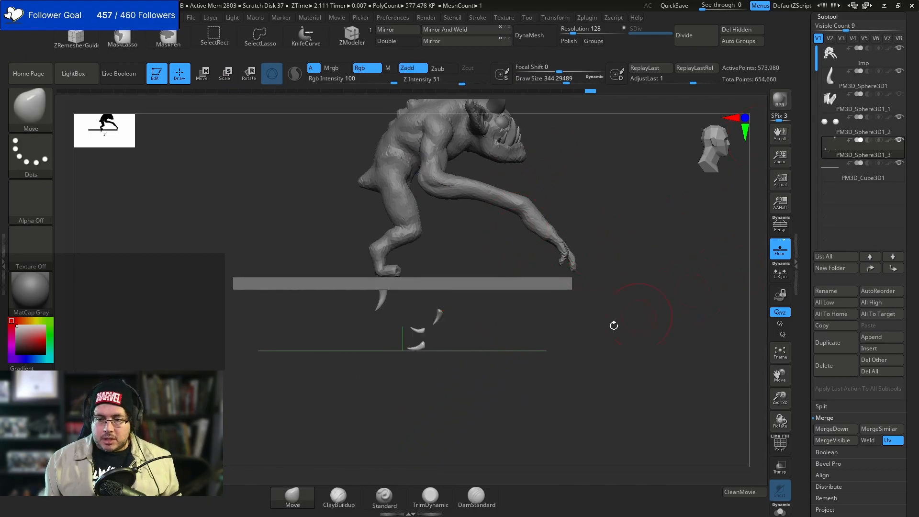
{"action": "left_click", "coordinate": [243, 34], "text": "ctrl+shift"}
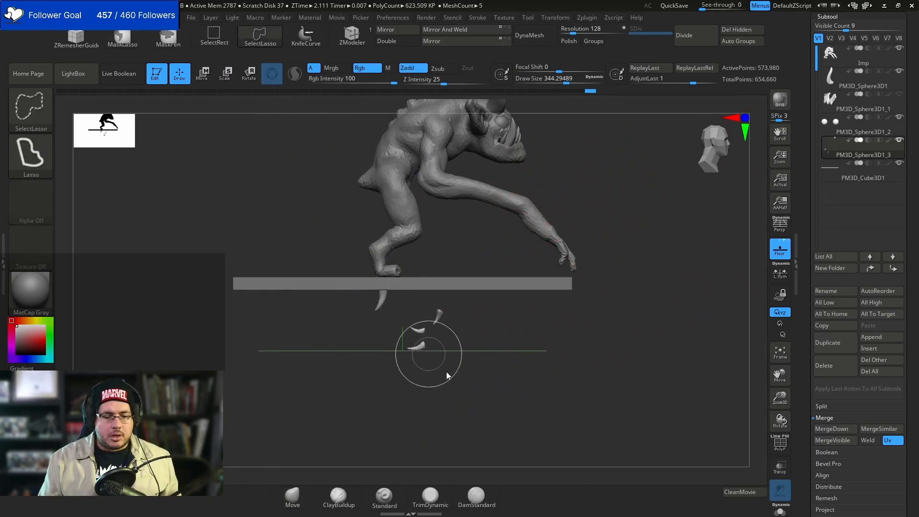
{"action": "left_click_drag", "start_coordinate": [430, 334], "coordinate": [305, 309], "text": "ctrl+alt+shift"}
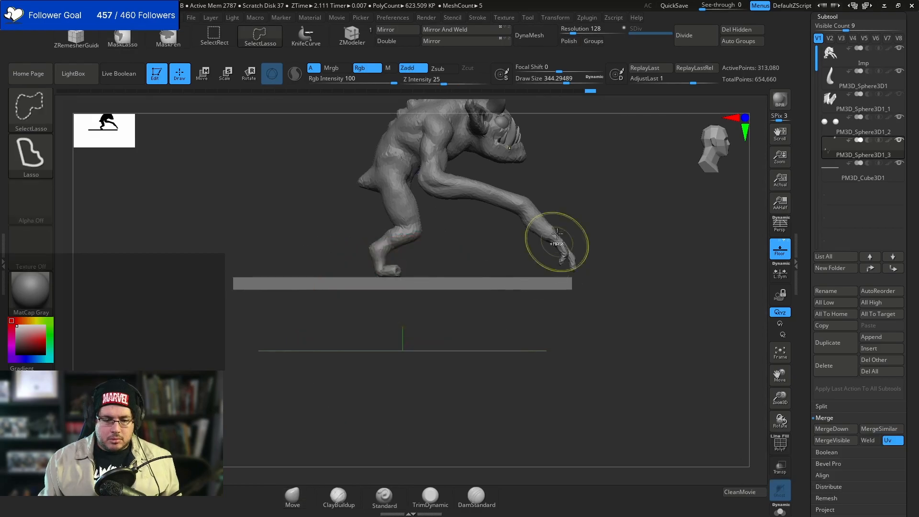
{"action": "left_click_drag", "start_coordinate": [649, 223], "coordinate": [590, 295], "text": "alt"}
{"action": "left_click", "coordinate": [735, 31]}
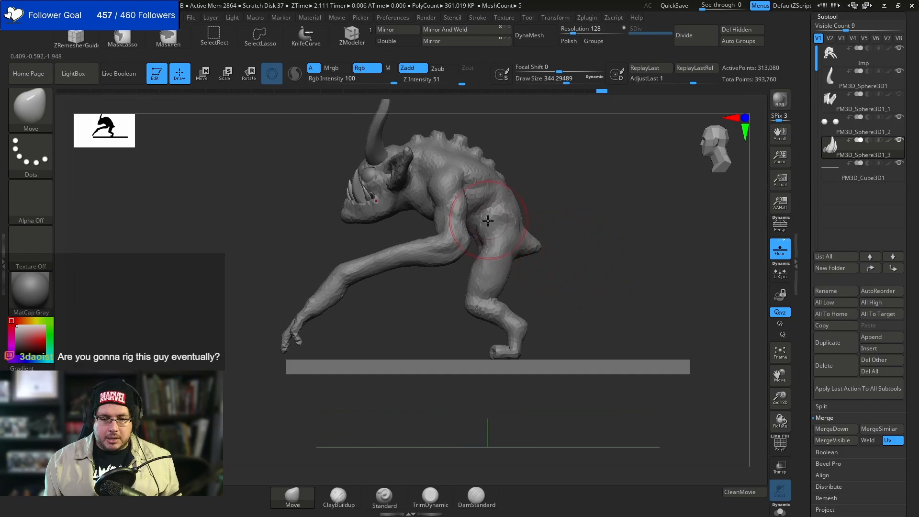
- Select the body and turn off Proxy Pose to transfer the pose to the detailed mesh
{"action": "left_click", "coordinate": [489, 216], "text": "alt"}
{"action": "left_click_drag", "start_coordinate": [878, 409], "coordinate": [861, 272]}
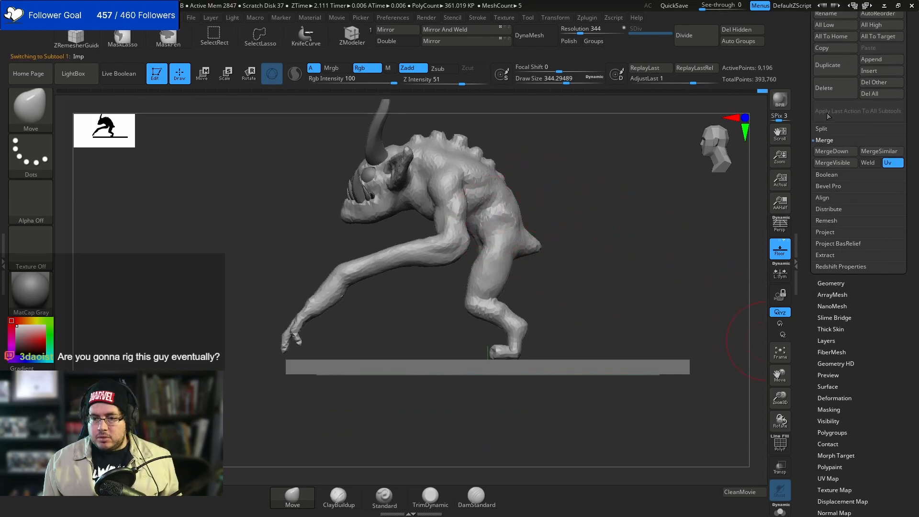
{"action": "left_click", "coordinate": [829, 284]}
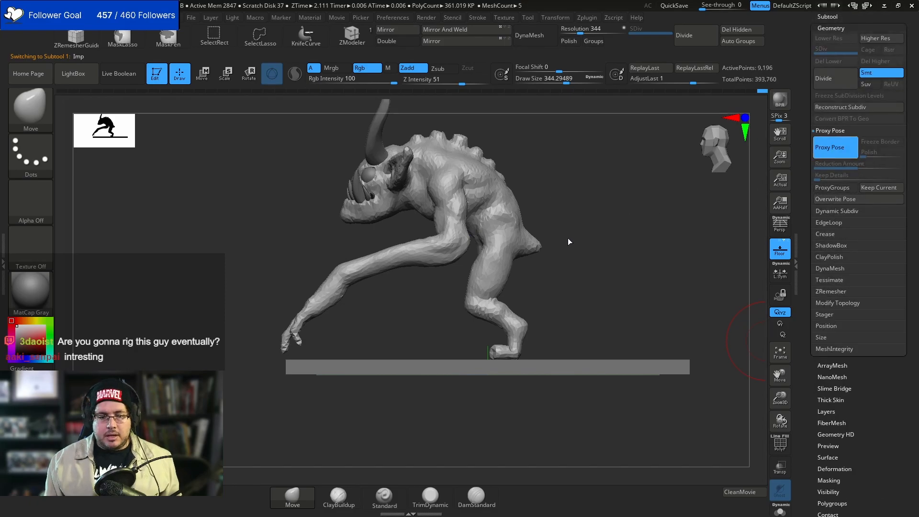
{"action": "mouse_move", "coordinate": [590, 188]}
{"action": "left_mouse_down", "text": "shift"}
{"action": "mouse_move", "coordinate": [609, 195]}
{"action": "mouse_move", "coordinate": [589, 260]}
{"action": "mouse_move", "coordinate": [601, 224]}
{"action": "mouse_move", "coordinate": [557, 175]}
{"action": "left_mouse_up", "text": "shift"}
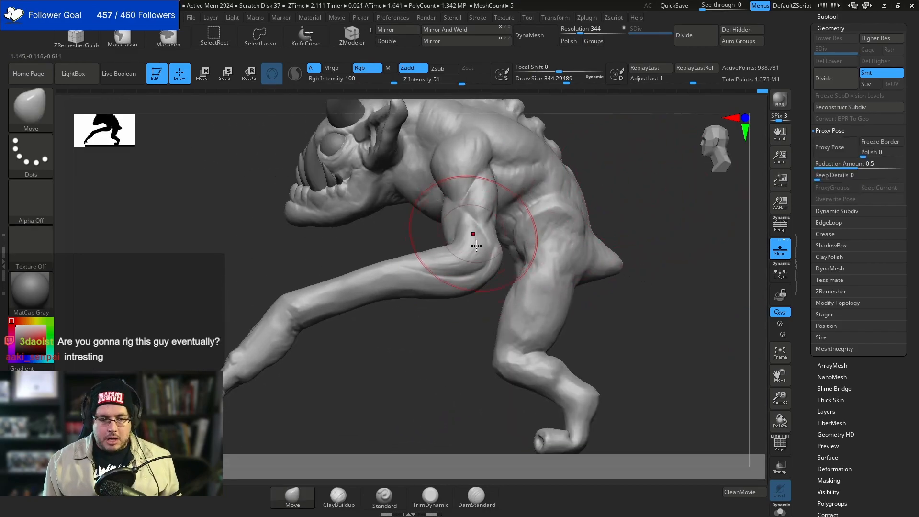
- Reshape the bent elbow with the Move brush at a draw size of about 149
{"action": "key", "text": "b"}
{"action": "key", "text": "m"}
{"action": "key", "text": "v"}
{"action": "key", "text": "space"}
{"action": "mouse_move", "coordinate": [494, 271]}
{"action": "left_mouse_down"}
{"action": "mouse_move", "coordinate": [486, 272]}
{"action": "mouse_move", "coordinate": [495, 274]}
{"action": "left_mouse_up"}
{"action": "key", "text": "space"}
{"action": "key", "text": "ctrl+z"}
{"action": "key", "text": "space"}
{"action": "left_click_drag", "start_coordinate": [496, 267], "coordinate": [499, 264]}
- Flatten the back of the elbow with the TrimDynamic brush at a draw size of about 128
{"action": "left_click_drag", "start_coordinate": [633, 183], "coordinate": [562, 197]}
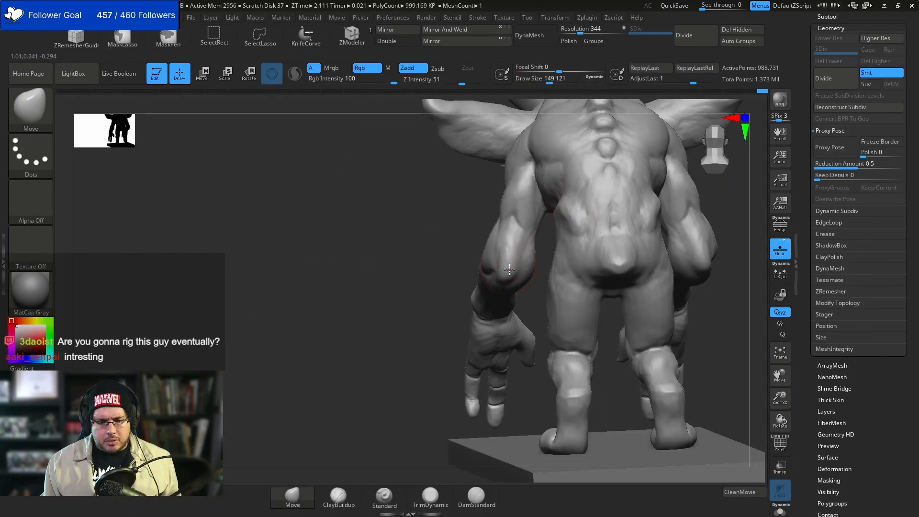
{"action": "key", "text": "b"}
{"action": "key", "text": "t"}
{"action": "key", "text": "d"}
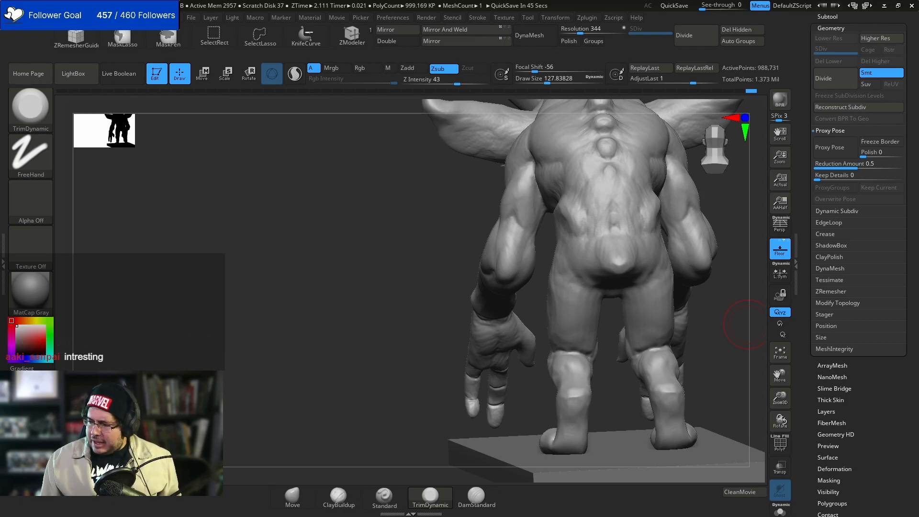
{"action": "left_click_drag", "start_coordinate": [342, 311], "coordinate": [371, 283], "text": "shift"}
{"action": "left_click_drag", "start_coordinate": [683, 292], "coordinate": [667, 306], "text": "alt"}
{"action": "left_click_drag", "start_coordinate": [668, 308], "coordinate": [622, 316]}
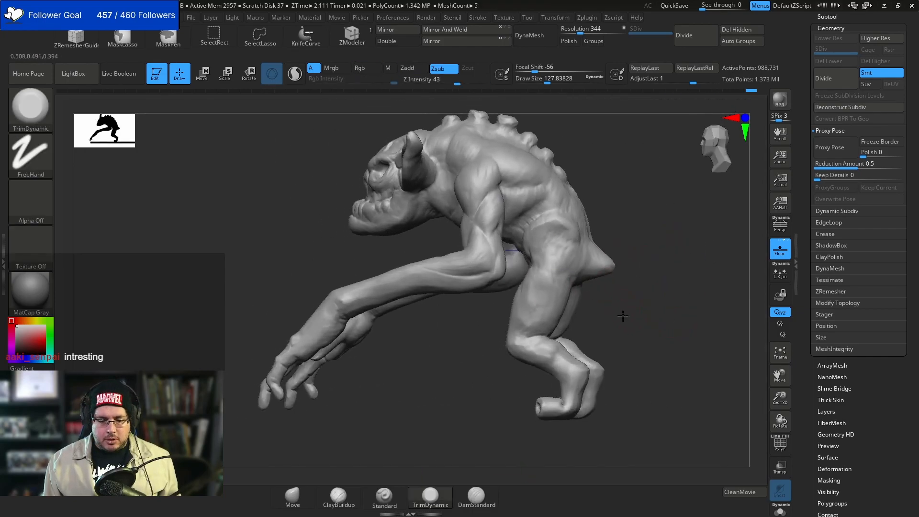
- Pull the heel and ankle of the lower leg backward with the Move brush at a draw size of about 372
{"action": "left_click_drag", "start_coordinate": [596, 282], "coordinate": [607, 246]}
{"action": "key", "text": "b"}
{"action": "key", "text": "m"}
{"action": "key", "text": "v"}
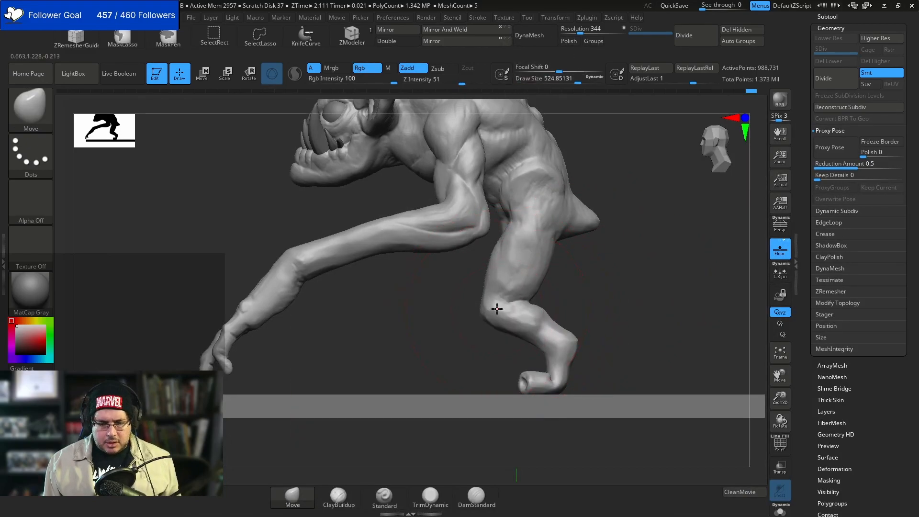
{"action": "key", "text": "space"}
{"action": "mouse_move", "coordinate": [584, 306]}
{"action": "left_mouse_down"}
{"action": "mouse_move", "coordinate": [587, 293]}
{"action": "mouse_move", "coordinate": [571, 302]}
{"action": "left_mouse_up"}
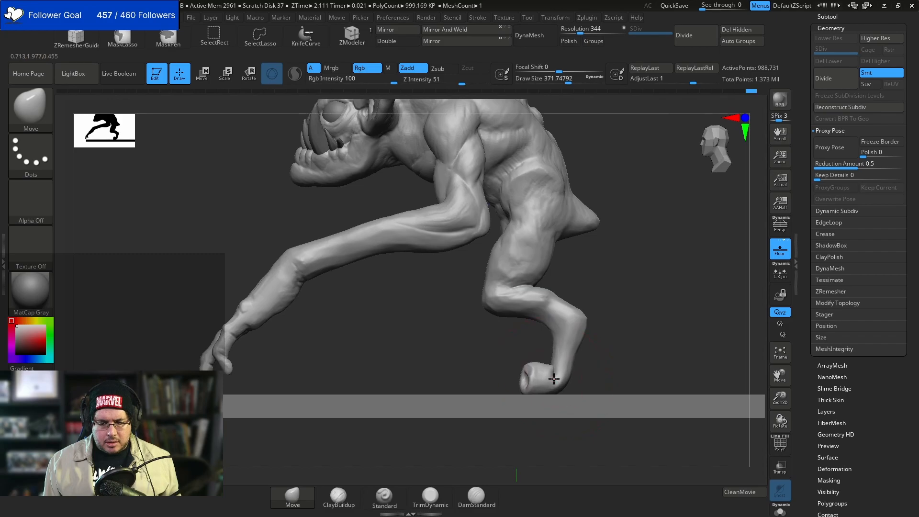
- Refine the elbow's contour with the Move brush at a draw size of about 177
{"action": "mouse_move", "coordinate": [629, 311]}
{"action": "left_mouse_down"}
{"action": "mouse_move", "coordinate": [618, 257]}
{"action": "mouse_move", "coordinate": [633, 267]}
{"action": "mouse_move", "coordinate": [624, 254]}
{"action": "mouse_move", "coordinate": [637, 250]}
{"action": "left_mouse_up"}
{"action": "left_click_drag", "start_coordinate": [455, 338], "coordinate": [490, 363], "text": "alt"}
{"action": "key", "text": "space"}
{"action": "left_click_drag", "start_coordinate": [505, 269], "coordinate": [498, 270]}
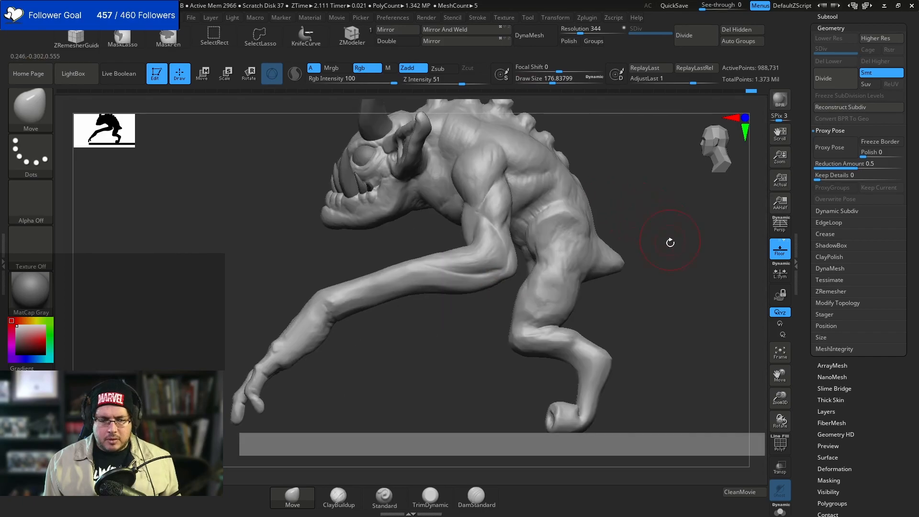
- Push the tail stump into the rump with the Move brush and flatten the area with TrimDynamic at a draw size of about 217
{"action": "left_click_drag", "start_coordinate": [667, 240], "coordinate": [560, 206], "text": "alt"}
{"action": "mouse_move", "coordinate": [624, 280]}
{"action": "left_mouse_down"}
{"action": "mouse_move", "coordinate": [636, 269]}
{"action": "mouse_move", "coordinate": [550, 254]}
{"action": "mouse_move", "coordinate": [570, 231]}
{"action": "mouse_move", "coordinate": [565, 242]}
{"action": "mouse_move", "coordinate": [552, 228]}
{"action": "mouse_move", "coordinate": [562, 249]}
{"action": "mouse_move", "coordinate": [552, 226]}
{"action": "mouse_move", "coordinate": [549, 234]}
{"action": "left_mouse_up"}
{"action": "key", "text": "b"}
{"action": "key", "text": "t"}
{"action": "key", "text": "d"}
{"action": "key", "text": "space"}
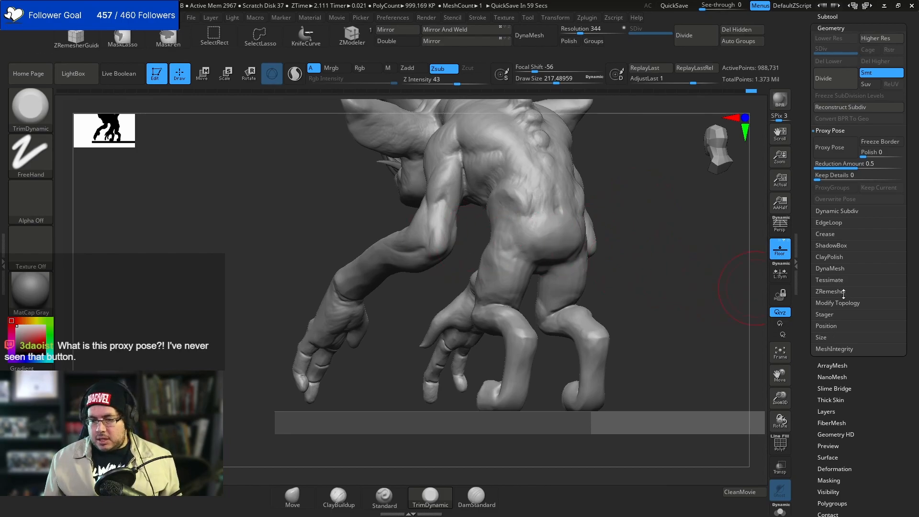
- Adjust the knees and lower legs from several angles with the Move brush at draw sizes of about 187 and 167
{"action": "left_click_drag", "start_coordinate": [665, 238], "coordinate": [642, 240]}
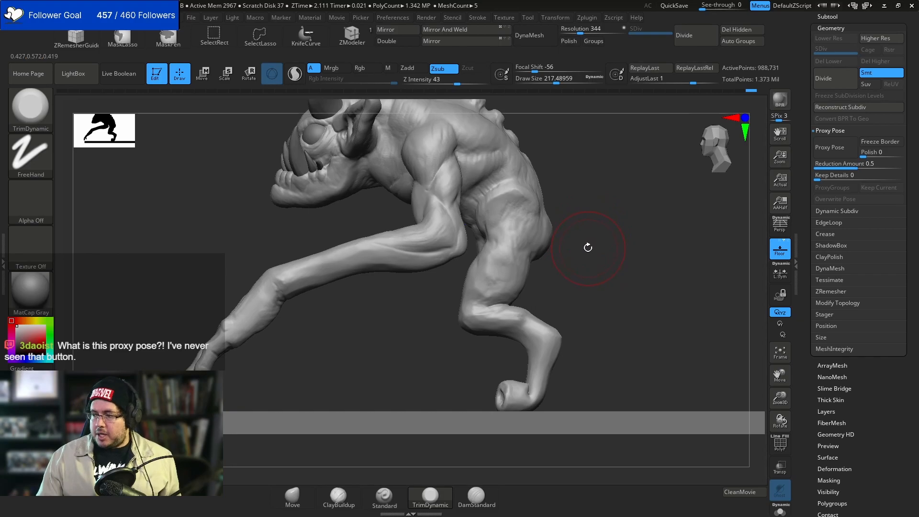
{"action": "key", "text": "b"}
{"action": "key", "text": "m"}
{"action": "key", "text": "v"}
{"action": "key", "text": "space"}
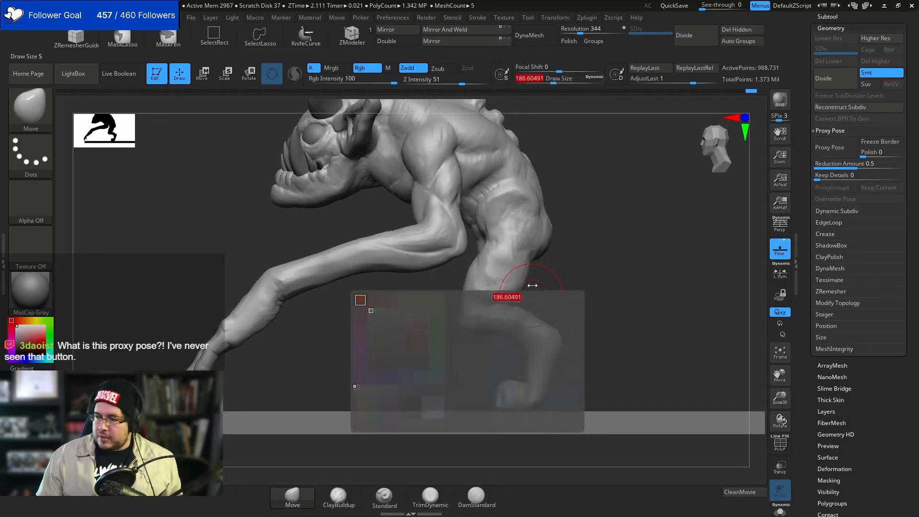
{"action": "left_click_drag", "start_coordinate": [505, 301], "coordinate": [504, 305]}
{"action": "key", "text": "space"}
{"action": "left_click_drag", "start_coordinate": [556, 287], "coordinate": [521, 298]}
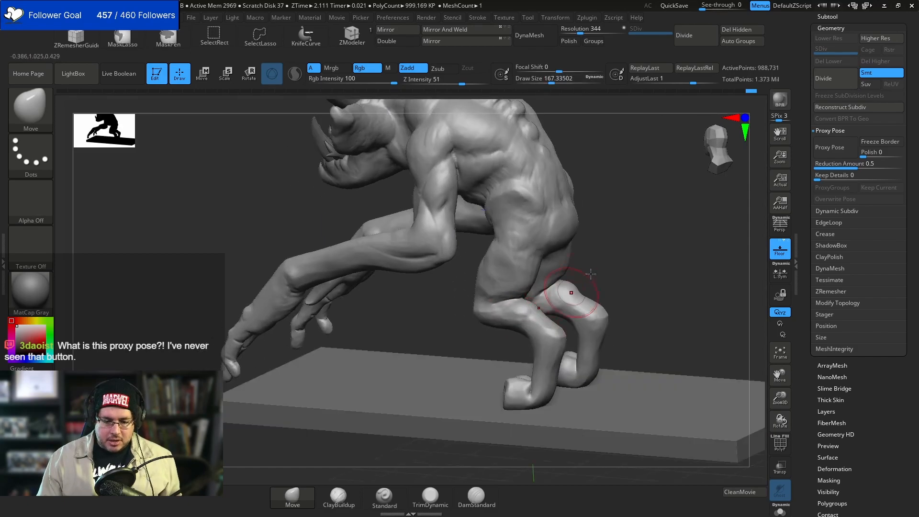
{"action": "left_click_drag", "start_coordinate": [586, 282], "coordinate": [588, 271], "text": "shift"}
{"action": "key", "text": "space"}
{"action": "left_click_drag", "start_coordinate": [586, 271], "coordinate": [591, 271]}
{"action": "key", "text": "space"}
{"action": "mouse_move", "coordinate": [526, 333]}
{"action": "left_mouse_down"}
{"action": "mouse_move", "coordinate": [532, 325]}
{"action": "mouse_move", "coordinate": [512, 306]}
{"action": "left_mouse_up"}
{"action": "left_click_drag", "start_coordinate": [452, 359], "coordinate": [535, 351]}
{"action": "mouse_move", "coordinate": [595, 277]}
{"action": "left_mouse_down", "text": "alt"}
{"action": "mouse_move", "coordinate": [604, 299]}
{"action": "mouse_move", "coordinate": [578, 293]}
{"action": "mouse_move", "coordinate": [570, 311]}
{"action": "left_mouse_up", "text": "alt"}
- Build up muscle volume on the lower legs and ankles with the ClayBuildup brush at a draw size of about 128
{"action": "key", "text": "b"}
{"action": "key", "text": "c"}
{"action": "key", "text": "b"}
{"action": "key", "text": "space"}
{"action": "left_click_drag", "start_coordinate": [521, 293], "coordinate": [516, 294]}
{"action": "left_click_drag", "start_coordinate": [591, 230], "coordinate": [567, 257]}
{"action": "key", "text": "space"}
{"action": "mouse_move", "coordinate": [533, 293]}
{"action": "left_mouse_down"}
{"action": "mouse_move", "coordinate": [521, 286]}
{"action": "mouse_move", "coordinate": [545, 293]}
{"action": "mouse_move", "coordinate": [555, 330]}
{"action": "mouse_move", "coordinate": [544, 304]}
{"action": "mouse_move", "coordinate": [554, 306]}
{"action": "left_mouse_up"}
{"action": "key", "text": "space"}
{"action": "mouse_move", "coordinate": [598, 256]}
{"action": "left_mouse_down"}
{"action": "mouse_move", "coordinate": [691, 209]}
{"action": "mouse_move", "coordinate": [593, 184]}
{"action": "left_mouse_up"}
{"action": "left_click_drag", "start_coordinate": [554, 287], "coordinate": [562, 284]}
{"action": "left_click_drag", "start_coordinate": [483, 318], "coordinate": [581, 357]}
{"action": "left_click_drag", "start_coordinate": [542, 293], "coordinate": [531, 303]}
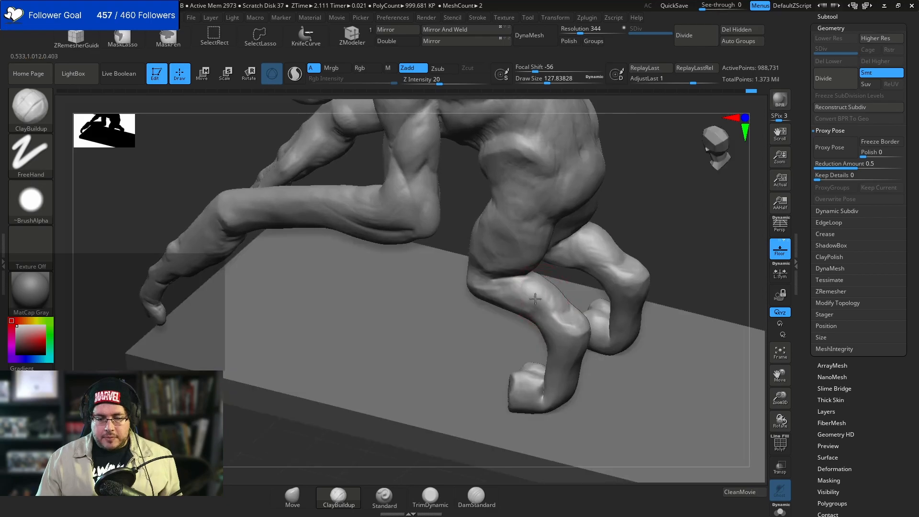
- Flatten the leg surfaces with the TrimDynamic brush at a draw size of about 158
{"action": "left_click_drag", "start_coordinate": [658, 209], "coordinate": [538, 293]}
{"action": "key", "text": "b"}
{"action": "key", "text": "t"}
{"action": "key", "text": "d"}
{"action": "key", "text": "space"}
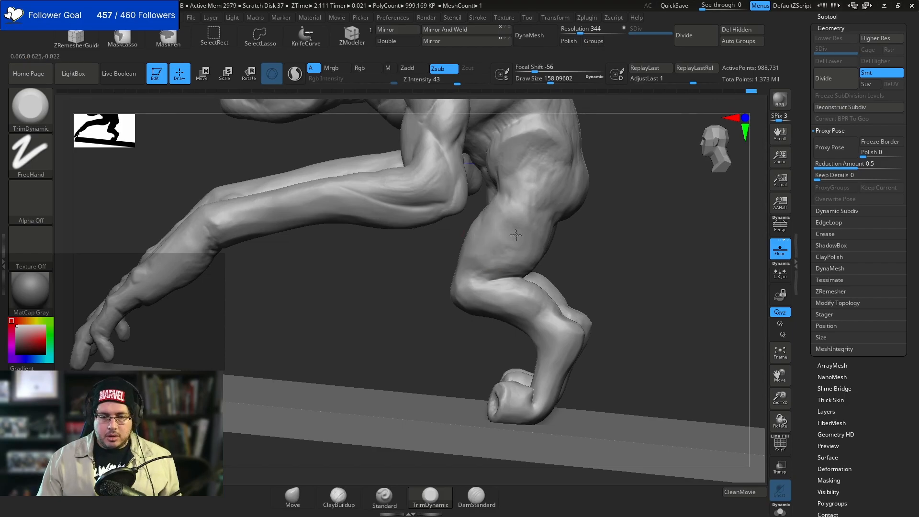
{"action": "right_click_drag", "start_coordinate": [525, 159], "coordinate": [554, 174]}
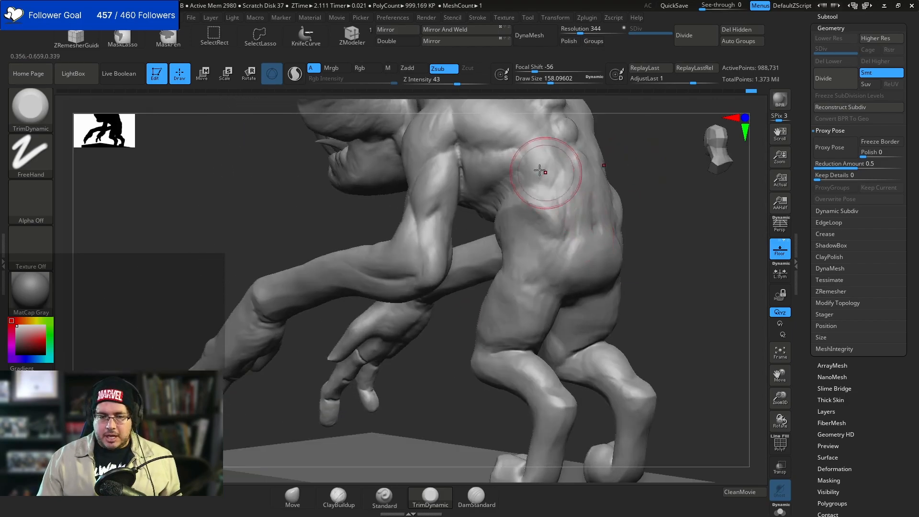
- Adjust the posed body's proportions in side view with the Move brush at draw sizes of about 257 and 167
{"action": "mouse_move", "coordinate": [632, 196]}
{"action": "right_mouse_down", "text": "ctrl"}
{"action": "mouse_move", "coordinate": [660, 248]}
{"action": "mouse_move", "coordinate": [636, 243]}
{"action": "mouse_move", "coordinate": [632, 253]}
{"action": "mouse_move", "coordinate": [645, 256]}
{"action": "mouse_move", "coordinate": [623, 254]}
{"action": "mouse_move", "coordinate": [642, 267]}
{"action": "mouse_move", "coordinate": [661, 251]}
{"action": "right_mouse_up", "text": "ctrl"}
{"action": "right_click_drag", "start_coordinate": [682, 194], "coordinate": [433, 296]}
{"action": "key", "text": "b"}
{"action": "key", "text": "m"}
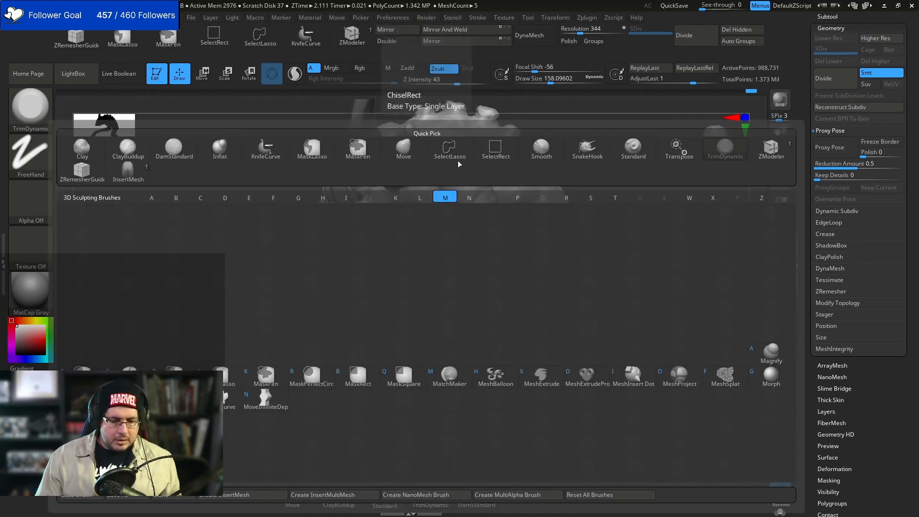
{"action": "key", "text": "v"}
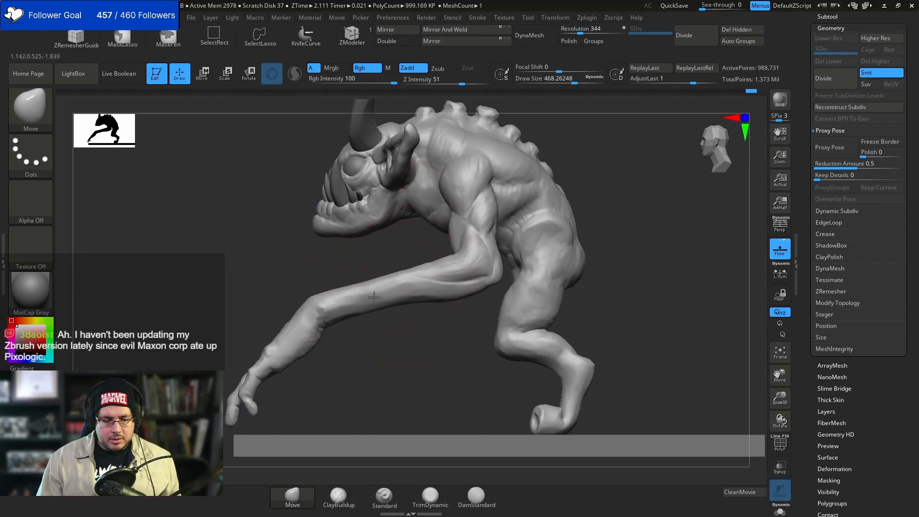
{"action": "key", "text": "space"}
{"action": "left_click_drag", "start_coordinate": [385, 285], "coordinate": [360, 285]}
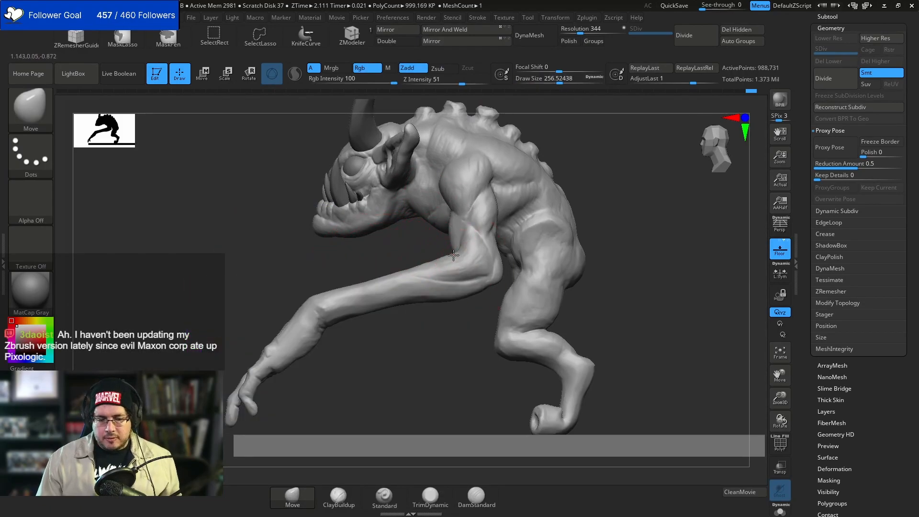
{"action": "mouse_move", "coordinate": [647, 227]}
{"action": "left_mouse_down"}
{"action": "mouse_move", "coordinate": [648, 208]}
{"action": "mouse_move", "coordinate": [650, 251]}
{"action": "mouse_move", "coordinate": [635, 230]}
{"action": "mouse_move", "coordinate": [640, 238]}
{"action": "mouse_move", "coordinate": [674, 194]}
{"action": "mouse_move", "coordinate": [633, 234]}
{"action": "mouse_move", "coordinate": [640, 276]}
{"action": "mouse_move", "coordinate": [625, 201]}
{"action": "left_mouse_up"}
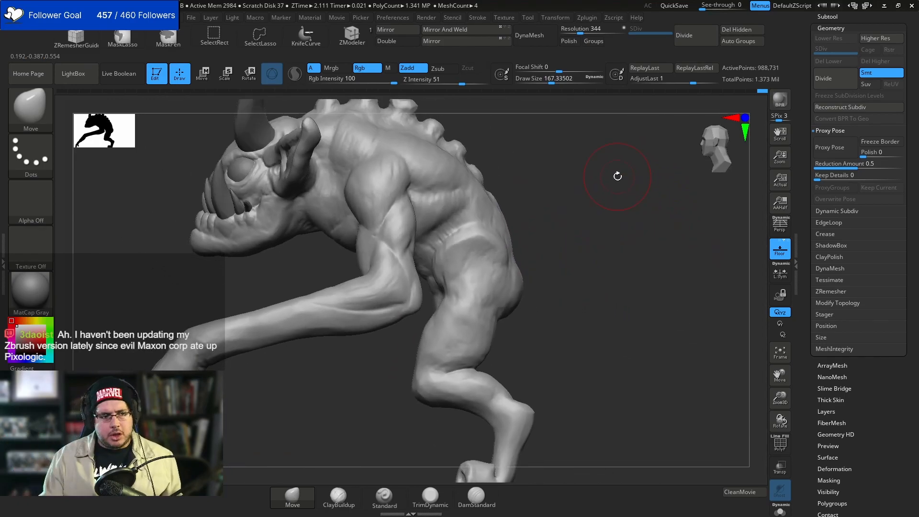
- Flatten the rump surface with the TrimDynamic brush at a draw size of about 197
{"action": "mouse_move", "coordinate": [594, 302]}
{"action": "left_mouse_down"}
{"action": "mouse_move", "coordinate": [529, 254]}
{"action": "mouse_move", "coordinate": [480, 275]}
{"action": "mouse_move", "coordinate": [458, 260]}
{"action": "left_mouse_up"}
{"action": "key", "text": "b"}
{"action": "key", "text": "t"}
{"action": "key", "text": "d"}
{"action": "key", "text": "space"}
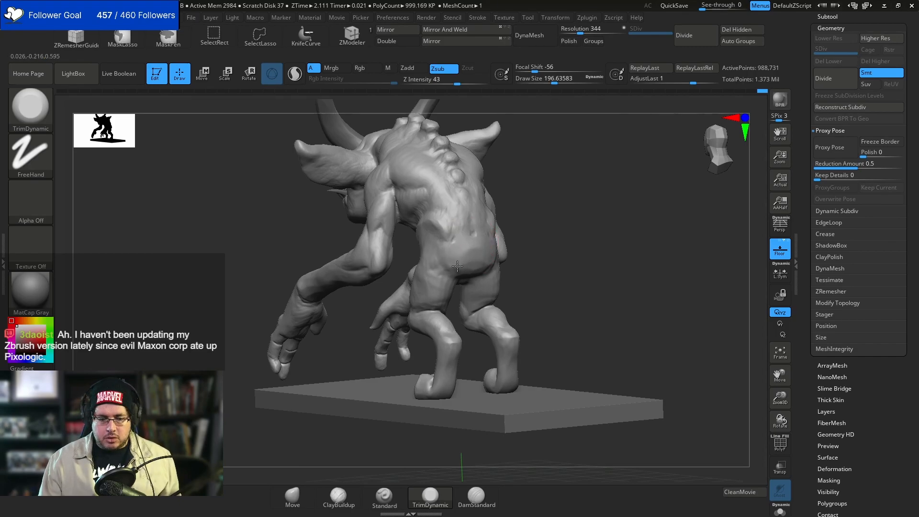
{"action": "left_click_drag", "start_coordinate": [521, 253], "coordinate": [570, 234]}
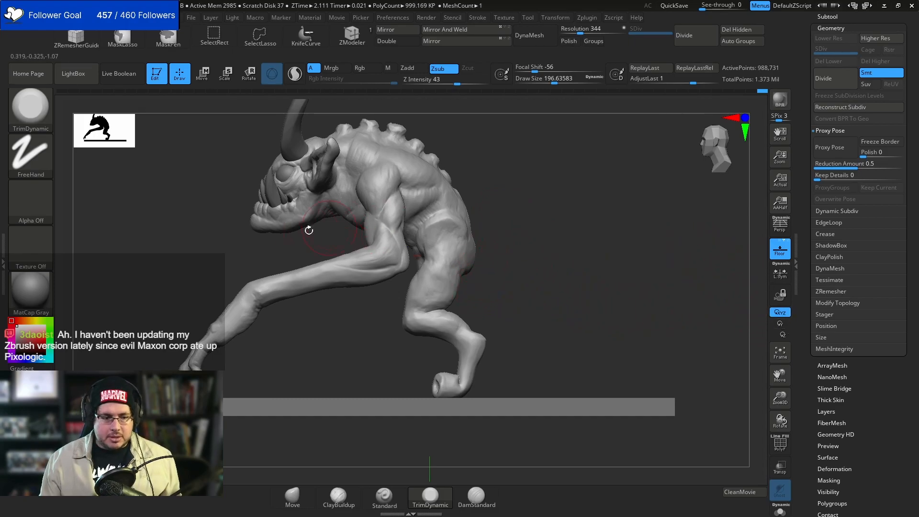
- Select the CurveTube brush and try drawing a curved tail from the rump at draw sizes of about 197 and 136
{"action": "key", "text": "b"}
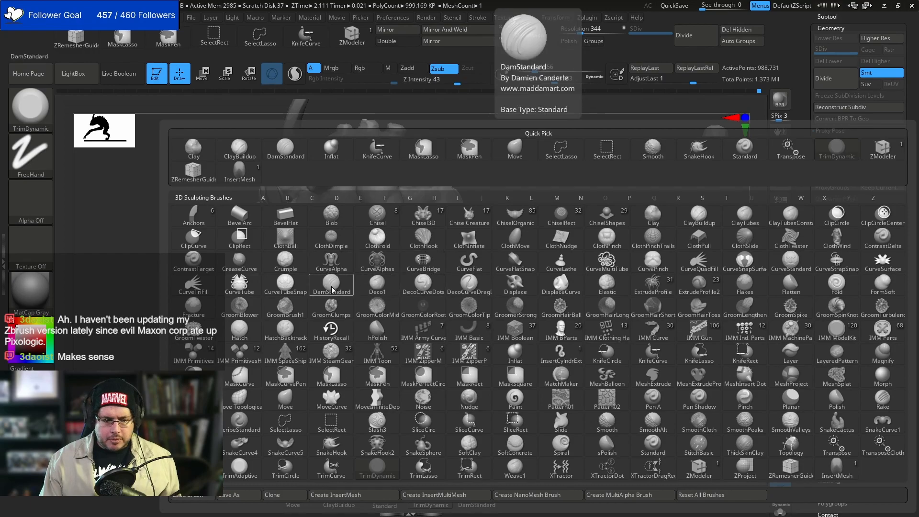
{"action": "left_click", "coordinate": [248, 291]}
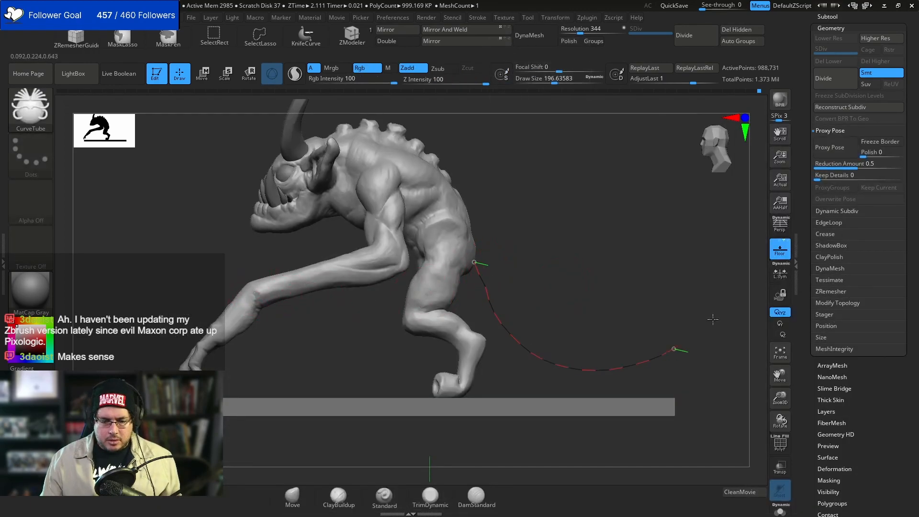
{"action": "key", "text": "ctrl+z"}
{"action": "key", "text": "space"}
{"action": "mouse_move", "coordinate": [522, 273]}
{"action": "left_mouse_down"}
{"action": "mouse_move", "coordinate": [466, 271]}
{"action": "mouse_move", "coordinate": [652, 242]}
{"action": "mouse_move", "coordinate": [641, 239]}
{"action": "mouse_move", "coordinate": [631, 262]}
{"action": "left_mouse_up"}
{"action": "key", "text": "ctrl+z"}
{"action": "key", "text": "ctrl+shift+z"}
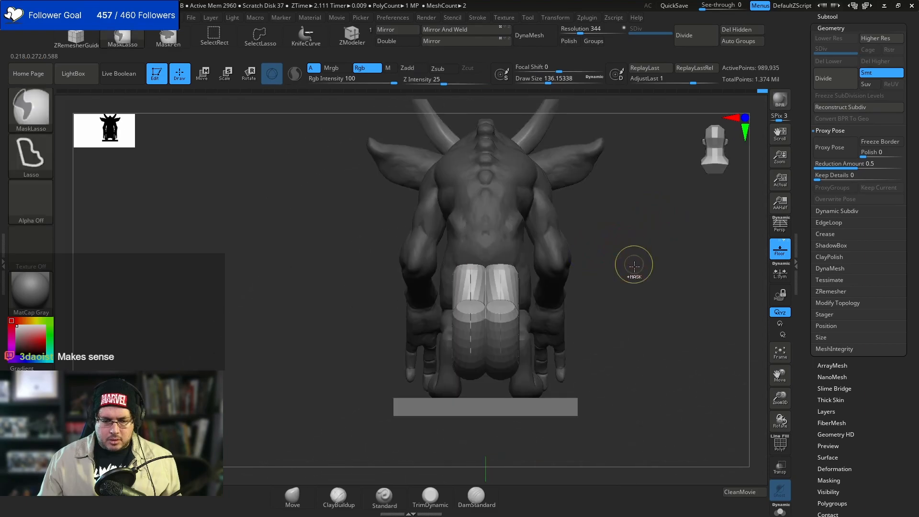
- Undo the mirrored tail tubes and set the CurveTube draw size to about 116
{"action": "key", "text": "ctrl+z"}
{"action": "key", "text": "ctrl+shift+z"}
{"action": "left_click_drag", "start_coordinate": [478, 286], "coordinate": [615, 307]}
{"action": "left_click_drag", "start_coordinate": [697, 201], "coordinate": [610, 242]}
{"action": "left_click_drag", "start_coordinate": [573, 276], "coordinate": [641, 261]}
{"action": "key", "text": "space"}
{"action": "left_click_drag", "start_coordinate": [480, 263], "coordinate": [469, 266]}
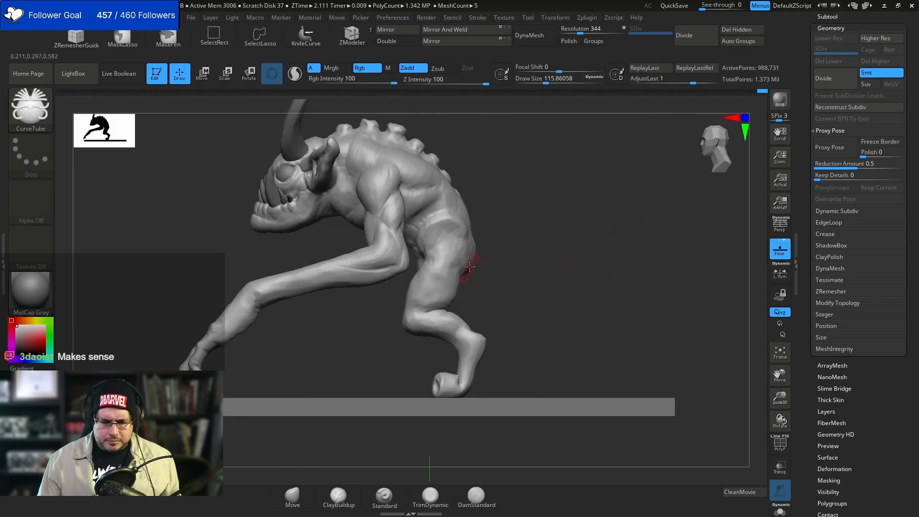
- Draw a single tail tube from the rump that sweeps downward, then curls up and inward into a spiral
{"action": "mouse_move", "coordinate": [597, 336]}
{"action": "left_mouse_down"}
{"action": "mouse_move", "coordinate": [656, 230]}
{"action": "mouse_move", "coordinate": [580, 228]}
{"action": "left_mouse_up"}
{"action": "key", "text": "ctrl+z"}
{"action": "key", "text": "ctrl+z"}
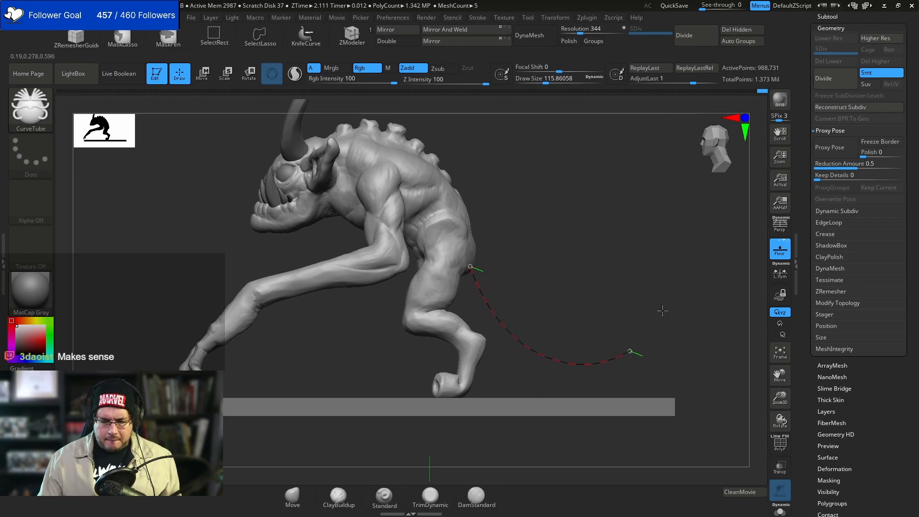
{"action": "left_click_drag", "start_coordinate": [598, 263], "coordinate": [586, 256]}
{"action": "left_click_drag", "start_coordinate": [694, 336], "coordinate": [652, 231]}
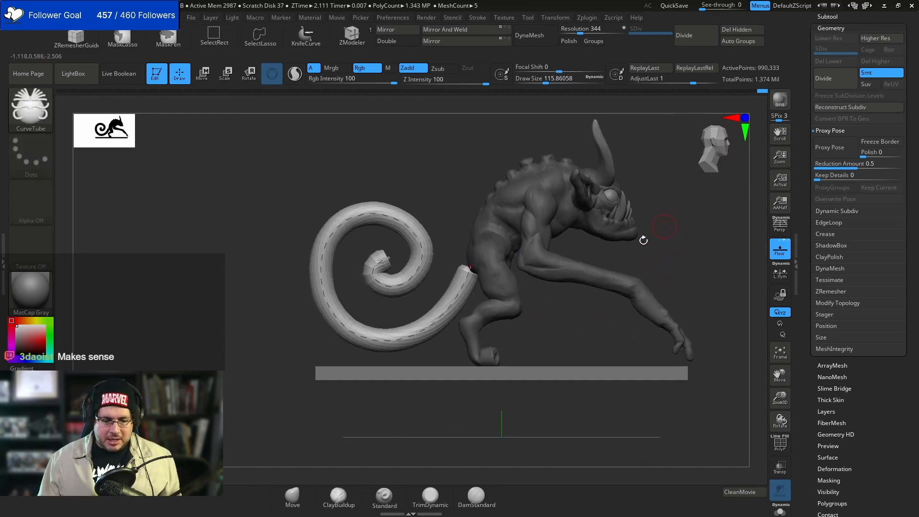
{"action": "left_click_drag", "start_coordinate": [463, 234], "coordinate": [641, 310]}
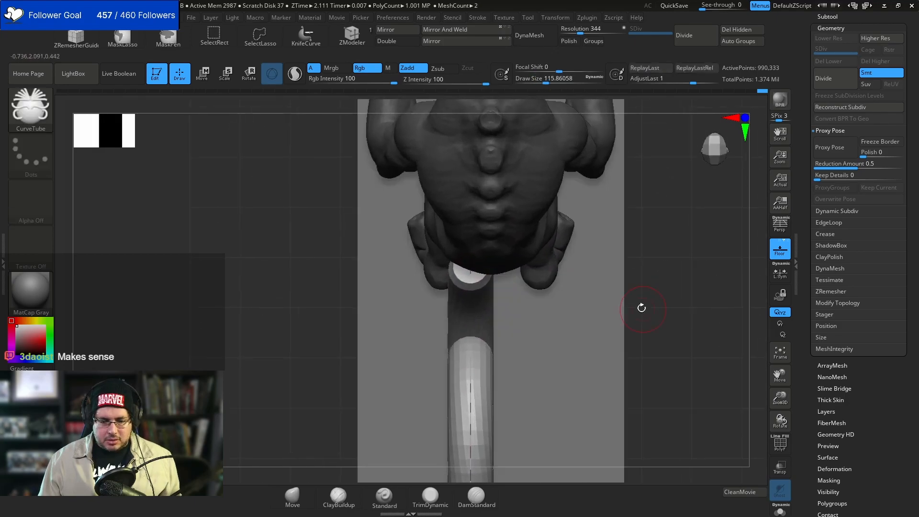
- Collapse the Geometry settings, expand the Subtool list, and frame the new tail from the side
{"action": "scroll", "coordinate": [903, 199], "scroll_direction": "up", "scroll_amount": 3}
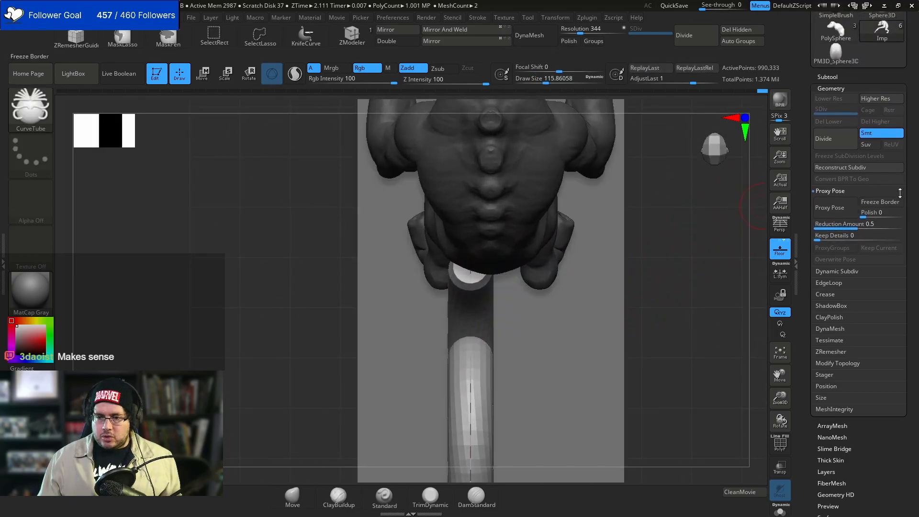
{"action": "left_click", "coordinate": [834, 89]}
{"action": "left_click", "coordinate": [833, 77]}
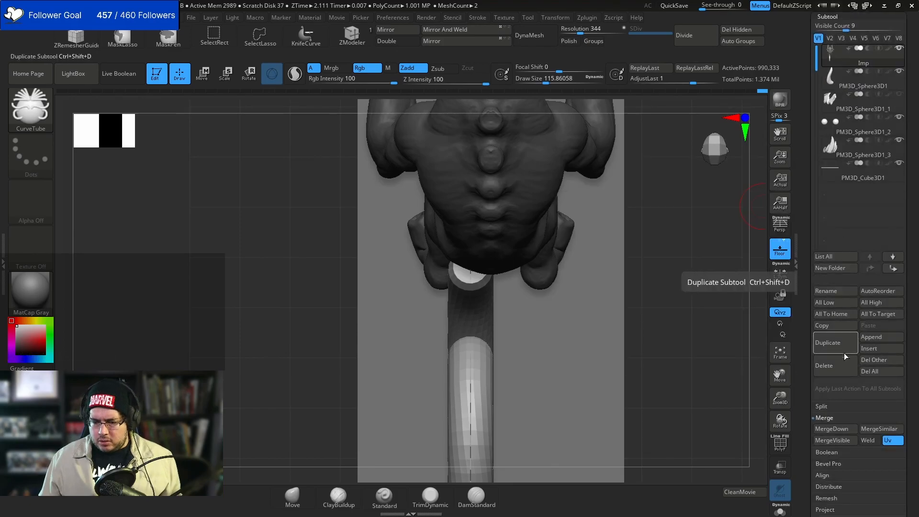
{"action": "left_click_drag", "start_coordinate": [651, 243], "coordinate": [701, 235]}
{"action": "left_click_drag", "start_coordinate": [518, 161], "coordinate": [485, 155], "text": "alt"}
- Look through the stroke's Modifiers, Lazy Mouse, Curve, Curve Functions and Curve Modifiers settings for a way to taper the tail
{"action": "mouse_move", "coordinate": [486, 18]}
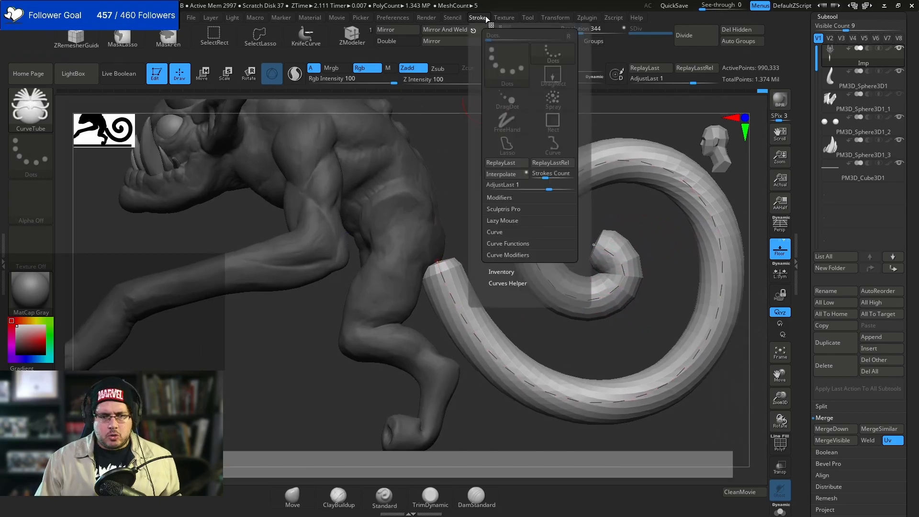
{"action": "left_click", "coordinate": [506, 244]}
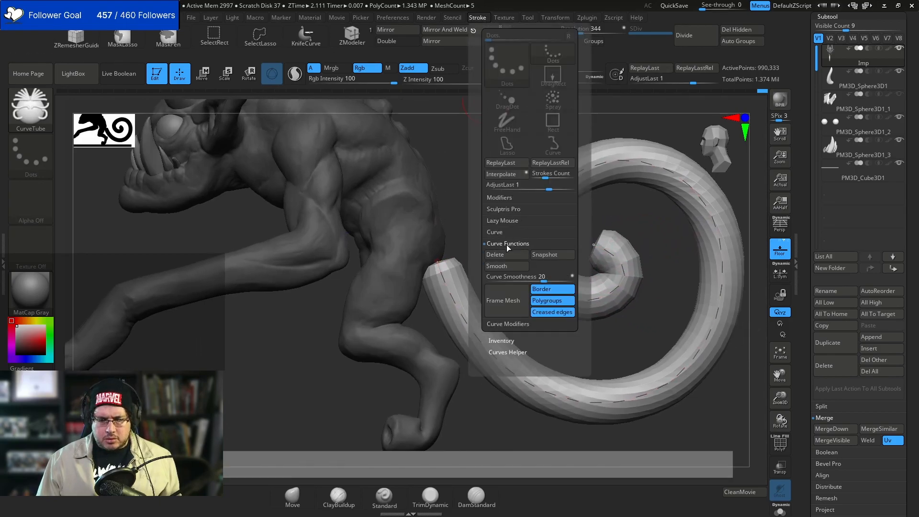
{"action": "left_click", "coordinate": [504, 232]}
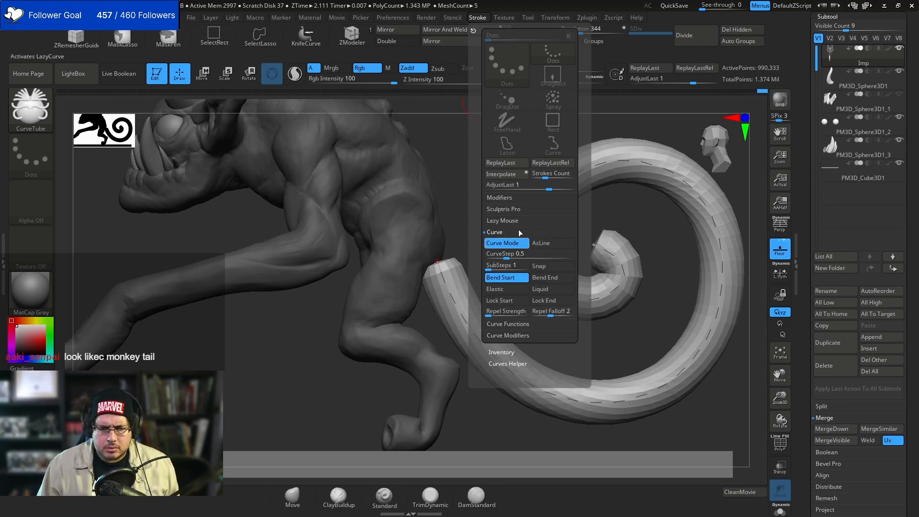
{"action": "left_click", "coordinate": [503, 197]}
{"action": "left_click", "coordinate": [504, 197]}
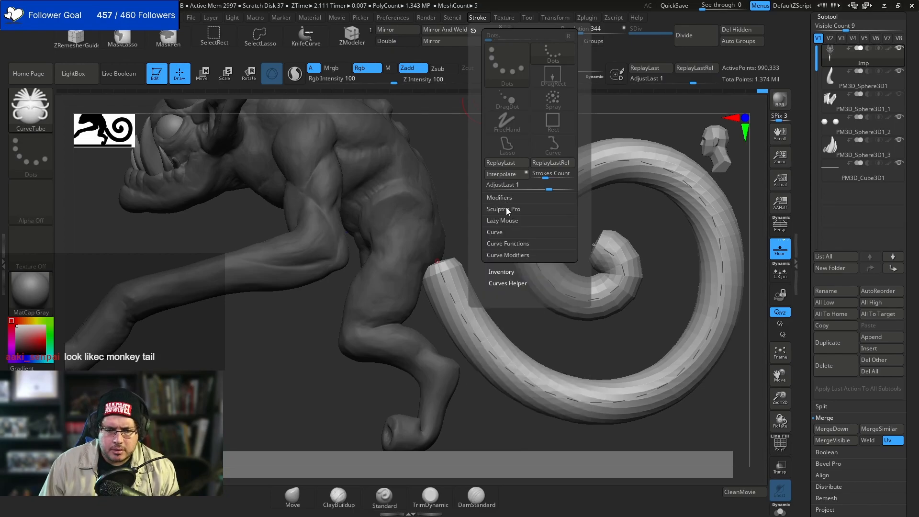
{"action": "left_click", "coordinate": [507, 219]}
{"action": "left_click", "coordinate": [507, 219]}
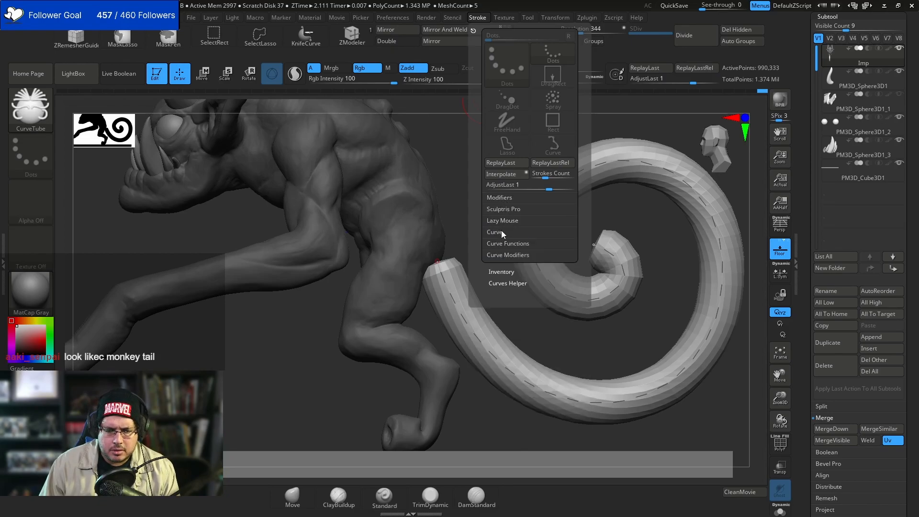
{"action": "left_click", "coordinate": [501, 231]}
{"action": "left_click", "coordinate": [499, 232]}
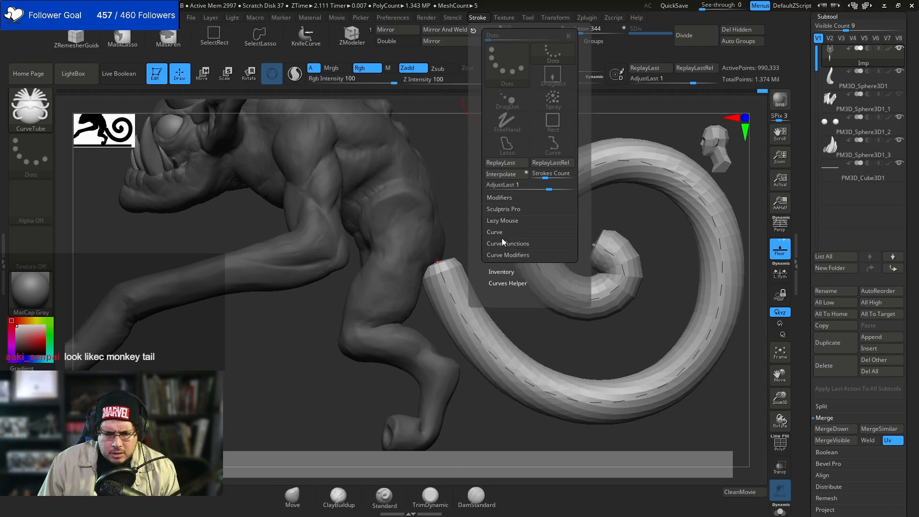
{"action": "left_click", "coordinate": [502, 243]}
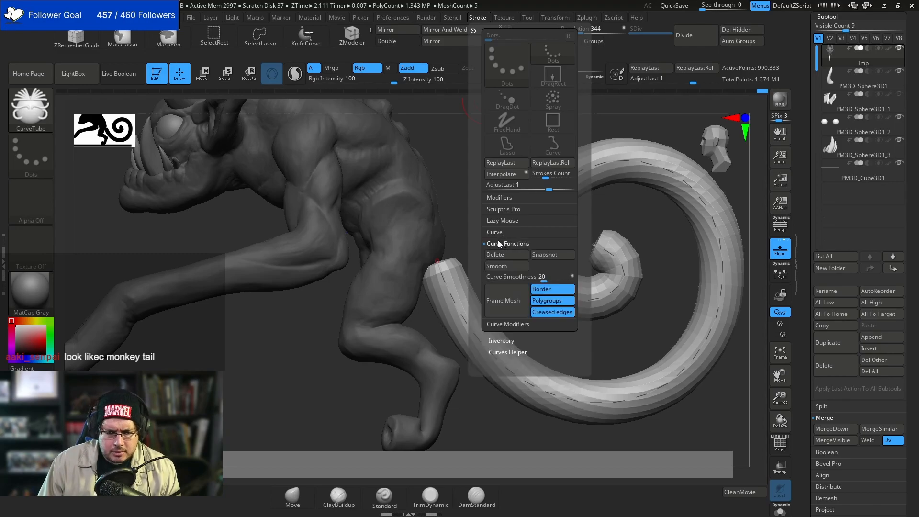
{"action": "left_click", "coordinate": [496, 232]}
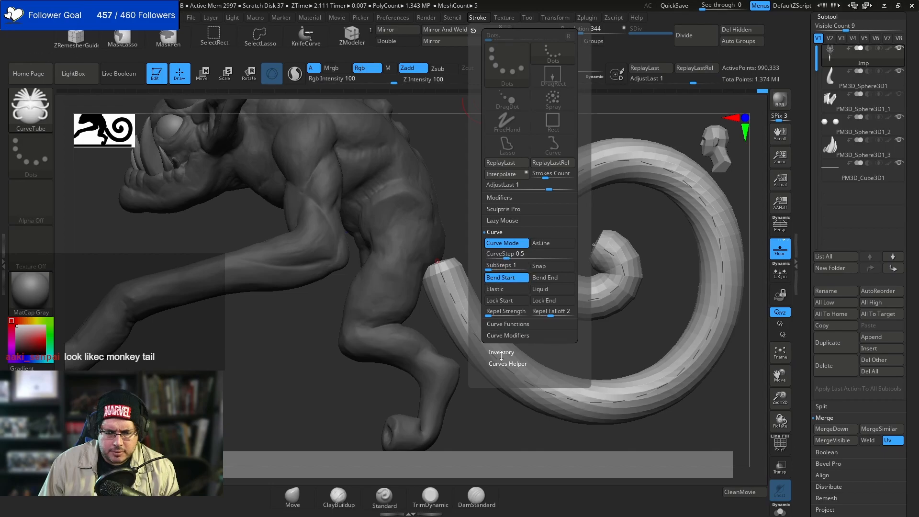
{"action": "left_click", "coordinate": [503, 324]}
{"action": "left_click", "coordinate": [506, 324]}
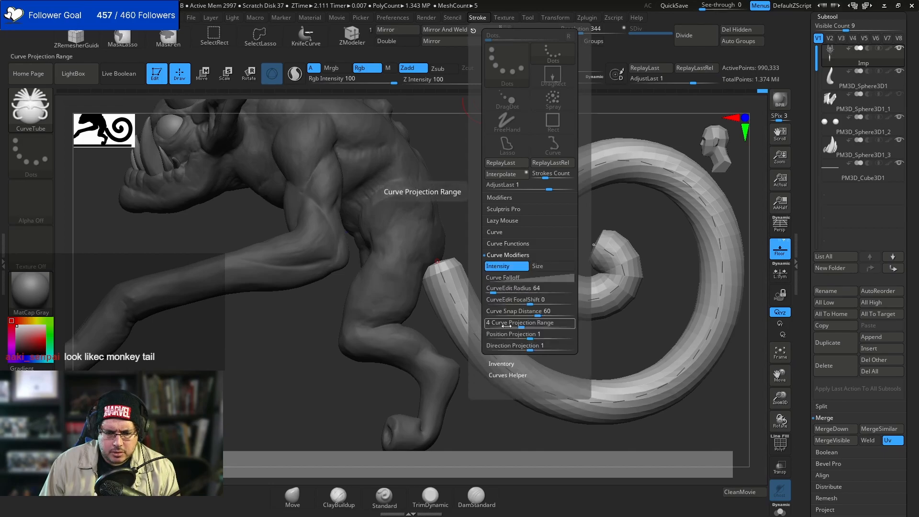
- Shape the Curve Falloff graph to start high and drop to a low end, testing it on the tail curve
{"action": "mouse_move", "coordinate": [535, 311]}
{"action": "left_mouse_down"}
{"action": "mouse_move", "coordinate": [534, 342]}
{"action": "mouse_move", "coordinate": [538, 273]}
{"action": "left_mouse_up"}
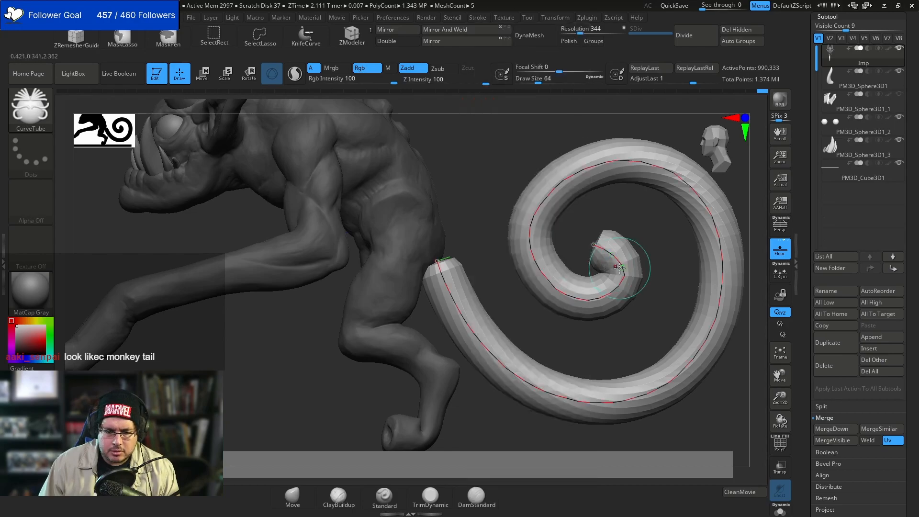
{"action": "left_click", "coordinate": [626, 274]}
{"action": "left_click", "coordinate": [625, 273]}
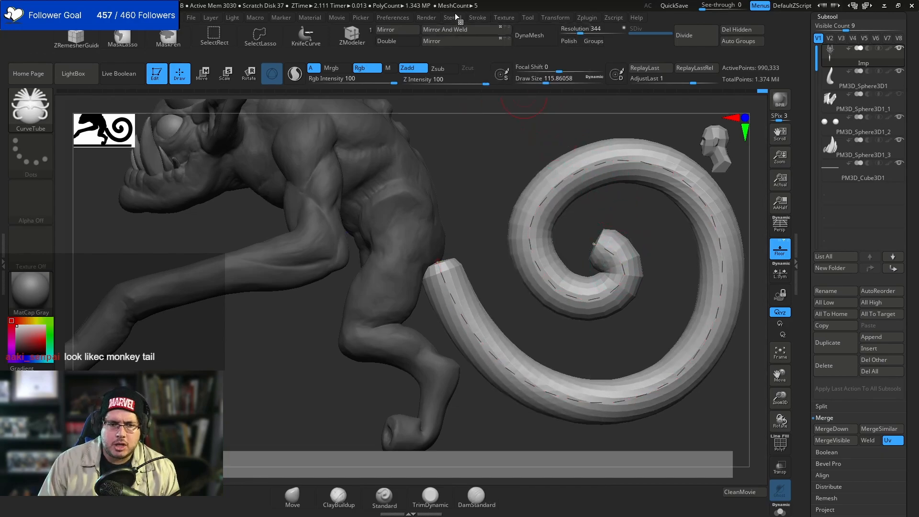
{"action": "left_click", "coordinate": [480, 17]}
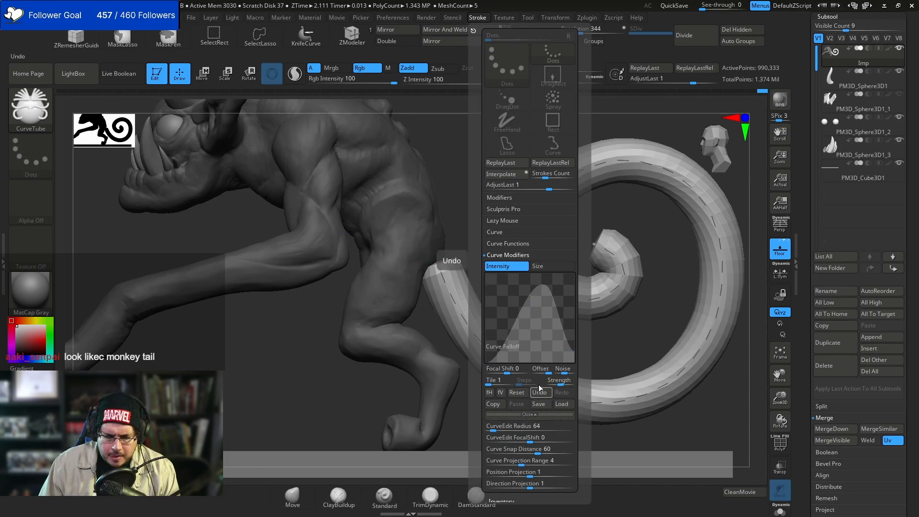
{"action": "left_click_drag", "start_coordinate": [487, 359], "coordinate": [476, 291]}
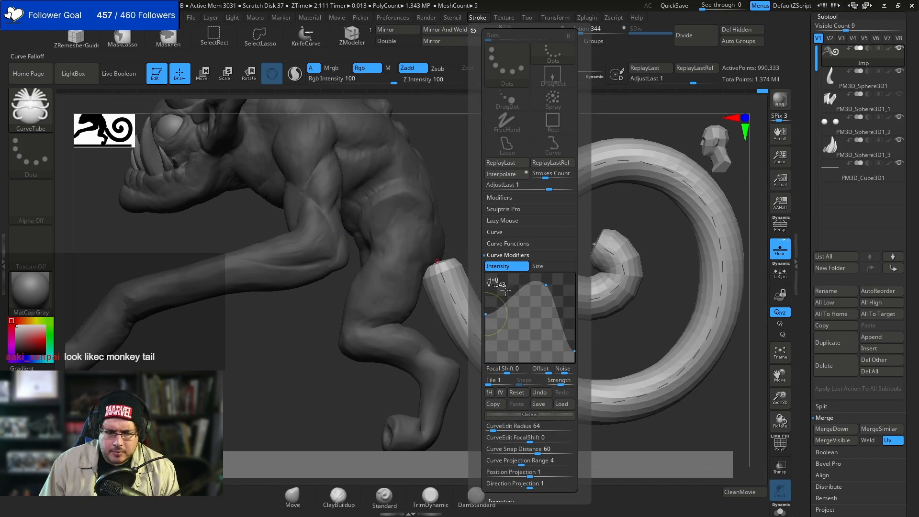
{"action": "left_click_drag", "start_coordinate": [544, 286], "coordinate": [525, 342]}
{"action": "left_click_drag", "start_coordinate": [482, 310], "coordinate": [477, 261]}
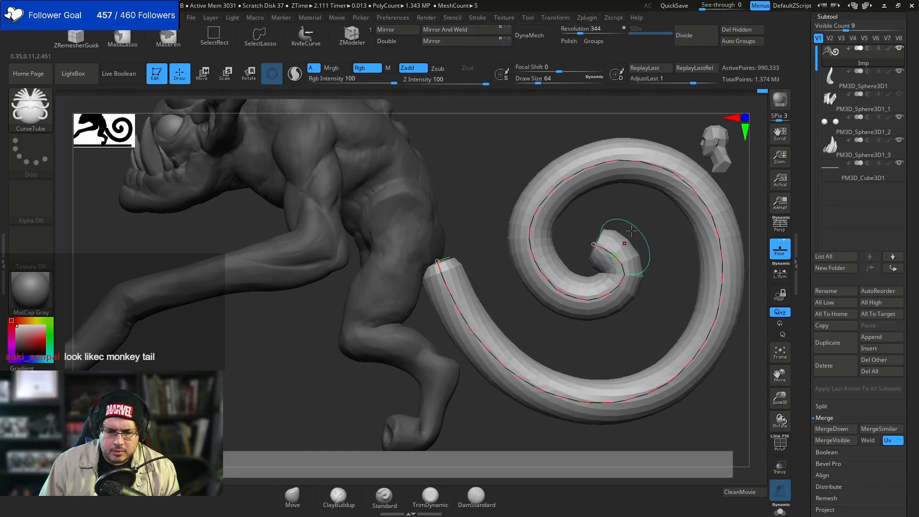
- Turn on the Size curve modifier, turn off Intensity, and update the tail so it tapers along its length
{"action": "left_click", "coordinate": [477, 18]}
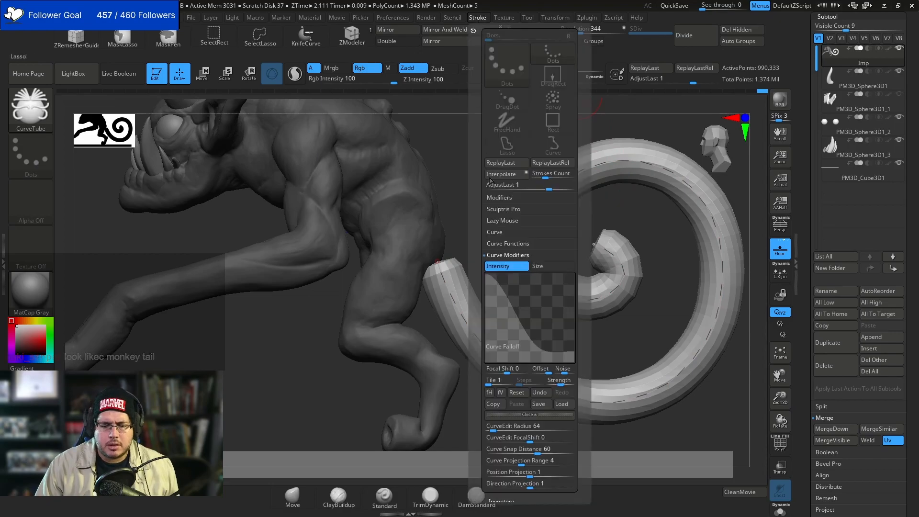
{"action": "left_click", "coordinate": [560, 266]}
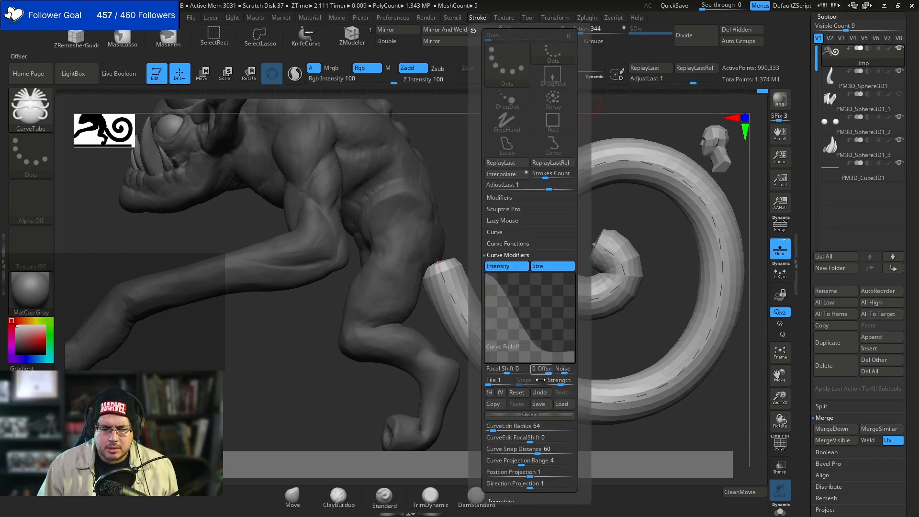
{"action": "left_click", "coordinate": [613, 259]}
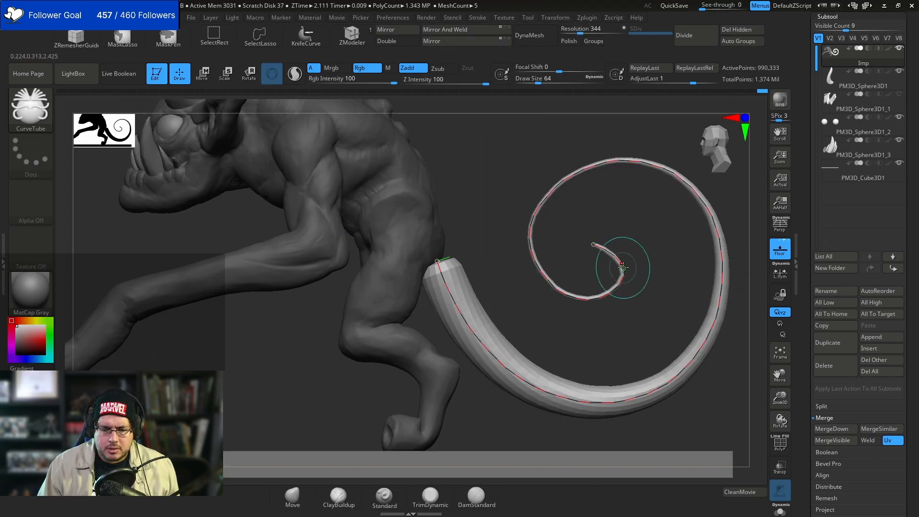
- Remove the middle point of the Size curve's falloff graph and test lower start and end heights on the tail
{"action": "left_click", "coordinate": [479, 17]}
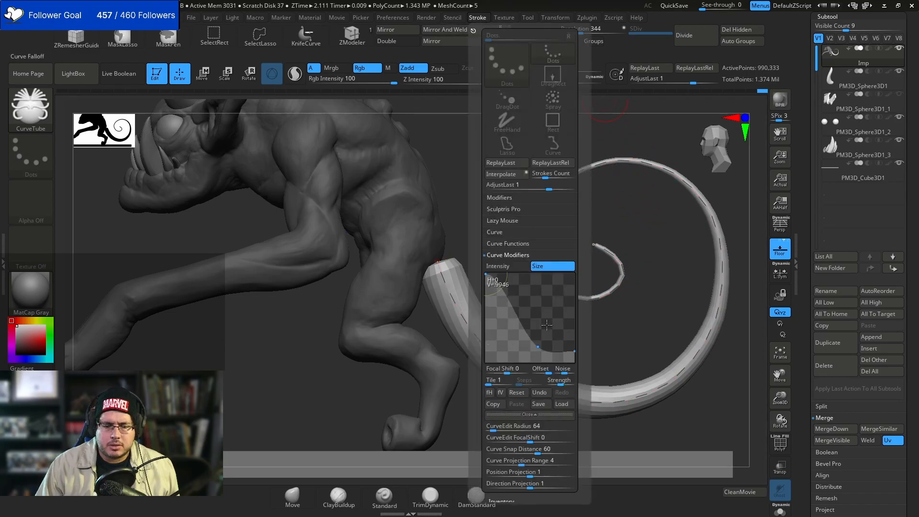
{"action": "left_click_drag", "start_coordinate": [571, 350], "coordinate": [534, 314]}
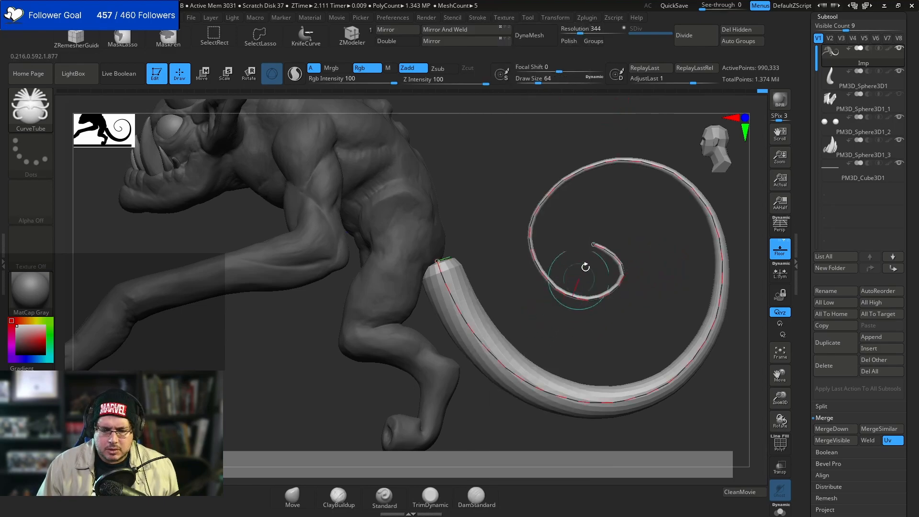
{"action": "left_click", "coordinate": [478, 17]}
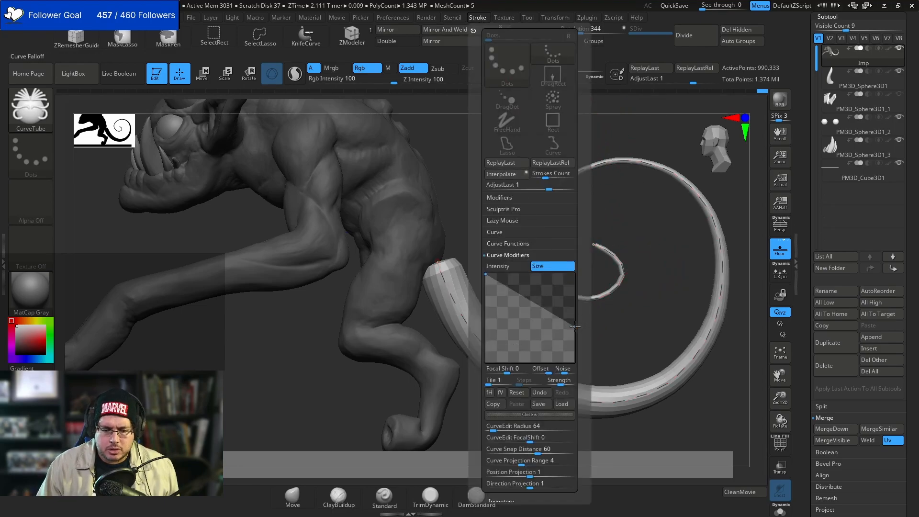
{"action": "left_click_drag", "start_coordinate": [572, 321], "coordinate": [573, 277]}
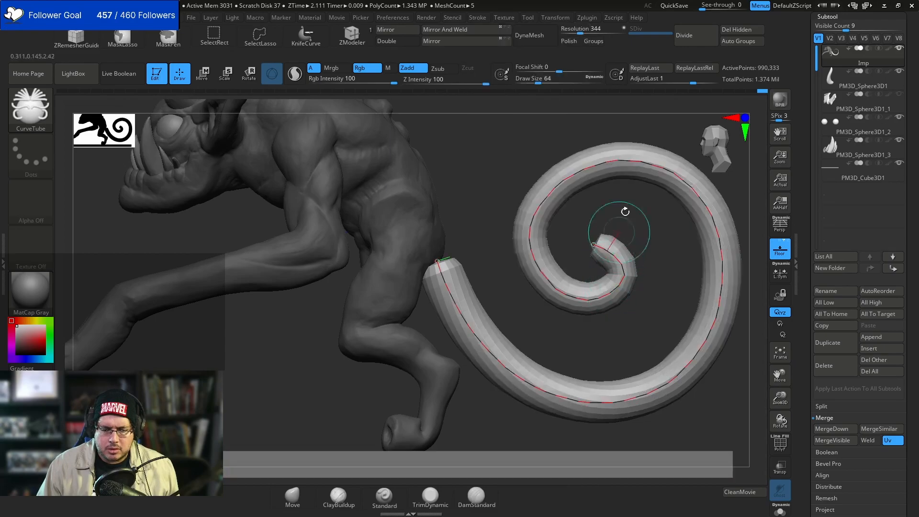
{"action": "left_click", "coordinate": [483, 16]}
{"action": "left_click_drag", "start_coordinate": [570, 302], "coordinate": [572, 308]}
{"action": "left_click_drag", "start_coordinate": [485, 275], "coordinate": [485, 295]}
{"action": "left_click_drag", "start_coordinate": [574, 310], "coordinate": [574, 323]}
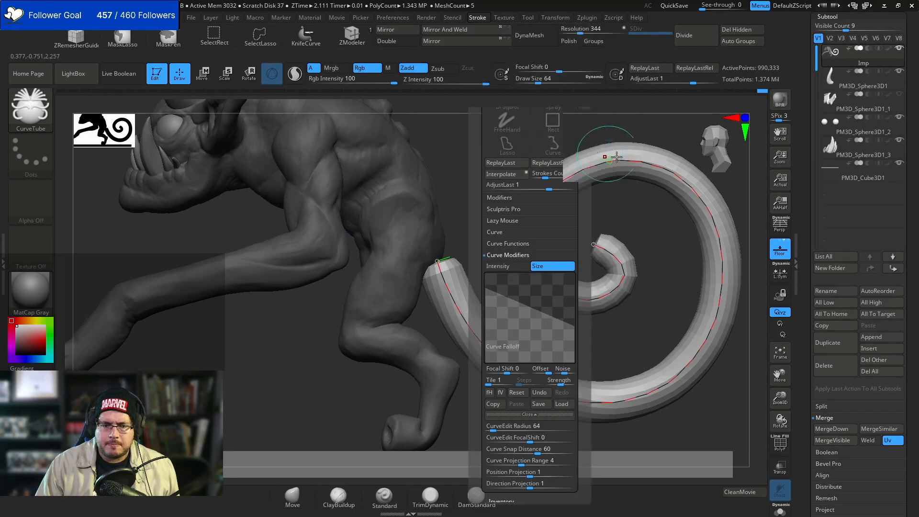
- Add a falloff point near the end, drop the end point close to zero, and update the tail so it narrows to a fine tip
{"action": "left_click", "coordinate": [483, 18]}
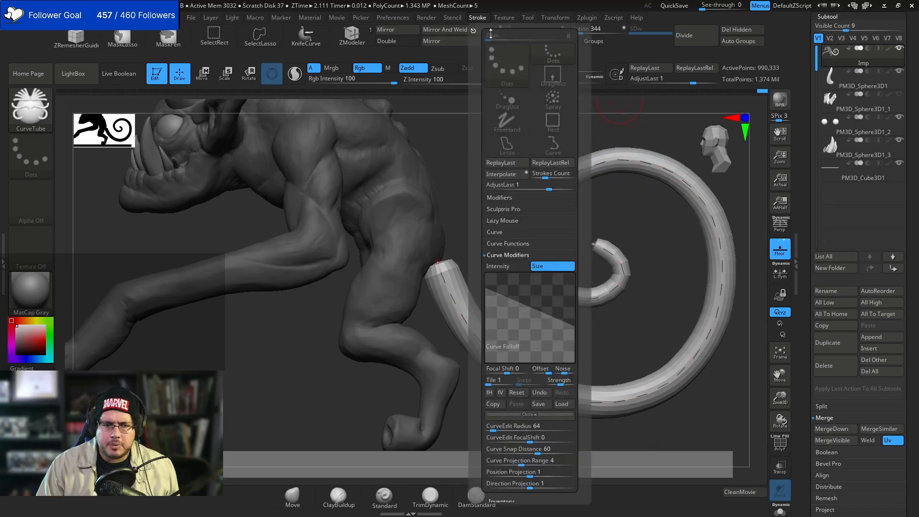
{"action": "left_click", "coordinate": [561, 323]}
{"action": "left_click_drag", "start_coordinate": [573, 326], "coordinate": [574, 358]}
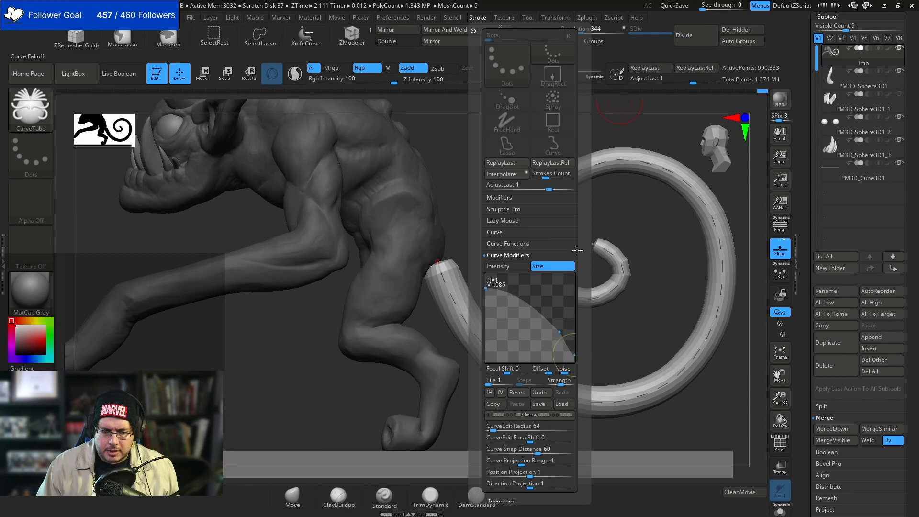
{"action": "left_click", "coordinate": [553, 186]}
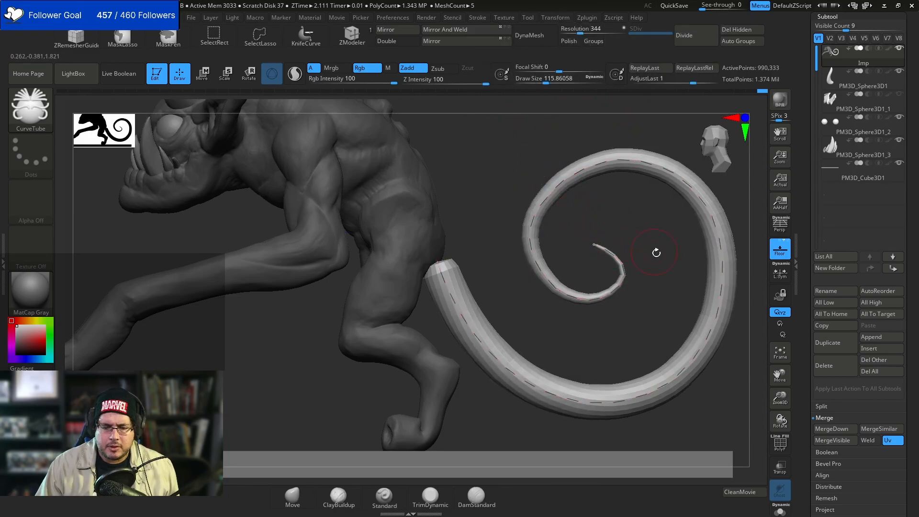
- Show the polyframe and split the tail from the body into its own subtool using Groups Split
{"action": "right_click_drag", "start_coordinate": [655, 253], "coordinate": [675, 203], "text": "ctrl"}
{"action": "left_click_drag", "start_coordinate": [675, 204], "coordinate": [708, 295]}
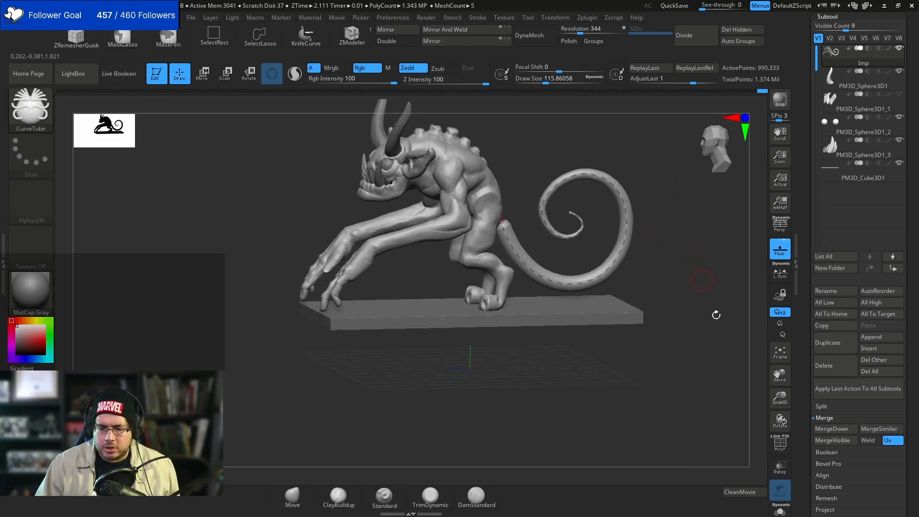
{"action": "left_click", "coordinate": [778, 446]}
{"action": "mouse_move", "coordinate": [637, 256]}
{"action": "left_mouse_down"}
{"action": "mouse_move", "coordinate": [664, 267]}
{"action": "mouse_move", "coordinate": [671, 214]}
{"action": "left_mouse_up"}
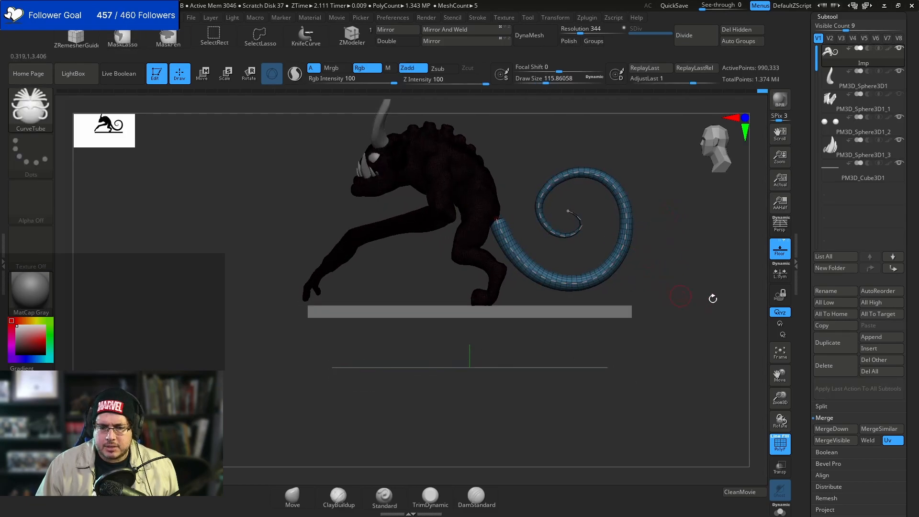
{"action": "left_click", "coordinate": [834, 407]}
{"action": "left_click", "coordinate": [869, 423]}
{"action": "left_click", "coordinate": [739, 443]}
{"action": "left_click_drag", "start_coordinate": [693, 348], "coordinate": [660, 342], "text": "shift"}
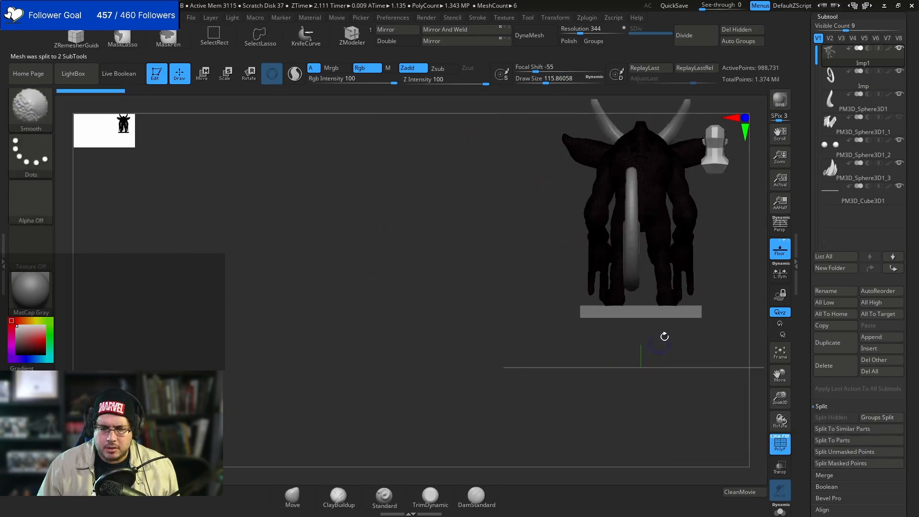
{"action": "key", "text": "f"}
{"action": "key", "text": "w"}
{"action": "left_click_drag", "start_coordinate": [650, 258], "coordinate": [714, 306]}
{"action": "key", "text": "ctrl+z"}
- Select the tail subtool, DynaMesh it at resolution 344, and apply Mirror And Weld to center it
{"action": "left_click", "coordinate": [580, 311], "text": "alt"}
{"action": "key", "text": "q"}
{"action": "left_click_drag", "start_coordinate": [729, 197], "coordinate": [619, 129], "text": "alt"}
{"action": "left_click", "coordinate": [540, 43]}
{"action": "left_click_drag", "start_coordinate": [722, 237], "coordinate": [736, 228]}
{"action": "left_click_drag", "start_coordinate": [665, 209], "coordinate": [622, 156], "text": "alt"}
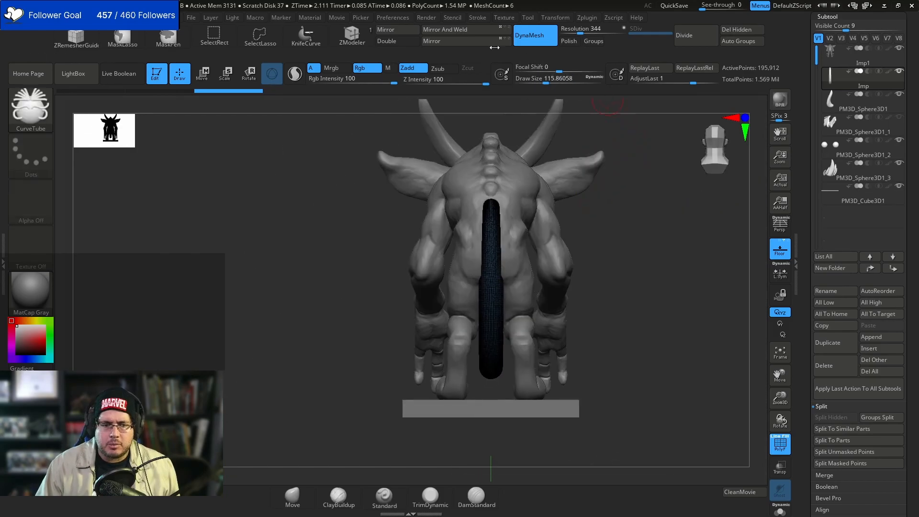
{"action": "left_click", "coordinate": [440, 30]}
- Turn off the polyframe and move the tail slightly up and forward so its base sits against the hips
{"action": "left_click_drag", "start_coordinate": [646, 249], "coordinate": [693, 259], "text": "shift"}
{"action": "left_click", "coordinate": [783, 440]}
{"action": "left_click_drag", "start_coordinate": [676, 312], "coordinate": [636, 269], "text": "alt"}
{"action": "key", "text": "w"}
{"action": "left_click_drag", "start_coordinate": [503, 198], "coordinate": [504, 189]}
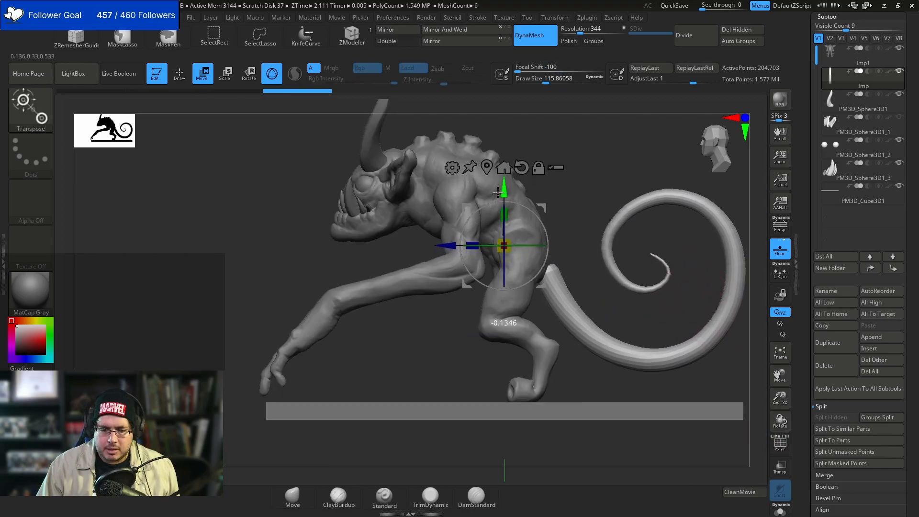
{"action": "left_click_drag", "start_coordinate": [448, 246], "coordinate": [442, 246]}
- Enlarge the brush to a draw size of about 331 and smooth the facets along the tail
{"action": "key", "text": "q"}
{"action": "key", "text": "space"}
{"action": "mouse_move", "coordinate": [573, 273]}
{"action": "left_mouse_down", "text": "alt"}
{"action": "mouse_move", "coordinate": [551, 248]}
{"action": "mouse_move", "coordinate": [540, 269]}
{"action": "left_mouse_up", "text": "alt"}
{"action": "key", "text": "space"}
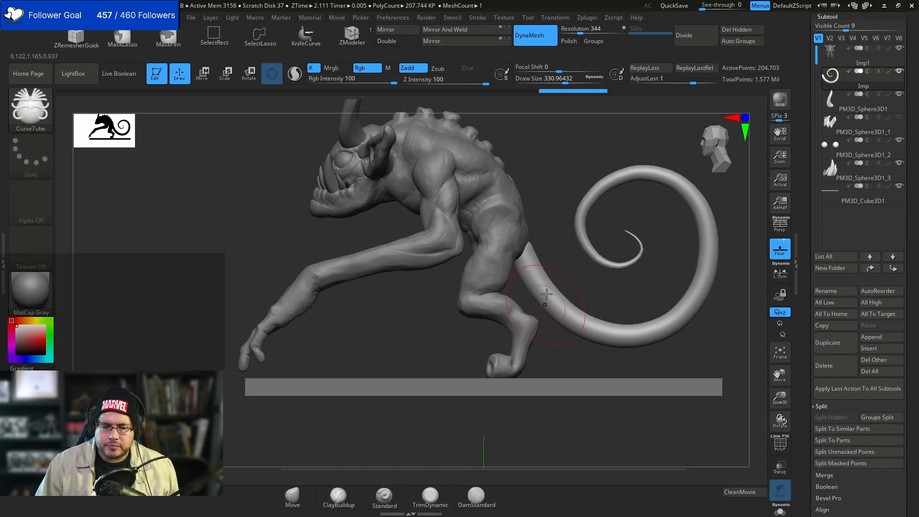
- Select the body subtool and merge the tail into it with MergeDown
{"action": "left_click_drag", "start_coordinate": [565, 230], "coordinate": [454, 224]}
{"action": "left_click_drag", "start_coordinate": [536, 188], "coordinate": [584, 204]}
{"action": "left_click", "coordinate": [836, 47]}
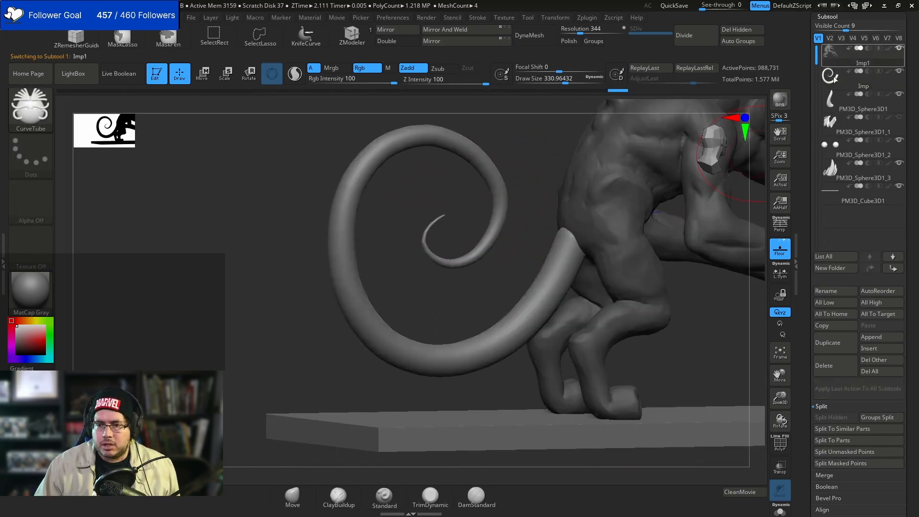
{"action": "left_click", "coordinate": [828, 475]}
{"action": "left_click", "coordinate": [835, 431]}
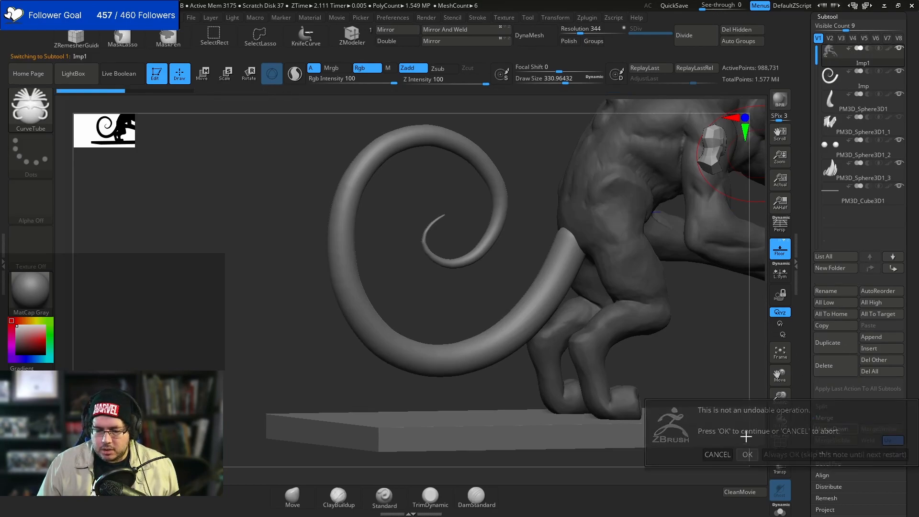
{"action": "left_click", "coordinate": [746, 454]}
- DynaMesh the merged body and tail at resolution 344 to fuse them into one surface
{"action": "key", "text": "ctrl"}
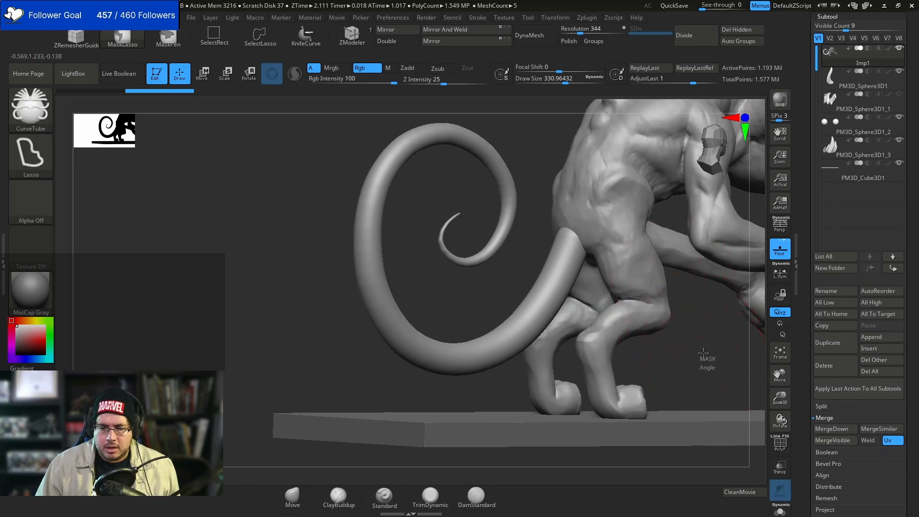
{"action": "right_click_drag", "start_coordinate": [590, 149], "coordinate": [571, 240]}
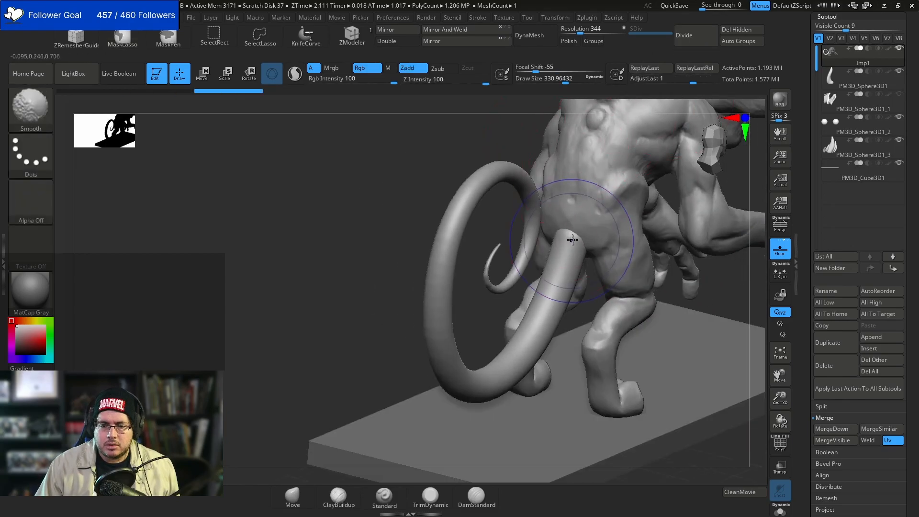
{"action": "left_click_drag", "start_coordinate": [365, 254], "coordinate": [637, 180]}
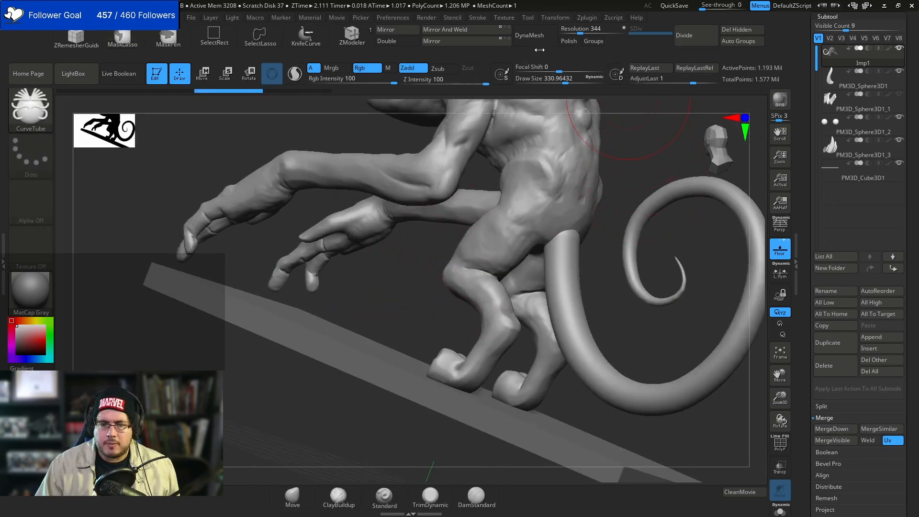
{"action": "key", "text": "space"}
{"action": "left_click_drag", "start_coordinate": [577, 230], "coordinate": [566, 231]}
{"action": "key", "text": "shift"}
- Blend the base of the tail into the hips using ClayBuildup at a draw size of about 163
{"action": "key", "text": "b"}
{"action": "key", "text": "c"}
{"action": "key", "text": "b"}
{"action": "key", "text": "space"}
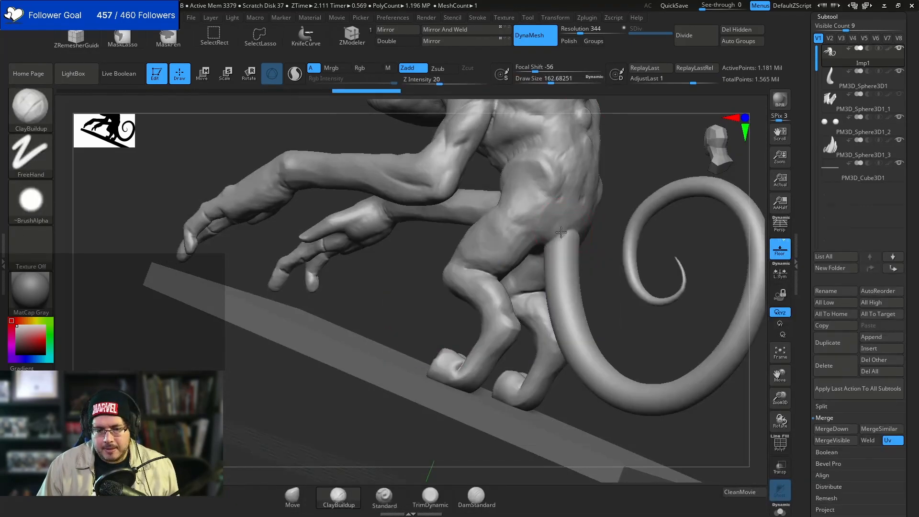
{"action": "left_click_drag", "start_coordinate": [564, 226], "coordinate": [563, 232]}
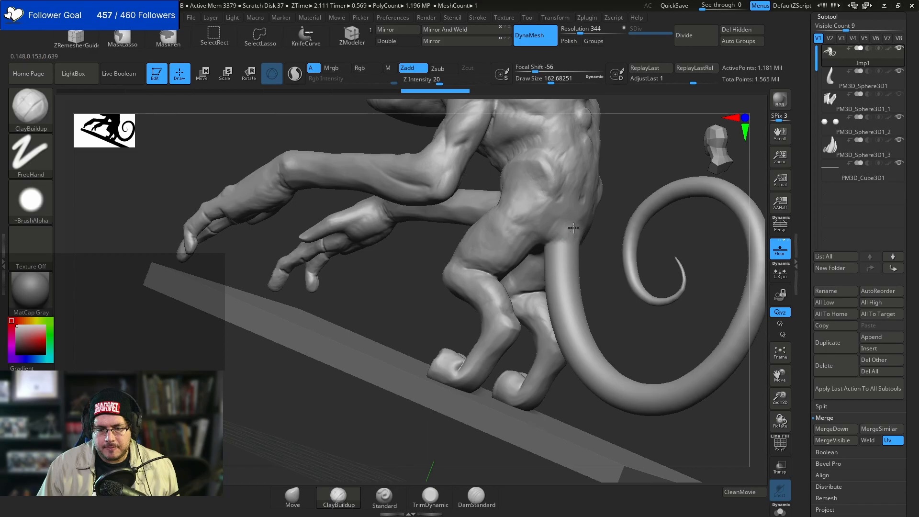
{"action": "right_click_drag", "start_coordinate": [554, 241], "coordinate": [545, 258]}
{"action": "right_click_drag", "start_coordinate": [586, 192], "coordinate": [595, 246]}
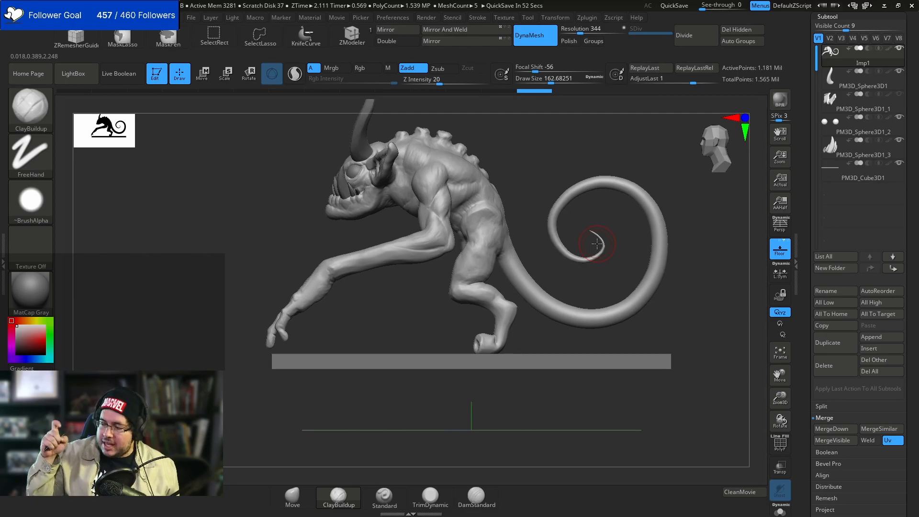
- Select the horns subtool and switch to the DamStandard brush for carving the horns from the front
{"action": "left_click_drag", "start_coordinate": [653, 327], "coordinate": [638, 273], "text": "alt"}
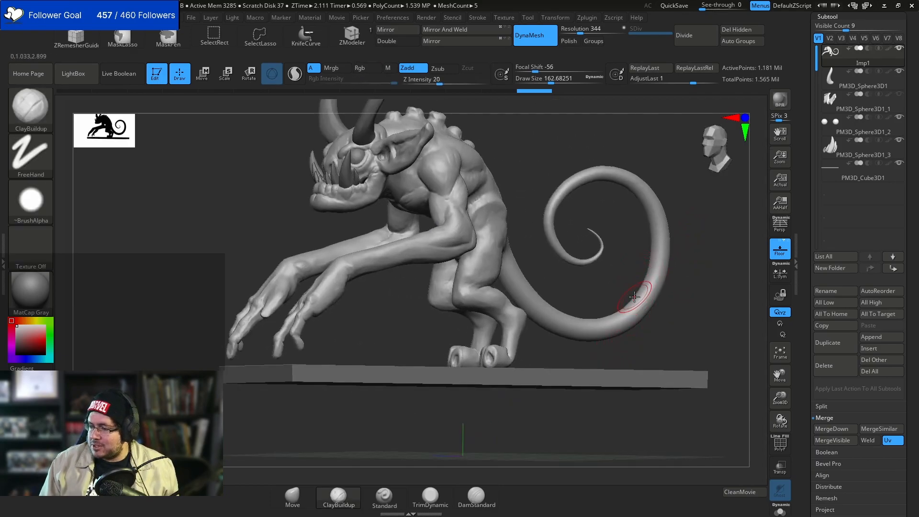
{"action": "mouse_move", "coordinate": [697, 214]}
{"action": "left_mouse_down"}
{"action": "mouse_move", "coordinate": [672, 220]}
{"action": "mouse_move", "coordinate": [667, 256]}
{"action": "mouse_move", "coordinate": [631, 239]}
{"action": "mouse_move", "coordinate": [708, 225]}
{"action": "mouse_move", "coordinate": [707, 347]}
{"action": "left_mouse_up"}
{"action": "left_click", "coordinate": [604, 174], "text": "alt"}
{"action": "key", "text": "space"}
{"action": "left_click_drag", "start_coordinate": [644, 185], "coordinate": [634, 185]}
{"action": "mouse_move", "coordinate": [656, 161]}
{"action": "left_mouse_down"}
{"action": "mouse_move", "coordinate": [642, 165]}
{"action": "mouse_move", "coordinate": [660, 166]}
{"action": "mouse_move", "coordinate": [658, 145]}
{"action": "left_mouse_up"}
{"action": "left_click_drag", "start_coordinate": [657, 160], "coordinate": [655, 134]}
{"action": "left_click_drag", "start_coordinate": [638, 167], "coordinate": [639, 197]}
{"action": "key", "text": "b"}
{"action": "key", "text": "d"}
{"action": "key", "text": "s"}
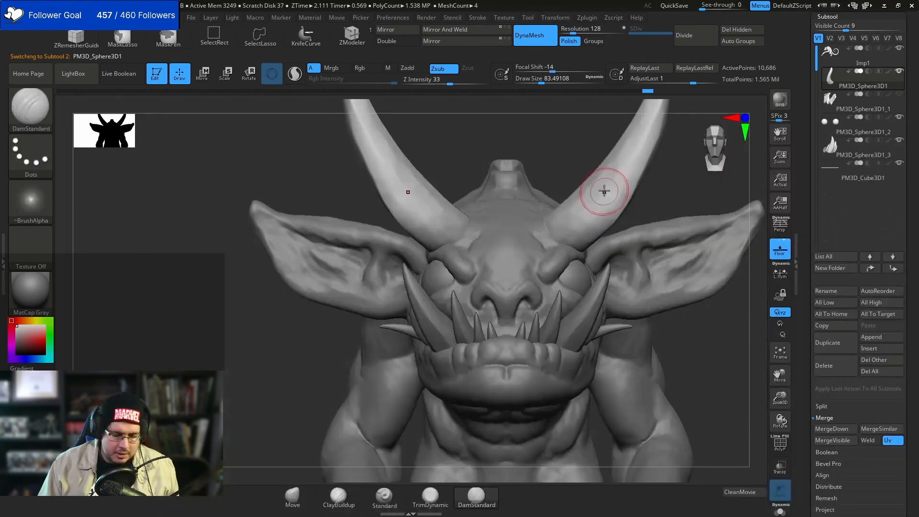
- Carve ring-shaped grooves around the horns at intervals along their length using DamStandard at draw size 28.75
{"action": "mouse_move", "coordinate": [607, 207]}
{"action": "right_mouse_down"}
{"action": "mouse_move", "coordinate": [650, 158]}
{"action": "mouse_move", "coordinate": [604, 196]}
{"action": "right_mouse_up"}
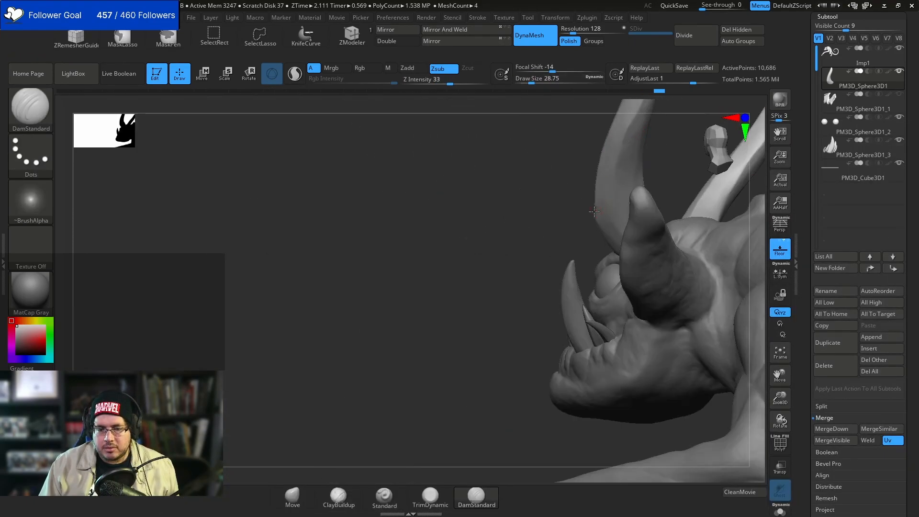
{"action": "right_click_drag", "start_coordinate": [671, 153], "coordinate": [633, 185]}
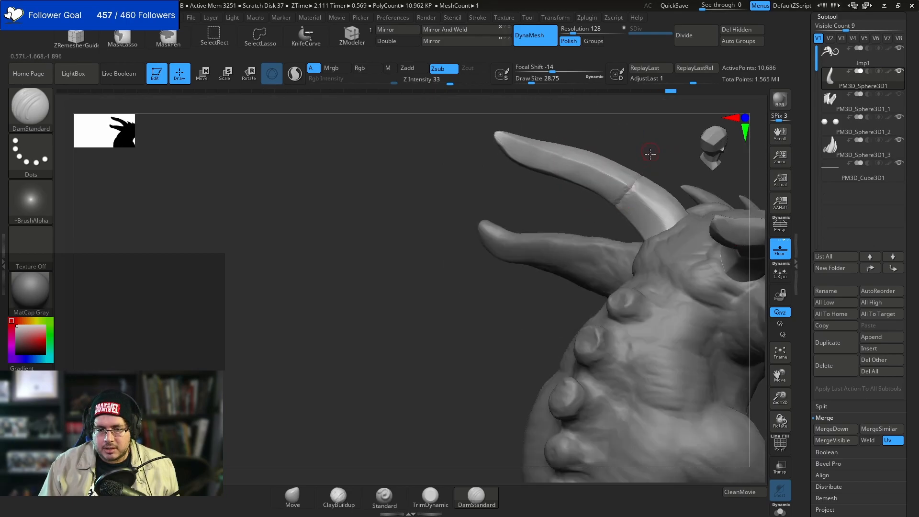
{"action": "right_click_drag", "start_coordinate": [649, 151], "coordinate": [590, 231]}
{"action": "right_click_drag", "start_coordinate": [601, 188], "coordinate": [589, 204]}
{"action": "right_click_drag", "start_coordinate": [612, 172], "coordinate": [583, 222]}
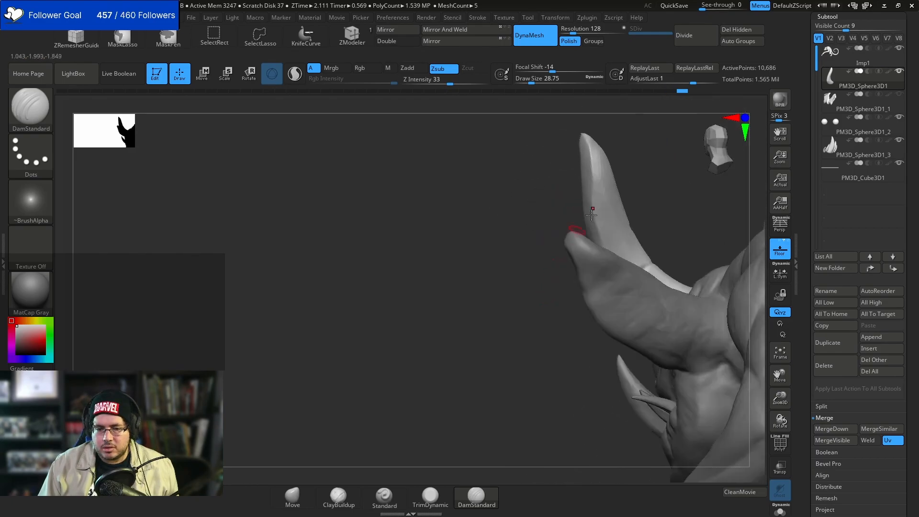
{"action": "right_click_drag", "start_coordinate": [660, 166], "coordinate": [622, 204]}
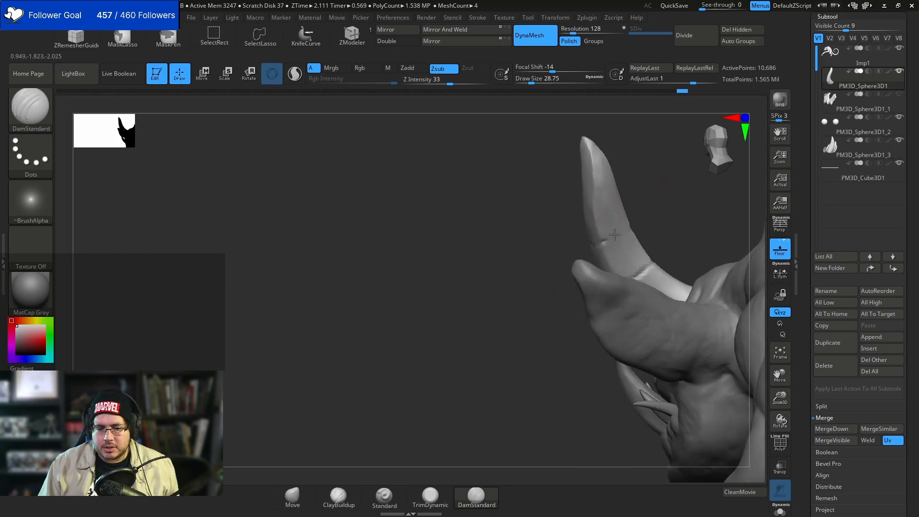
{"action": "right_click_drag", "start_coordinate": [592, 198], "coordinate": [651, 177]}
{"action": "left_click_drag", "start_coordinate": [651, 178], "coordinate": [682, 161]}
{"action": "right_click_drag", "start_coordinate": [682, 161], "coordinate": [694, 163]}
{"action": "right_click_drag", "start_coordinate": [593, 198], "coordinate": [658, 150]}
- Set the horns' DynaMesh resolution to 320 and remesh them
{"action": "left_click_drag", "start_coordinate": [575, 32], "coordinate": [579, 32]}
{"action": "left_click_drag", "start_coordinate": [704, 193], "coordinate": [667, 171], "text": "ctrl"}
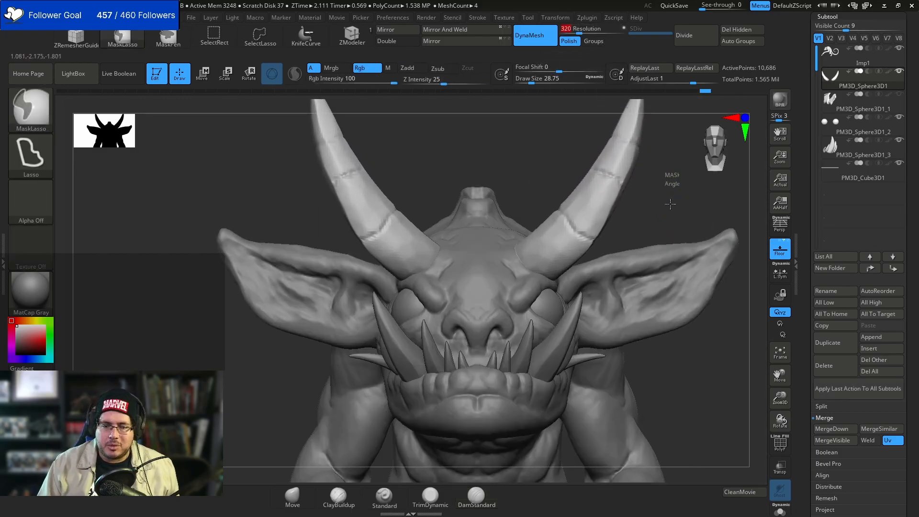
{"action": "right_click_drag", "start_coordinate": [656, 199], "coordinate": [667, 214]}
{"action": "right_click_drag", "start_coordinate": [667, 215], "coordinate": [664, 193], "text": "ctrl"}
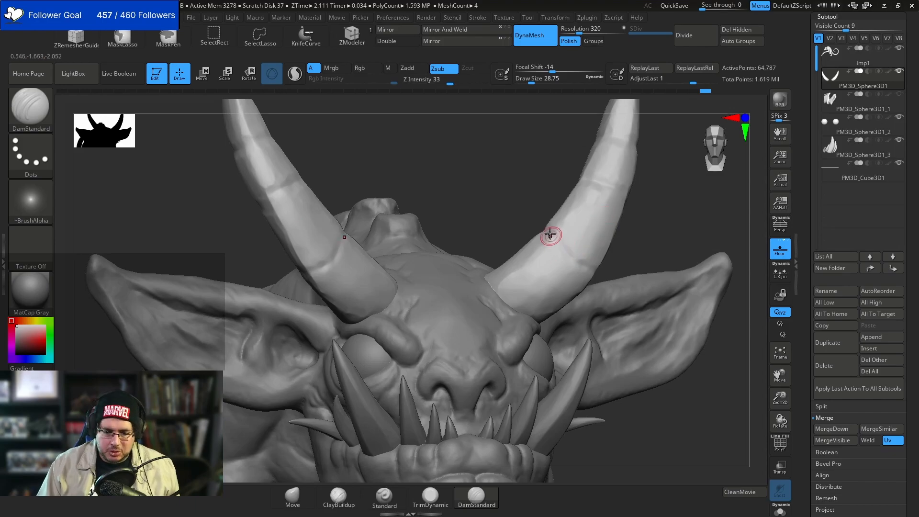
- Build up raised ridges along the horn grooves using ClayBuildup at a draw size of about 56
{"action": "key", "text": "b"}
{"action": "key", "text": "c"}
{"action": "key", "text": "b"}
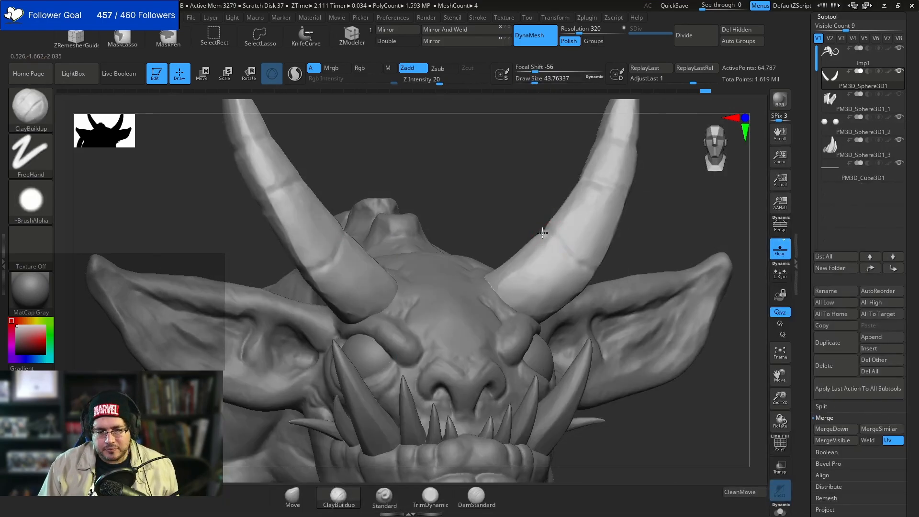
{"action": "key", "text": "space"}
{"action": "mouse_move", "coordinate": [542, 237]}
{"action": "left_mouse_down"}
{"action": "mouse_move", "coordinate": [559, 254]}
{"action": "mouse_move", "coordinate": [558, 271]}
{"action": "left_mouse_up"}
{"action": "mouse_move", "coordinate": [636, 254]}
{"action": "left_mouse_down"}
{"action": "mouse_move", "coordinate": [593, 242]}
{"action": "mouse_move", "coordinate": [559, 268]}
{"action": "mouse_move", "coordinate": [570, 273]}
{"action": "left_mouse_up"}
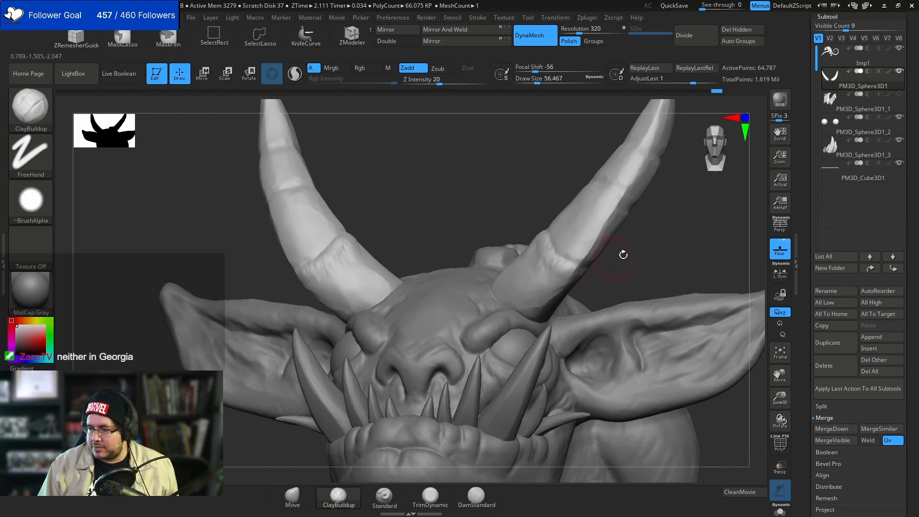
{"action": "left_click_drag", "start_coordinate": [619, 256], "coordinate": [595, 222]}
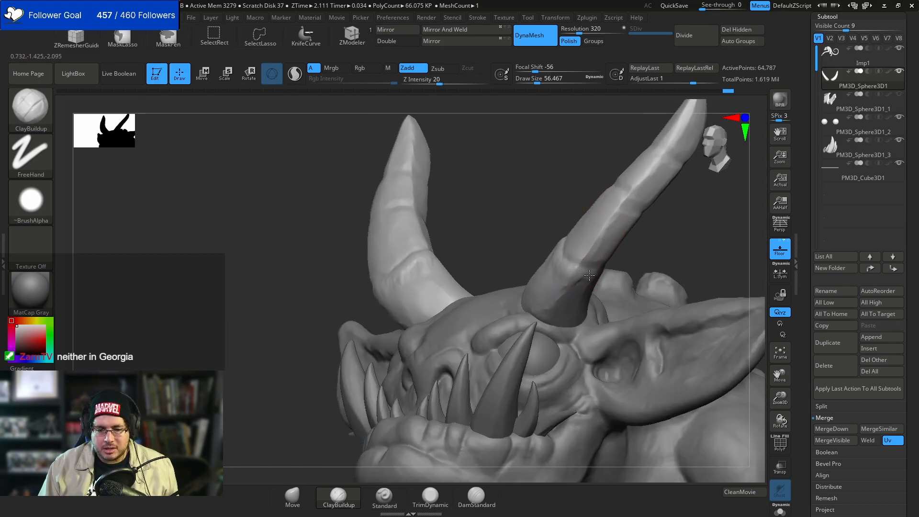
{"action": "left_click_drag", "start_coordinate": [588, 273], "coordinate": [601, 229]}
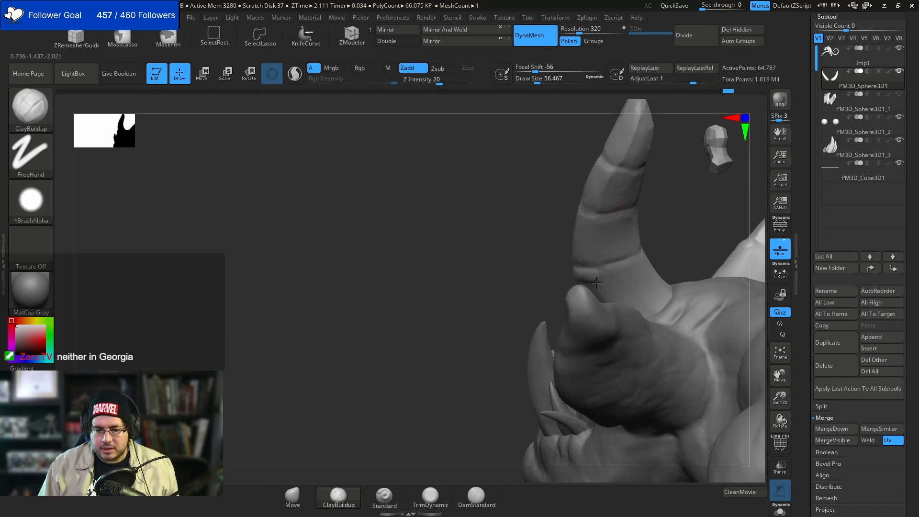
{"action": "mouse_move", "coordinate": [606, 271]}
{"action": "left_mouse_down"}
{"action": "mouse_move", "coordinate": [631, 247]}
{"action": "mouse_move", "coordinate": [631, 271]}
{"action": "left_mouse_up"}
{"action": "mouse_move", "coordinate": [661, 221]}
{"action": "left_mouse_down"}
{"action": "mouse_move", "coordinate": [624, 221]}
{"action": "mouse_move", "coordinate": [615, 210]}
{"action": "left_mouse_up"}
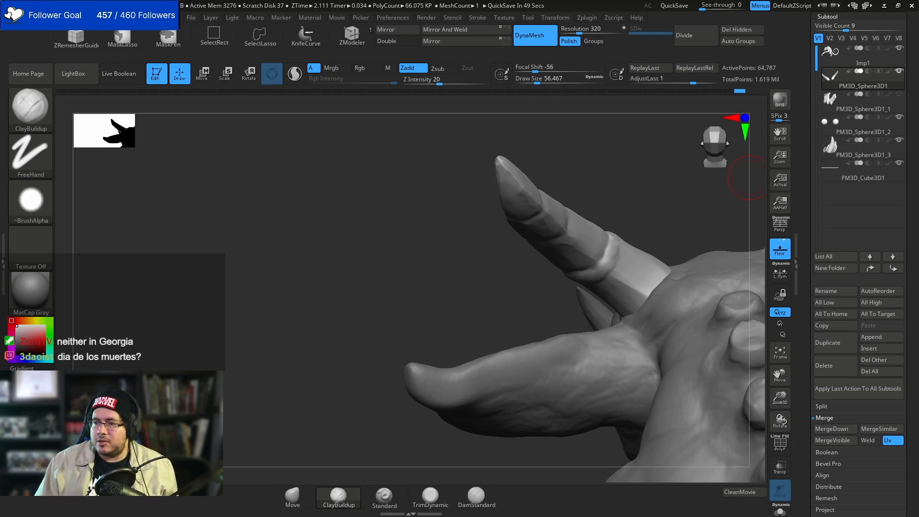
- Switch to the browser and browse the "pan de muerto" image results, returning to ZBrush when done
{"action": "key", "text": "alt+Tab"}
{"action": "left_click_drag", "start_coordinate": [739, 119], "coordinate": [641, 2]}
{"action": "scroll", "coordinate": [560, 220], "scroll_direction": "down", "scroll_amount": 3}
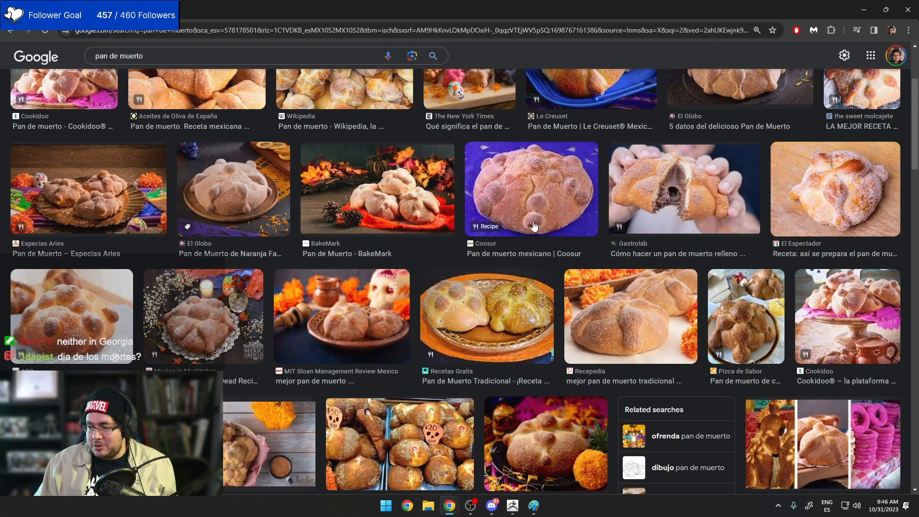
{"action": "scroll", "coordinate": [527, 224], "scroll_direction": "down", "scroll_amount": 7}
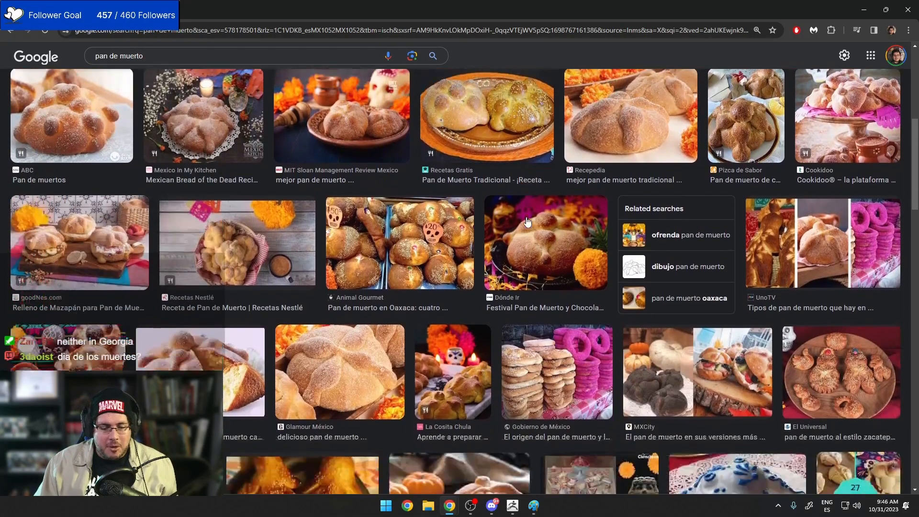
{"action": "scroll", "coordinate": [445, 225], "scroll_direction": "down", "scroll_amount": 6}
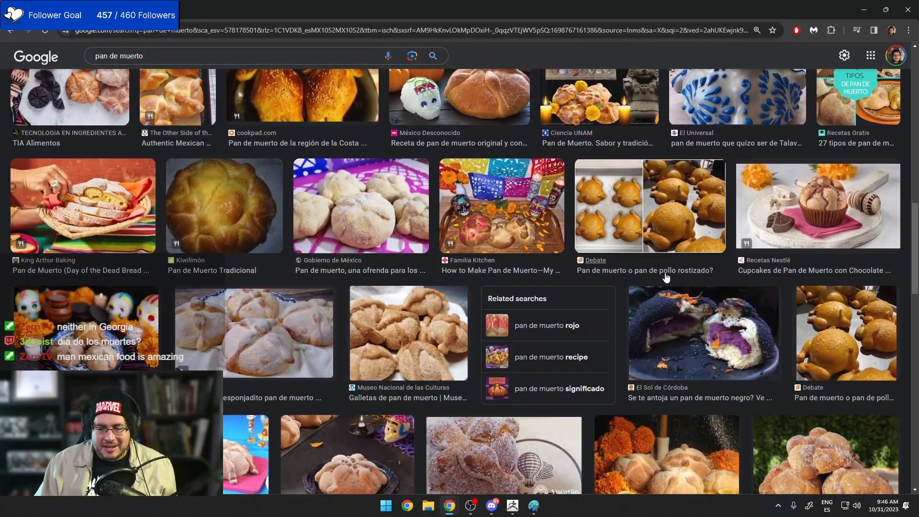
{"action": "scroll", "coordinate": [659, 265], "scroll_direction": "up", "scroll_amount": 6}
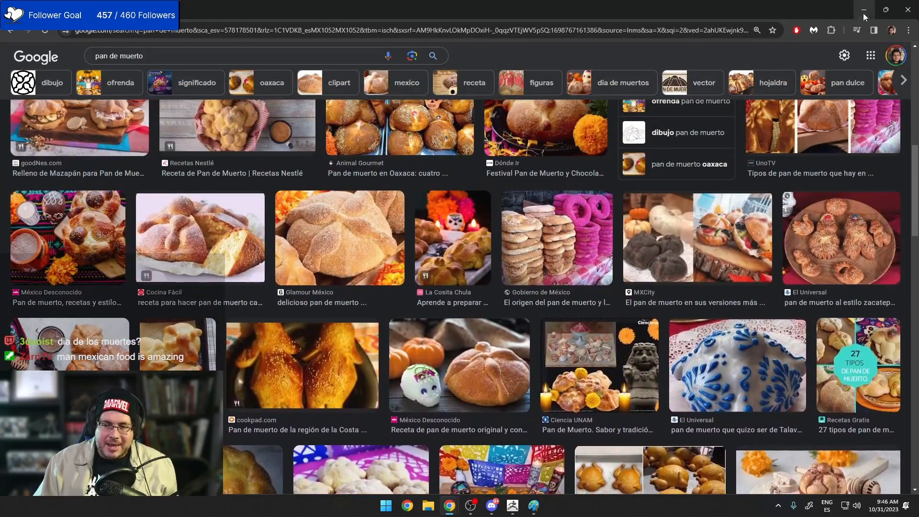
{"action": "scroll", "coordinate": [821, 223], "scroll_direction": "up", "scroll_amount": 2}
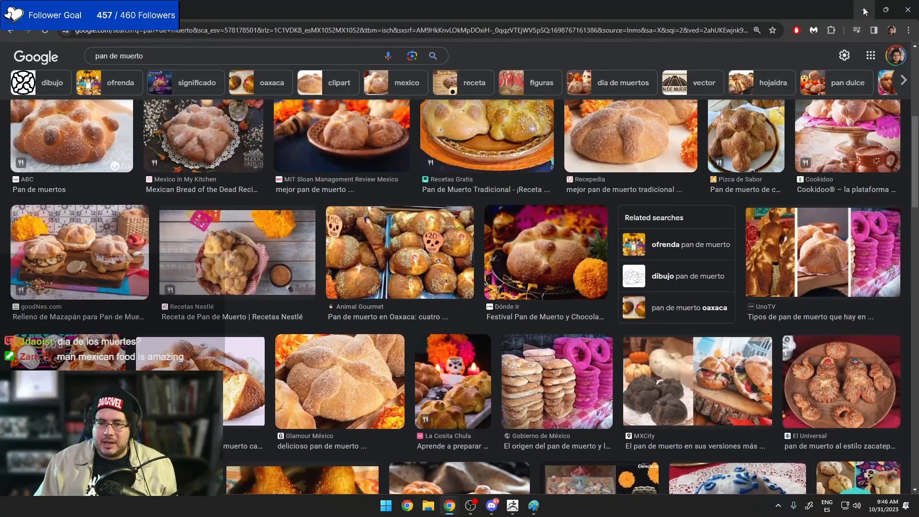
{"action": "left_click", "coordinate": [865, 12]}
- Build up the ridges along the underside and sides of the horns with ClayBuildup at draw size 56.467
{"action": "mouse_move", "coordinate": [617, 203]}
{"action": "left_mouse_down"}
{"action": "mouse_move", "coordinate": [619, 242]}
{"action": "mouse_move", "coordinate": [545, 184]}
{"action": "mouse_move", "coordinate": [563, 237]}
{"action": "mouse_move", "coordinate": [530, 206]}
{"action": "left_mouse_up"}
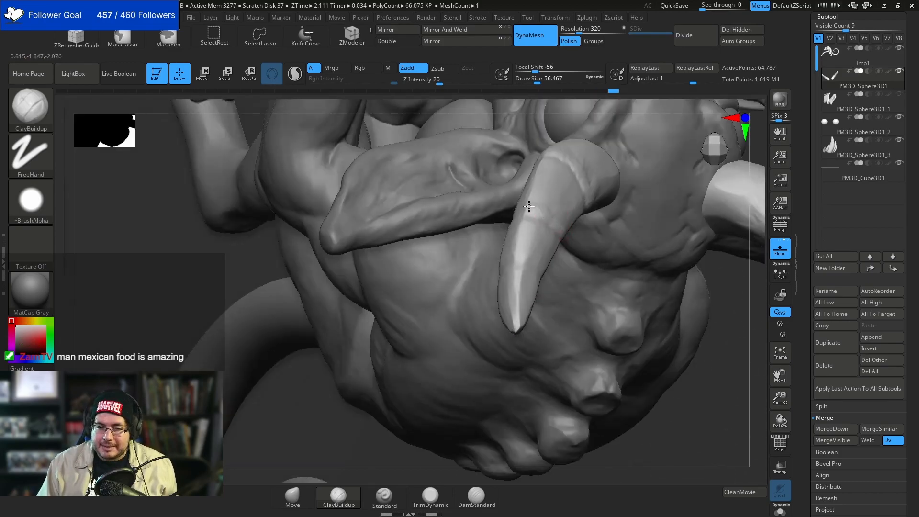
{"action": "mouse_move", "coordinate": [591, 252]}
{"action": "left_mouse_down"}
{"action": "mouse_move", "coordinate": [529, 216]}
{"action": "mouse_move", "coordinate": [656, 142]}
{"action": "left_mouse_up"}
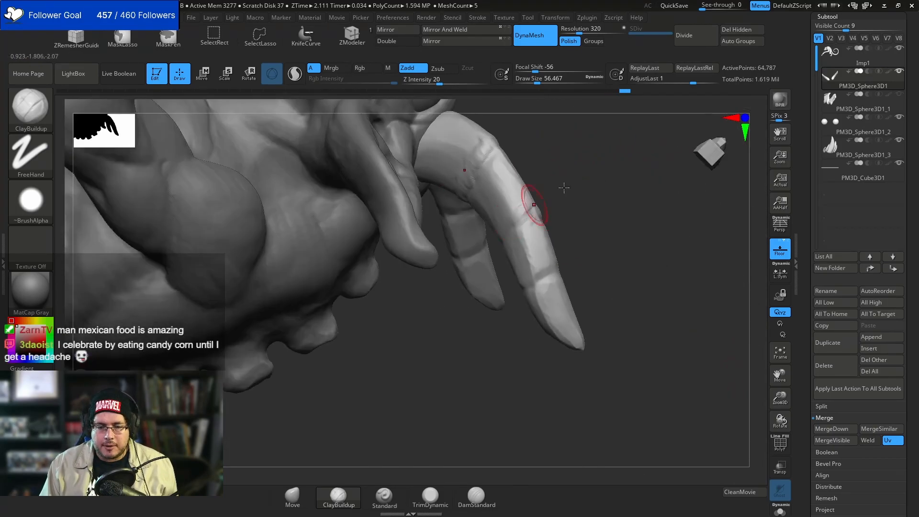
{"action": "left_click_drag", "start_coordinate": [516, 211], "coordinate": [510, 205]}
{"action": "left_click_drag", "start_coordinate": [486, 269], "coordinate": [498, 236]}
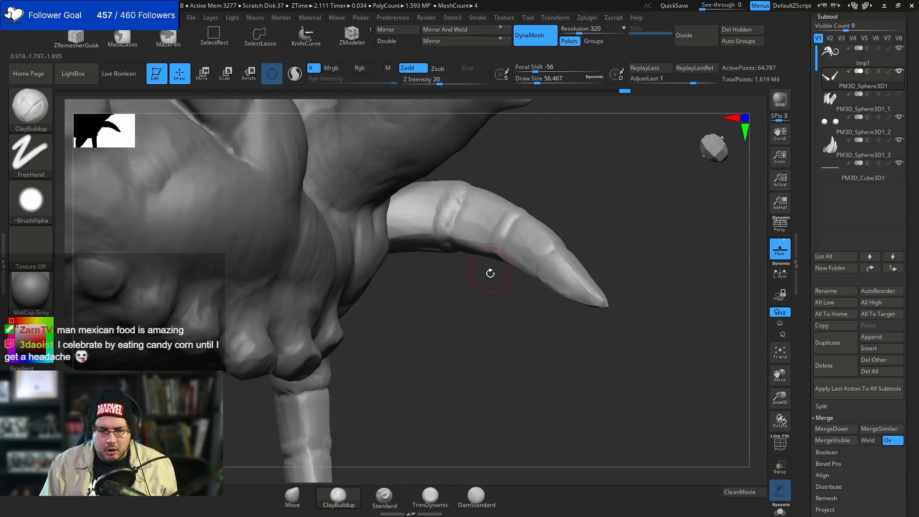
{"action": "left_click_drag", "start_coordinate": [490, 270], "coordinate": [501, 238]}
{"action": "left_click_drag", "start_coordinate": [501, 278], "coordinate": [500, 244]}
{"action": "left_click_drag", "start_coordinate": [541, 297], "coordinate": [540, 236]}
{"action": "left_click_drag", "start_coordinate": [579, 293], "coordinate": [535, 219]}
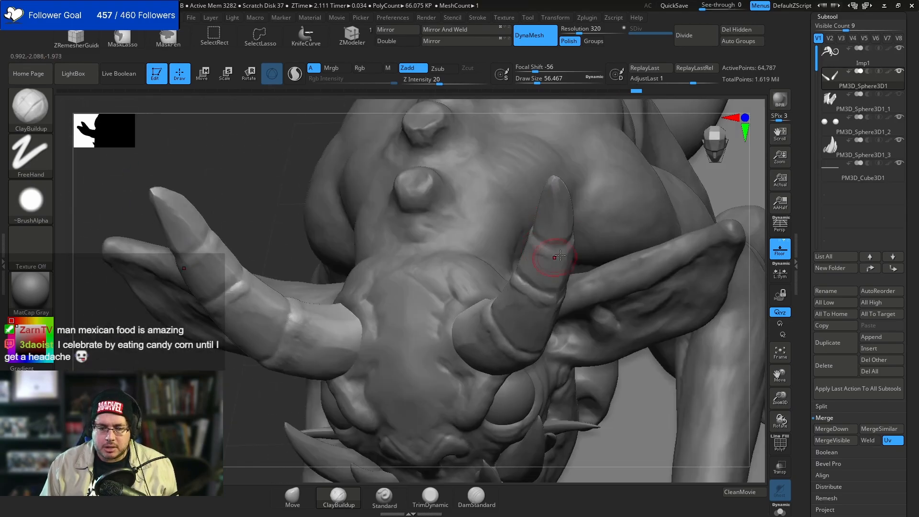
- Build up more clay around the horn segments nearest the tips with ClayBuildup
{"action": "left_click_drag", "start_coordinate": [758, 201], "coordinate": [544, 194]}
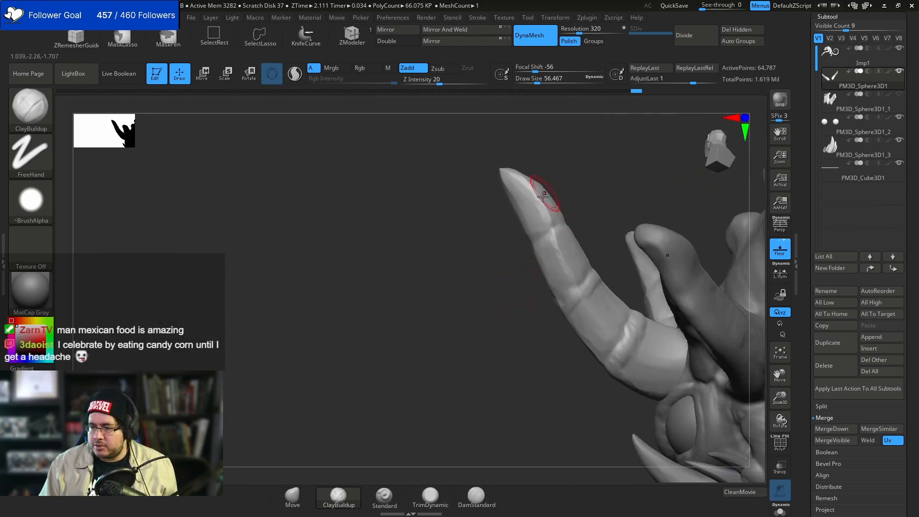
{"action": "mouse_move", "coordinate": [521, 283]}
{"action": "left_mouse_down"}
{"action": "mouse_move", "coordinate": [508, 303]}
{"action": "mouse_move", "coordinate": [511, 292]}
{"action": "left_mouse_up"}
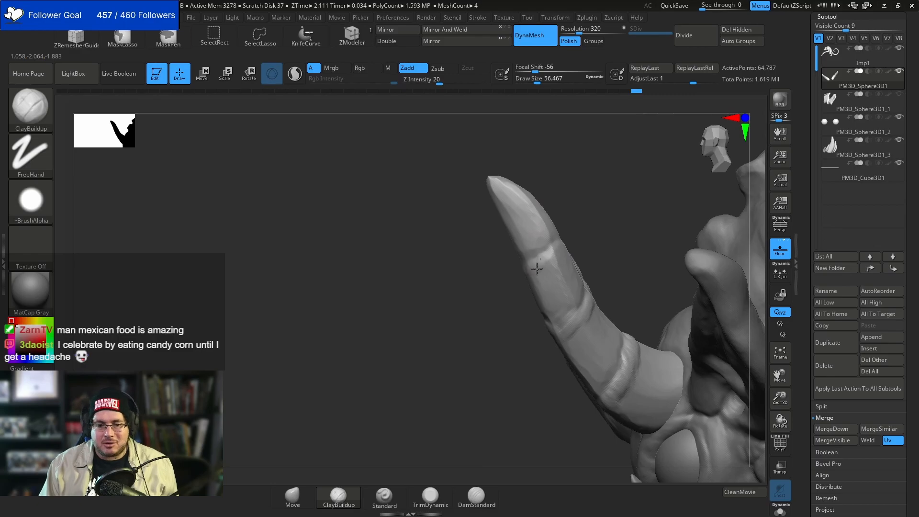
{"action": "mouse_move", "coordinate": [545, 261]}
{"action": "right_mouse_down"}
{"action": "mouse_move", "coordinate": [582, 220]}
{"action": "mouse_move", "coordinate": [594, 232]}
{"action": "mouse_move", "coordinate": [594, 216]}
{"action": "right_mouse_up"}
{"action": "left_click_drag", "start_coordinate": [598, 203], "coordinate": [604, 223]}
{"action": "mouse_move", "coordinate": [580, 184]}
{"action": "right_mouse_down"}
{"action": "mouse_move", "coordinate": [577, 196]}
{"action": "mouse_move", "coordinate": [574, 185]}
{"action": "right_mouse_up"}
{"action": "right_click_drag", "start_coordinate": [547, 266], "coordinate": [513, 285]}
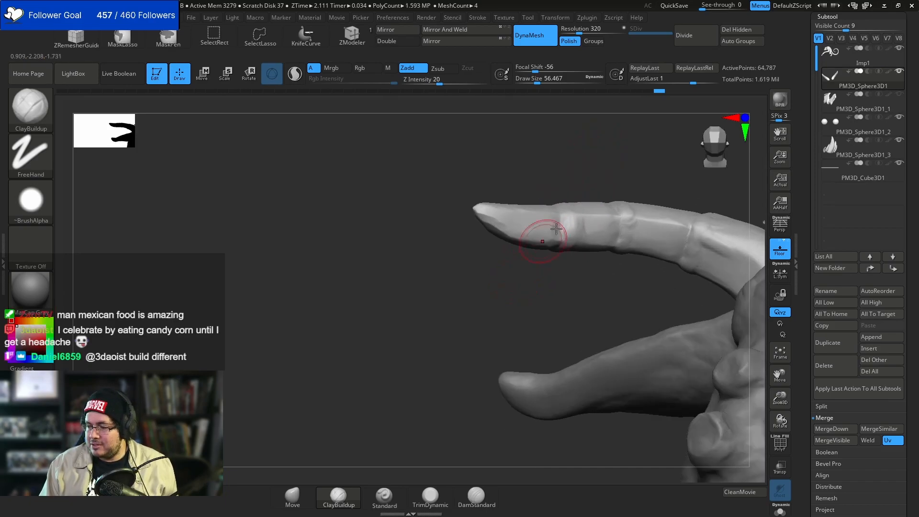
{"action": "left_click_drag", "start_coordinate": [579, 225], "coordinate": [578, 239]}
- Flatten the horn segments near the tips into planes with TrimDynamic at draw size 73.889
{"action": "key", "text": "b"}
{"action": "key", "text": "t"}
{"action": "key", "text": "d"}
{"action": "key", "text": "space"}
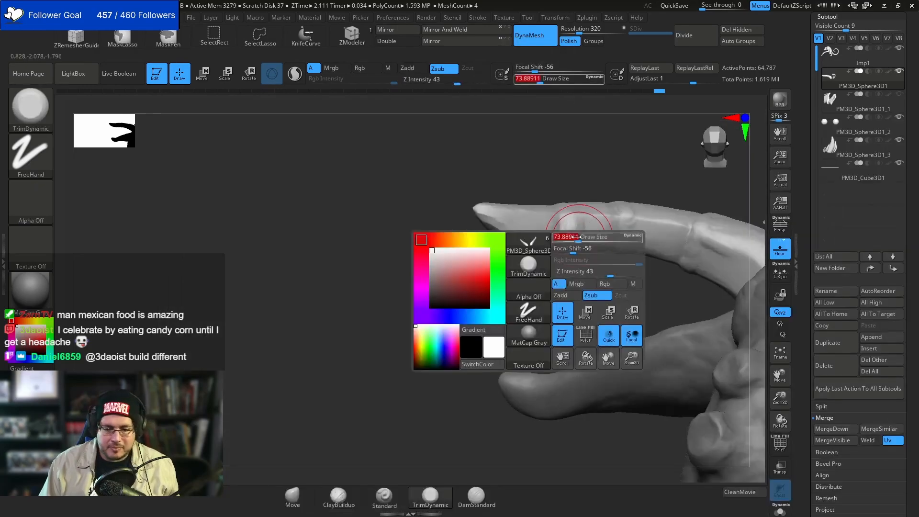
{"action": "right_click_drag", "start_coordinate": [588, 227], "coordinate": [580, 203]}
{"action": "left_click_drag", "start_coordinate": [578, 201], "coordinate": [570, 199]}
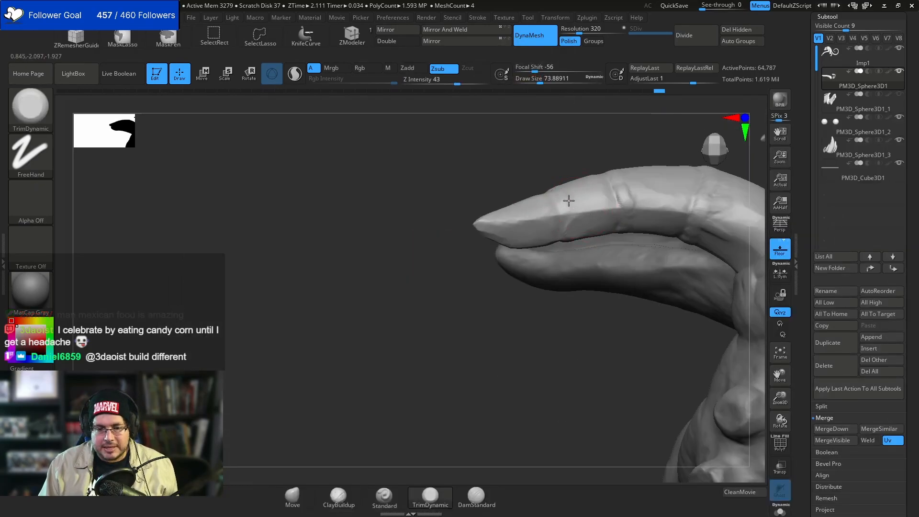
{"action": "right_click_drag", "start_coordinate": [568, 179], "coordinate": [555, 208]}
{"action": "right_click_drag", "start_coordinate": [332, 226], "coordinate": [517, 194]}
{"action": "left_click_drag", "start_coordinate": [583, 204], "coordinate": [557, 193]}
{"action": "right_click_drag", "start_coordinate": [589, 144], "coordinate": [547, 194]}
{"action": "left_click_drag", "start_coordinate": [547, 196], "coordinate": [545, 209]}
- Trim the middle and base horn segments with TrimDynamic, sharpening the edges of the grooves
{"action": "mouse_move", "coordinate": [587, 188]}
{"action": "right_mouse_down"}
{"action": "mouse_move", "coordinate": [592, 176]}
{"action": "mouse_move", "coordinate": [563, 150]}
{"action": "right_mouse_up"}
{"action": "right_click_drag", "start_coordinate": [533, 219], "coordinate": [555, 191]}
{"action": "right_click_drag", "start_coordinate": [626, 346], "coordinate": [560, 214]}
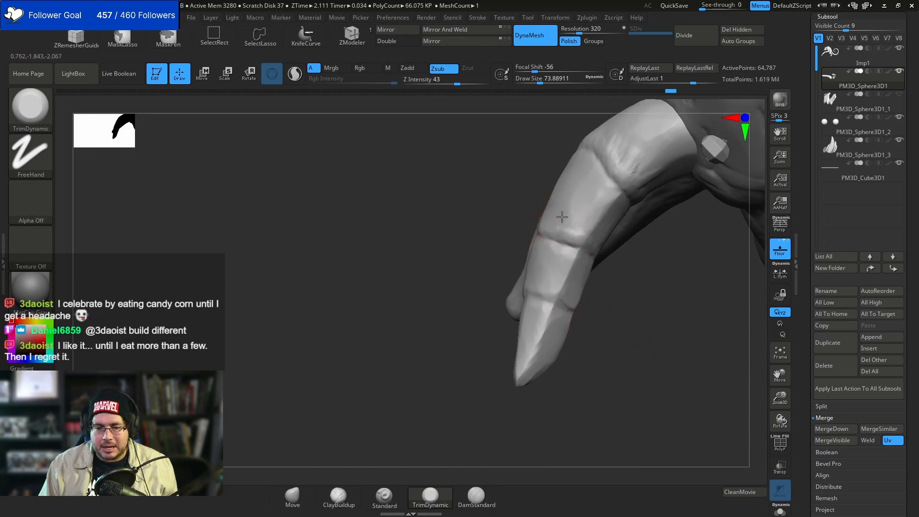
{"action": "right_click_drag", "start_coordinate": [597, 252], "coordinate": [576, 208]}
{"action": "left_click_drag", "start_coordinate": [587, 228], "coordinate": [602, 243]}
{"action": "left_click_drag", "start_coordinate": [627, 179], "coordinate": [634, 176]}
{"action": "right_click_drag", "start_coordinate": [641, 179], "coordinate": [625, 154]}
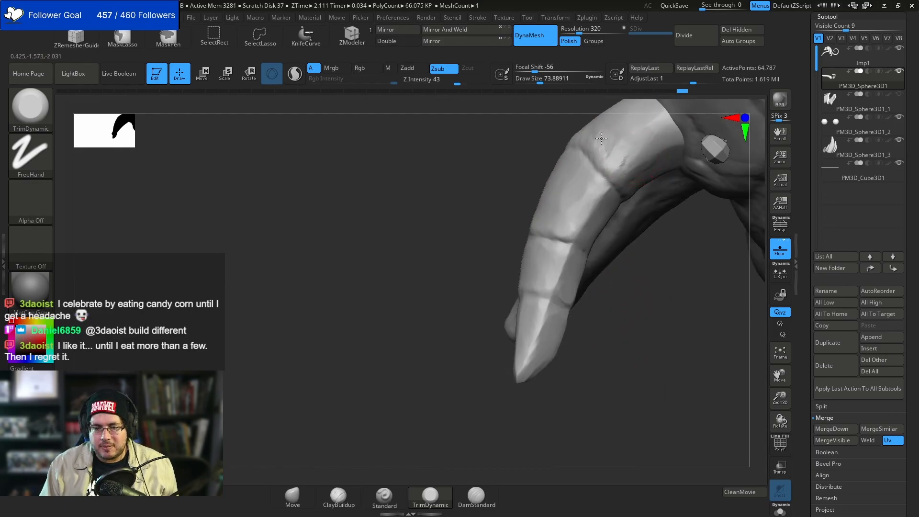
{"action": "right_click_drag", "start_coordinate": [537, 149], "coordinate": [518, 243]}
- Select the Imp1 body subtool and switch to the Move brush at draw size 162.683 for the feet
{"action": "left_click_drag", "start_coordinate": [314, 216], "coordinate": [414, 228]}
{"action": "left_click_drag", "start_coordinate": [648, 338], "coordinate": [563, 230], "text": "alt"}
{"action": "left_click_drag", "start_coordinate": [583, 306], "coordinate": [511, 232], "text": "alt"}
{"action": "left_click", "coordinate": [631, 241], "text": "alt"}
{"action": "left_click_drag", "start_coordinate": [538, 261], "coordinate": [643, 178], "text": "shift"}
{"action": "key", "text": "b"}
{"action": "key", "text": "m"}
{"action": "key", "text": "v"}
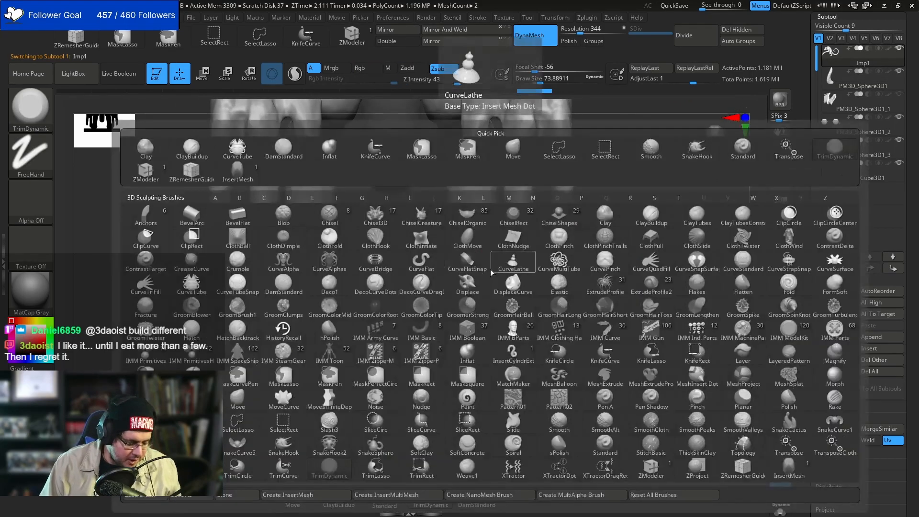
{"action": "key", "text": "space"}
{"action": "mouse_move", "coordinate": [617, 213]}
{"action": "left_mouse_down"}
{"action": "mouse_move", "coordinate": [540, 263]}
{"action": "mouse_move", "coordinate": [519, 255]}
{"action": "left_mouse_up"}
{"action": "left_click_drag", "start_coordinate": [558, 343], "coordinate": [612, 333], "text": "shift"}
- Insert a claw mesh on the inner toes with the InsertMesh brush and fit its scale and placement
{"action": "key", "text": "n"}
{"action": "key", "text": "b"}
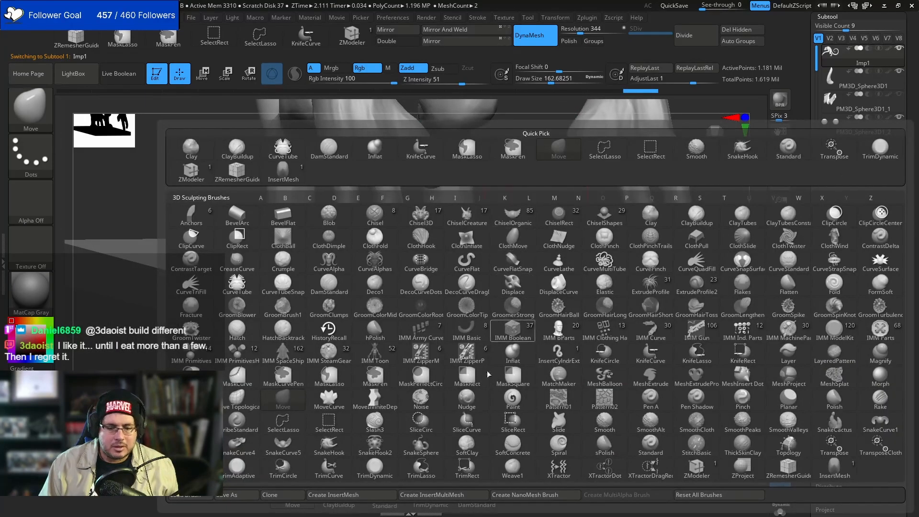
{"action": "key", "text": "b"}
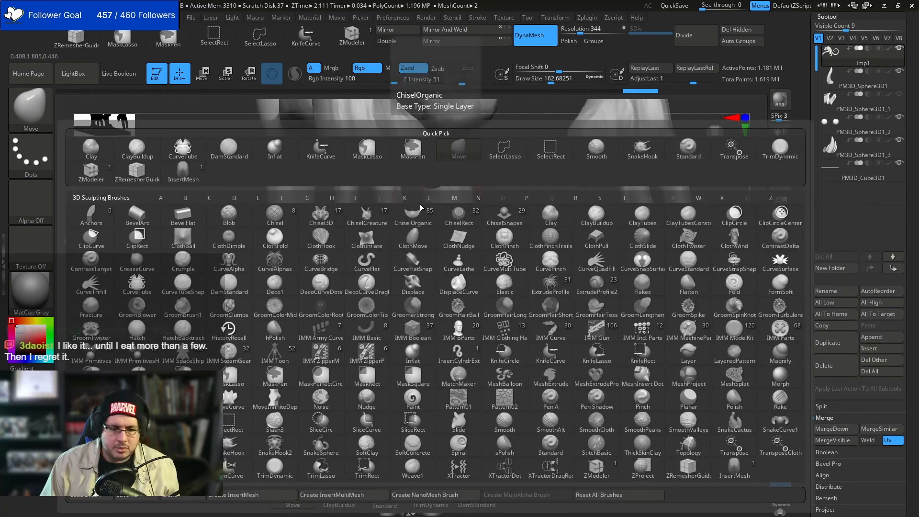
{"action": "key", "text": "b"}
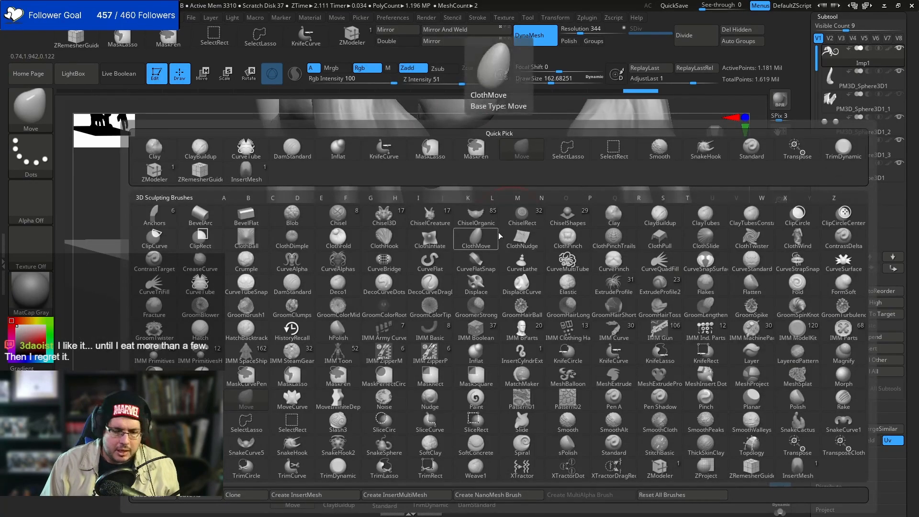
{"action": "left_click", "coordinate": [256, 172]}
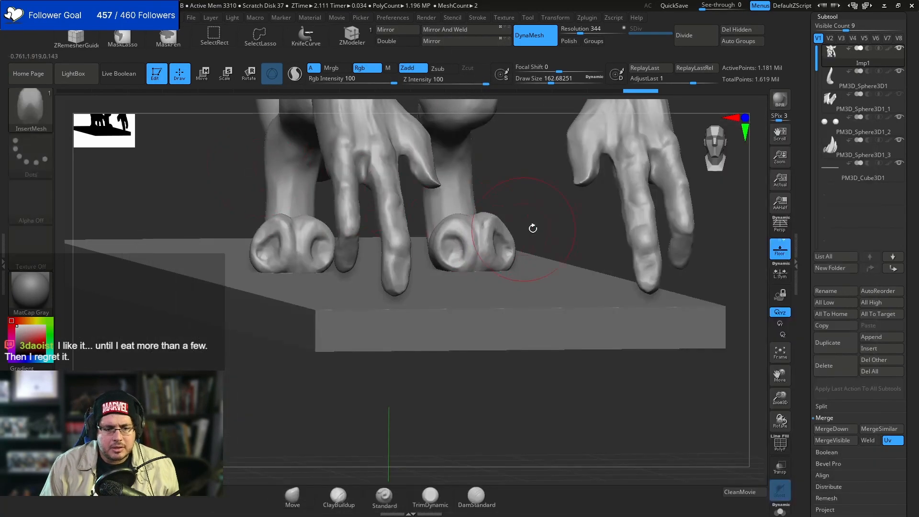
{"action": "left_click_drag", "start_coordinate": [525, 228], "coordinate": [505, 221], "text": "shift"}
{"action": "left_click_drag", "start_coordinate": [451, 246], "coordinate": [431, 273]}
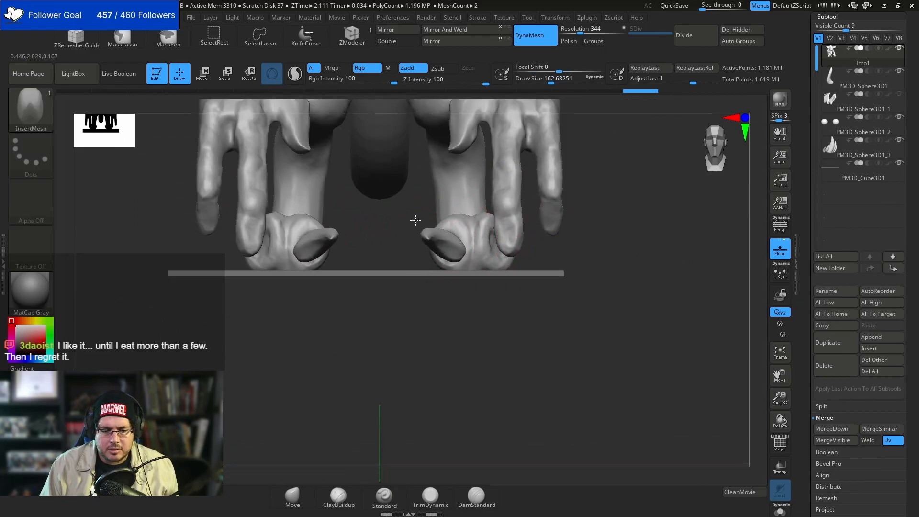
{"action": "key", "text": "e"}
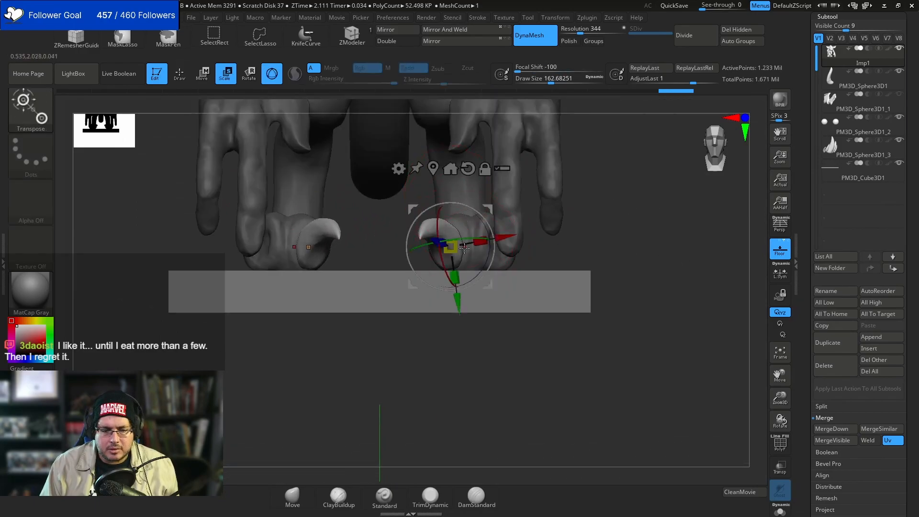
{"action": "left_click_drag", "start_coordinate": [483, 221], "coordinate": [507, 253]}
{"action": "left_click_drag", "start_coordinate": [404, 257], "coordinate": [408, 259]}
{"action": "key", "text": "q"}
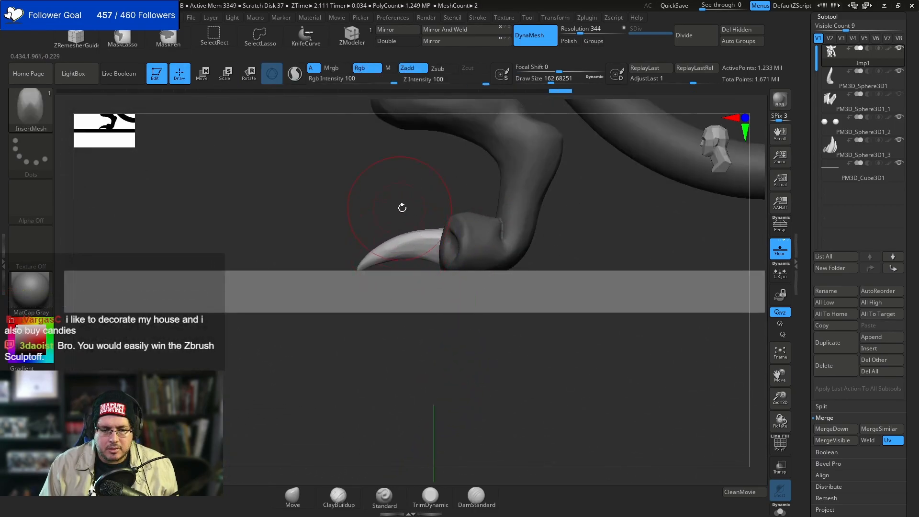
- Insert a claw mesh on the outer toes and move it into the toe socket, resting its tip on the platform
{"action": "left_click_drag", "start_coordinate": [400, 207], "coordinate": [550, 287]}
{"action": "mouse_move", "coordinate": [607, 250]}
{"action": "left_mouse_down"}
{"action": "mouse_move", "coordinate": [495, 247]}
{"action": "mouse_move", "coordinate": [505, 246]}
{"action": "mouse_move", "coordinate": [382, 269]}
{"action": "mouse_move", "coordinate": [259, 265]}
{"action": "mouse_move", "coordinate": [488, 230]}
{"action": "mouse_move", "coordinate": [469, 233]}
{"action": "left_mouse_up"}
{"action": "key", "text": "w"}
{"action": "left_click_drag", "start_coordinate": [431, 206], "coordinate": [461, 204]}
{"action": "left_click_drag", "start_coordinate": [507, 182], "coordinate": [469, 238]}
{"action": "left_click_drag", "start_coordinate": [525, 227], "coordinate": [499, 181]}
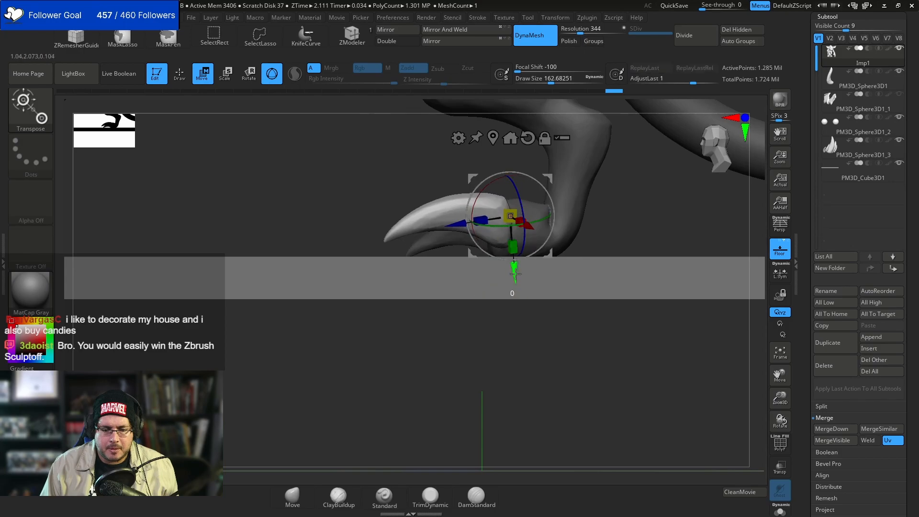
{"action": "left_click_drag", "start_coordinate": [515, 273], "coordinate": [515, 284]}
{"action": "left_click_drag", "start_coordinate": [566, 313], "coordinate": [587, 282]}
{"action": "left_click_drag", "start_coordinate": [500, 337], "coordinate": [522, 266]}
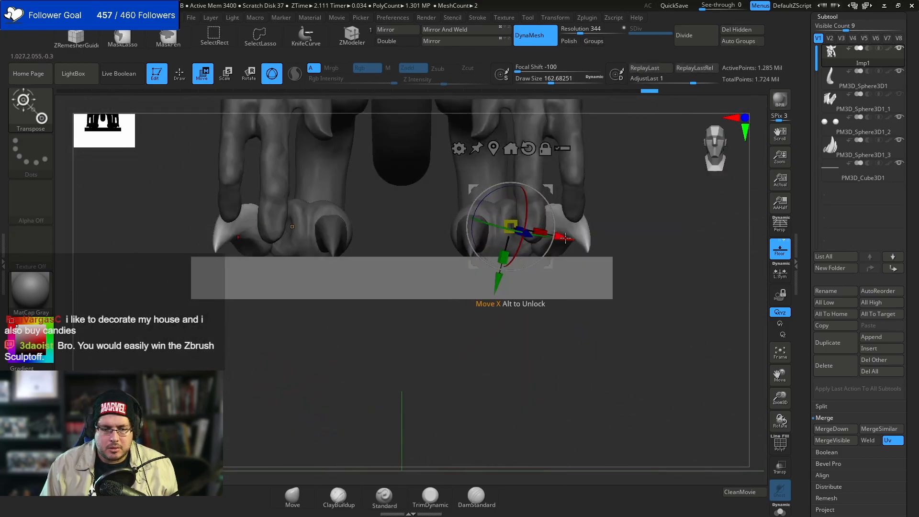
{"action": "left_click_drag", "start_coordinate": [565, 238], "coordinate": [541, 241]}
{"action": "left_click_drag", "start_coordinate": [613, 218], "coordinate": [534, 201]}
{"action": "left_click_drag", "start_coordinate": [486, 180], "coordinate": [475, 186]}
{"action": "left_click_drag", "start_coordinate": [434, 234], "coordinate": [440, 234]}
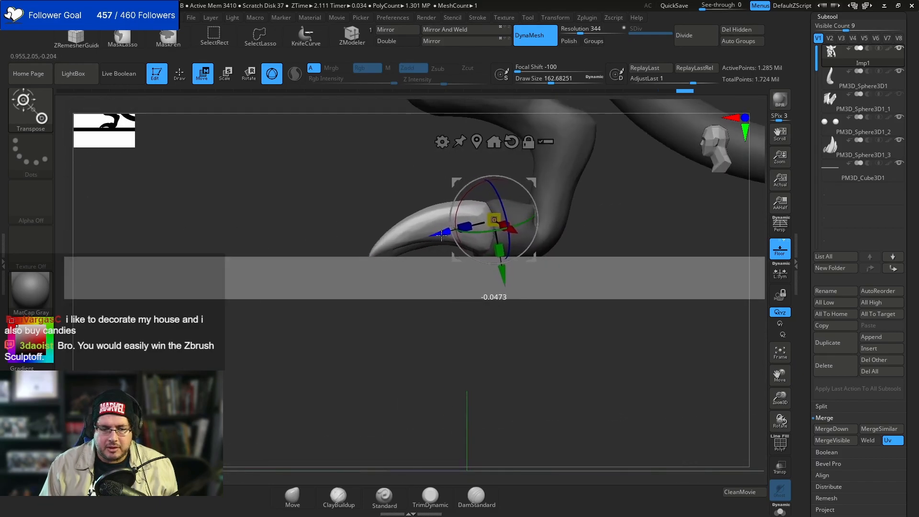
- Leave the transform gizmo and hide the cube platform subtool
{"action": "key", "text": "q"}
{"action": "mouse_move", "coordinate": [499, 365]}
{"action": "left_mouse_down"}
{"action": "mouse_move", "coordinate": [534, 338]}
{"action": "mouse_move", "coordinate": [606, 342]}
{"action": "mouse_move", "coordinate": [615, 297]}
{"action": "mouse_move", "coordinate": [638, 283]}
{"action": "mouse_move", "coordinate": [586, 363]}
{"action": "mouse_move", "coordinate": [563, 227]}
{"action": "mouse_move", "coordinate": [345, 335]}
{"action": "mouse_move", "coordinate": [568, 273]}
{"action": "mouse_move", "coordinate": [619, 175]}
{"action": "left_mouse_up"}
{"action": "left_click", "coordinate": [895, 163]}
- Insert a claw mesh on the outer fingertip of the hand at draw size 46.172
{"action": "left_click_drag", "start_coordinate": [712, 199], "coordinate": [461, 251]}
{"action": "key", "text": "space"}
{"action": "mouse_move", "coordinate": [538, 250]}
{"action": "left_mouse_down"}
{"action": "mouse_move", "coordinate": [525, 234]}
{"action": "mouse_move", "coordinate": [534, 295]}
{"action": "left_mouse_up"}
{"action": "key", "text": "ctrl+z"}
{"action": "left_click_drag", "start_coordinate": [564, 210], "coordinate": [544, 197]}
{"action": "key", "text": "ctrl+shift+z"}
{"action": "key", "text": "w"}
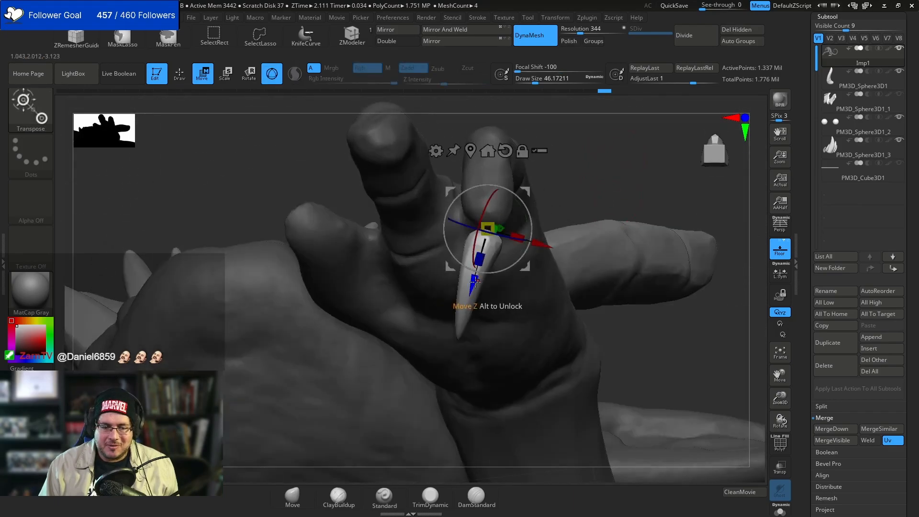
- Move and rotate the new claw so it points straight out from the outer fingertip
{"action": "left_click_drag", "start_coordinate": [548, 187], "coordinate": [511, 327]}
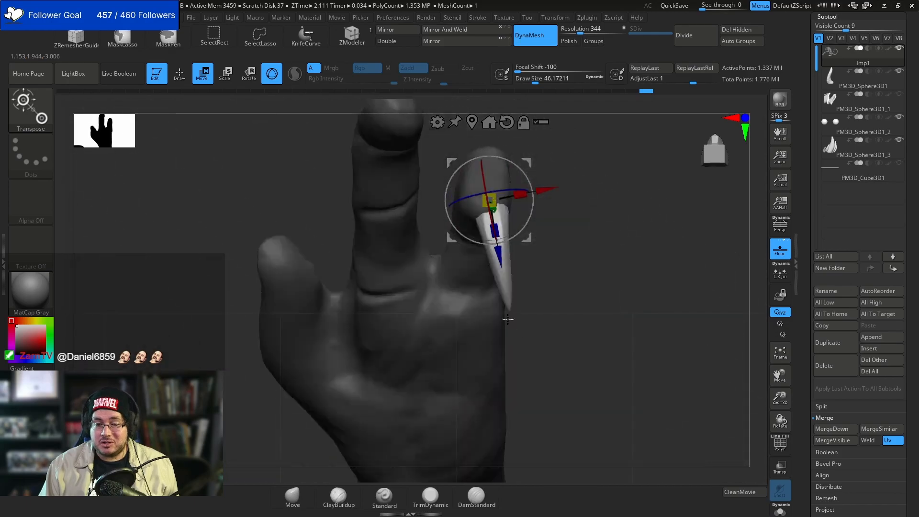
{"action": "mouse_move", "coordinate": [527, 212]}
{"action": "left_mouse_down"}
{"action": "mouse_move", "coordinate": [569, 203]}
{"action": "mouse_move", "coordinate": [544, 211]}
{"action": "left_mouse_up"}
{"action": "left_click_drag", "start_coordinate": [479, 261], "coordinate": [480, 251]}
{"action": "left_click_drag", "start_coordinate": [460, 333], "coordinate": [509, 244]}
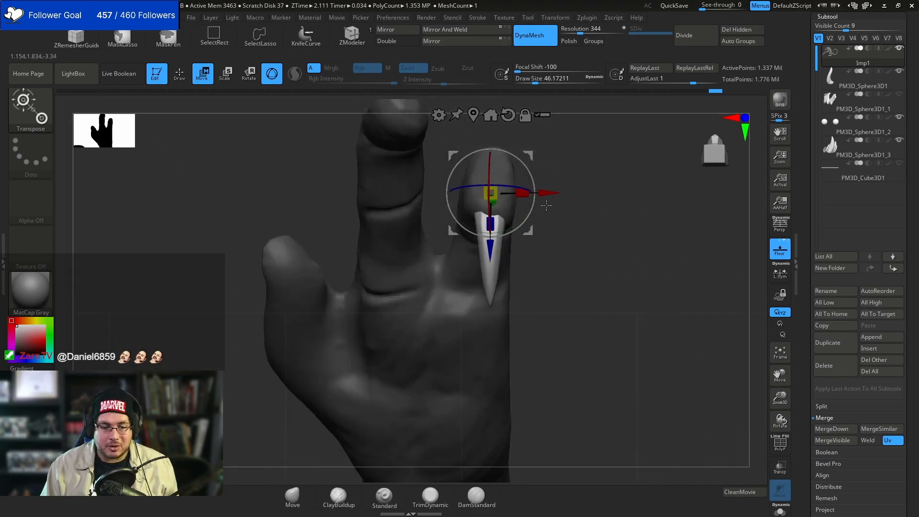
{"action": "left_click_drag", "start_coordinate": [544, 193], "coordinate": [534, 193]}
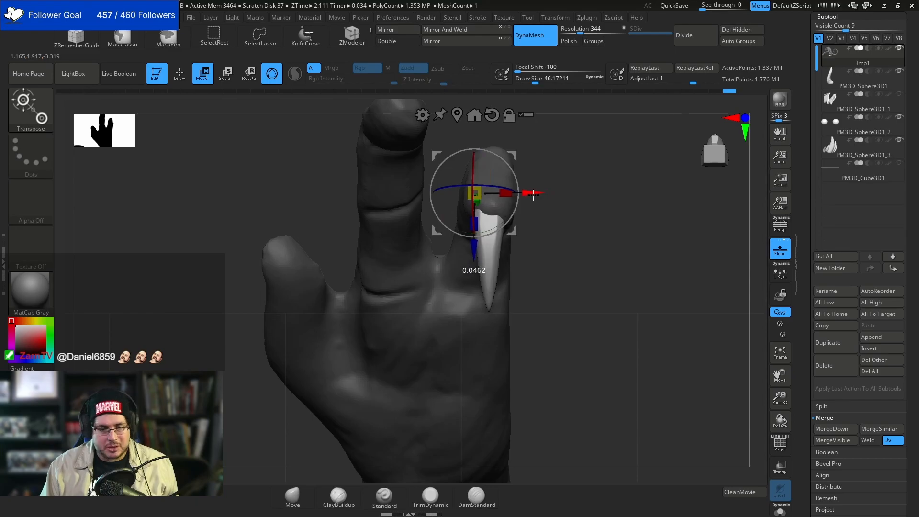
{"action": "key", "text": "q"}
{"action": "key", "text": "w"}
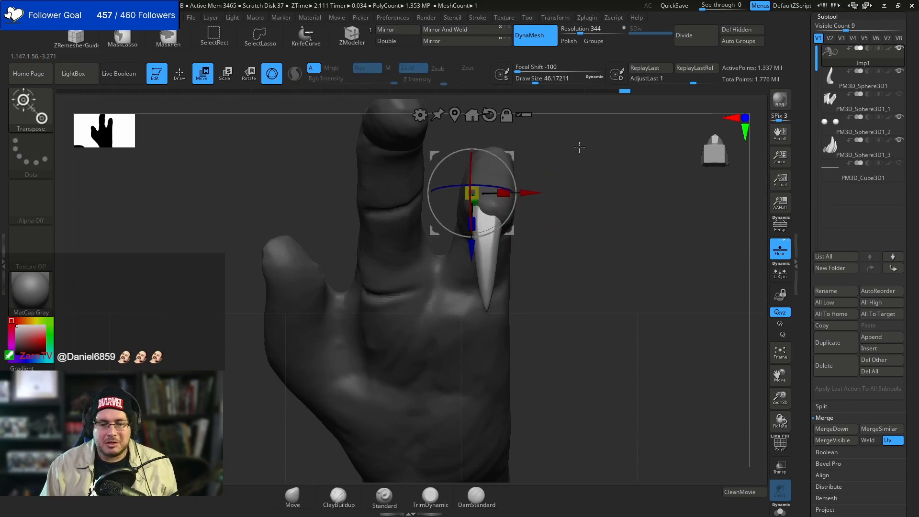
- Insert a claw mesh on the adjacent longer finger and position it against the fingertip
{"action": "left_click_drag", "start_coordinate": [581, 143], "coordinate": [590, 202], "text": "alt"}
{"action": "key", "text": "q"}
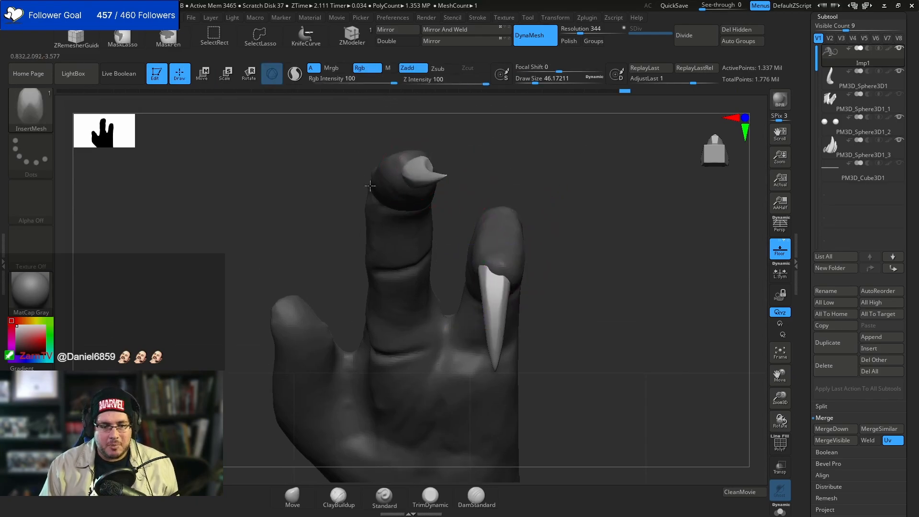
{"action": "left_click_drag", "start_coordinate": [425, 114], "coordinate": [422, 112]}
{"action": "left_click_drag", "start_coordinate": [501, 132], "coordinate": [531, 321]}
{"action": "key", "text": "w"}
{"action": "left_click_drag", "start_coordinate": [459, 313], "coordinate": [450, 287]}
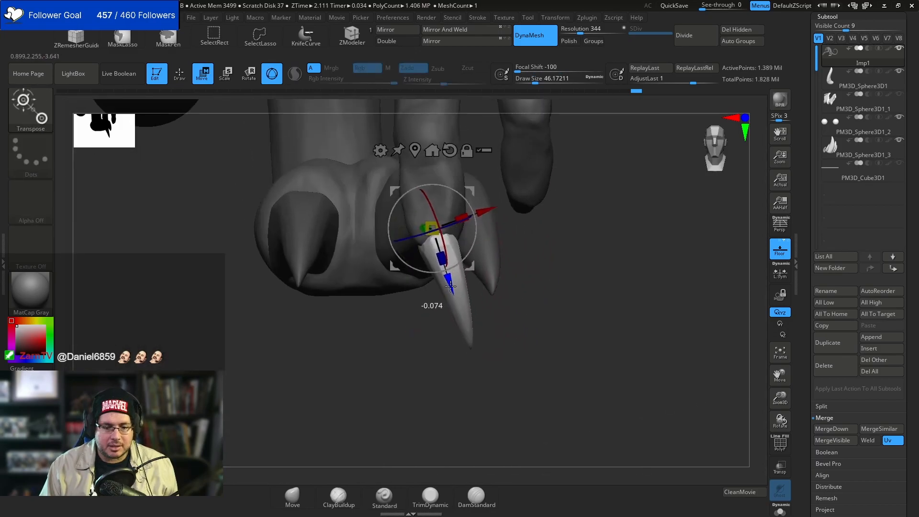
{"action": "left_click_drag", "start_coordinate": [485, 222], "coordinate": [493, 222]}
{"action": "left_click_drag", "start_coordinate": [554, 268], "coordinate": [462, 259]}
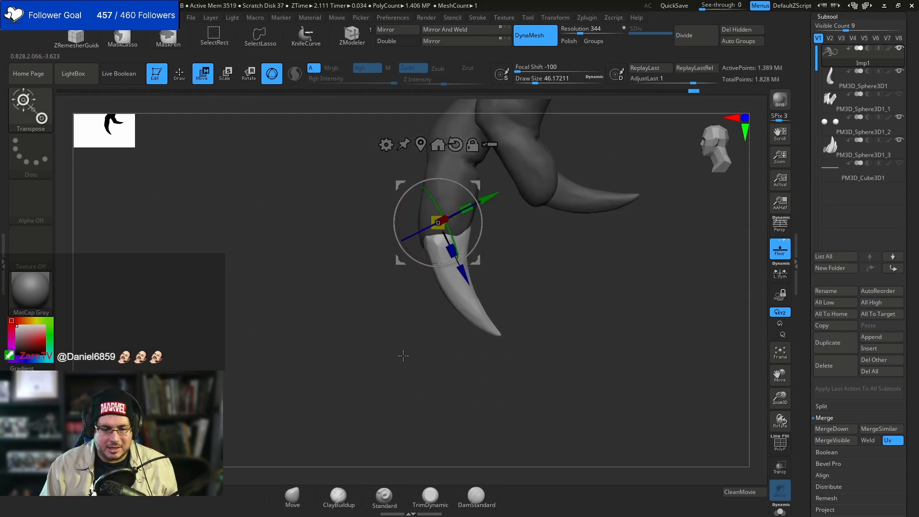
- Shift the claw sideways so it is centred on the tip of the longer finger
{"action": "left_click_drag", "start_coordinate": [399, 355], "coordinate": [441, 197]}
{"action": "mouse_move", "coordinate": [670, 179]}
{"action": "left_mouse_down"}
{"action": "mouse_move", "coordinate": [642, 225]}
{"action": "mouse_move", "coordinate": [615, 218]}
{"action": "left_mouse_up"}
{"action": "key", "text": "q"}
{"action": "key", "text": "w"}
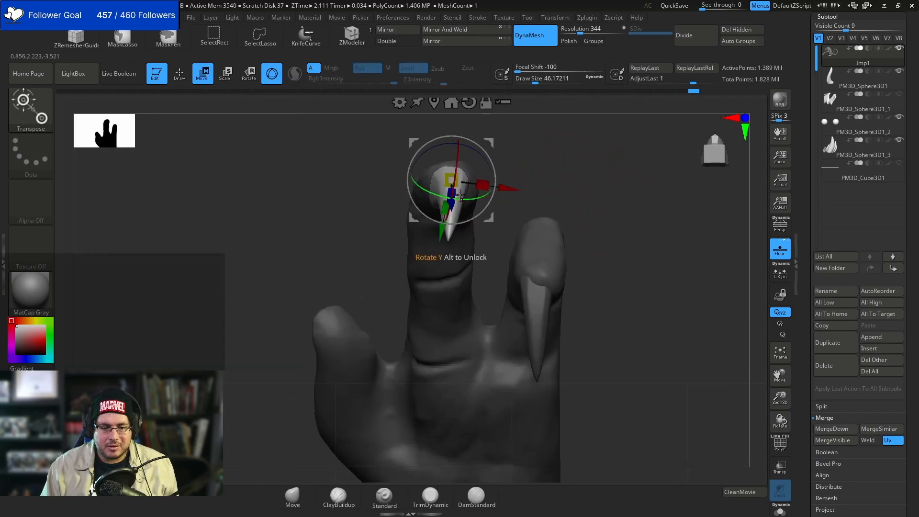
{"action": "left_click_drag", "start_coordinate": [506, 188], "coordinate": [497, 187]}
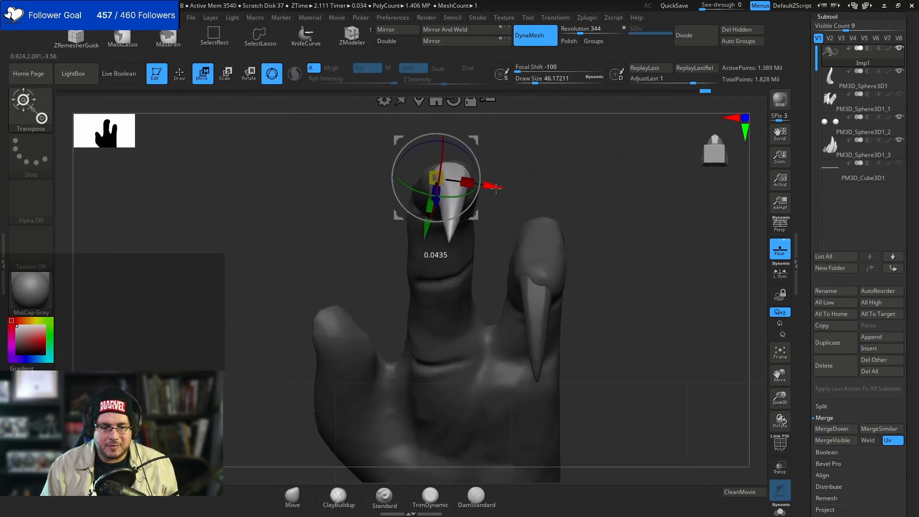
- Adjust the claw's position and tilt in side view so its base sits snugly against the longer fingertip
{"action": "left_click_drag", "start_coordinate": [524, 158], "coordinate": [443, 205]}
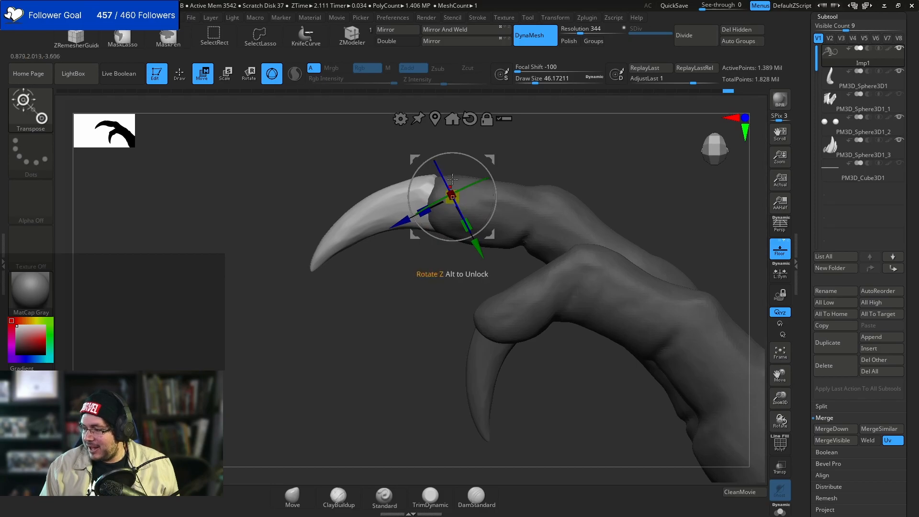
{"action": "left_click_drag", "start_coordinate": [405, 221], "coordinate": [410, 217]}
{"action": "left_click_drag", "start_coordinate": [484, 245], "coordinate": [489, 255]}
{"action": "left_click_drag", "start_coordinate": [507, 202], "coordinate": [491, 211]}
{"action": "left_click_drag", "start_coordinate": [499, 248], "coordinate": [495, 243]}
{"action": "key", "text": "q"}
- Insert a claw mesh on the thumb tip and turn it to point away from the thumb
{"action": "left_click_drag", "start_coordinate": [424, 304], "coordinate": [507, 273]}
{"action": "mouse_move", "coordinate": [530, 179]}
{"action": "left_mouse_down"}
{"action": "mouse_move", "coordinate": [533, 171]}
{"action": "mouse_move", "coordinate": [436, 267]}
{"action": "left_mouse_up"}
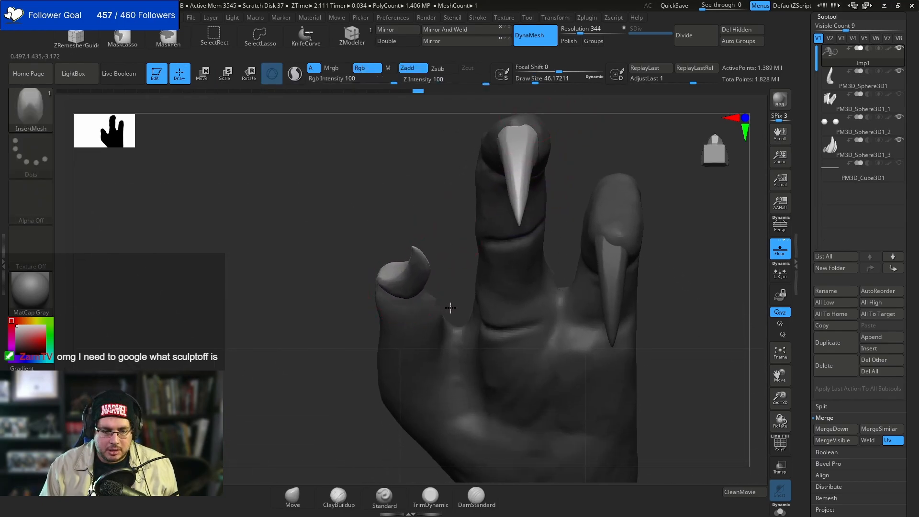
{"action": "left_click_drag", "start_coordinate": [449, 307], "coordinate": [448, 307]}
{"action": "key", "text": "e"}
{"action": "left_click_drag", "start_coordinate": [393, 323], "coordinate": [404, 217]}
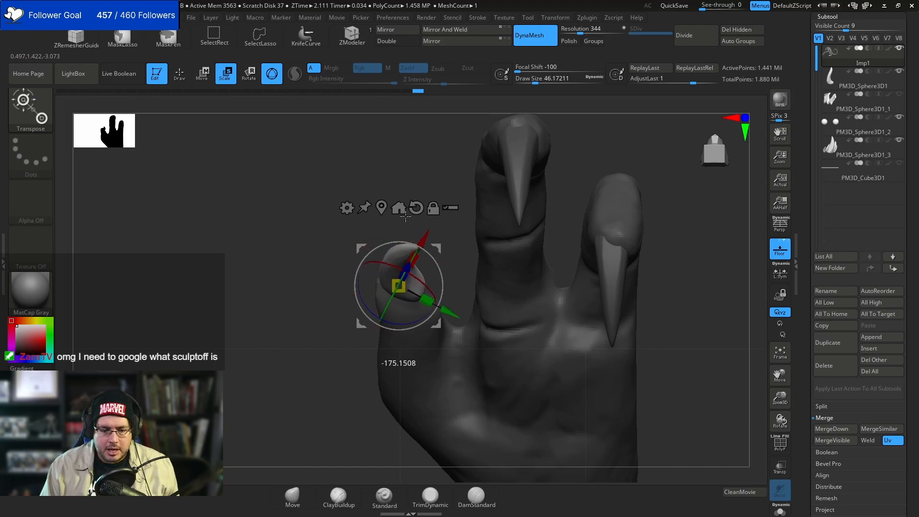
{"action": "left_click_drag", "start_coordinate": [416, 156], "coordinate": [369, 354]}
{"action": "left_click_drag", "start_coordinate": [402, 290], "coordinate": [421, 308]}
{"action": "left_click_drag", "start_coordinate": [303, 385], "coordinate": [369, 383]}
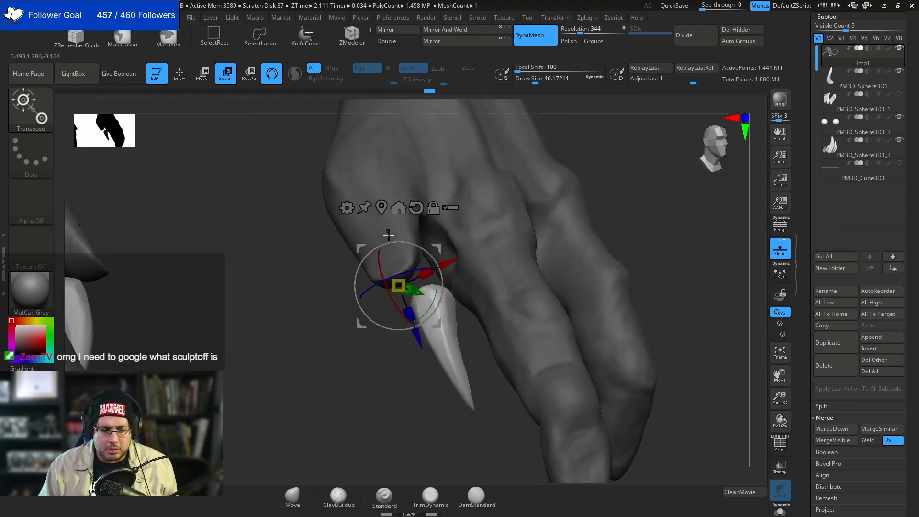
- Undo the last thumb claw adjustment, and move and rotate the claw into line with the thumb tip
{"action": "key", "text": "q"}
{"action": "key", "text": "ctrl+z"}
{"action": "key", "text": "r"}
{"action": "left_click_drag", "start_coordinate": [399, 286], "coordinate": [420, 303]}
{"action": "left_click_drag", "start_coordinate": [450, 263], "coordinate": [426, 274]}
{"action": "left_click_drag", "start_coordinate": [388, 354], "coordinate": [372, 310]}
{"action": "left_click_drag", "start_coordinate": [396, 388], "coordinate": [335, 386]}
{"action": "left_click_drag", "start_coordinate": [406, 258], "coordinate": [388, 257]}
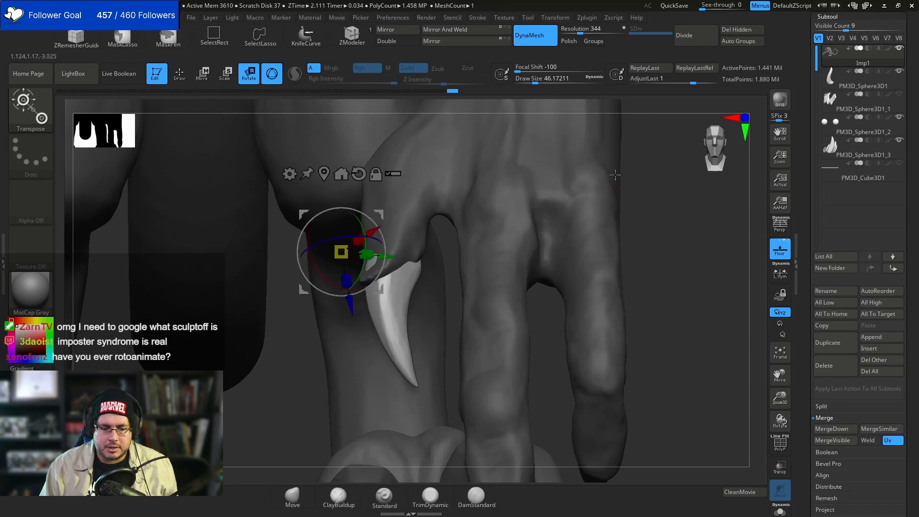
{"action": "key", "text": "q"}
{"action": "key", "text": "w"}
{"action": "left_click_drag", "start_coordinate": [381, 257], "coordinate": [383, 258]}
{"action": "key", "text": "q"}
- Refine the thumb claw's rotation and position so its base meets the end of the thumb
{"action": "mouse_move", "coordinate": [697, 286]}
{"action": "left_mouse_down", "text": "alt"}
{"action": "mouse_move", "coordinate": [643, 226]}
{"action": "mouse_move", "coordinate": [626, 240]}
{"action": "mouse_move", "coordinate": [544, 246]}
{"action": "mouse_move", "coordinate": [547, 281]}
{"action": "mouse_move", "coordinate": [580, 278]}
{"action": "mouse_move", "coordinate": [578, 287]}
{"action": "mouse_move", "coordinate": [584, 250]}
{"action": "left_mouse_up", "text": "alt"}
{"action": "mouse_move", "coordinate": [451, 370]}
{"action": "left_mouse_down", "text": "alt"}
{"action": "mouse_move", "coordinate": [475, 340]}
{"action": "mouse_move", "coordinate": [451, 407]}
{"action": "mouse_move", "coordinate": [443, 311]}
{"action": "mouse_move", "coordinate": [391, 196]}
{"action": "left_mouse_up", "text": "alt"}
{"action": "key", "text": "e"}
{"action": "key", "text": "q"}
{"action": "key", "text": "e"}
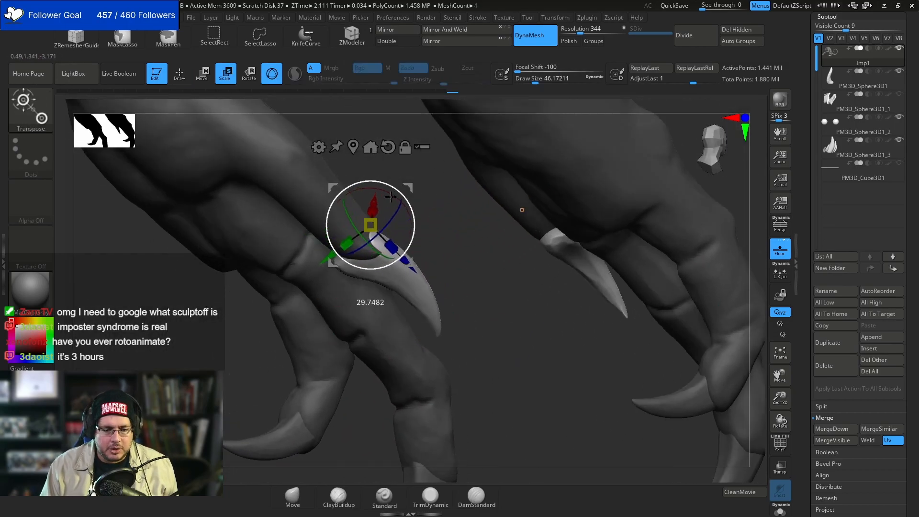
{"action": "left_click_drag", "start_coordinate": [423, 242], "coordinate": [521, 256]}
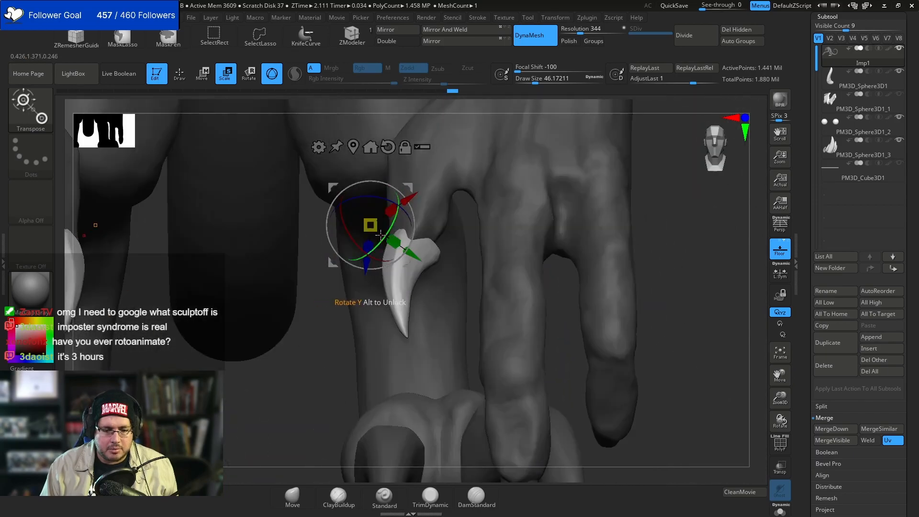
{"action": "left_click_drag", "start_coordinate": [370, 225], "coordinate": [372, 229]}
{"action": "left_click_drag", "start_coordinate": [310, 357], "coordinate": [354, 353]}
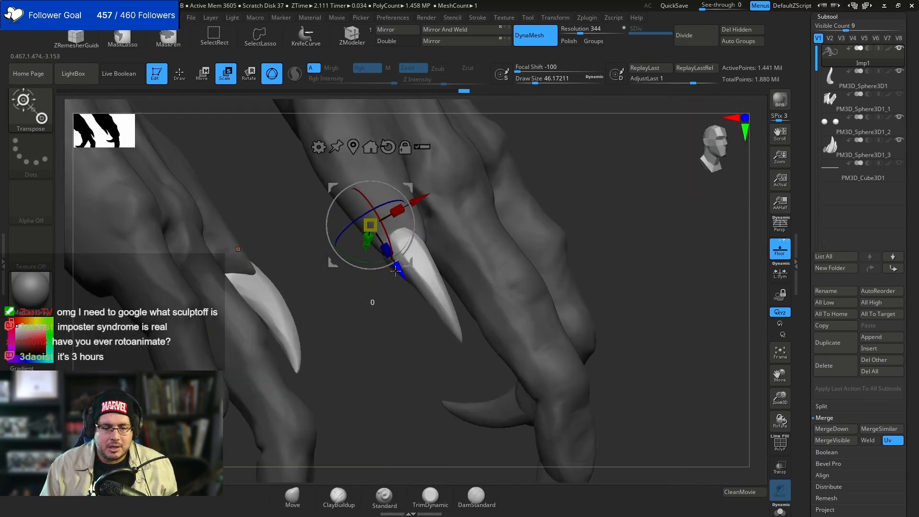
{"action": "left_click_drag", "start_coordinate": [396, 271], "coordinate": [425, 225]}
{"action": "key", "text": "q"}
- Delete the PM3D_Cube3D1 platform subtool and make the Imp1 body the active subtool
{"action": "mouse_move", "coordinate": [562, 184]}
{"action": "left_mouse_down"}
{"action": "mouse_move", "coordinate": [585, 221]}
{"action": "mouse_move", "coordinate": [574, 203]}
{"action": "mouse_move", "coordinate": [556, 202]}
{"action": "mouse_move", "coordinate": [572, 238]}
{"action": "left_mouse_up"}
{"action": "left_click_drag", "start_coordinate": [515, 244], "coordinate": [558, 330]}
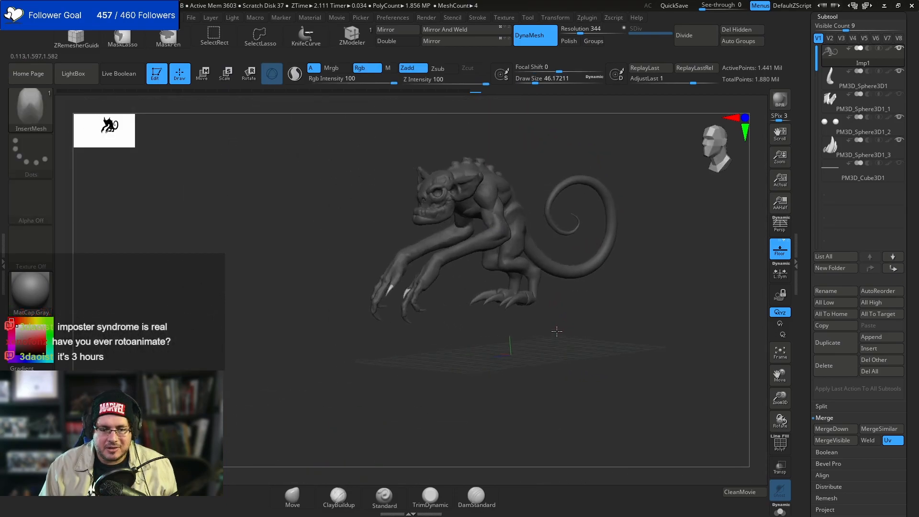
{"action": "left_click", "coordinate": [820, 169]}
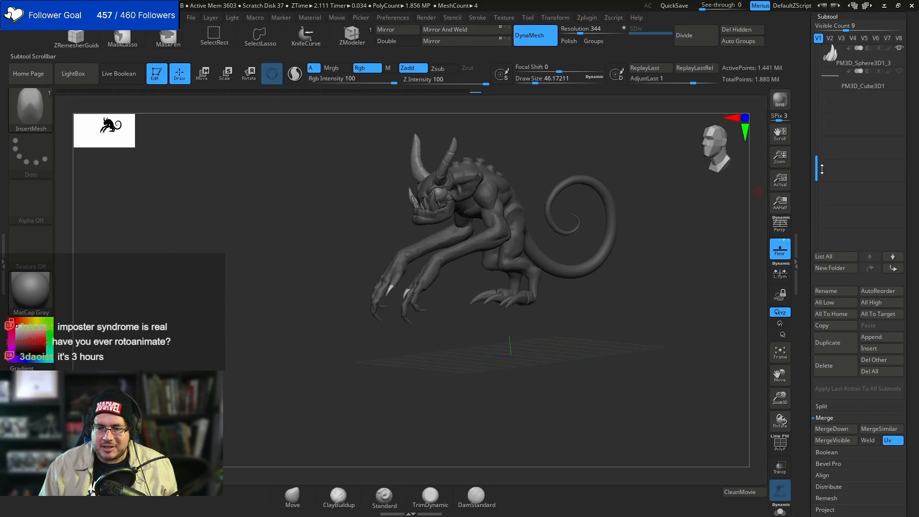
{"action": "left_click", "coordinate": [829, 83]}
{"action": "left_click", "coordinate": [830, 370]}
{"action": "left_click", "coordinate": [746, 388]}
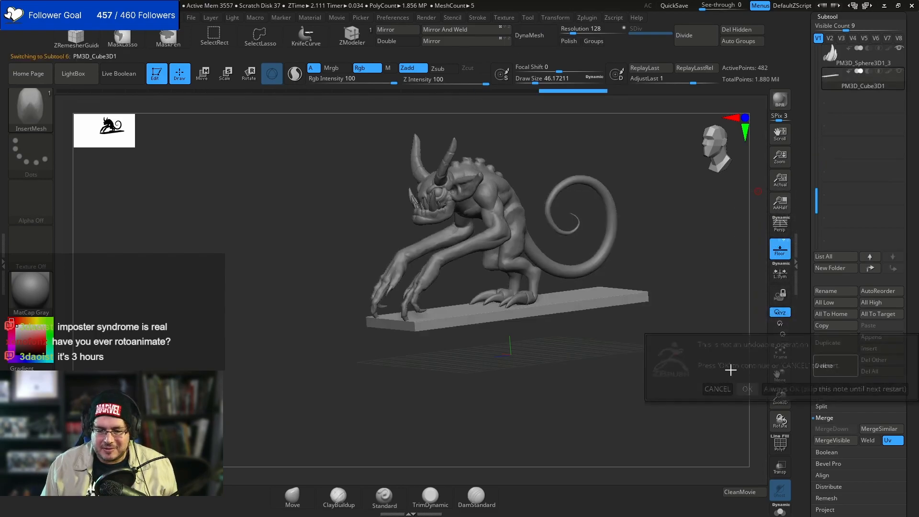
{"action": "left_click_drag", "start_coordinate": [677, 355], "coordinate": [650, 295]}
{"action": "left_click", "coordinate": [493, 273], "text": "alt"}
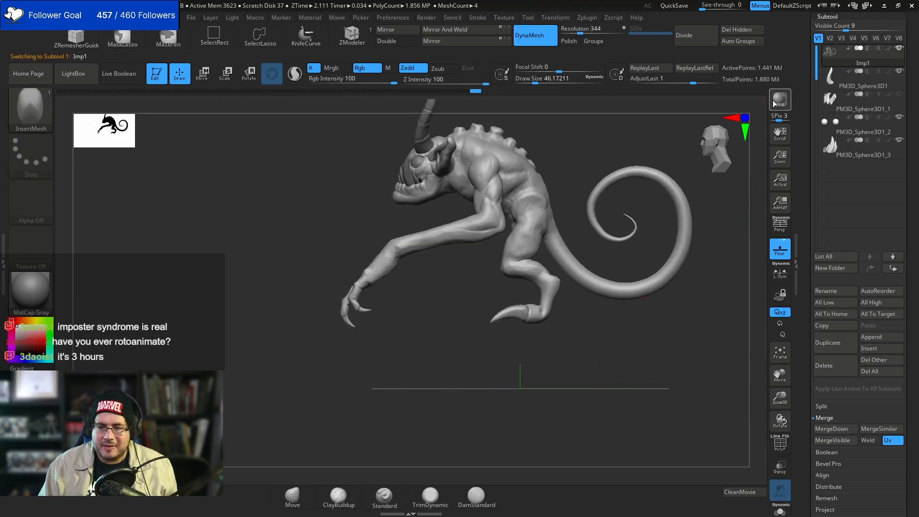
- Render a BPR preview and examine the imp's pose, silhouette and claws from both sides
{"action": "left_click_drag", "start_coordinate": [588, 379], "coordinate": [683, 218]}
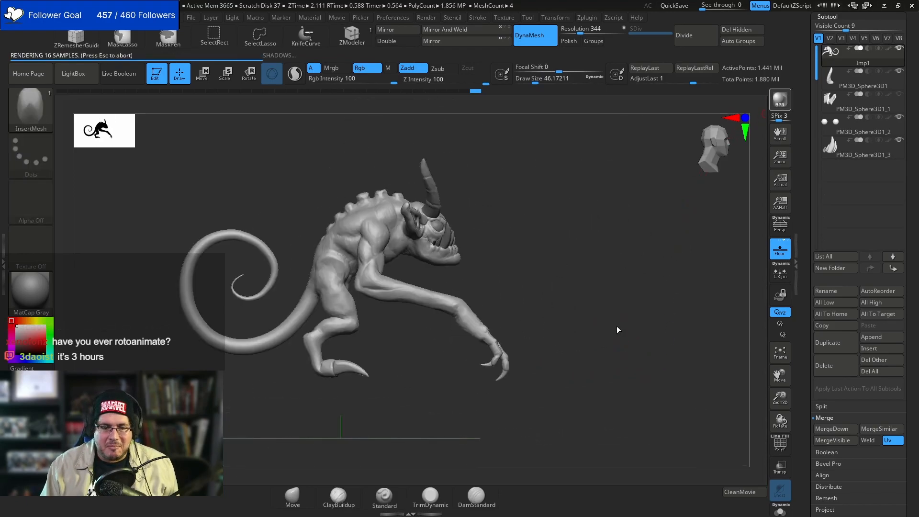
{"action": "left_click_drag", "start_coordinate": [617, 328], "coordinate": [597, 293]}
{"action": "left_click_drag", "start_coordinate": [607, 409], "coordinate": [587, 410]}
{"action": "left_click_drag", "start_coordinate": [604, 300], "coordinate": [621, 308]}
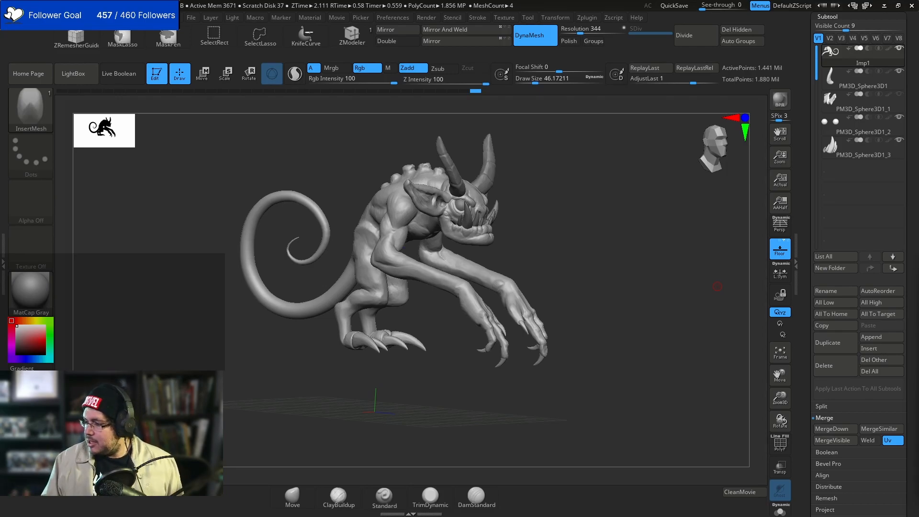
{"action": "left_click_drag", "start_coordinate": [593, 286], "coordinate": [627, 335]}
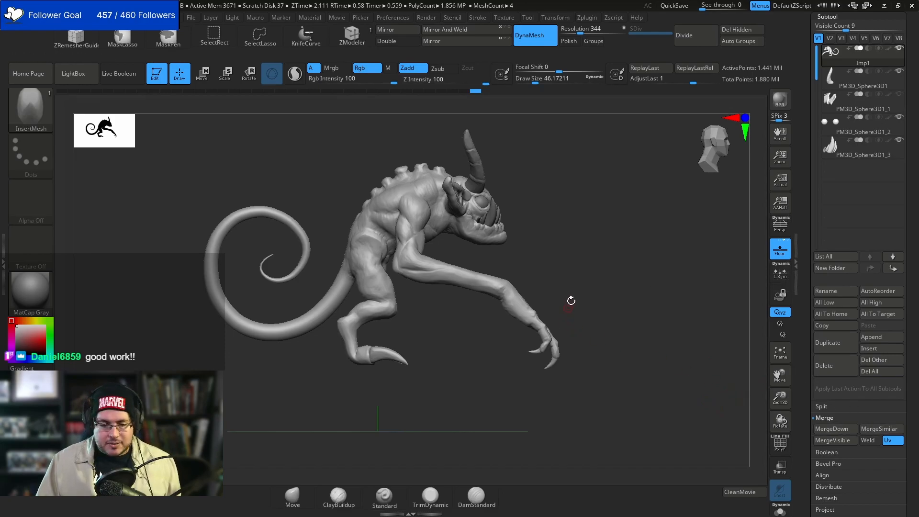
{"action": "left_click_drag", "start_coordinate": [642, 333], "coordinate": [603, 349], "text": "shift"}
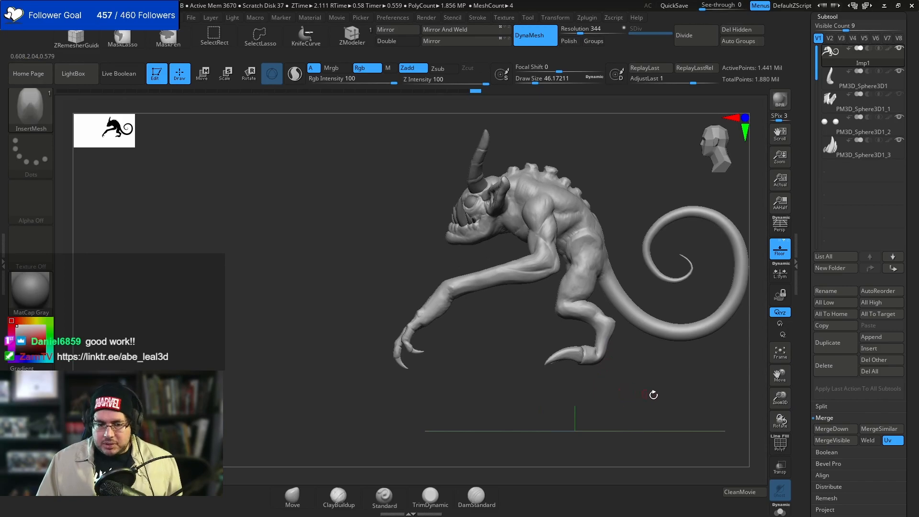
{"action": "left_click_drag", "start_coordinate": [648, 392], "coordinate": [671, 392], "text": "shift"}
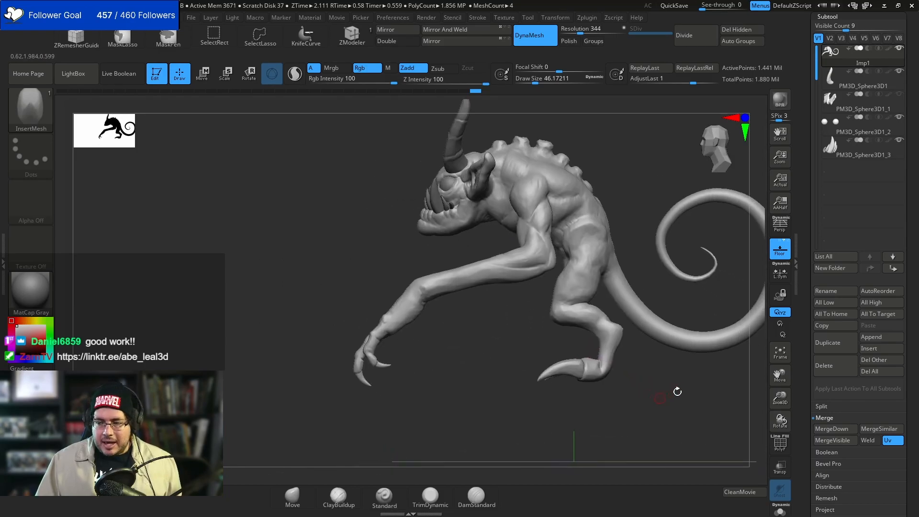